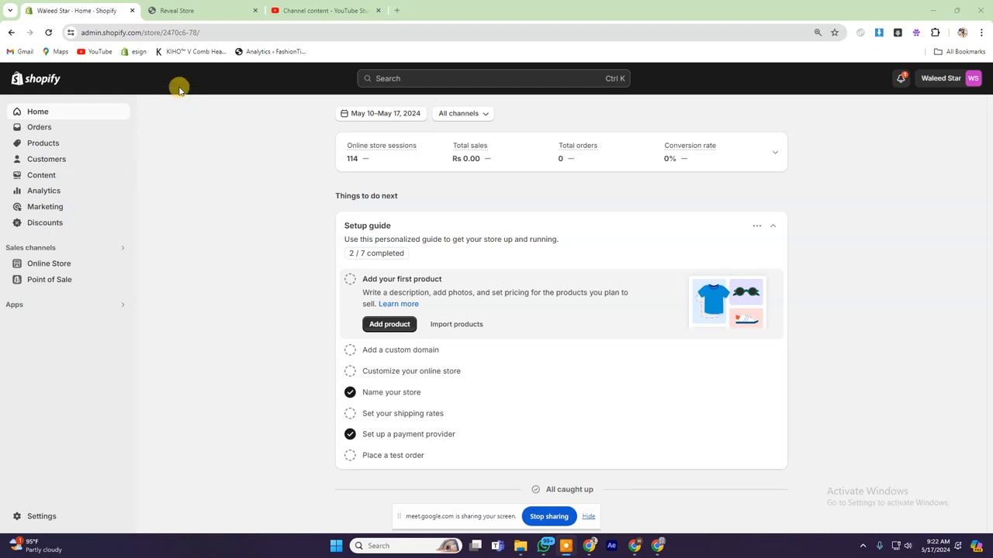
Browse the Orders and Content sections of the current store's admin
key("alt+Tab")
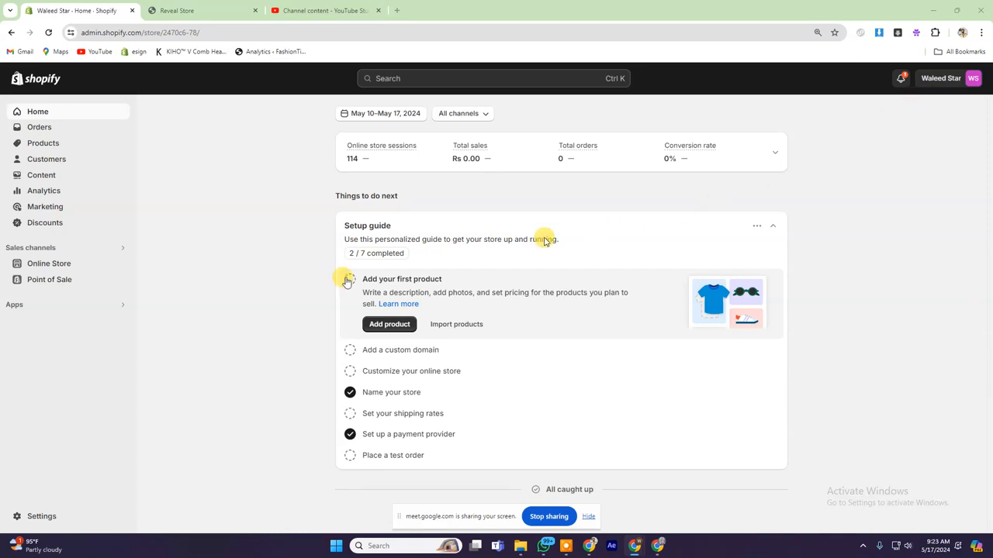
left_click(57, 129)
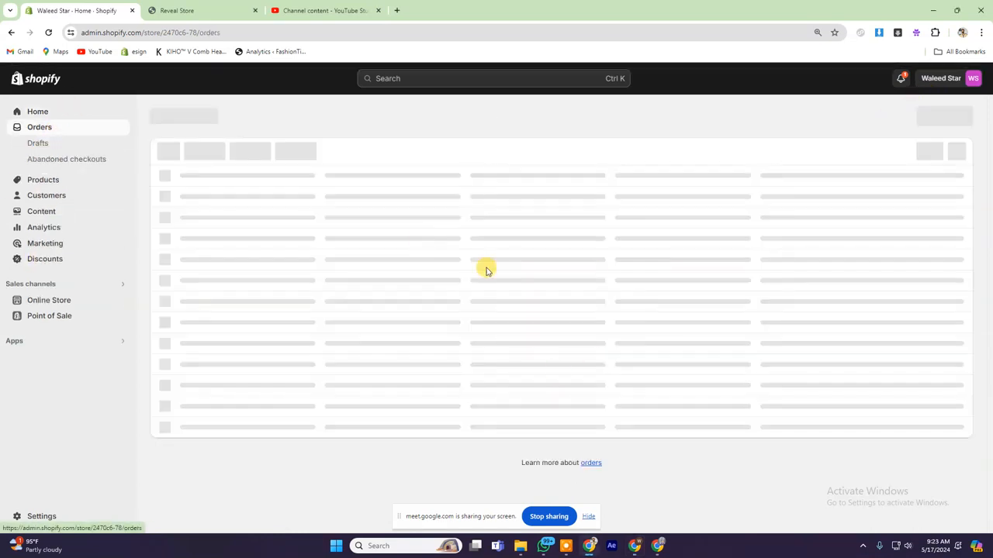
left_click(40, 212)
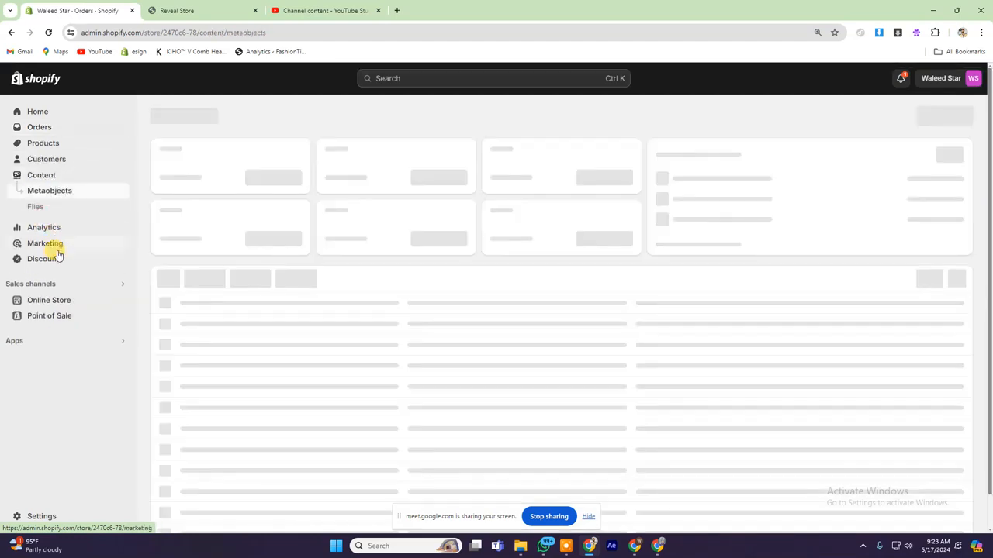
Switch to the Reveal Store and set its home dashboard date range to Today
left_click(942, 80)
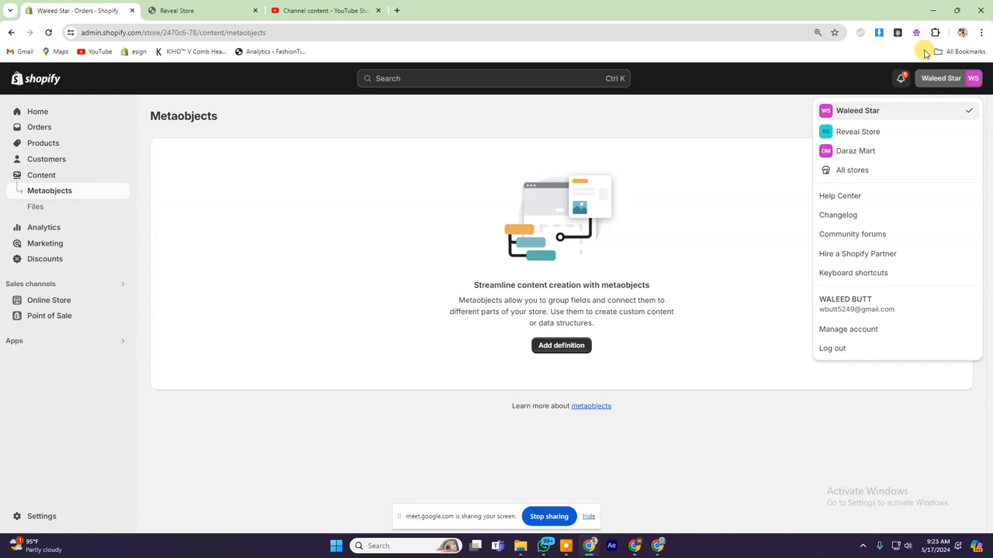
left_click(888, 137)
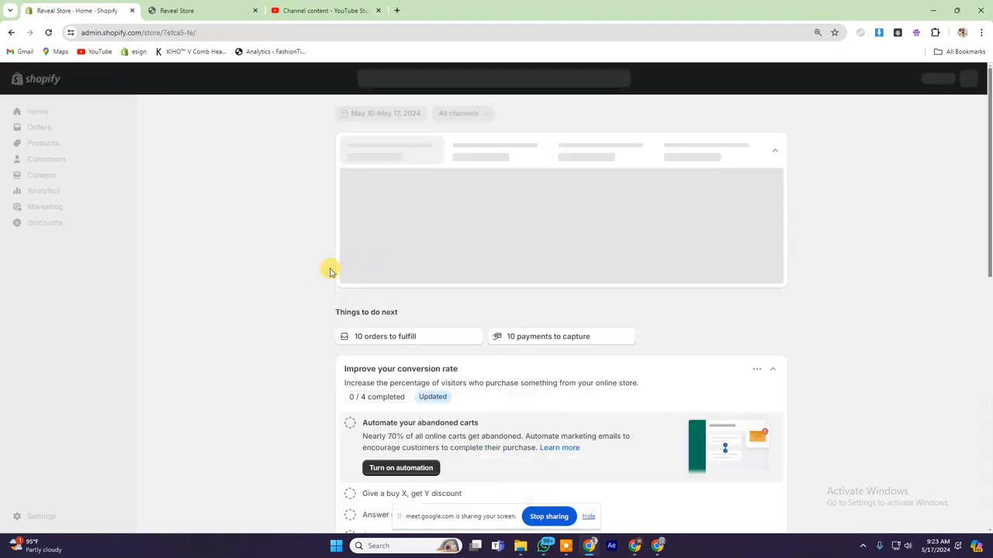
left_click(375, 115)
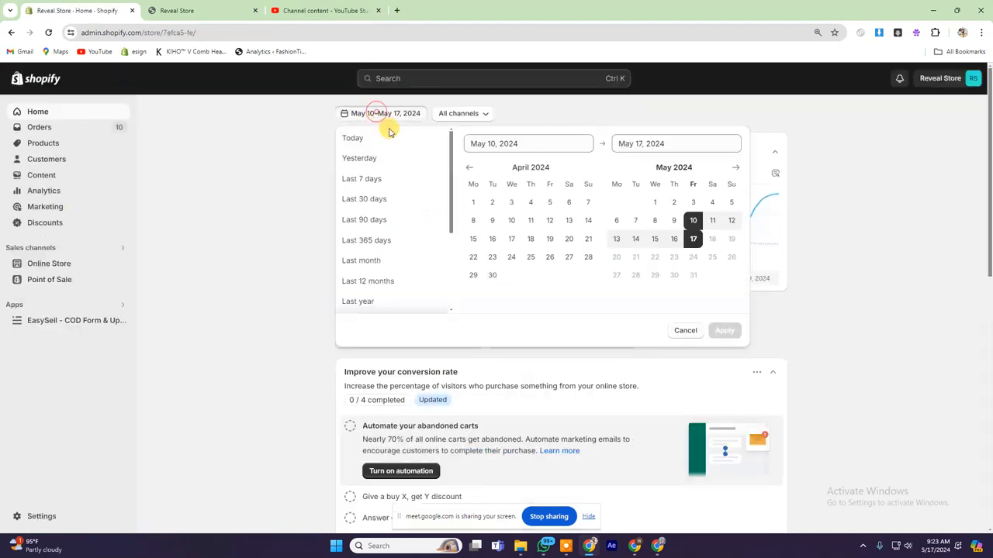
left_click(382, 138)
left_click(723, 331)
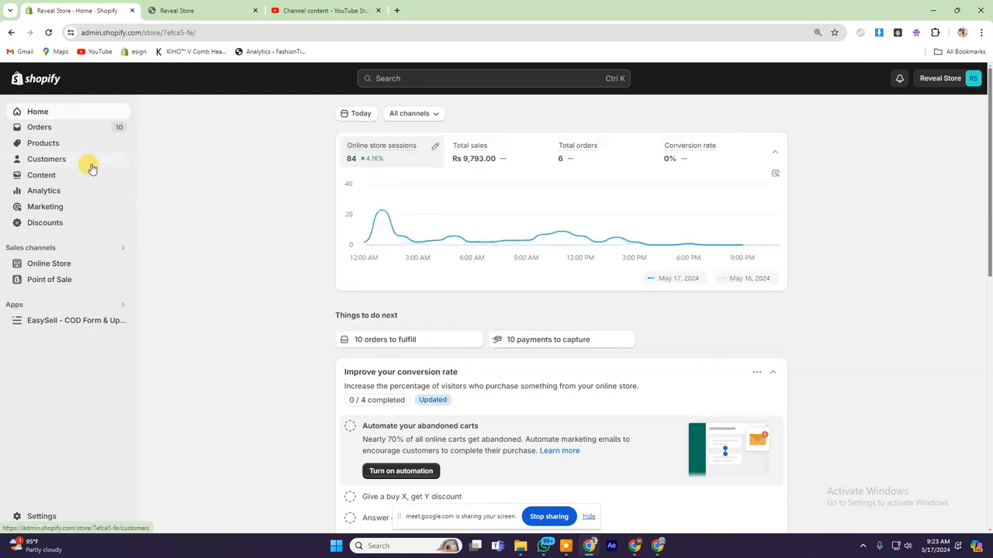
Open order #1010 from the orders list and review its items, payment, customer and shipping details
left_click(55, 131)
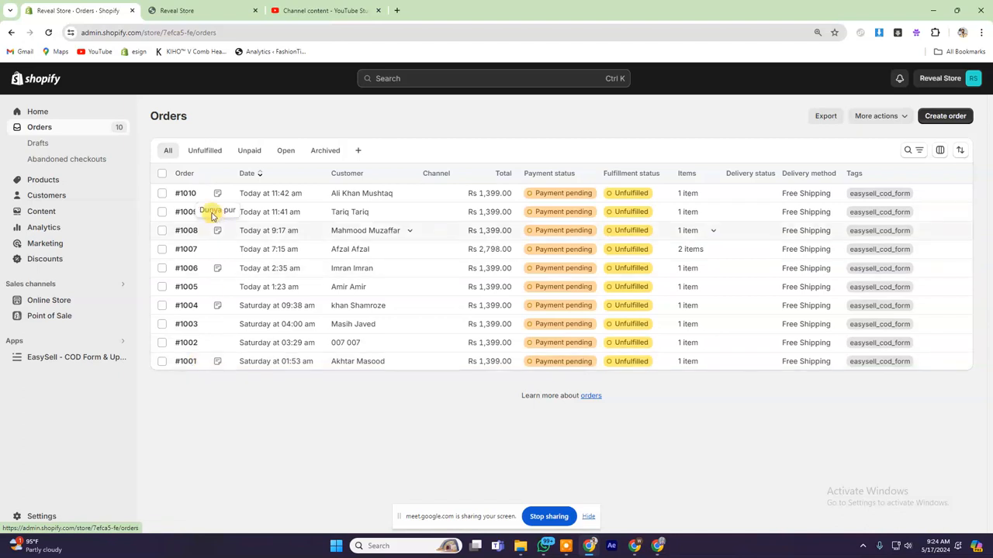
left_click(280, 194)
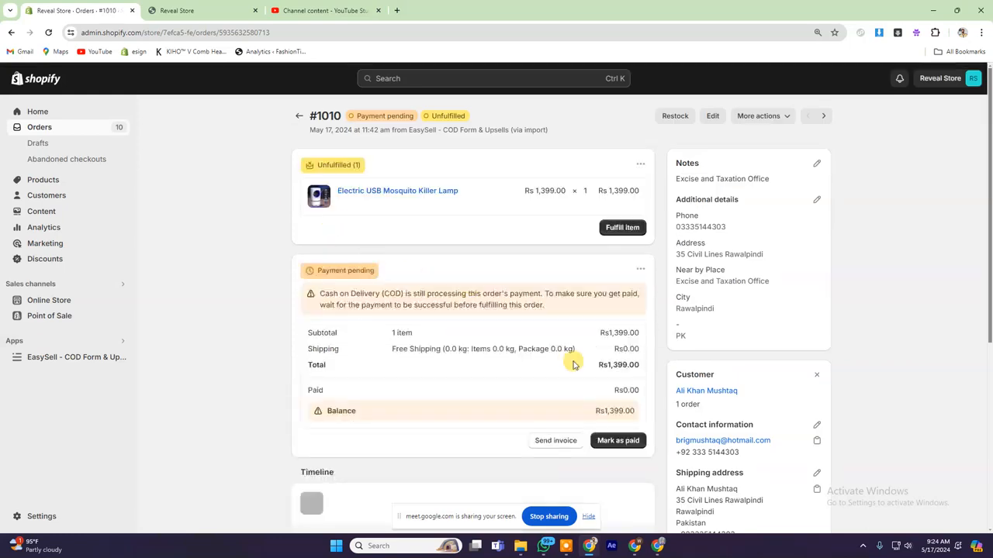
scroll(578, 368, "down", 3)
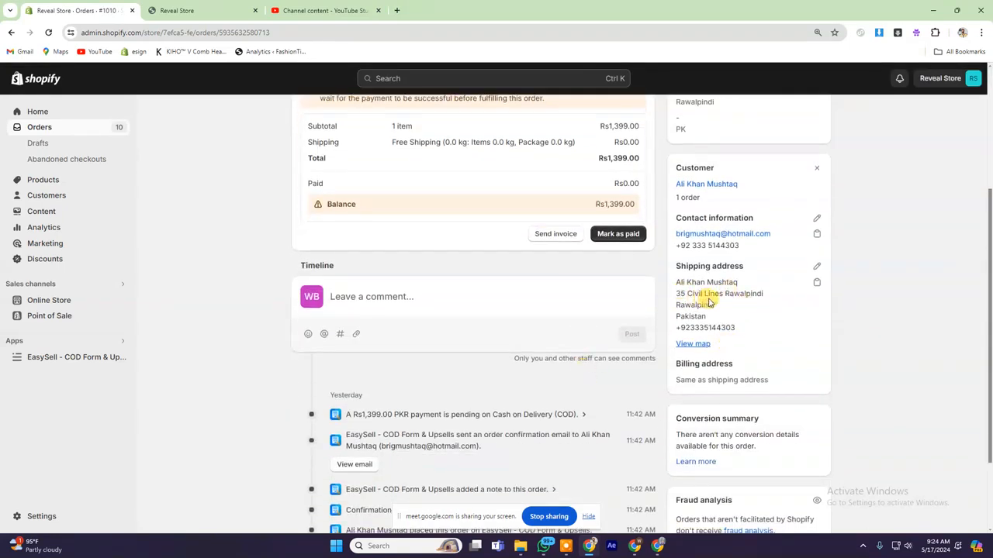
scroll(721, 318, "up", 2)
scroll(714, 334, "up", 1)
scroll(746, 458, "down", 4)
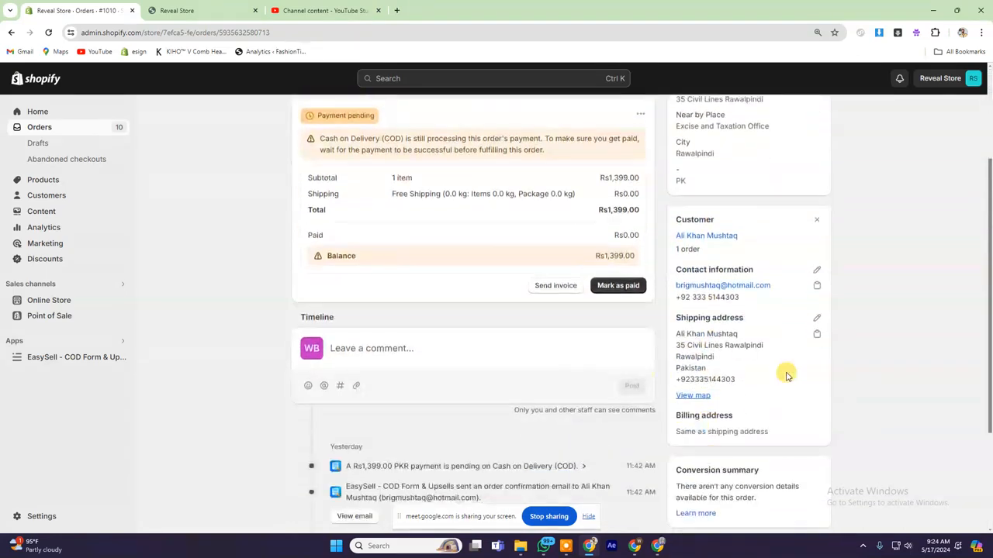
scroll(538, 412, "up", 4)
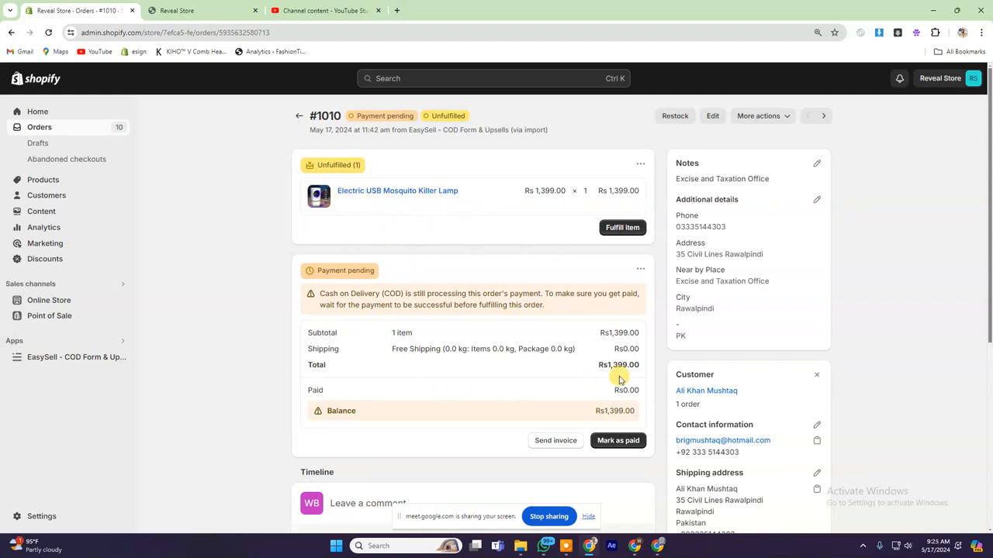
scroll(764, 353, "down", 1)
scroll(314, 221, "up", 1)
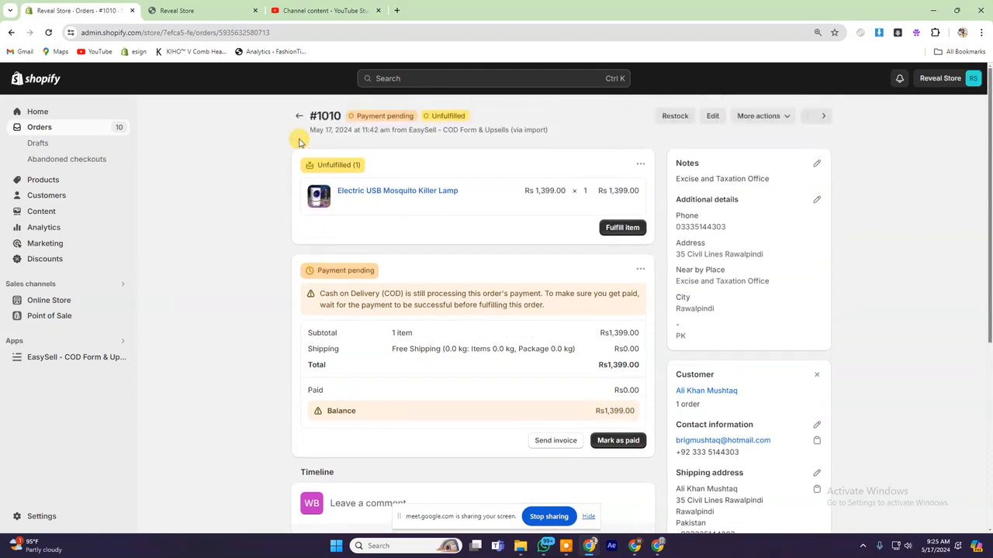
Return to the orders list and view the Drafts and Abandoned checkouts pages
left_click(301, 114)
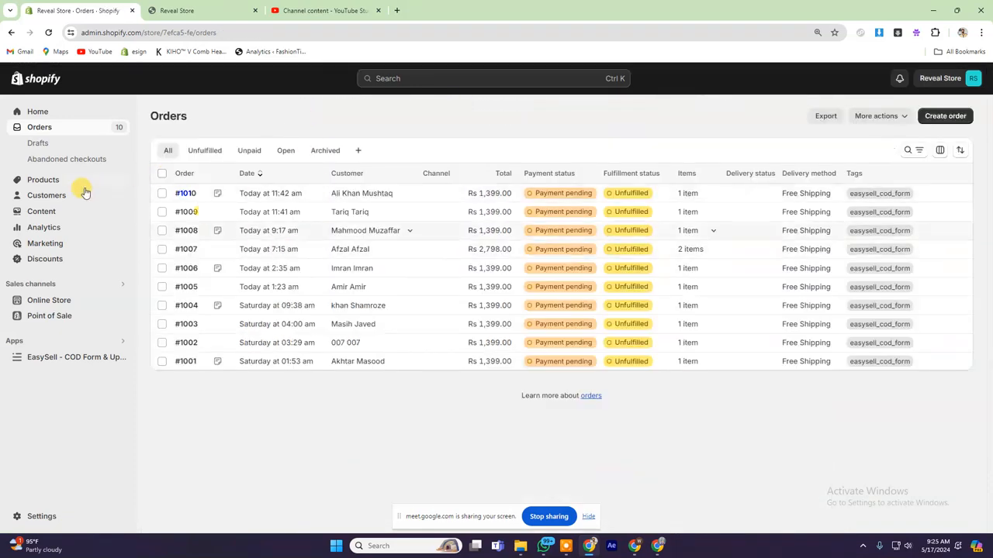
left_click(38, 146)
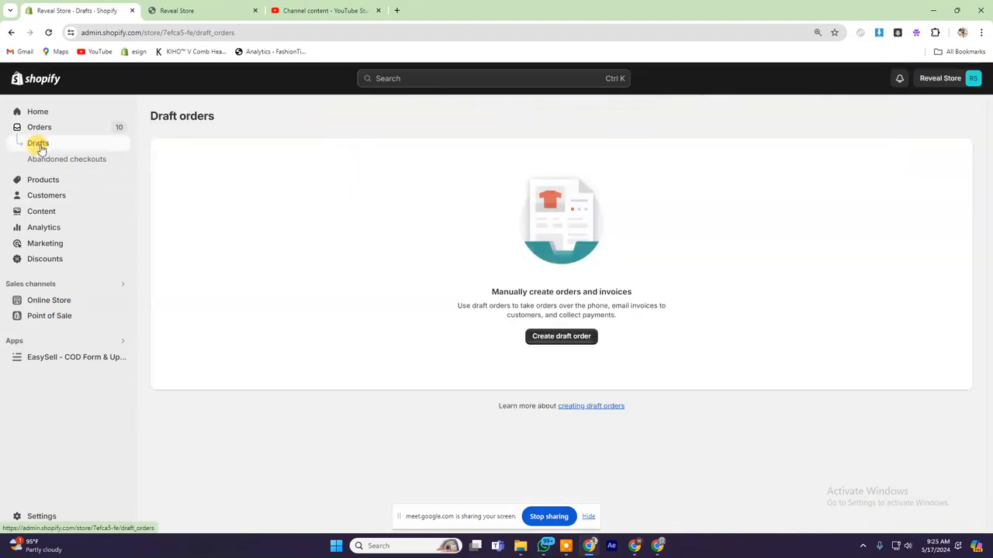
left_click(62, 159)
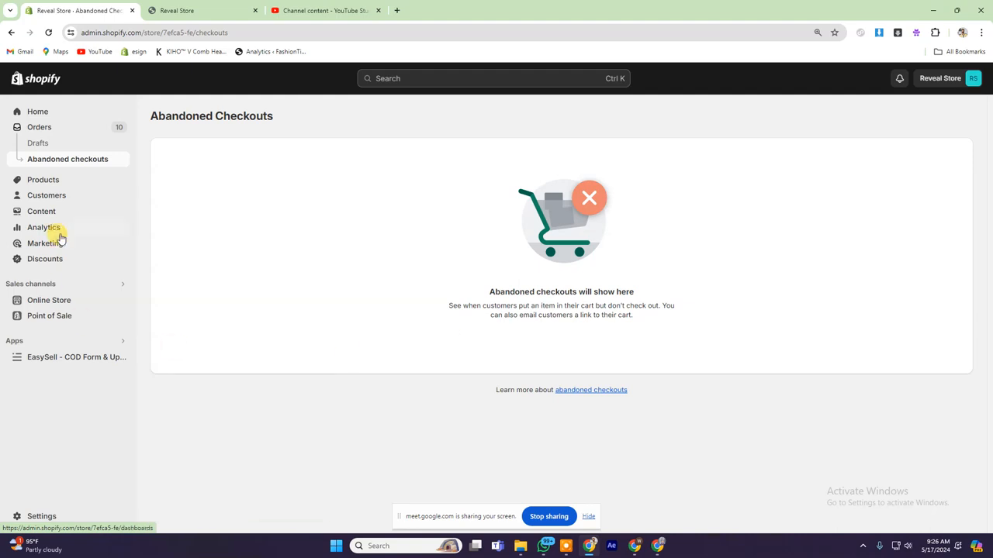
Open the products list and scroll through the store's products
left_click(56, 186)
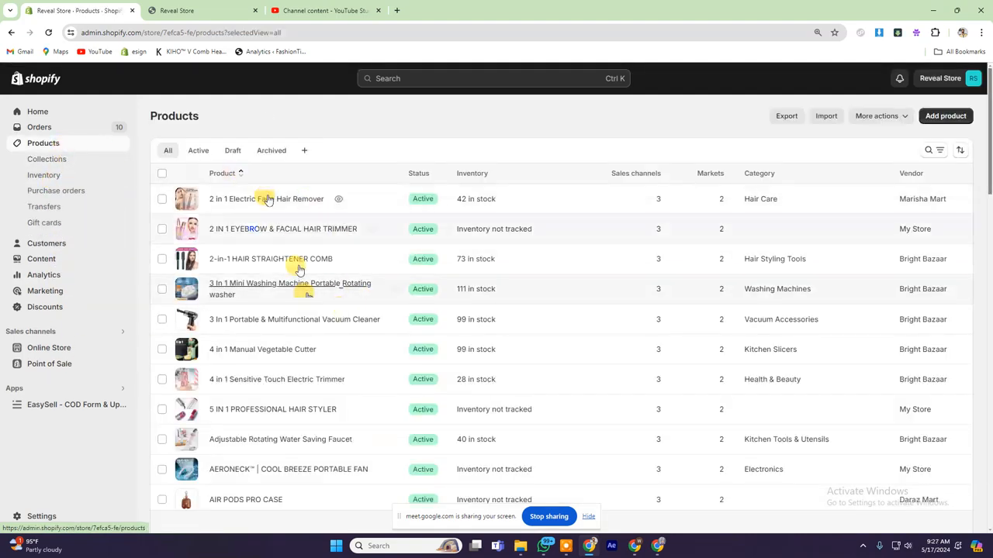
scroll(271, 357, "down", 3)
scroll(278, 348, "down", 15)
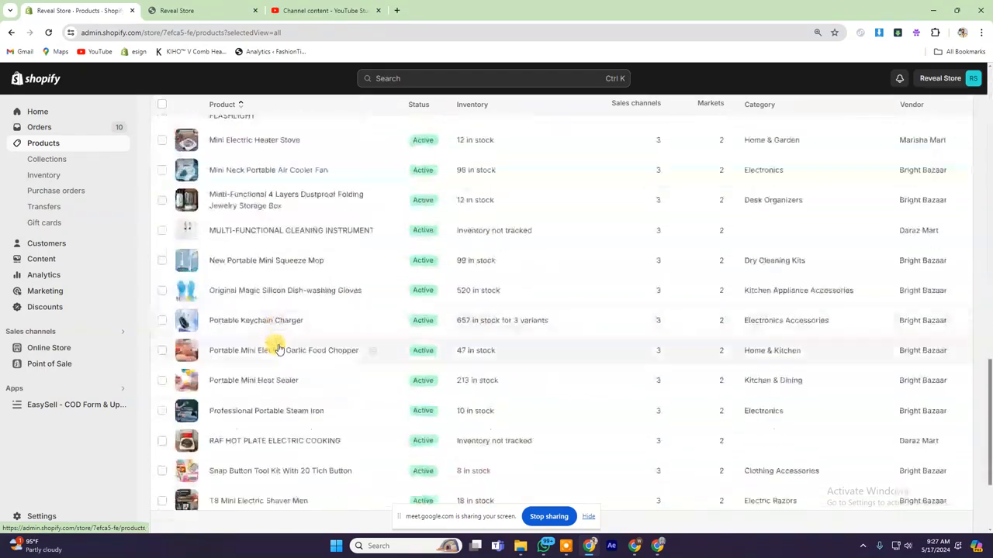
scroll(278, 348, "up", 3)
scroll(278, 348, "up", 12)
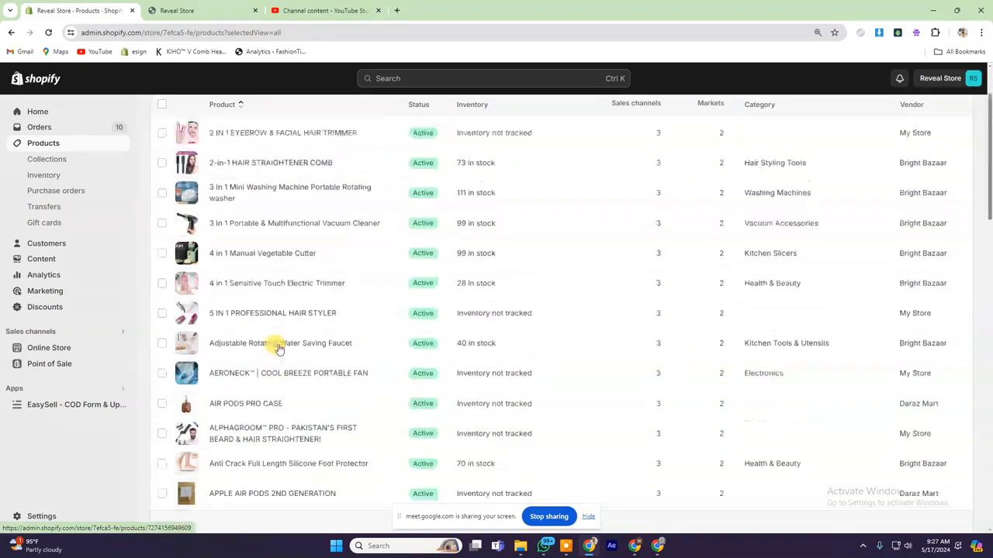
scroll(275, 345, "down", 10)
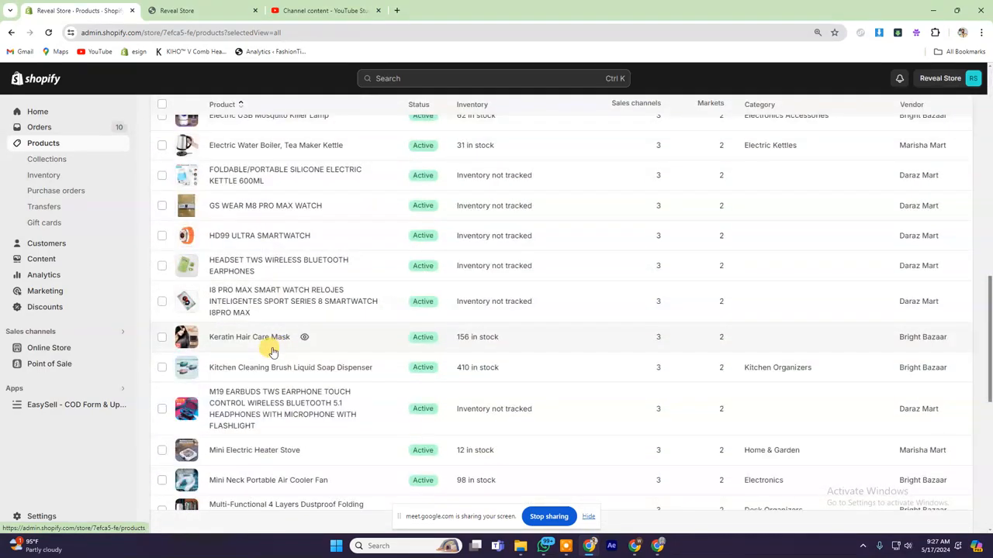
scroll(284, 310, "up", 12)
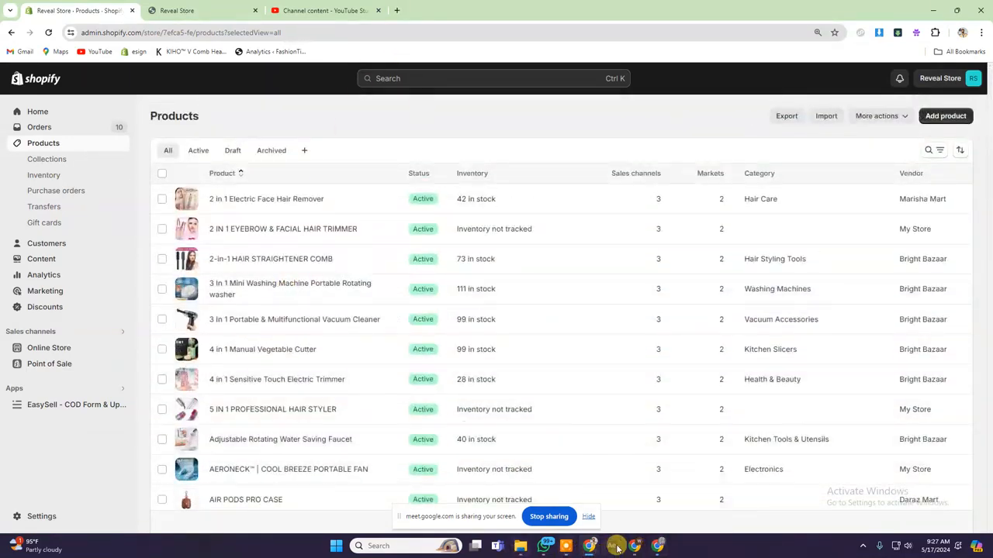
left_click(194, 6)
left_click(78, 4)
Switch to the Waleed Star store and open its Orders page
left_click(941, 79)
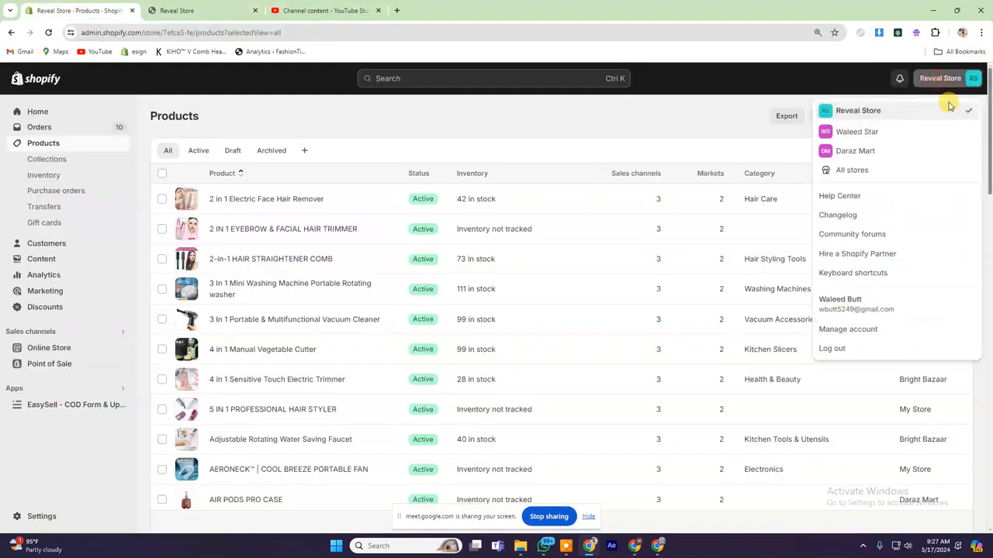
left_click(878, 133)
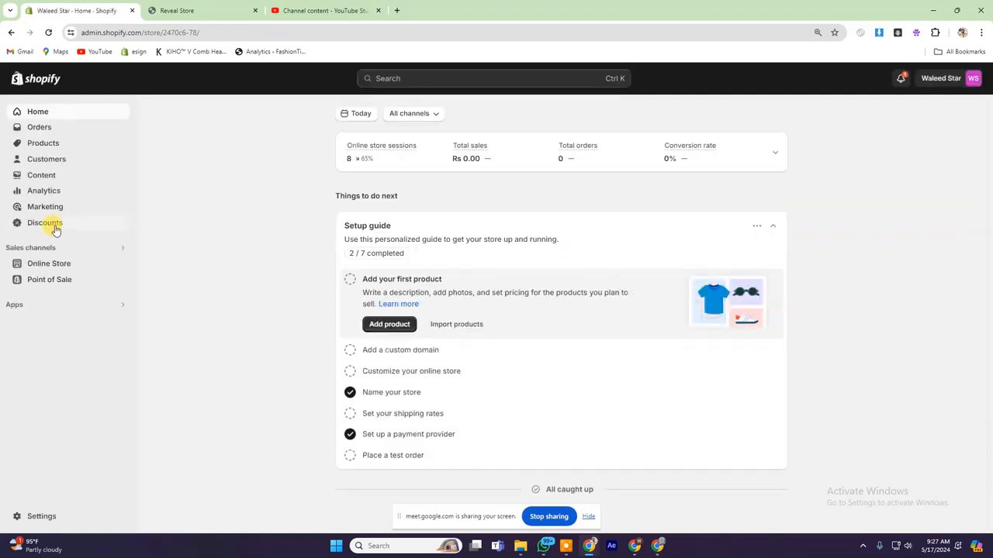
left_click(55, 130)
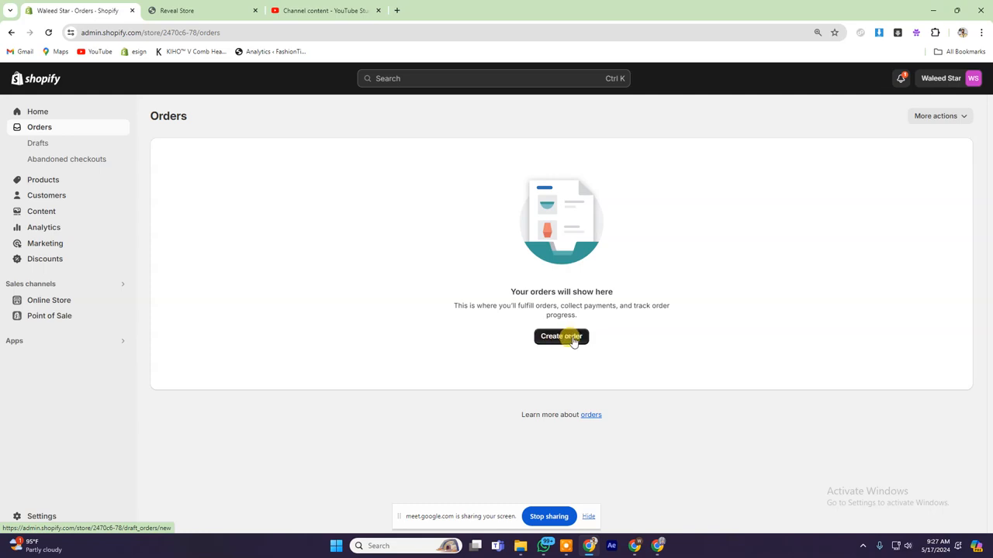
left_click(573, 341)
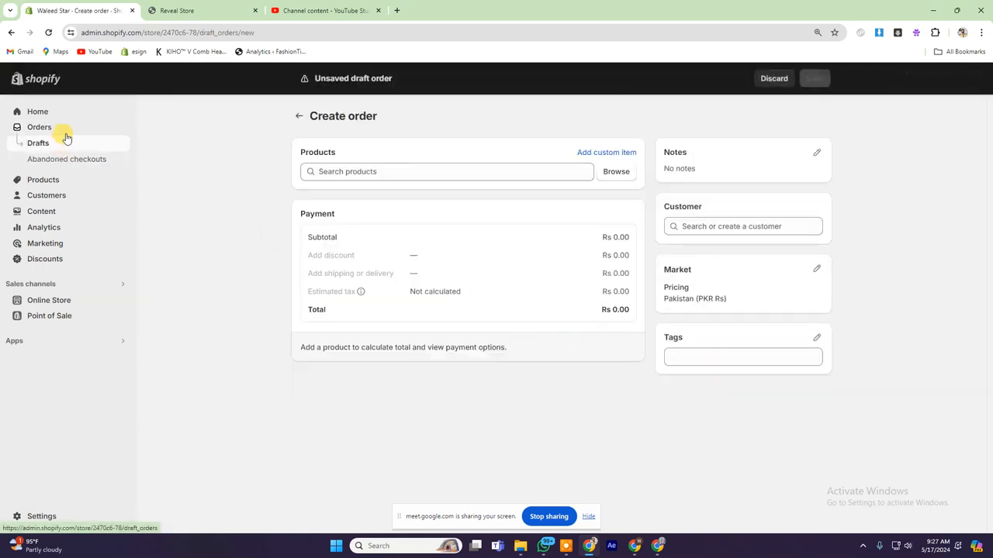
left_click(67, 138)
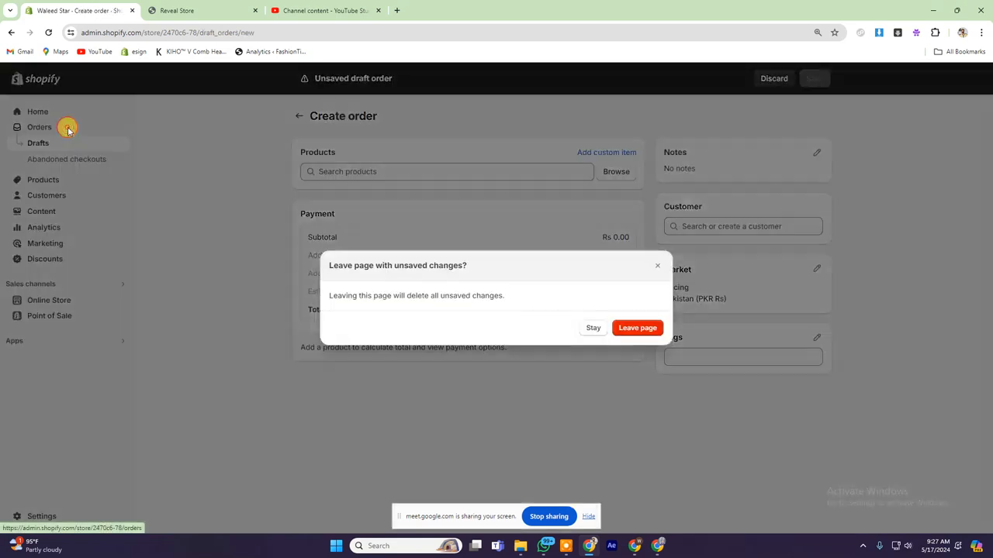
left_click(657, 266)
left_click(299, 116)
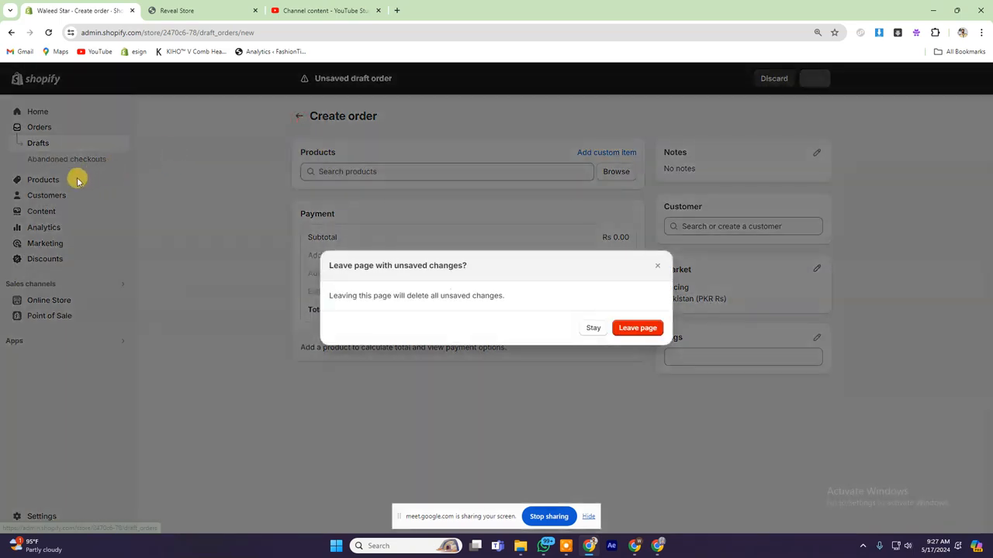
left_click(636, 329)
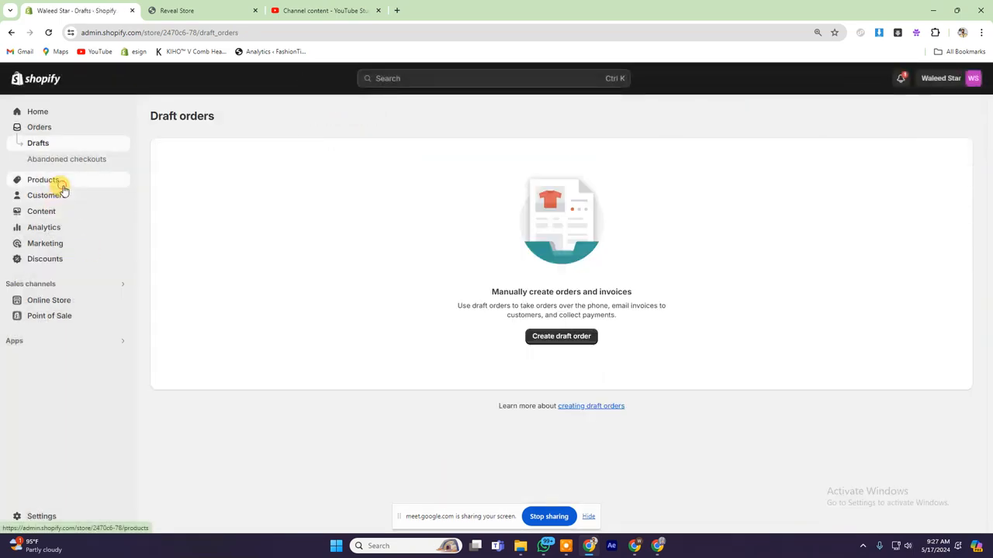
Open a new product form and look over its title, description, pricing, inventory, shipping and variant fields
left_click(61, 184)
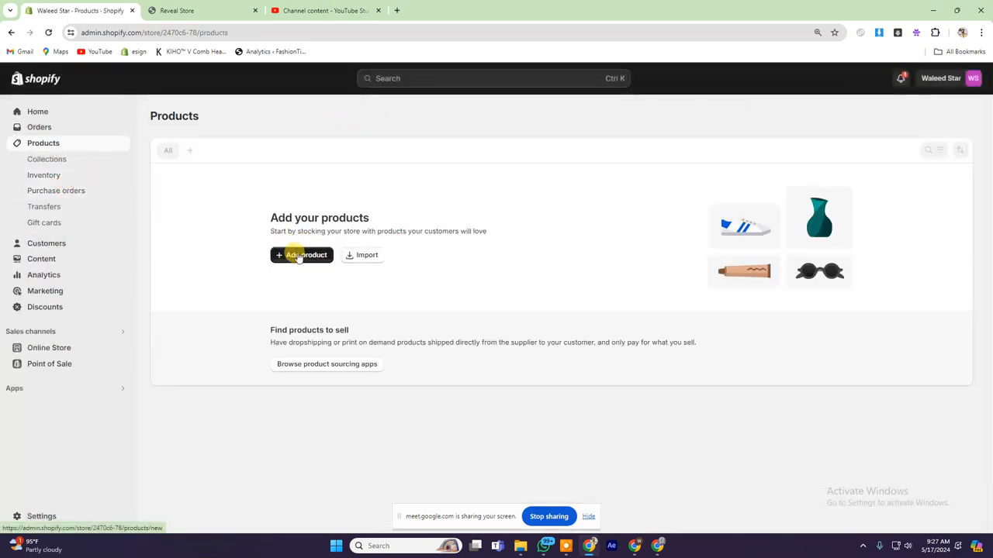
left_click(299, 256)
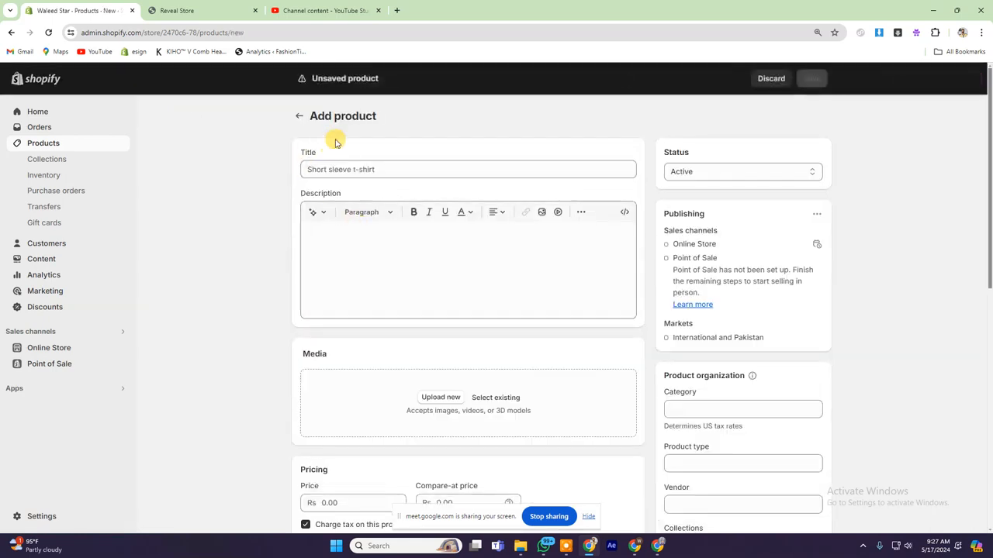
left_click(332, 166)
left_click(344, 240)
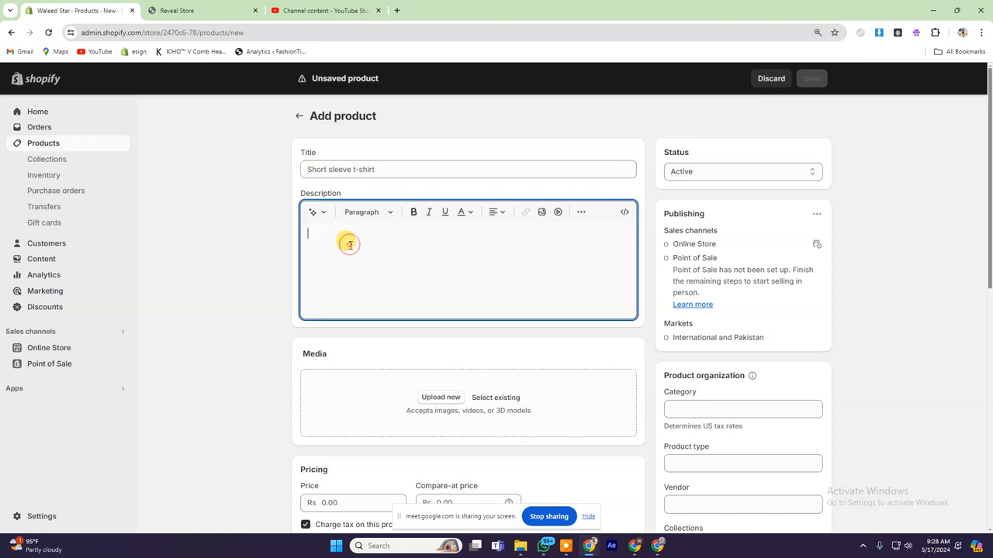
scroll(345, 244, "down", 2)
scroll(349, 252, "down", 1)
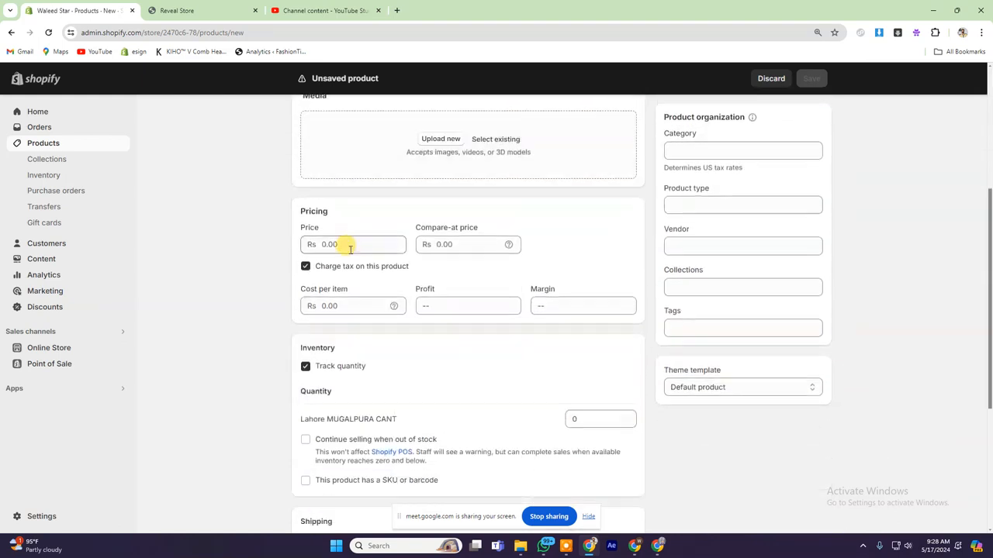
left_click(347, 247)
scroll(329, 295, "down", 2)
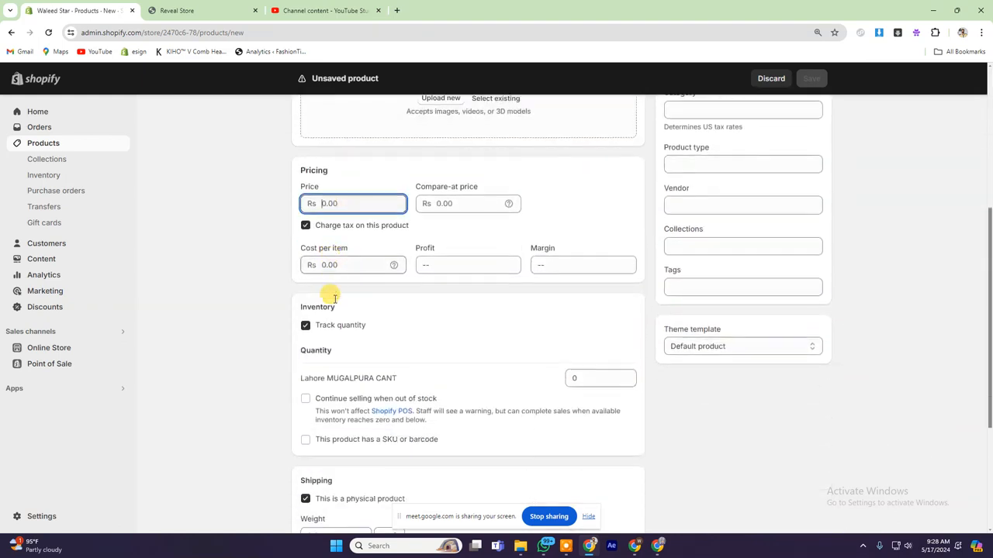
scroll(396, 325, "down", 2)
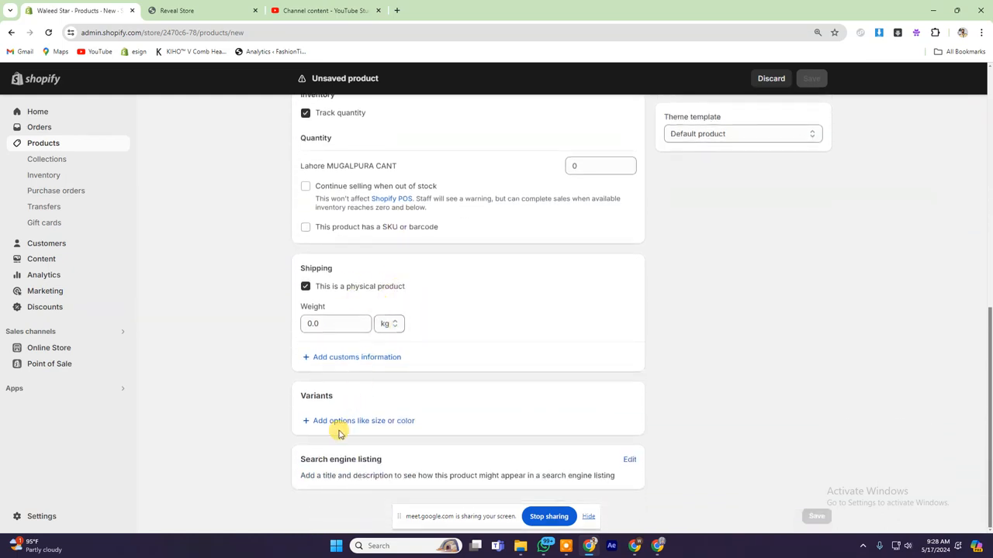
scroll(375, 425, "up", 8)
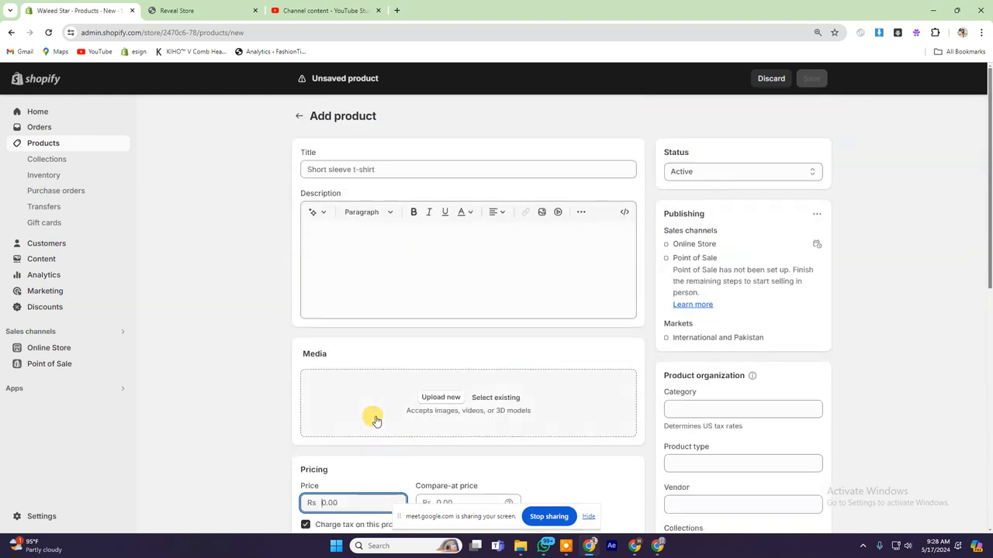
Open livity.shop in a new browser tab and open the AeroNeck Cool Breeze Portable Fan product page
left_click(421, 171)
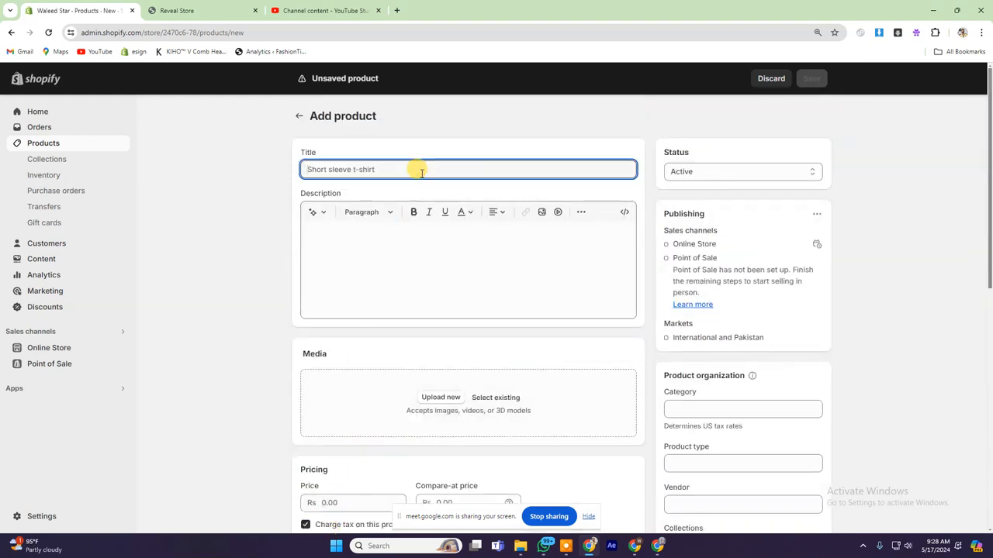
left_click(395, 9)
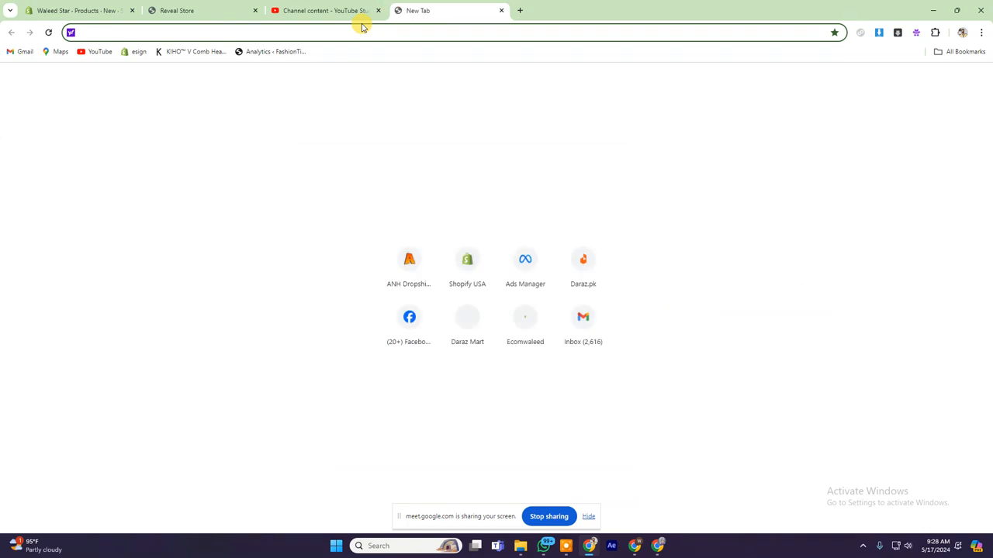
type("li")
key("Return")
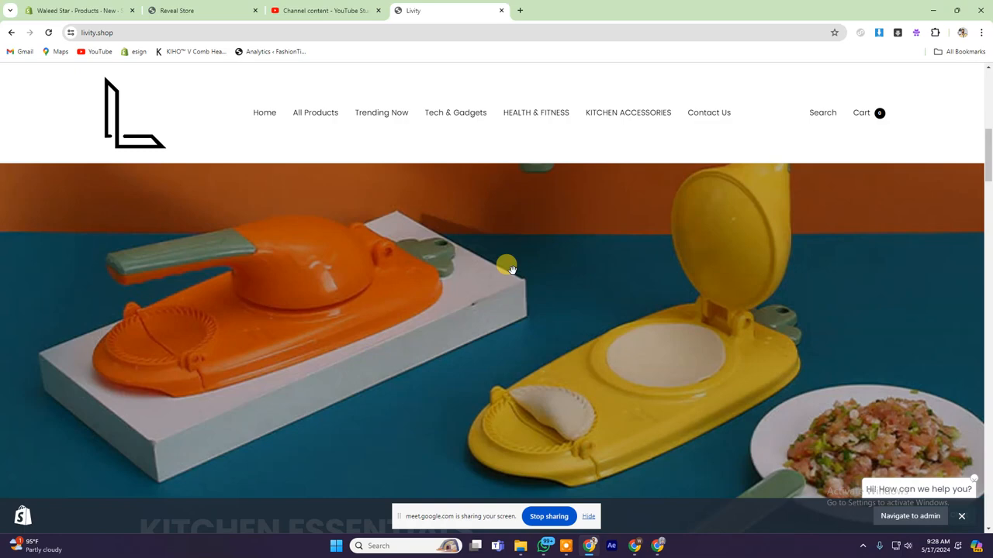
scroll(560, 222, "down", 8)
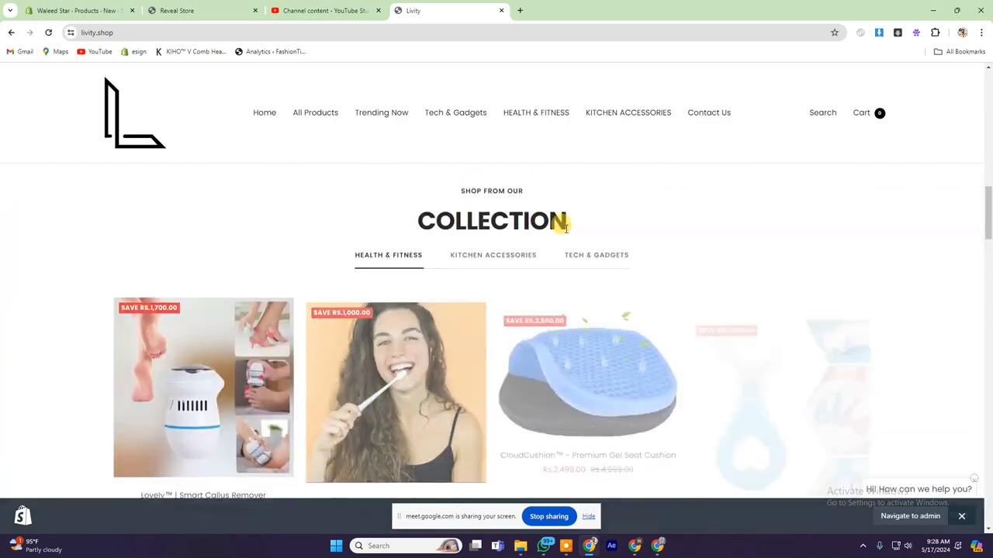
scroll(437, 406, "down", 4)
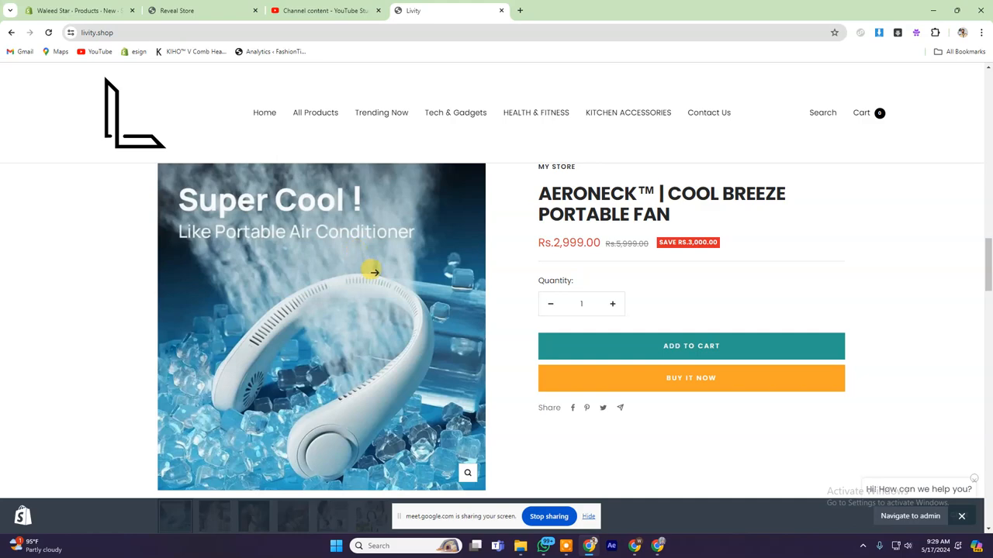
left_click(604, 208)
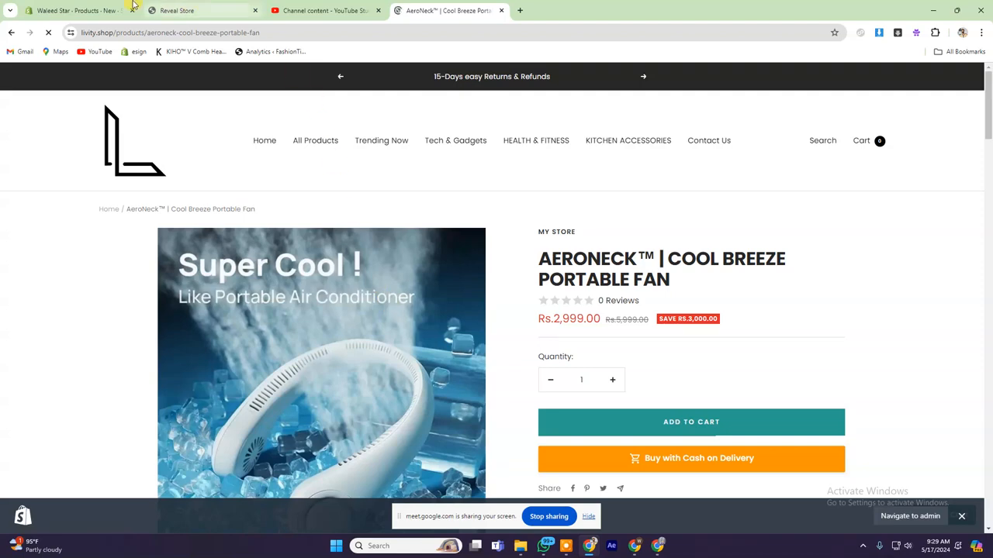
Copy the product title from the store page and paste it into the new product's Title field
left_click(104, 10)
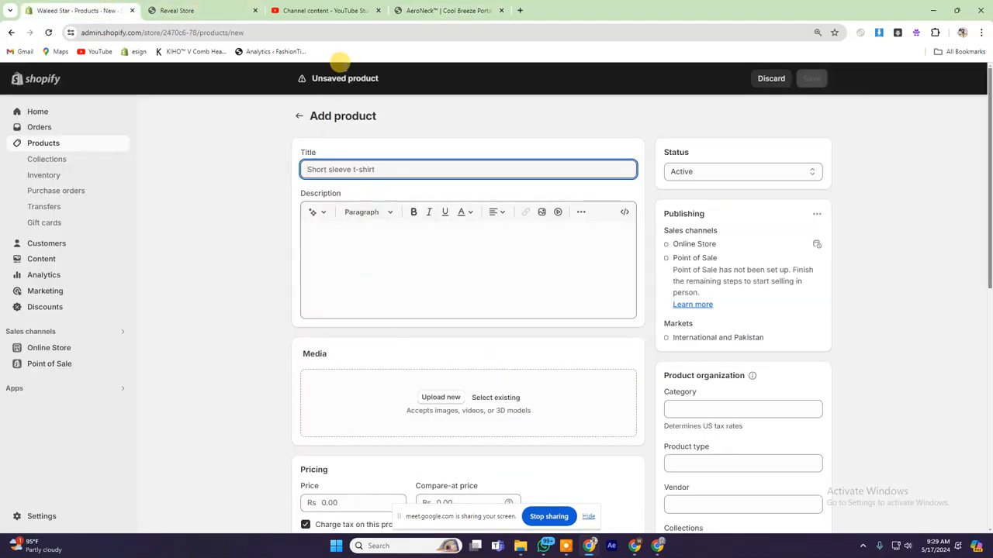
left_click(422, 10)
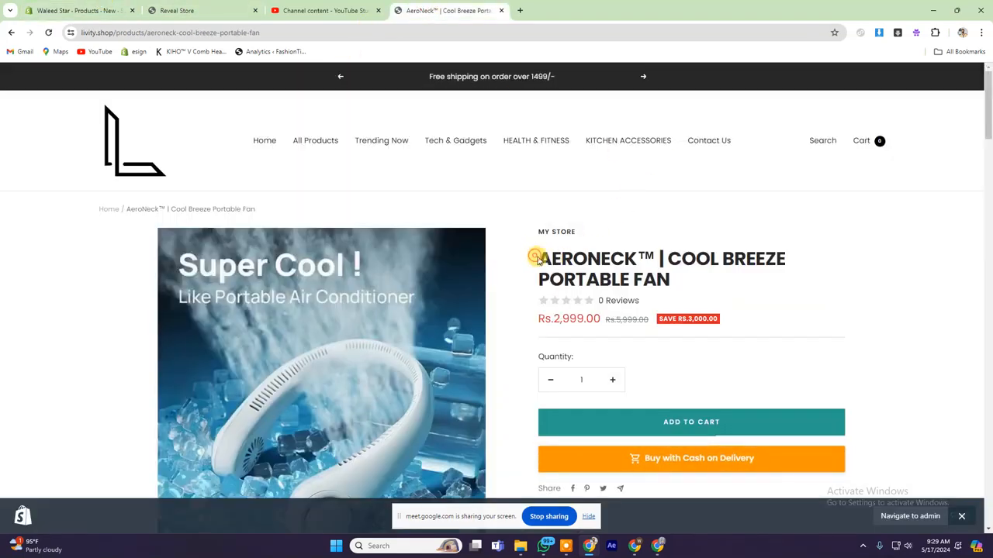
left_click_drag(537, 259, 671, 286)
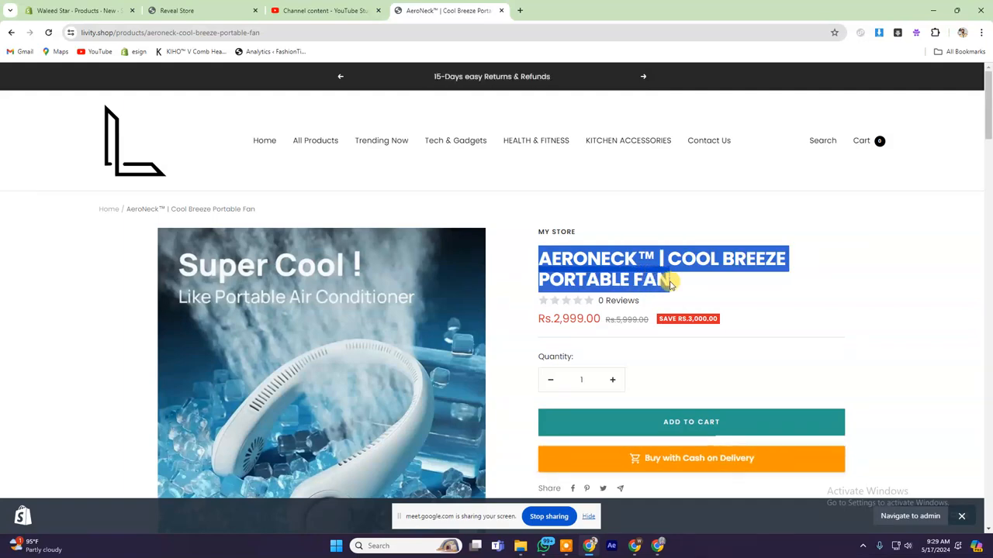
left_click_drag(532, 252, 678, 282)
right_click(572, 259)
left_click(597, 273)
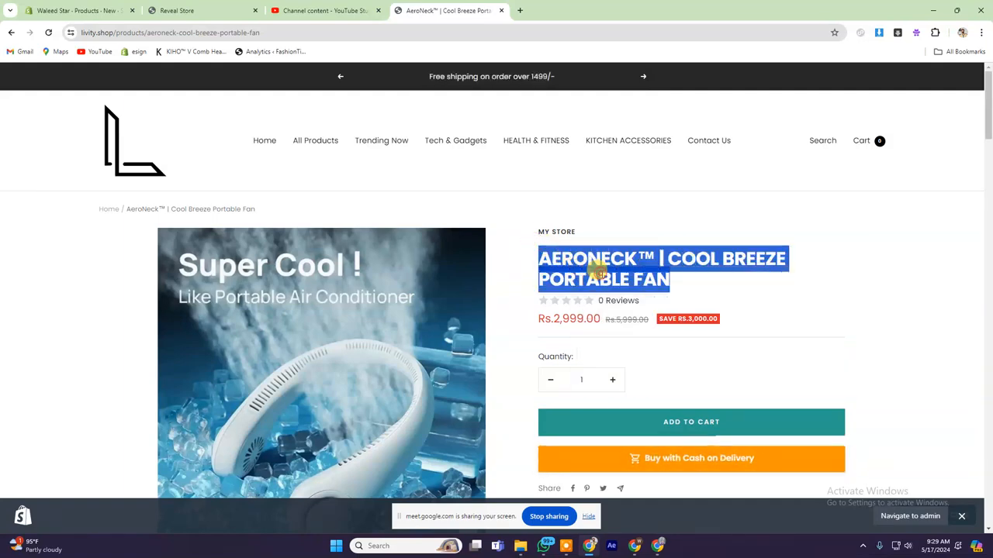
left_click(79, 9)
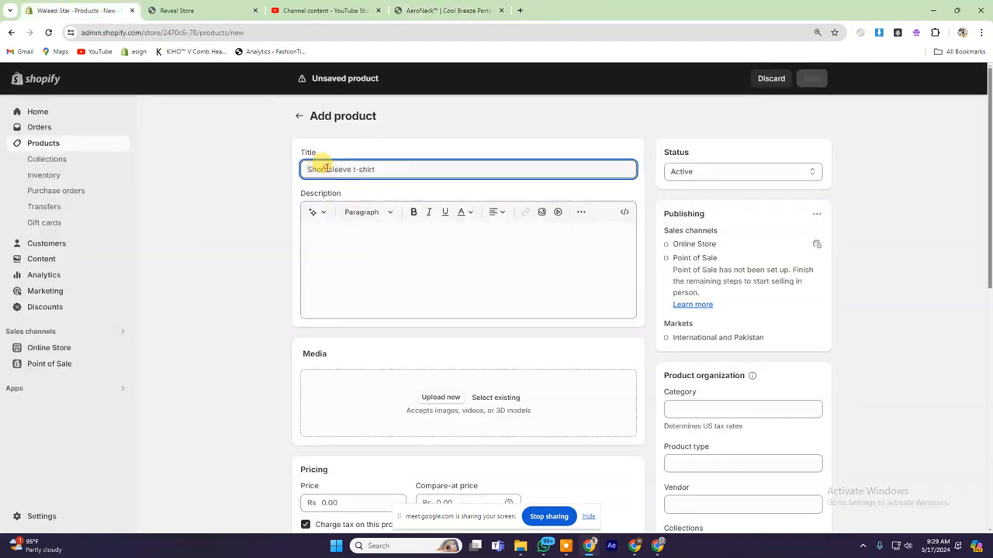
key("ctrl+v")
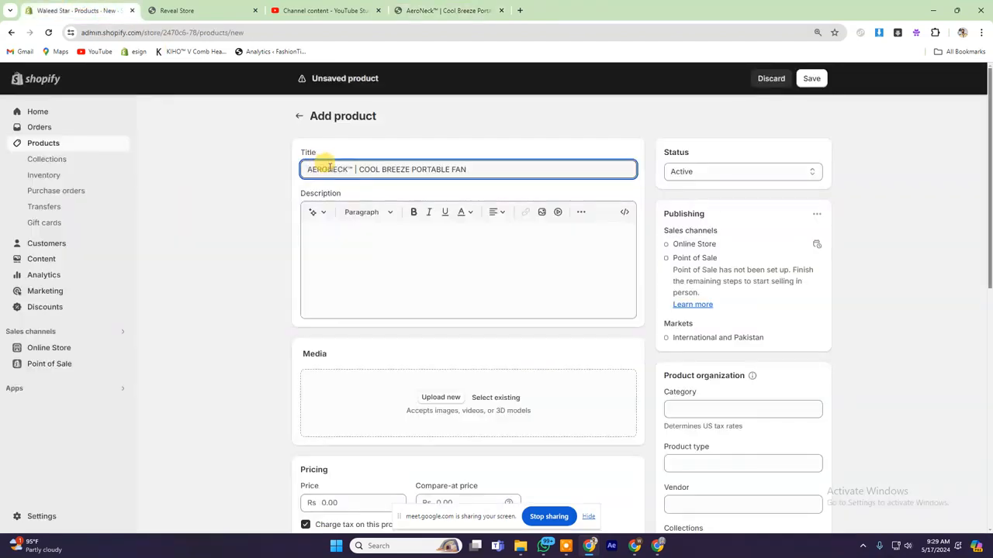
Scroll through the AeroNeck product page in the store tab to locate its description content
left_click(378, 270)
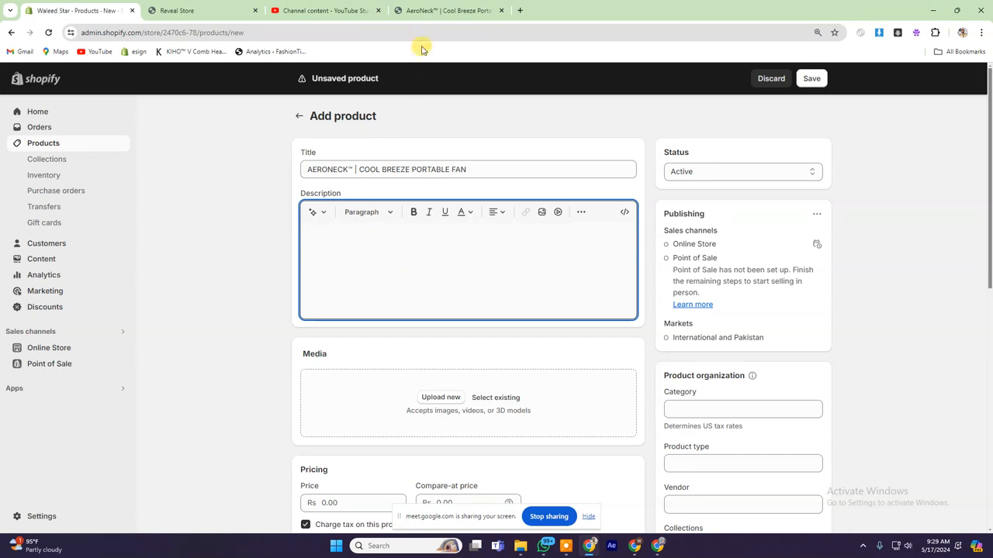
left_click(439, 8)
left_click(359, 5)
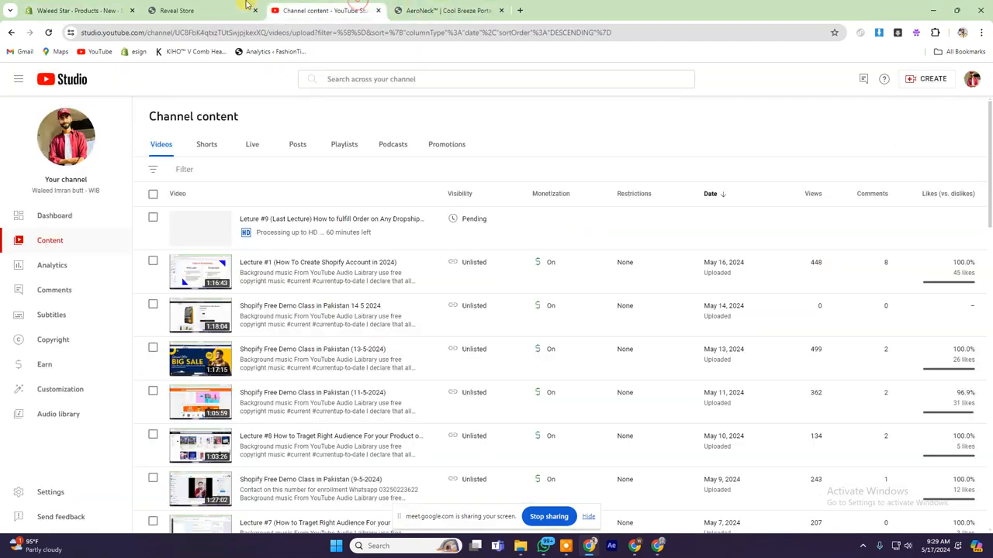
left_click(406, 9)
scroll(465, 249, "down", 3)
scroll(464, 247, "down", 5)
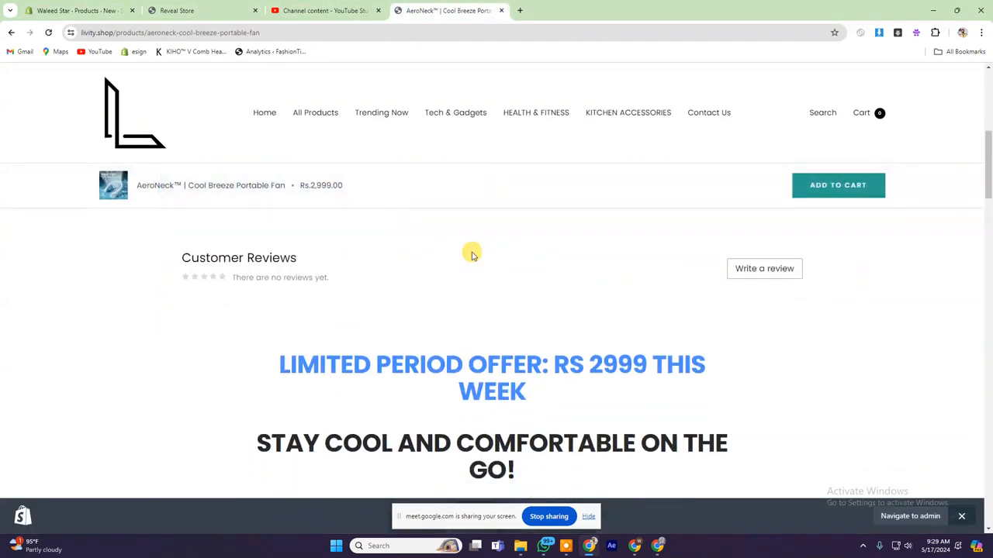
scroll(384, 261, "up", 1)
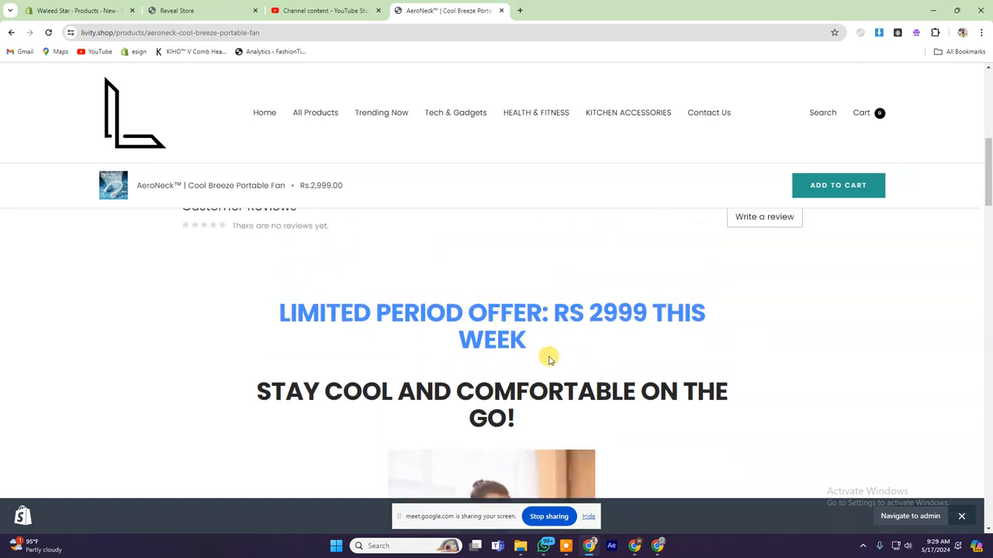
scroll(425, 360, "down", 2)
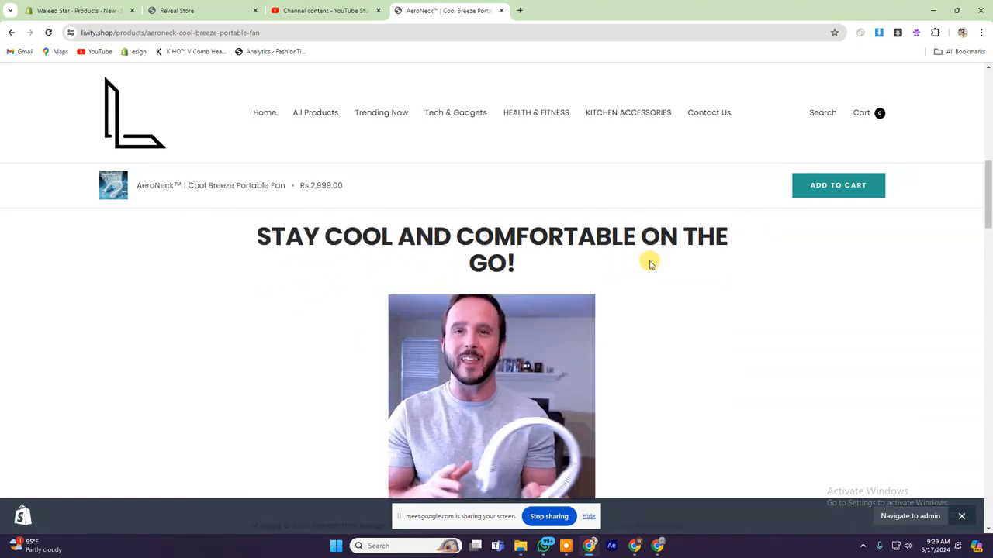
scroll(438, 350, "up", 3)
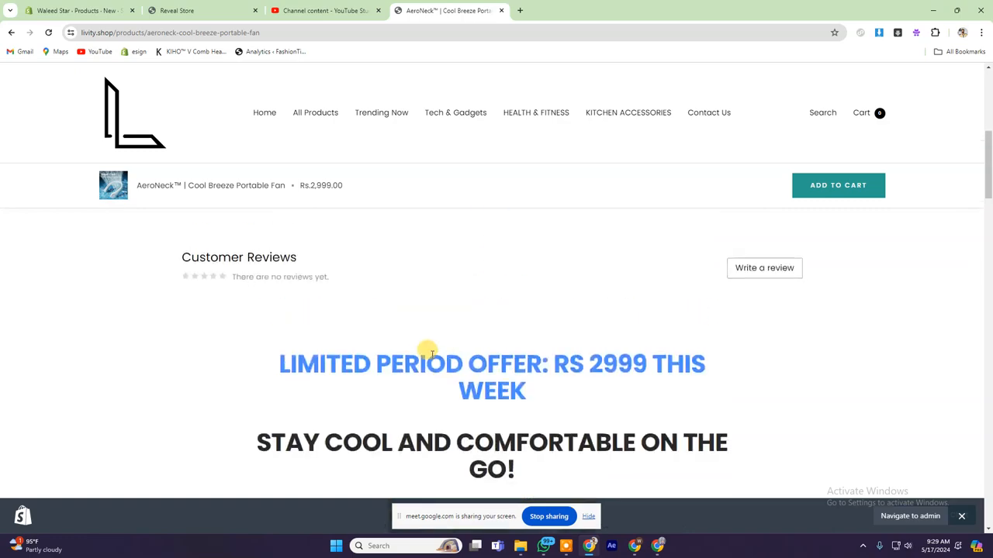
scroll(431, 354, "down", 7)
scroll(430, 353, "up", 6)
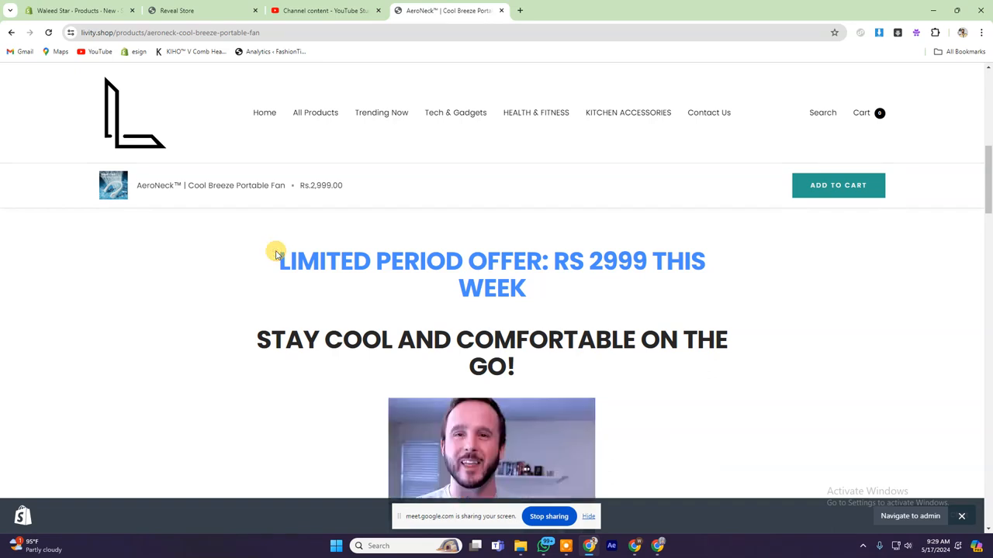
Select and copy the product's full description from the store page and paste it into the Description field
left_click_drag(303, 277, 601, 300)
scroll(441, 377, "down", 10)
scroll(440, 377, "down", 6)
scroll(439, 372, "down", 5)
scroll(441, 376, "down", 2)
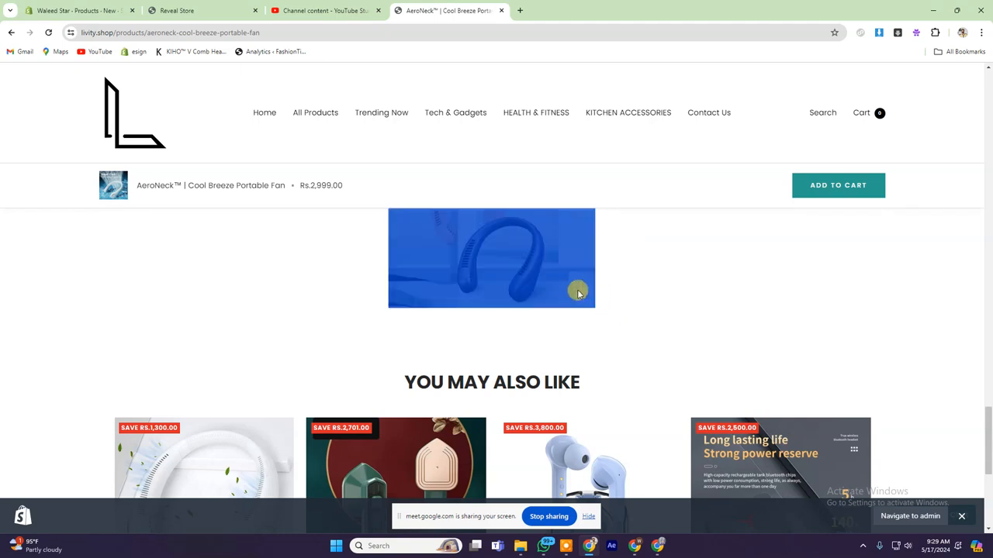
right_click(557, 275)
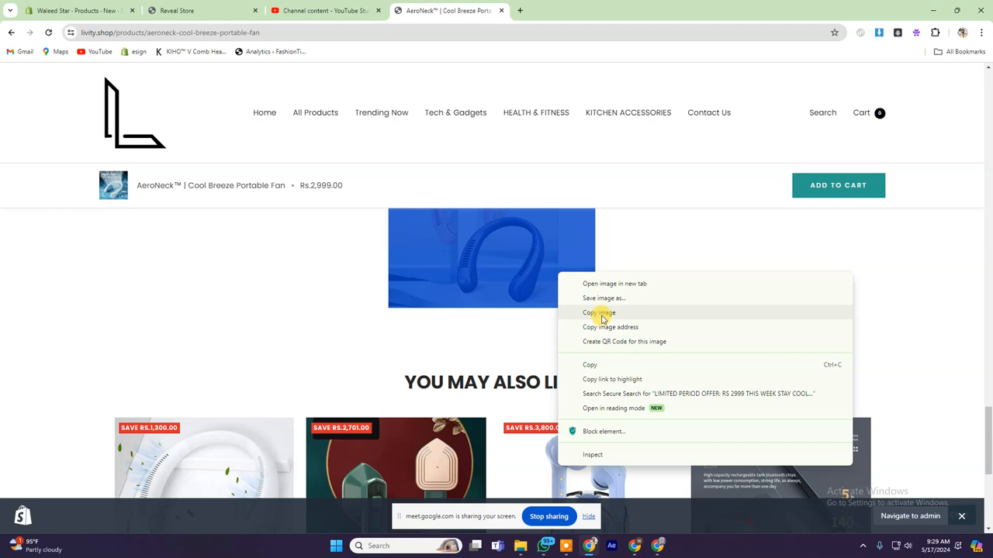
left_click(604, 366)
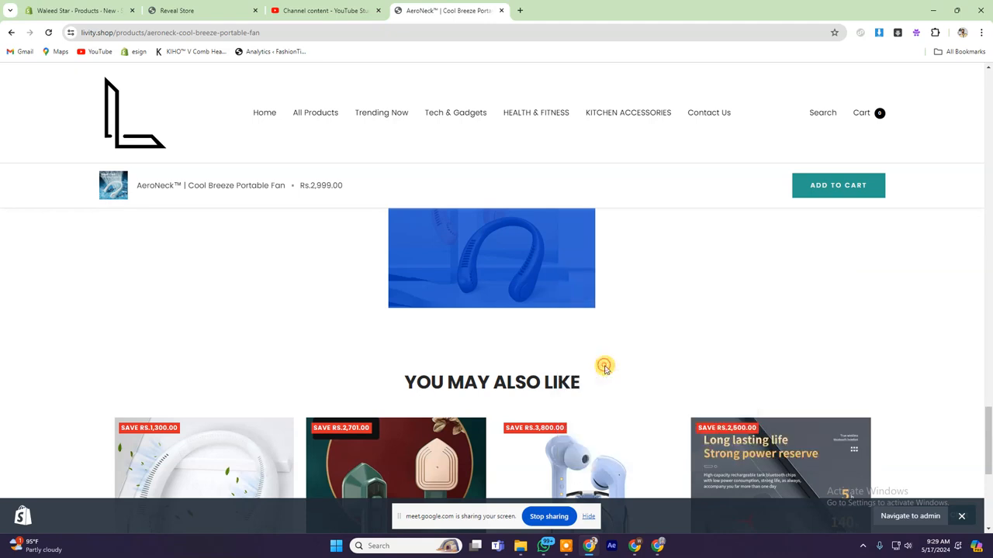
left_click(81, 10)
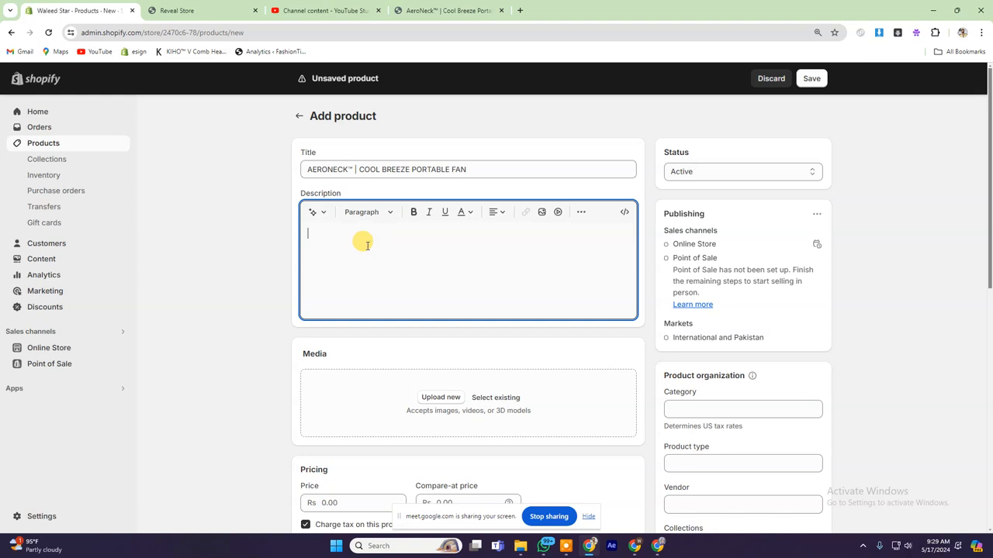
key("ctrl+v")
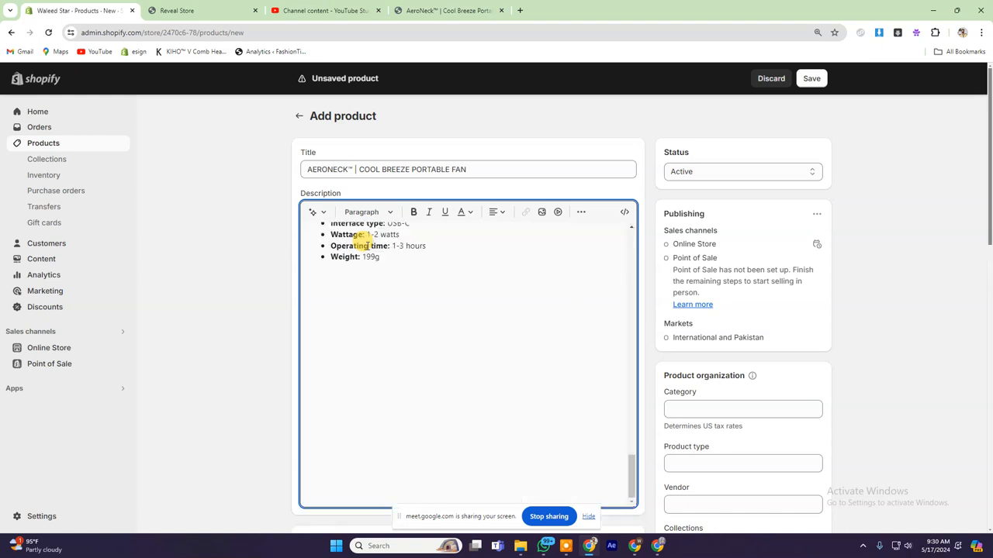
Scroll through the pasted description and the rest of the product form to review it
scroll(498, 356, "up", 3)
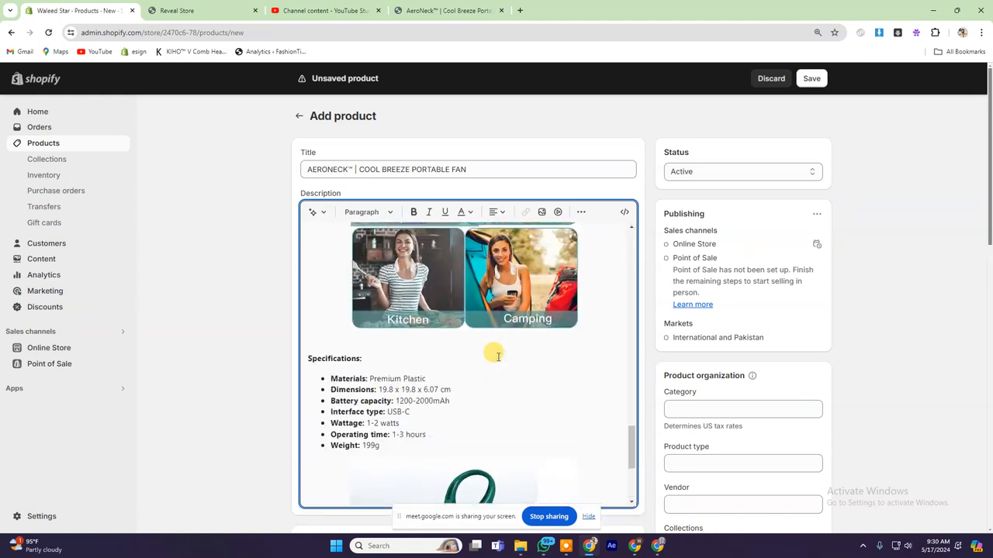
scroll(498, 356, "up", 15)
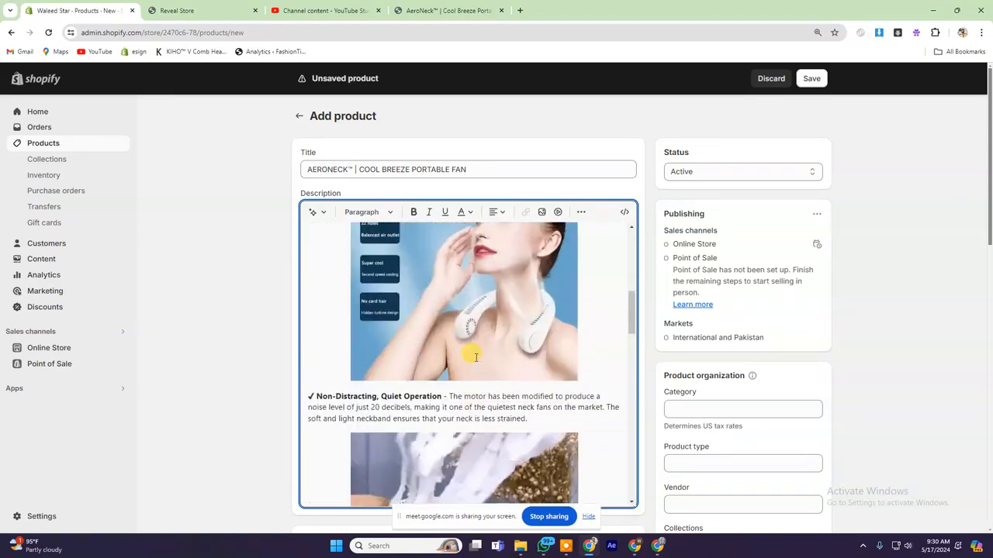
scroll(476, 357, "up", 8)
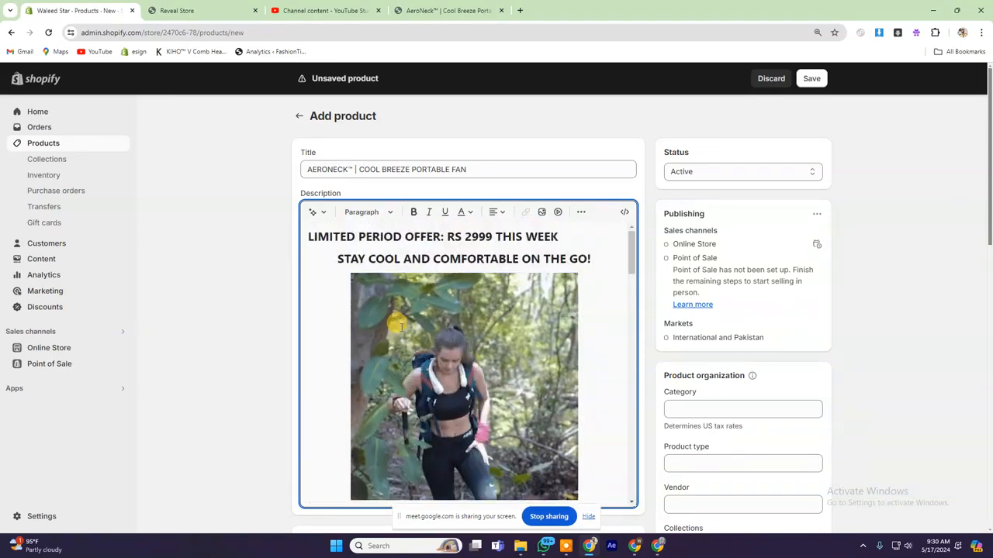
scroll(401, 326, "down", 20)
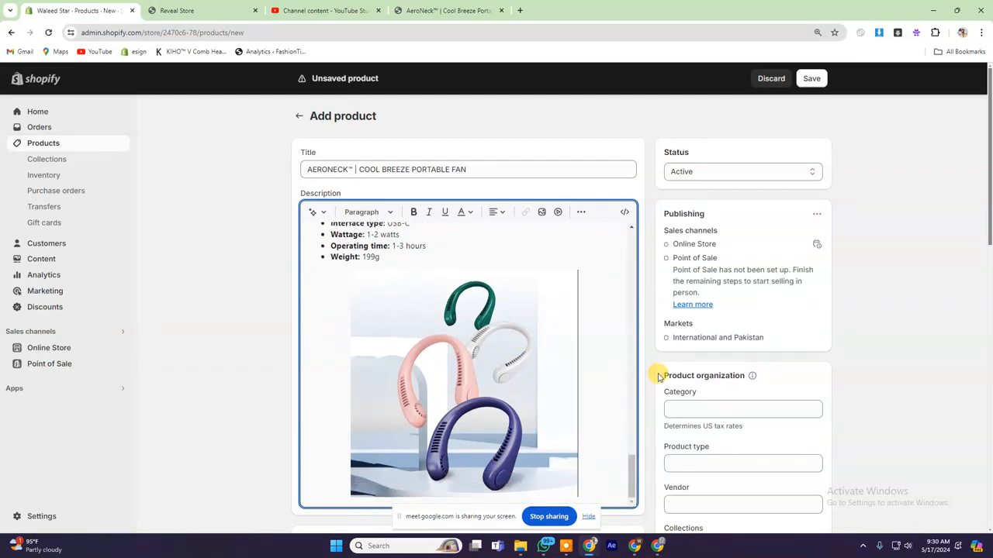
scroll(658, 377, "down", 3)
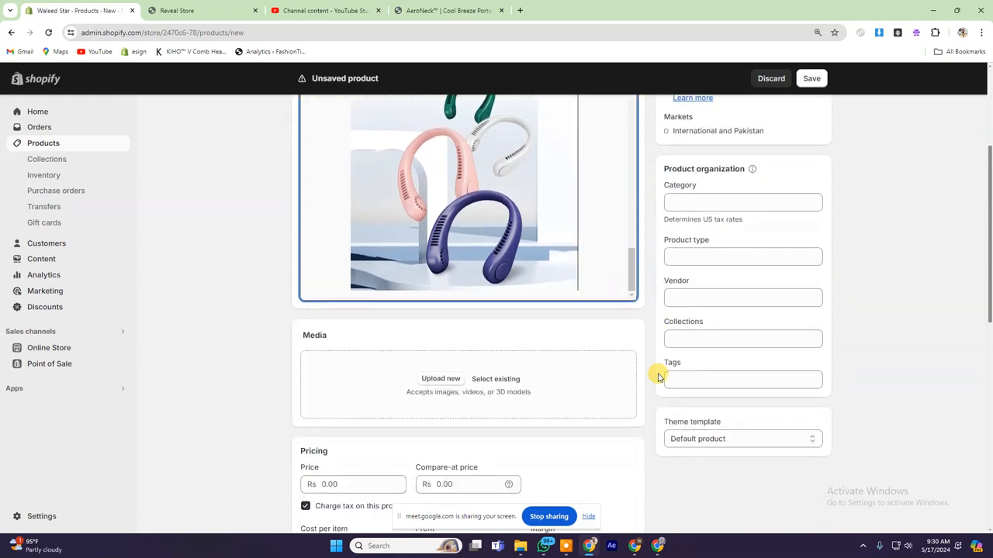
scroll(483, 259, "down", 1)
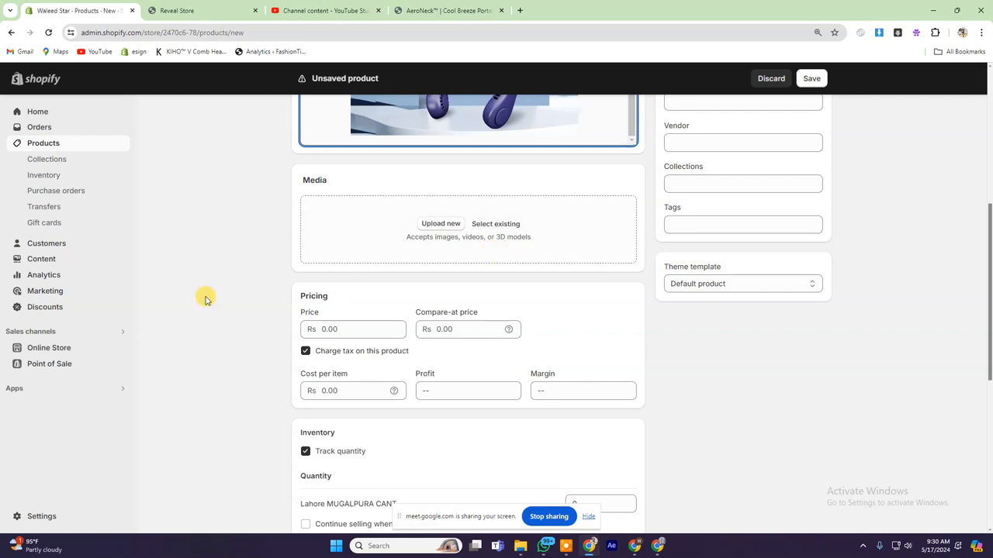
scroll(431, 254, "up", 1)
scroll(385, 209, "up", 3)
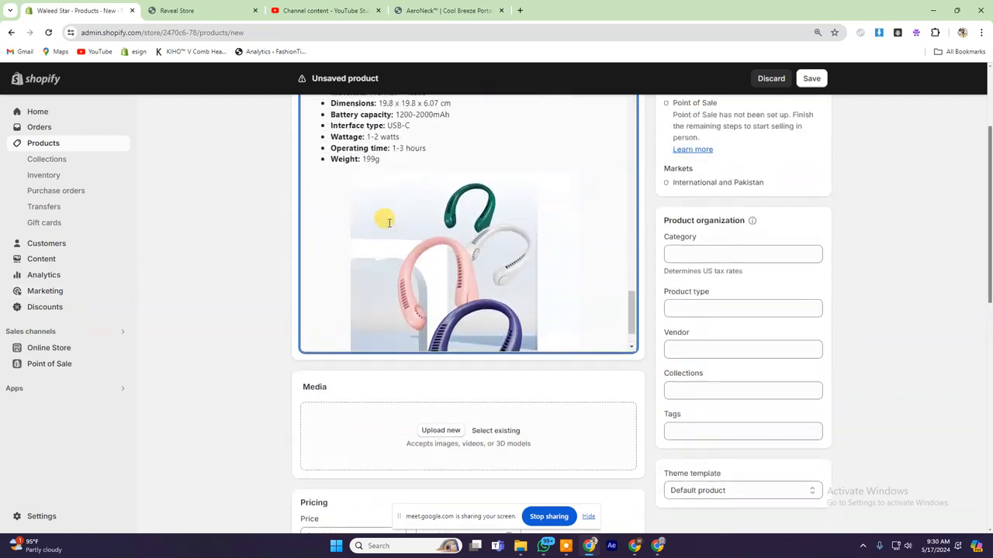
scroll(430, 252, "down", 3)
scroll(432, 255, "up", 2)
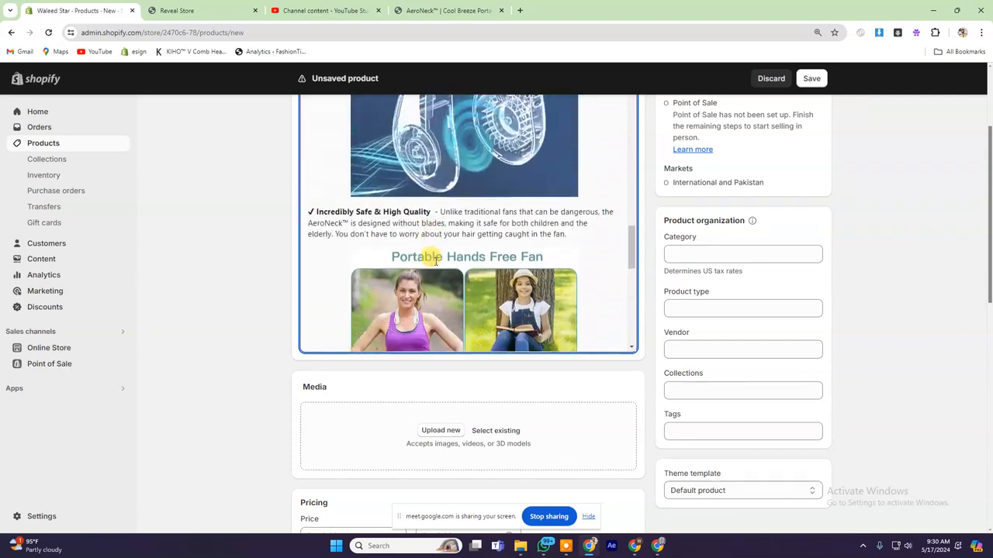
scroll(437, 256, "down", 4)
Switch to the store's product tab and browse the AeroNeck gallery images and description
left_click(446, 10)
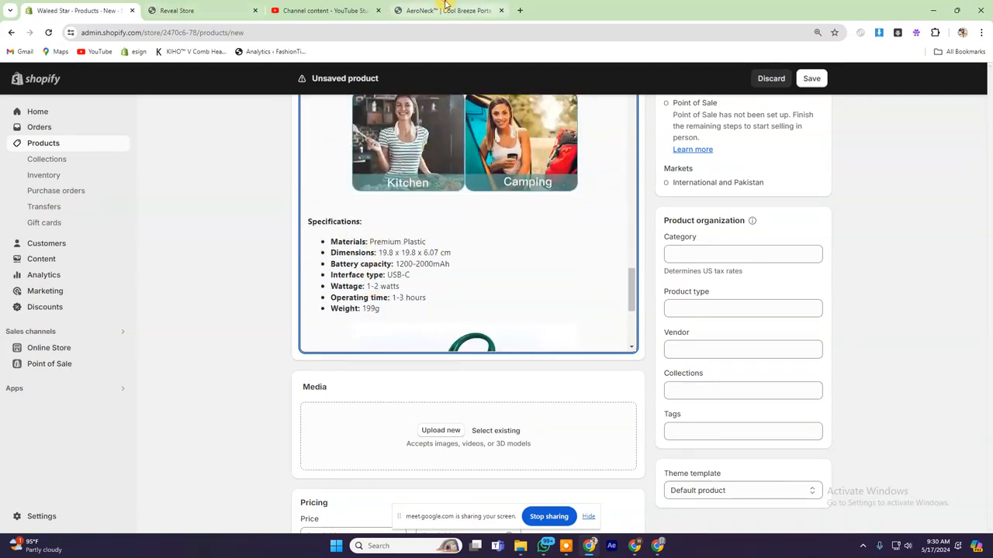
left_click_drag(988, 418, 988, 71)
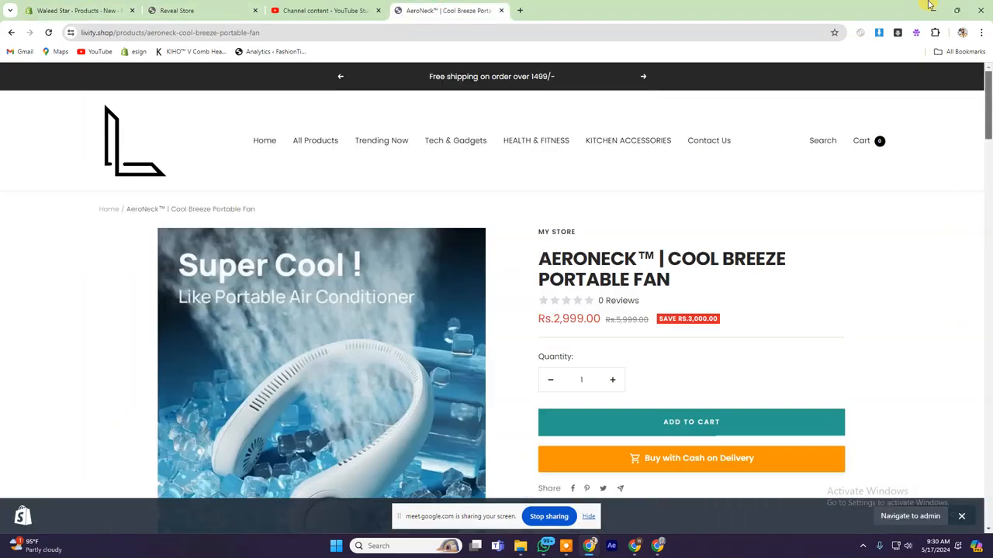
scroll(644, 281, "down", 4)
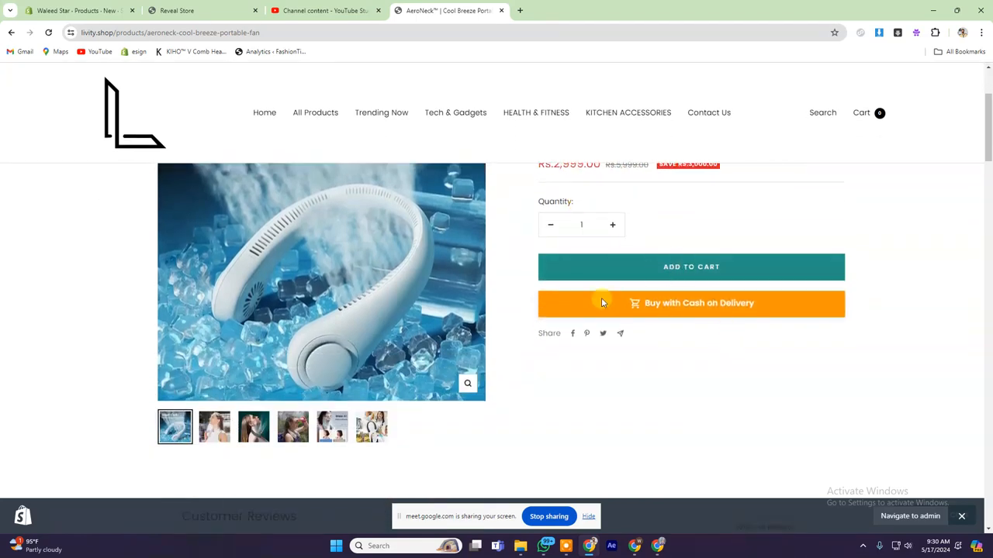
left_click(217, 433)
left_click(254, 428)
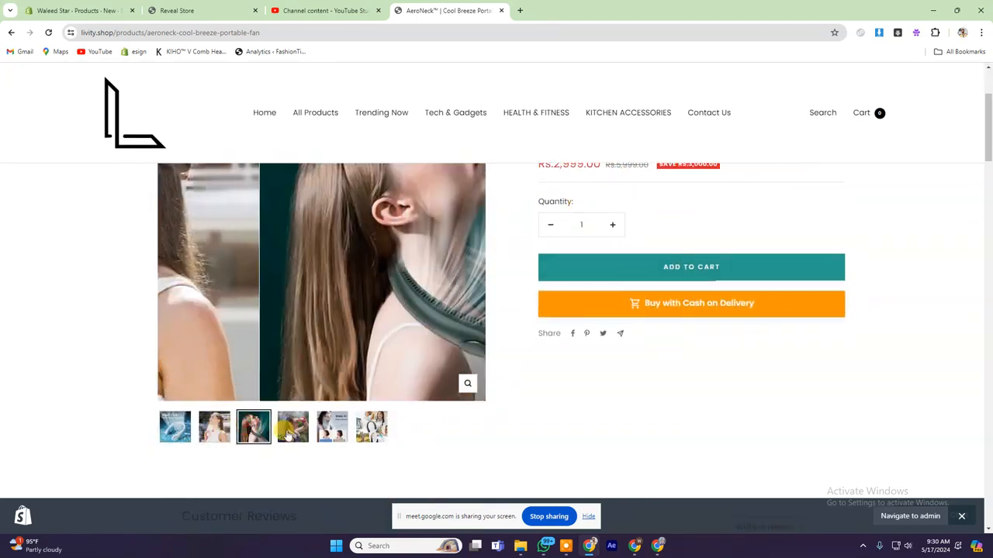
left_click(293, 429)
left_click(341, 432)
left_click(371, 427)
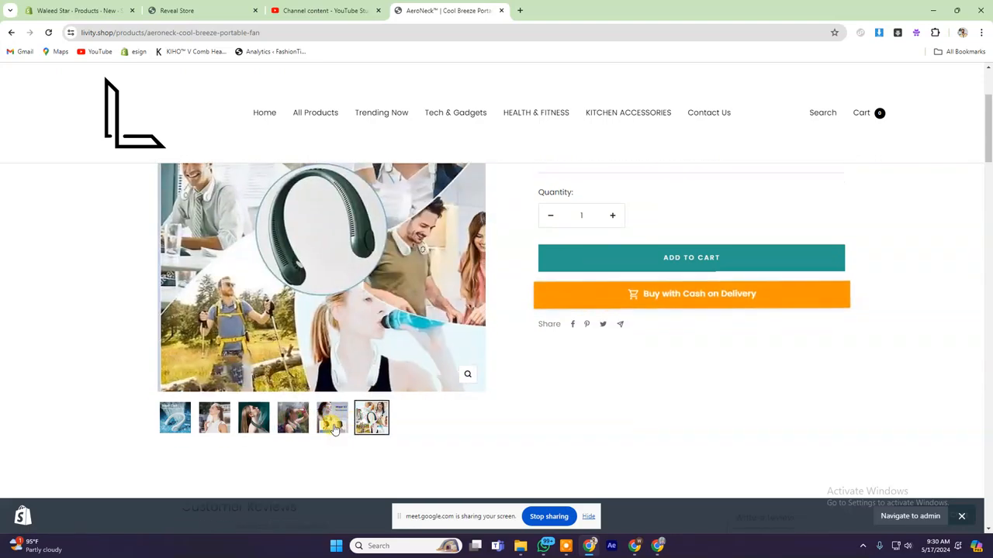
scroll(344, 381, "down", 15)
scroll(363, 339, "down", 3)
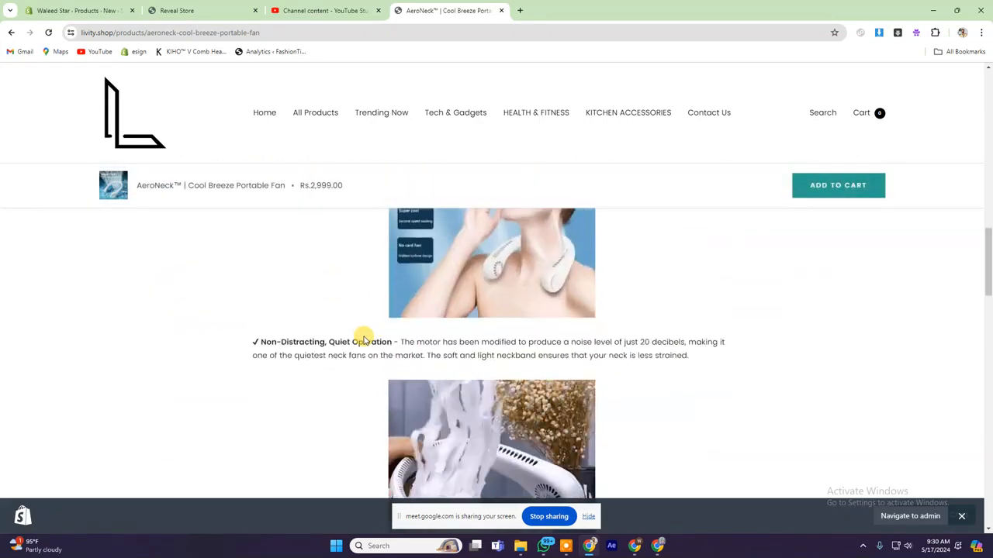
scroll(363, 339, "up", 3)
scroll(363, 339, "up", 2)
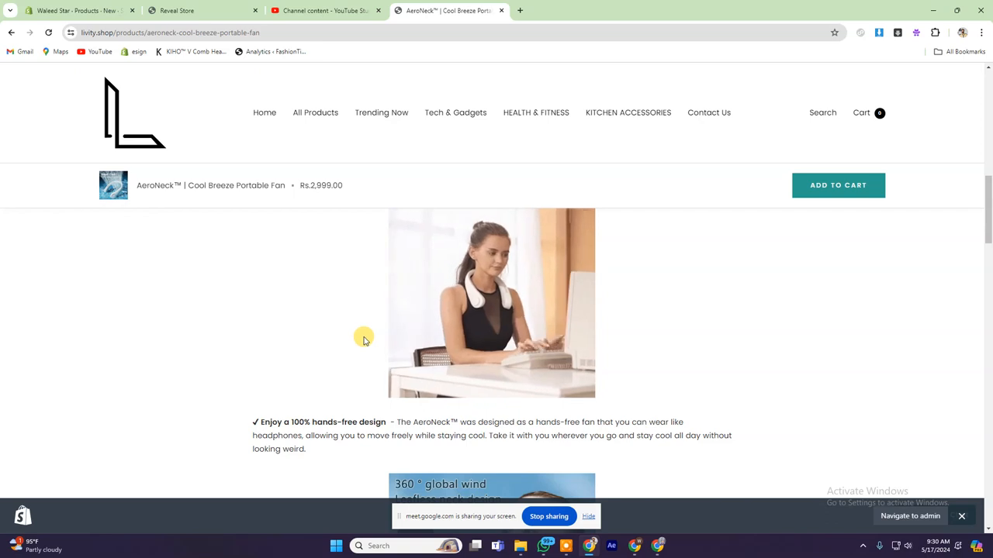
scroll(363, 339, "up", 10)
scroll(366, 342, "up", 1)
Cycle through the product's gallery thumbnails again and open an image's context menu
left_click(331, 426)
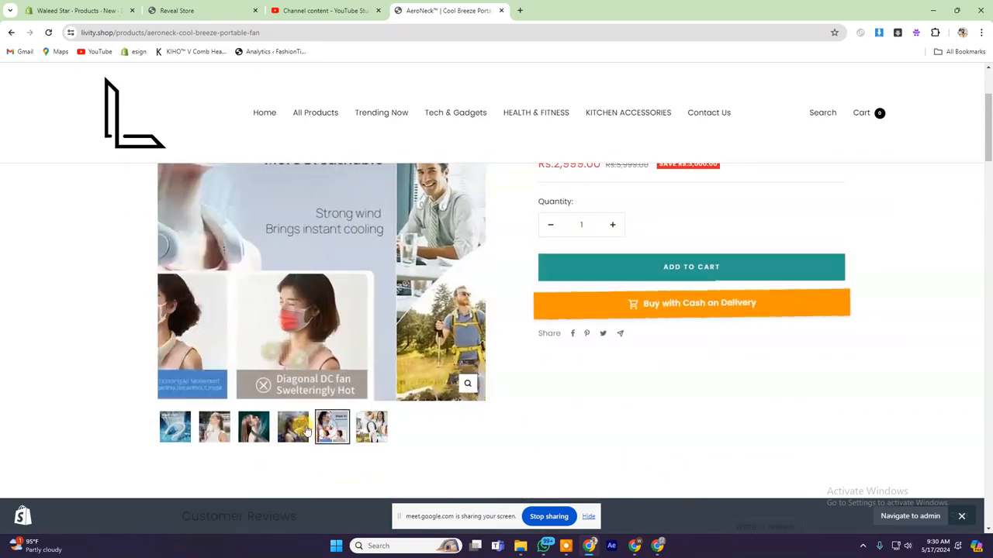
left_click(293, 425)
left_click(253, 424)
left_click(222, 428)
left_click(175, 426)
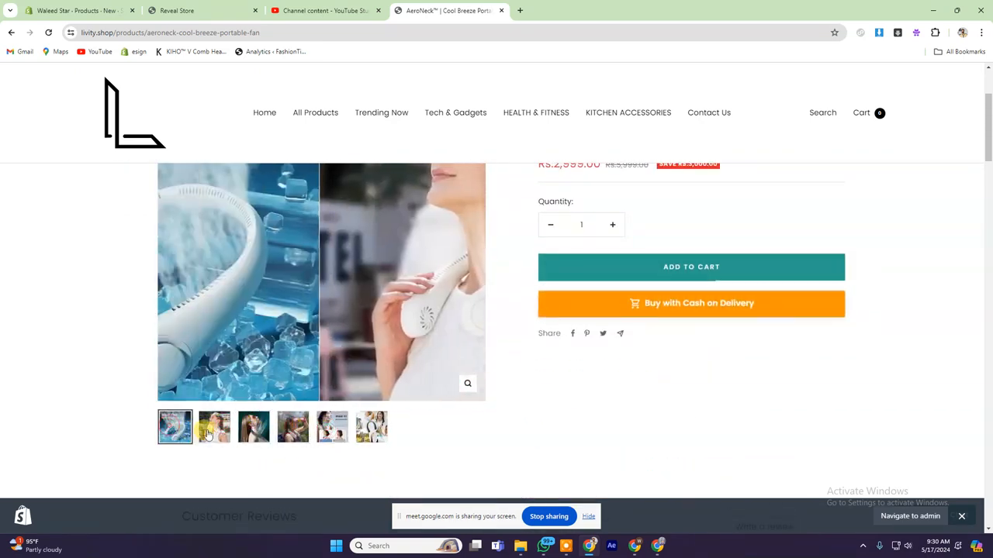
left_click(214, 426)
left_click(254, 426)
left_click(287, 428)
left_click(332, 426)
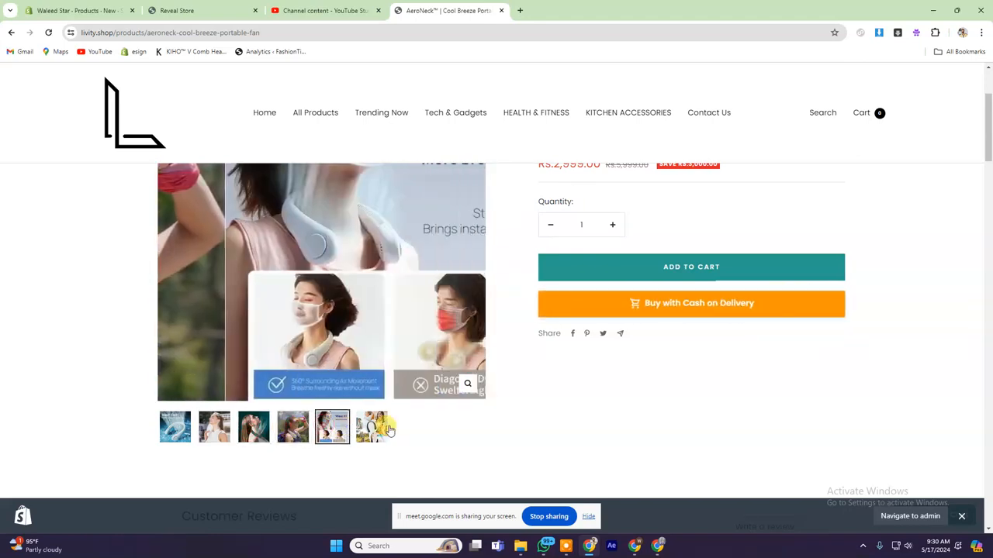
left_click(371, 426)
left_click(332, 426)
right_click(247, 293)
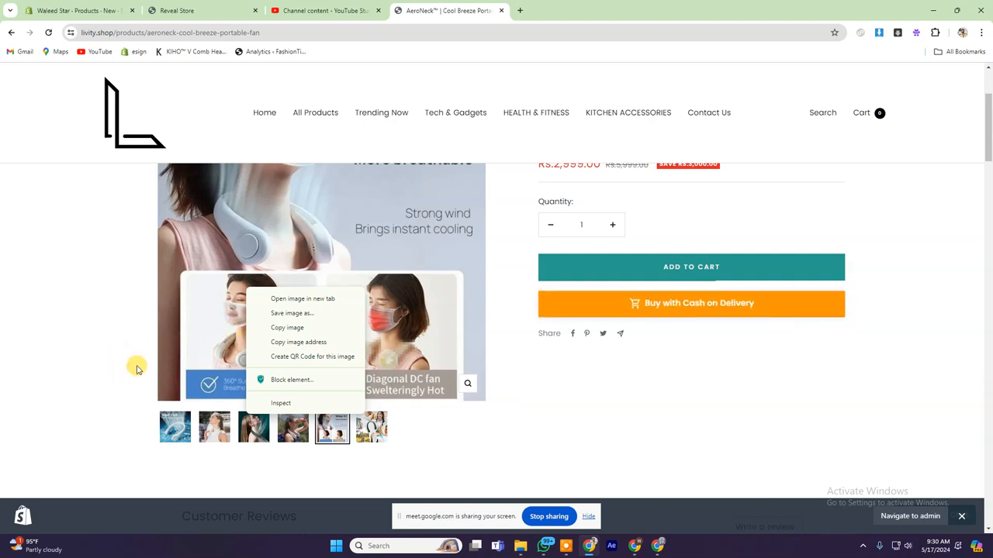
Open a new tab, search for image downloader, and open its Chrome Web Store listing
left_click(522, 14)
left_click(523, 14)
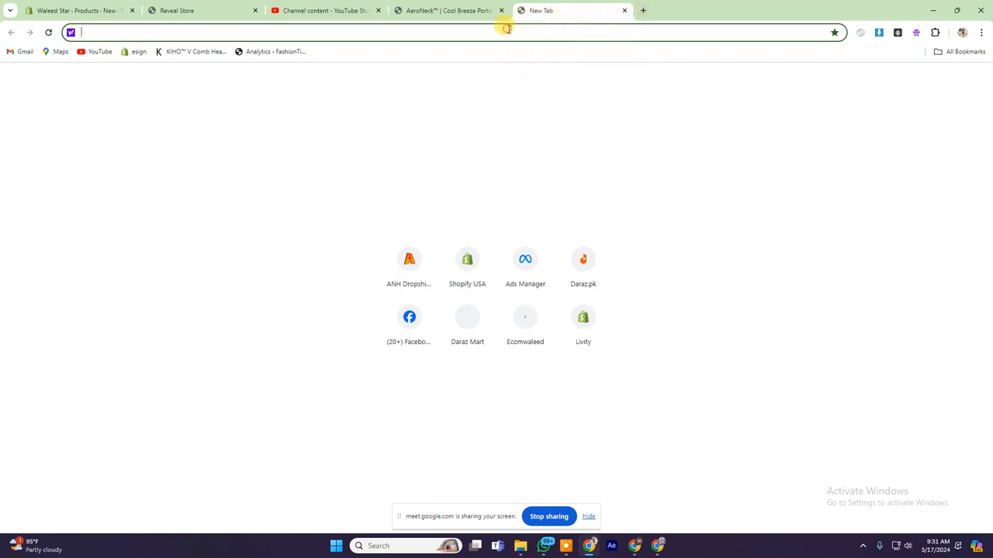
type("im")
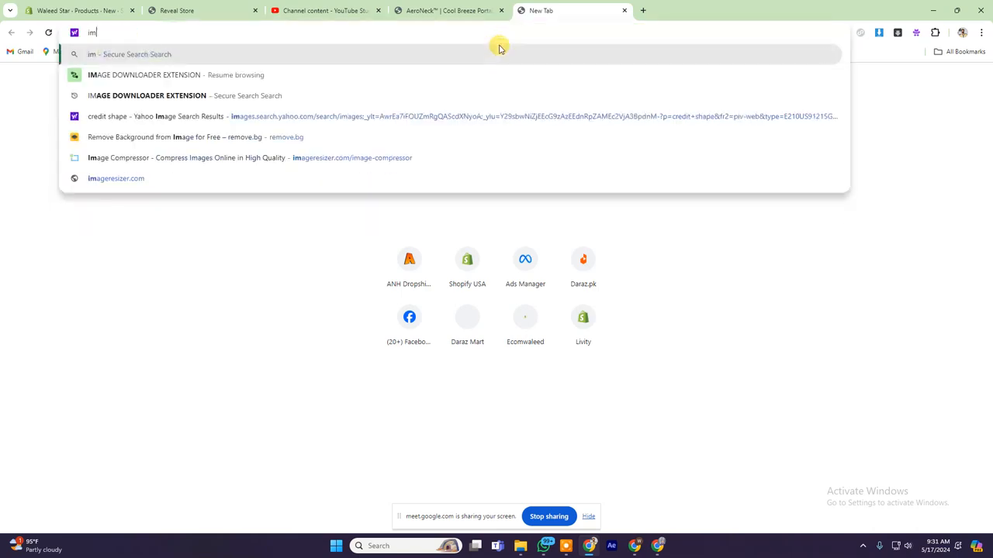
type("age d")
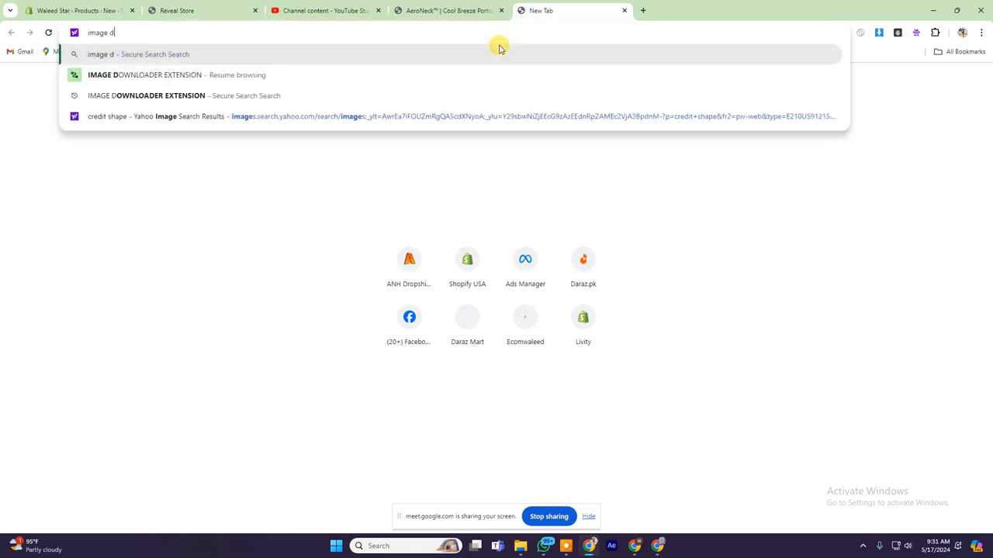
type("ownloader")
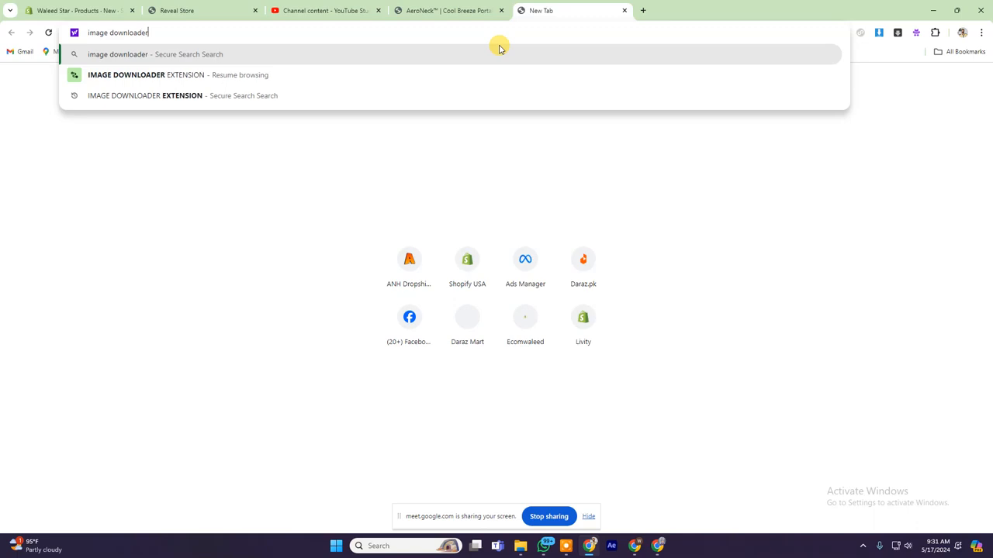
key("Return")
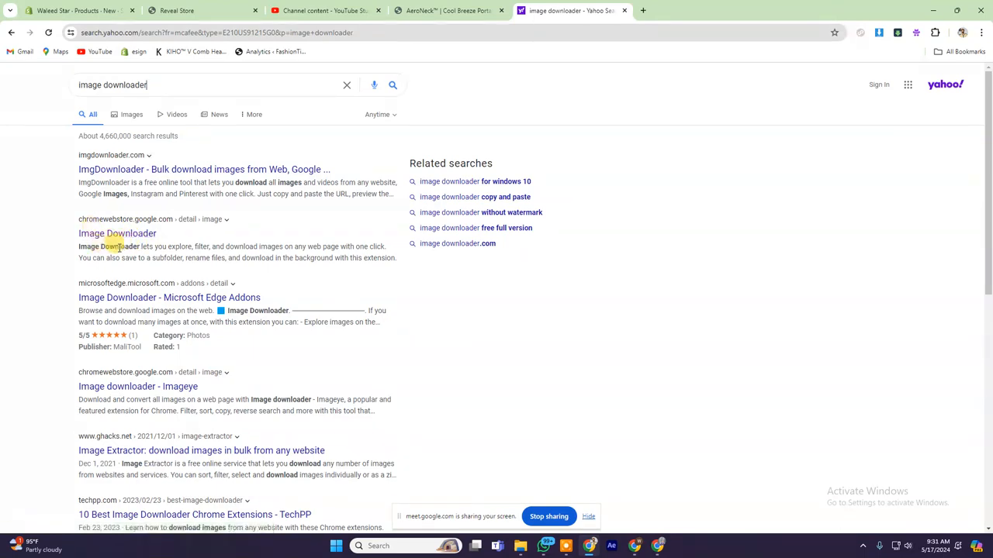
scroll(109, 247, "up", 5)
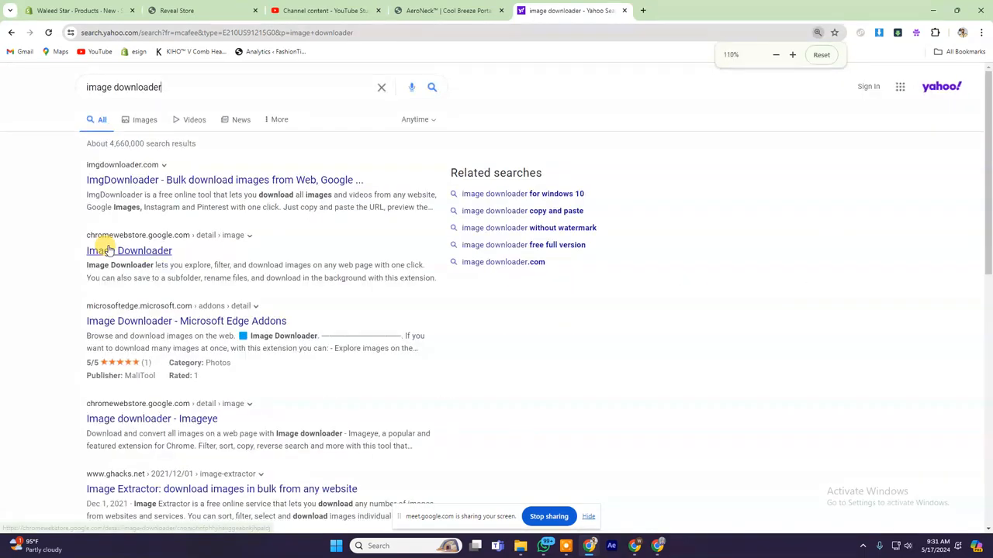
scroll(182, 270, "down", 2)
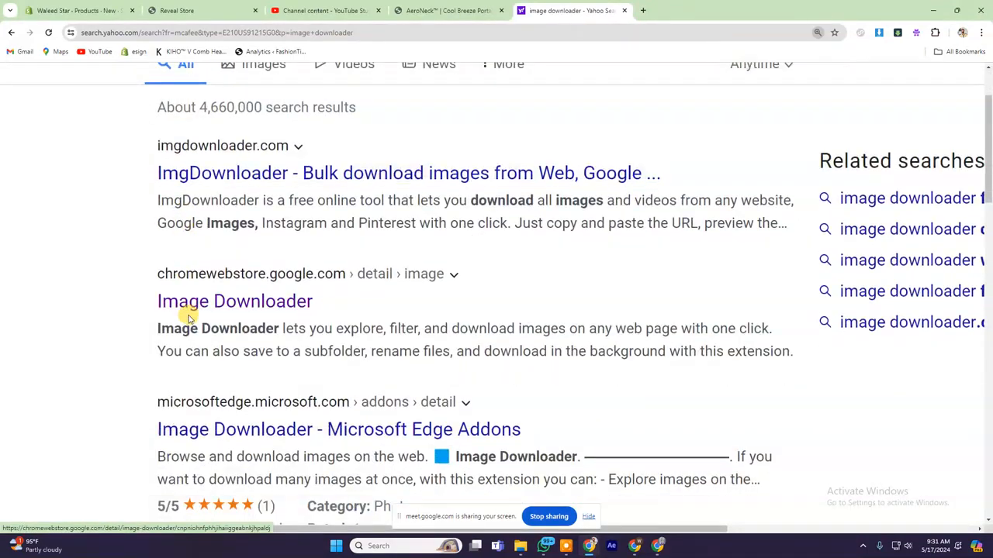
scroll(210, 306, "down", 1)
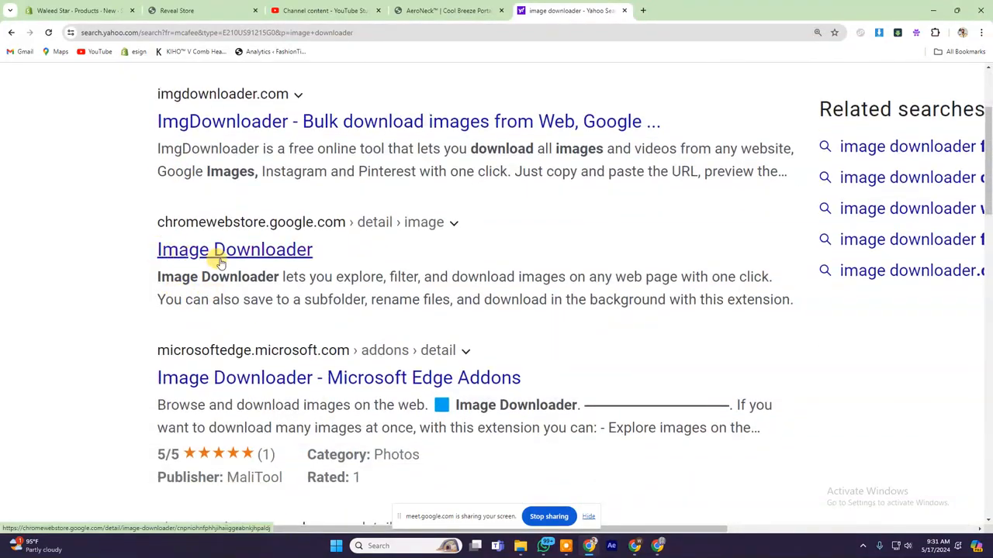
scroll(220, 262, "down", 5)
scroll(222, 259, "up", 2)
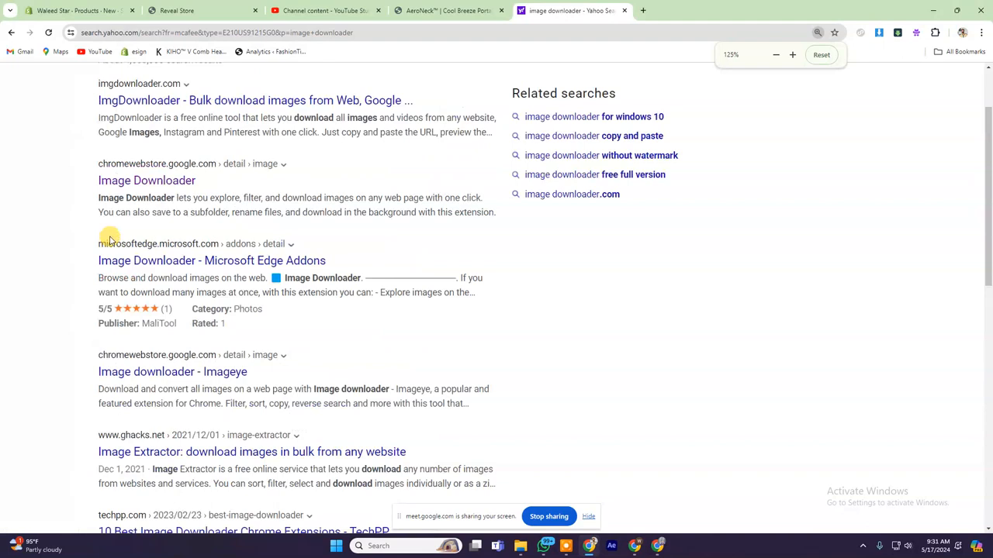
left_click(132, 181)
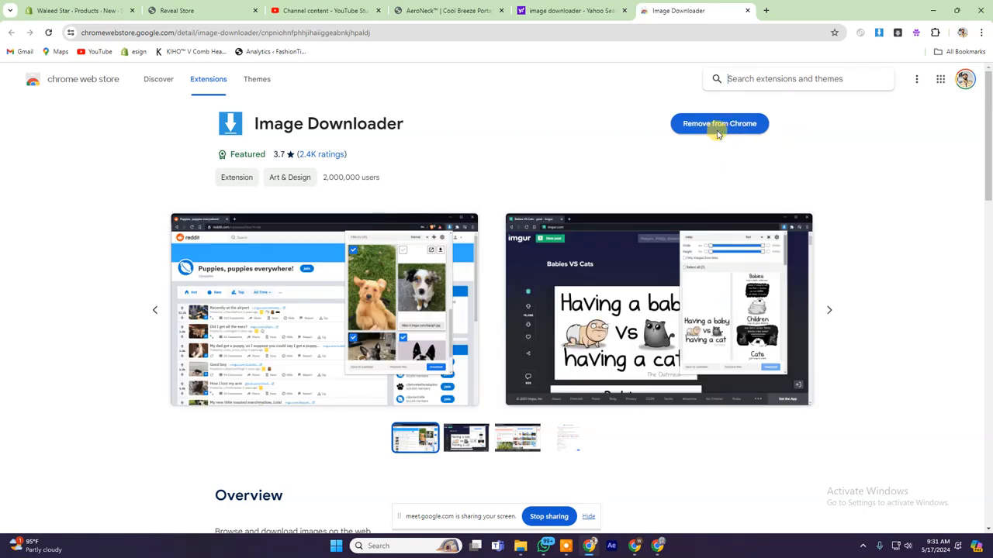
Reinstall the Image Downloader extension by removing it from Chrome and adding it back
left_click(717, 128)
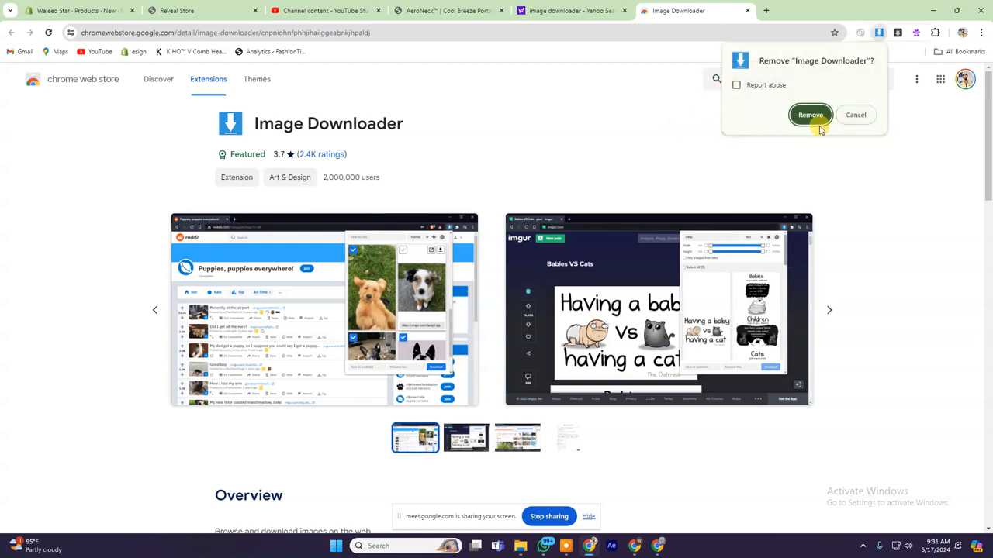
left_click(811, 115)
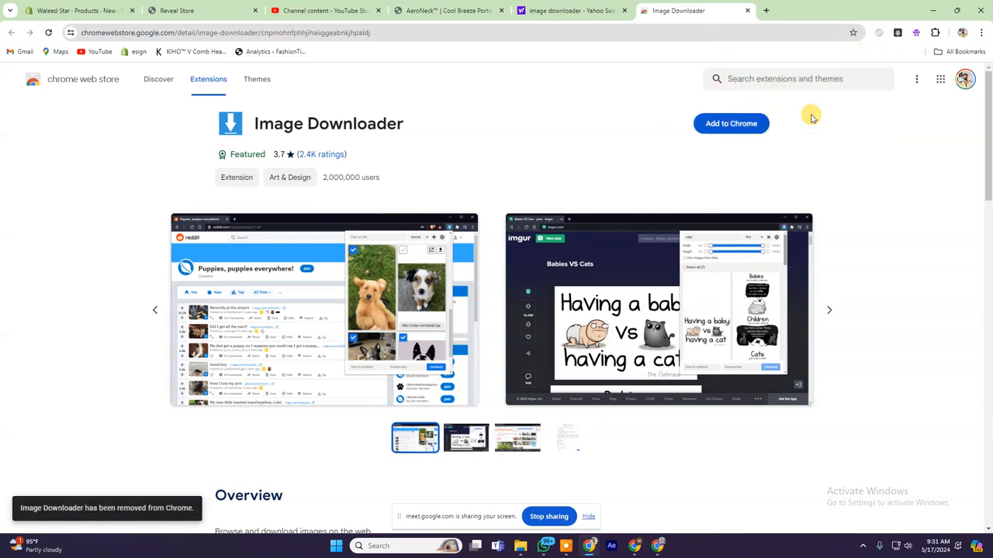
left_click(728, 126)
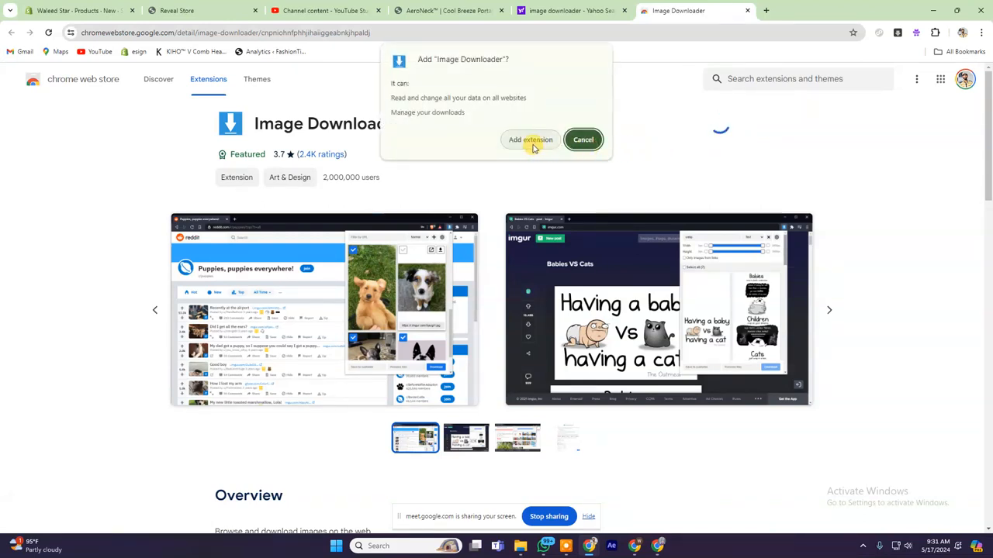
left_click(533, 140)
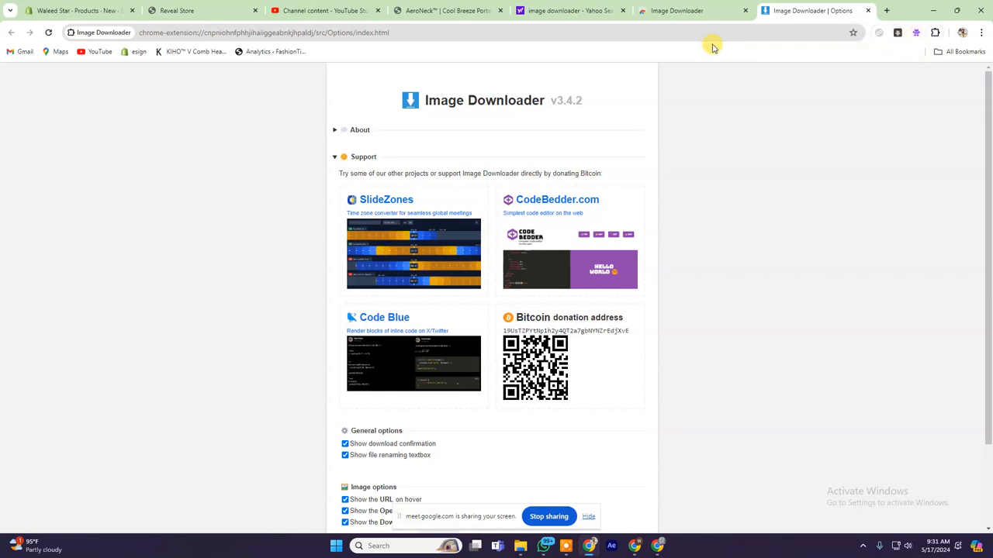
Pin the Image Downloader extension to the browser toolbar
left_click(935, 33)
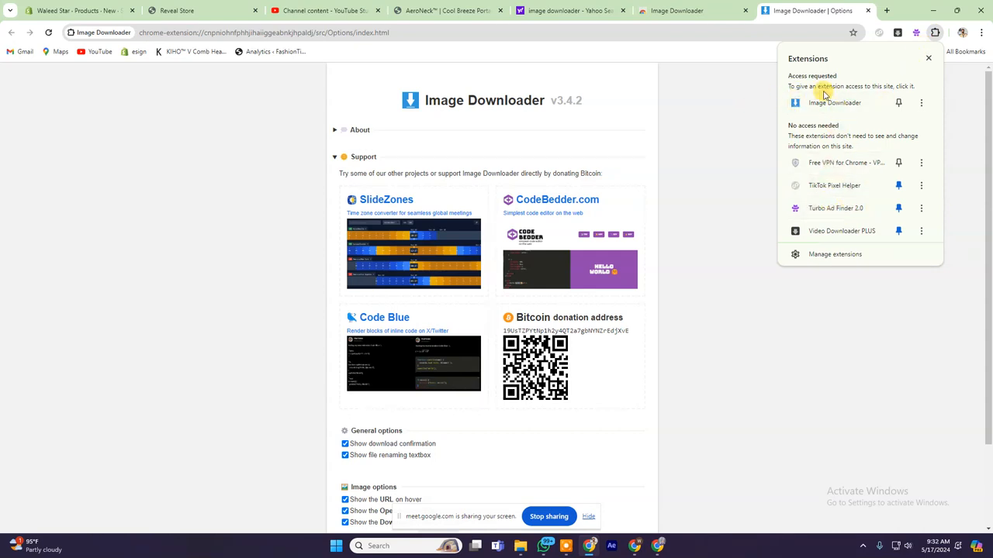
left_click(936, 35)
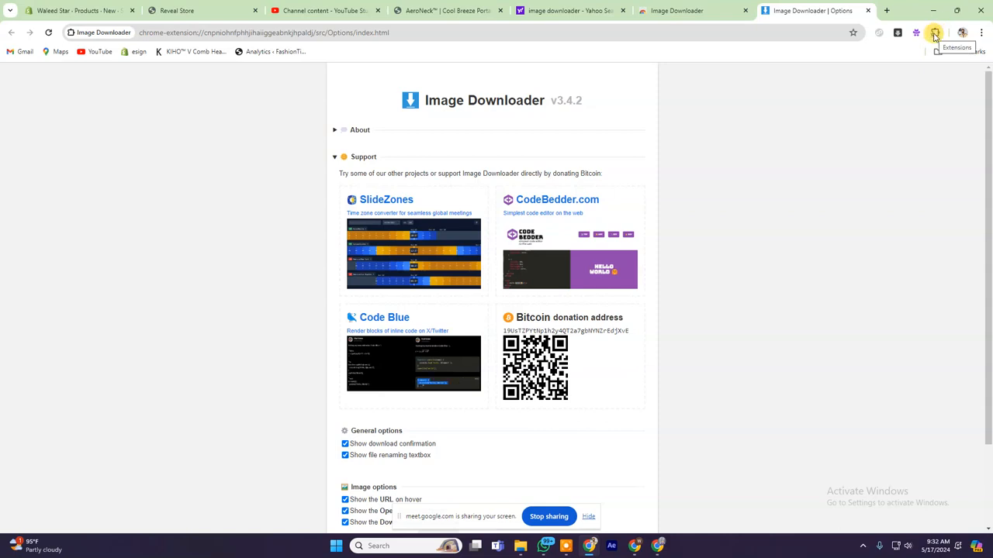
key("ctrl+plus")
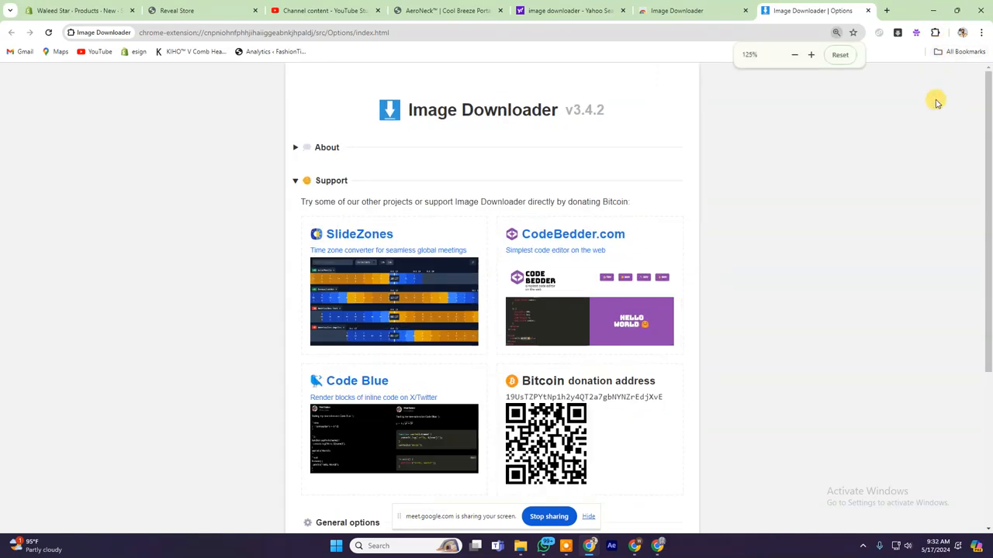
left_click(936, 35)
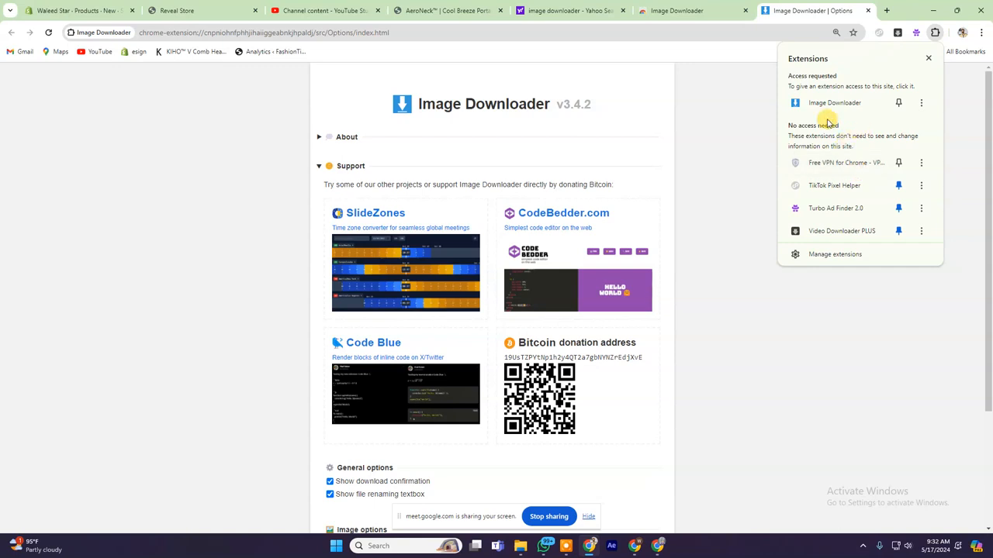
left_click(899, 105)
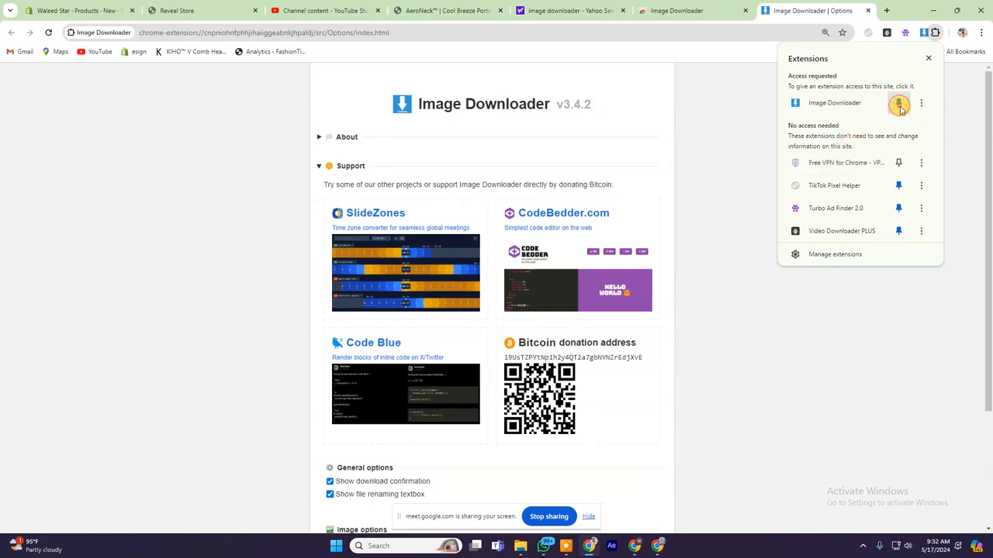
left_click(957, 119)
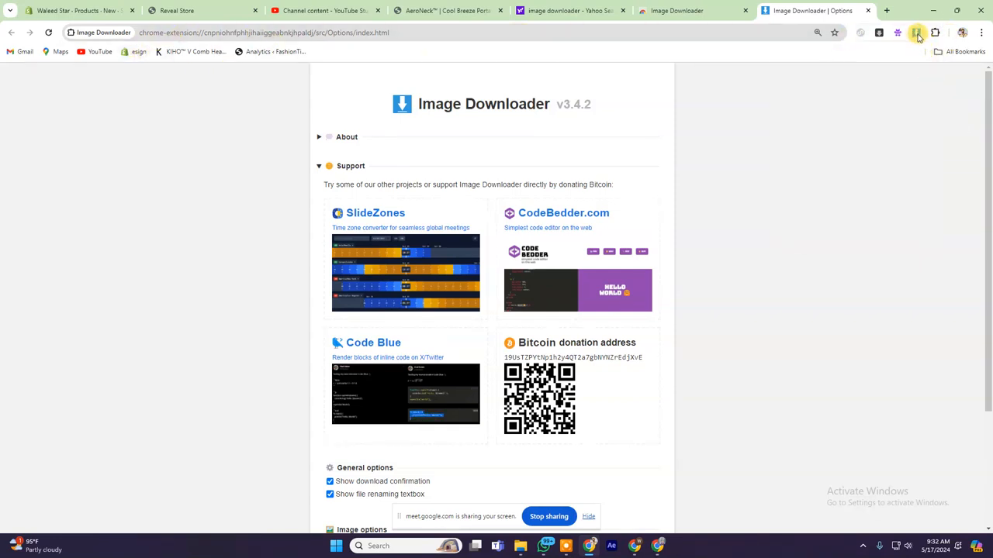
left_click(934, 32)
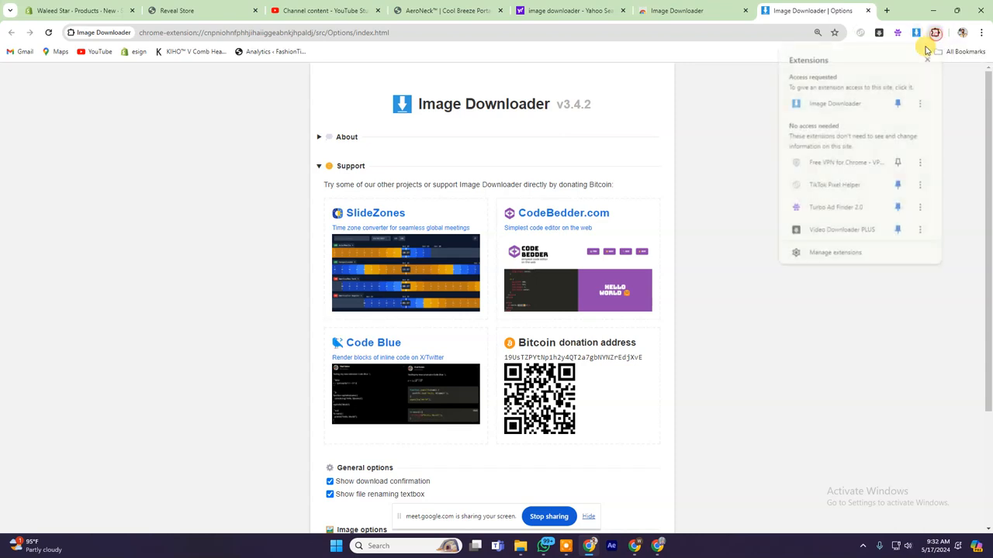
left_click(964, 97)
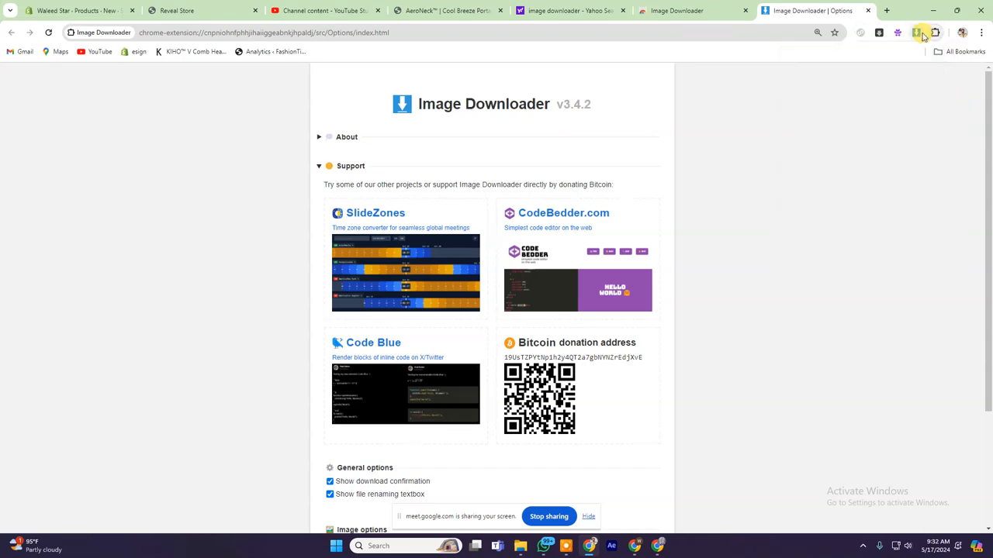
Return to the AeroNeck product page tab in the store
left_click(604, 6)
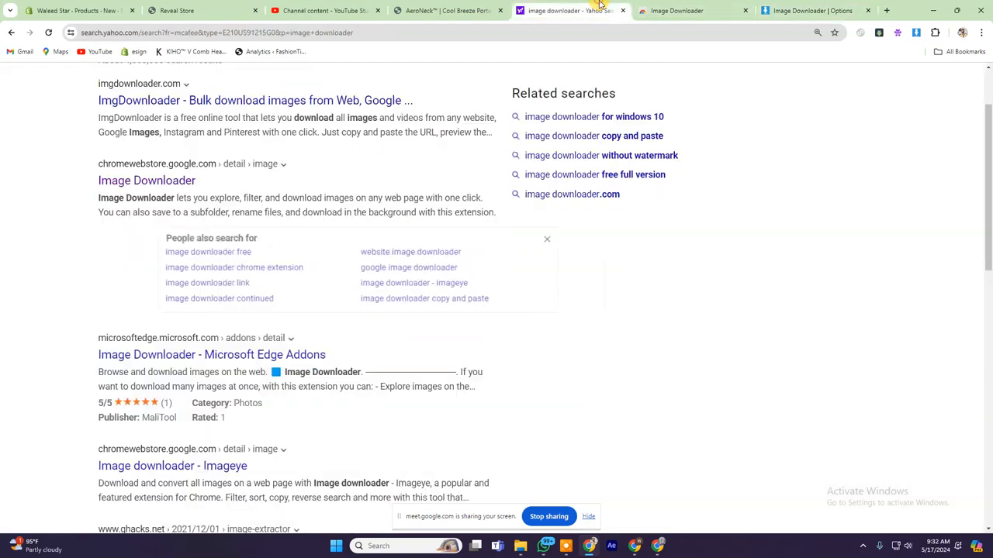
left_click(427, 11)
scroll(391, 257, "up", 2)
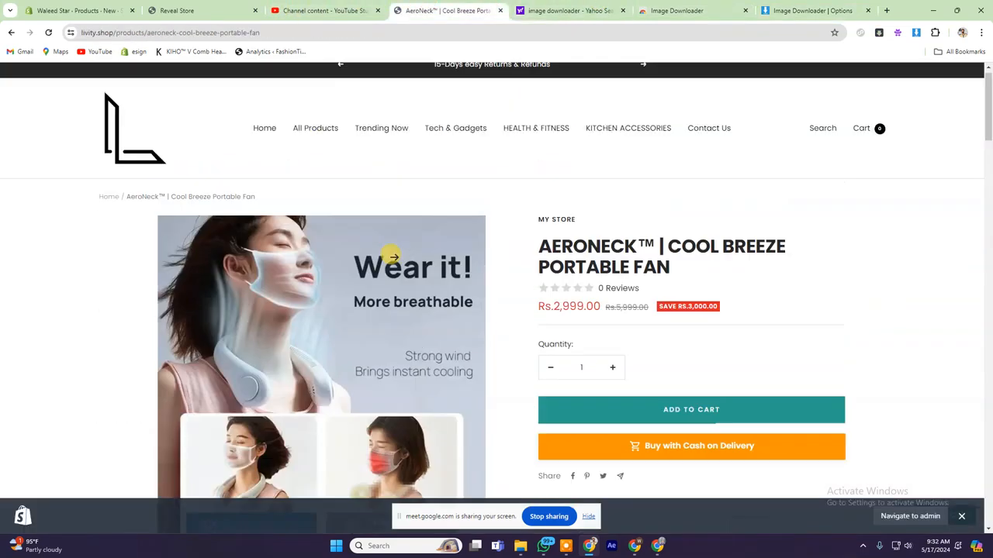
Reload the AeroNeck product page and download the remaining product images with the Image Downloader extension
left_click(50, 35)
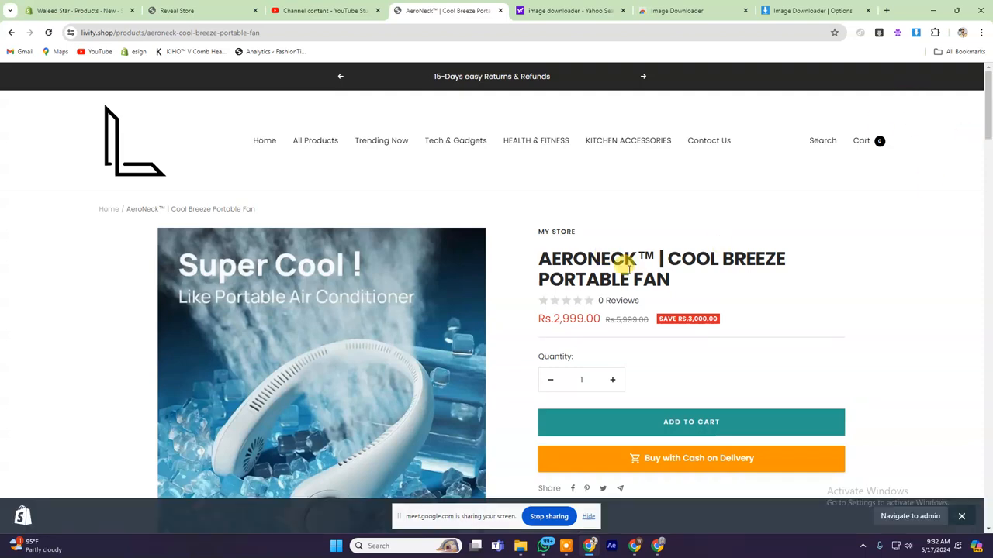
scroll(625, 262, "down", 1)
left_click(916, 33)
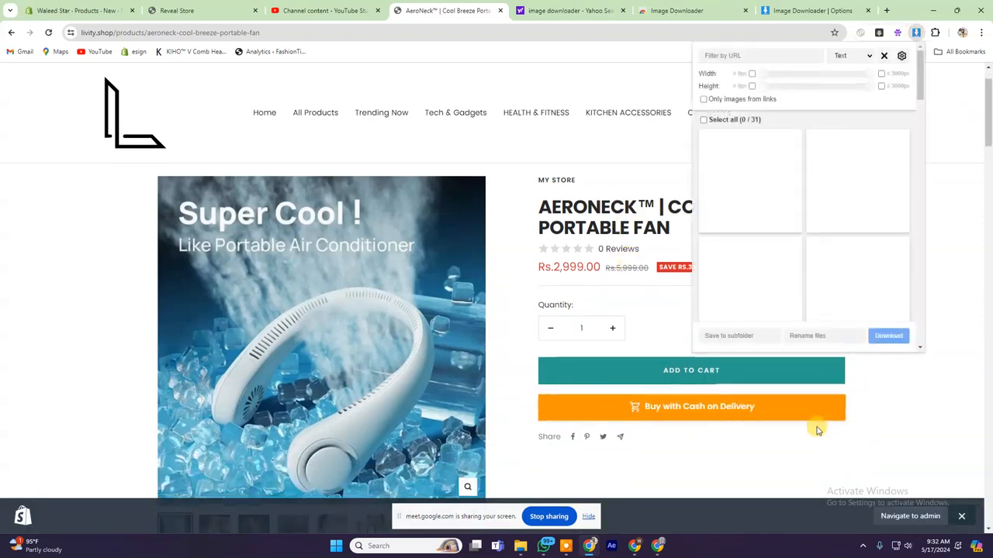
scroll(329, 335, "down", 2)
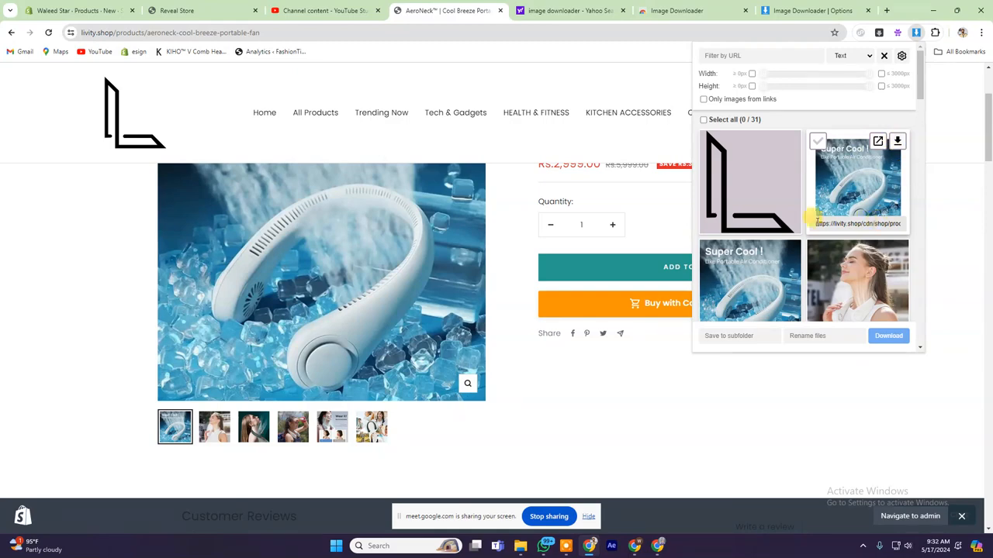
scroll(775, 260, "down", 1)
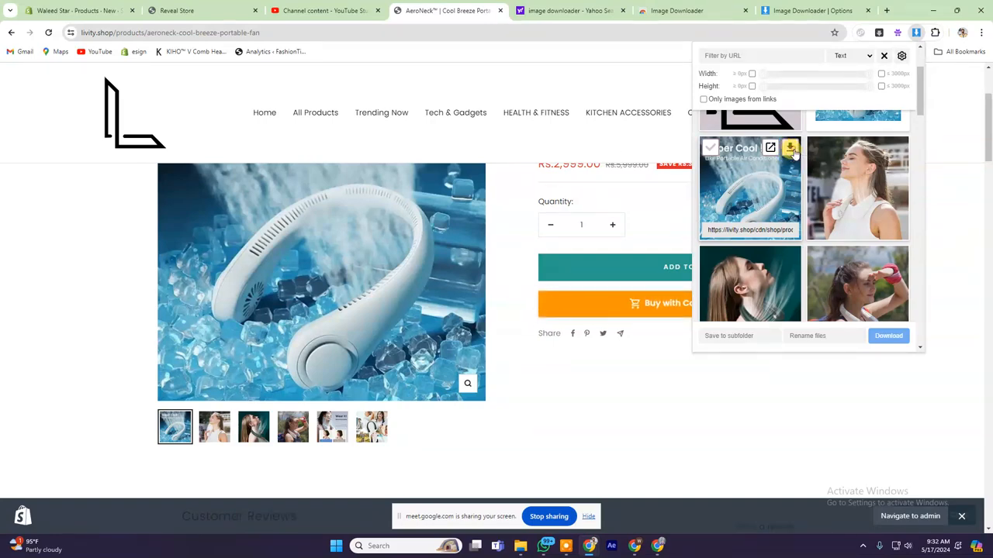
left_click(792, 151)
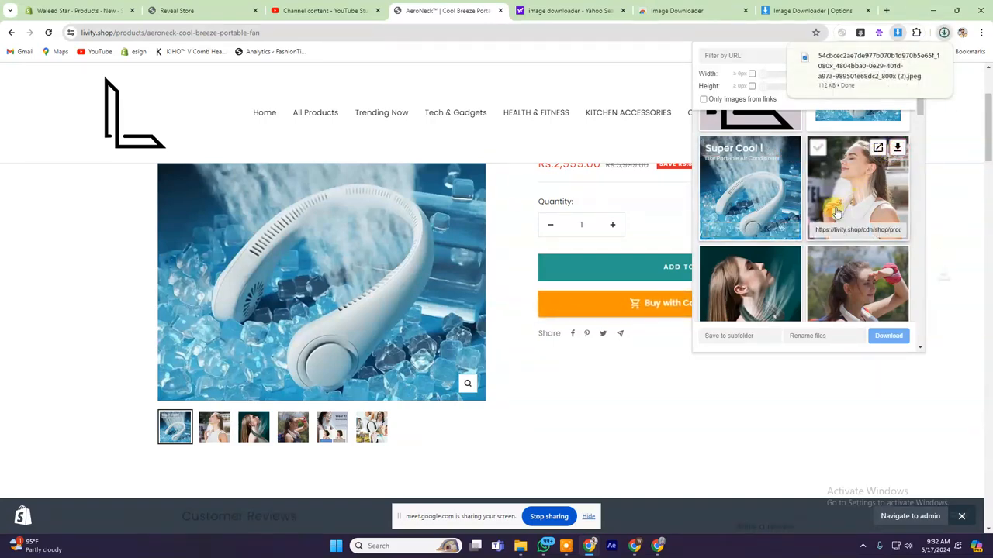
scroll(836, 213, "down", 1)
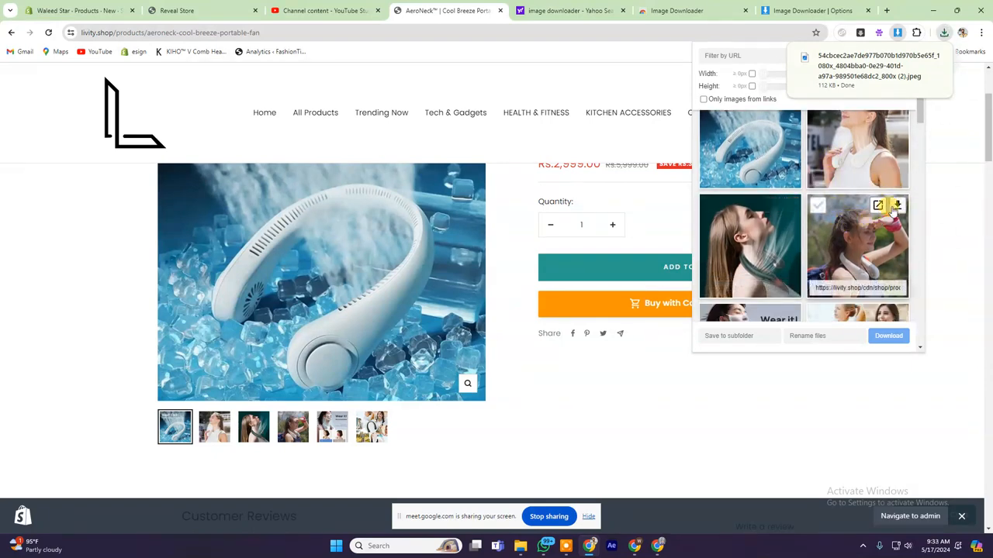
scroll(892, 210, "down", 3)
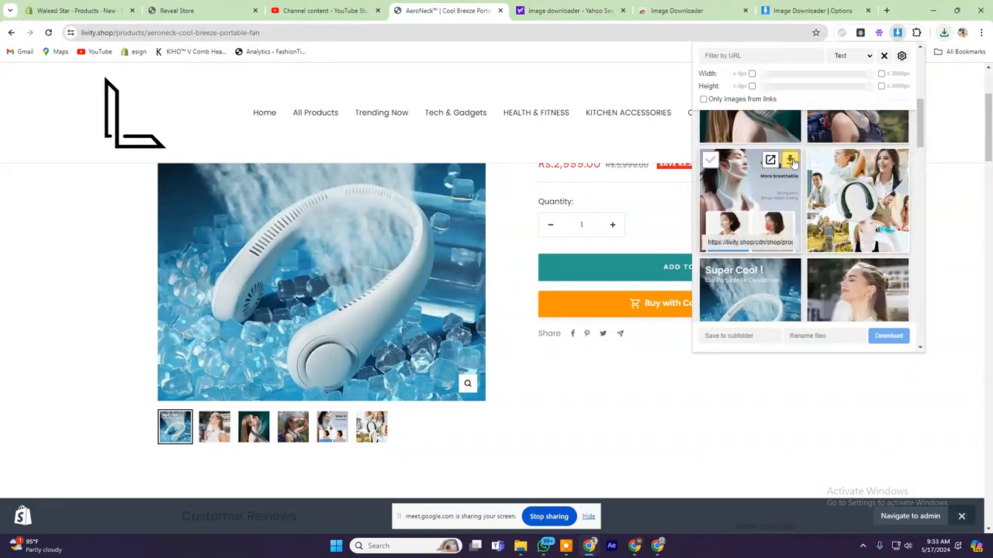
left_click(792, 160)
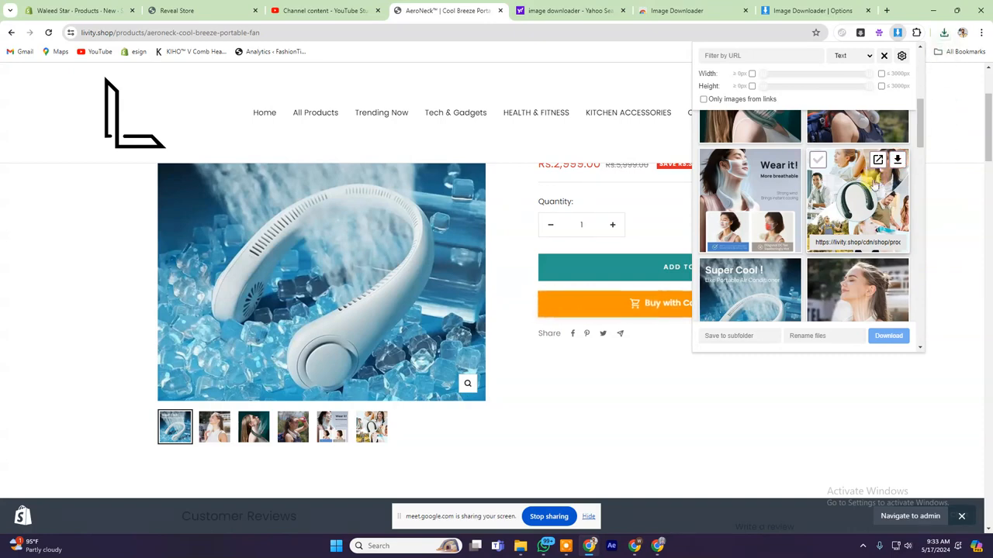
Return to the new Shopify product and open the media upload dialog
left_click(82, 9)
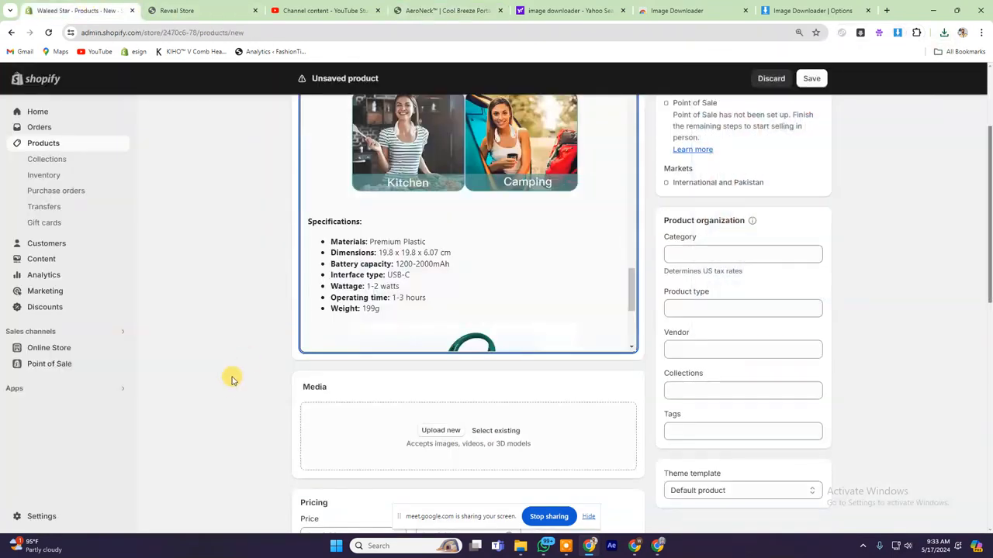
scroll(255, 339, "down", 3)
scroll(362, 318, "up", 1)
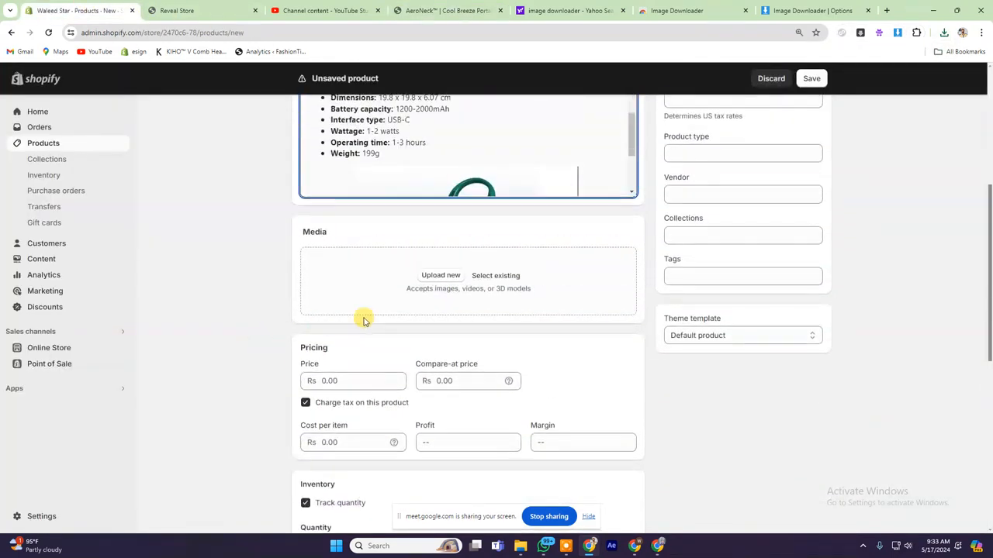
left_click(438, 280)
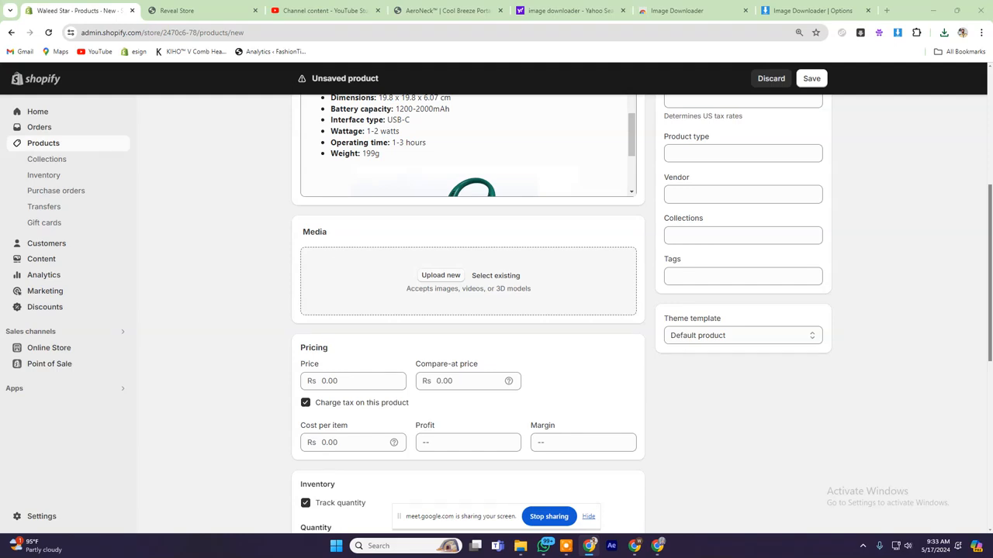
left_click_drag(101, 194, 473, 125)
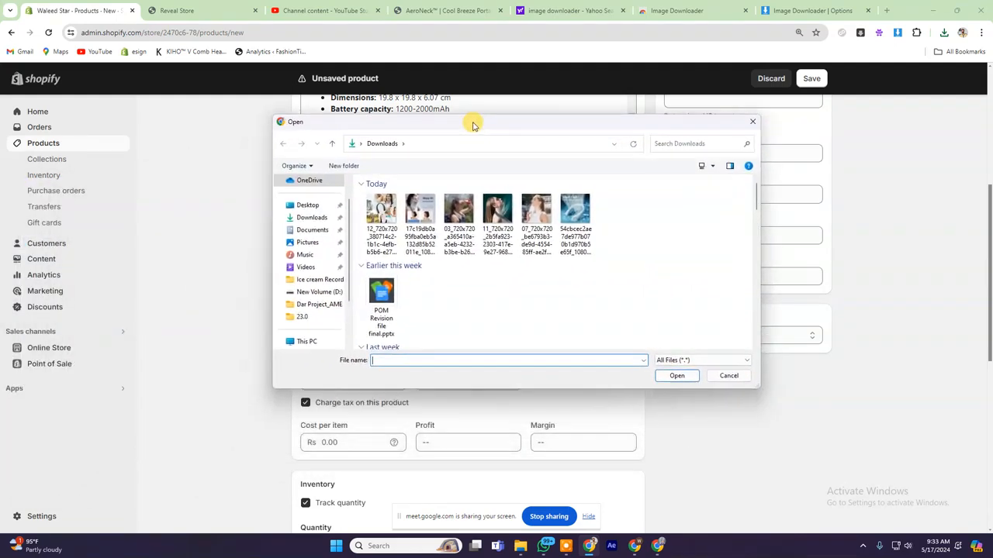
Select all six downloaded product images in the Downloads folder and upload them to the product's media
left_click(381, 217)
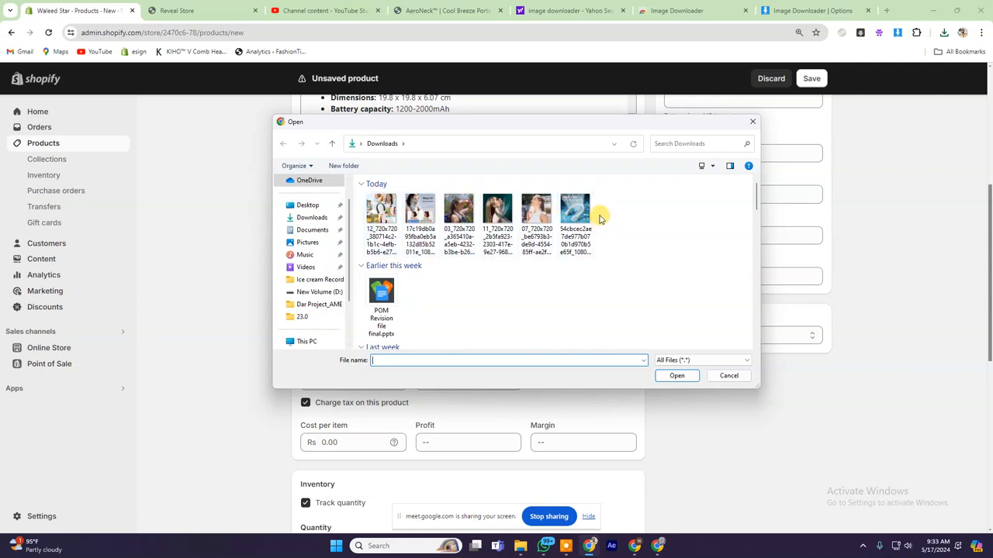
left_click(388, 209)
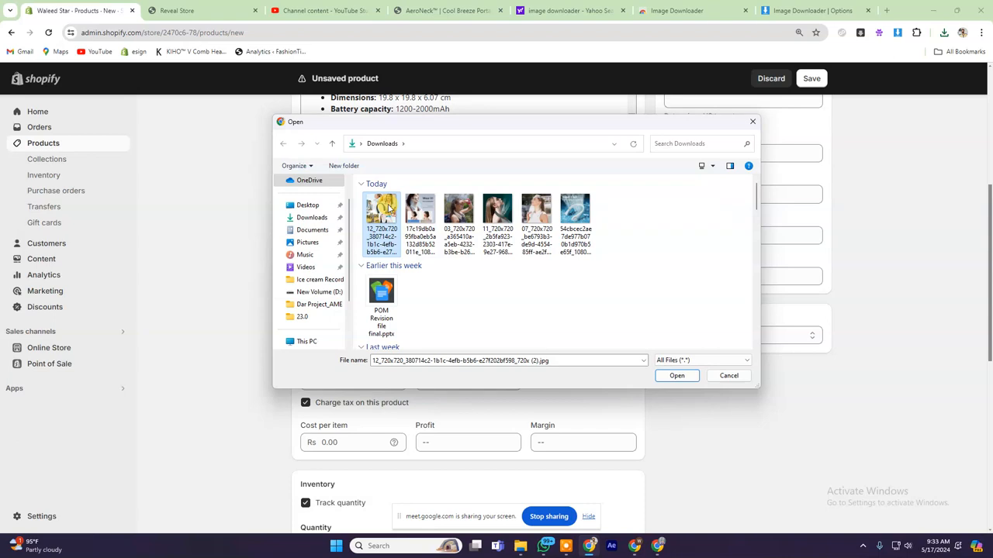
left_click(580, 224, "shift")
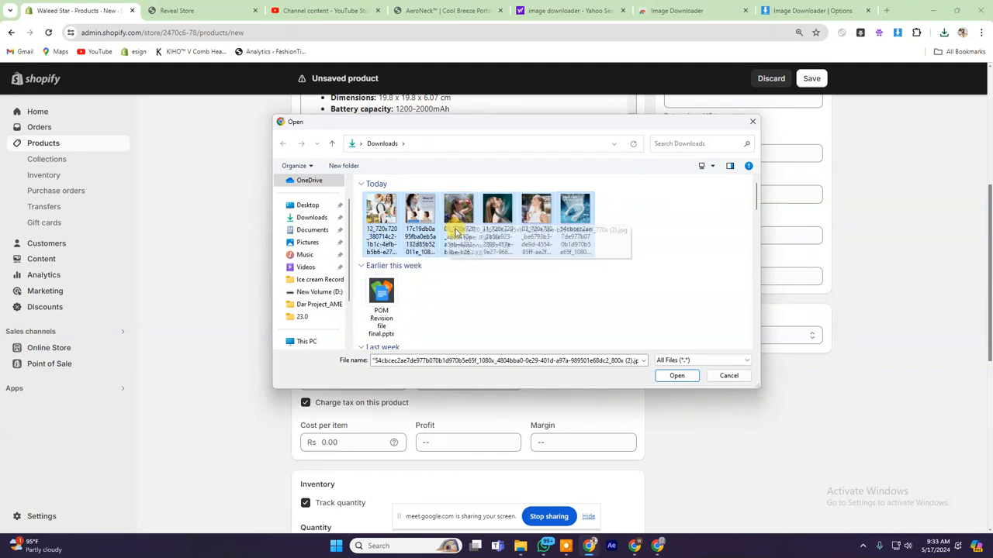
left_click(424, 233, "ctrl")
left_click(456, 225, "ctrl")
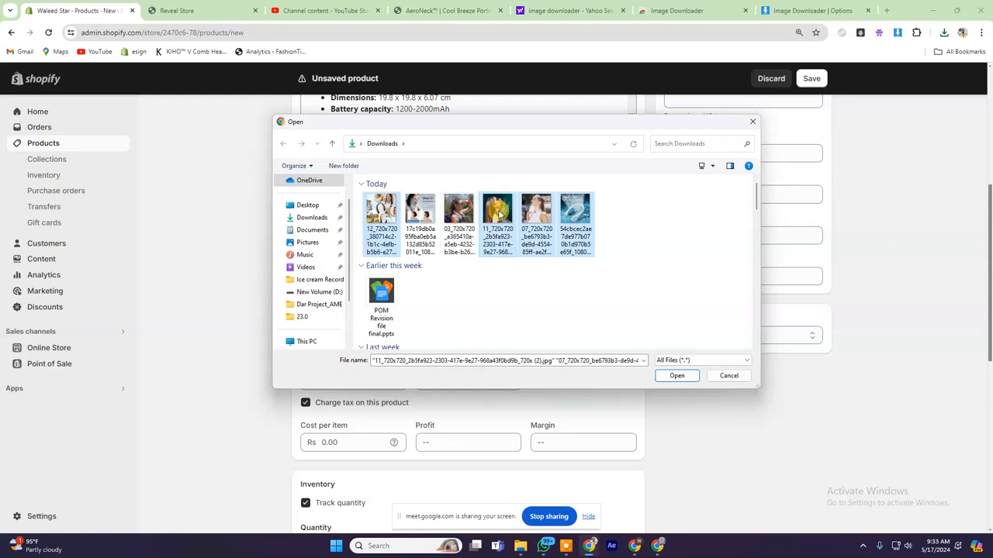
left_click(496, 221, "ctrl")
left_click(535, 221, "ctrl")
left_click(566, 221, "ctrl")
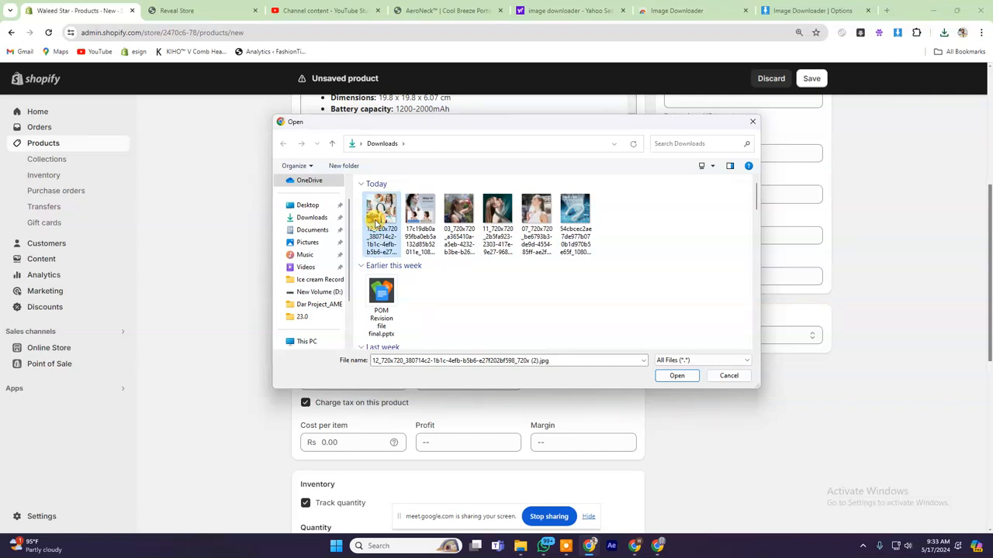
left_click(502, 223, "ctrl")
left_click(578, 232, "ctrl")
left_click(419, 224, "ctrl")
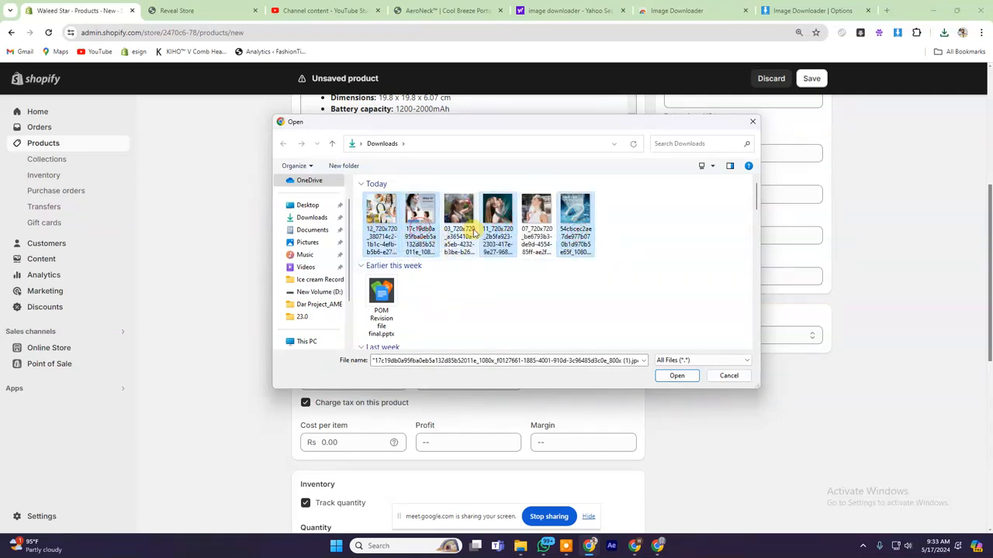
left_click(456, 227, "ctrl")
left_click(536, 227, "ctrl")
left_click(552, 299)
left_click(381, 221)
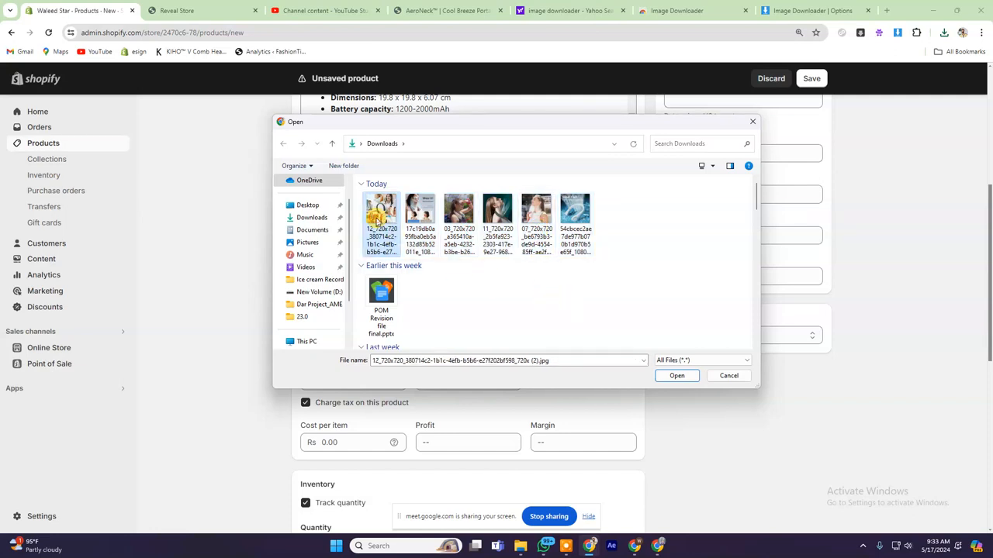
left_click(573, 221, "shift")
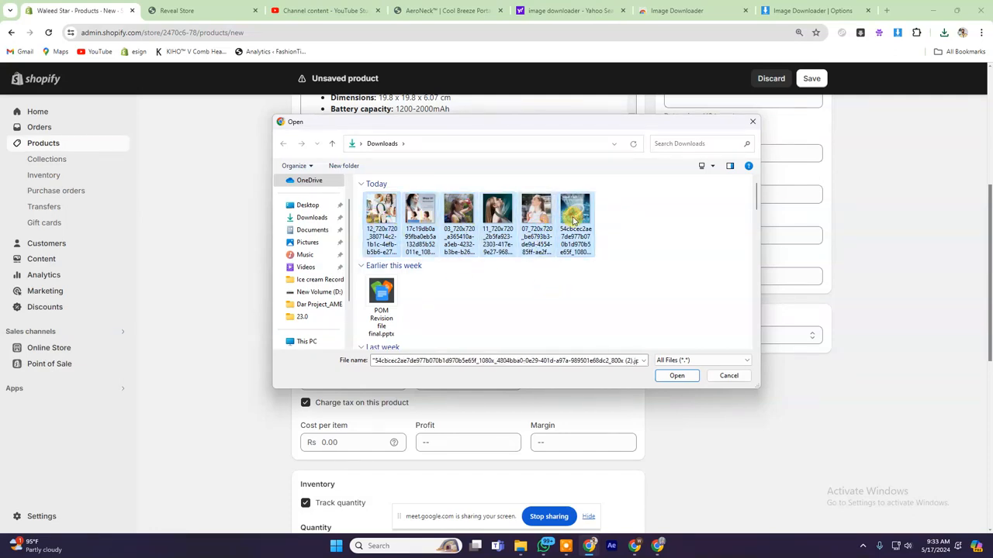
left_click(678, 376)
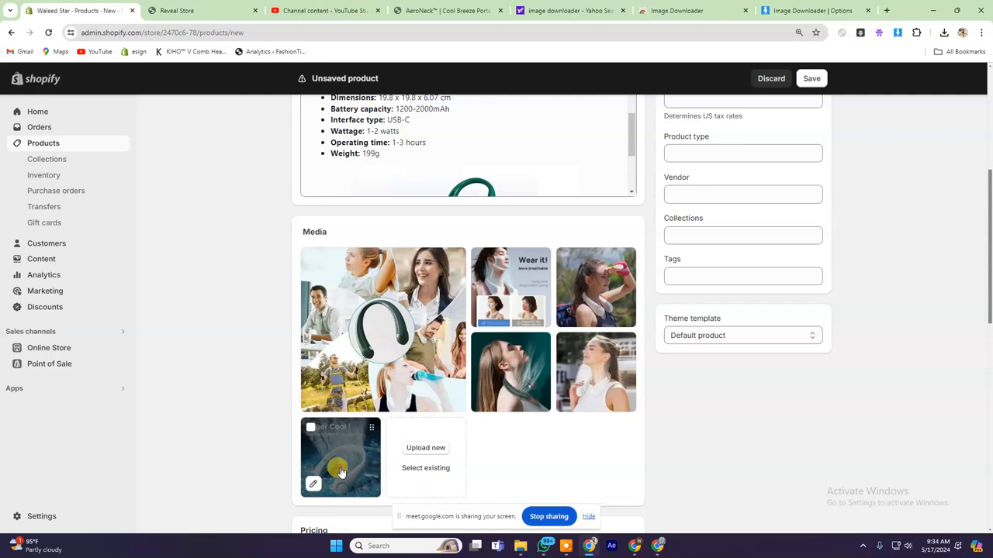
Rearrange the media images so the Super Cool image becomes the first, featured image
left_click_drag(335, 471, 411, 325)
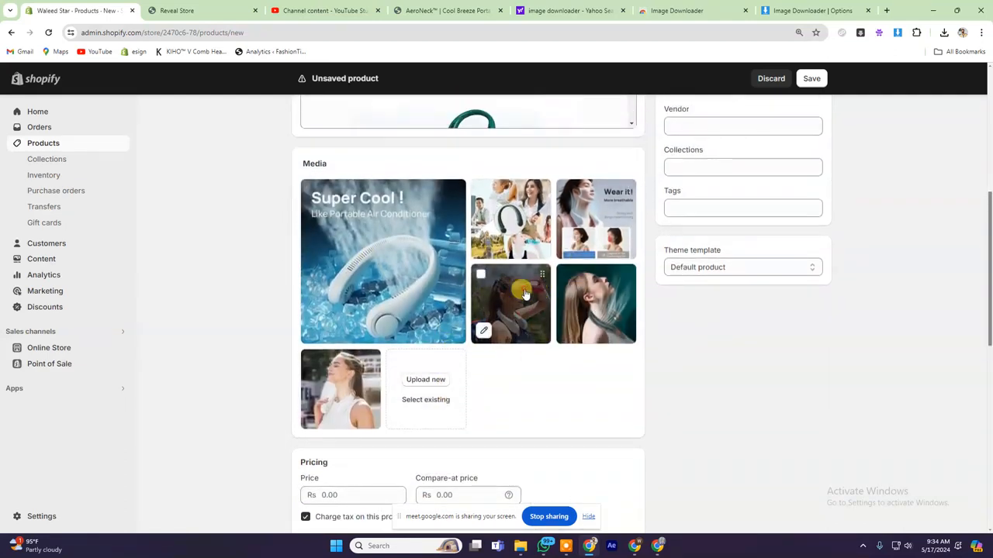
left_click_drag(523, 289, 411, 249)
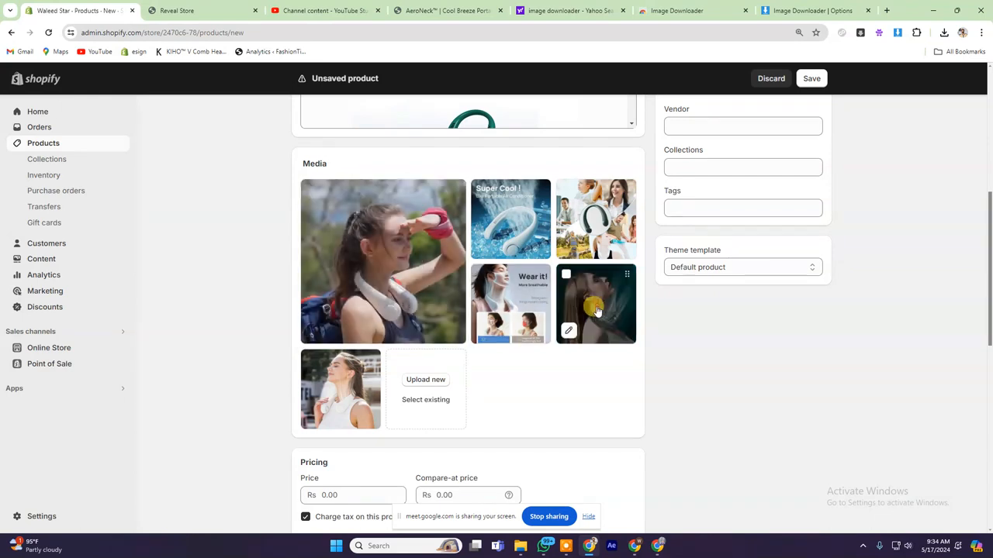
left_click_drag(590, 310, 422, 279)
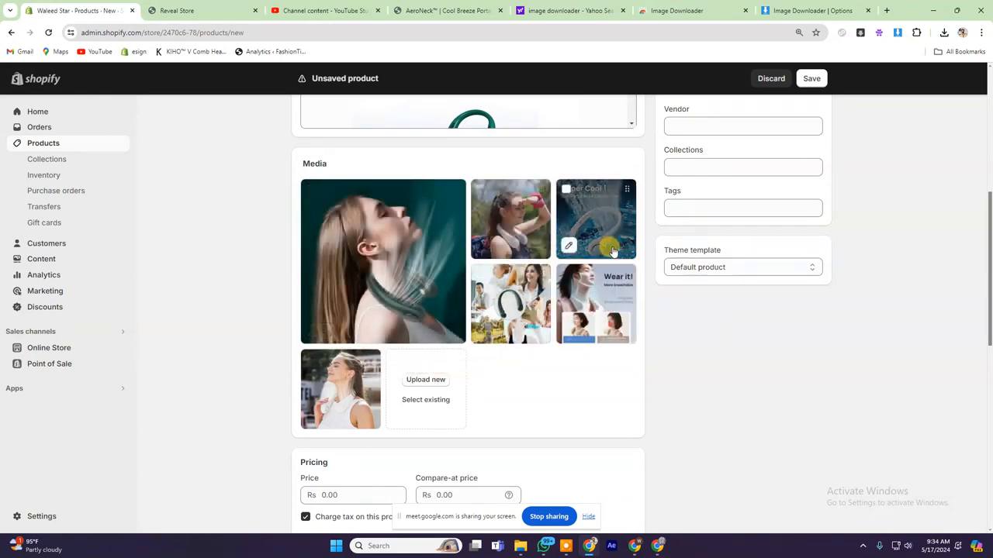
left_click_drag(601, 225, 409, 261)
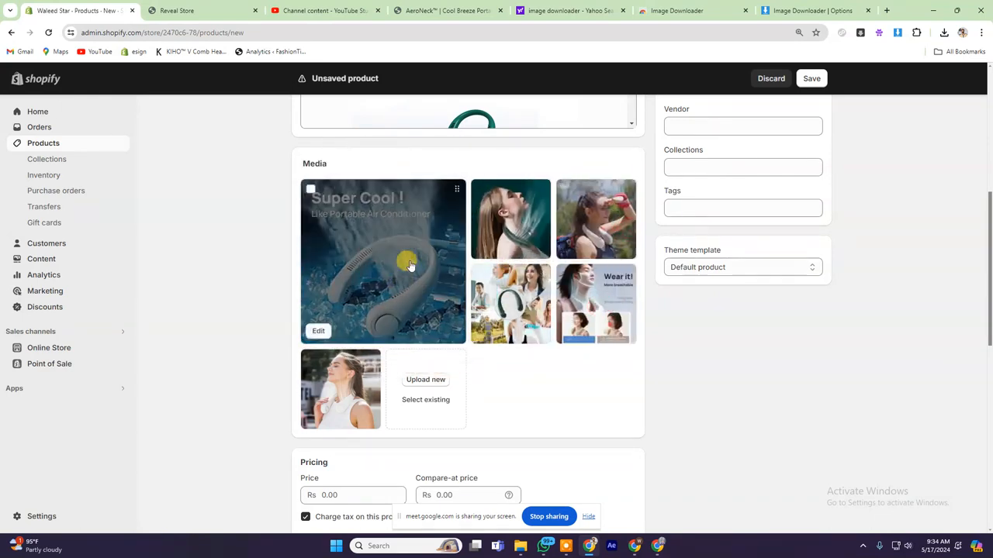
Set the product's price to 2999, matching the price shown on the livity.shop product page
scroll(487, 306, "down", 3)
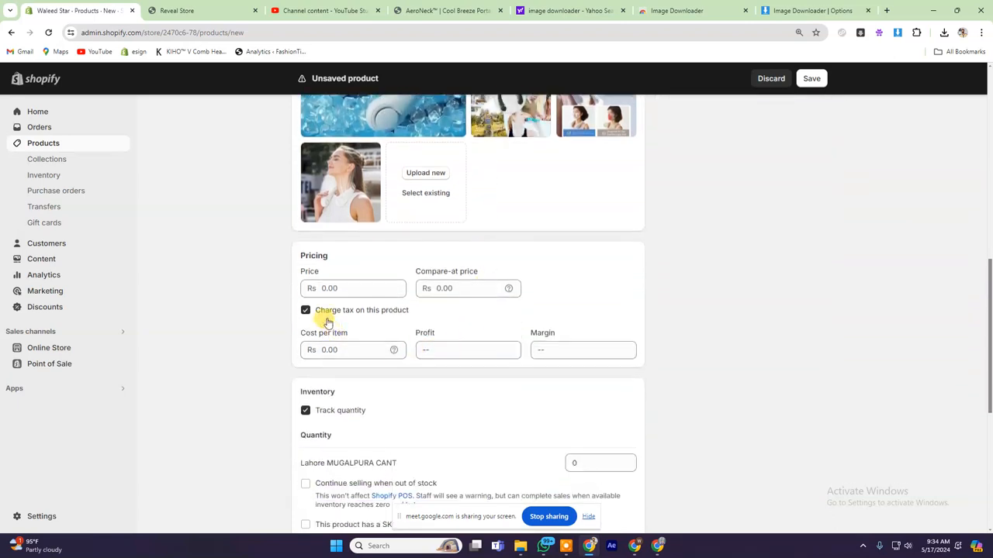
left_click(325, 286)
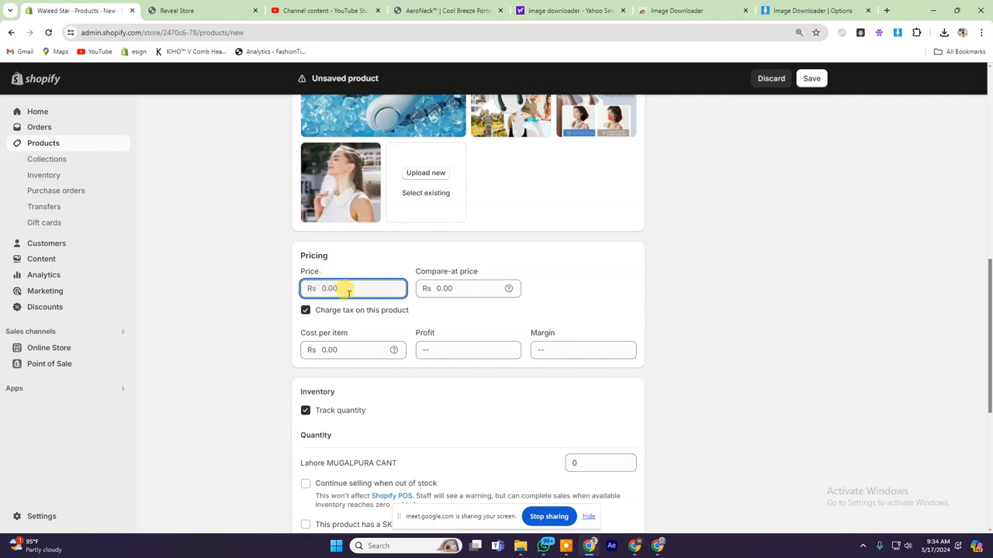
left_click(459, 287)
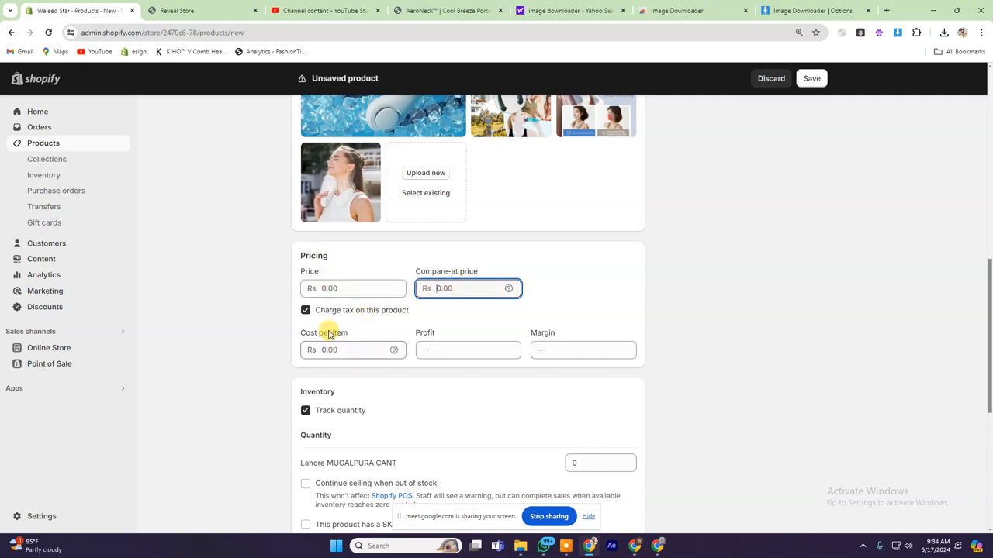
left_click(321, 289)
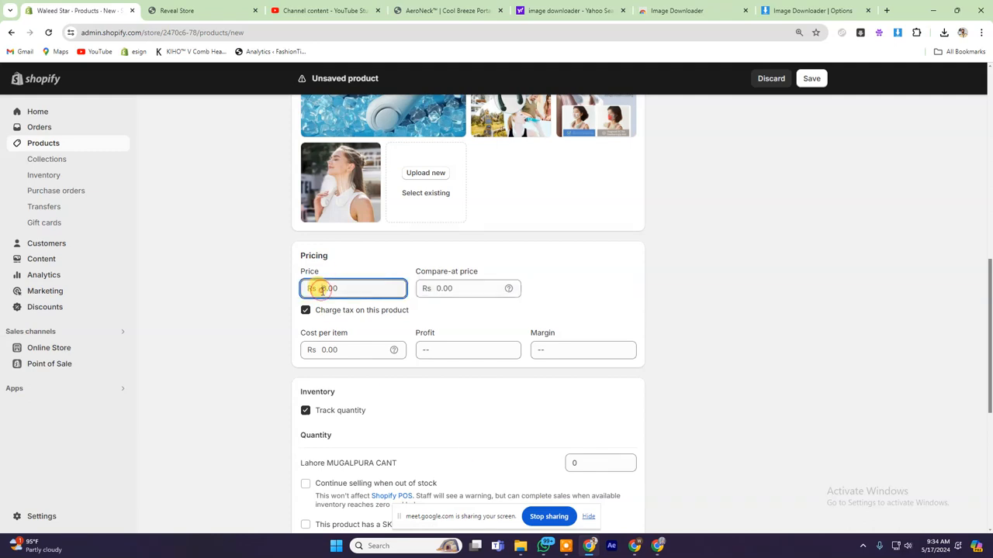
scroll(322, 288, "up", 2)
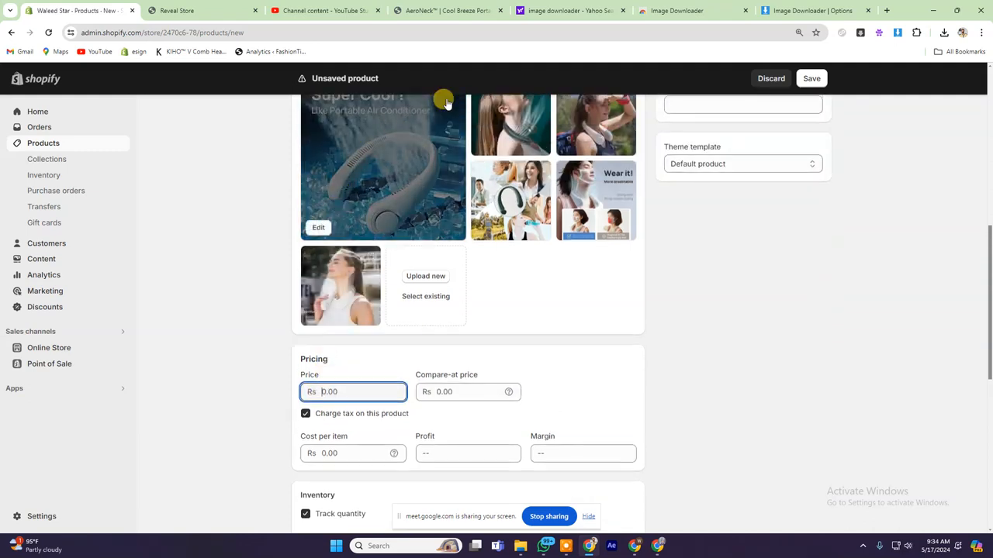
left_click(465, 10)
scroll(434, 319, "up", 1)
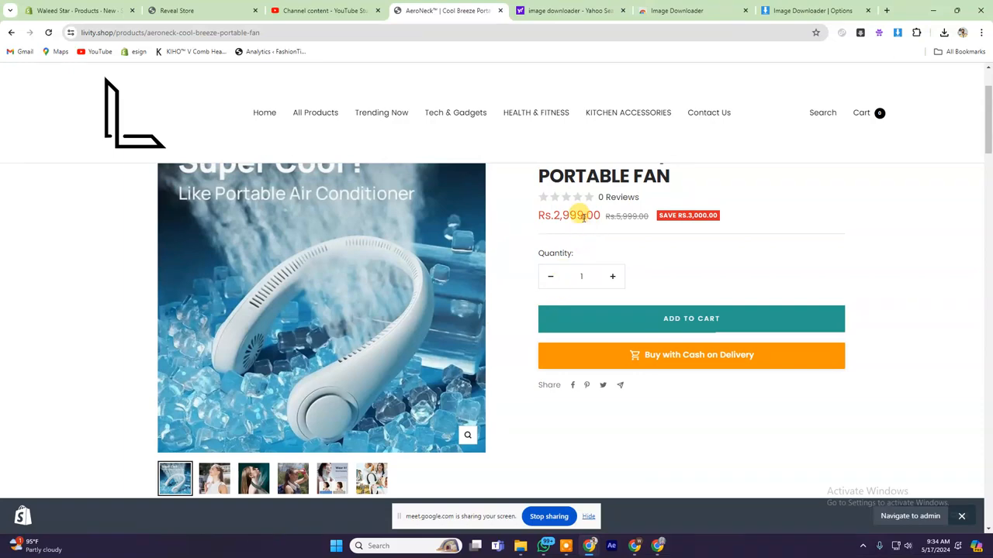
left_click_drag(583, 218, 559, 219)
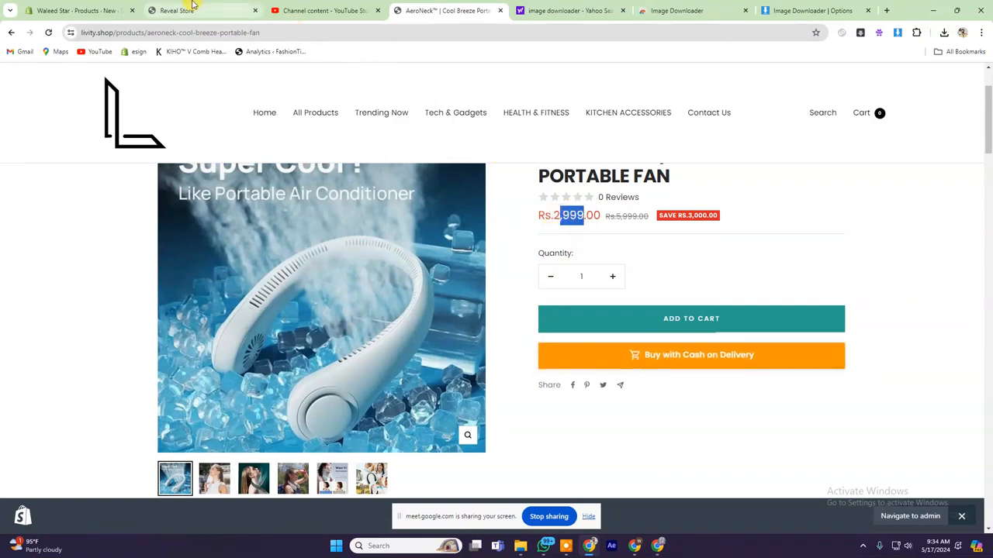
left_click(78, 10)
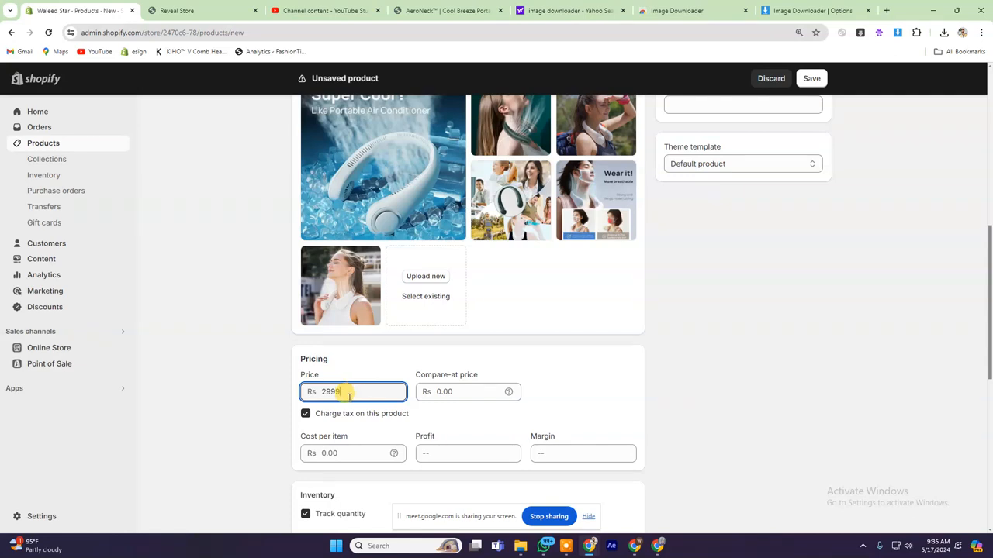
left_click(771, 429)
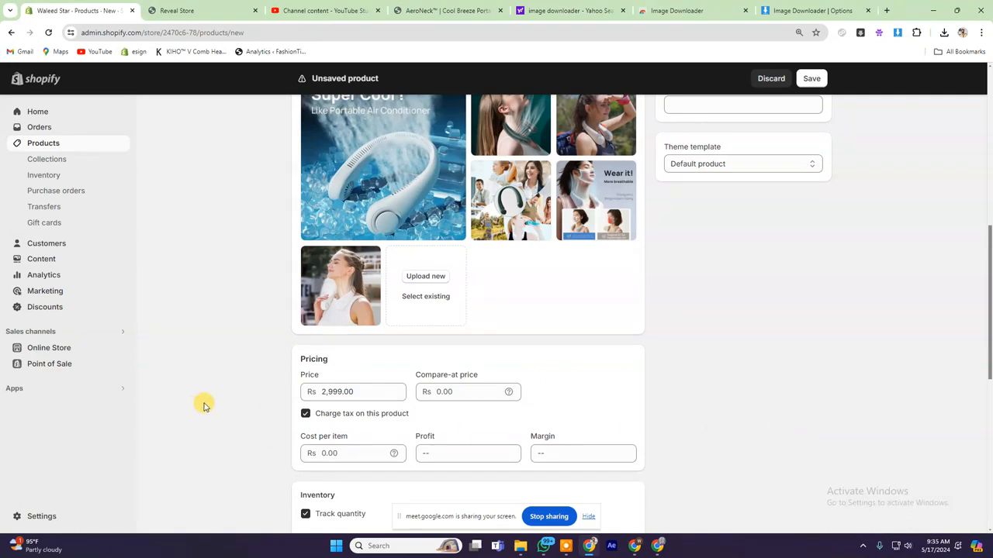
scroll(306, 359, "down", 2)
scroll(341, 345, "up", 1)
scroll(376, 337, "up", 1)
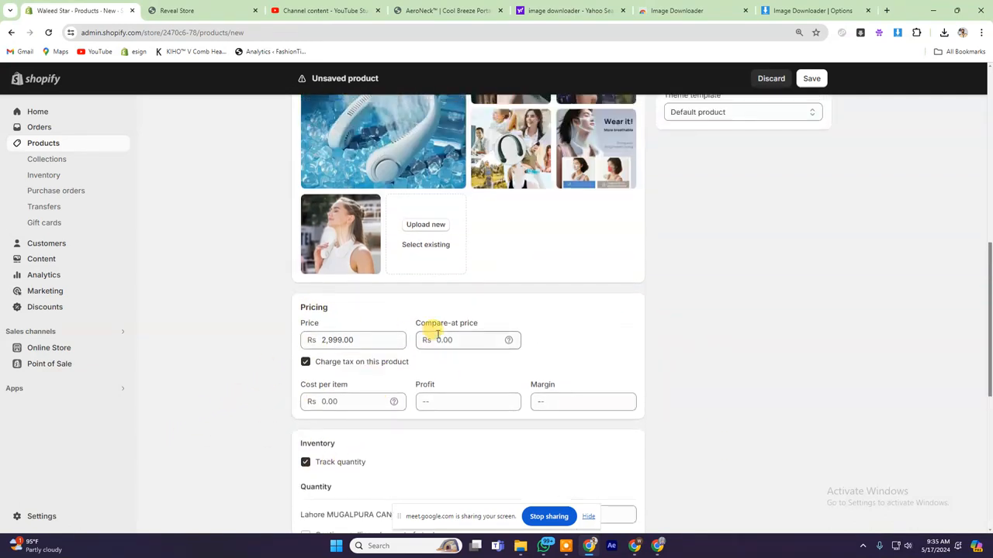
Compare the original and sale prices shown on the livity.shop product page for the compare-at price
mouse_move(479, 324)
left_mouse_down()
mouse_move(427, 318)
mouse_move(465, 329)
left_mouse_up()
left_click(454, 341)
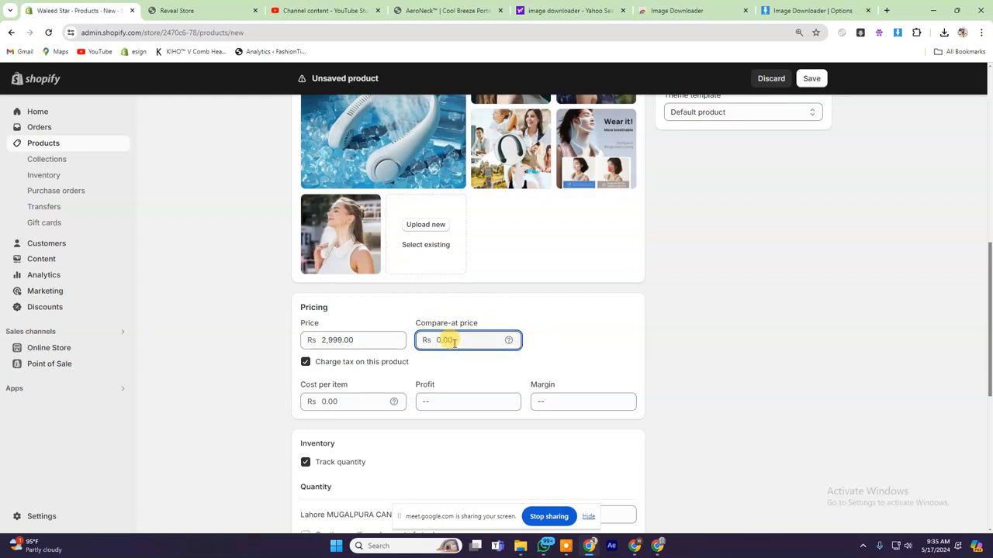
mouse_move(534, 182)
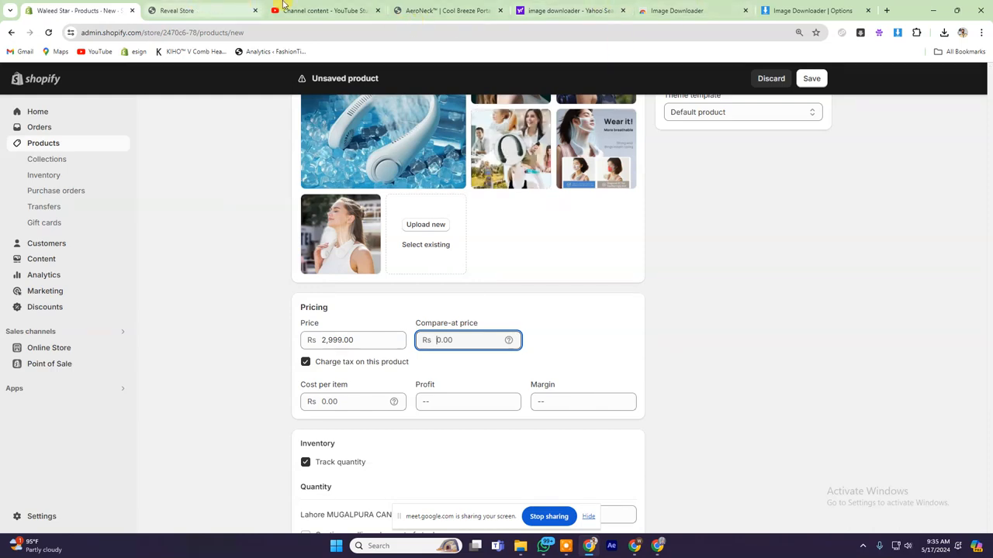
left_click(442, 10)
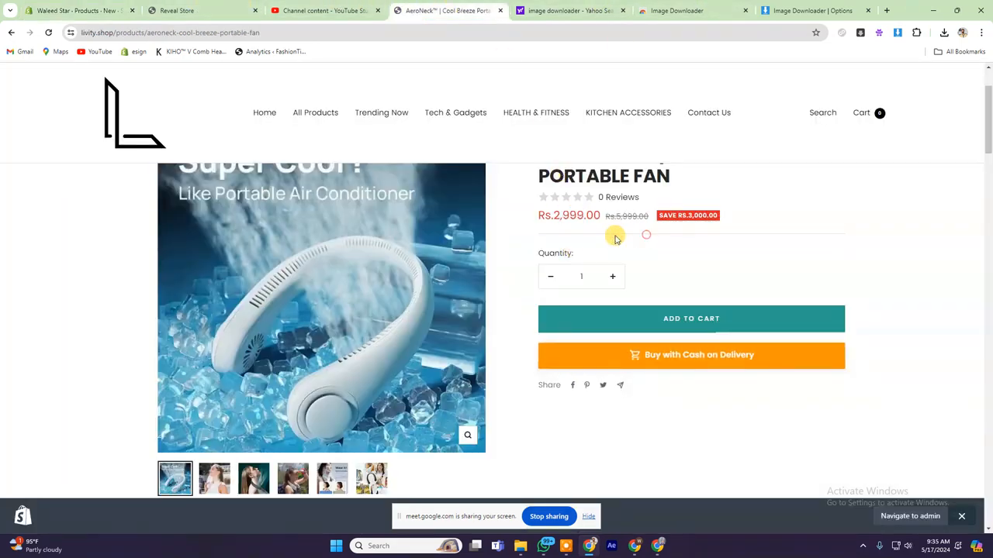
left_click_drag(583, 215, 567, 217)
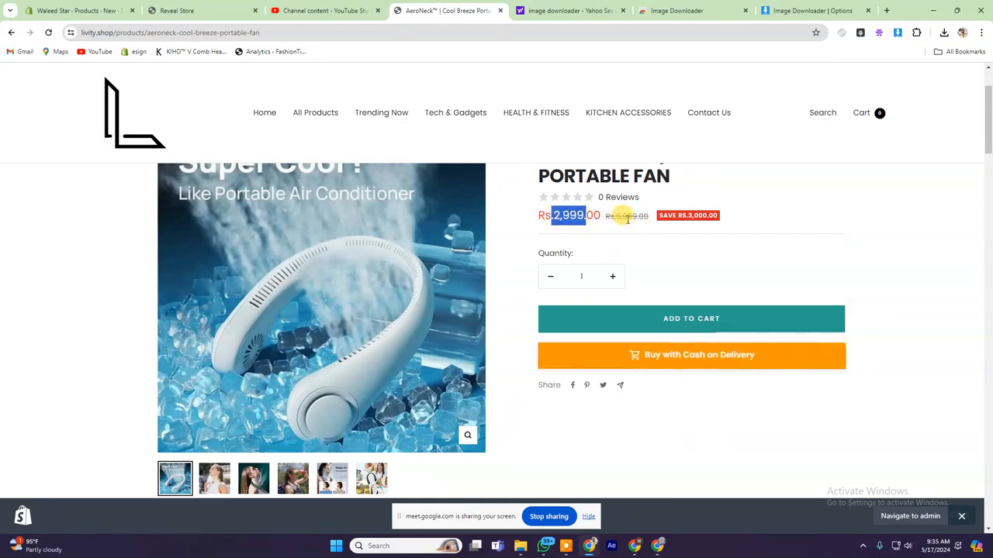
key("ctrl+plus")
key("ctrl+plus")
key("ctrl+plus")
key("ctrl+plus")
left_click(701, 312)
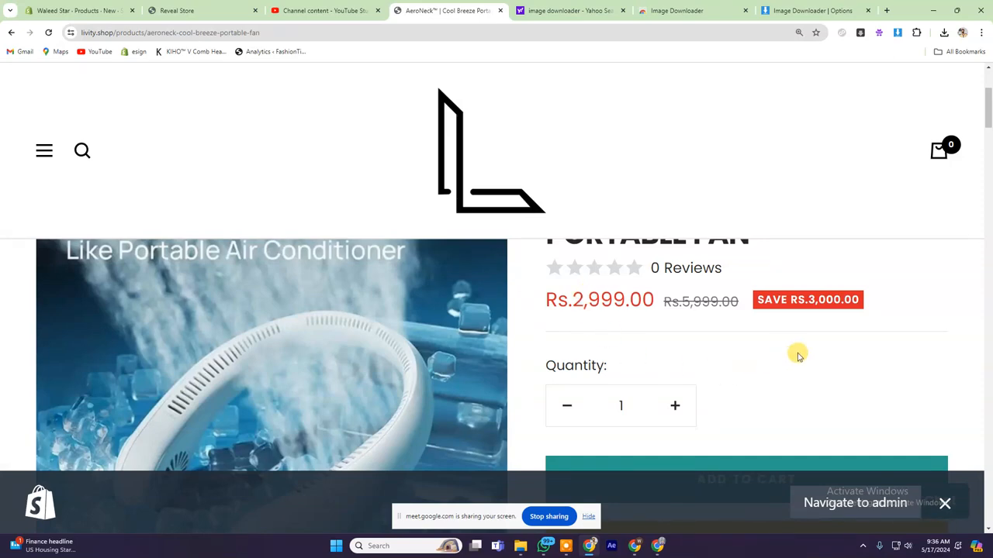
left_click_drag(807, 300, 849, 303)
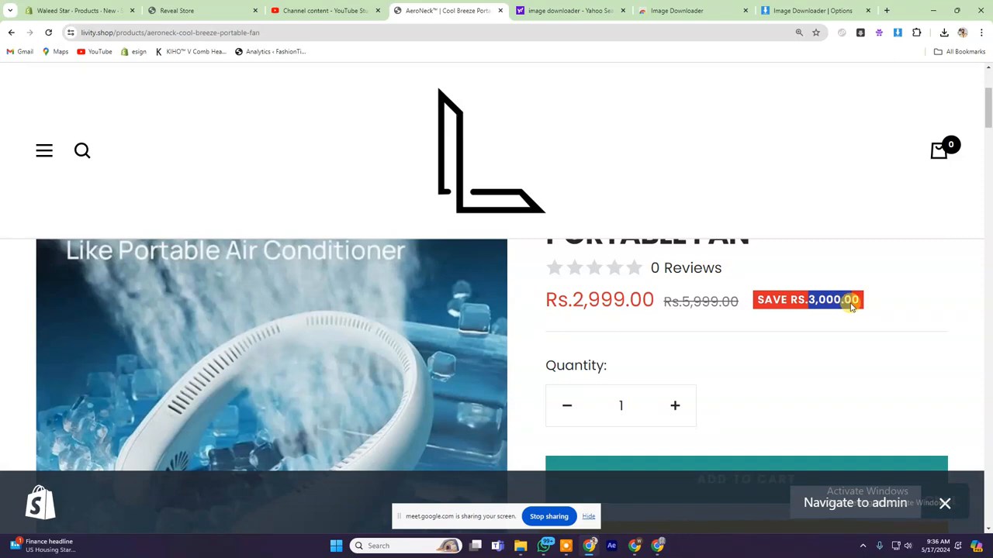
left_click(829, 339)
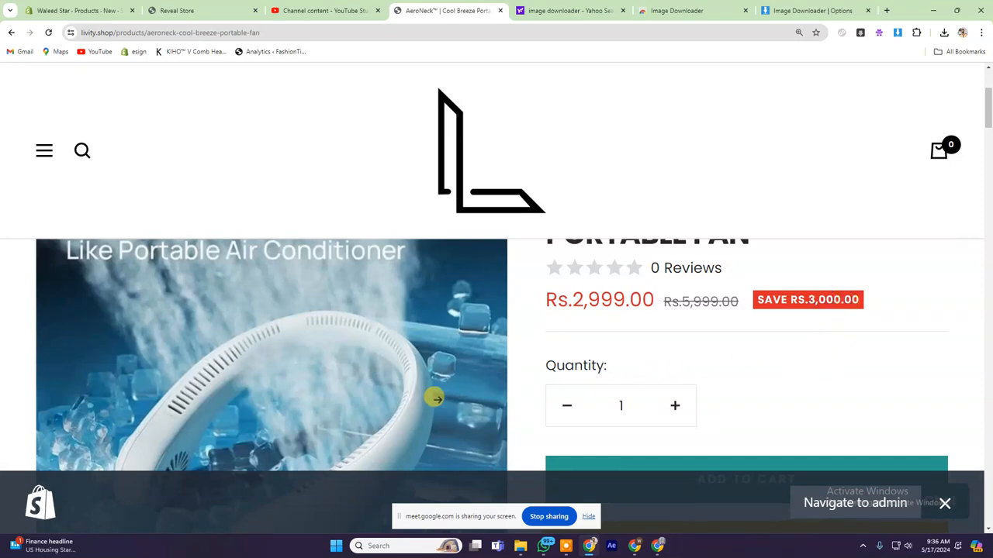
key("ctrl+minus")
key("ctrl+minus")
key("ctrl+minus")
key("ctrl+minus")
key("ctrl+minus")
left_click(87, 13)
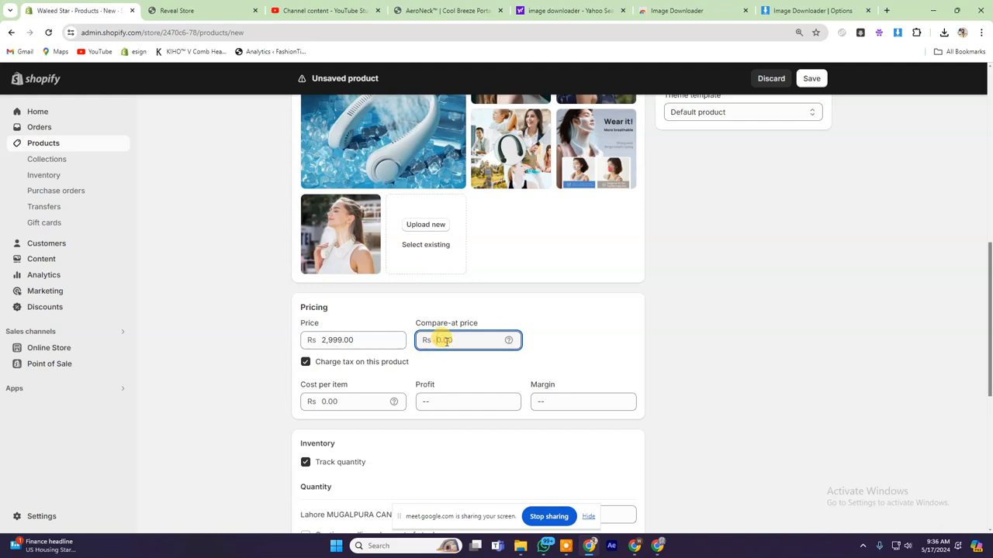
Set the compare-at price to 6000 and turn off charging tax on this product
type("6000")
left_click(700, 344)
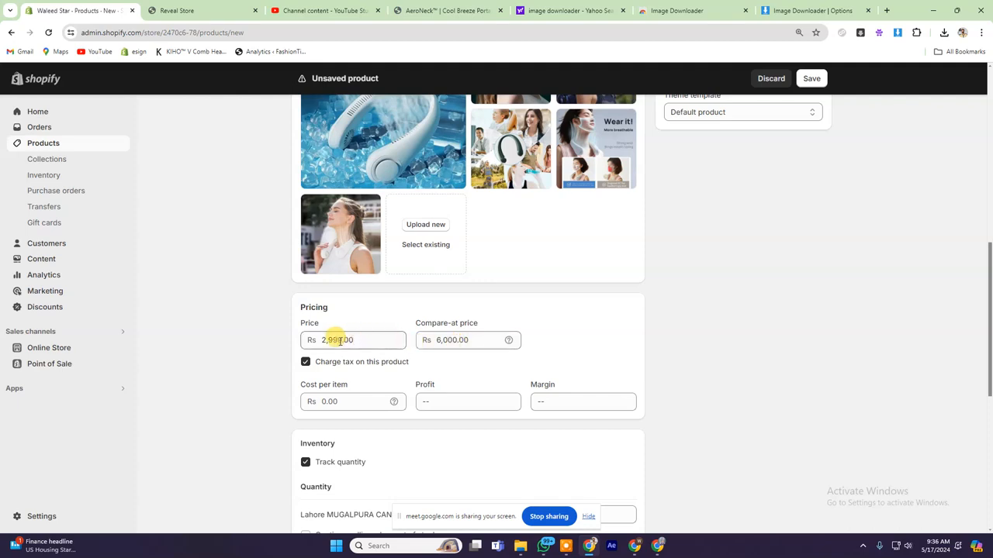
scroll(332, 339, "down", 2)
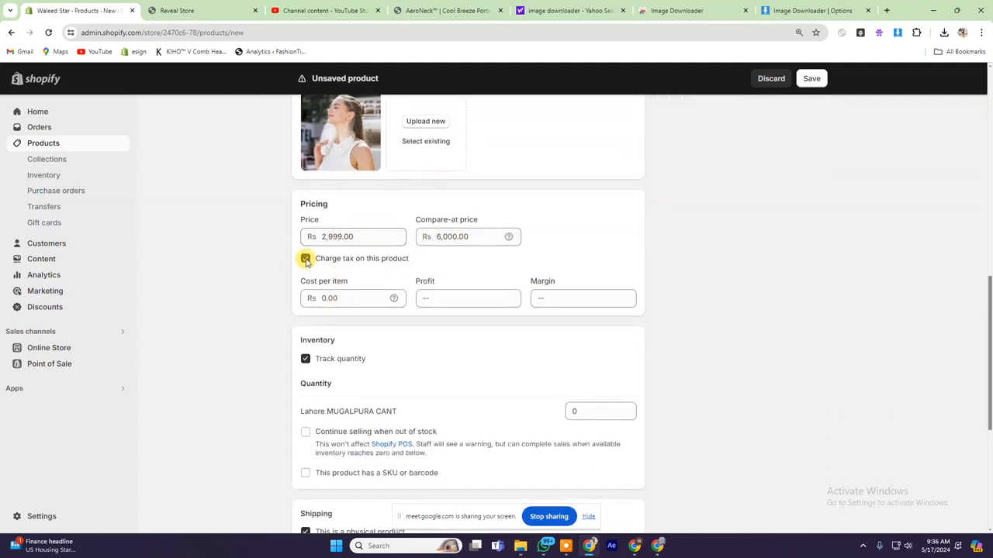
left_click(306, 259)
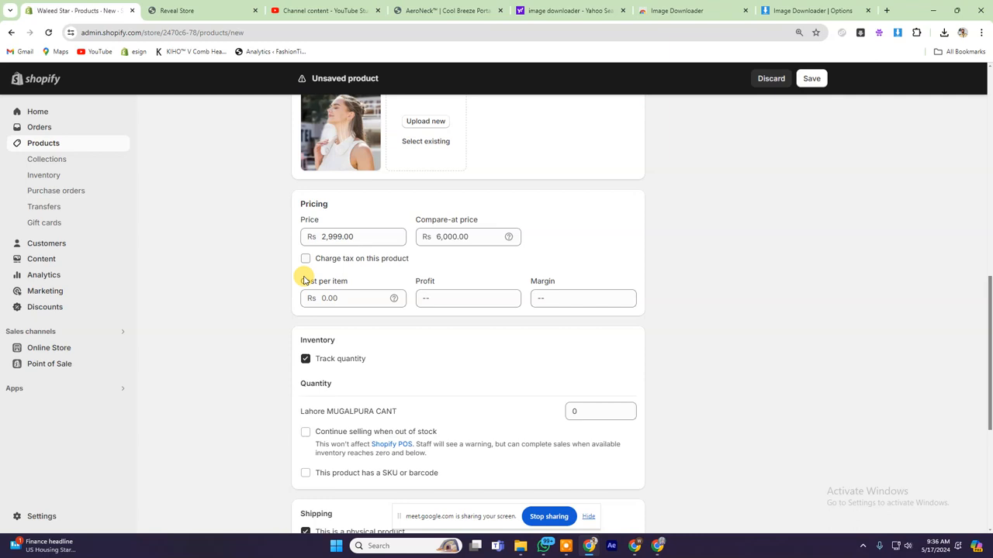
Turn off quantity tracking and unmark the product as a physical product
left_click(305, 359)
scroll(303, 359, "down", 3)
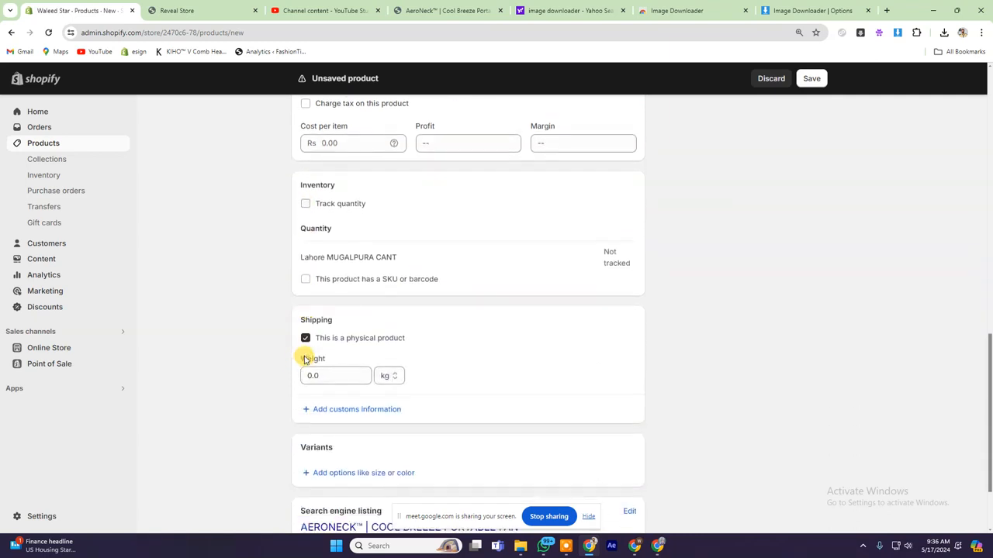
left_click(304, 338)
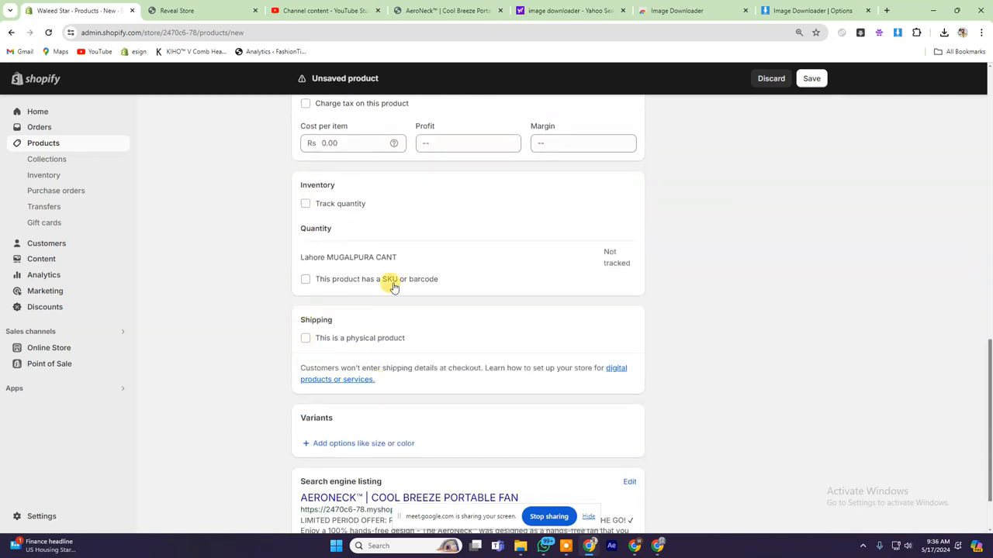
Add a variant option to the product and name it Colors
scroll(393, 287, "down", 2)
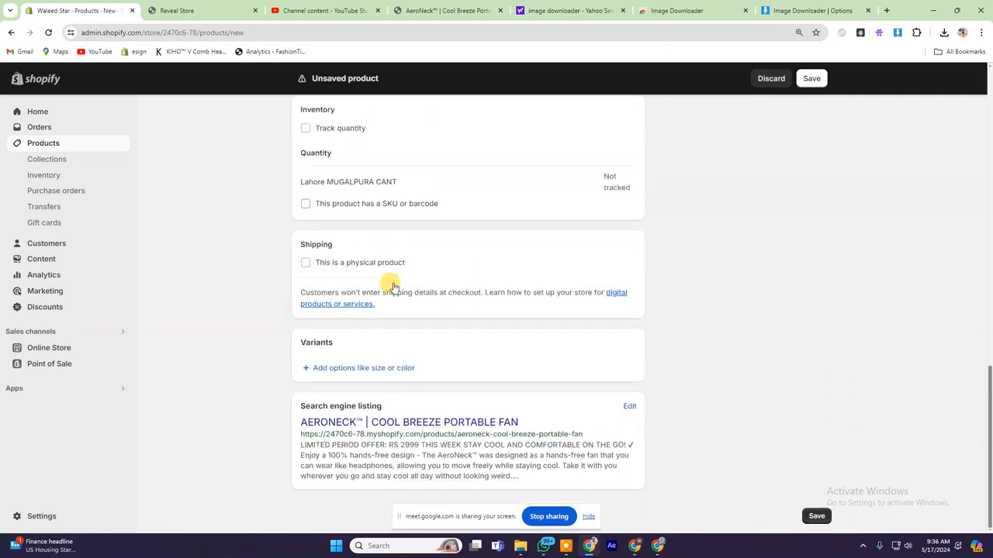
left_click(365, 371)
left_click(233, 377)
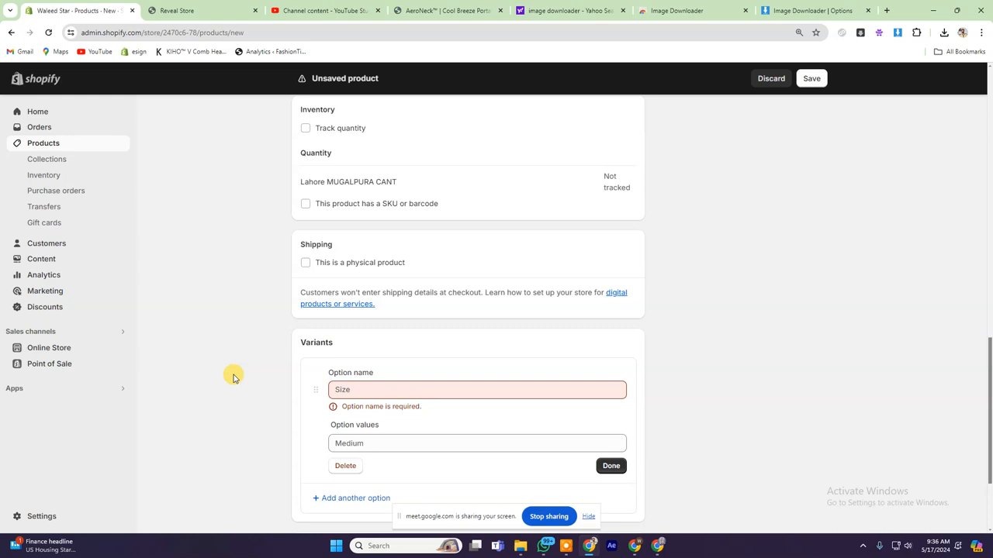
scroll(405, 316, "up", 6)
mouse_move(393, 281)
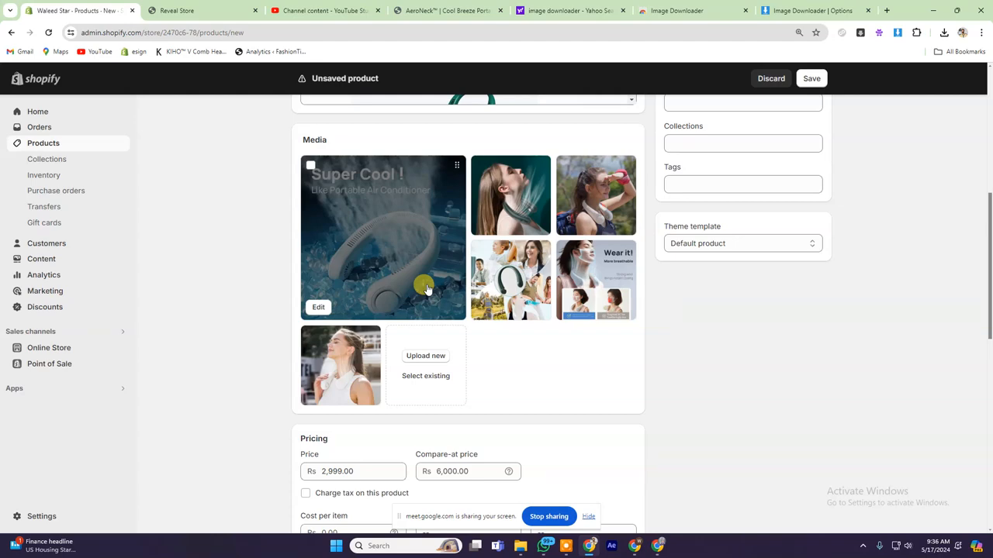
scroll(466, 333, "down", 6)
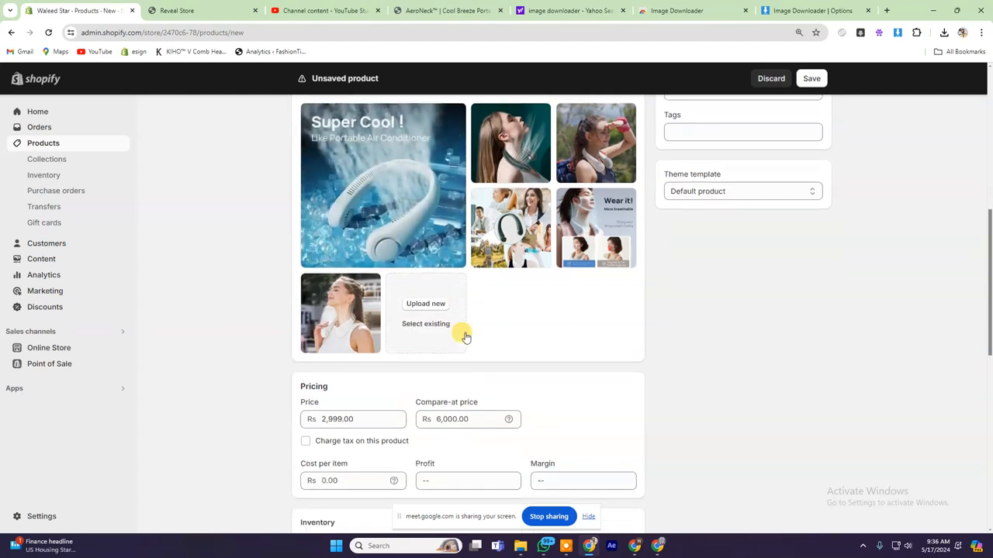
scroll(465, 336, "down", 1)
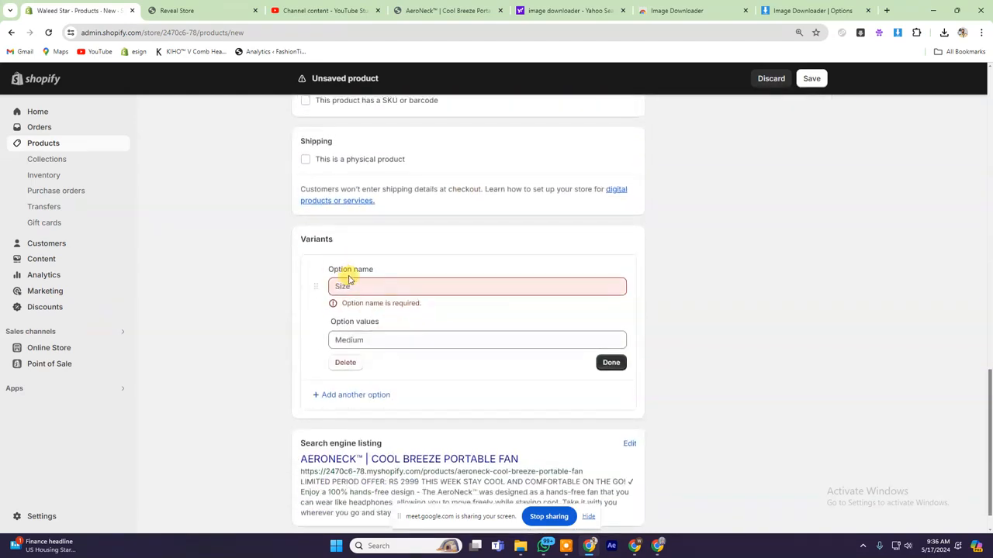
left_click(362, 287)
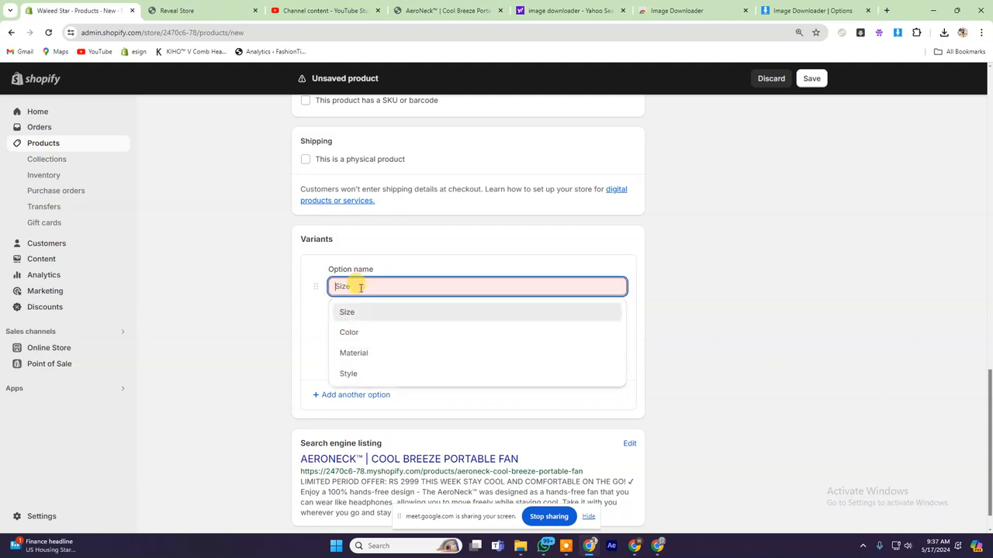
type("Colors")
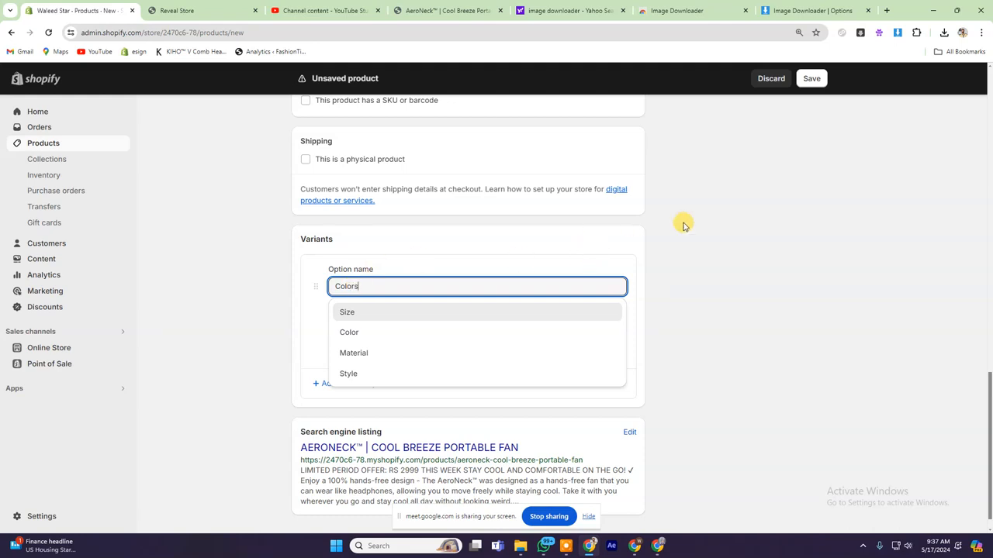
left_click(735, 222)
Enter the option values Red Color, Blue Color, Green Color and Yellow Color, and finish the option
left_click(364, 328)
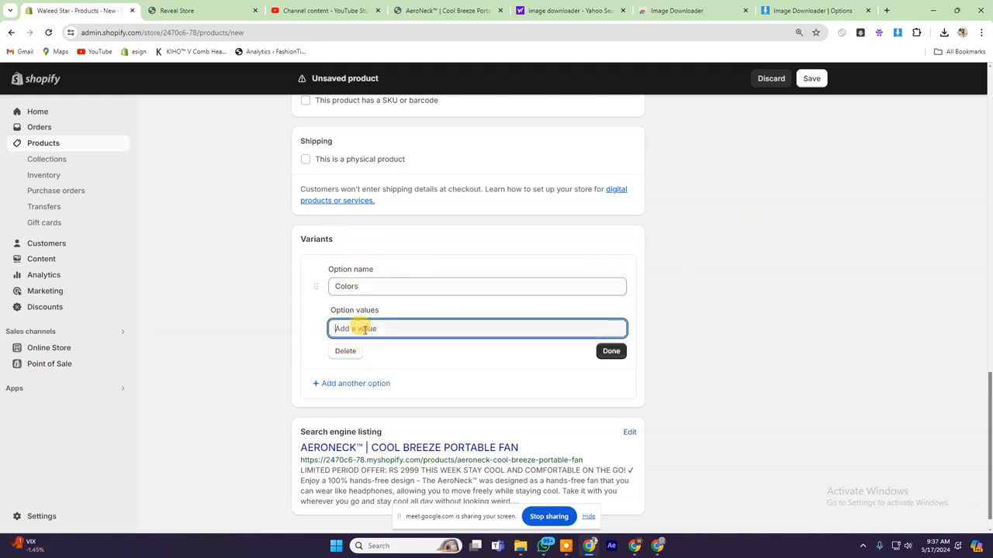
type("Red Col")
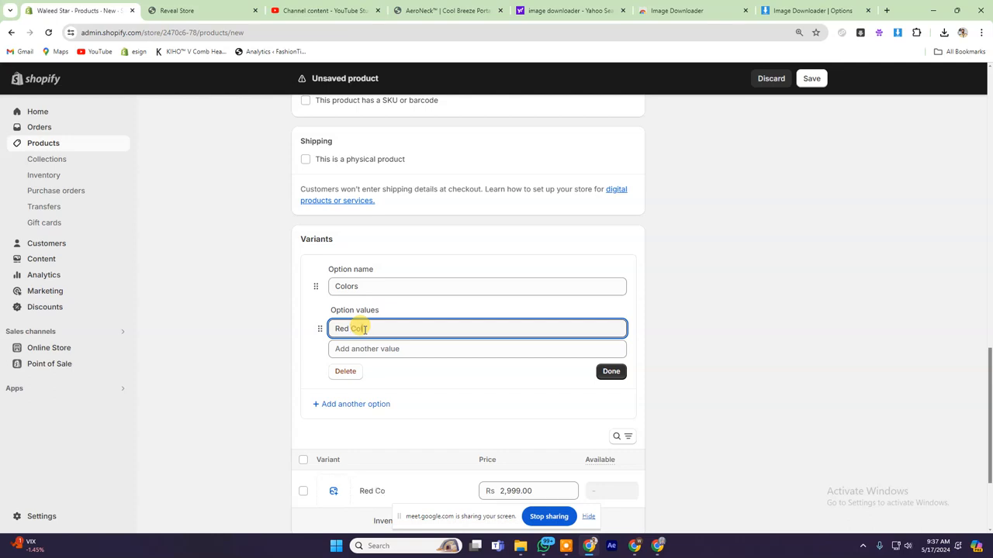
type("or")
left_click(355, 349)
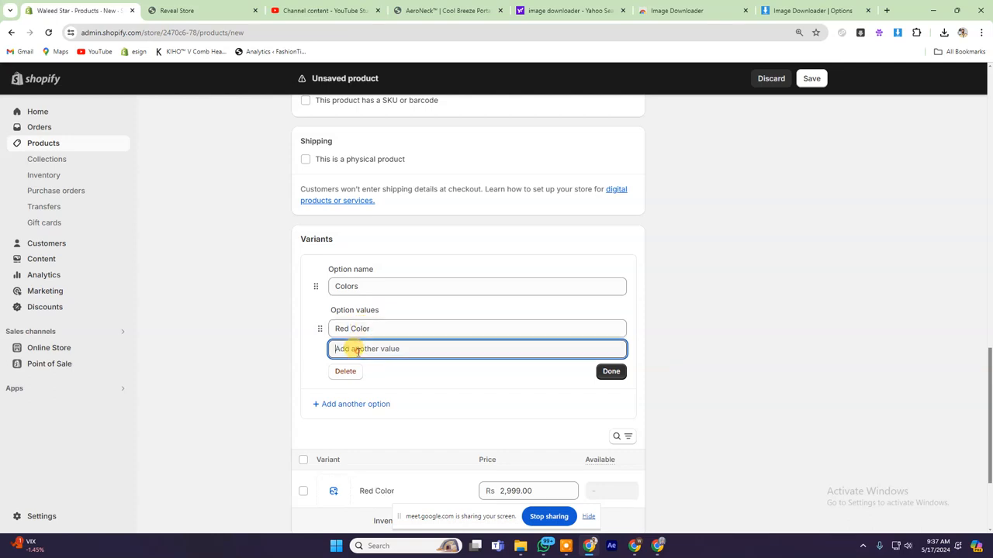
type("Blue")
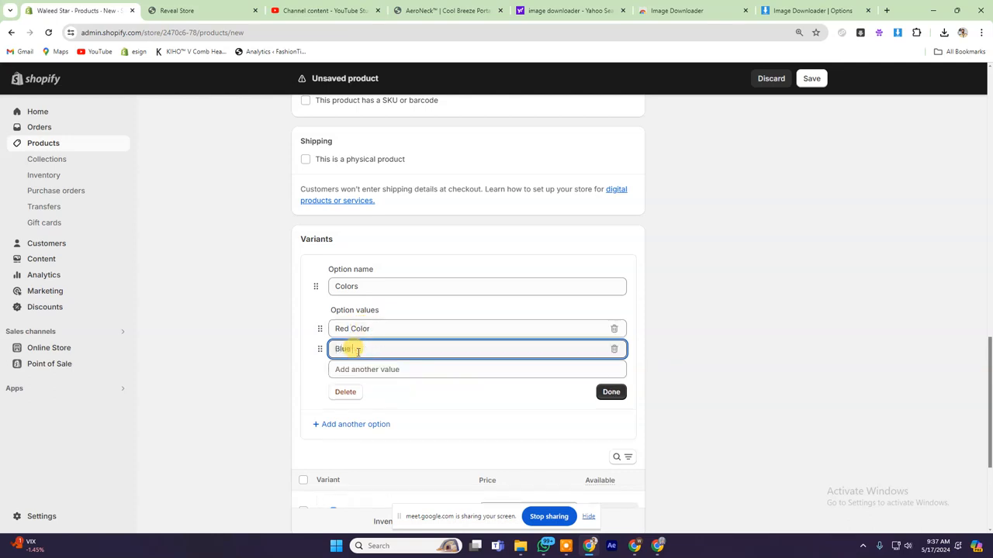
type(" Color")
left_click(359, 370)
type("Green Color")
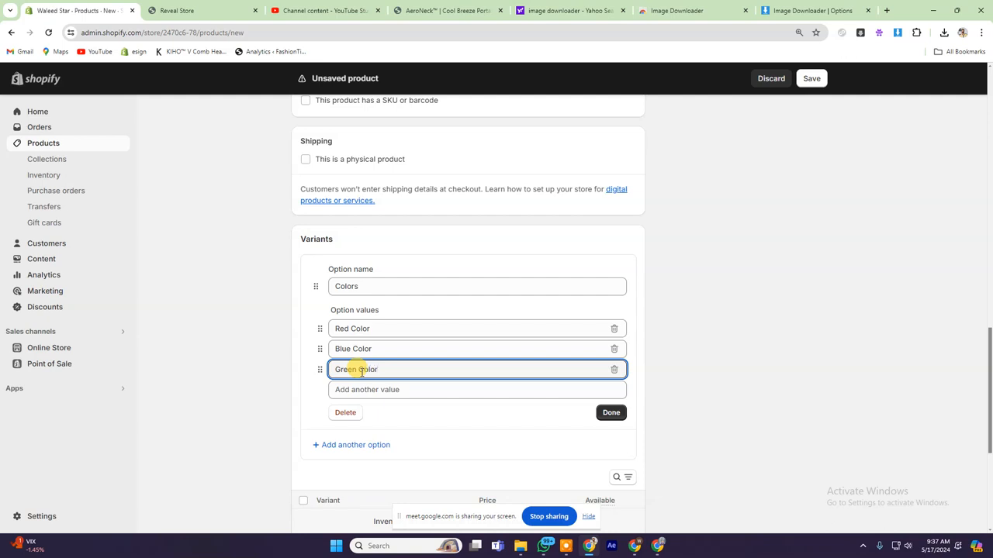
left_click(361, 388)
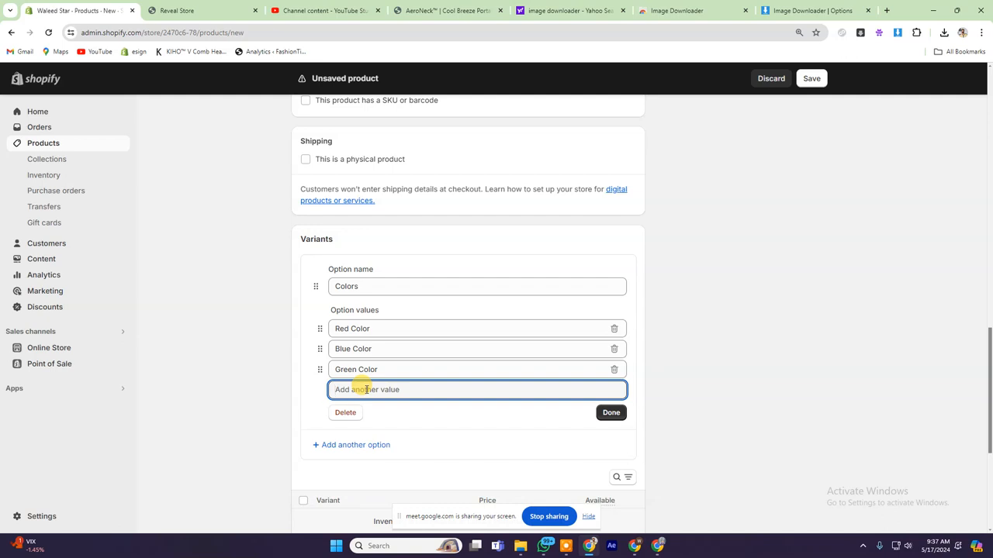
type("Yellow")
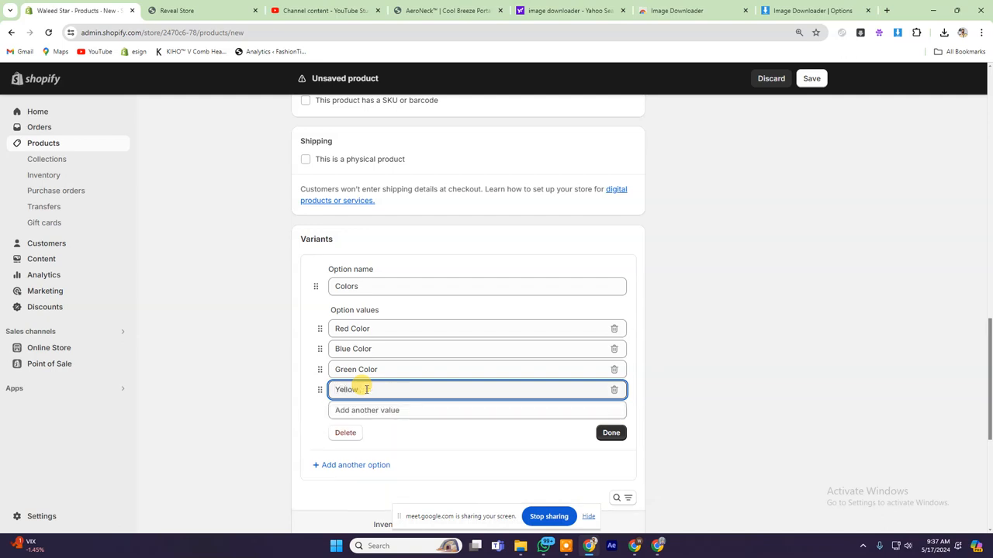
type(" Color")
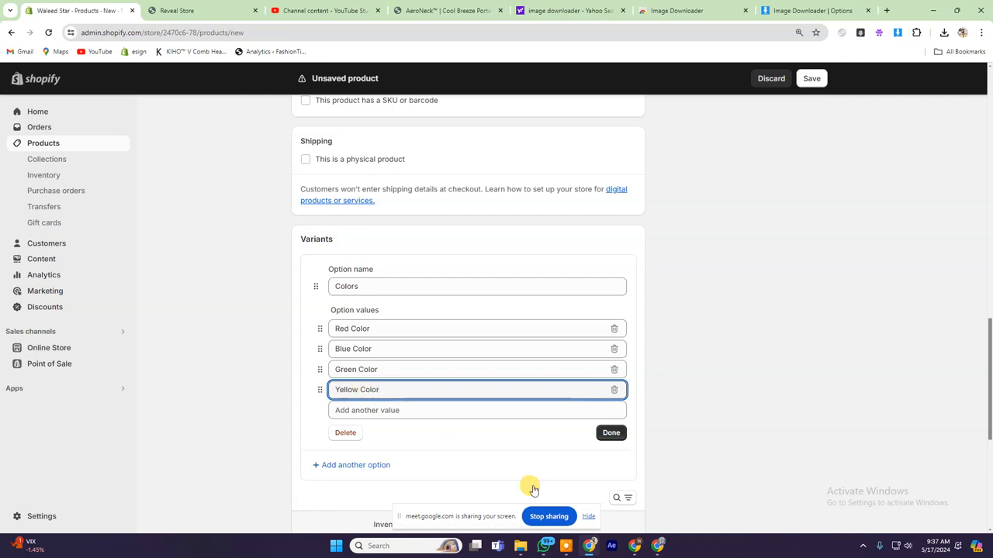
left_click(604, 435)
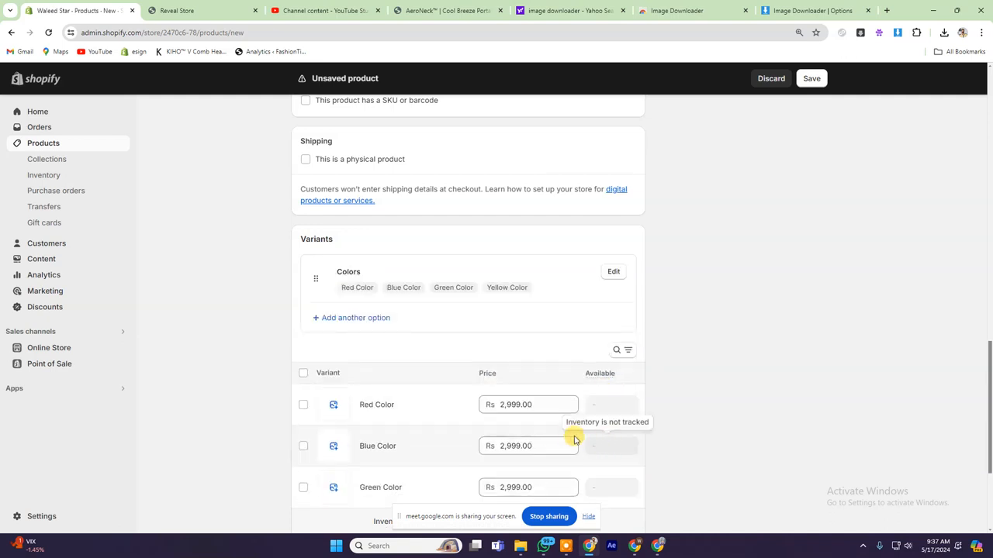
Set the Red Color variant's price to 5,000
scroll(291, 365, "down", 1)
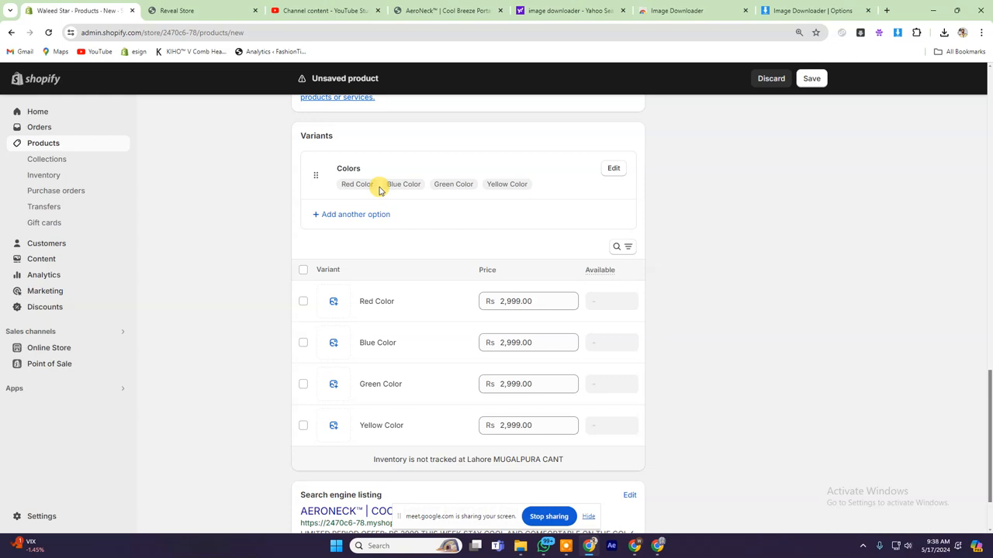
left_click(504, 300)
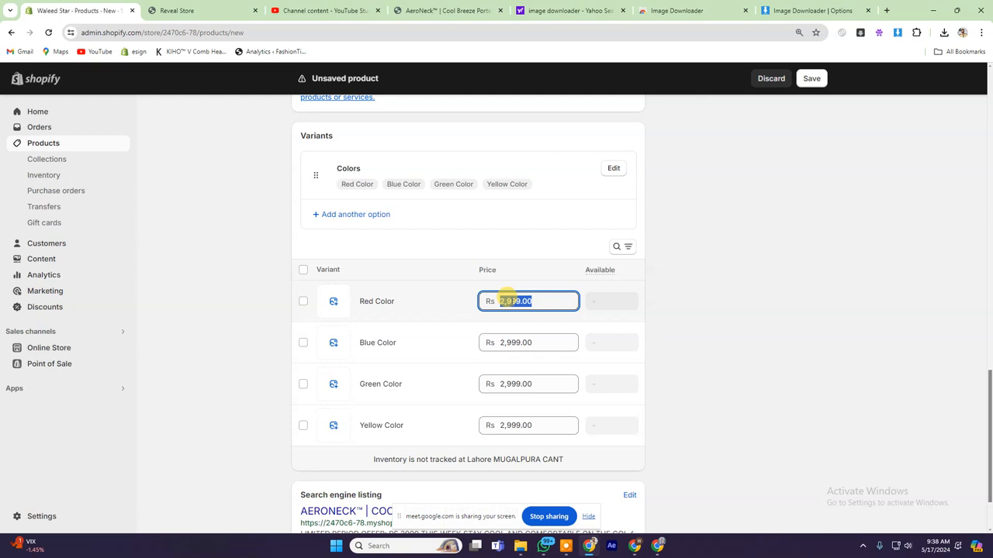
type("5,000")
left_click(776, 261)
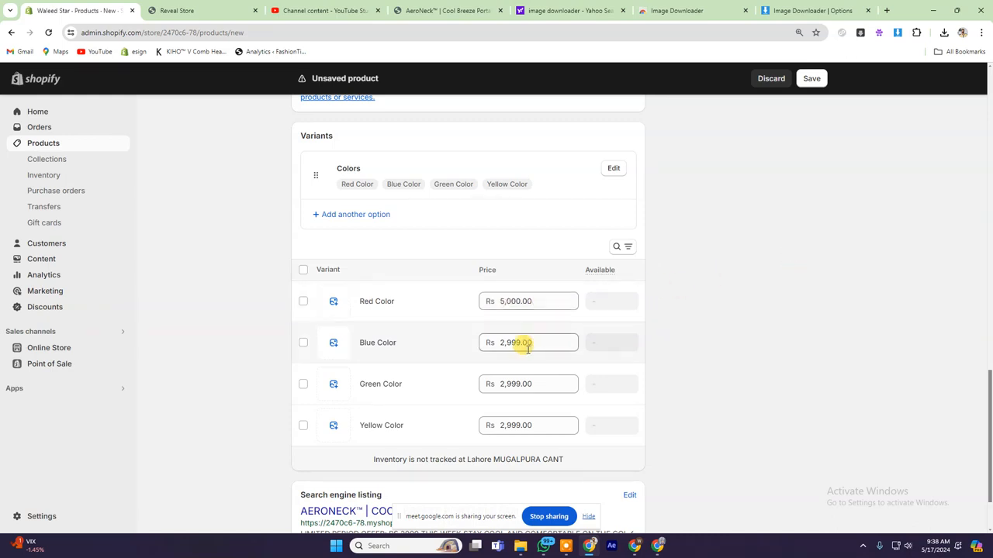
double_click(505, 343)
double_click(509, 378)
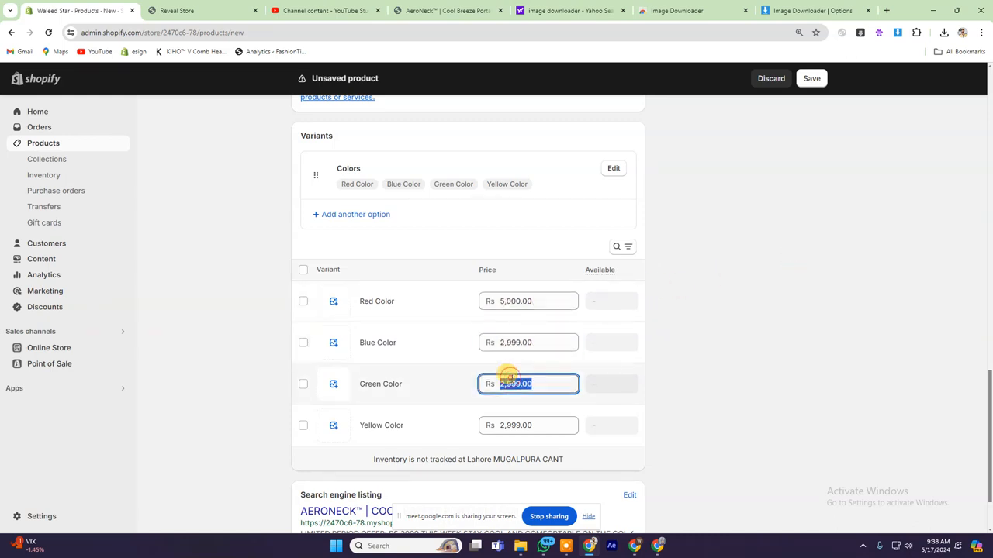
double_click(508, 419)
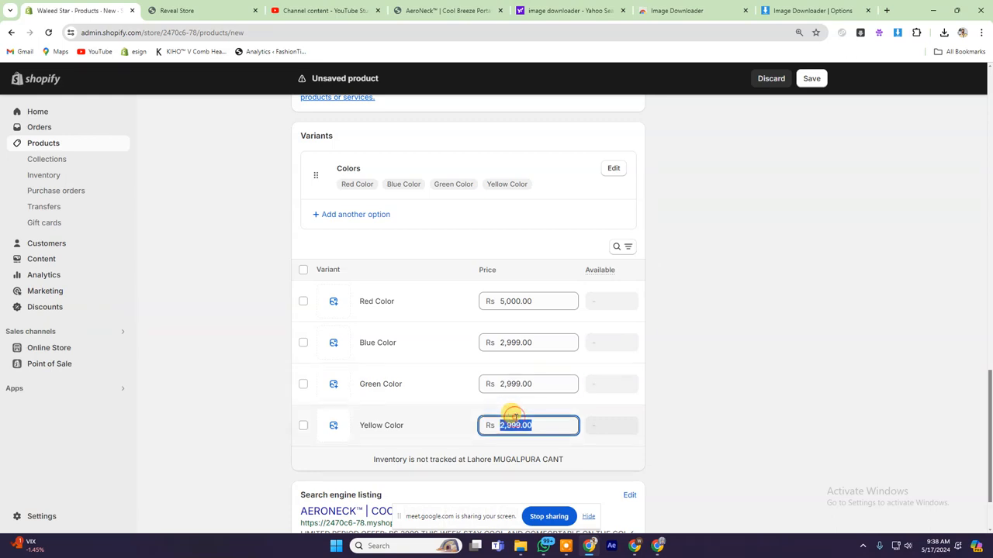
left_click(679, 392)
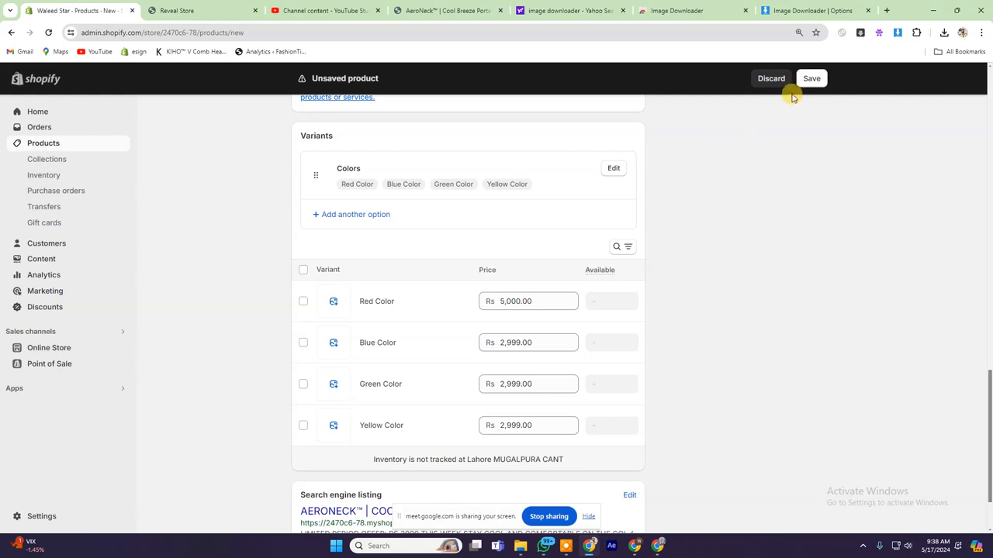
Save the new product
left_click(811, 79)
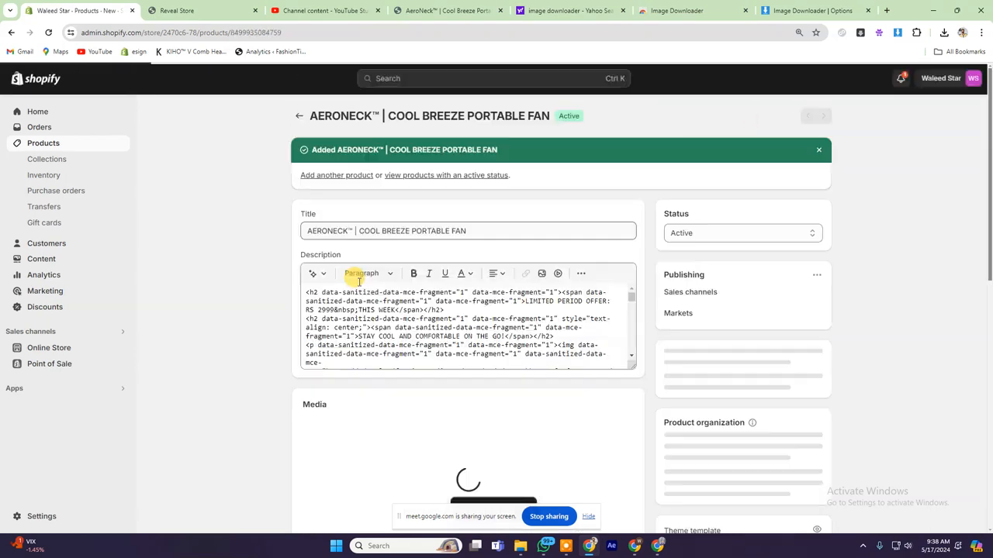
scroll(224, 320, "down", 5)
scroll(225, 321, "down", 10)
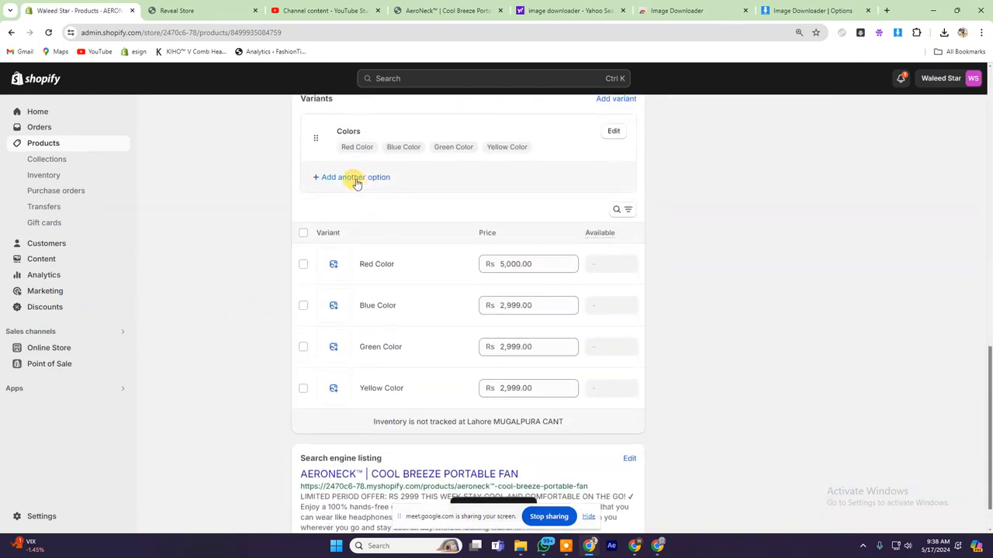
left_click(355, 178)
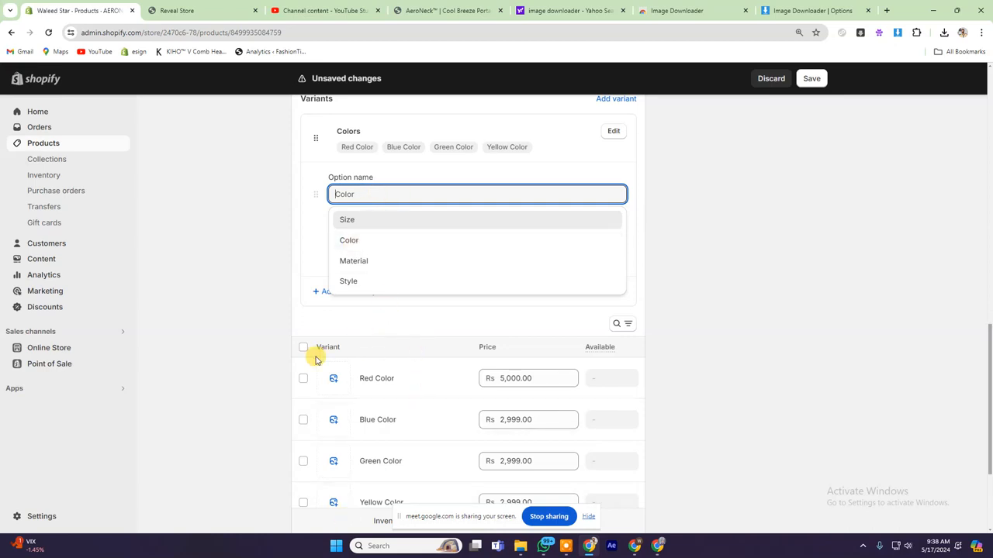
left_click(725, 217)
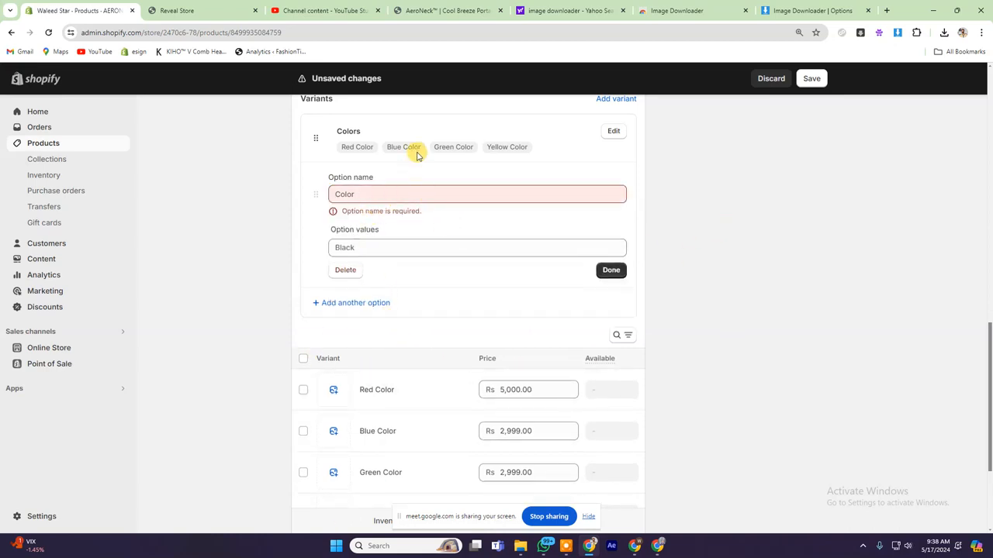
scroll(481, 301, "up", 1)
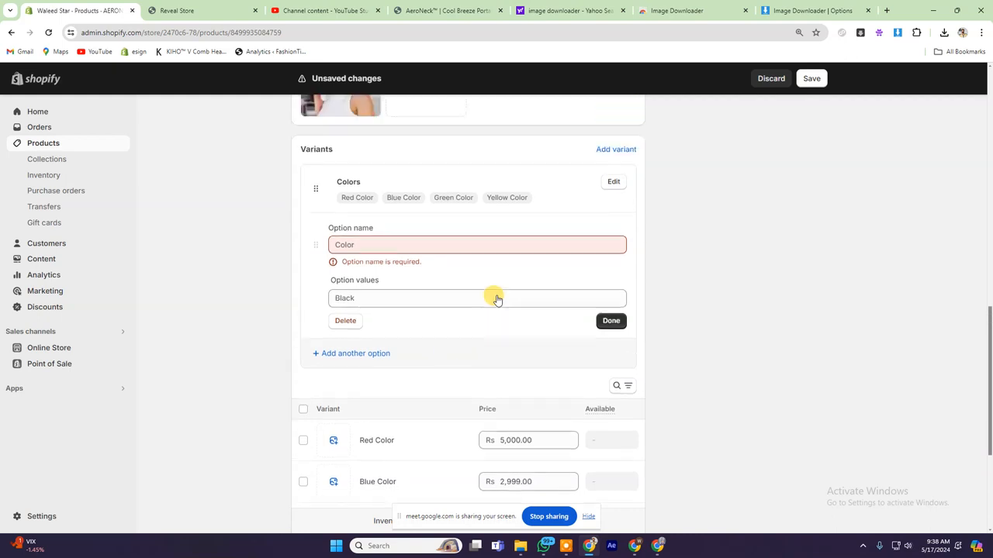
scroll(497, 299, "up", 1)
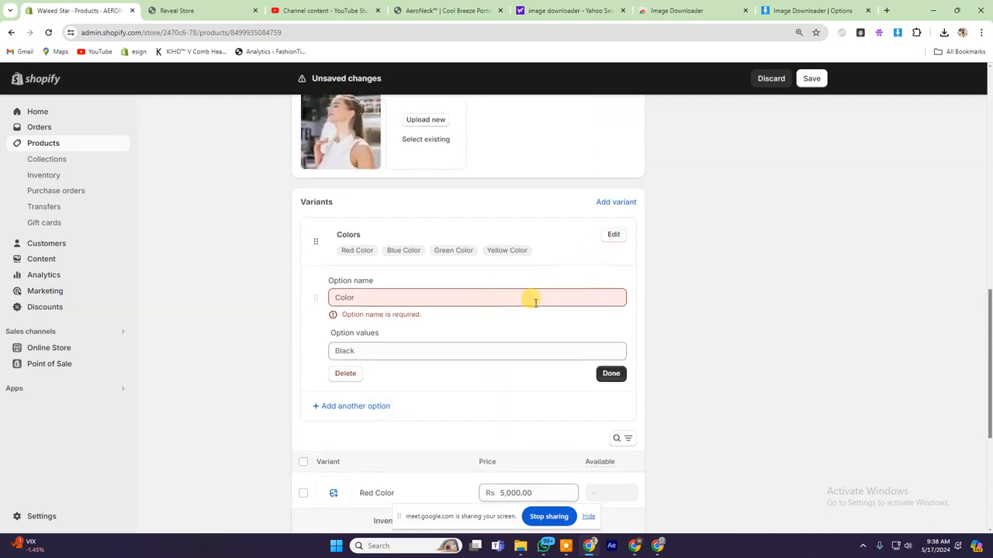
left_click(609, 373)
left_click(348, 385)
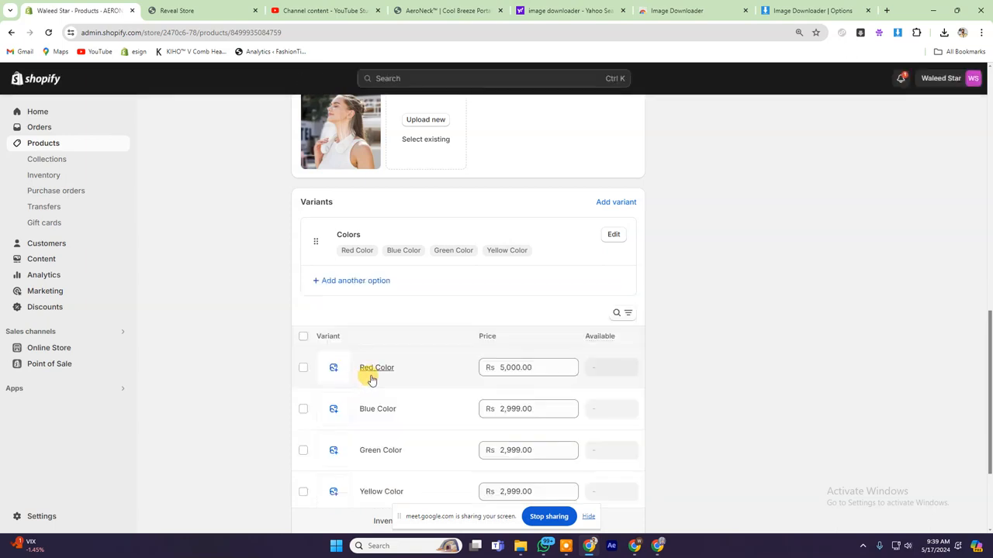
Set the product category to Health & Beauty
scroll(475, 345, "down", 2)
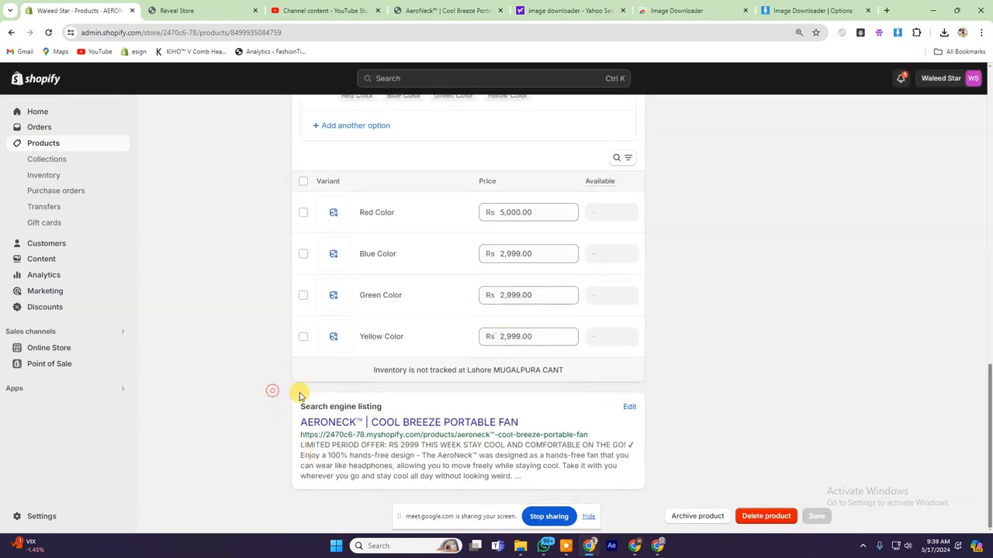
left_click_drag(300, 403, 472, 401)
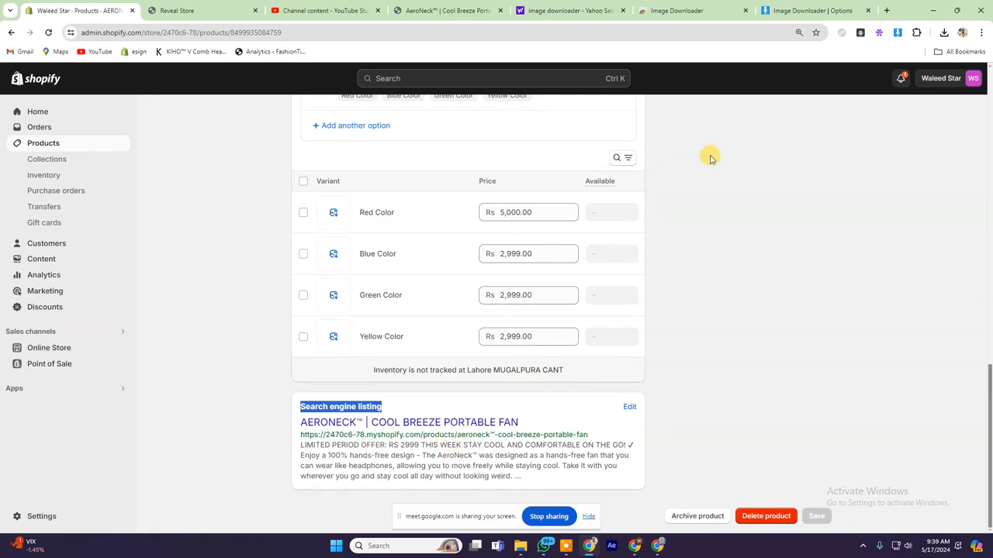
scroll(776, 222, "up", 6)
scroll(777, 225, "up", 2)
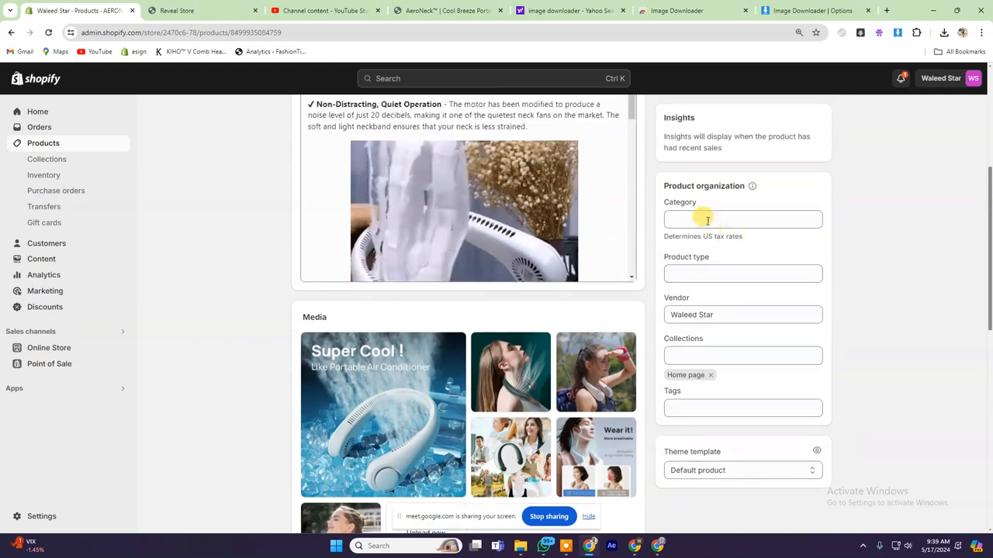
left_click(702, 219)
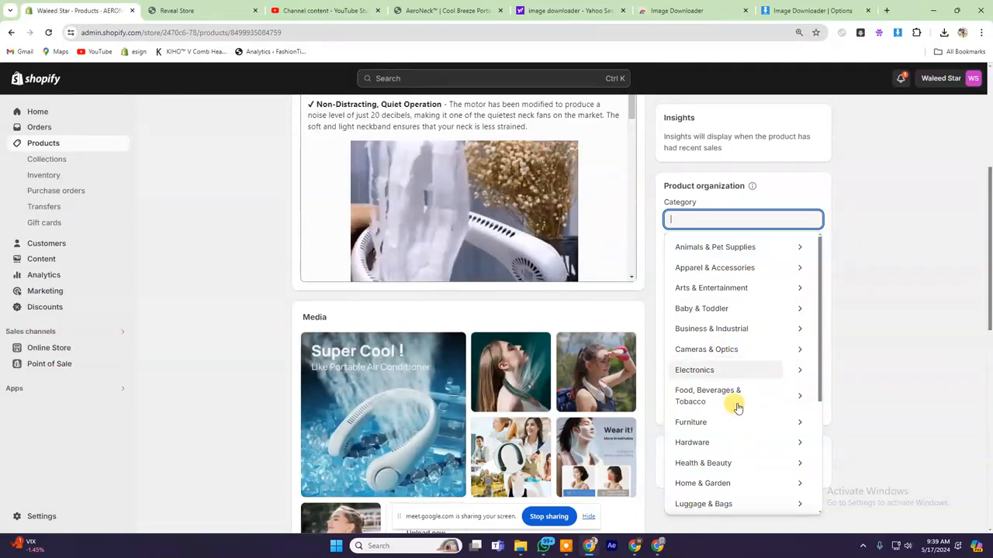
scroll(734, 408, "down", 1)
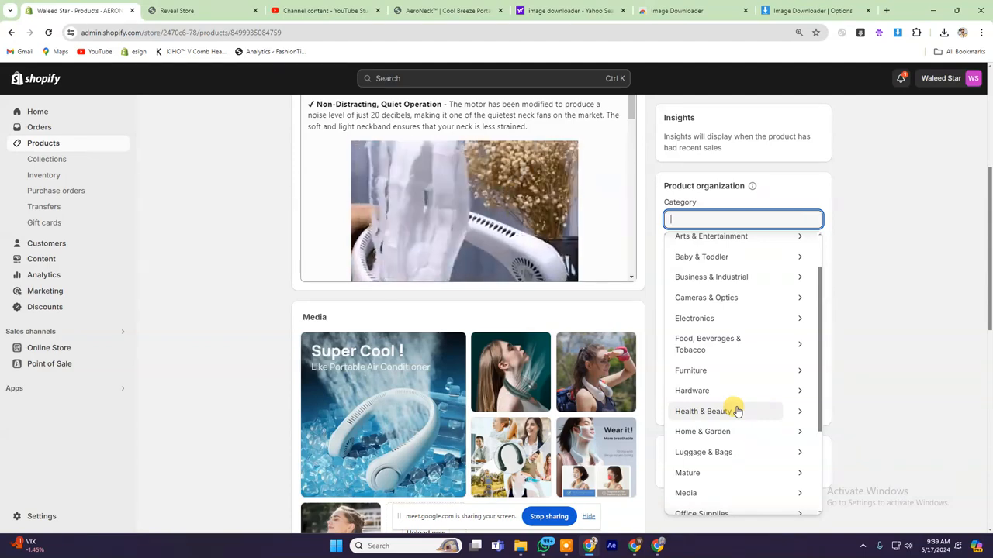
scroll(737, 411, "down", 1)
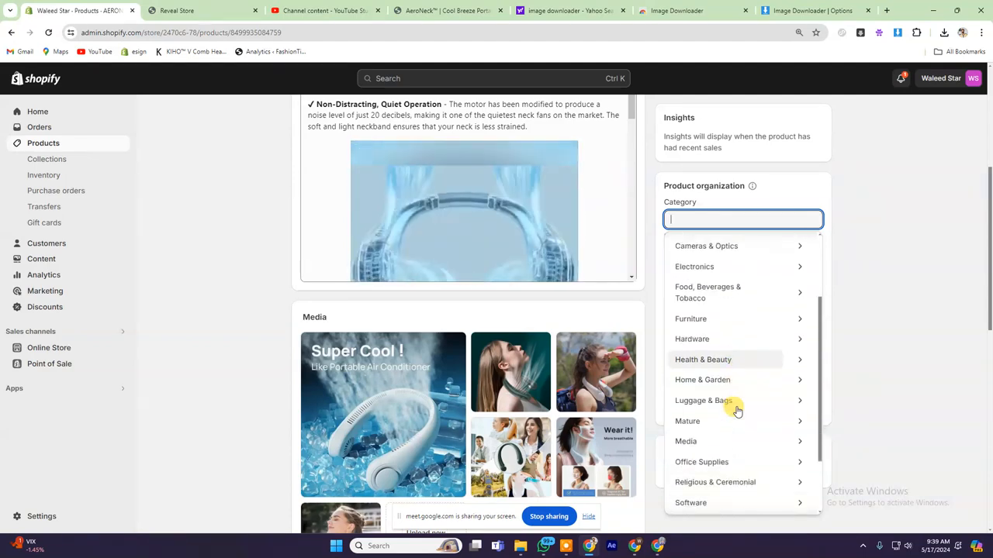
left_click(720, 361)
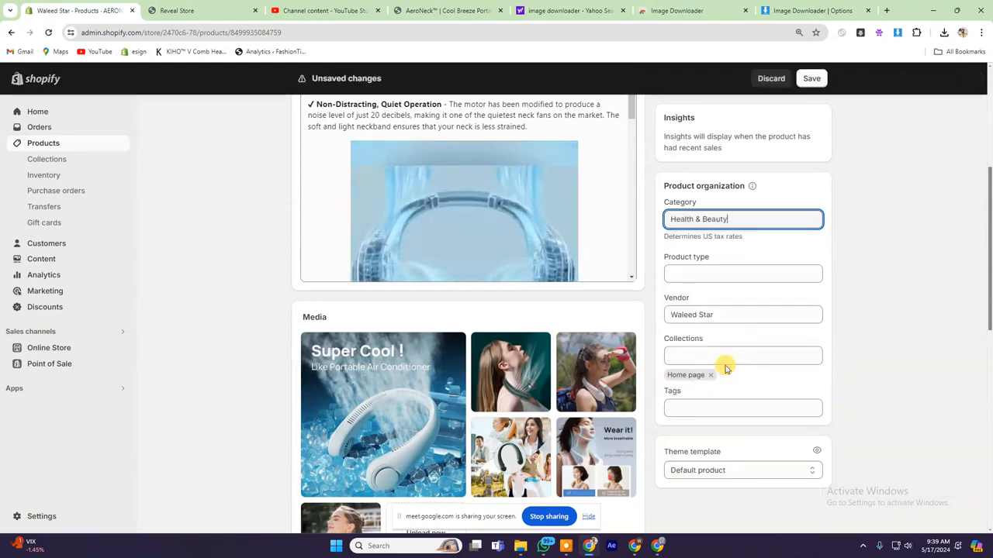
Set the product type to Gadget
left_click(691, 270)
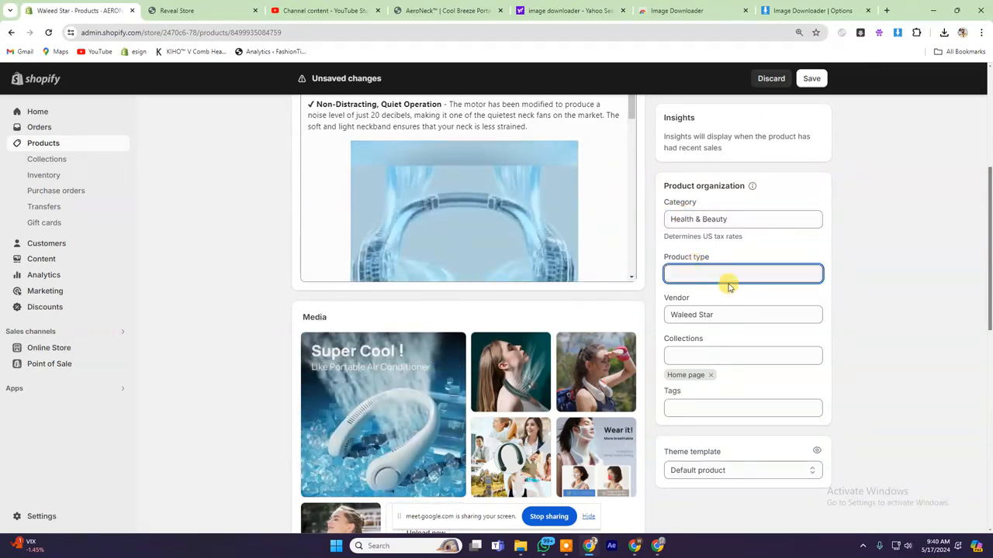
type("G")
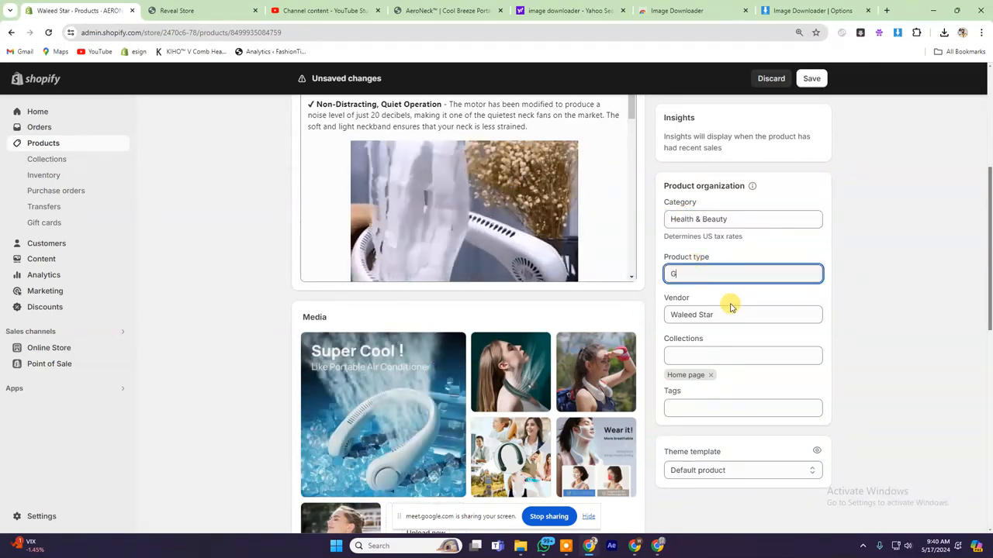
type("adh")
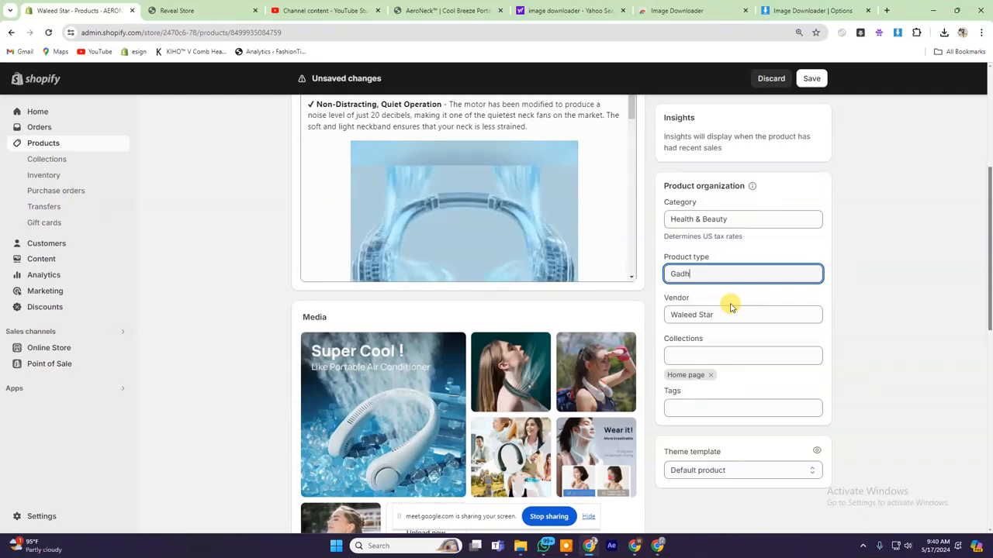
type("get")
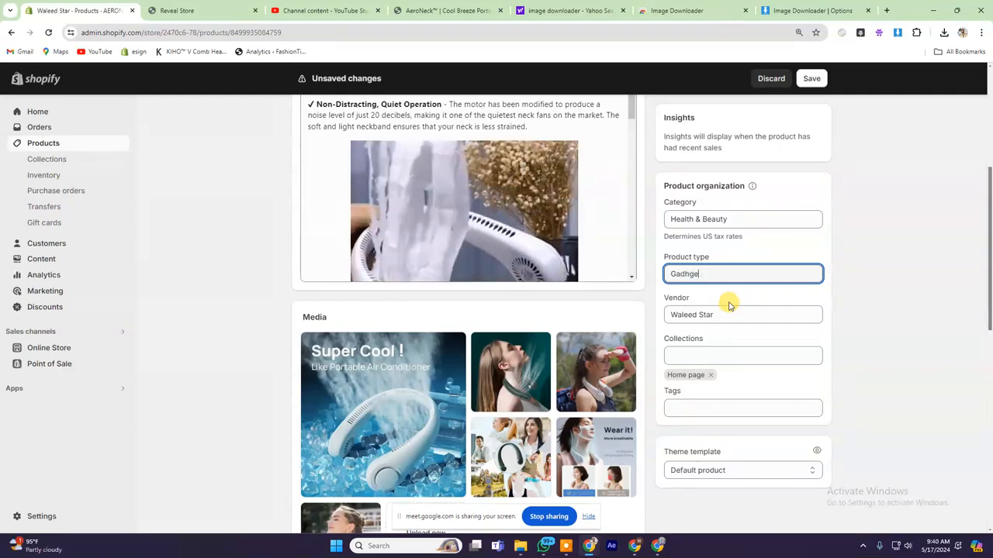
key("BackSpace")
key("BackSpace")
key("BackSpace")
key("BackSpace")
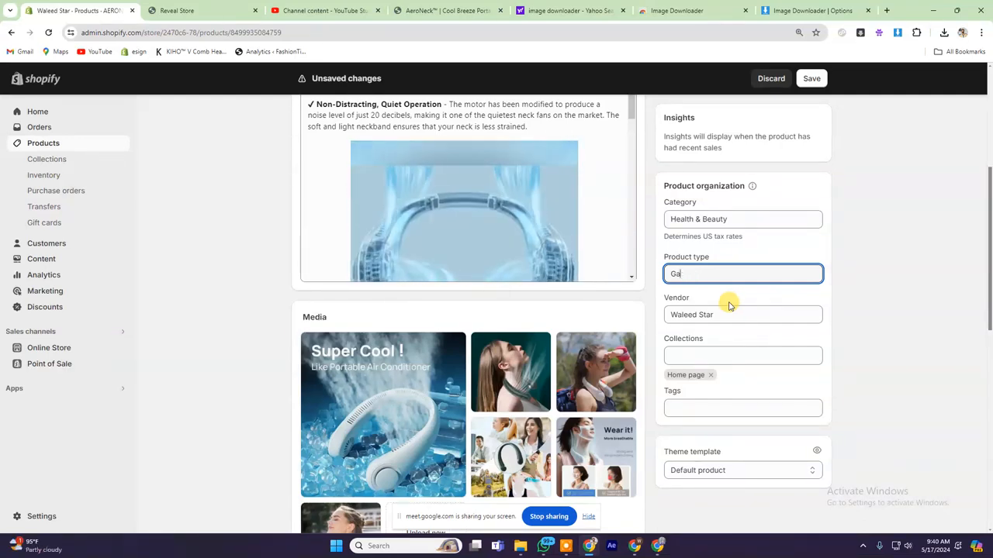
type("dget")
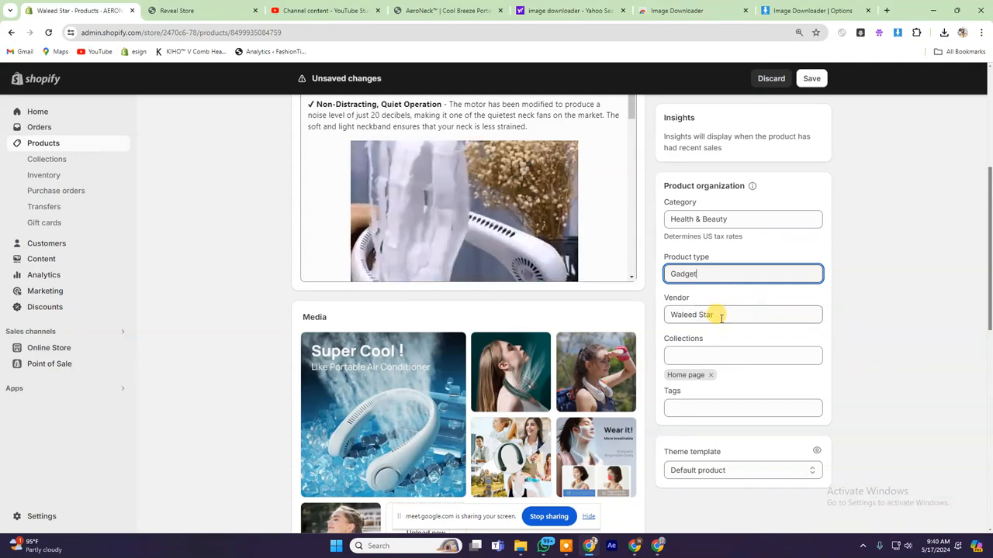
Replace the vendor with Super Mart
left_click(723, 315)
left_click(864, 288)
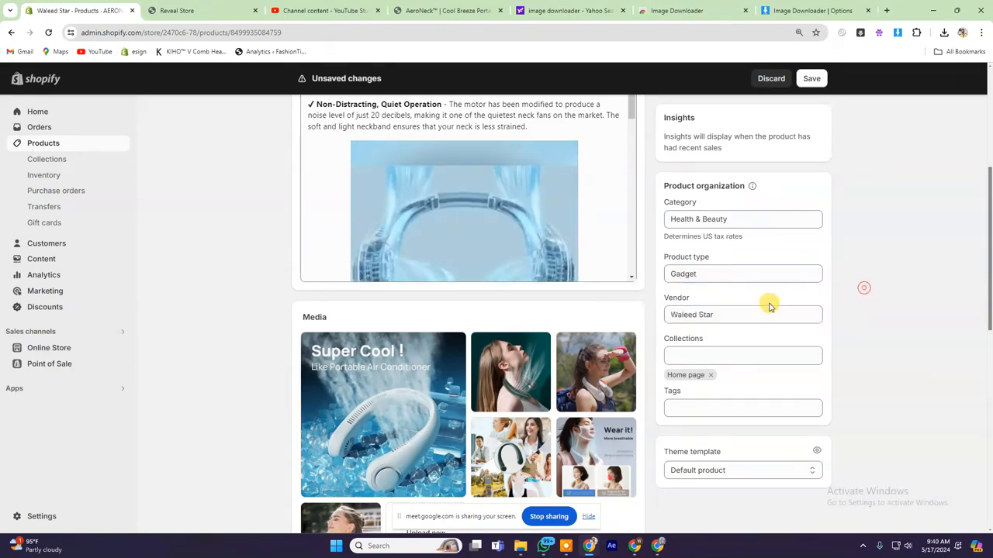
left_click(714, 314)
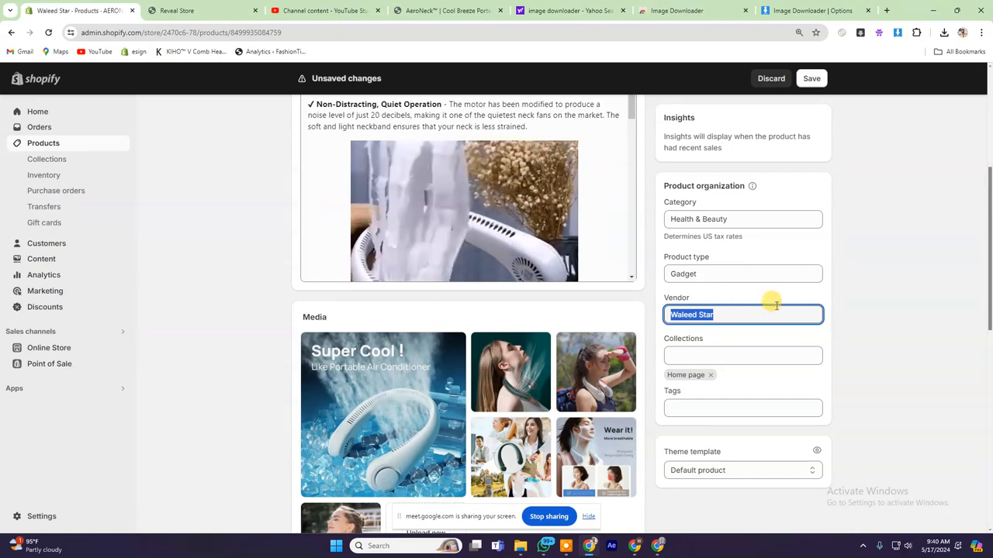
left_click(861, 285)
left_click_drag(725, 316, 671, 315)
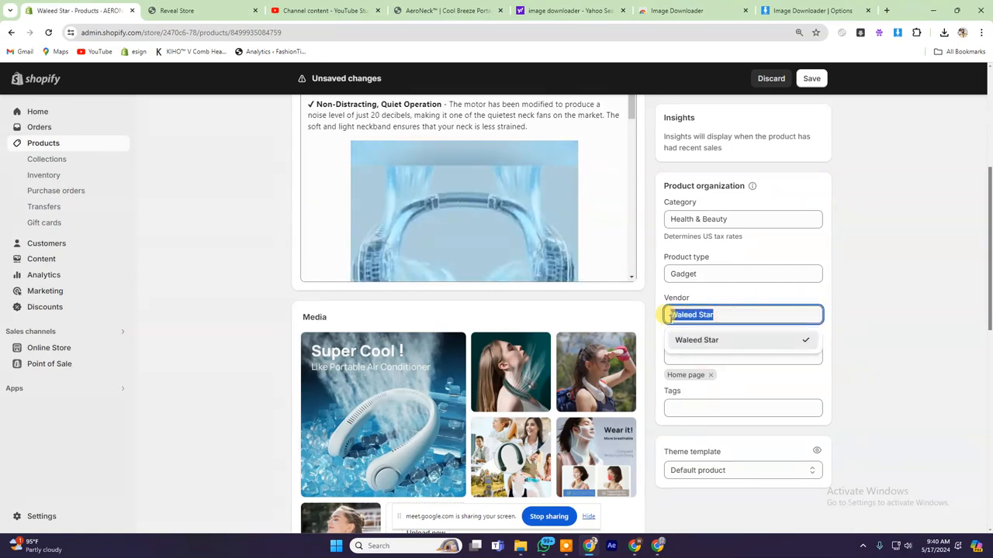
type("Su")
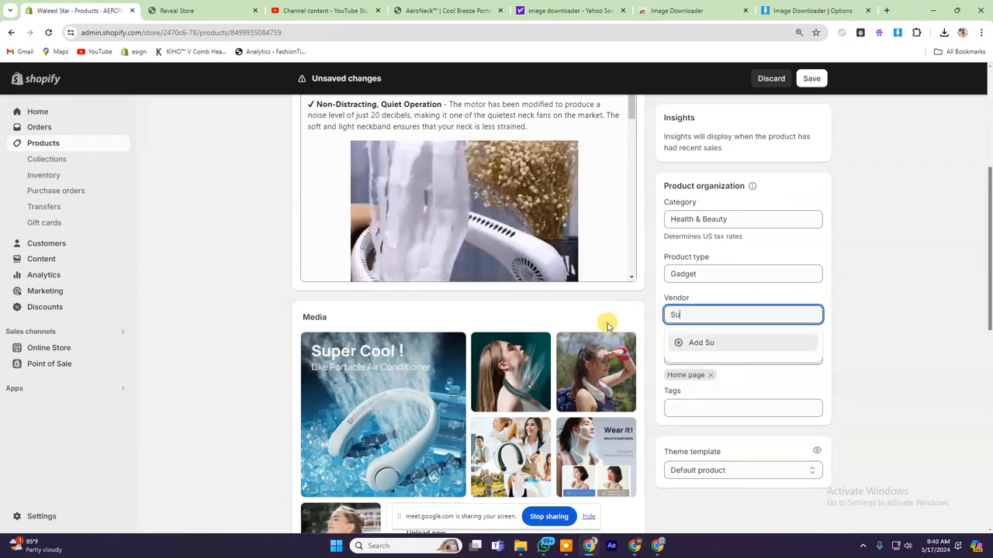
type("per S")
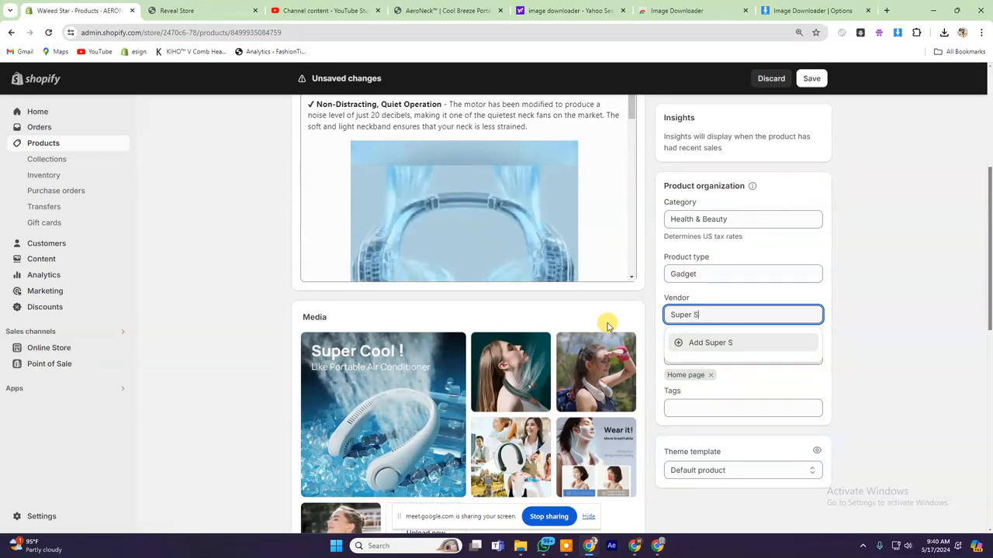
type("tore")
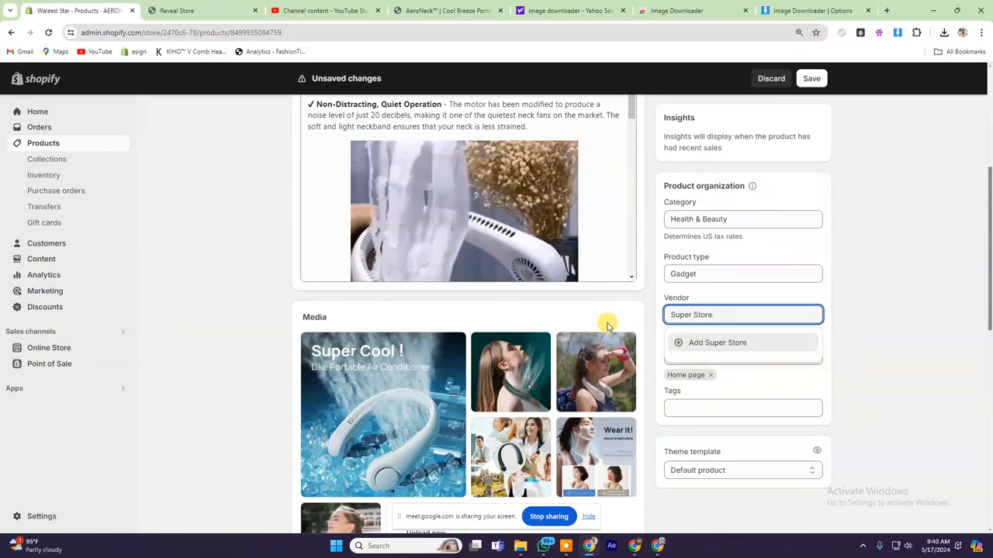
key("BackSpace")
key("BackSpace")
key("BackSpace")
key("BackSpace")
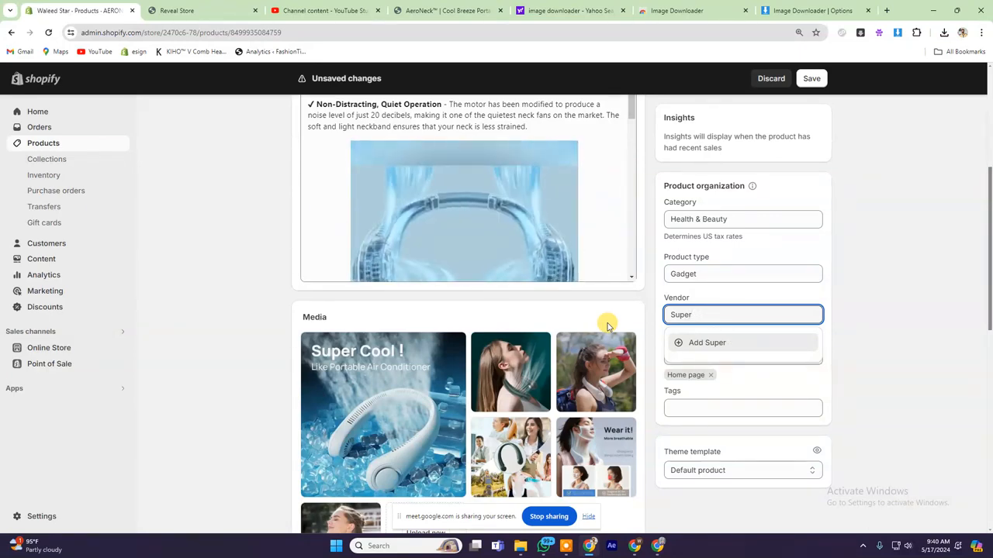
type("Mart")
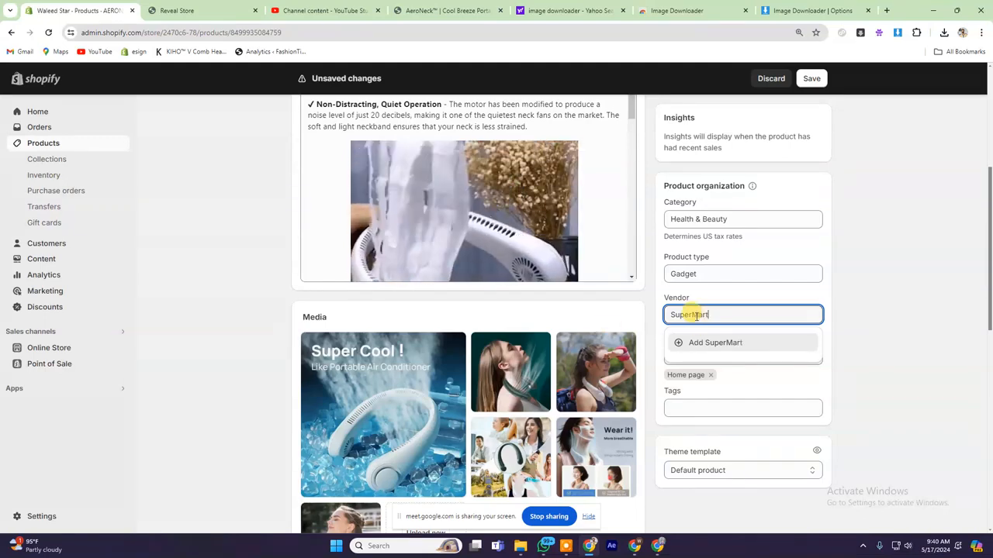
left_click(692, 315)
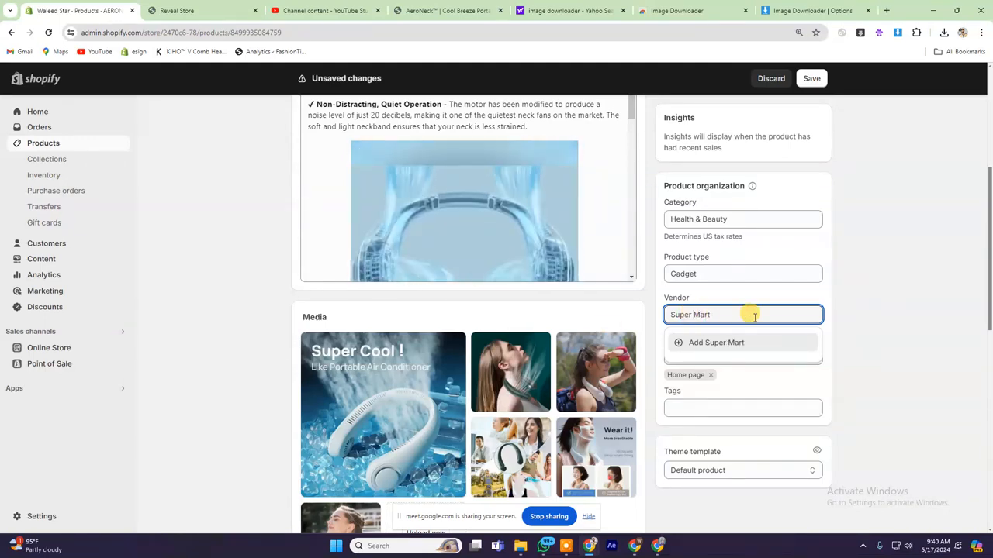
left_click(867, 304)
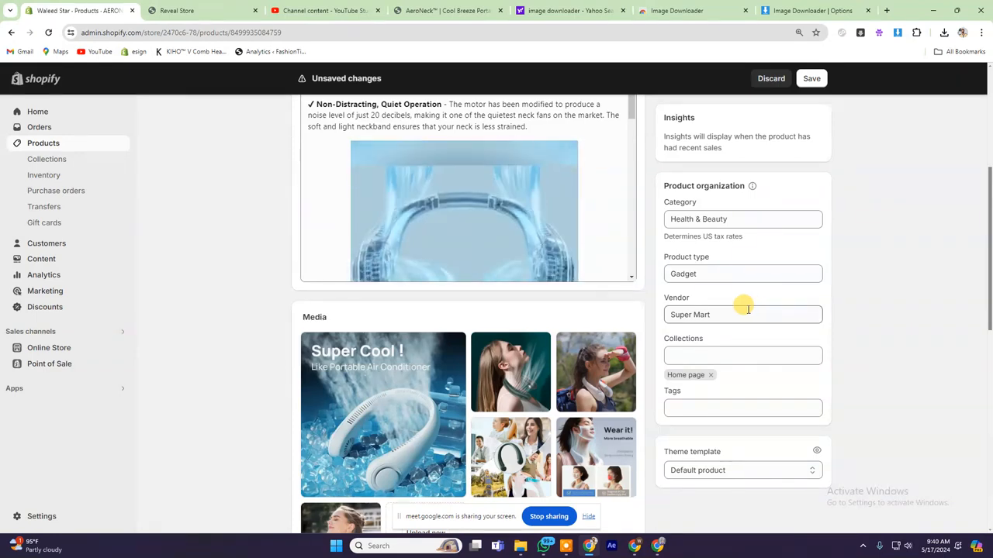
Add the tag kitchen to the product
scroll(747, 309, "down", 1)
scroll(747, 309, "down", 1)
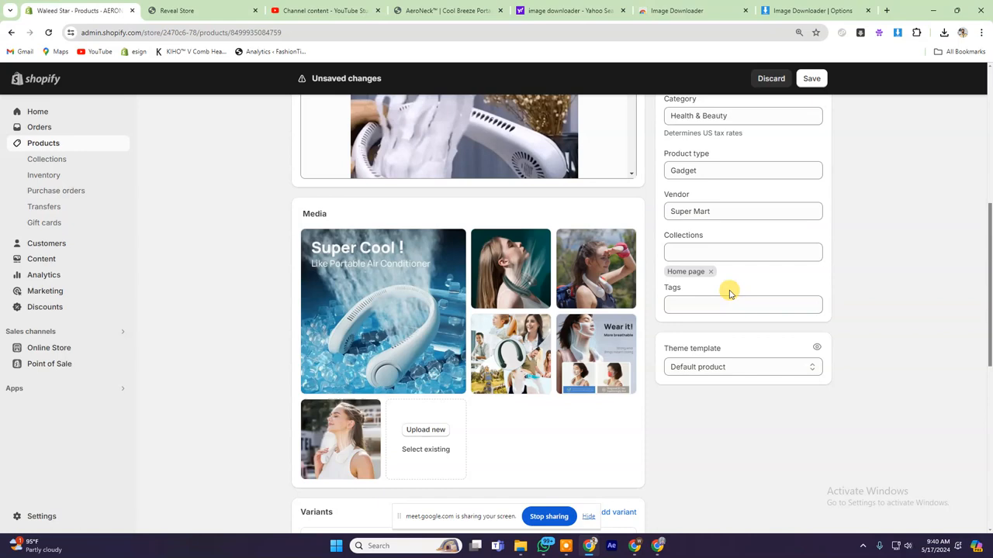
left_click(702, 253)
left_click(855, 259)
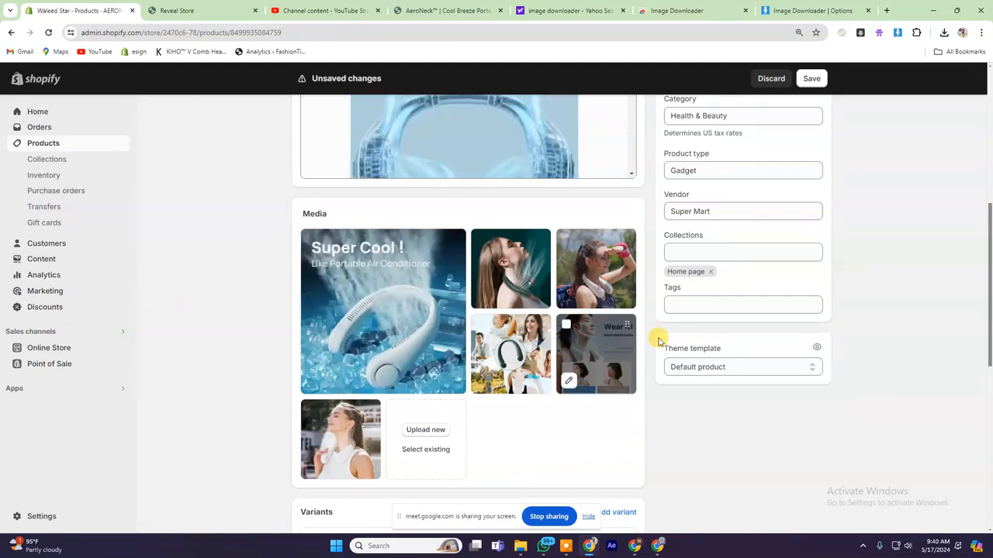
left_click(695, 306)
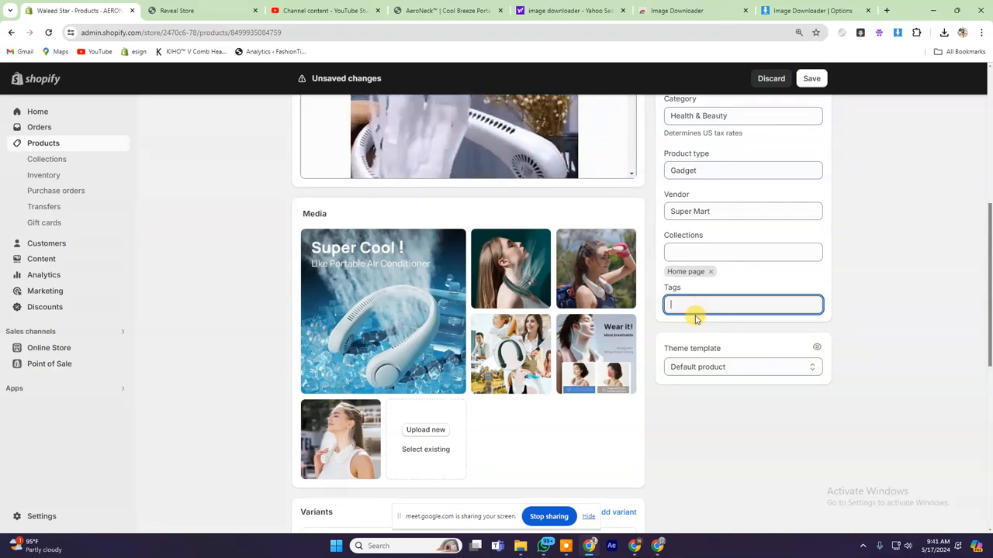
type("kitchen")
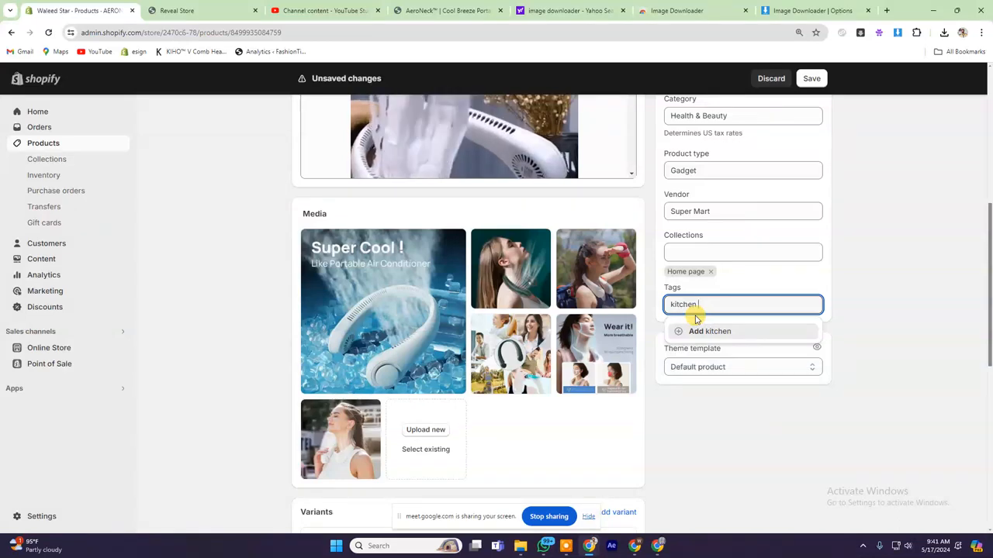
key("Return")
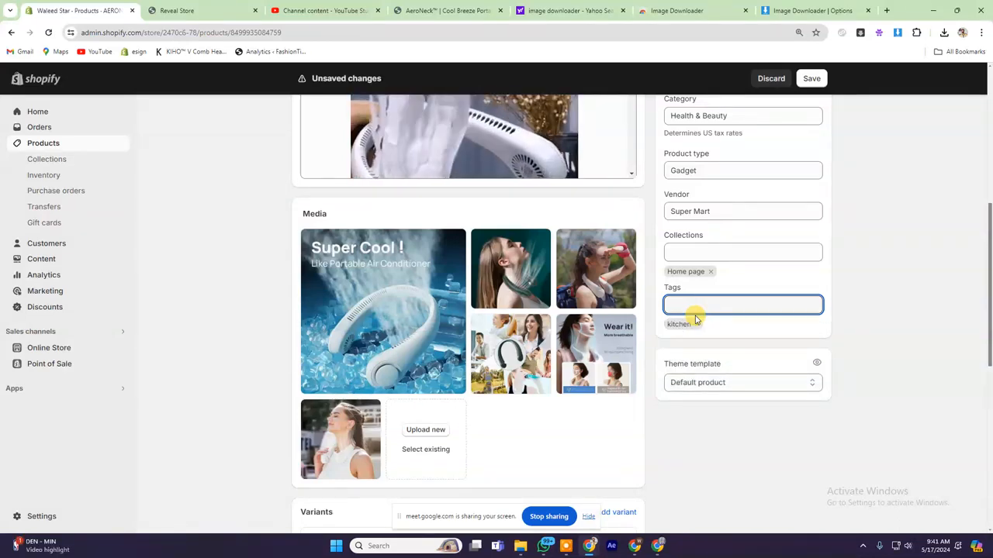
Add the tags gadget, fan and cooling fan to the product
type("gadget")
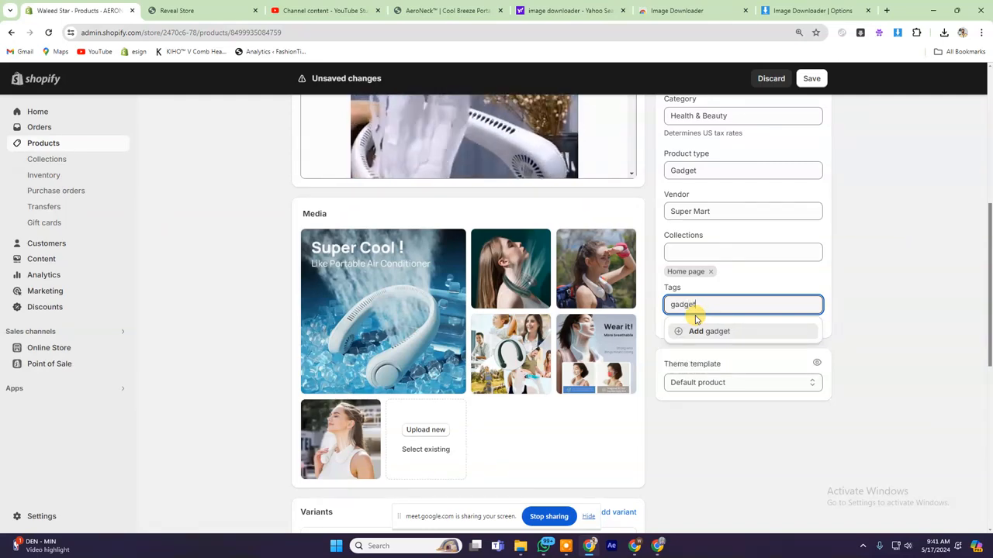
key("Return")
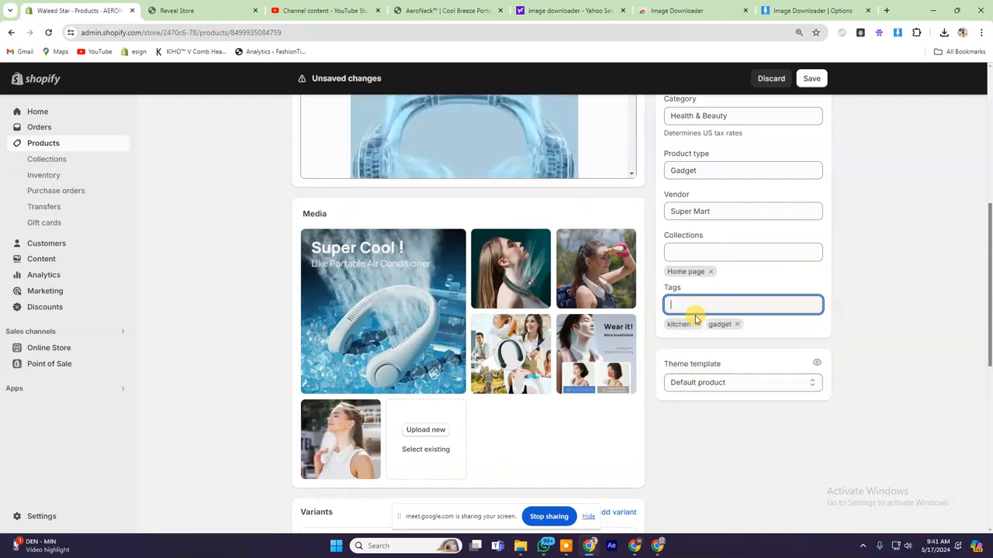
type("fan")
key("Return")
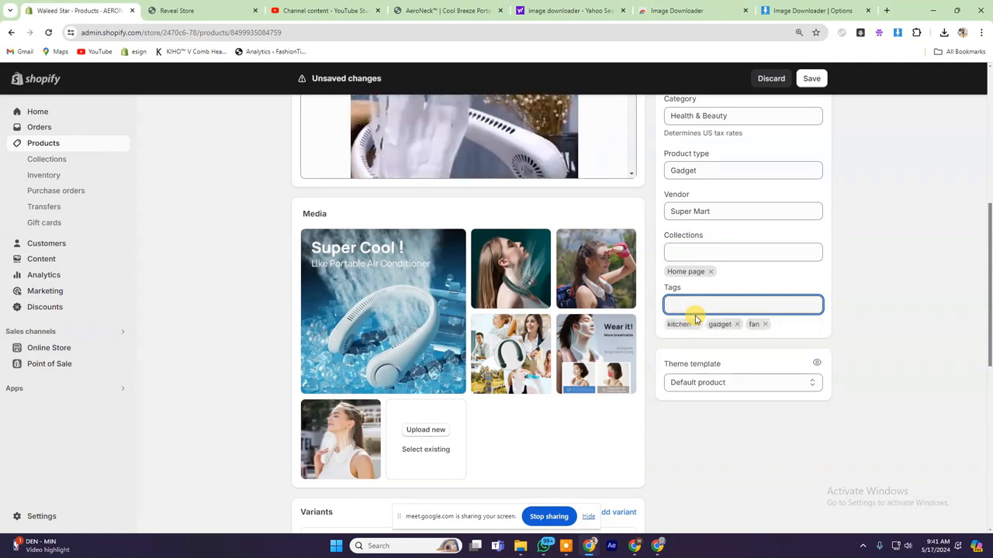
type("cooling")
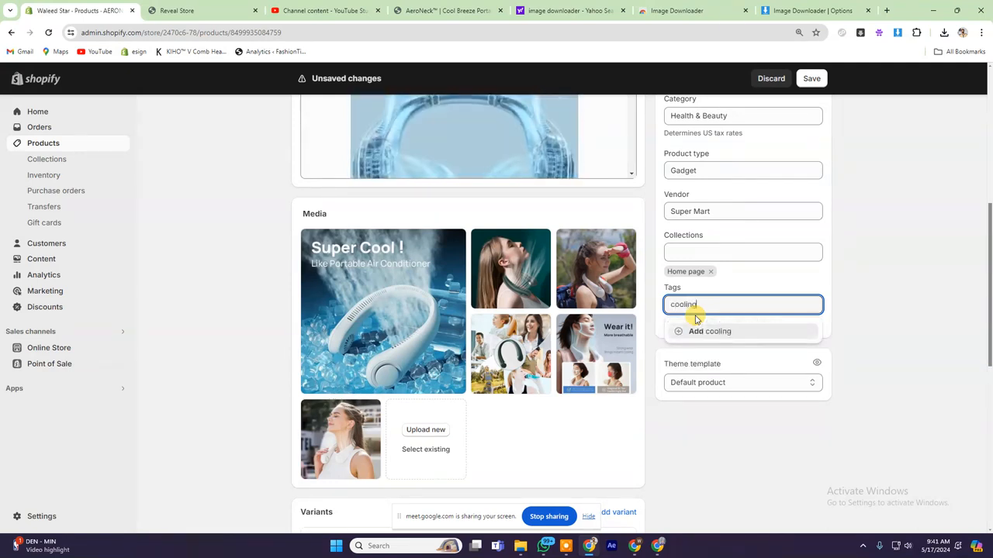
type(" fan")
key("Return")
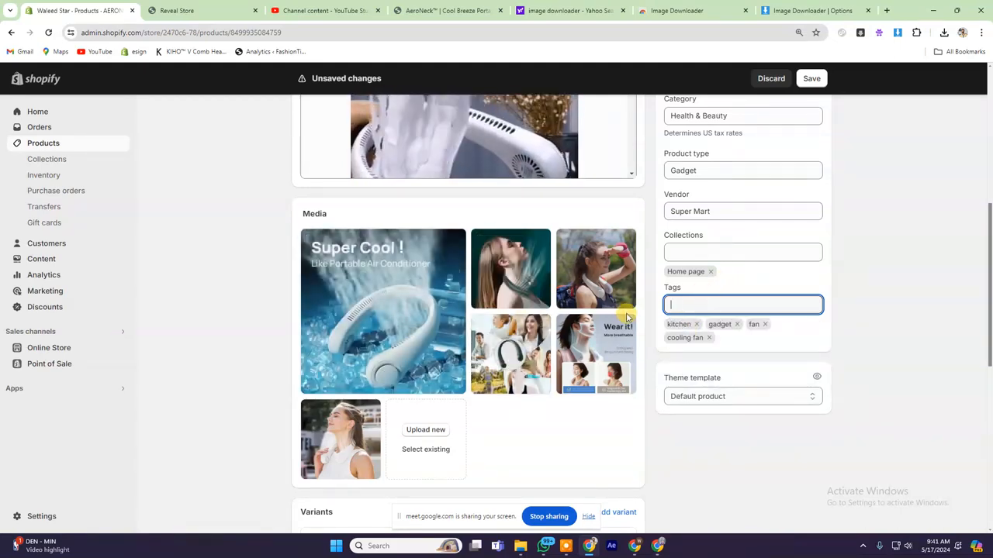
Save the product changes
scroll(684, 394, "up", 1)
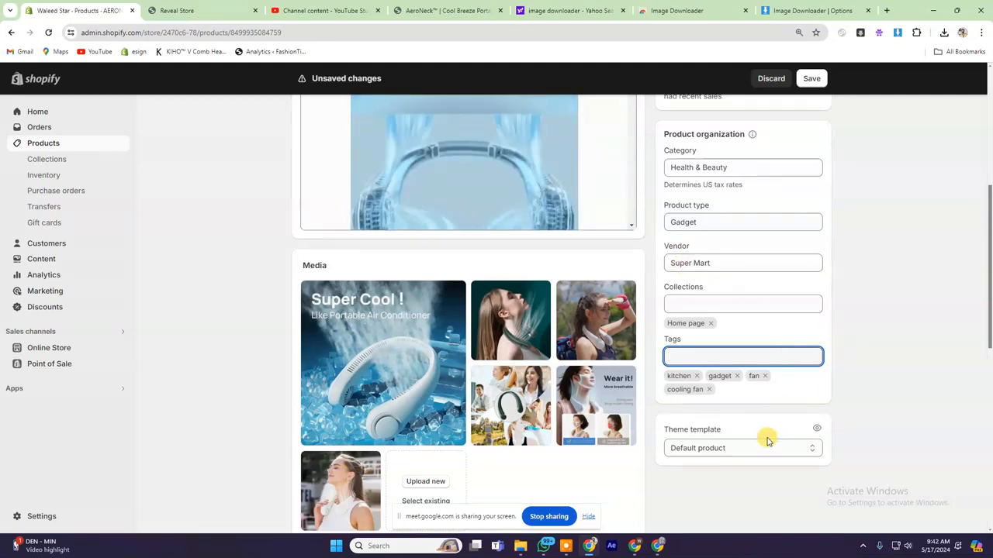
scroll(606, 384, "down", 2)
scroll(597, 382, "down", 4)
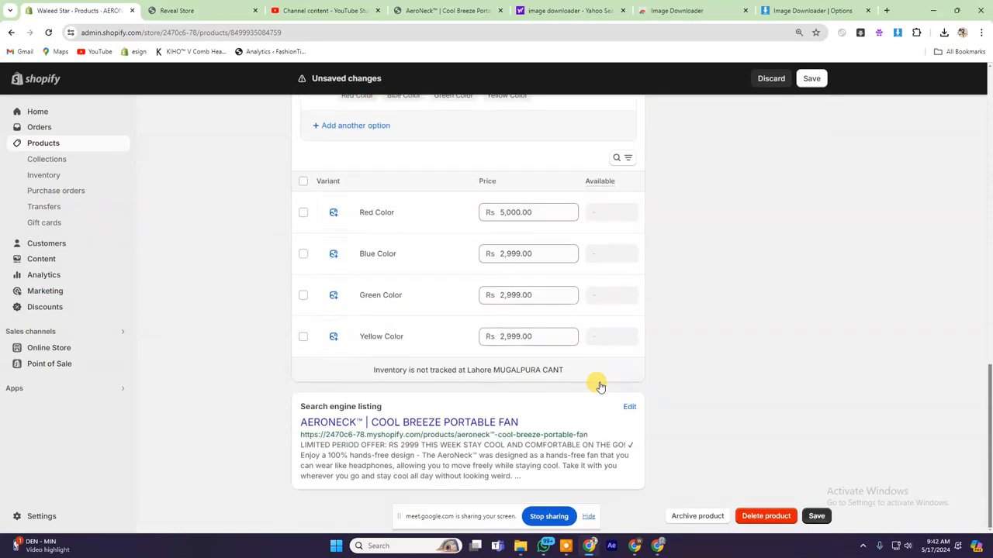
scroll(597, 383, "up", 6)
scroll(599, 384, "up", 5)
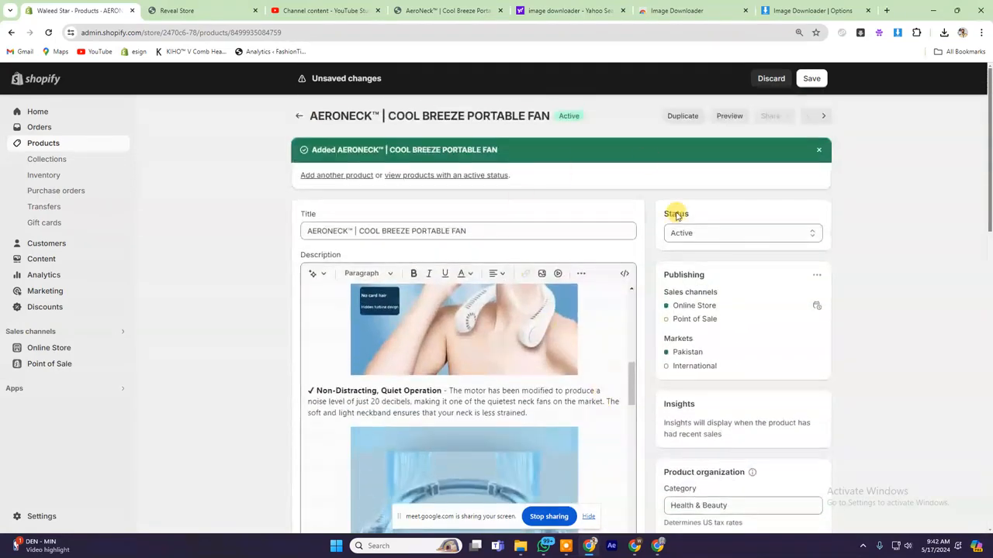
left_click(811, 79)
Open the store's Analytics dashboard and browse its reports
scroll(787, 230, "down", 4)
scroll(807, 233, "down", 10)
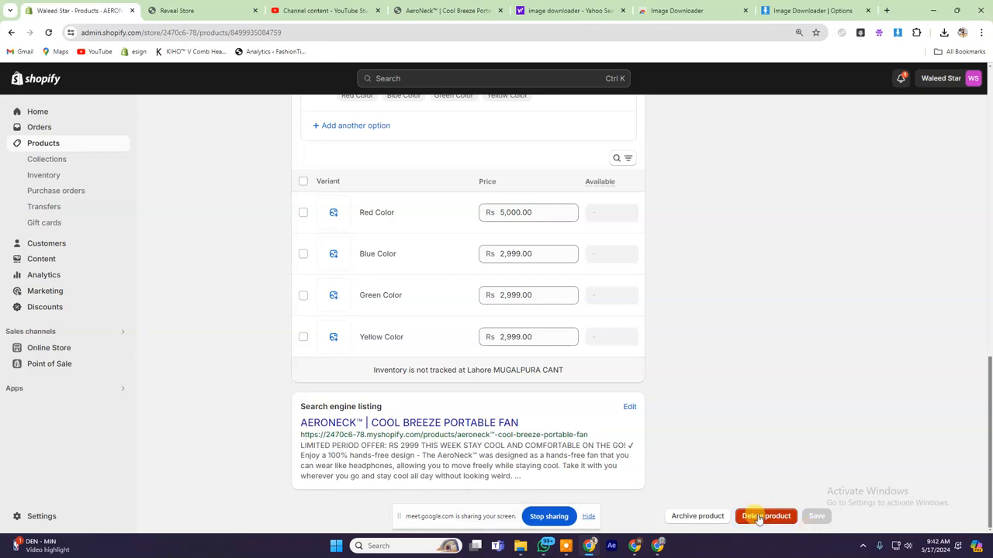
scroll(758, 518, "up", 10)
scroll(757, 511, "up", 2)
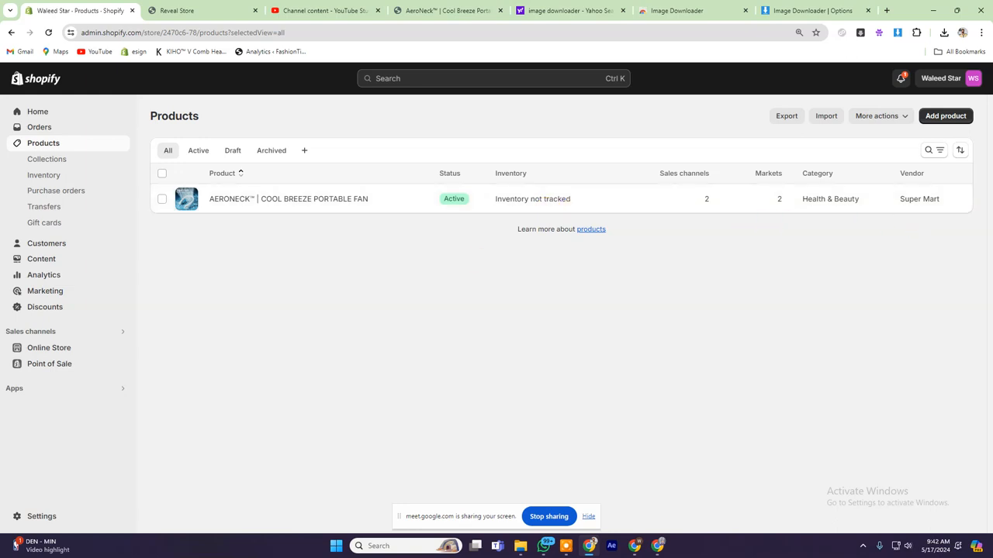
key("alt+Tab")
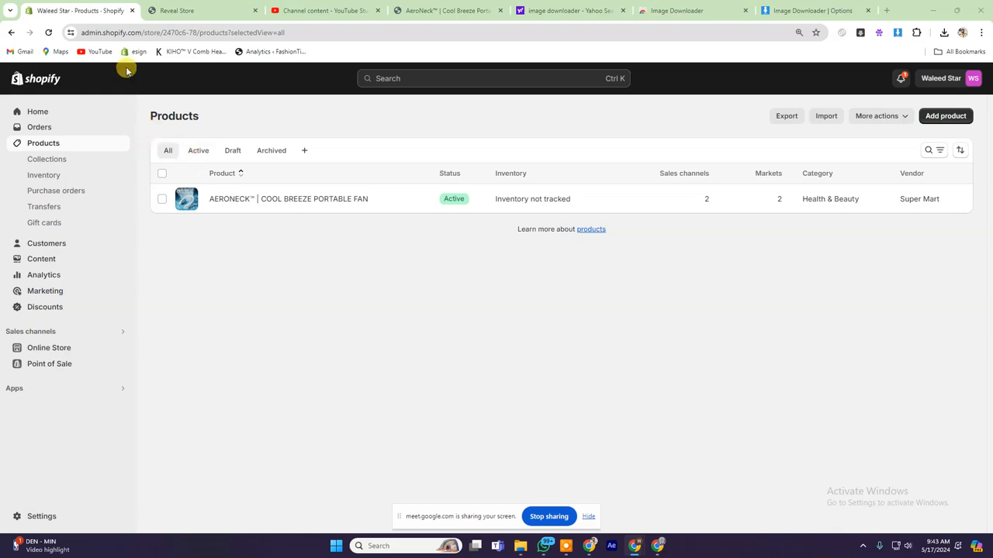
left_click(177, 12)
left_click(95, 9)
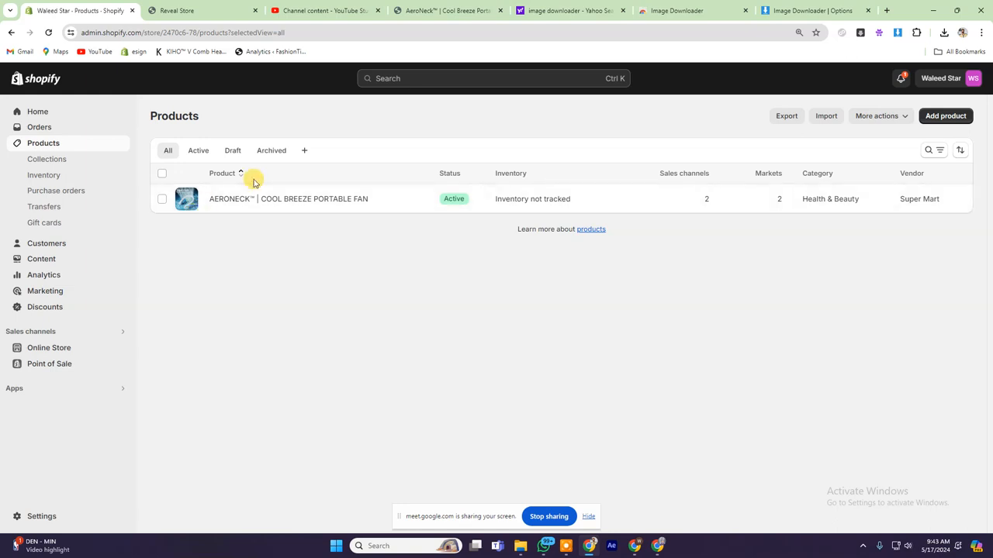
left_click(51, 272)
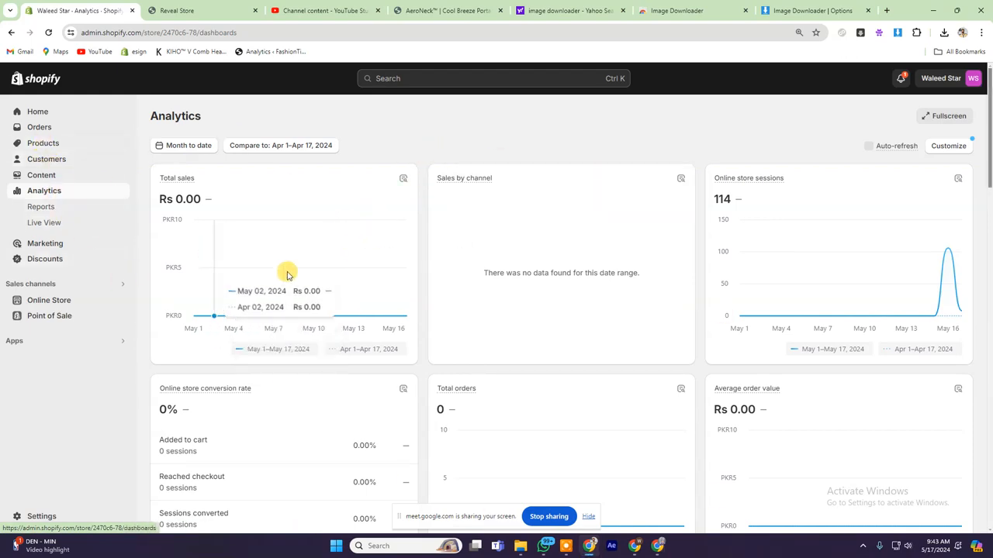
scroll(450, 388, "down", 10)
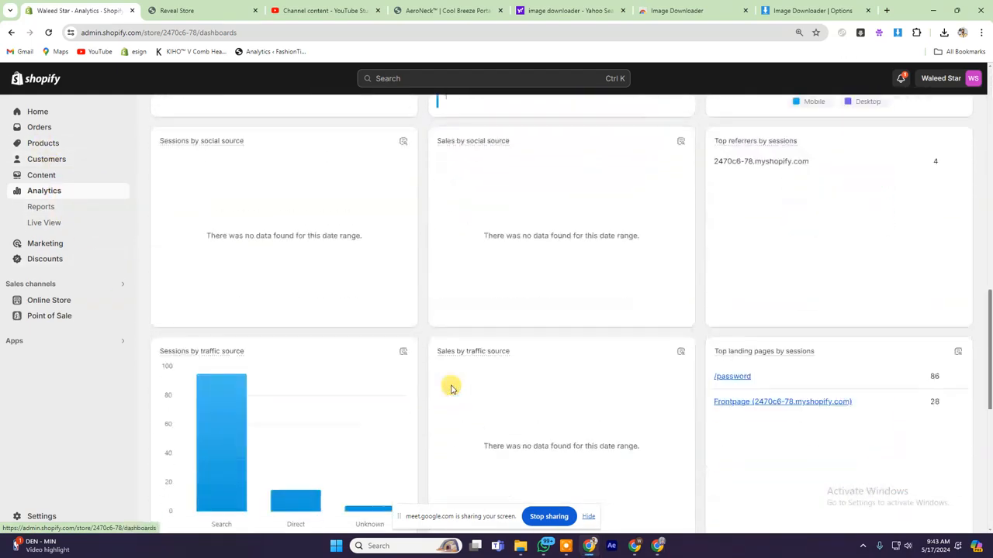
scroll(451, 388, "down", 3)
scroll(450, 387, "up", 10)
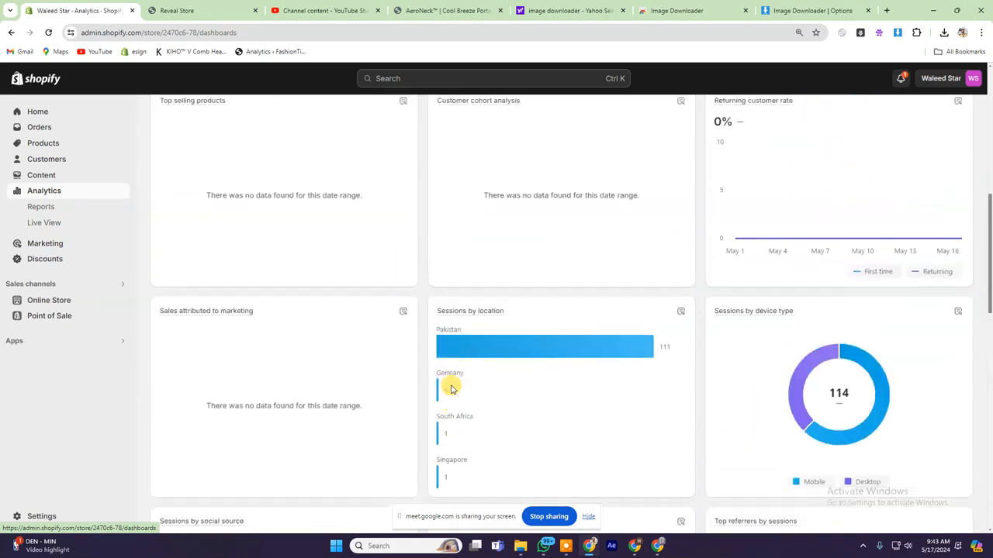
Open the Reveal Store admin in a new tab from the store switcher and go to its Analytics
left_click(947, 87)
right_click(863, 133)
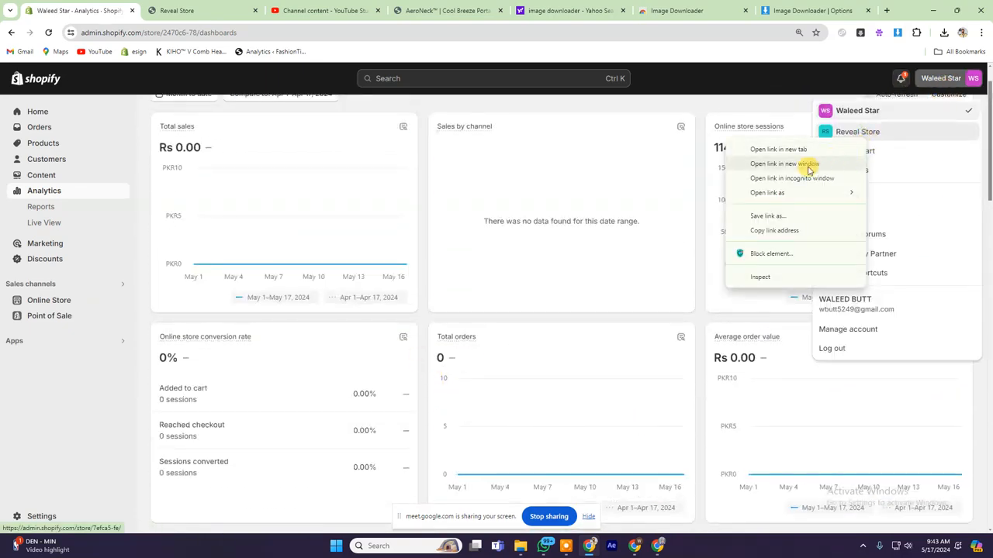
left_click(792, 150)
left_click(151, 9)
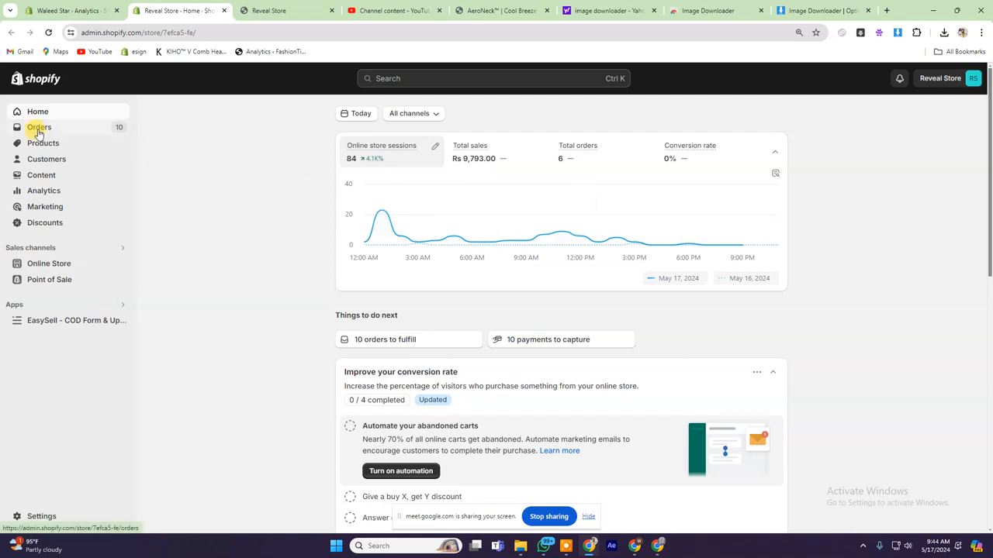
left_click(59, 186)
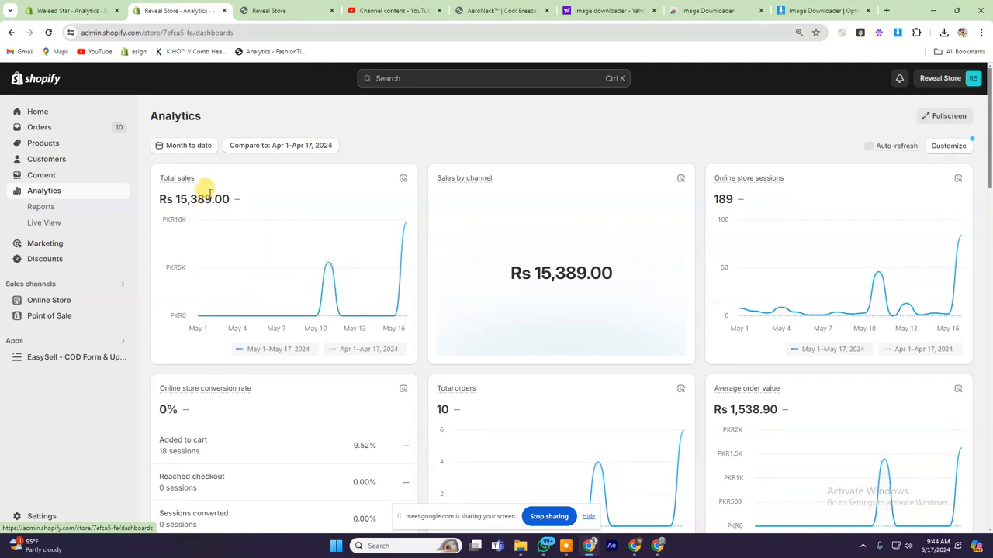
Examine the total sales, online store sessions and conversion rate figures on the Reveal Store dashboard
left_click_drag(210, 199, 175, 191)
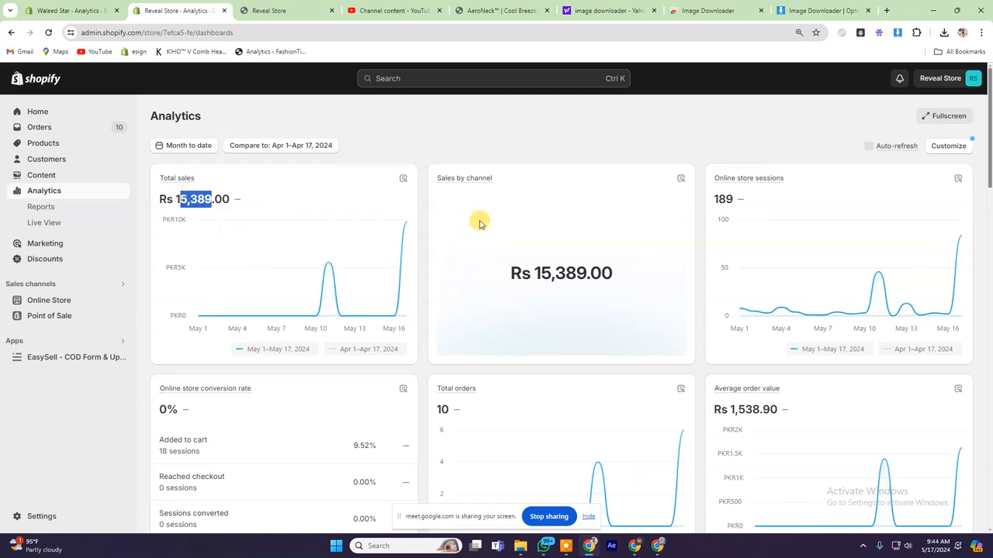
mouse_move(749, 196)
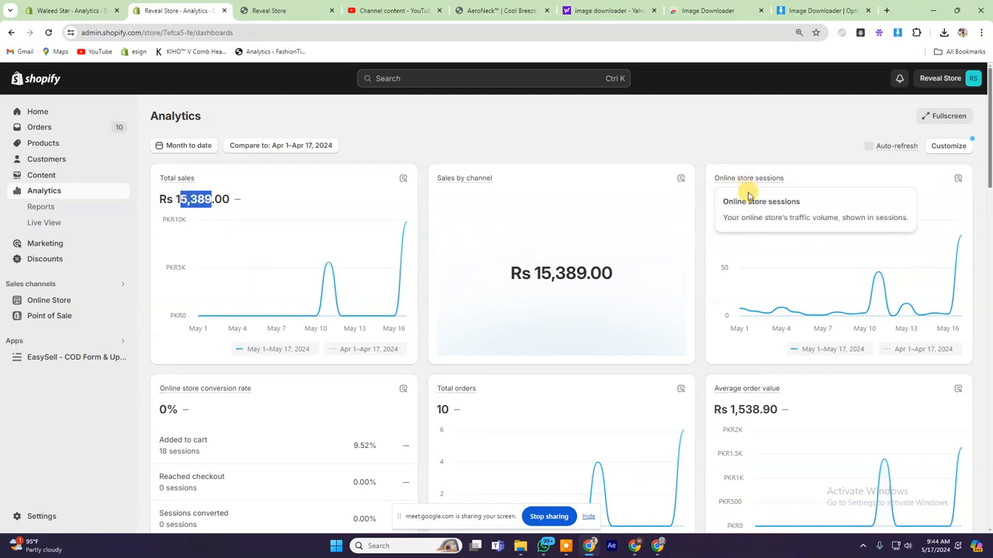
left_click_drag(734, 200, 714, 199)
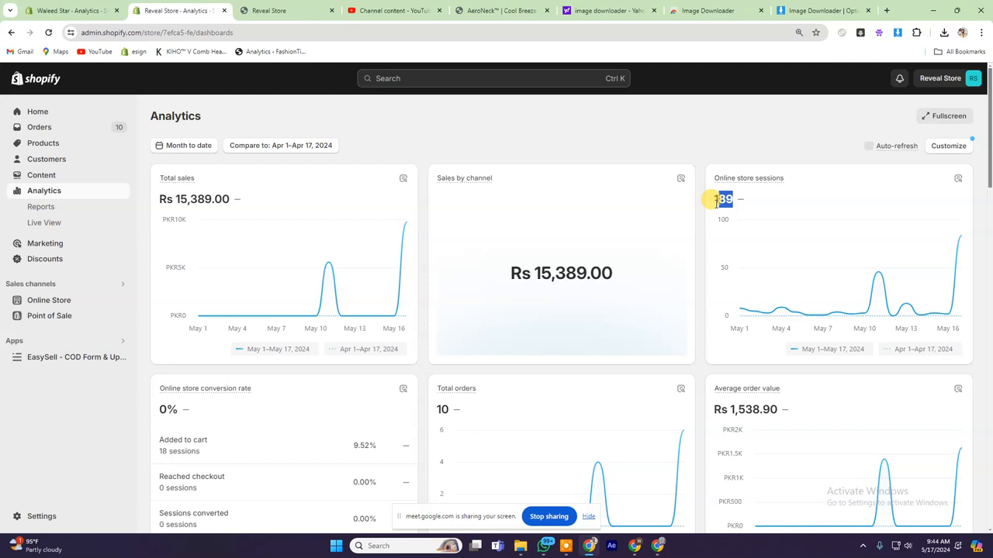
left_click(756, 151)
double_click(729, 200)
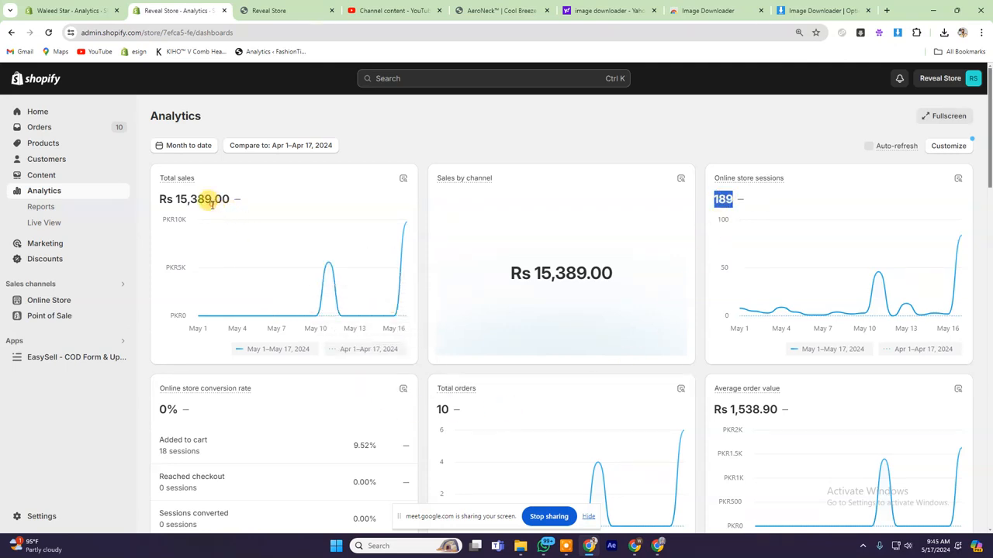
left_click_drag(211, 199, 178, 201)
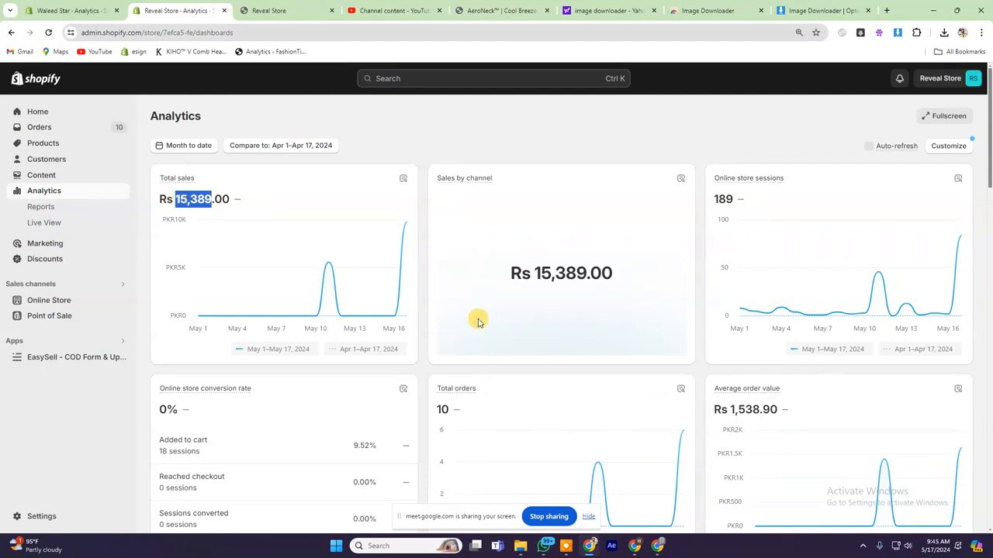
scroll(692, 203, "down", 2)
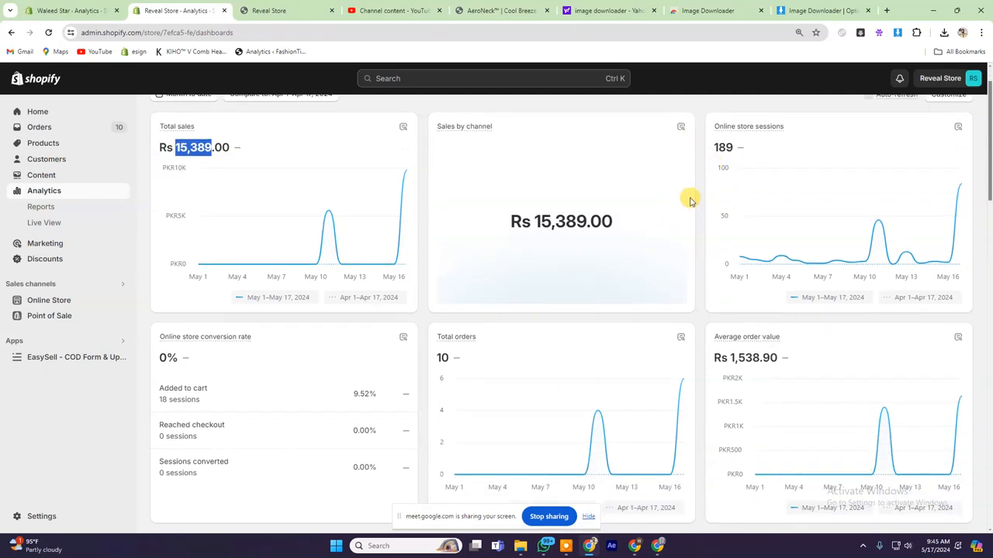
scroll(318, 318, "down", 1)
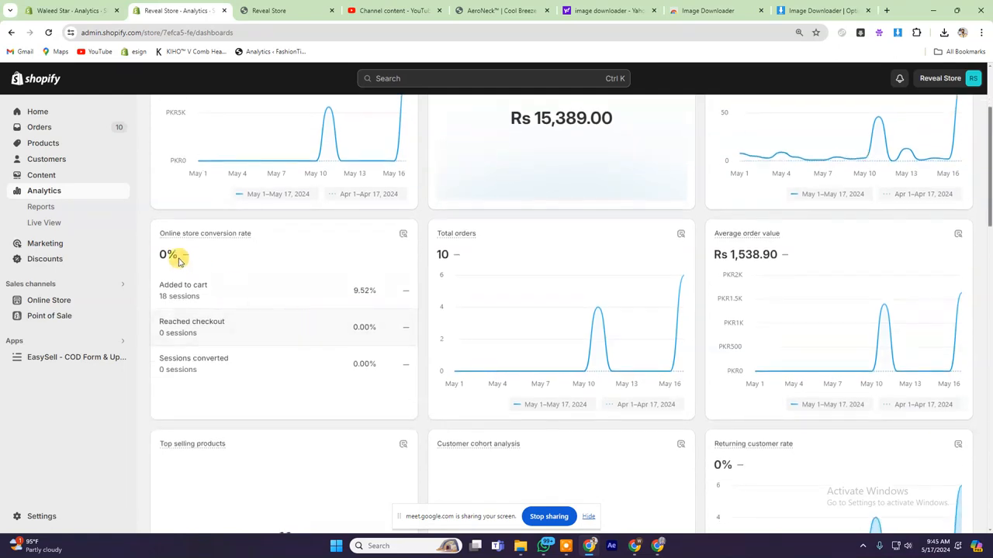
mouse_move(222, 235)
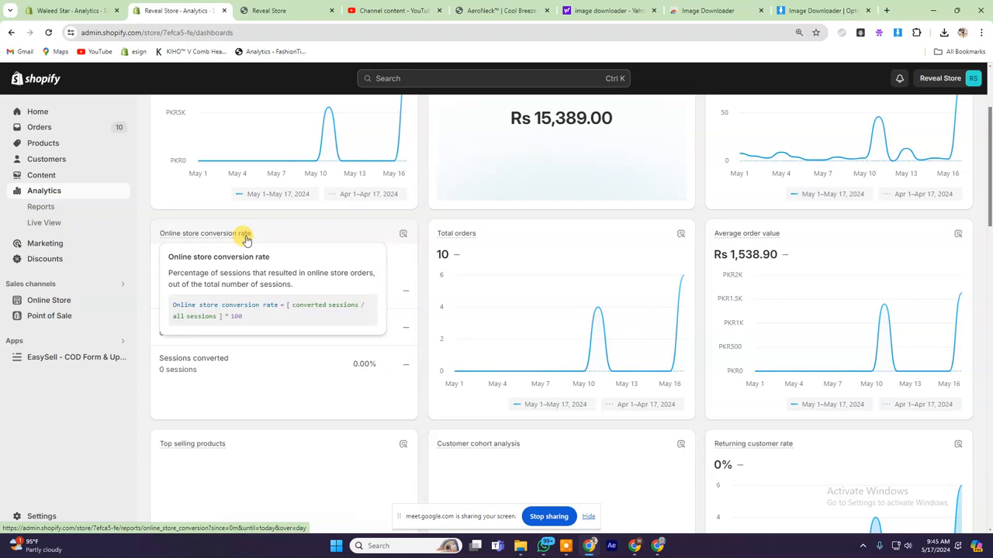
scroll(760, 306, "up", 2)
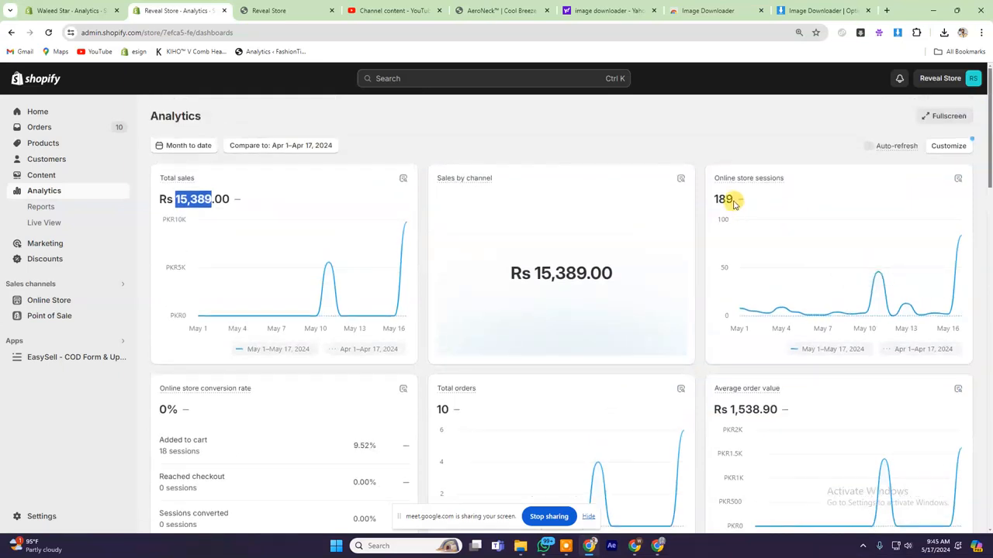
left_click_drag(733, 203, 717, 198)
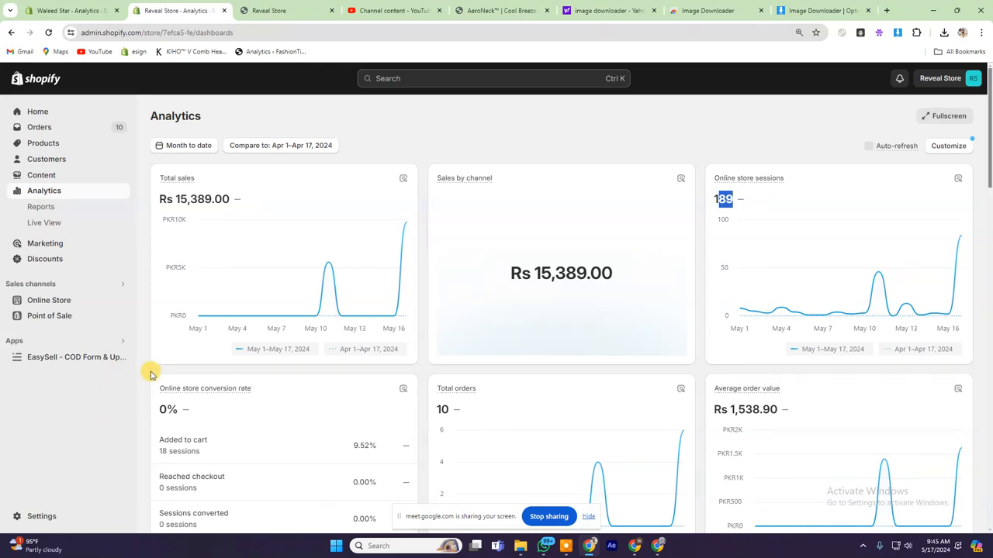
mouse_move(246, 411)
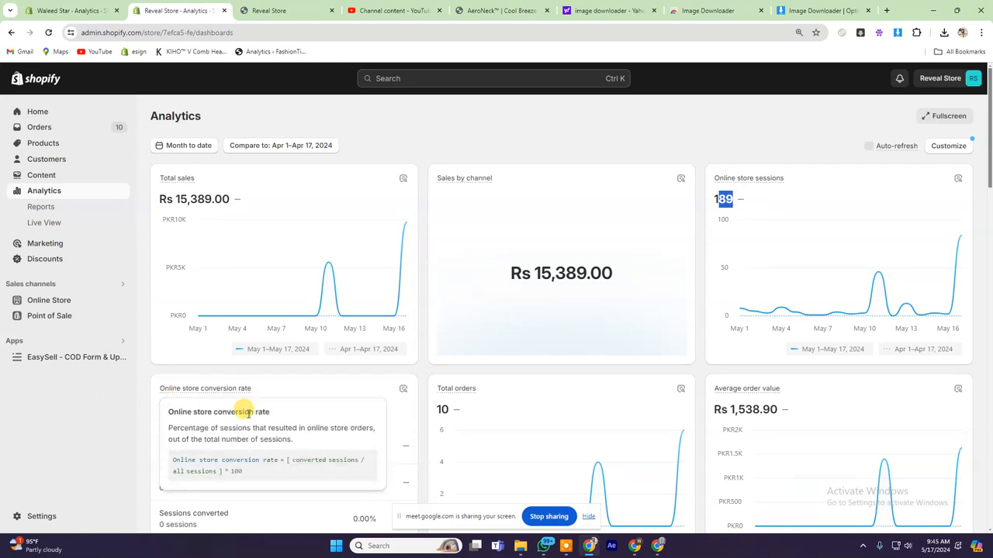
scroll(246, 452, "down", 1)
scroll(243, 454, "down", 2)
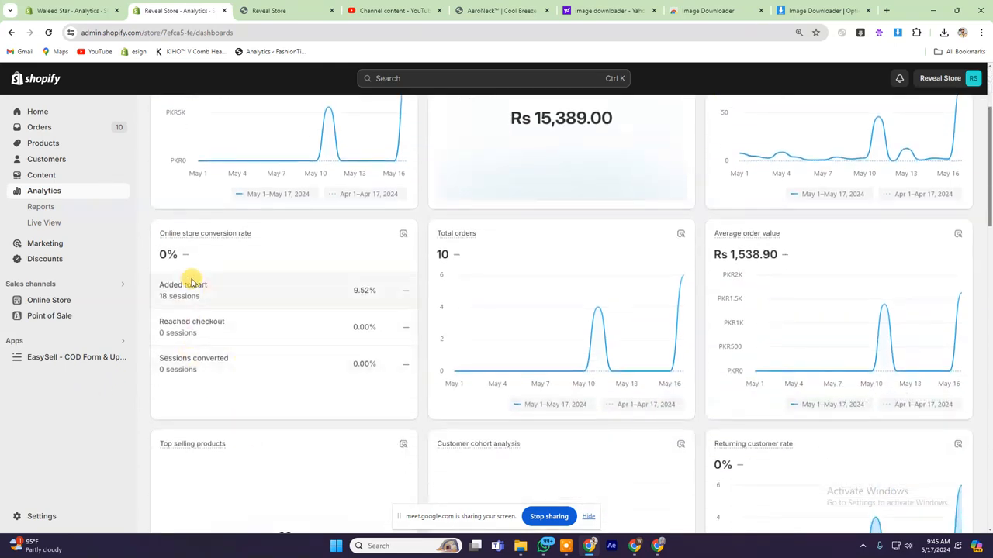
left_click_drag(177, 254, 156, 255)
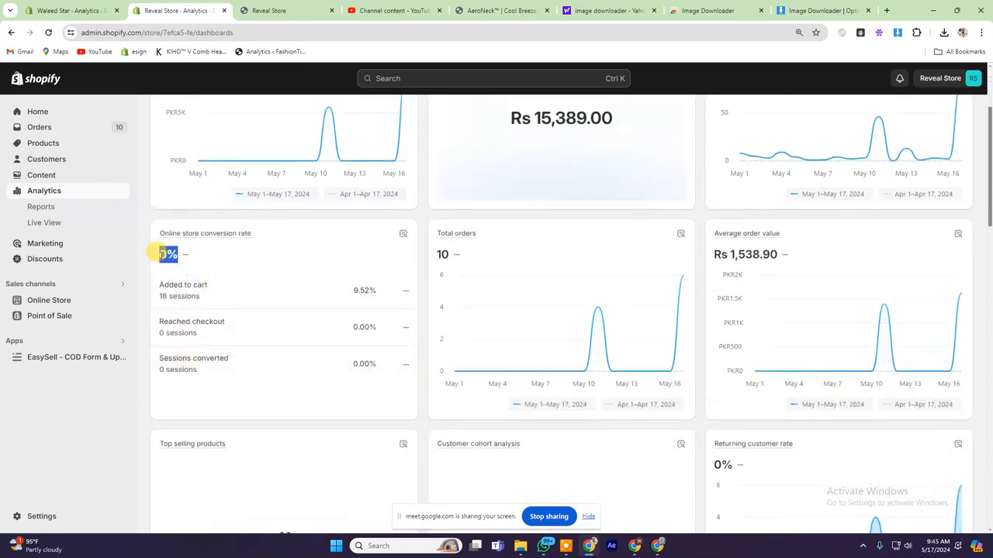
left_click(192, 259)
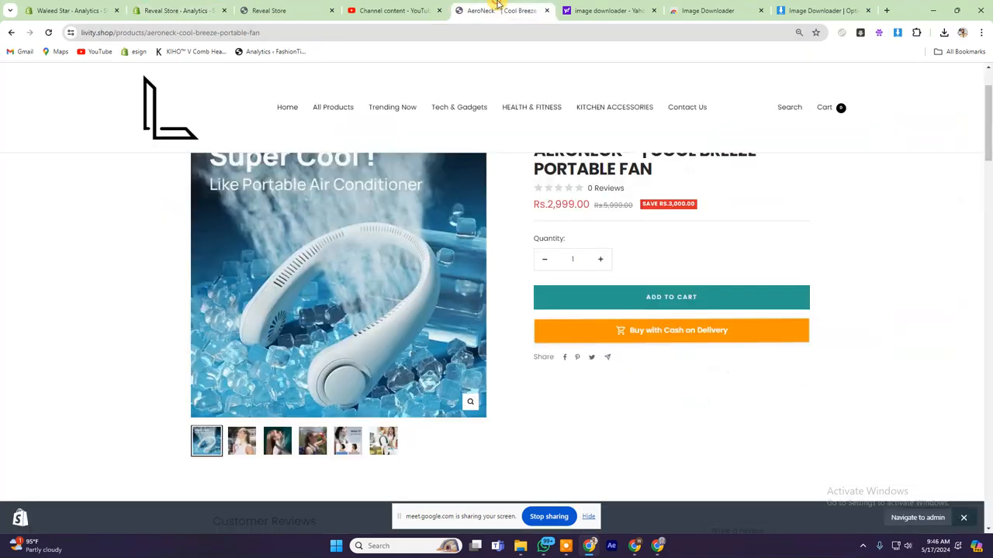
Open the Buy with Cash on Delivery order form on the livity.shop product page
left_click(497, 10)
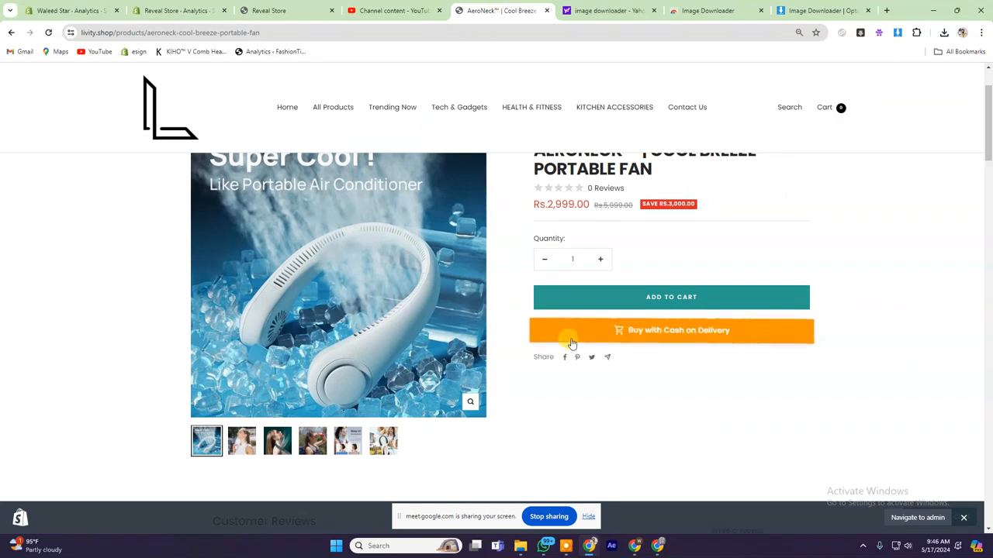
left_click(669, 339)
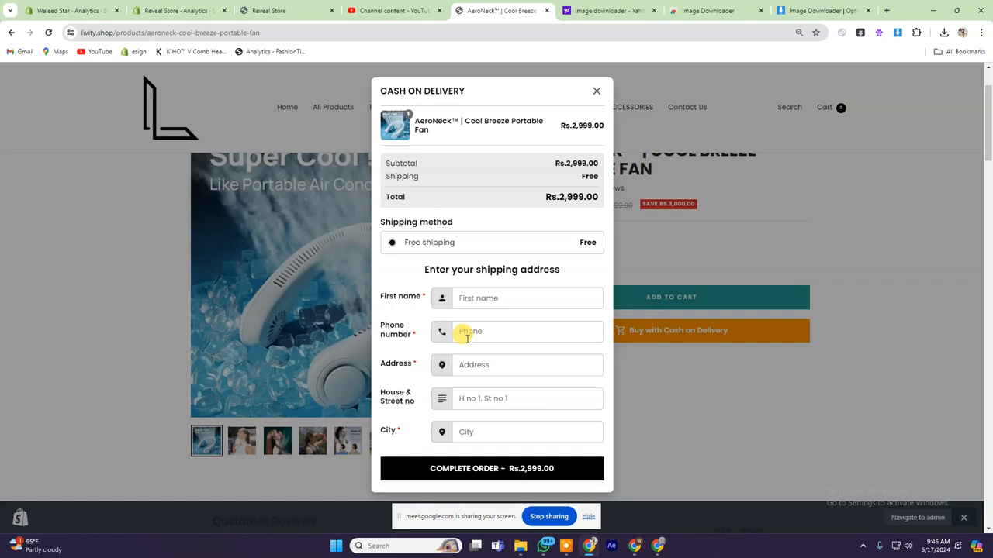
Close the Cash on Delivery order form and return to the Reveal Store Analytics dashboard
left_click(595, 92)
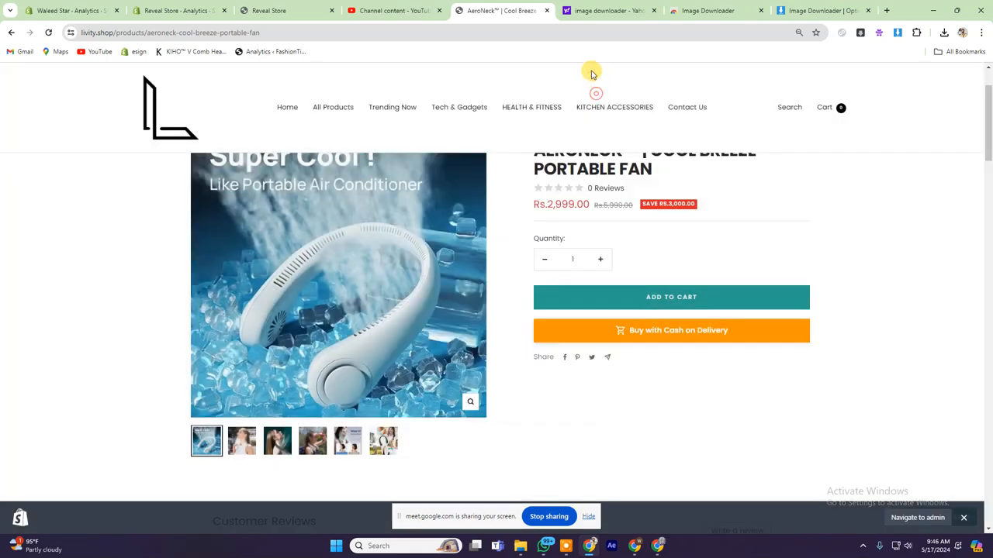
left_click(190, 10)
mouse_move(215, 250)
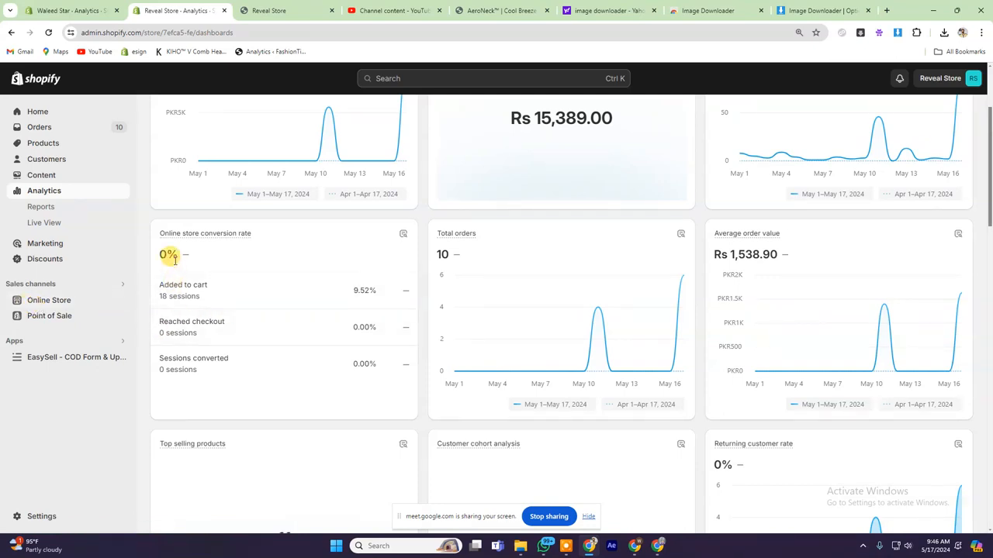
Examine the conversion rate, average order value, top selling products, returning customer rate and sessions by location reports
scroll(232, 271, "down", 2)
scroll(235, 255, "up", 1)
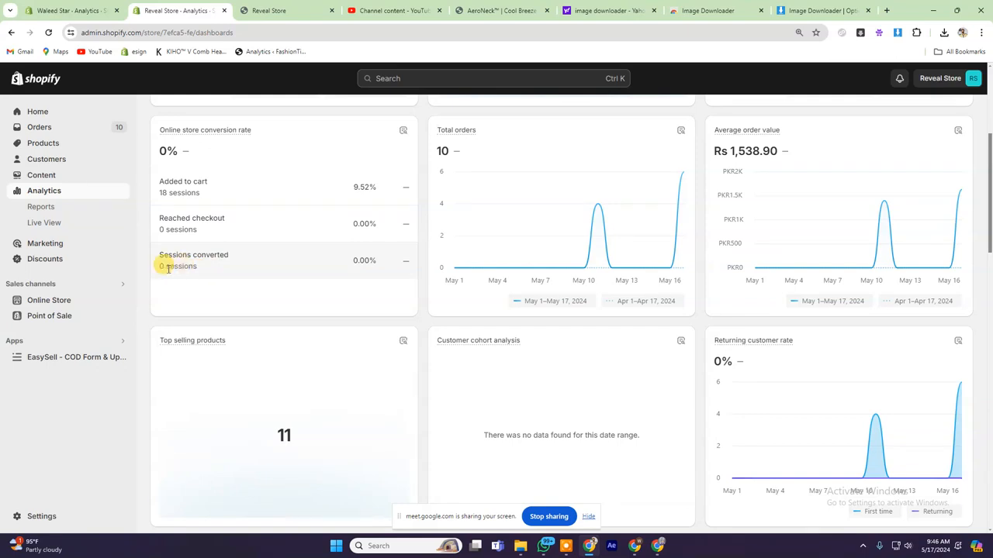
scroll(334, 292, "down", 3)
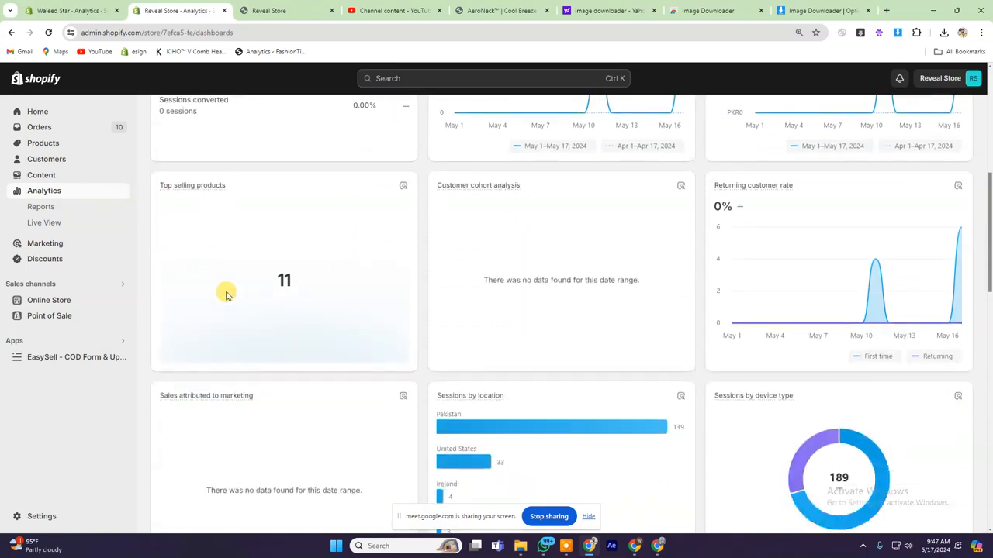
scroll(336, 260, "down", 3)
scroll(336, 261, "up", 4)
scroll(336, 261, "up", 2)
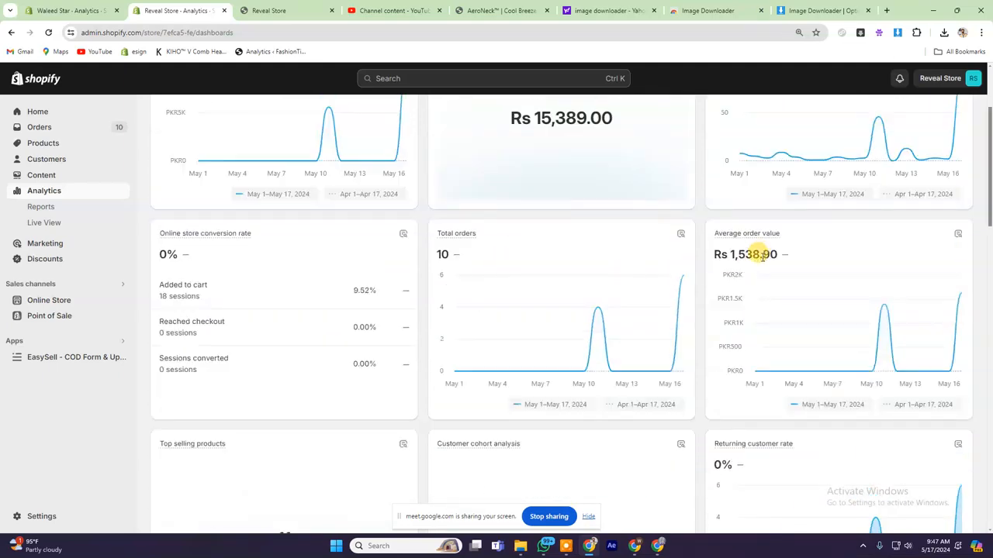
left_click_drag(762, 257, 732, 263)
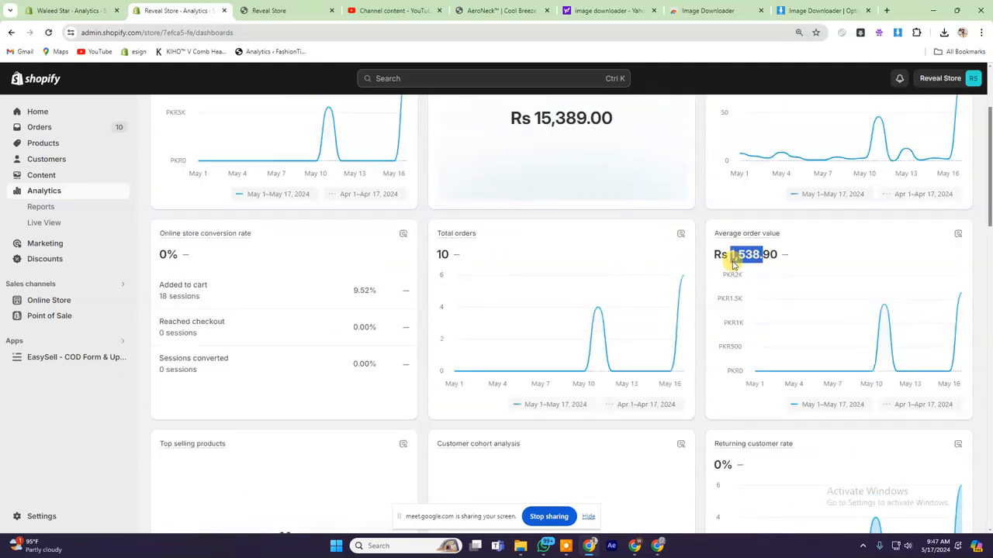
scroll(733, 263, "down", 3)
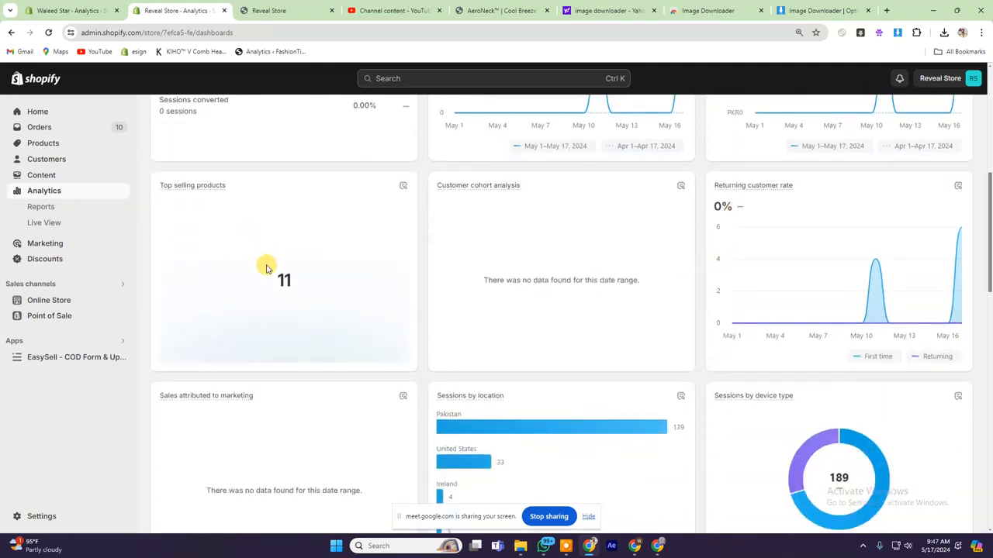
double_click(285, 281)
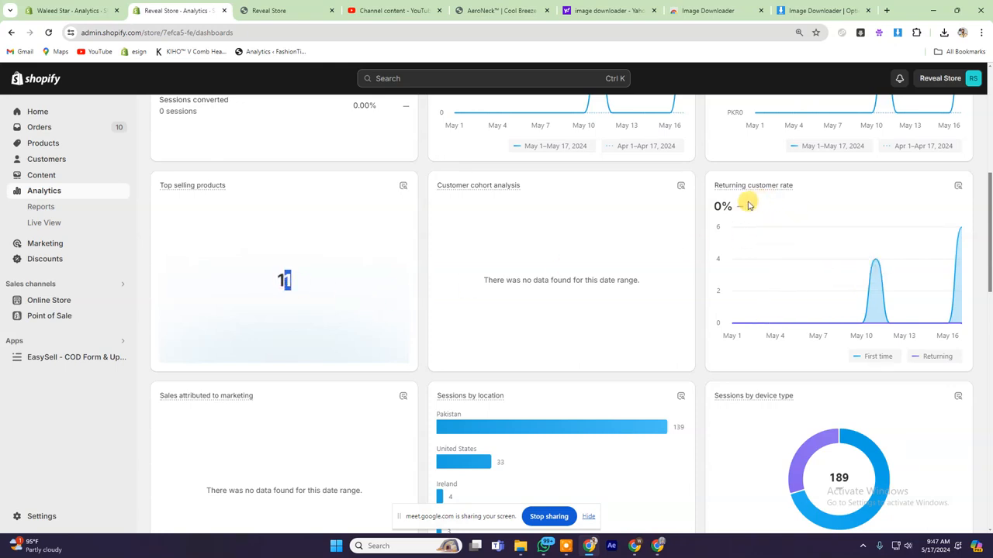
left_click_drag(732, 206, 717, 205)
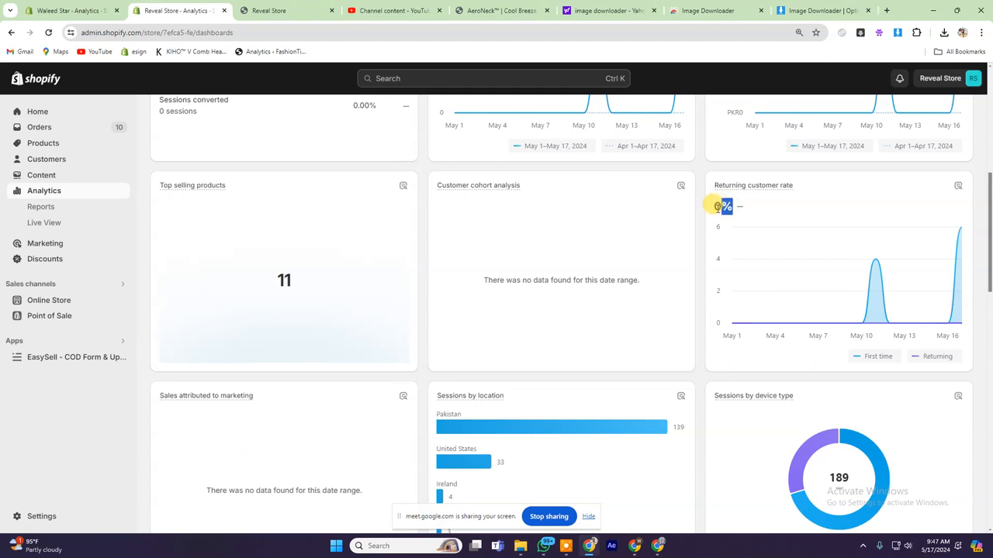
scroll(531, 322, "down", 1)
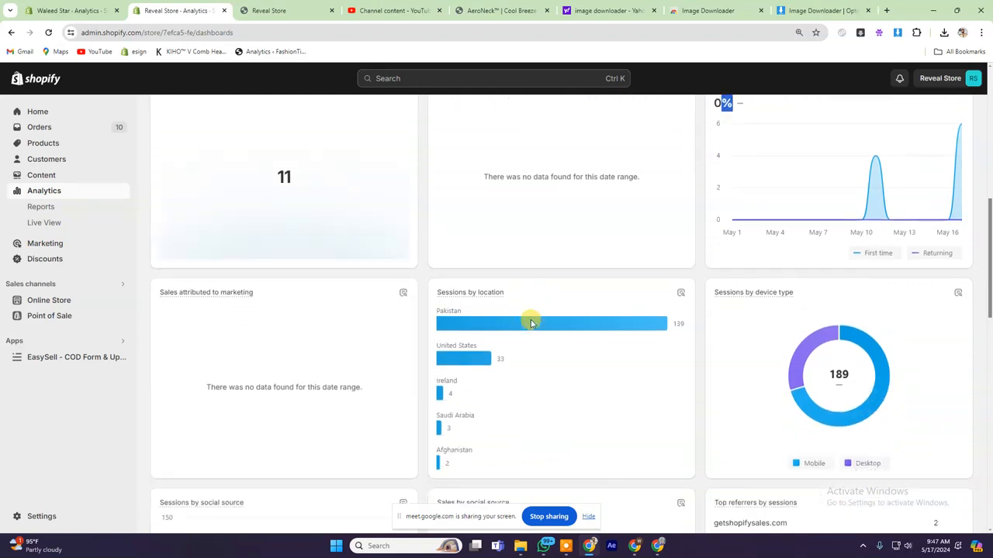
scroll(479, 372, "down", 1)
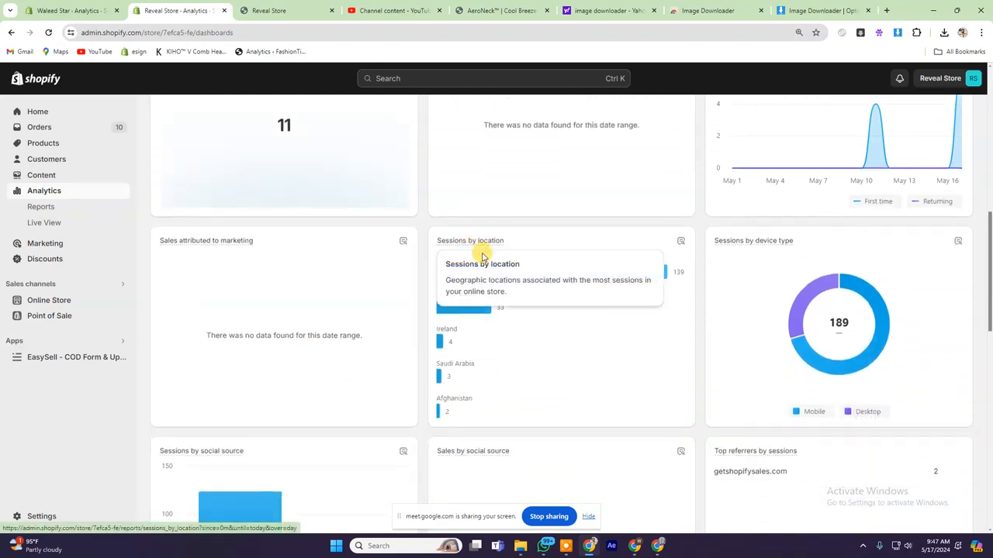
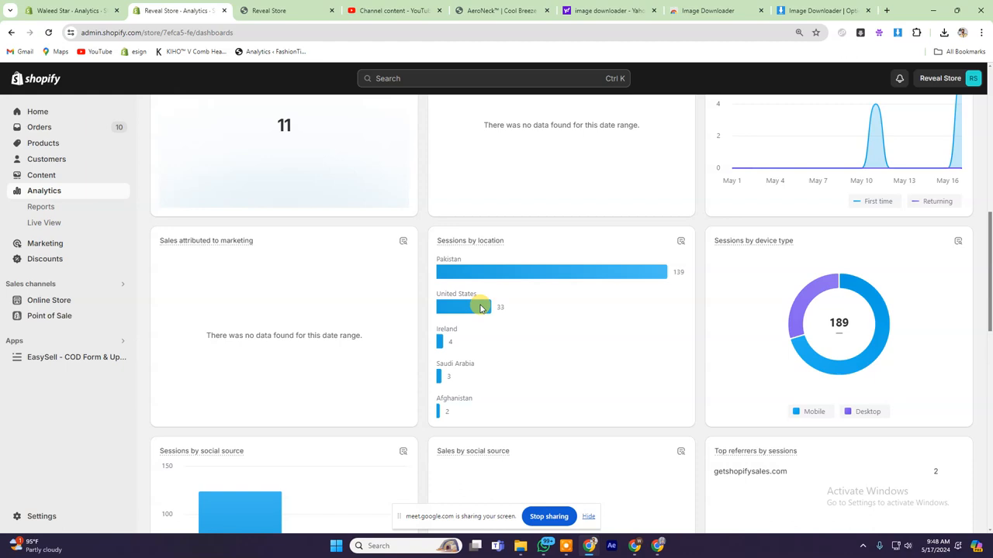
Open the 2 in 1 Electric Face Hair Remover product in Reveal Store and select its search engine listing title
left_click(56, 143)
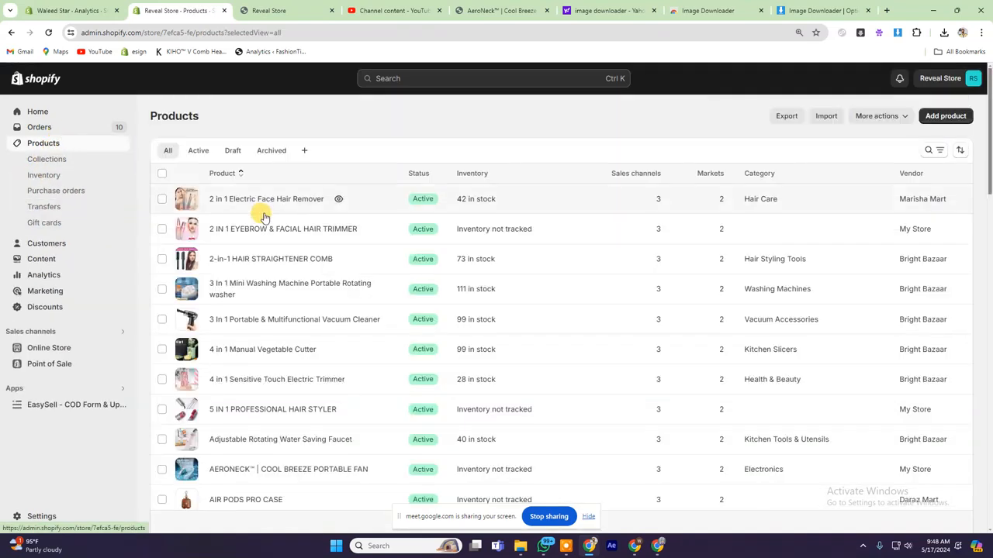
left_click(276, 200)
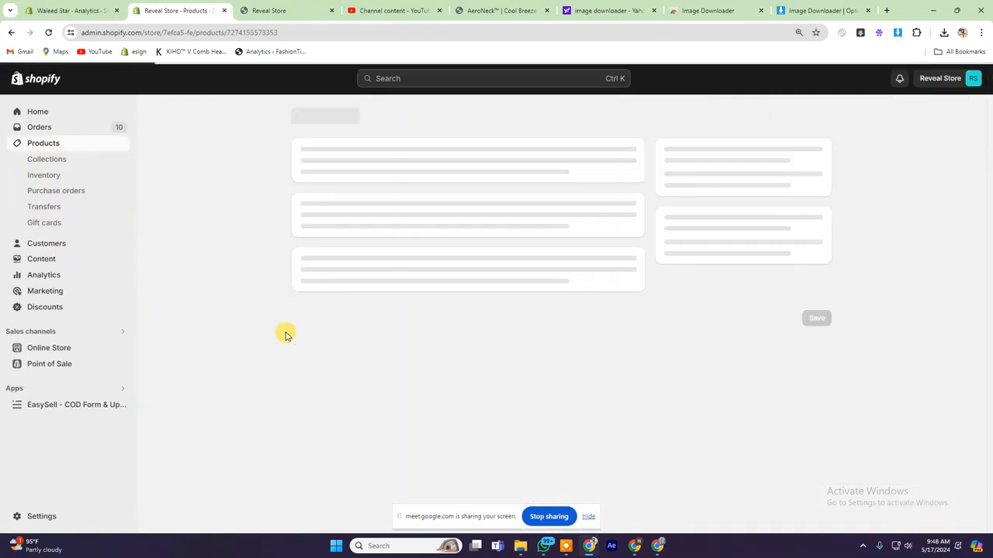
scroll(285, 334, "down", 15)
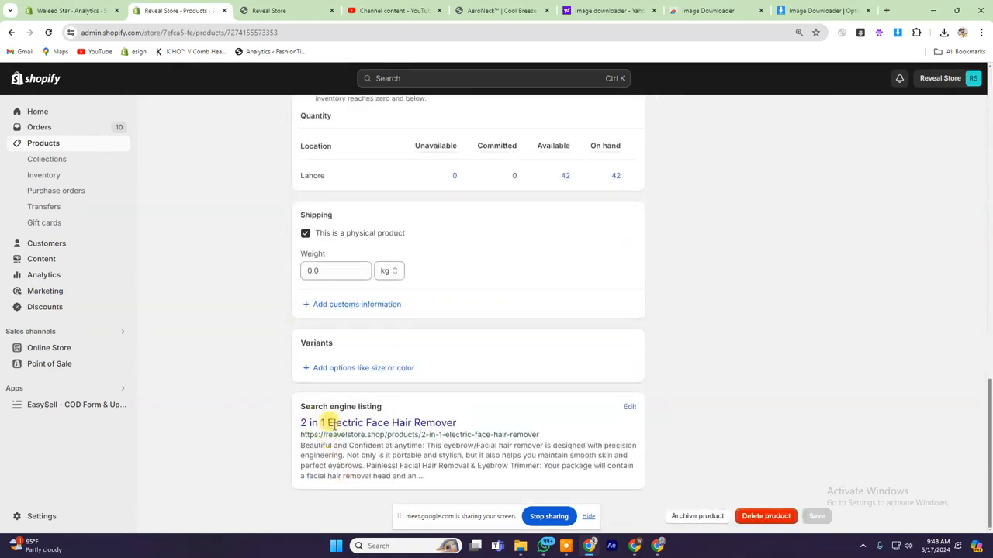
left_click_drag(462, 424, 240, 432)
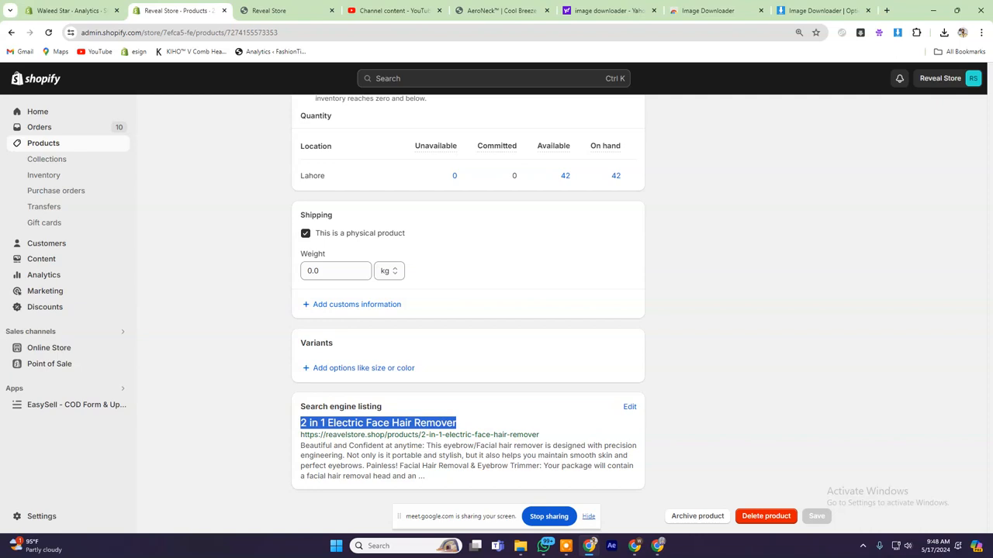
Examine the Reveal Store collections list and the analytics dashboard's social, traffic source, landing page and device reports
left_click(80, 164)
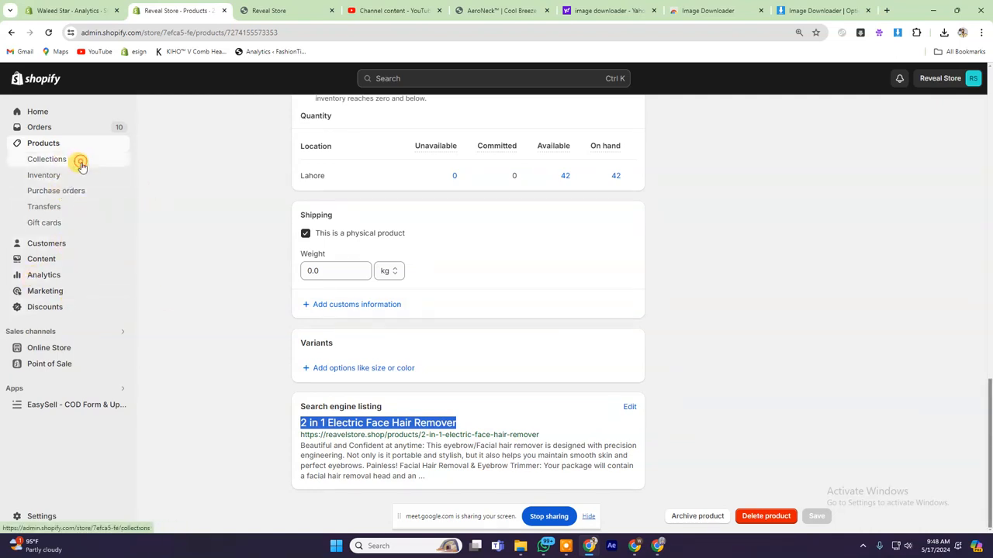
left_click(50, 274)
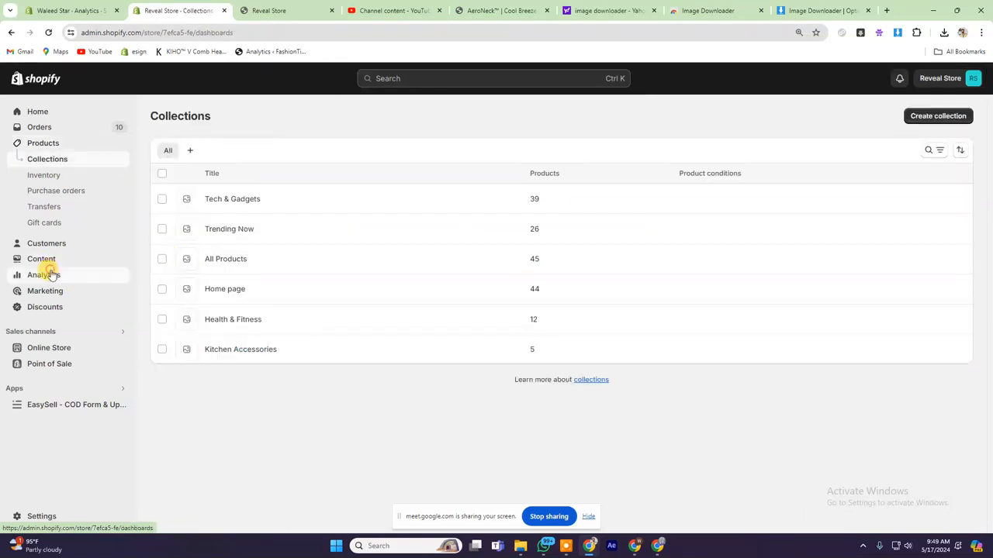
scroll(432, 341, "down", 8)
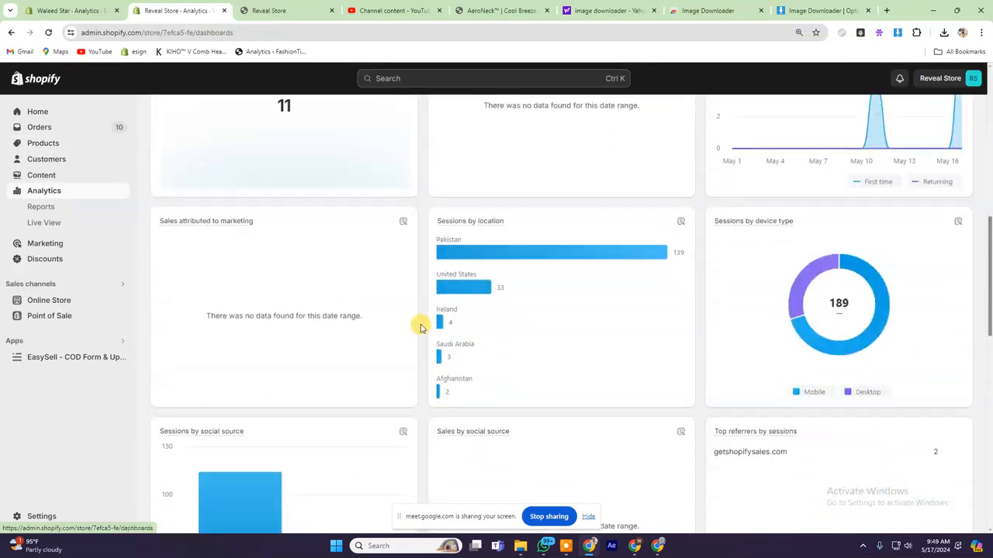
scroll(420, 327, "down", 2)
scroll(419, 349, "down", 2)
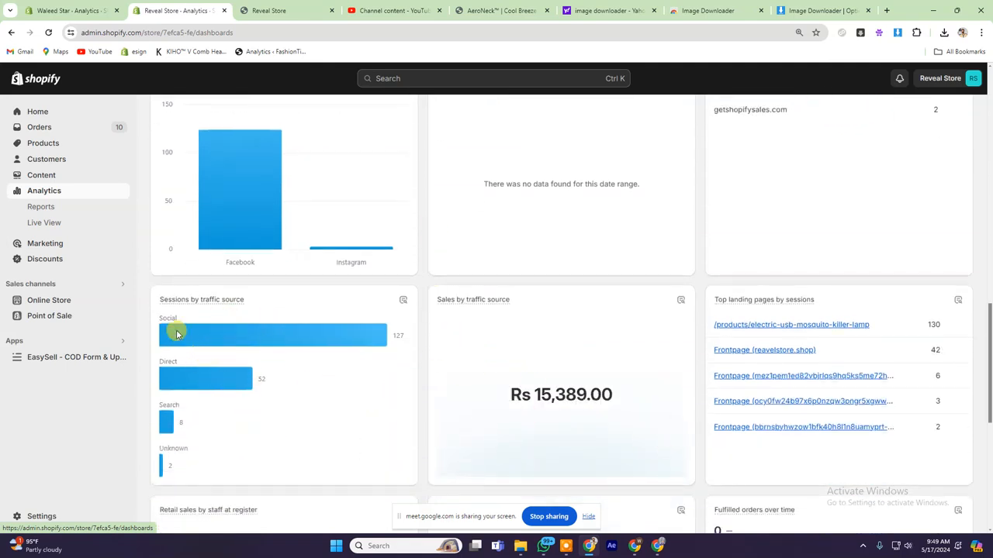
scroll(355, 355, "down", 4)
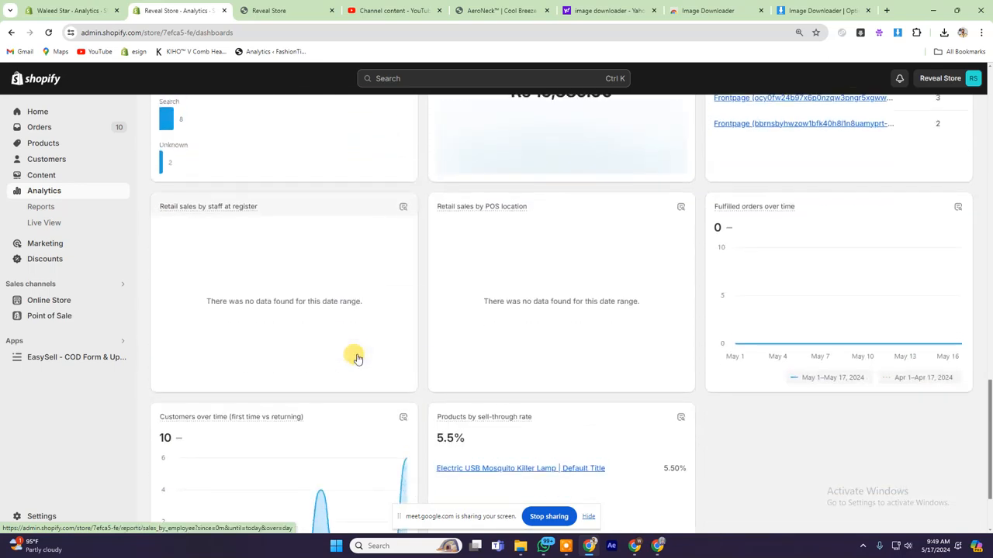
scroll(357, 358, "up", 7)
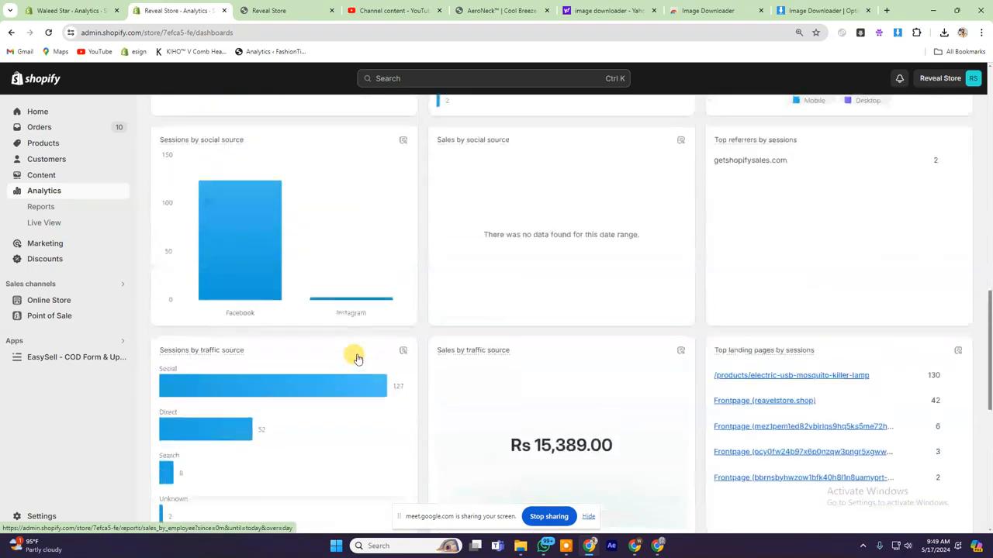
scroll(357, 359, "up", 3)
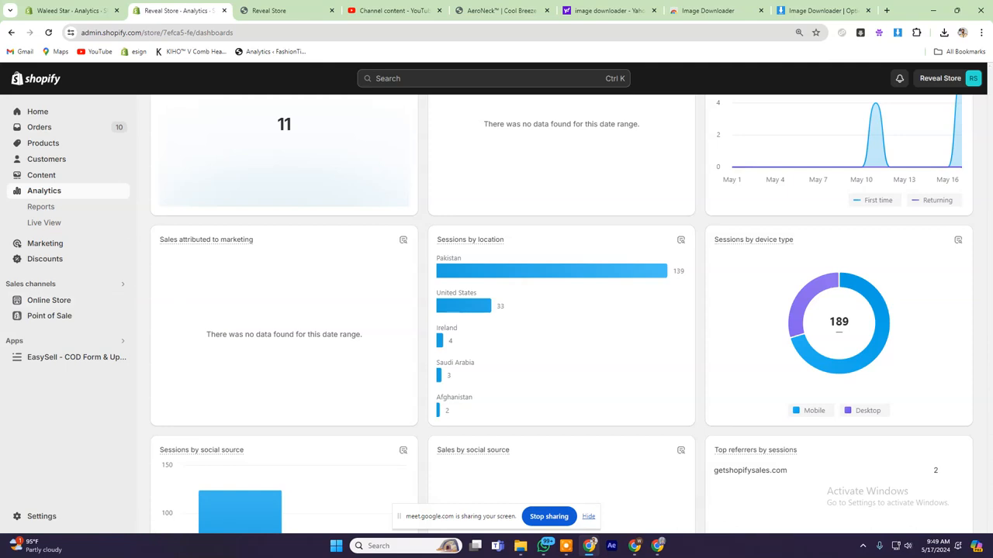
left_click(802, 415)
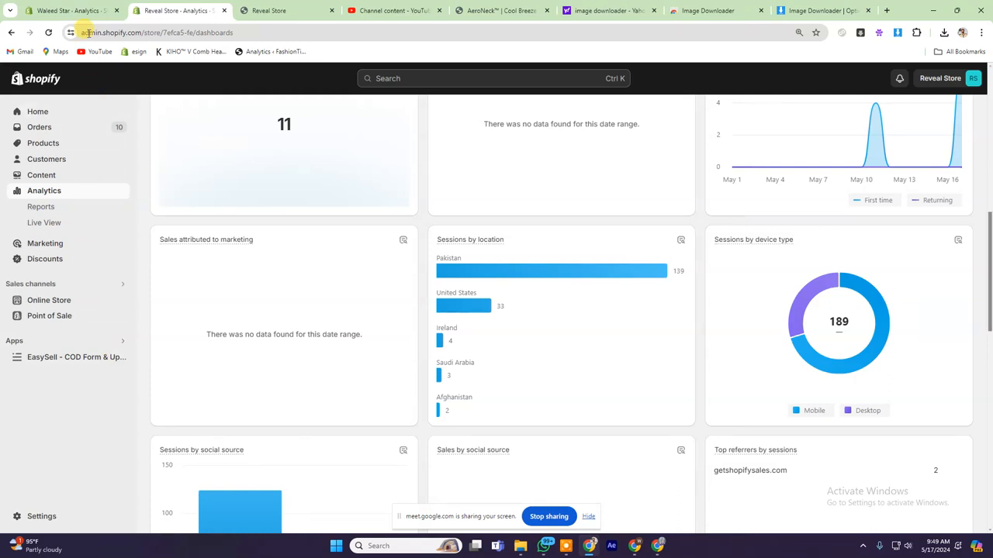
Switch to the Waleed Star store admin and open its online storefront from the themes page
left_click(87, 6)
left_click(147, 4)
left_click(96, 4)
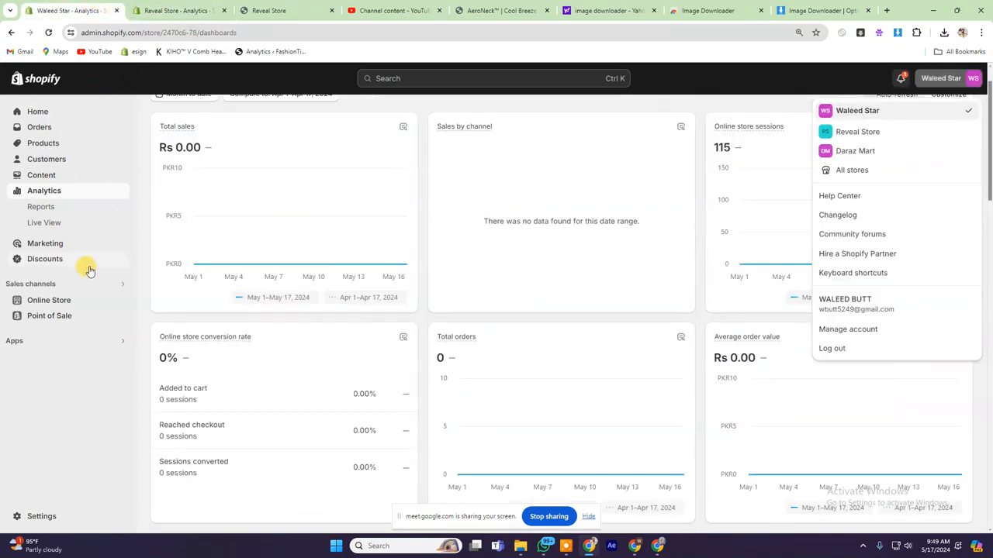
left_click(58, 304)
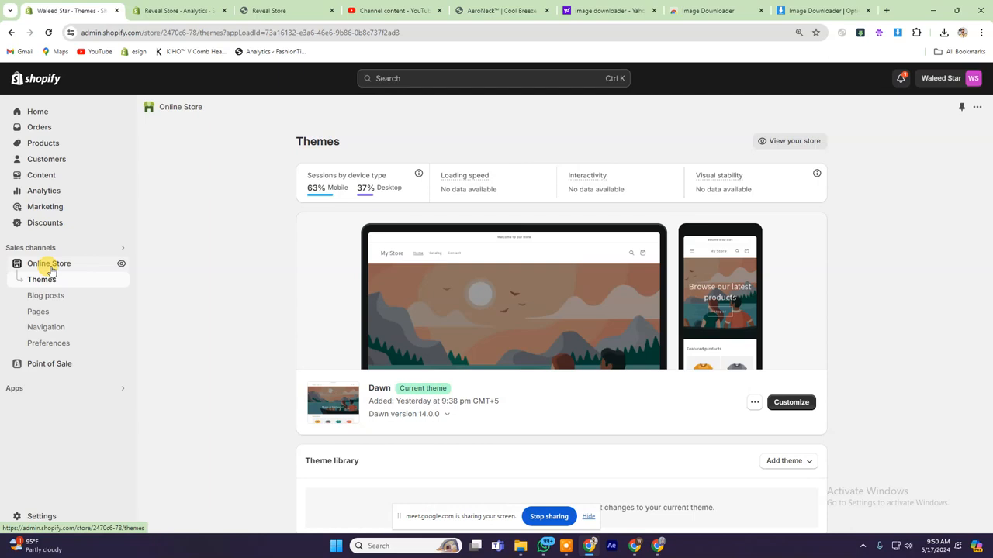
left_click(122, 264)
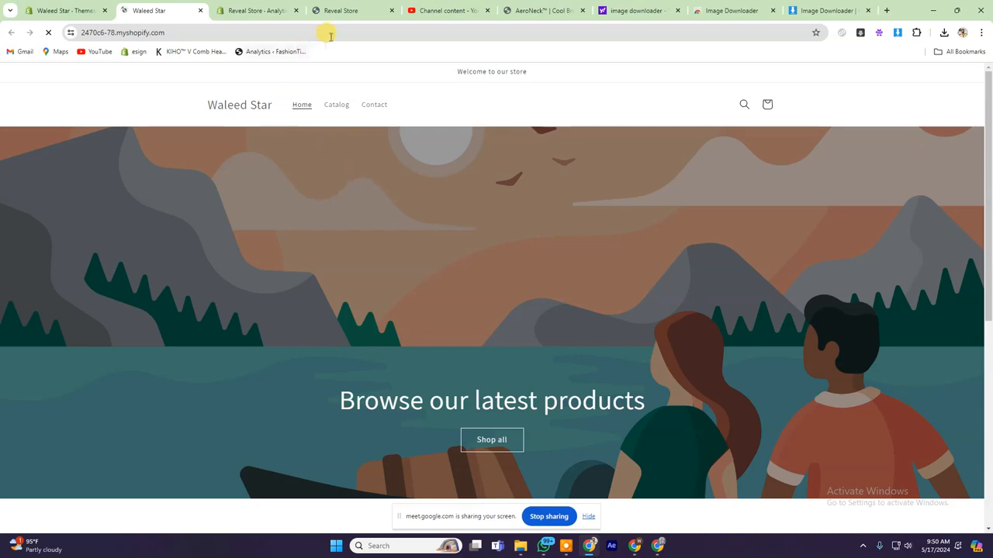
Close the Reveal Store storefront tab and zoom the livity.shop AeroNeck product page to 110%
left_click(332, 10)
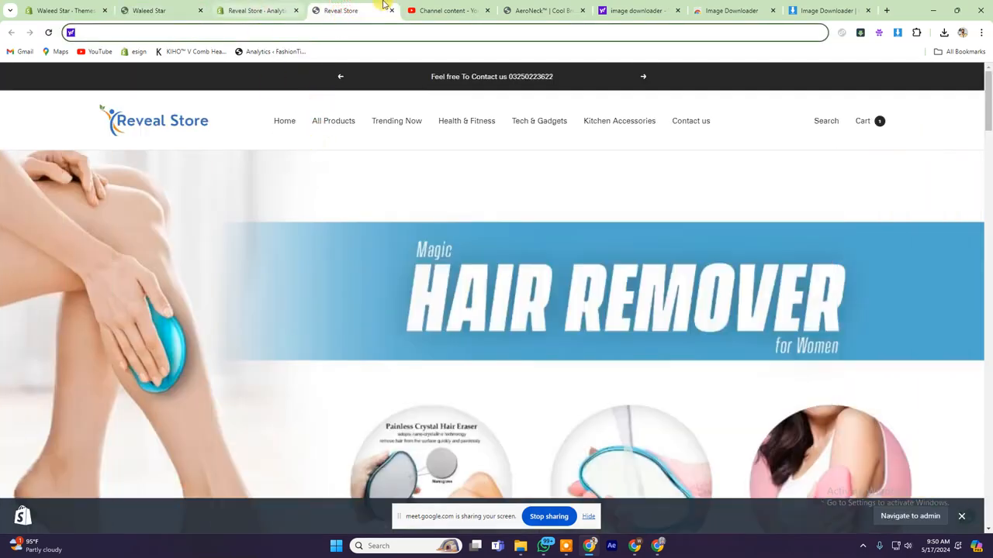
left_click(555, 10)
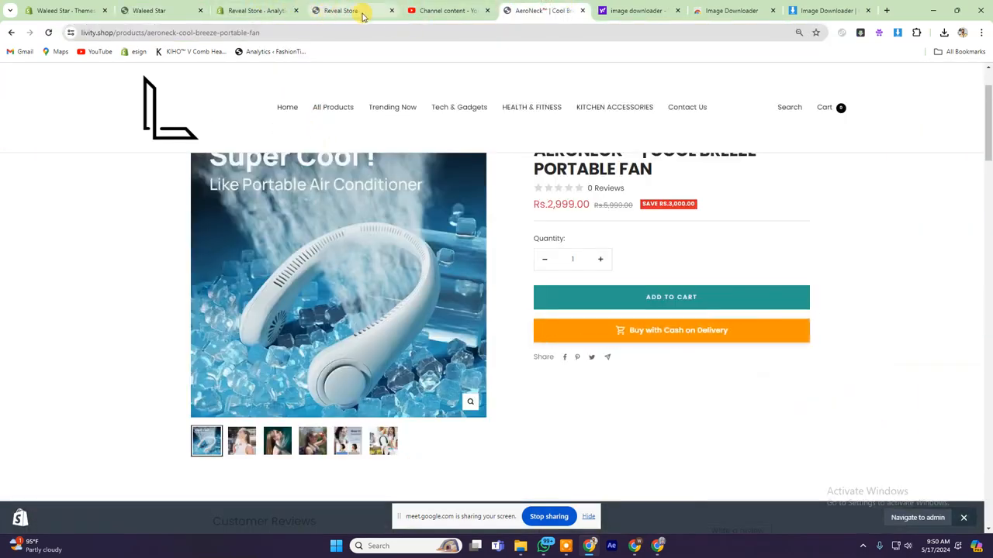
left_click(391, 10)
scroll(434, 192, "up", 2)
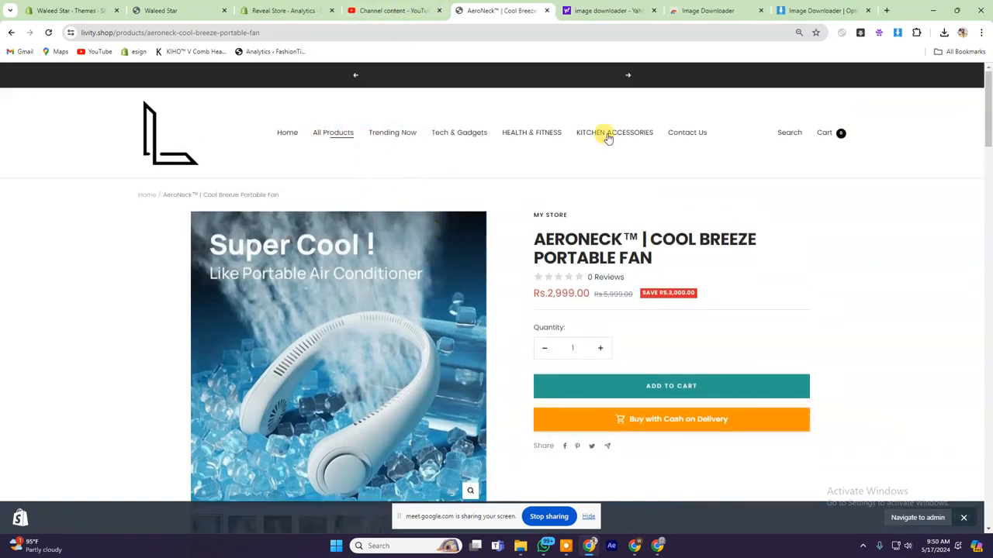
left_click(981, 32)
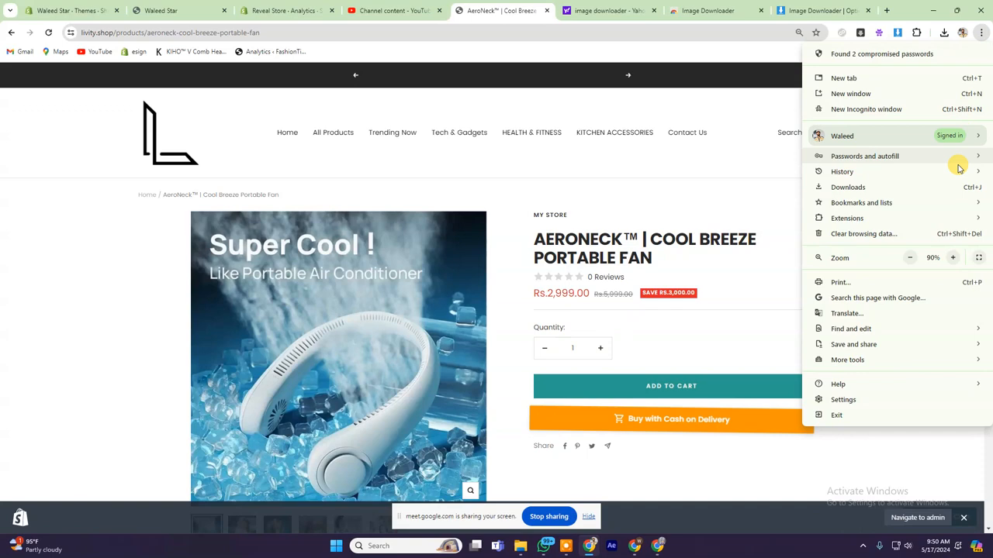
left_click(952, 257)
left_click(952, 257)
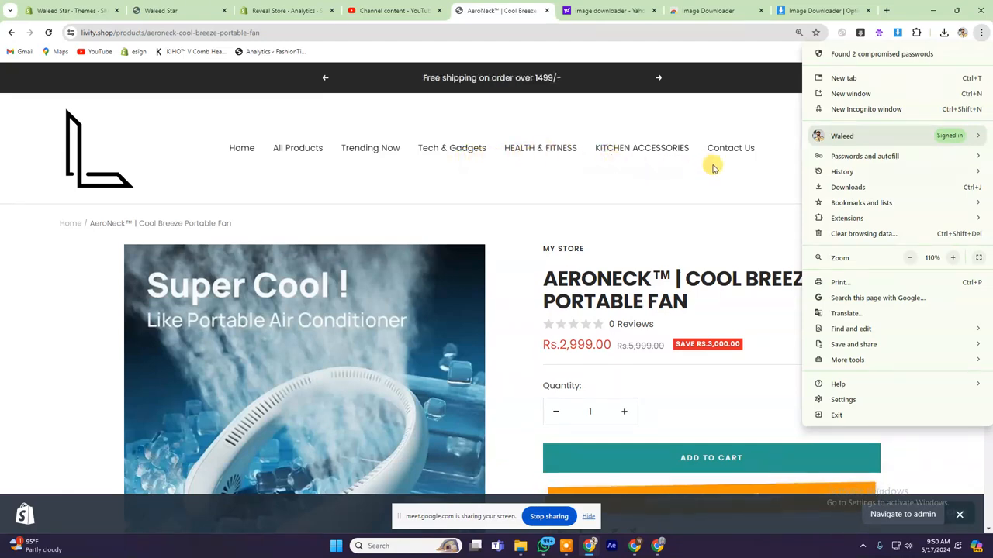
Create a manual collection titled Trending Now in the Waleed Star store
left_click(203, 10)
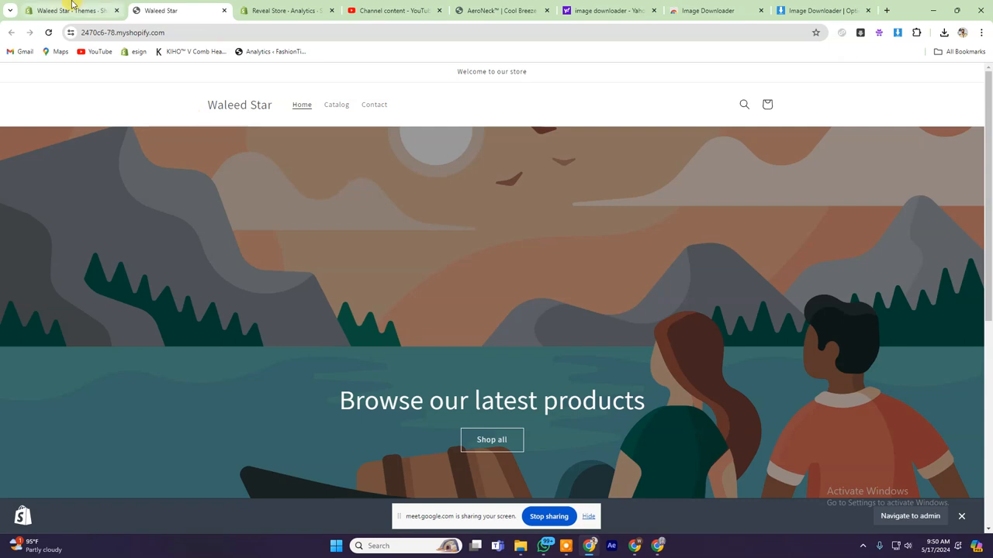
left_click(72, 10)
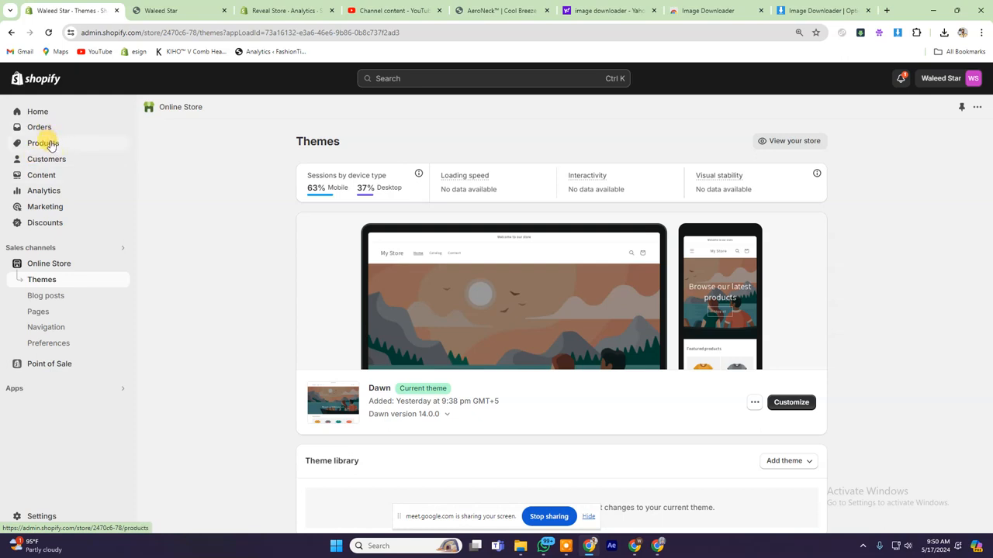
left_click(49, 145)
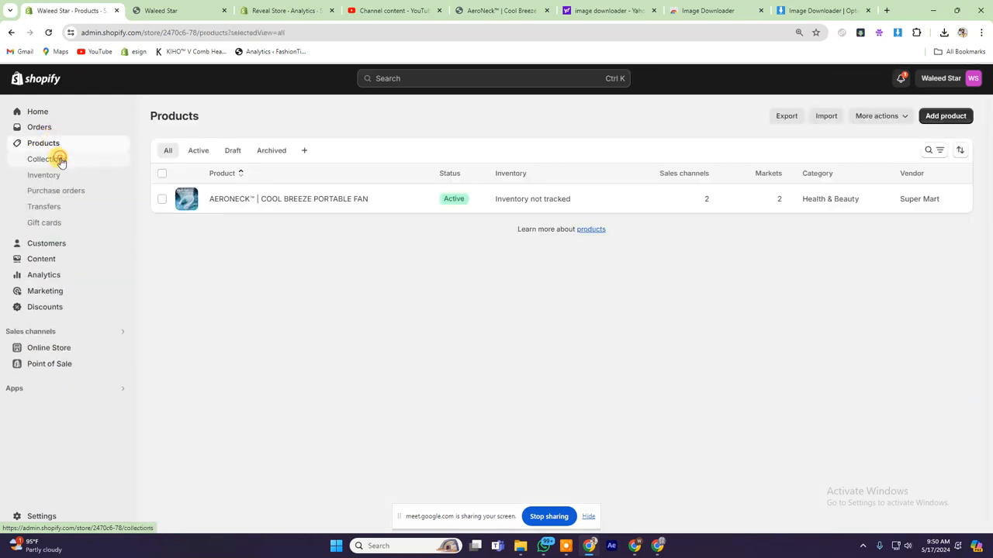
left_click(62, 160)
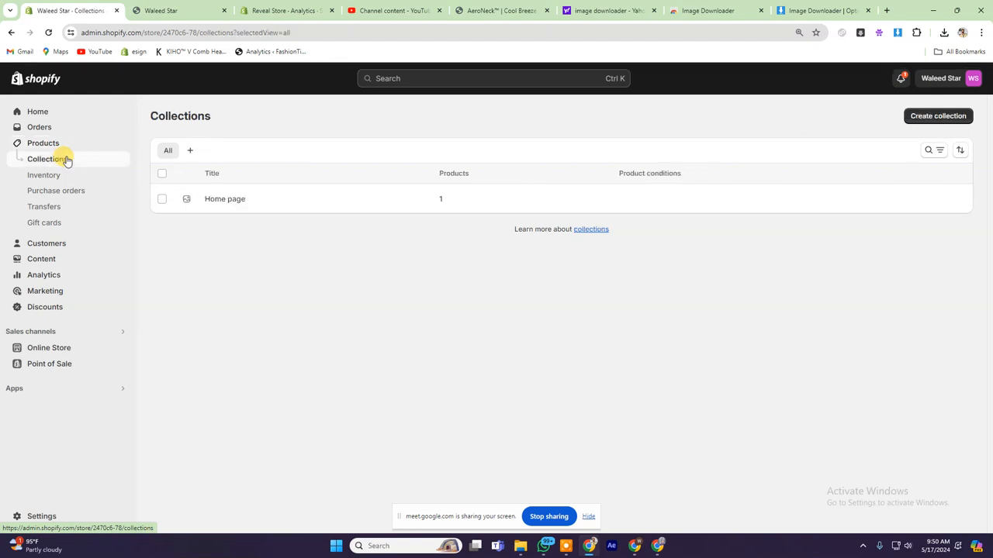
left_click(946, 117)
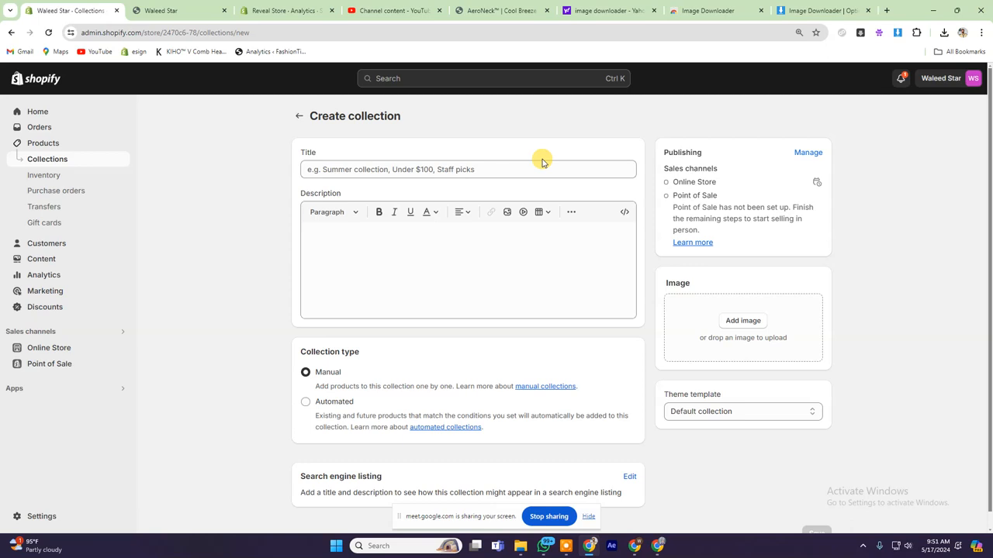
left_click(442, 169)
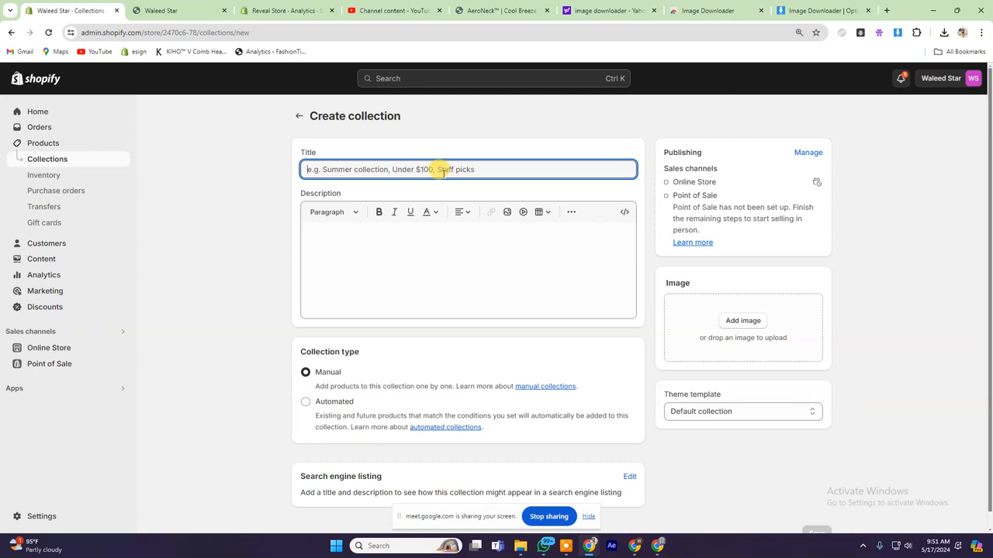
type("Trending Now")
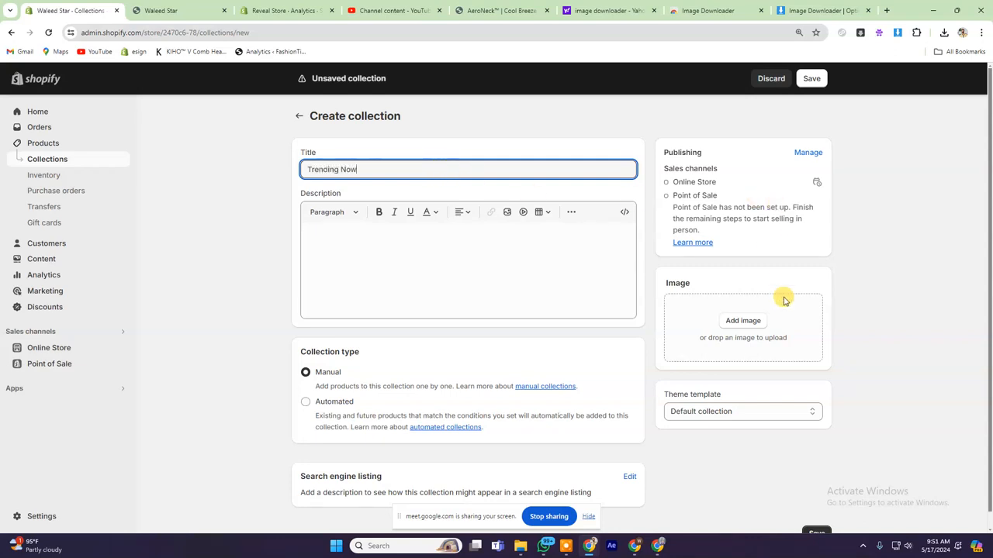
scroll(741, 397, "down", 1)
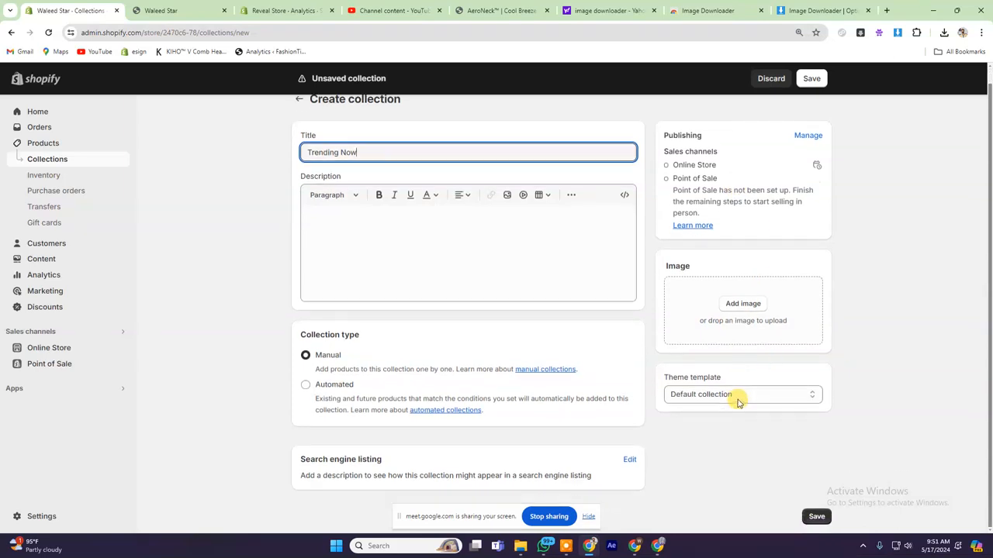
left_click(818, 516)
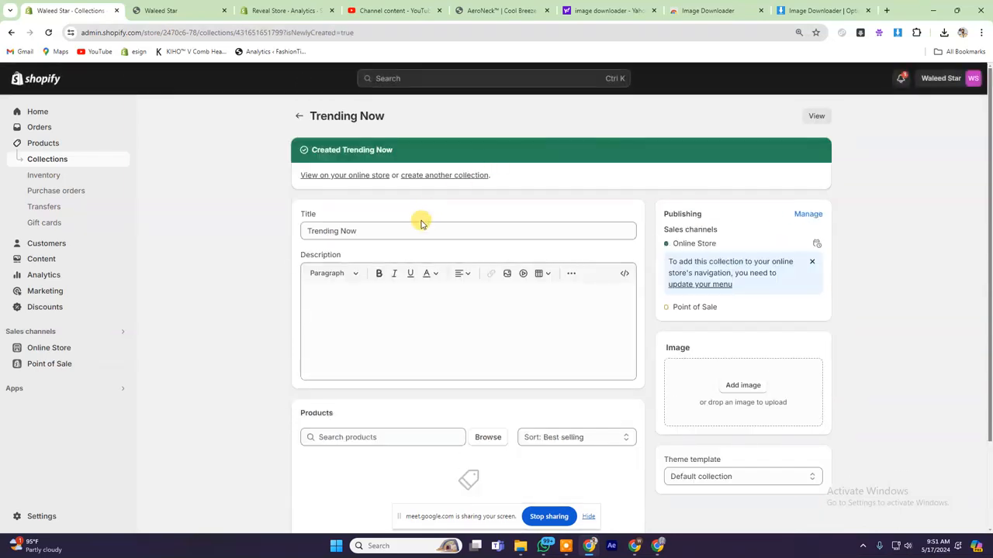
left_click(298, 115)
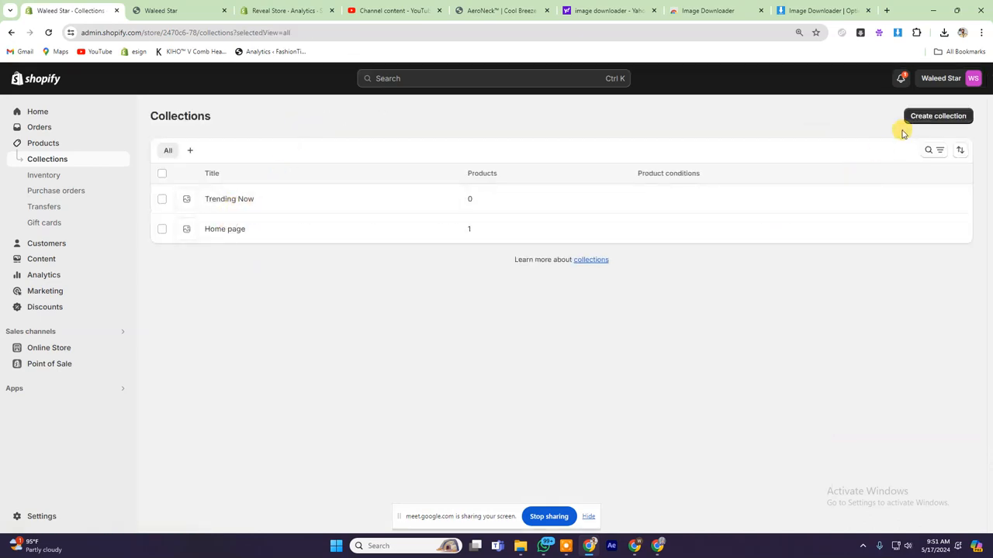
Create another manual collection titled Tech & Gadgets
left_click(923, 119)
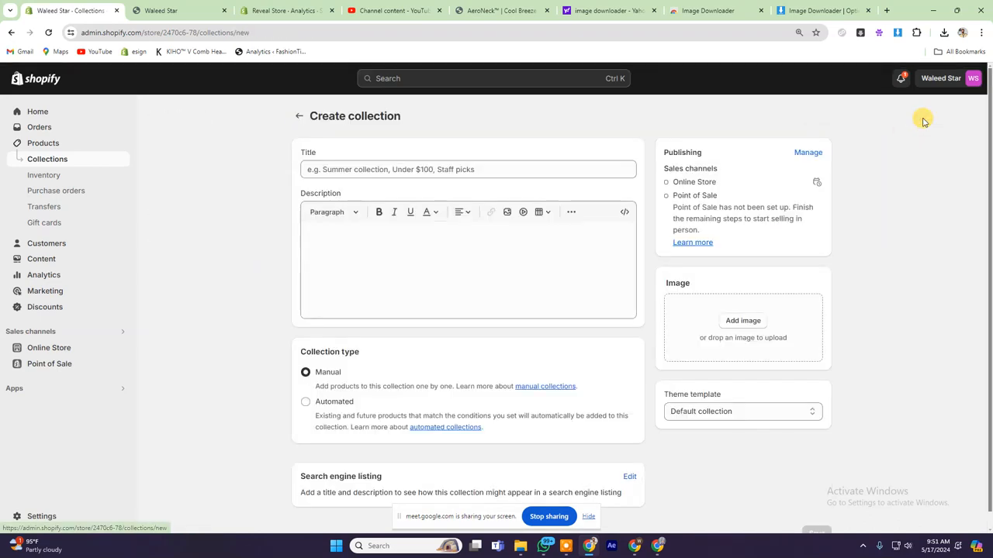
left_click(350, 169)
type("Tech")
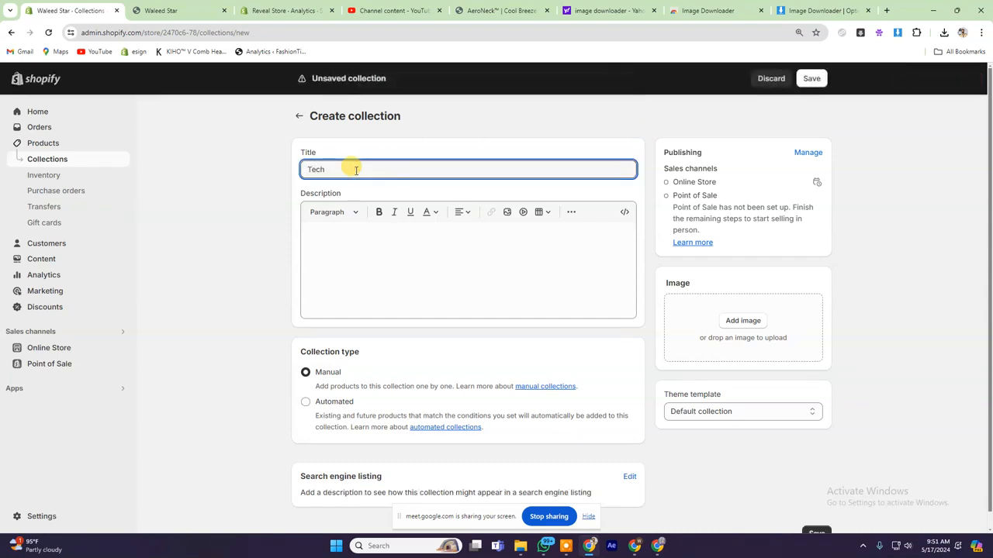
type(" & Gadgets")
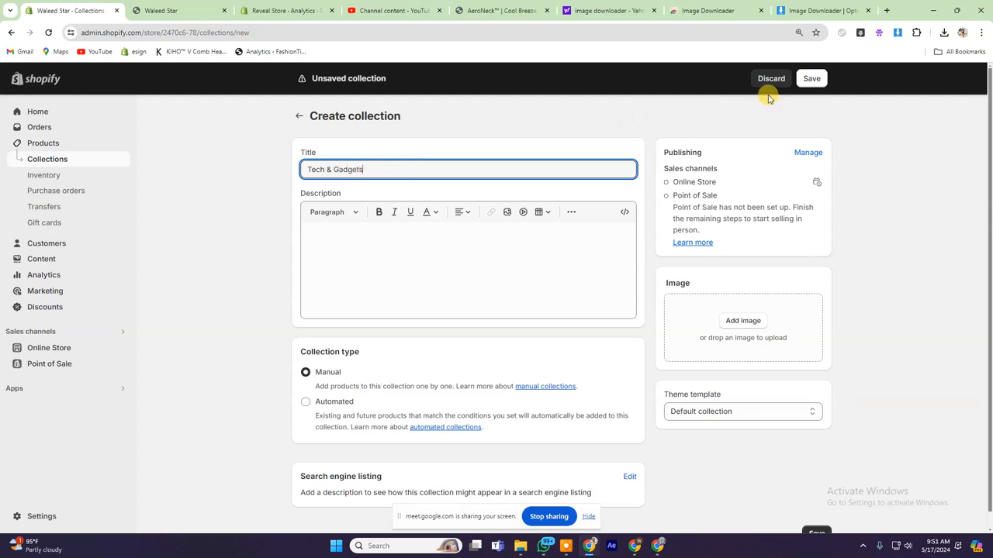
left_click(810, 79)
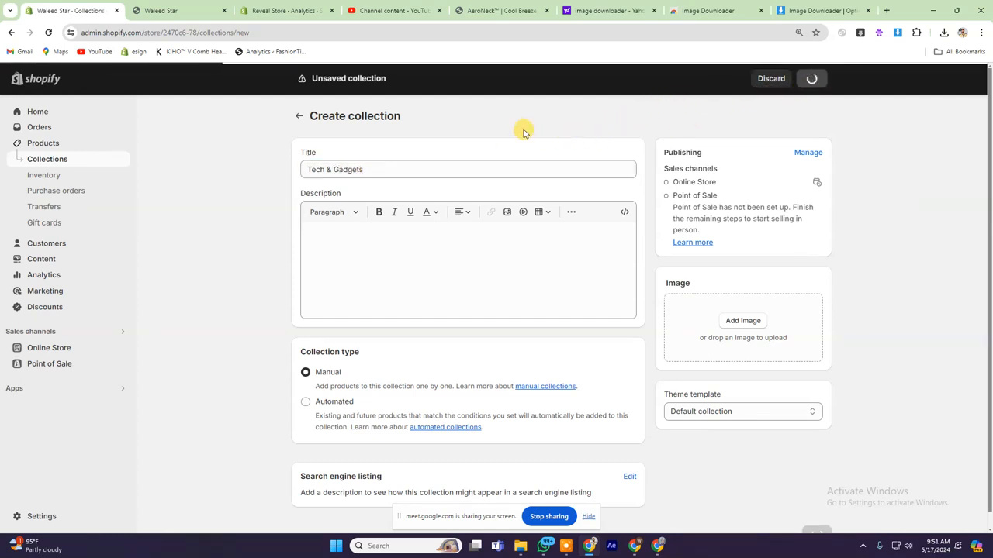
left_click(302, 119)
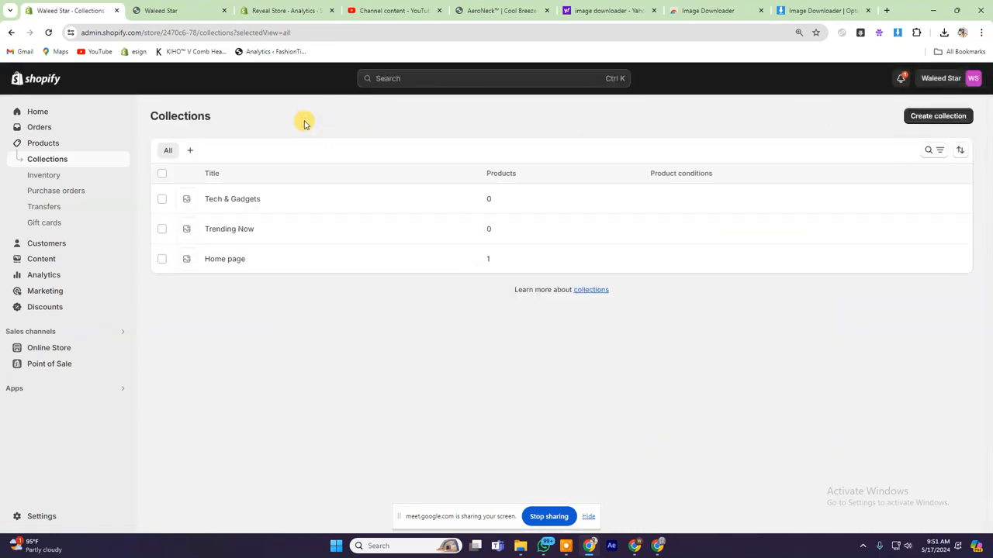
Create a manual collection titled Health & Fitness and return to the collections list
left_click(944, 116)
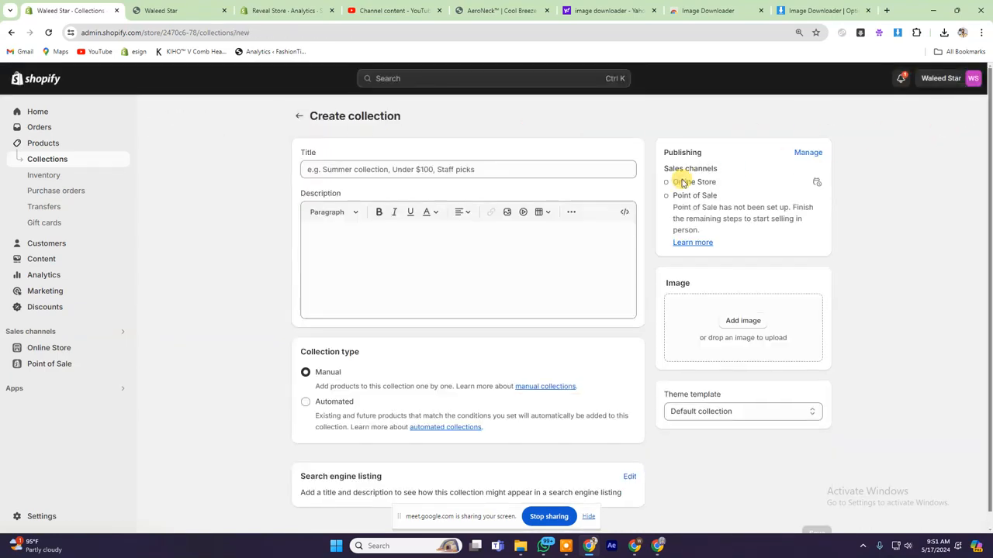
left_click(353, 170)
type("Health &")
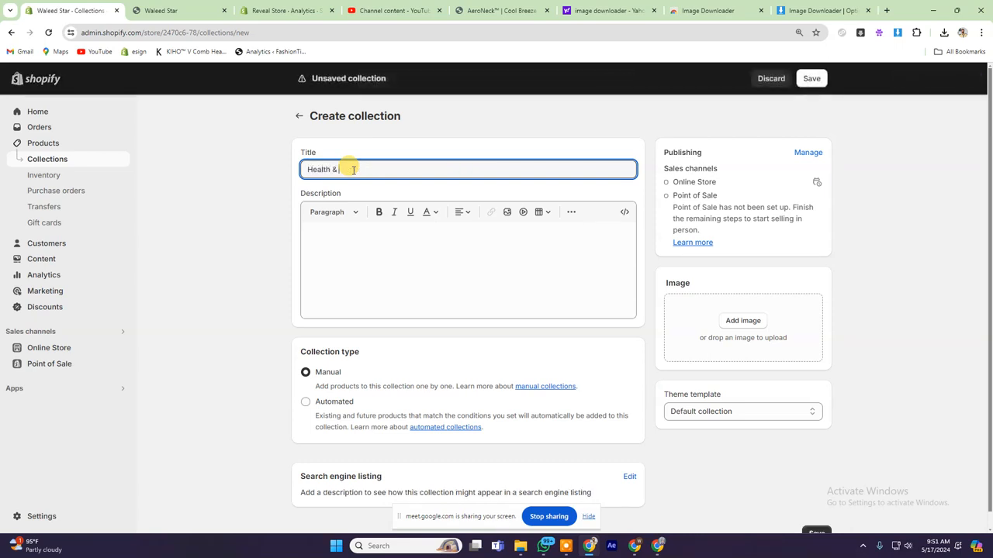
type(" Fitness")
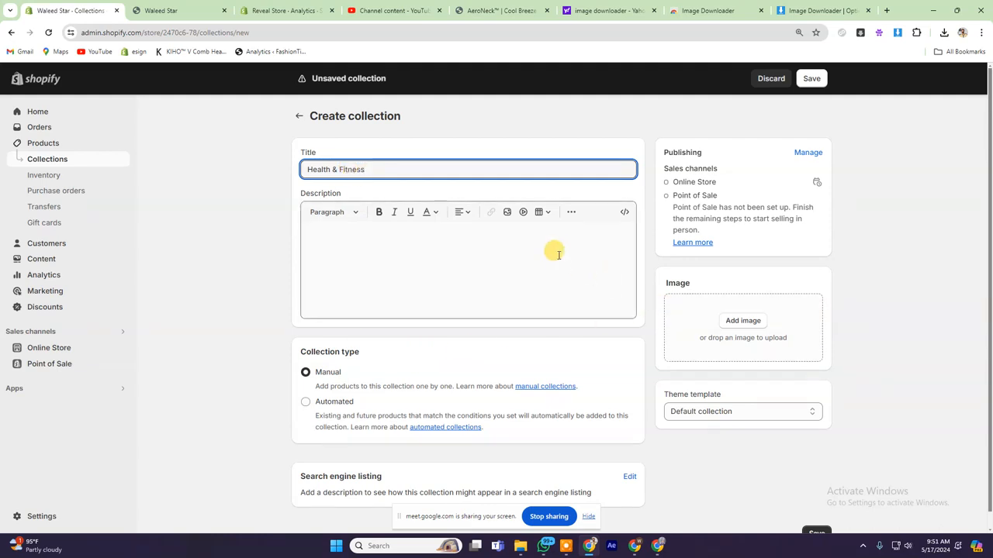
left_click(814, 83)
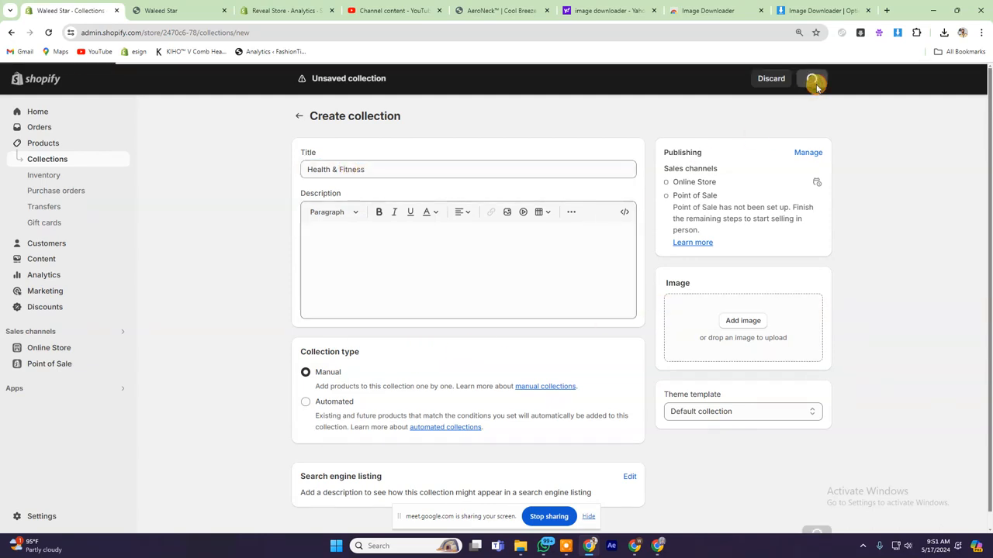
left_click(296, 117)
Create another manual collection titled Kitchen Accessories and return to the collections list
left_click(937, 116)
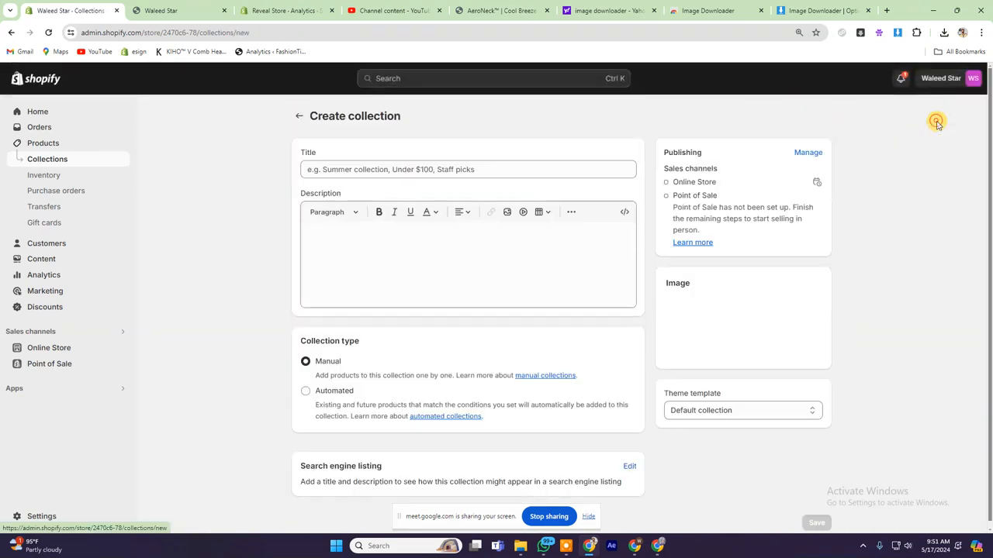
left_click(422, 167)
type("K")
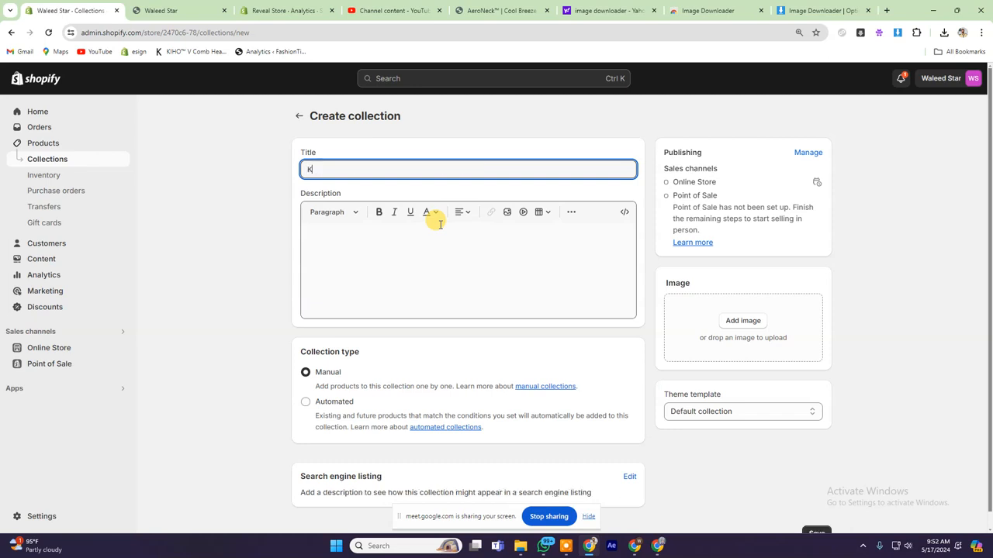
type("itchen")
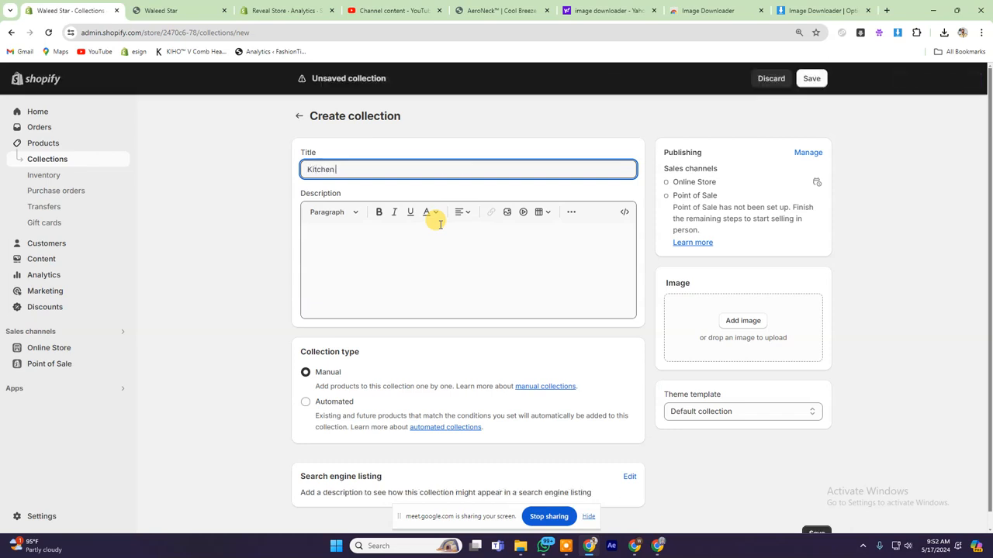
type(" Access")
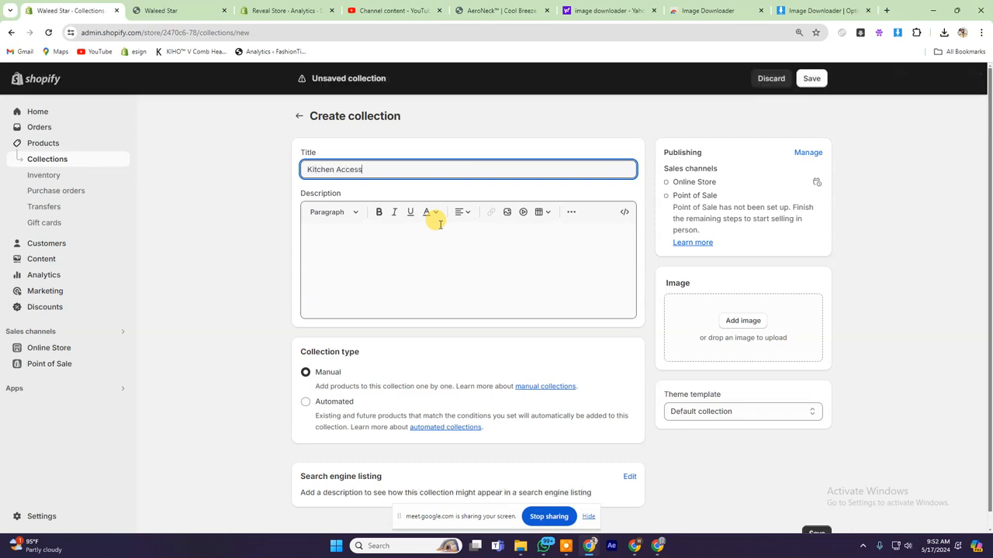
type("ries")
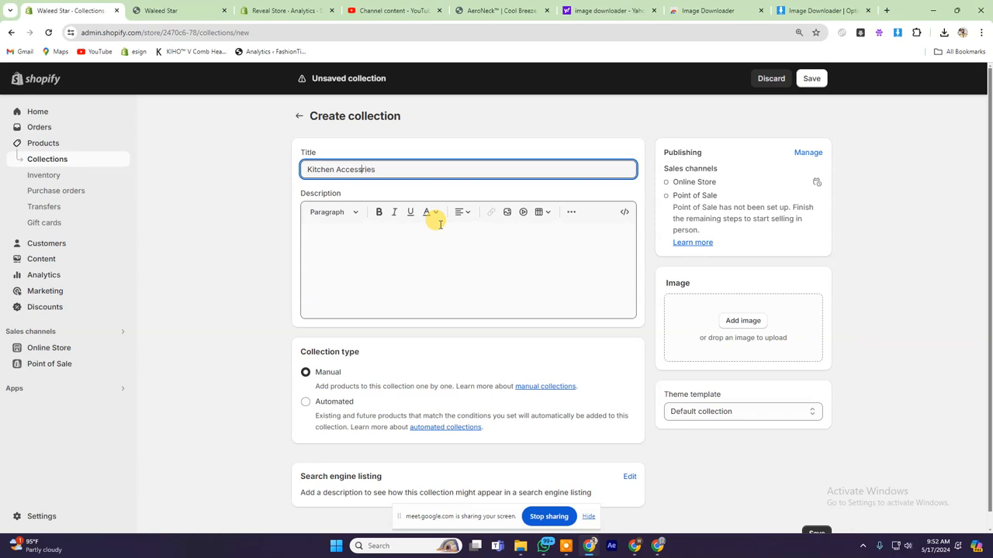
type("o")
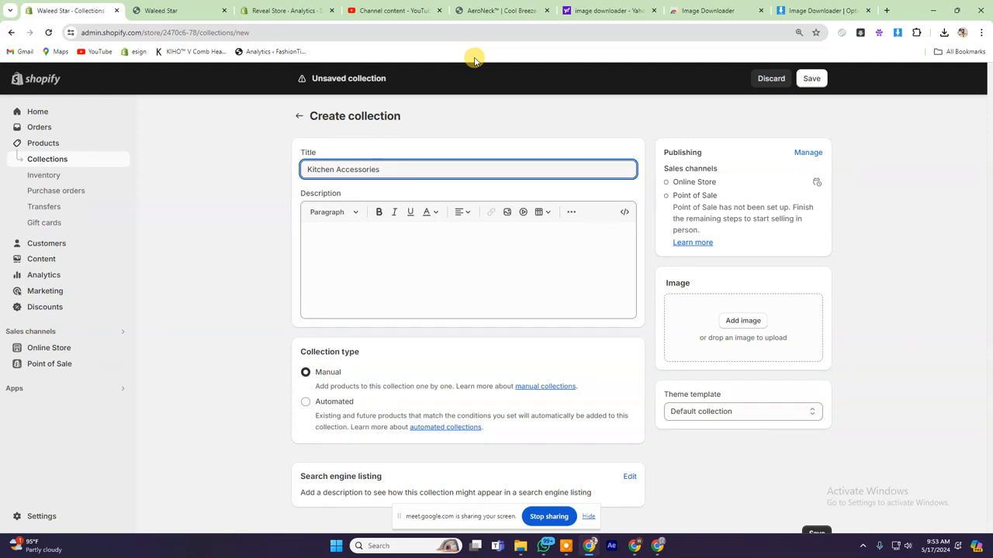
left_click(870, 247)
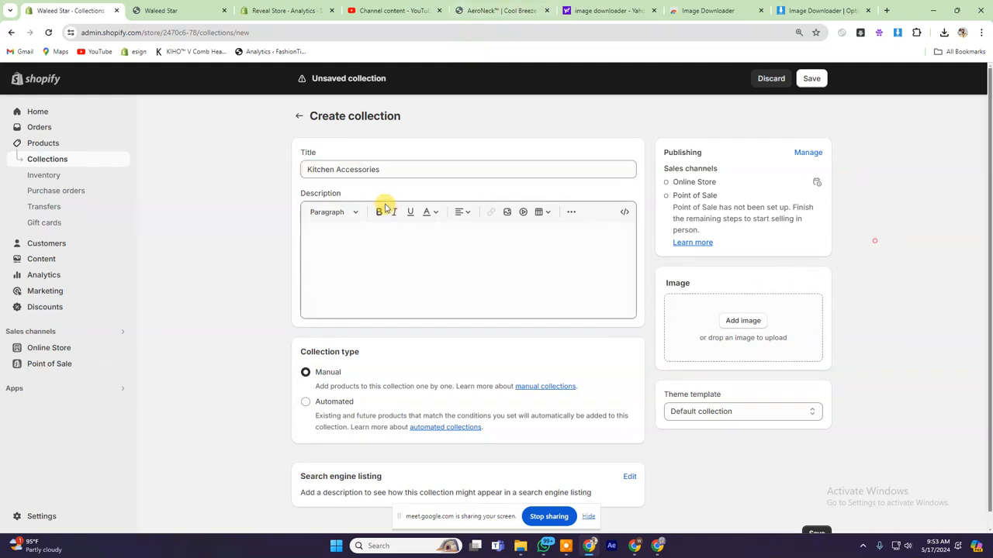
left_click(810, 79)
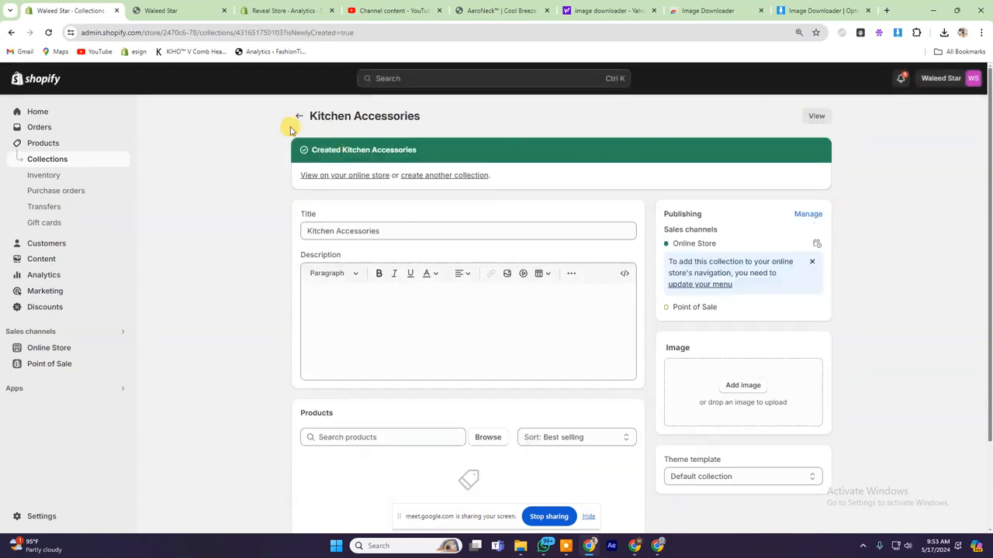
left_click(298, 118)
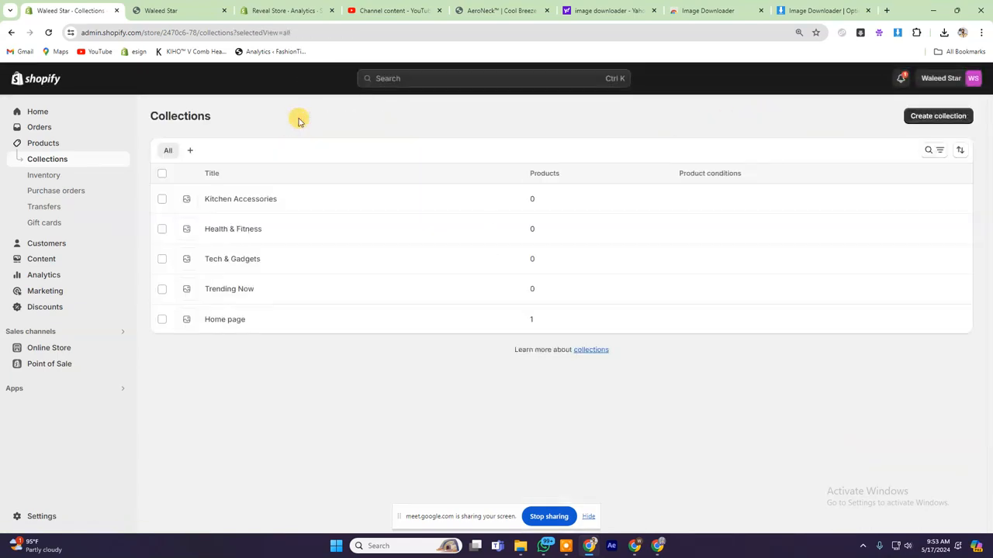
Create a manual collection titled All Products and return to the collections list
left_click(944, 117)
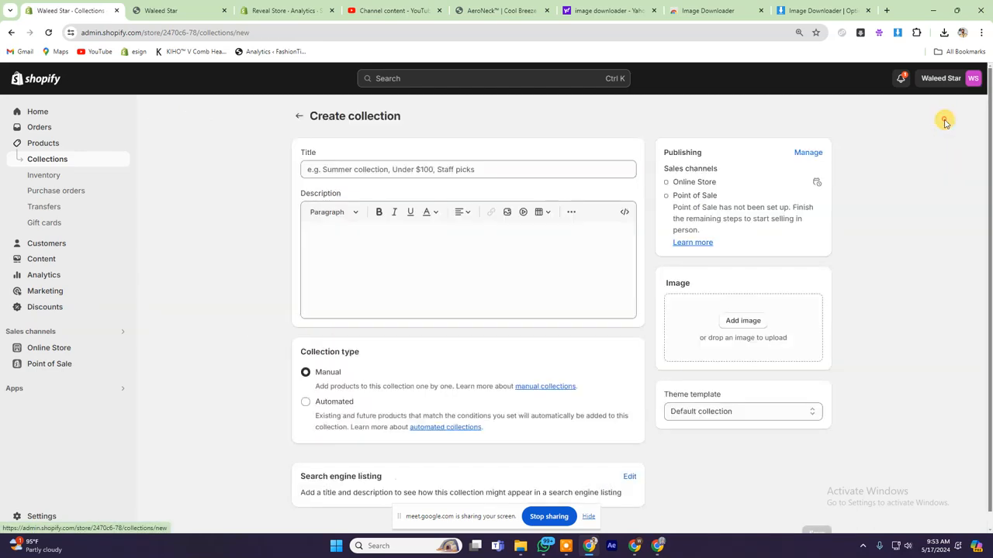
left_click(397, 169)
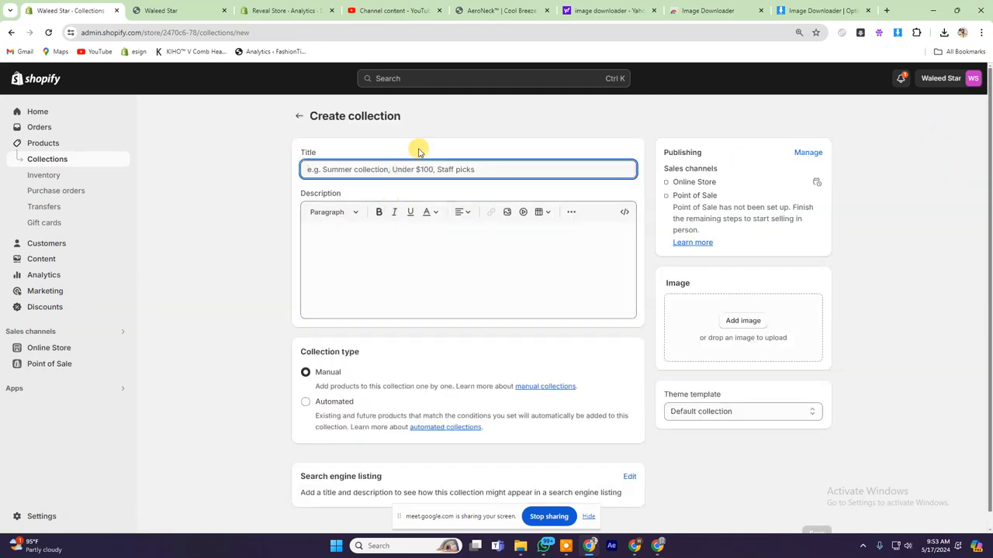
type("All Pr")
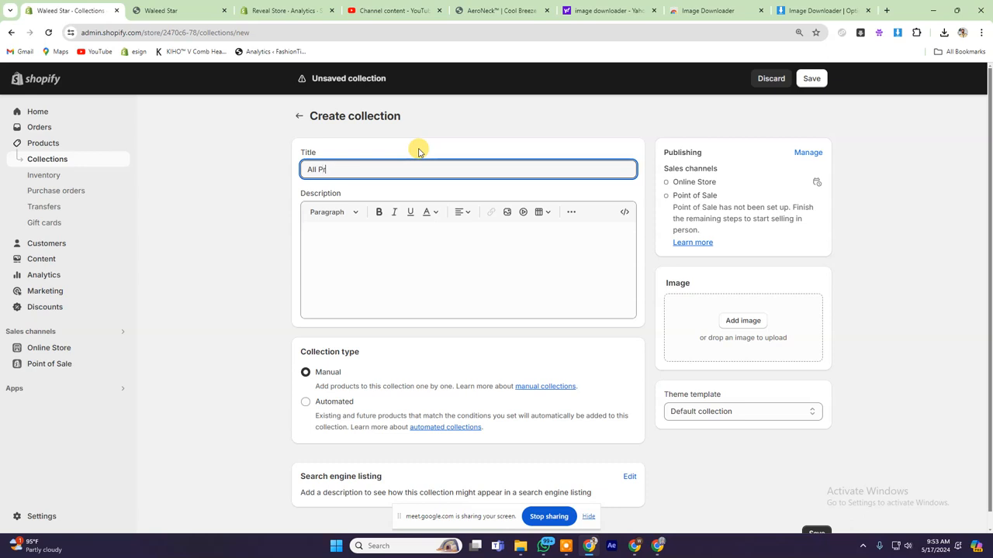
type("oducts")
left_click(811, 78)
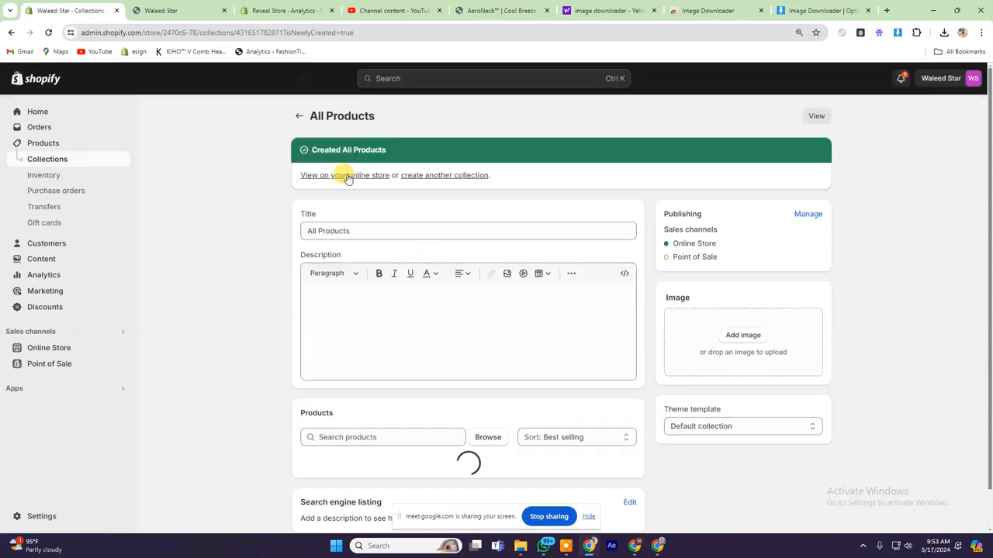
left_click(300, 117)
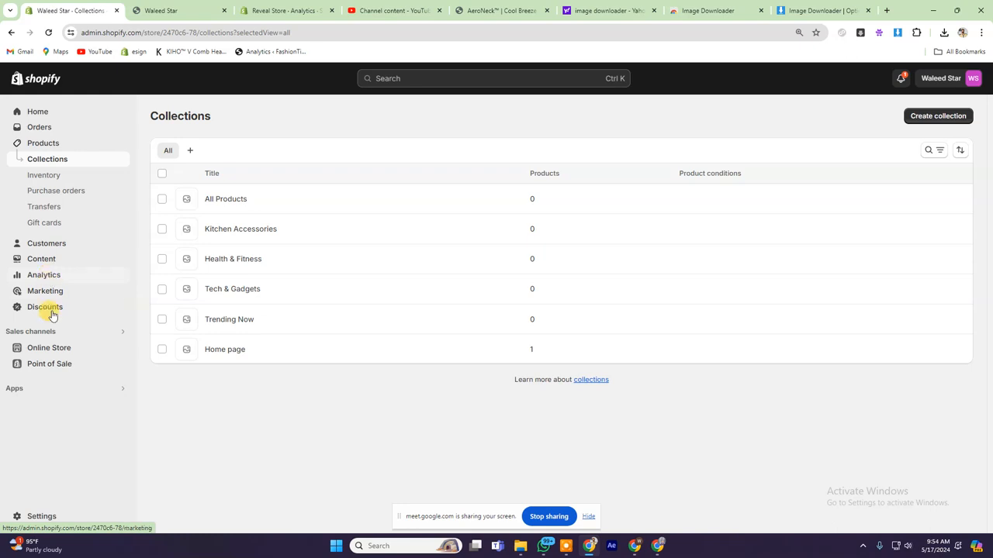
In the online store's main menu, rename the Catalog item to All Products and link it to the All Products collection
left_click(55, 349)
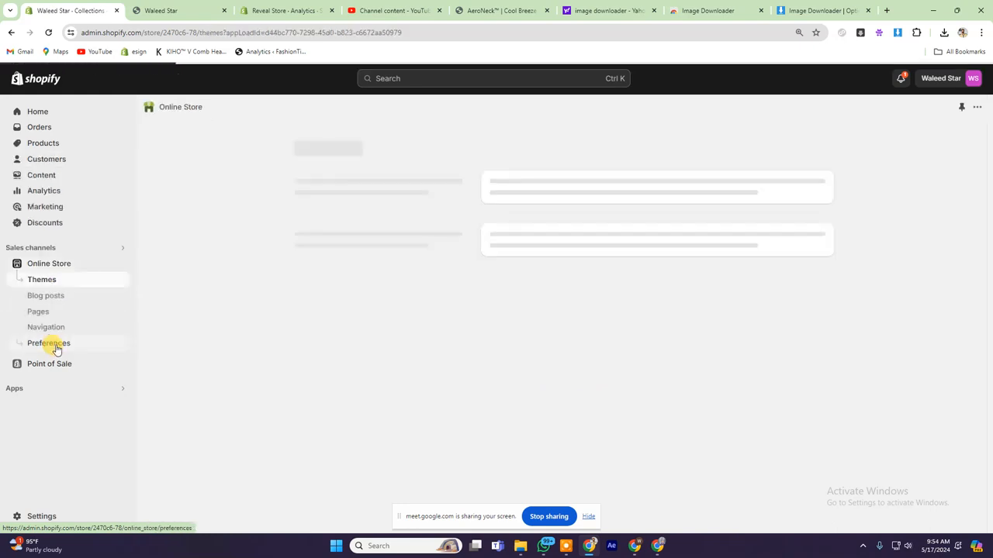
left_click(57, 333)
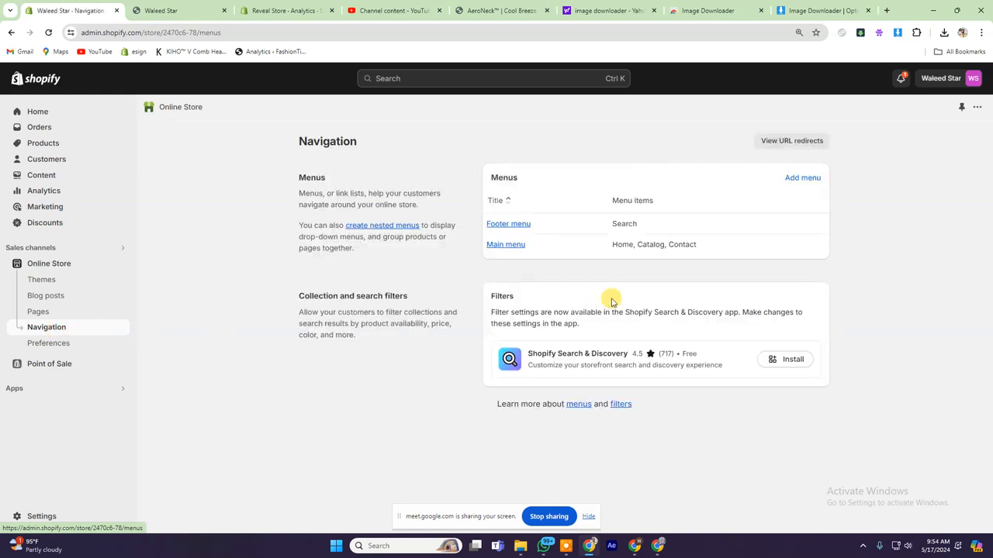
left_click(508, 247)
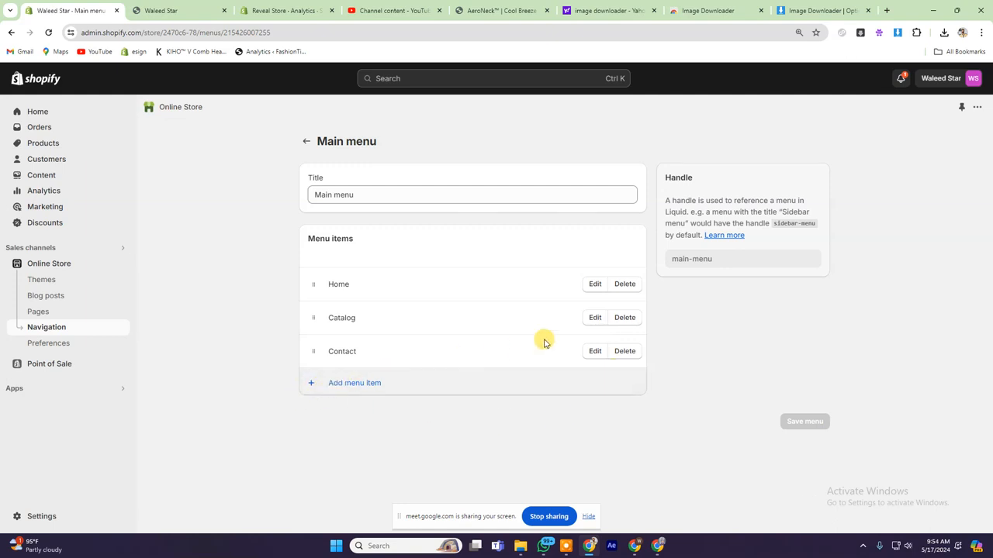
left_click(595, 318)
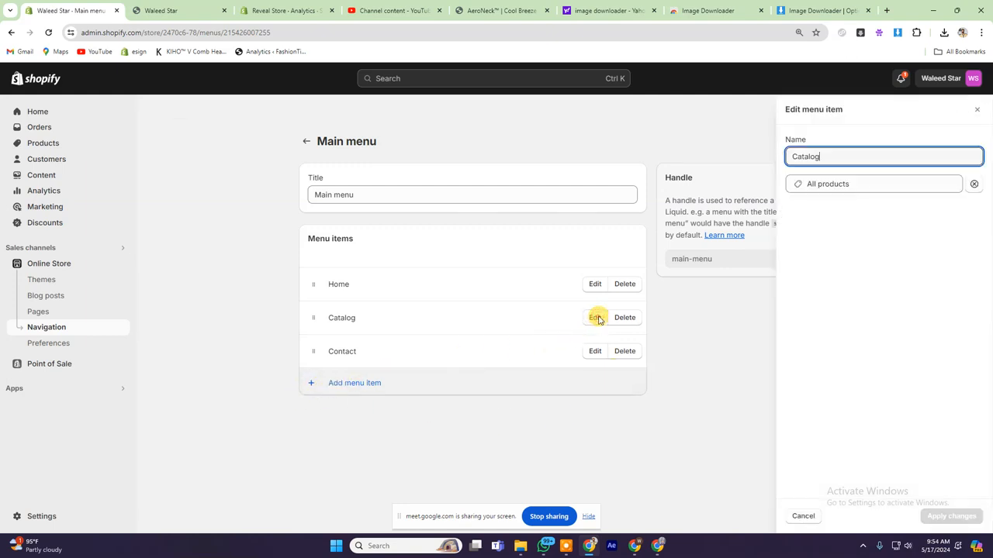
left_click_drag(870, 161, 780, 159)
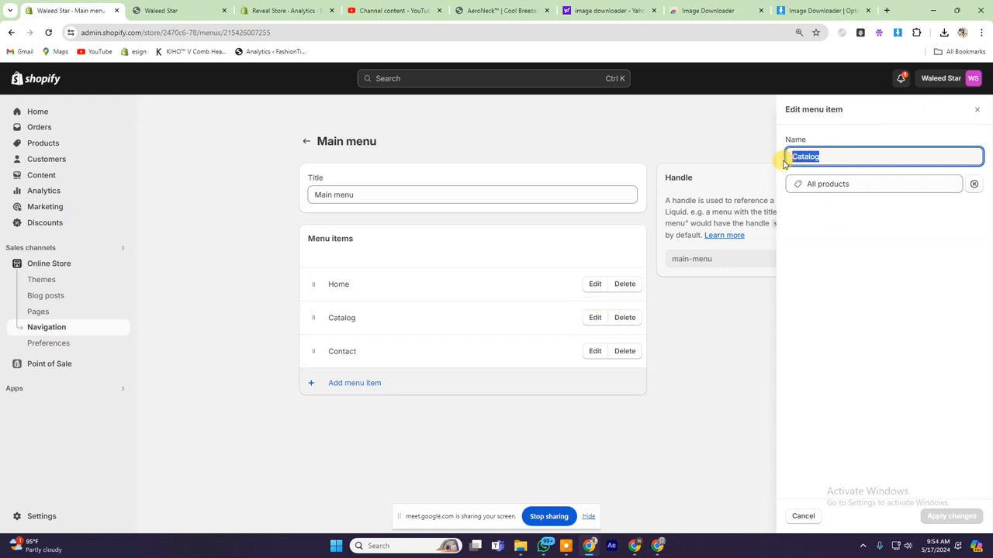
type("All ")
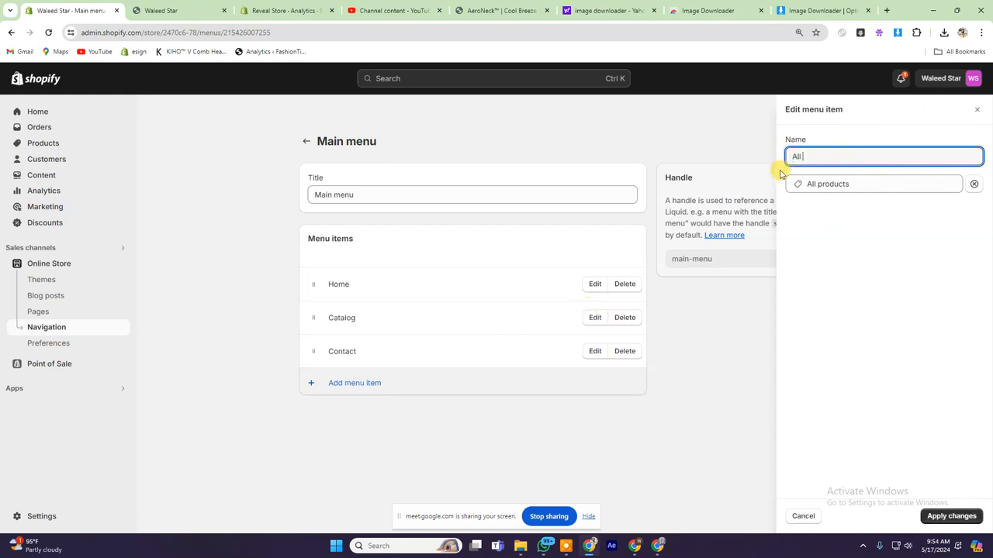
type("Products")
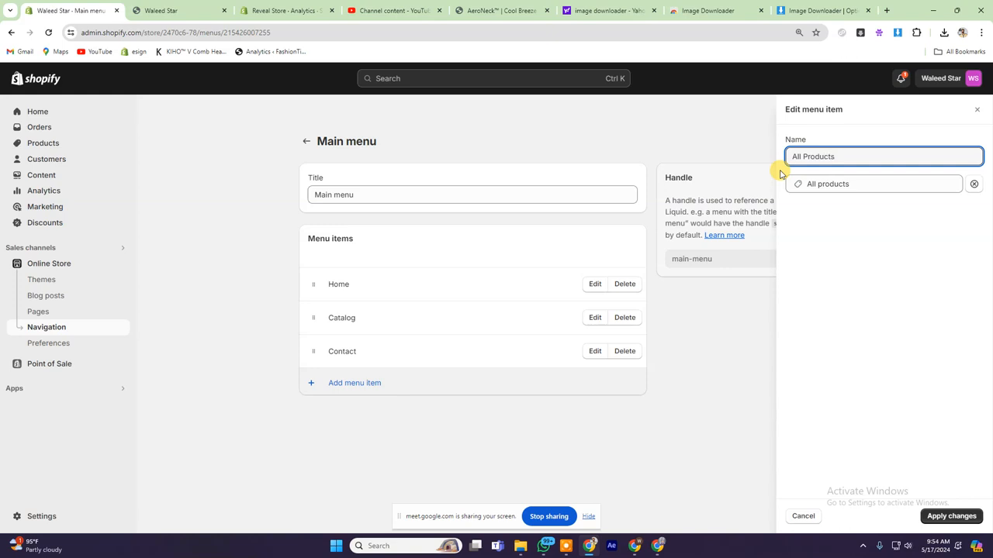
left_click(880, 182)
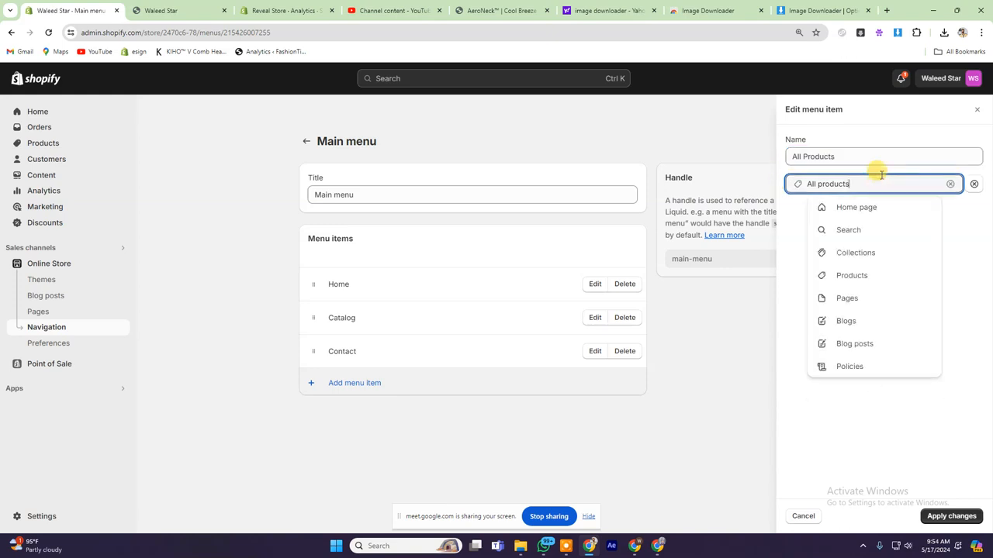
left_click(853, 262)
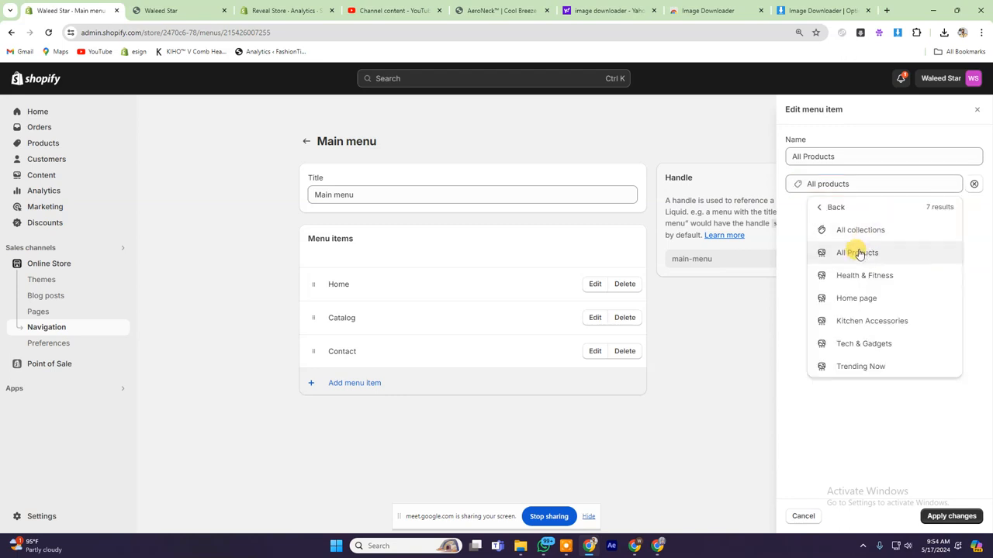
left_click(858, 253)
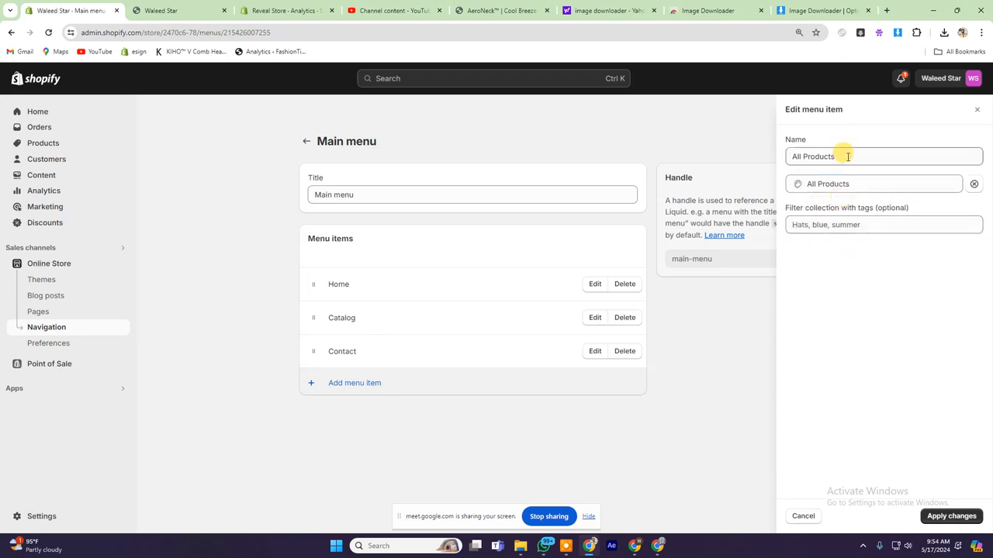
Apply the changes to the All Products menu item
left_click_drag(848, 157, 786, 156)
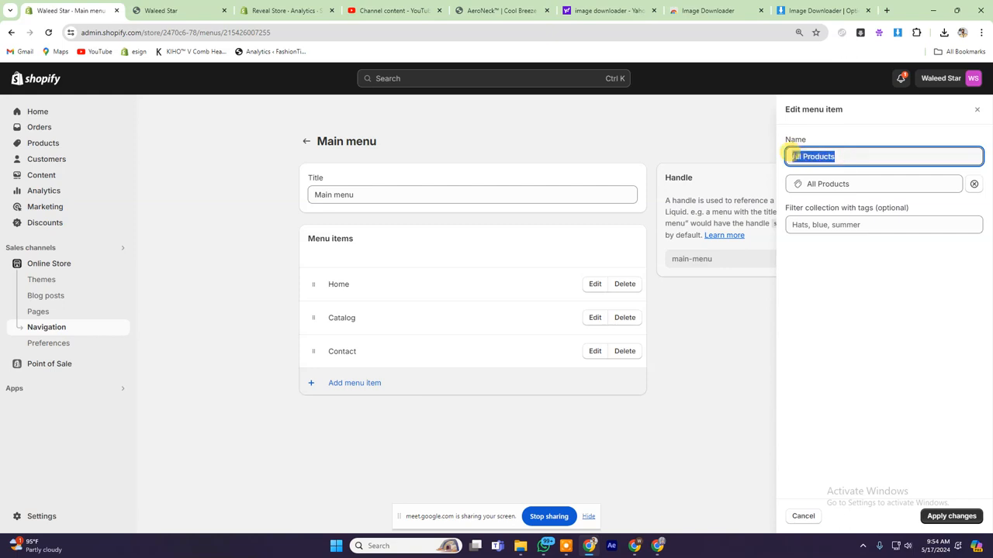
left_click(848, 155)
left_click_drag(853, 181, 806, 180)
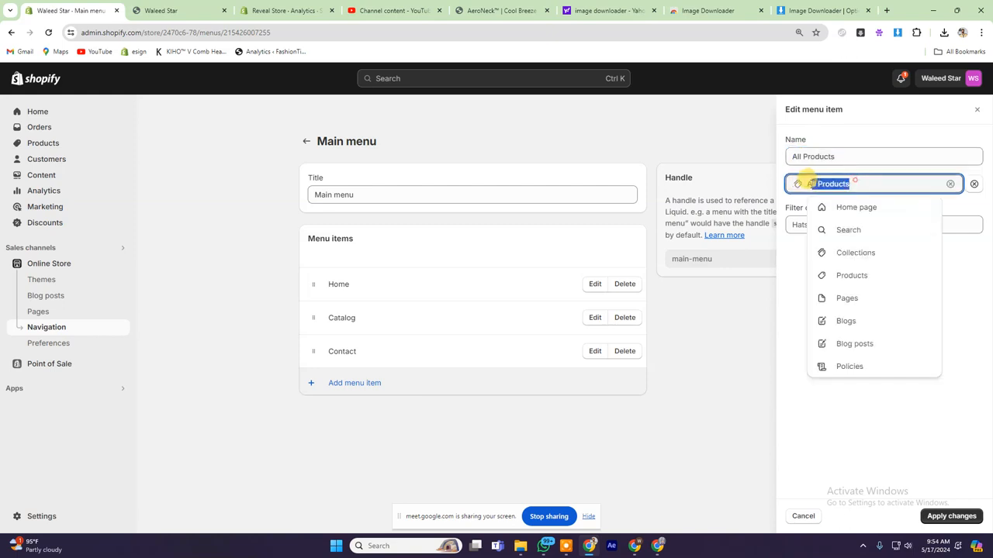
left_click(785, 267)
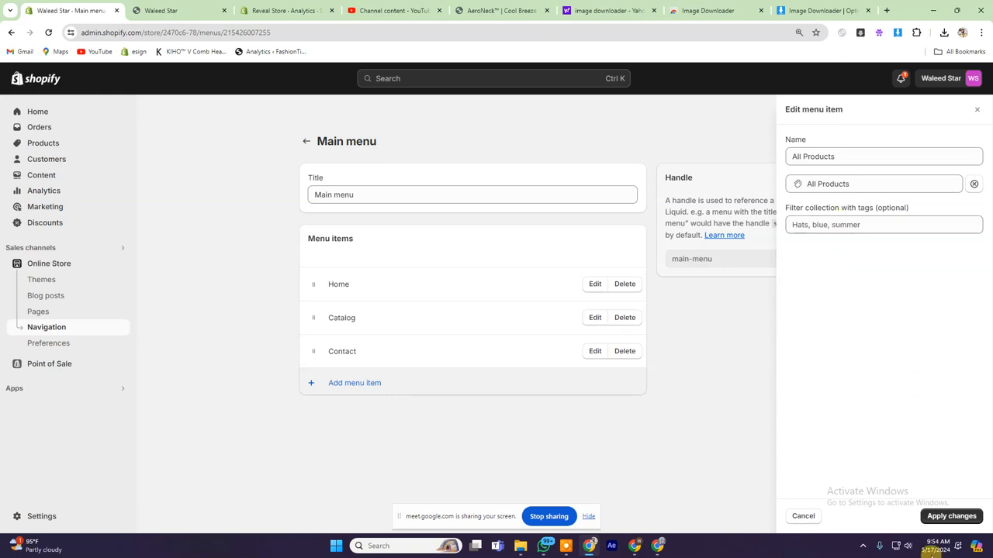
left_click(938, 517)
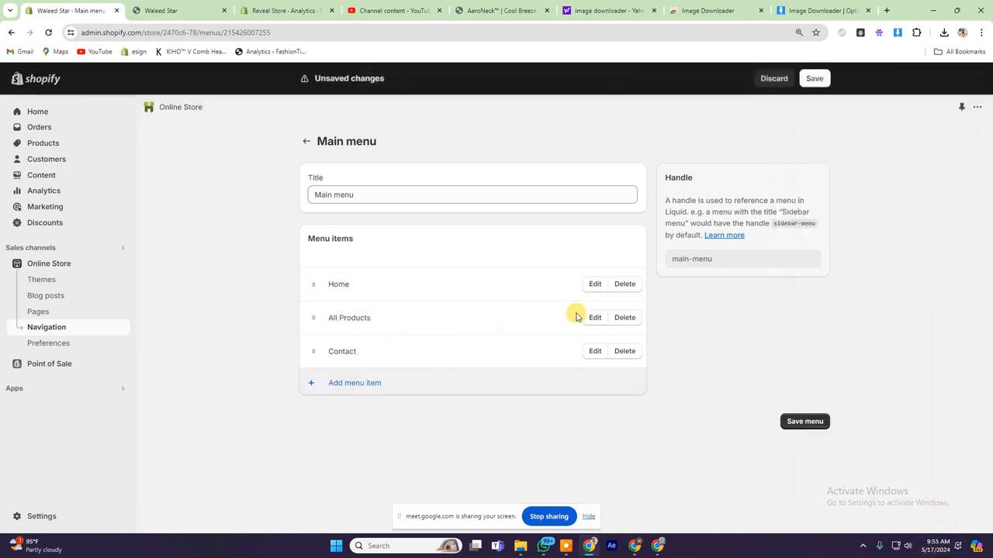
Rename the Contact menu item to Contact us, link it to the Contact page, and save the menu
left_click(590, 352)
left_click(838, 161)
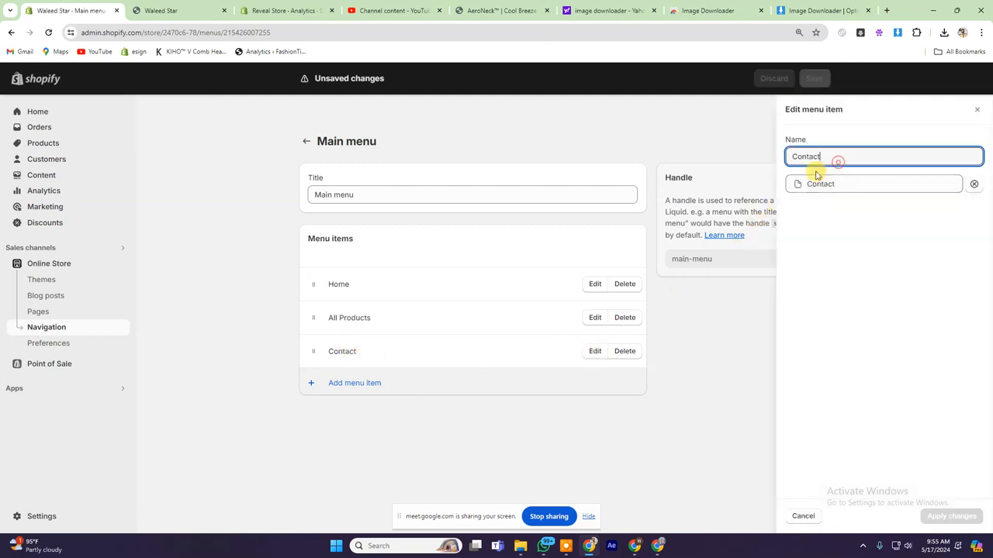
type("us")
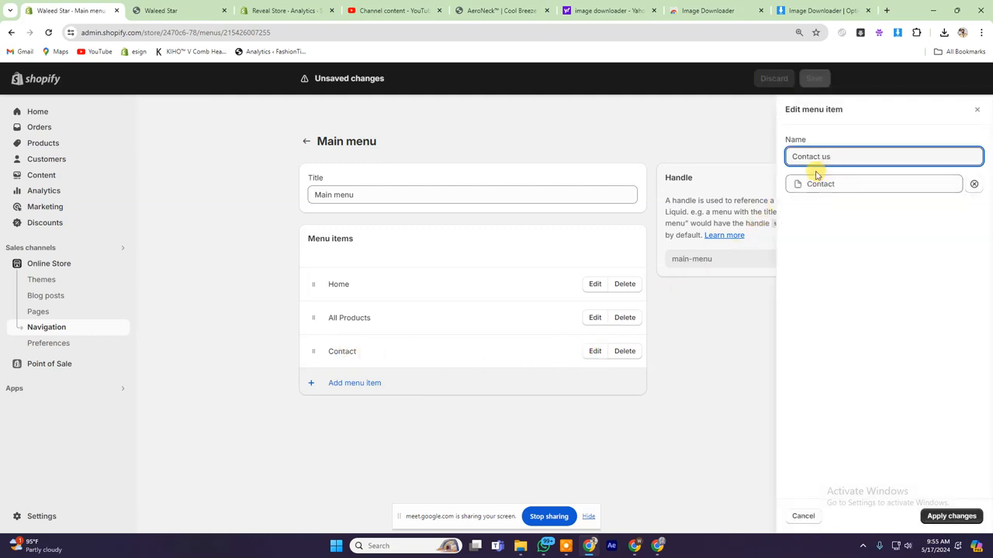
left_click(834, 184)
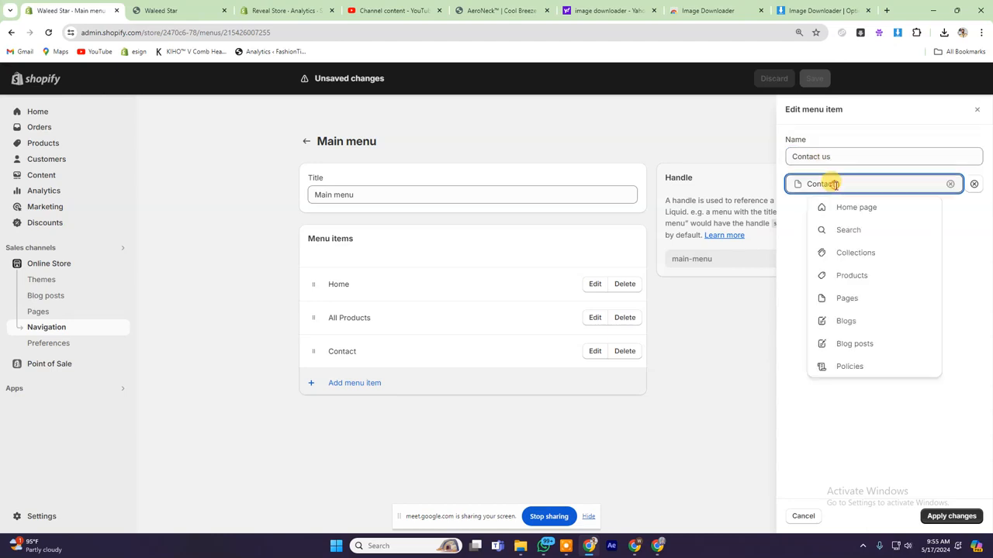
left_click(866, 308)
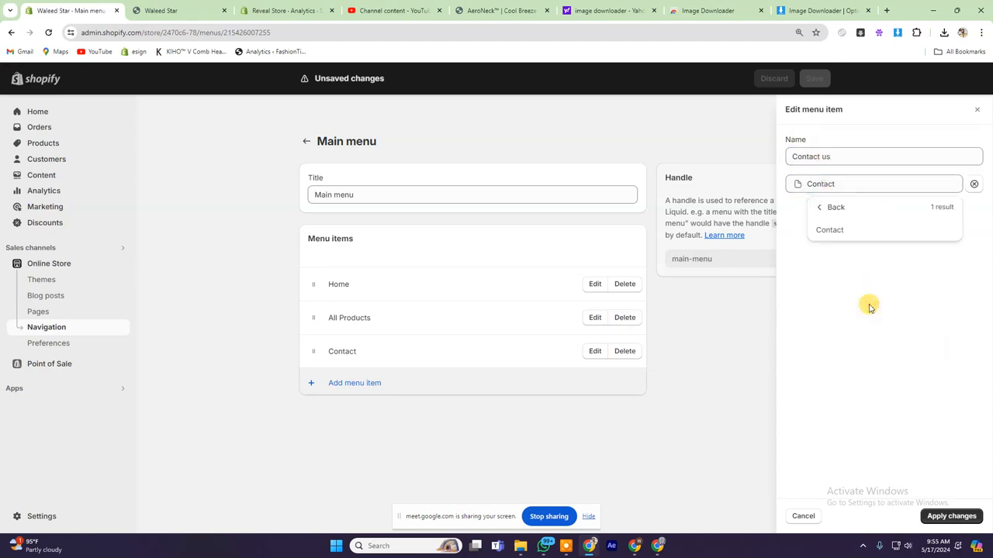
left_click(831, 228)
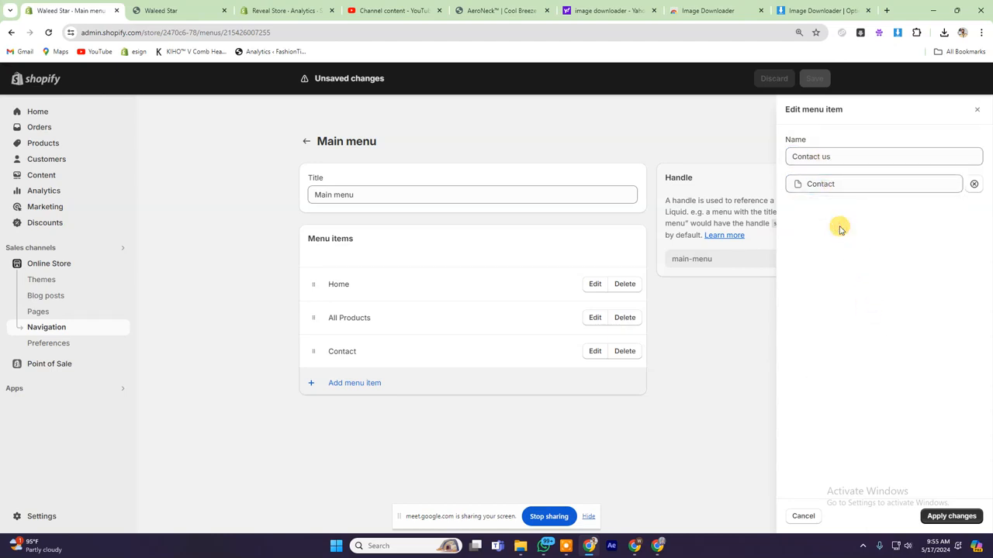
left_click(945, 518)
left_click(806, 423)
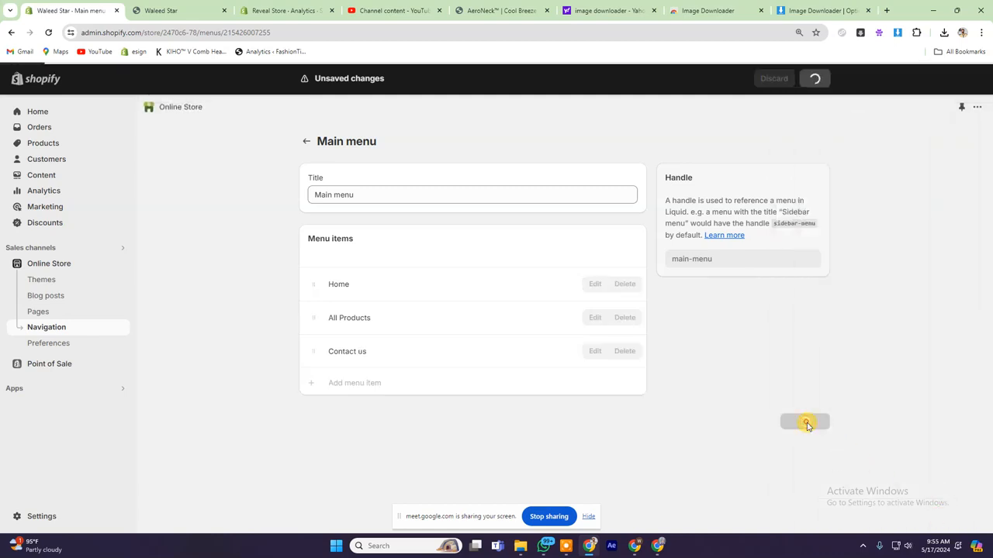
Add a main menu item linked to the Health & Fitness collection
left_click(356, 383)
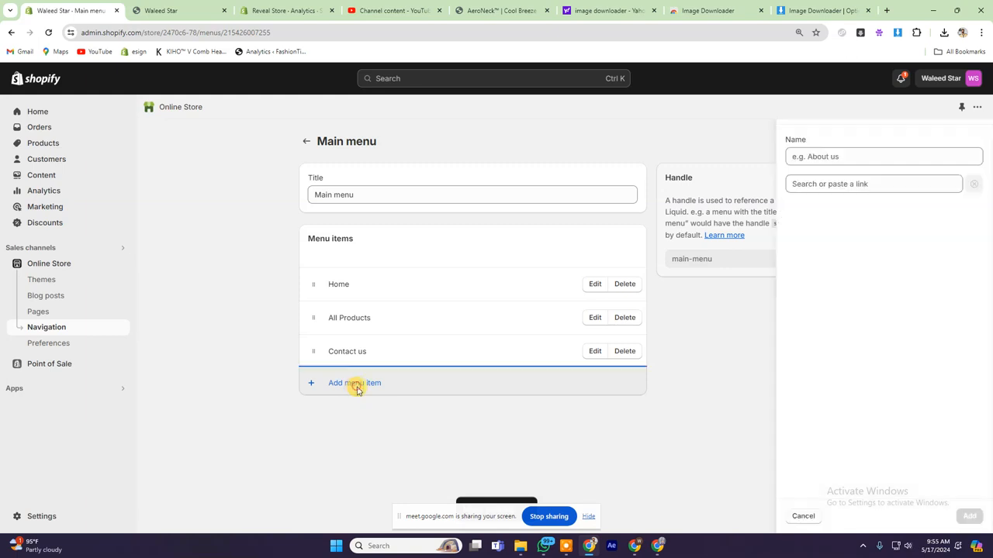
left_click(840, 185)
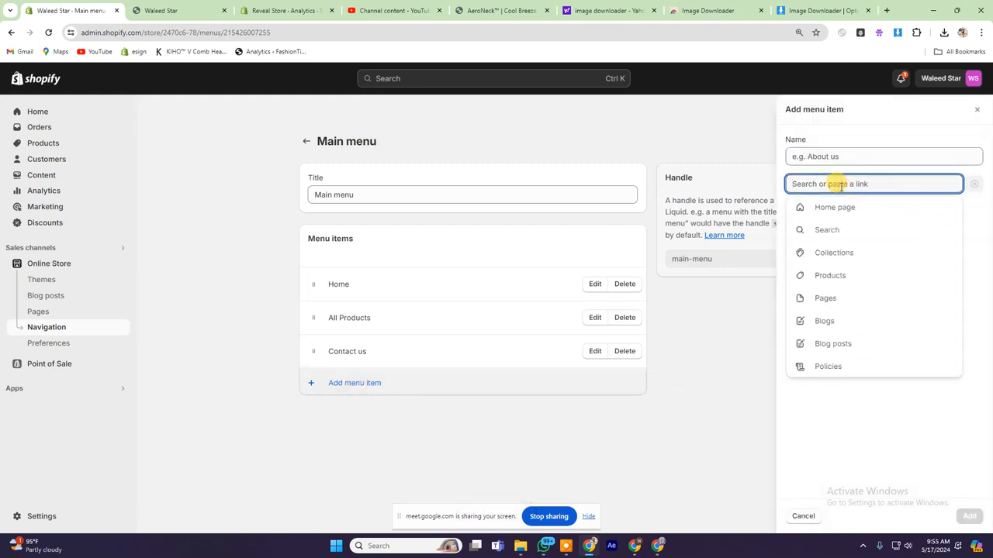
left_click(834, 254)
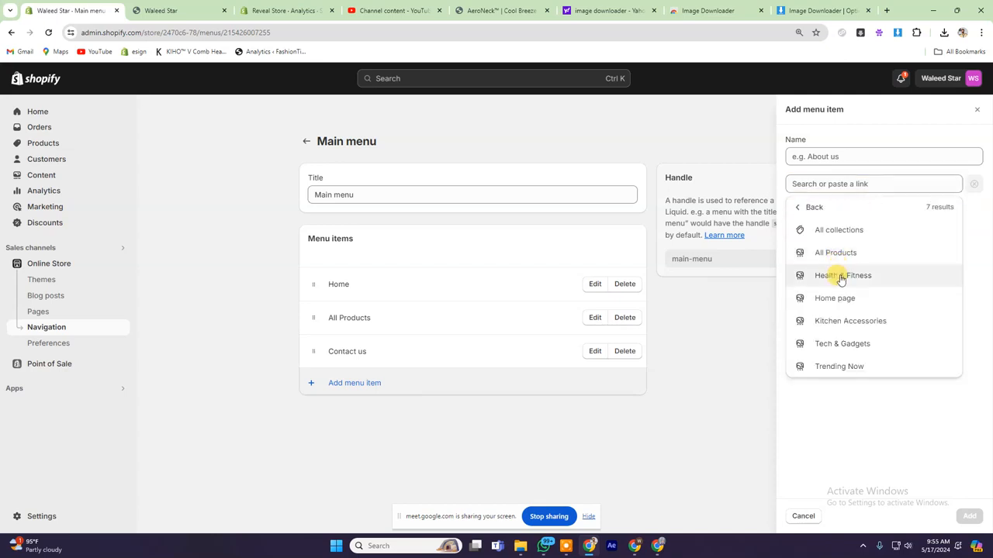
left_click(841, 277)
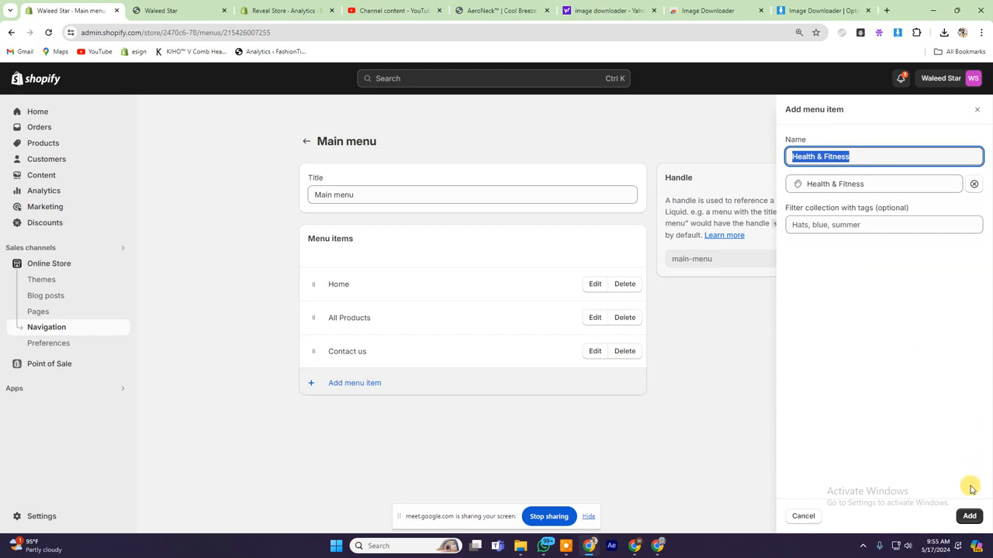
left_click(970, 516)
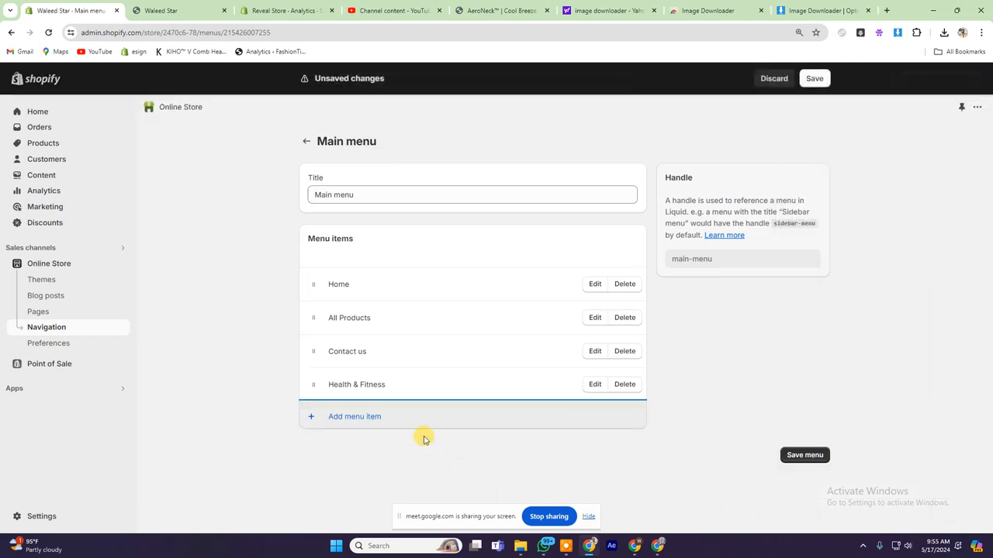
Add a main menu item linked to the Kitchen Accessories collection
left_click(332, 416)
left_click(850, 184)
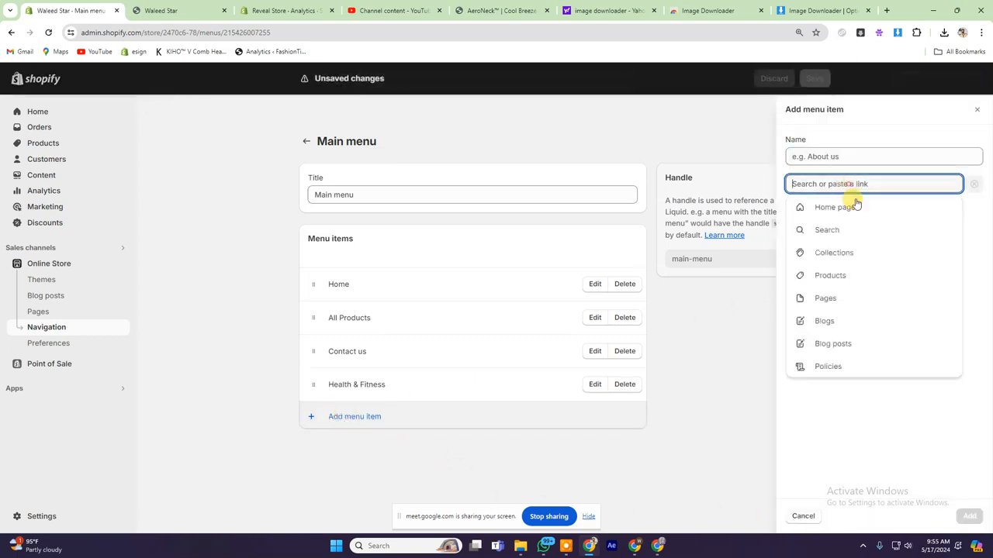
left_click(856, 257)
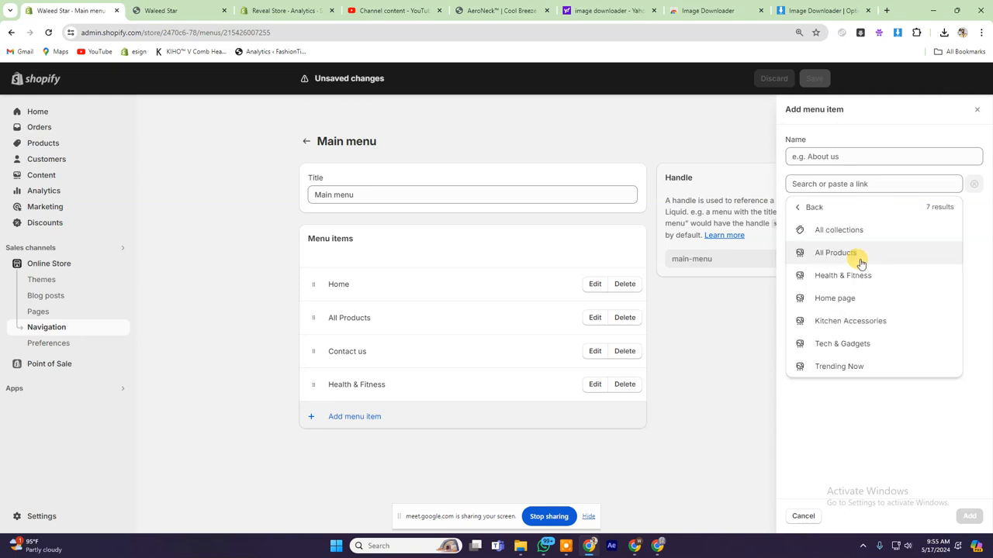
left_click(850, 326)
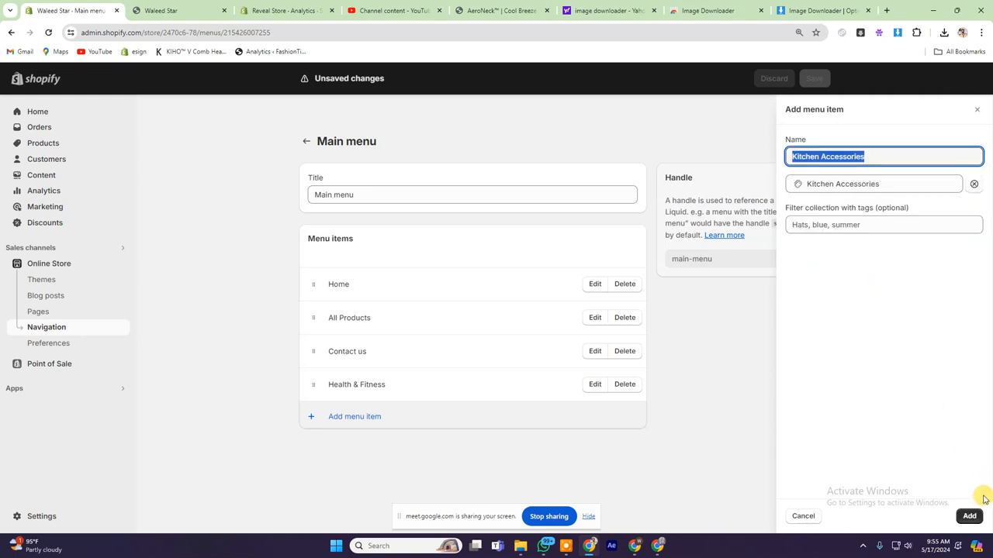
left_click(969, 516)
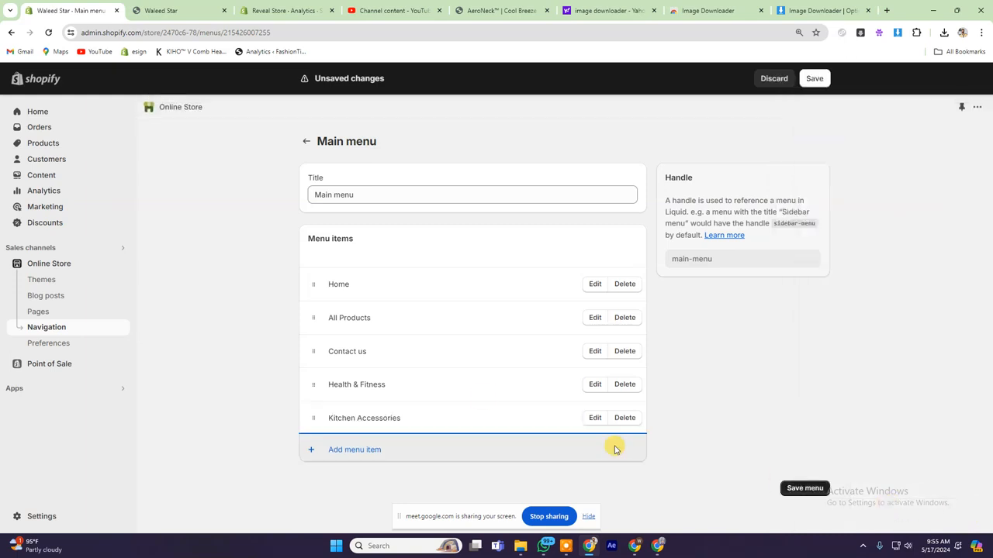
Add a main menu item linked to the Tech & Gadgets collection
left_click(369, 450)
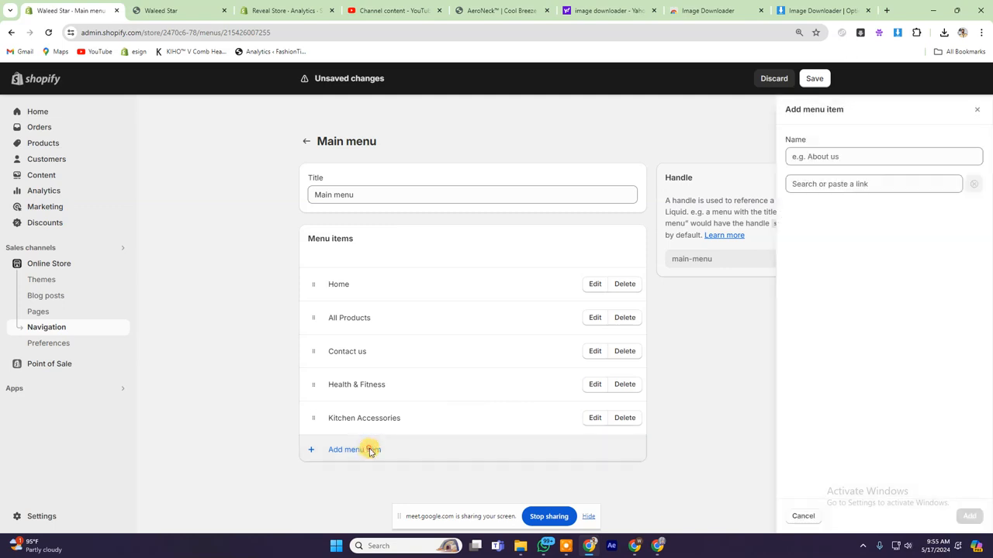
left_click(838, 183)
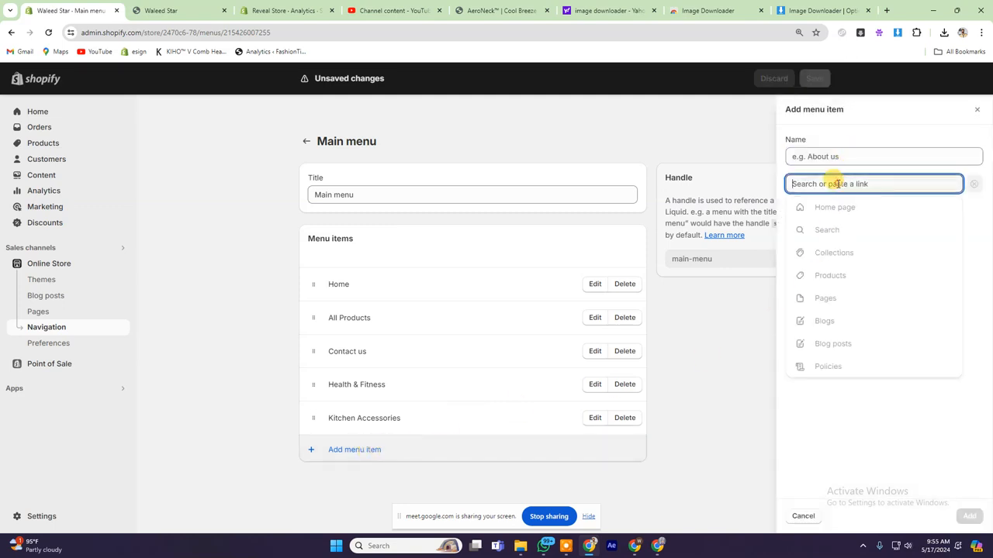
left_click(836, 258)
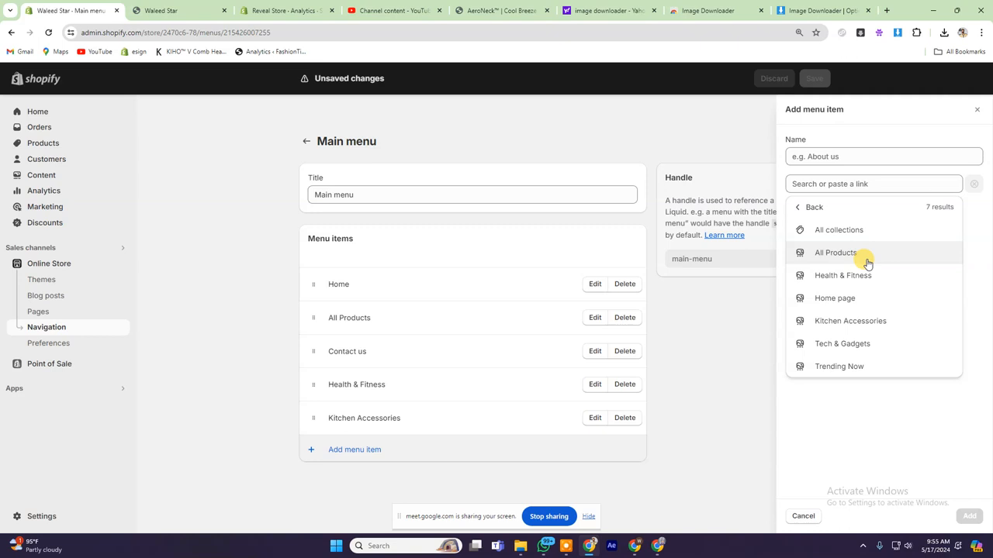
left_click(848, 344)
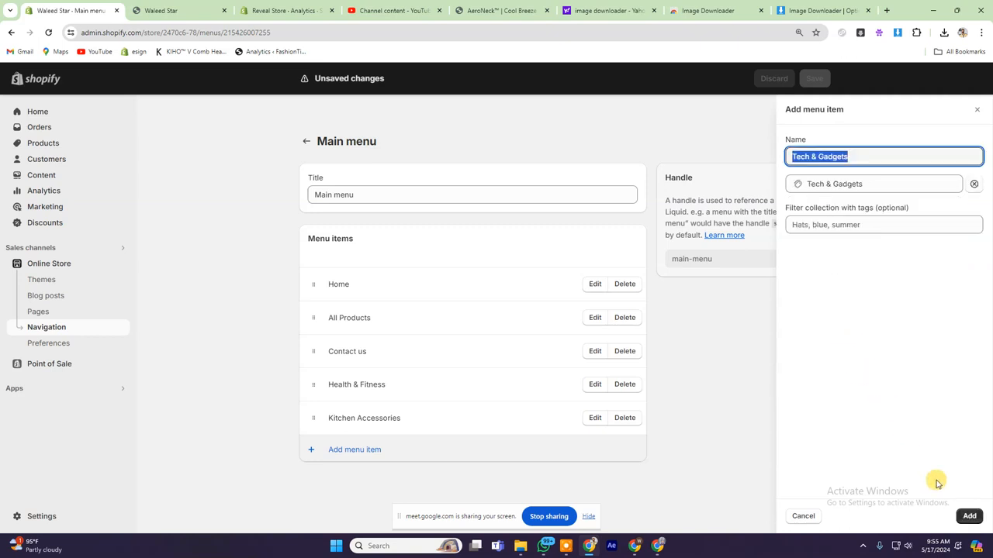
left_click(968, 515)
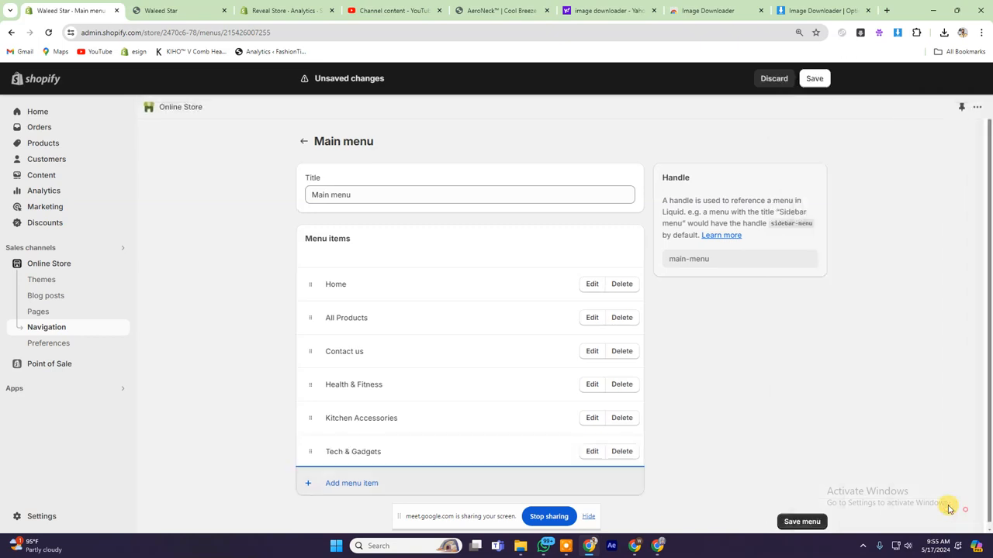
Add a main menu item linked to the Trending Now collection
left_click(341, 482)
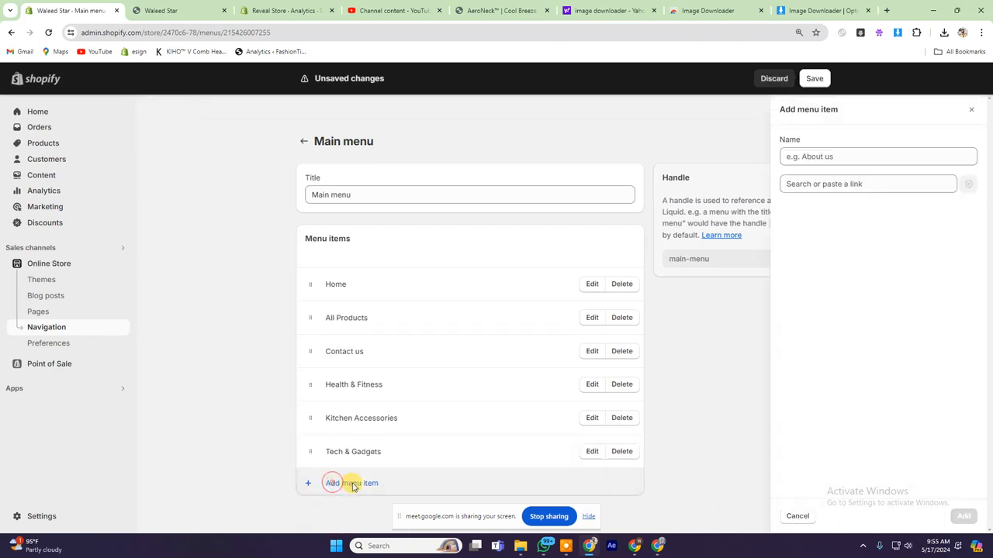
left_click(831, 184)
left_click(832, 260)
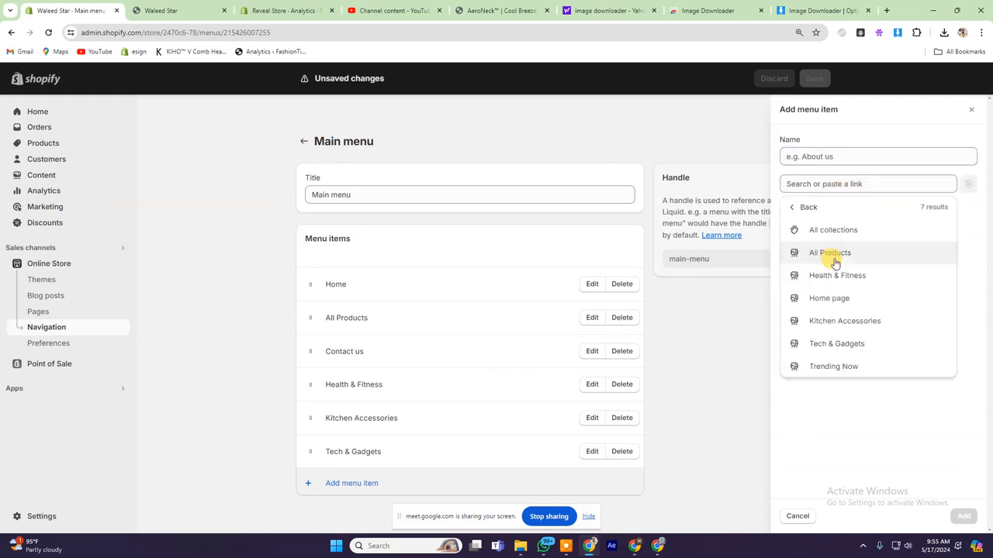
left_click(850, 370)
left_click(961, 516)
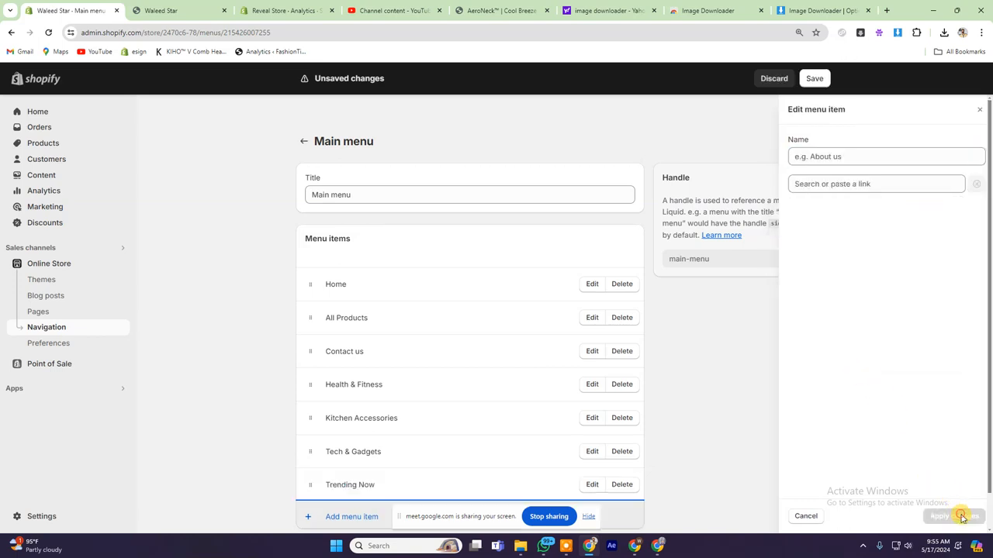
Reorder the menu items to Home, All Products, Kitchen Accessories, Tech & Gadgets, Health & Fitness, Trending Now, Contact us
scroll(332, 284, "down", 1)
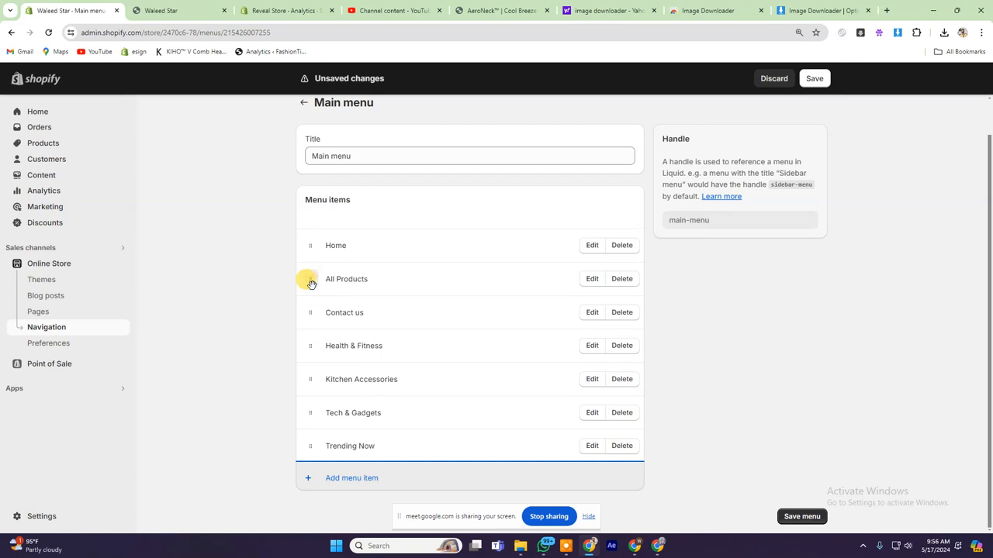
left_click_drag(310, 283, 308, 468)
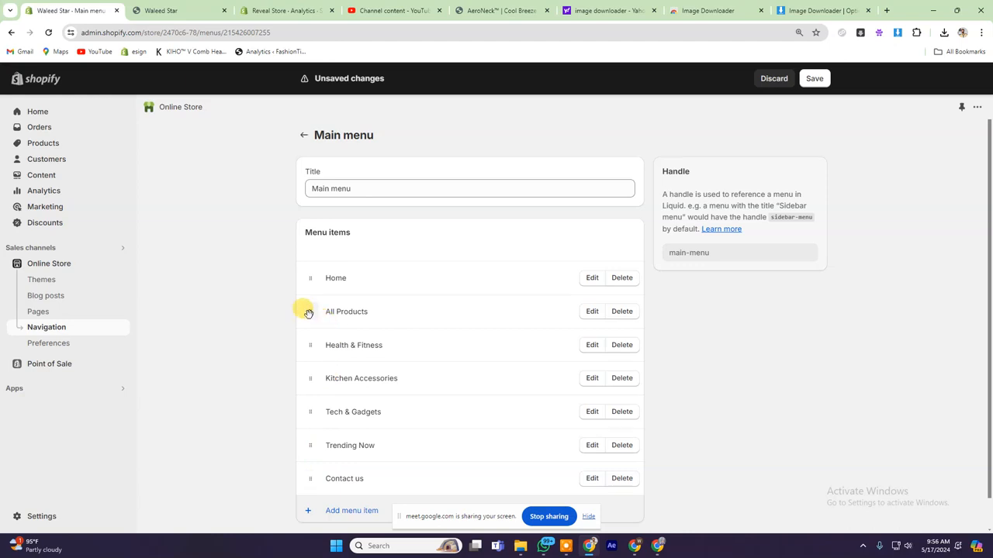
left_click_drag(308, 312, 314, 469)
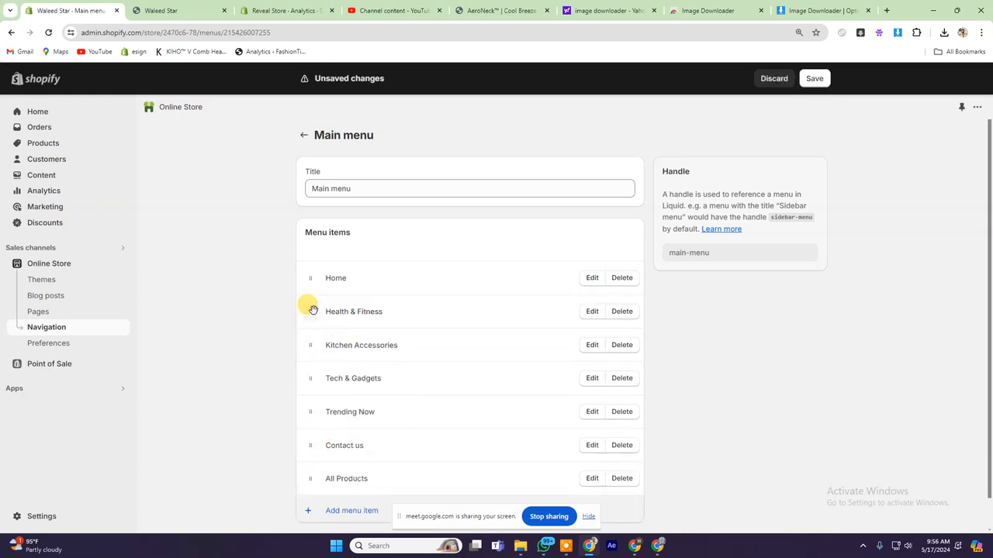
left_click_drag(310, 311, 317, 361)
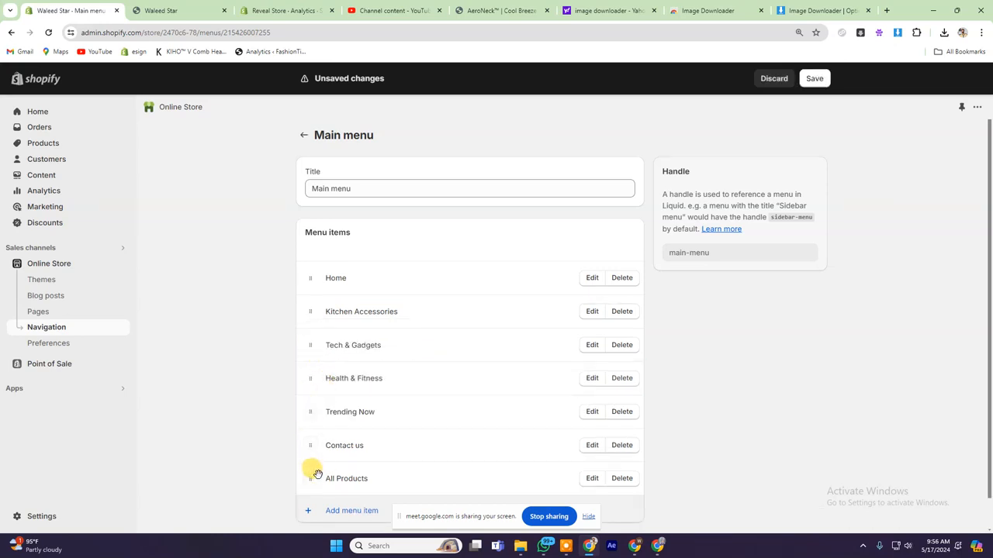
left_click_drag(310, 477, 315, 311)
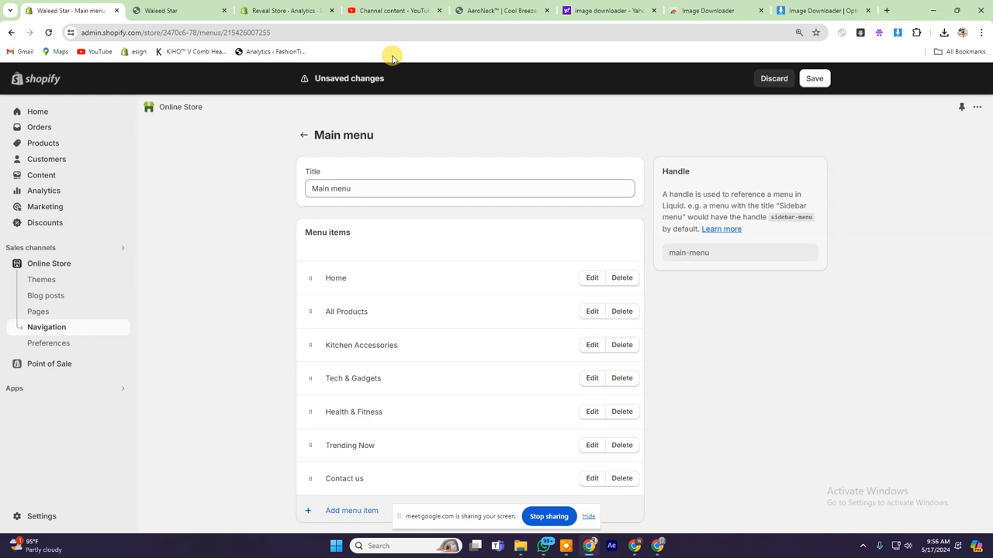
Open themelock.com in a new browser tab
left_click(883, 7)
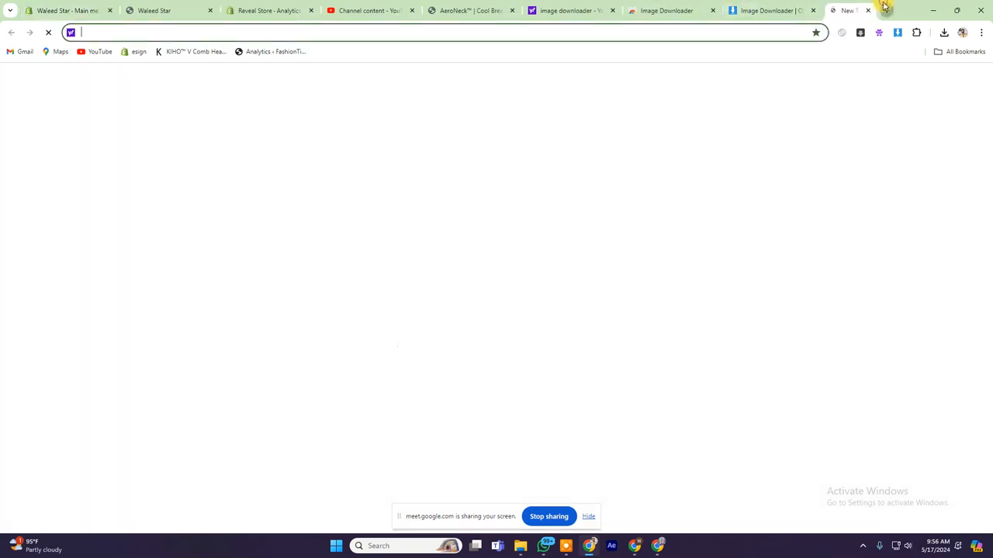
type("them")
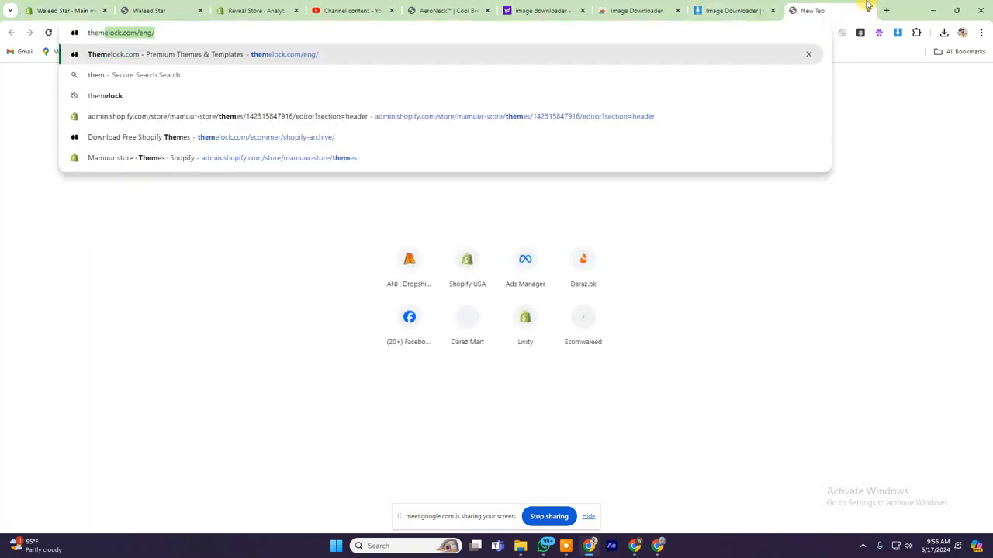
key("Right")
key("BackSpace")
key("BackSpace")
key("BackSpace")
key("BackSpace")
key("BackSpace")
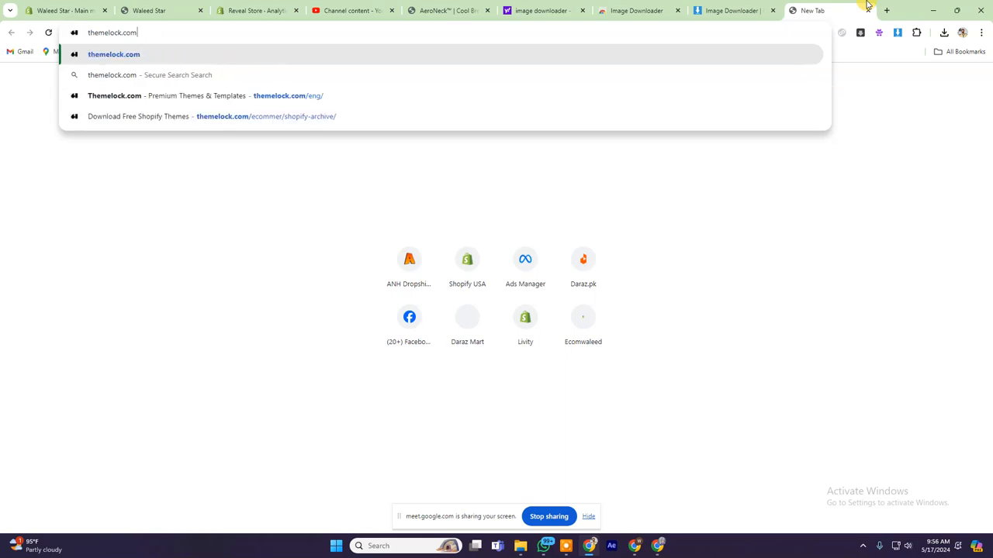
key("Return")
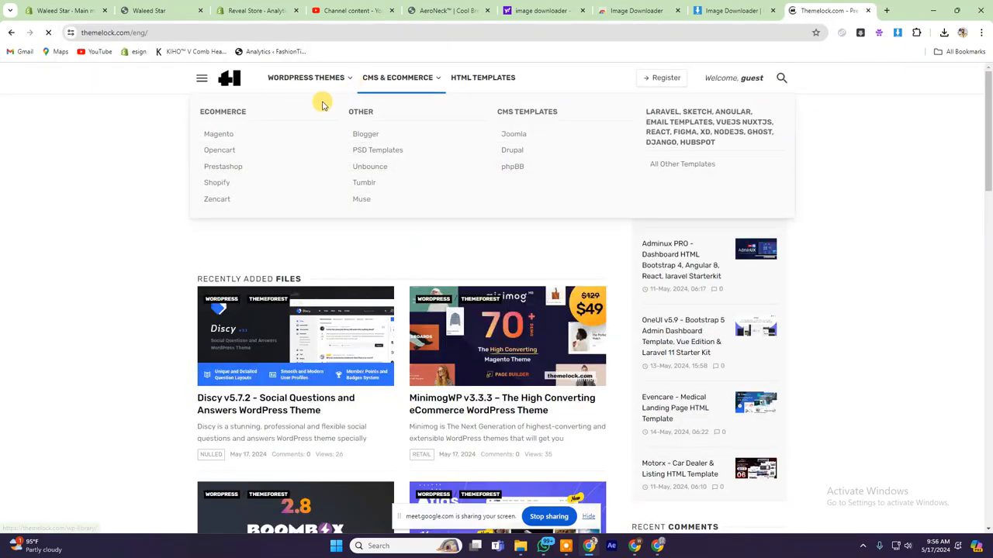
Nest the Kitchen Accessories menu item under All Products as a submenu item
mouse_move(295, 78)
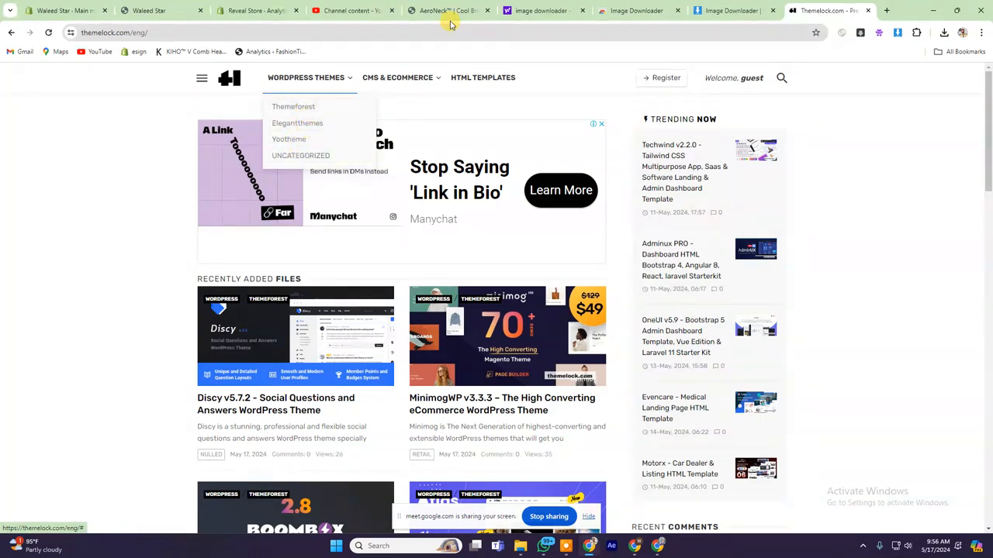
left_click(254, 10)
left_click(90, 10)
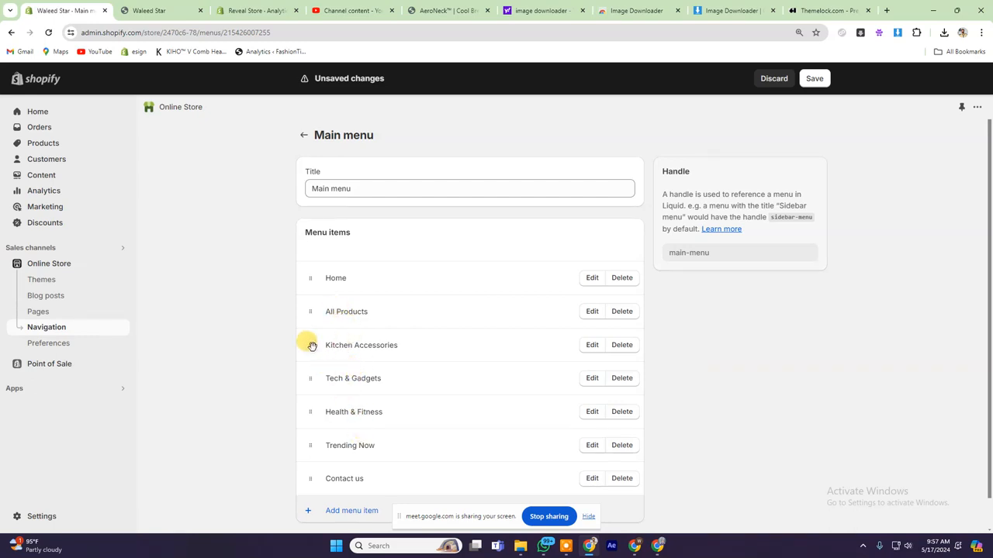
left_click_drag(311, 345, 382, 340)
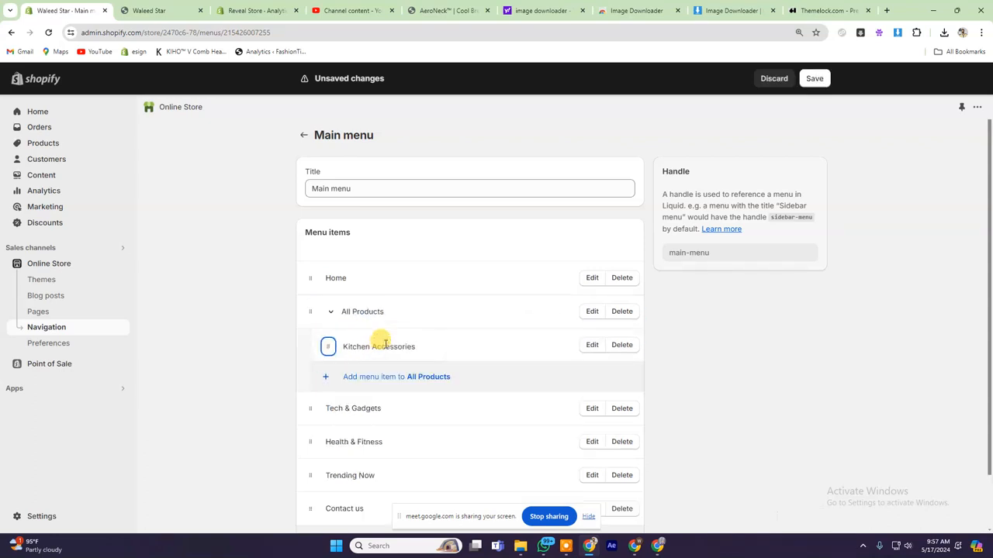
Move Kitchen Accessories back out to a top-level main menu item below All Products and save the menu
left_click(331, 319)
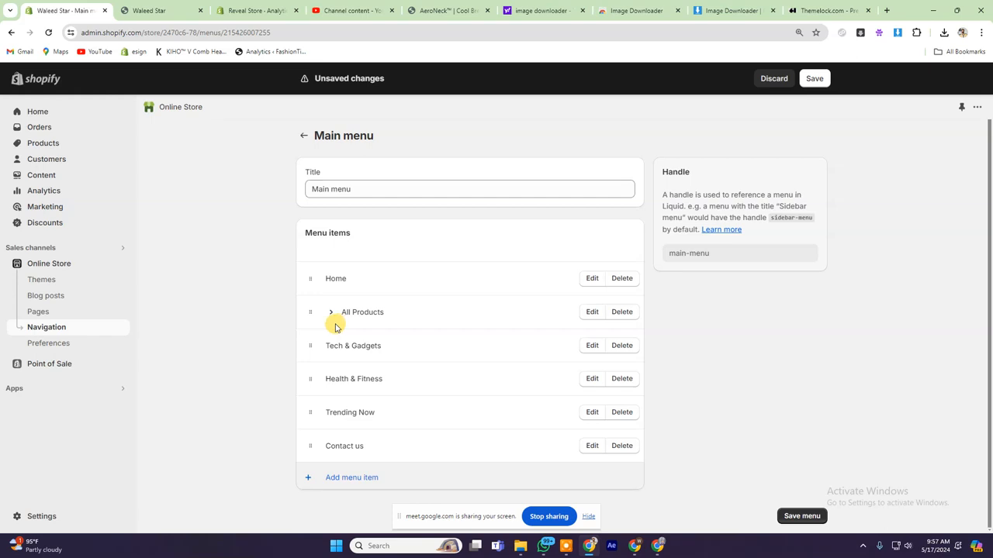
left_click(330, 313)
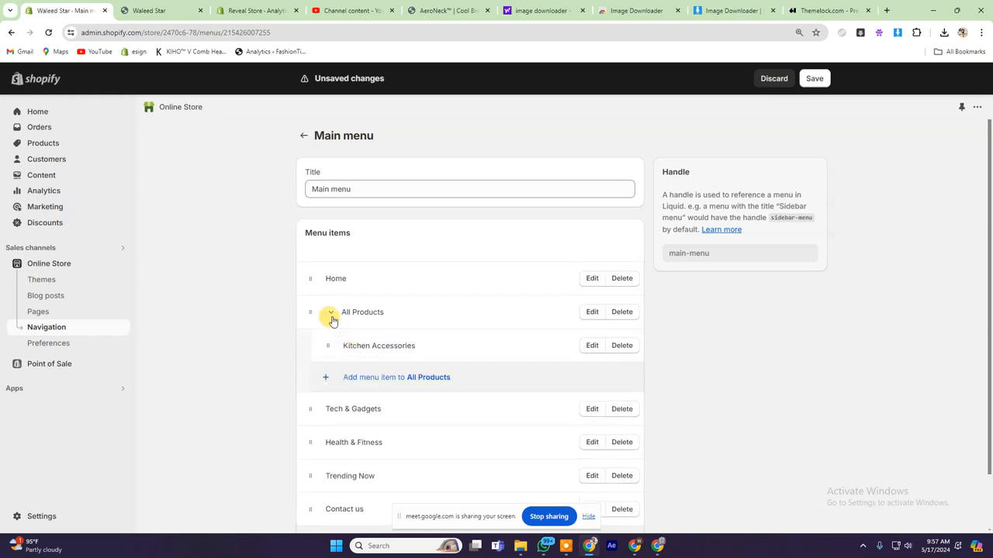
left_click_drag(330, 343, 308, 354)
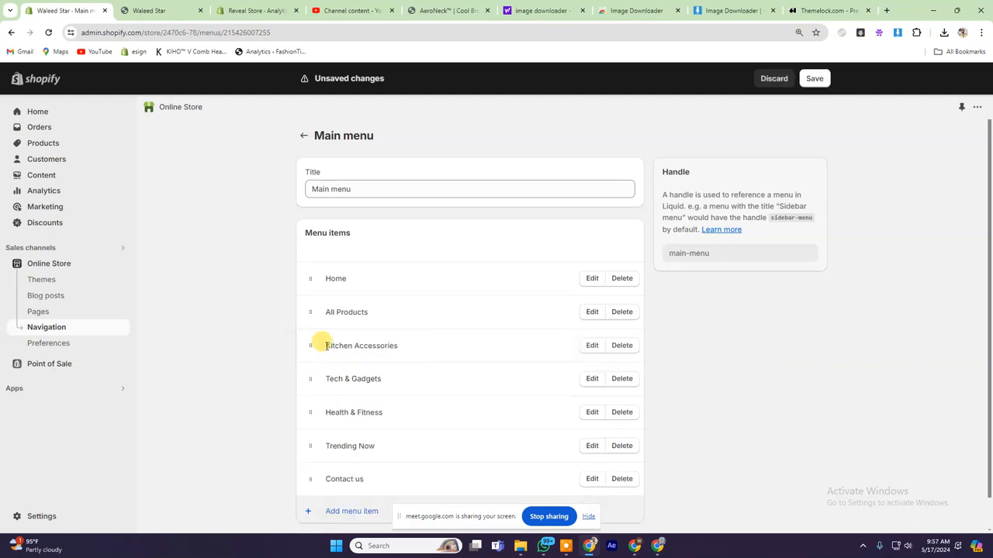
left_click(813, 78)
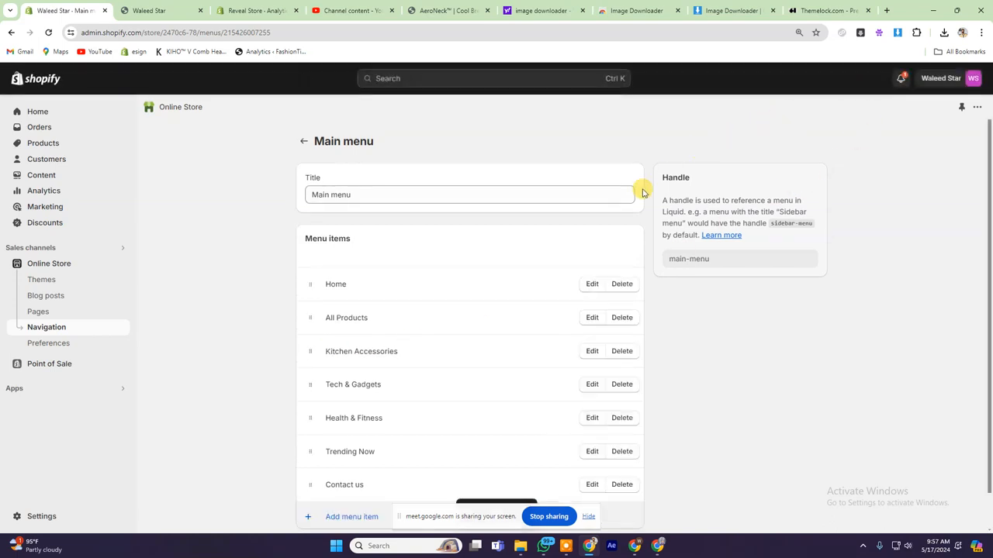
Zoom the storefront tab to 150% and reload it to preview the updated main menu
left_click(299, 143)
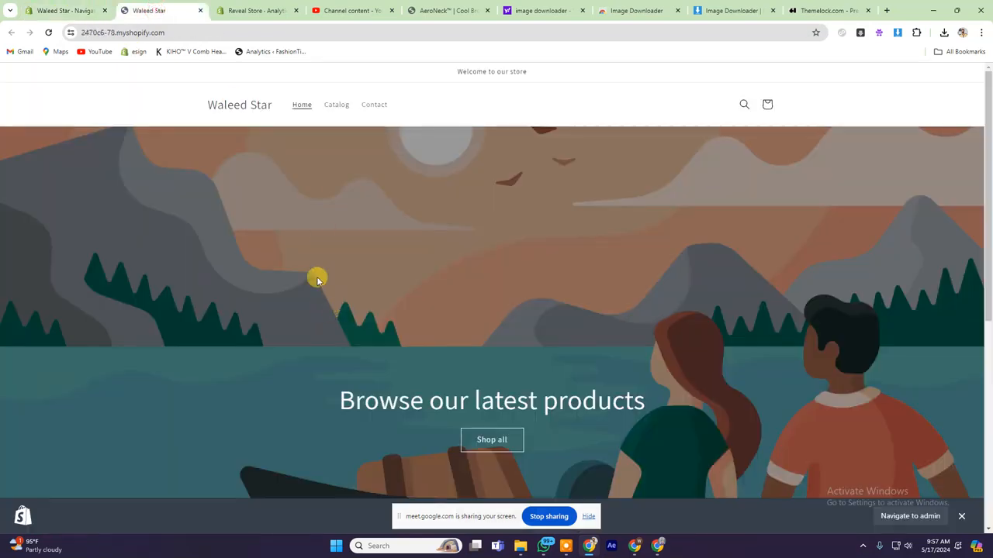
left_click(151, 10)
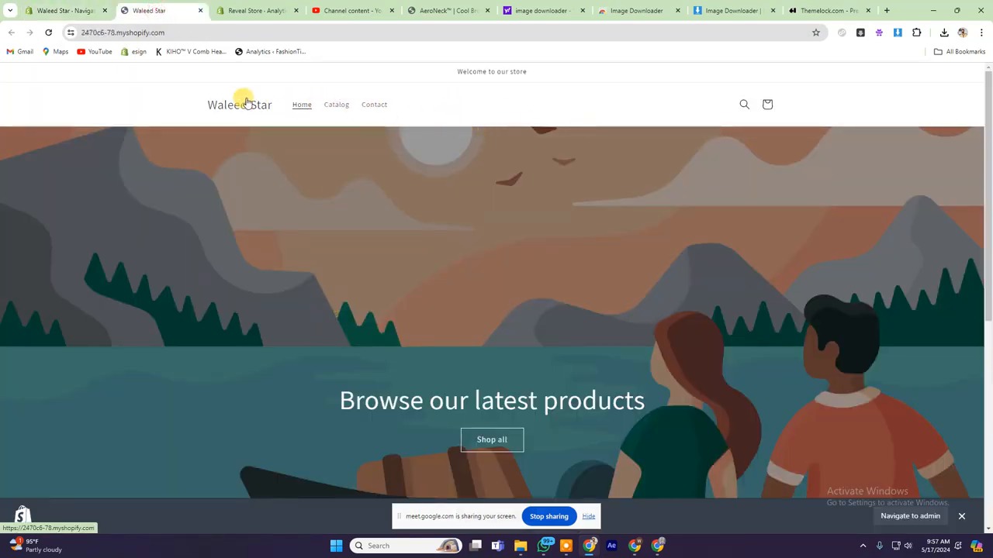
left_click(982, 33)
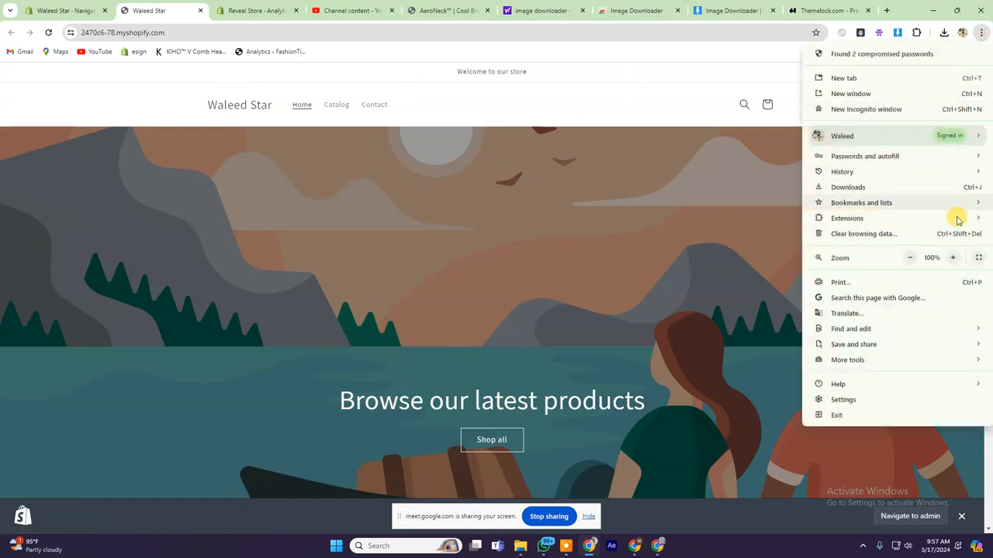
double_click(954, 258)
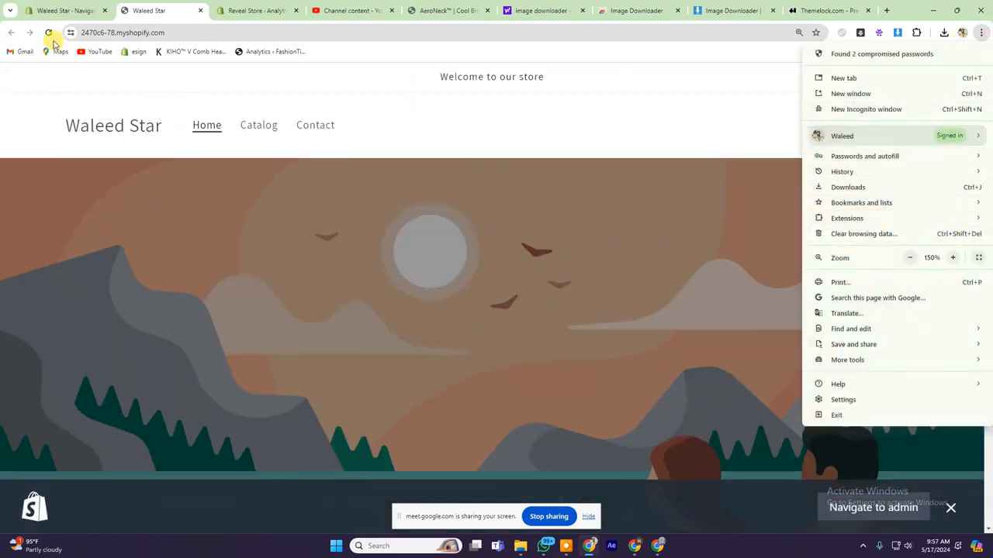
left_click(48, 33)
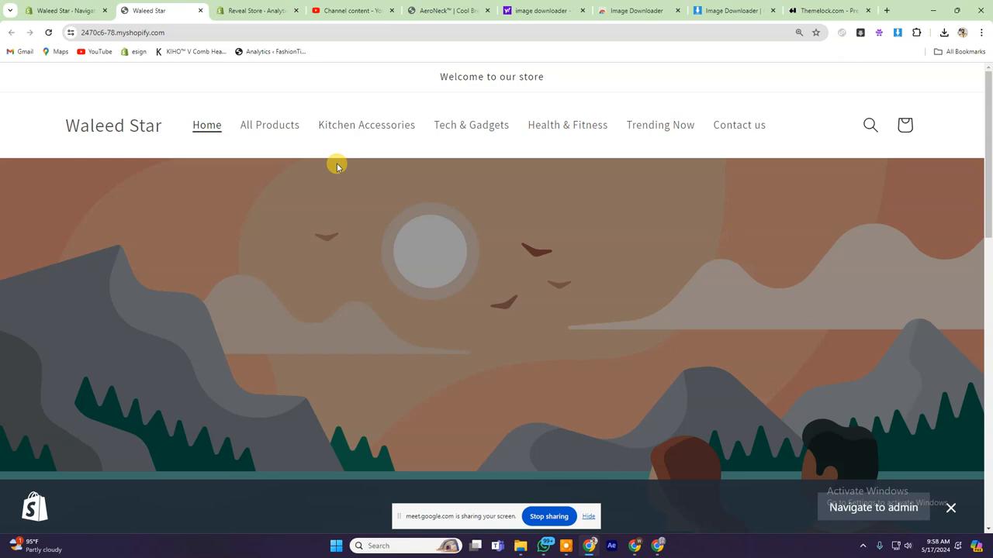
Scroll through the reference store's AeroNeck product page to compare its layout
left_click(634, 546)
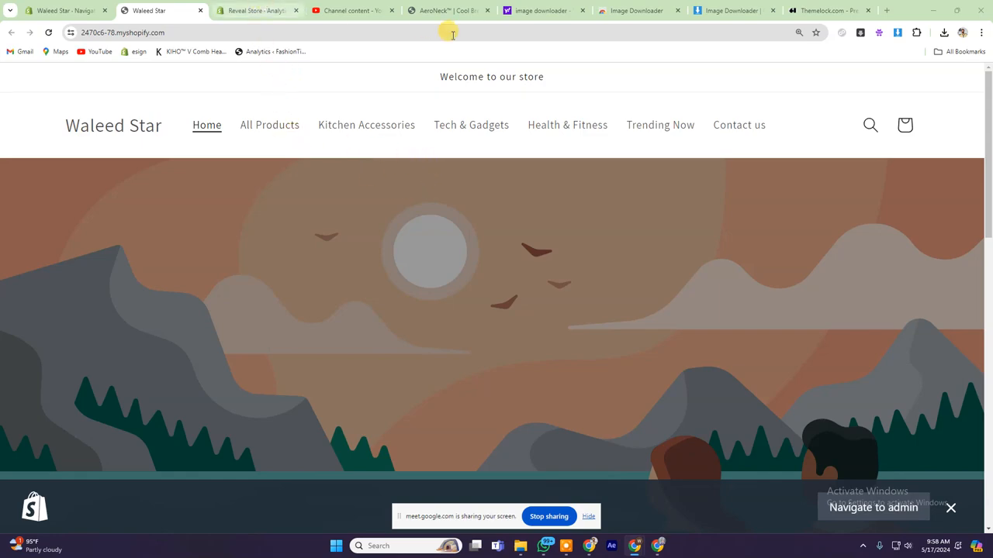
left_click(466, 3)
scroll(446, 363, "down", 10)
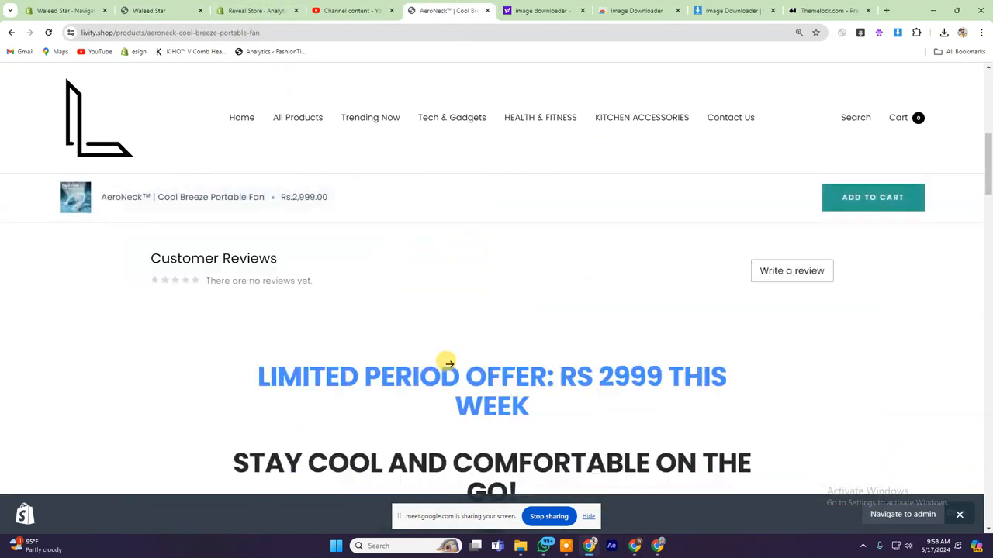
scroll(448, 364, "down", 15)
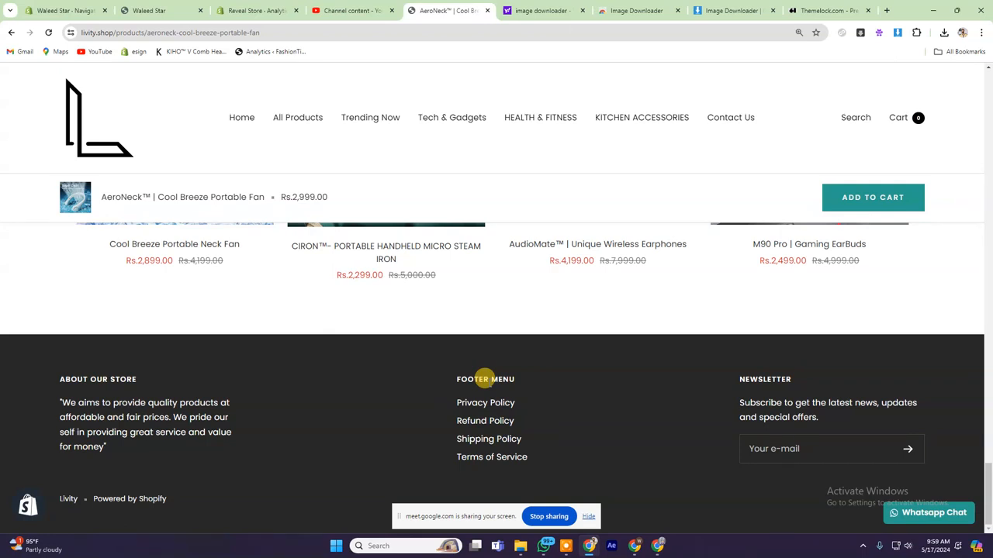
Browse the own storefront homepage and open the AeroNeck Cool Breeze Portable Fan product page
left_click(151, 10)
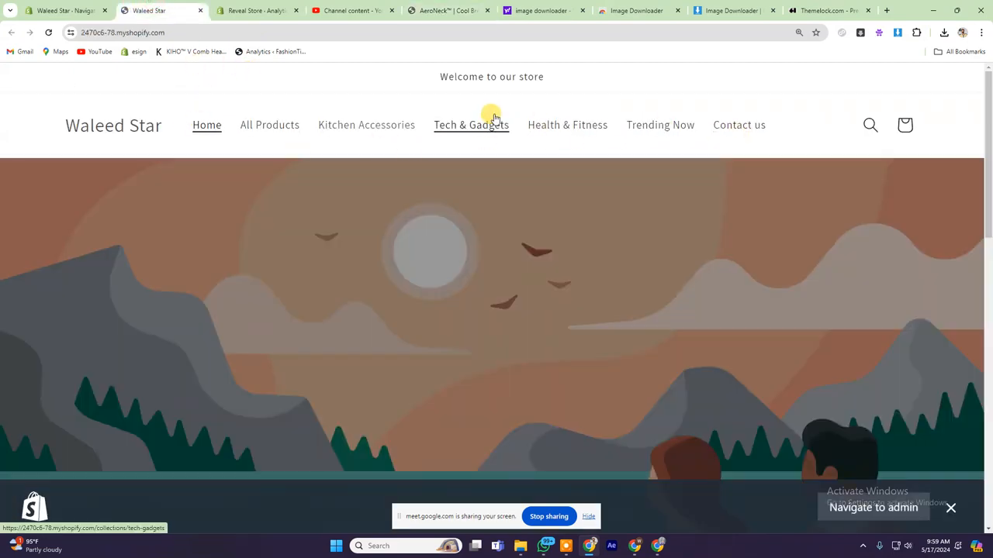
scroll(588, 302, "down", 10)
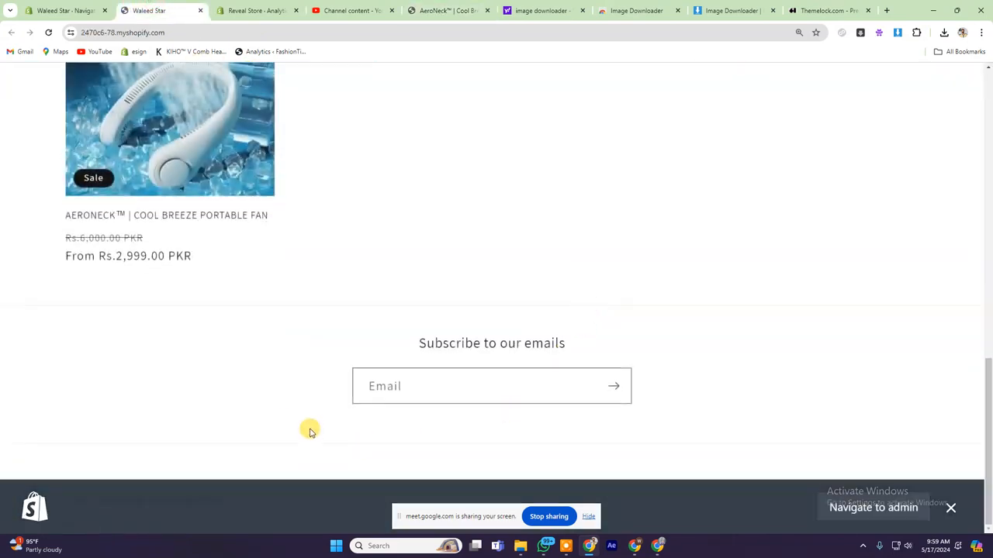
left_click(951, 508)
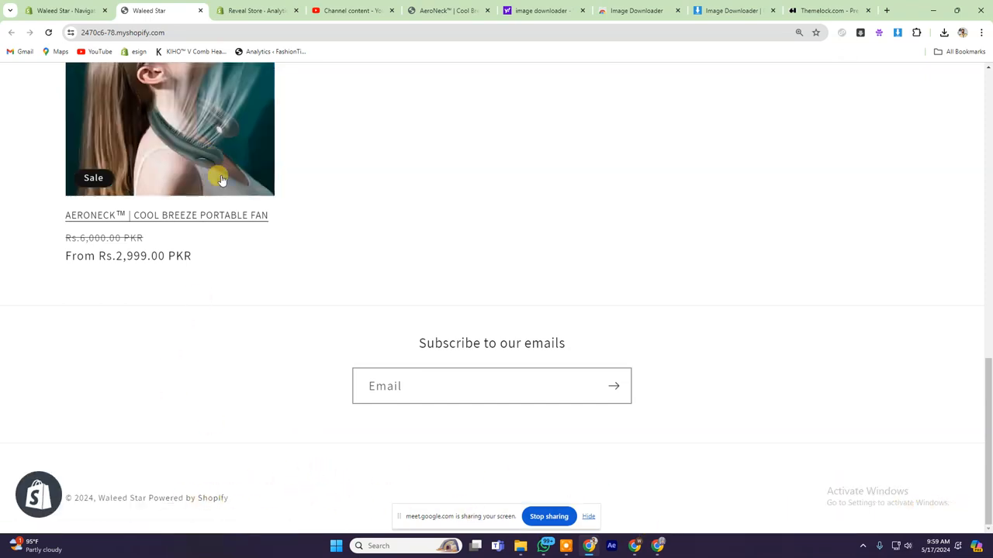
scroll(263, 278, "up", 2)
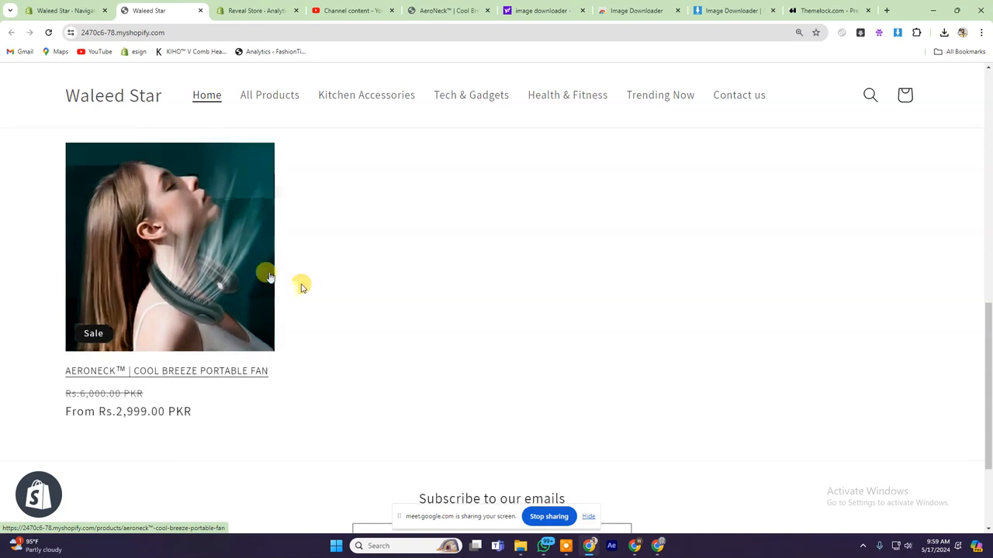
scroll(95, 288, "up", 2)
scroll(99, 249, "down", 2)
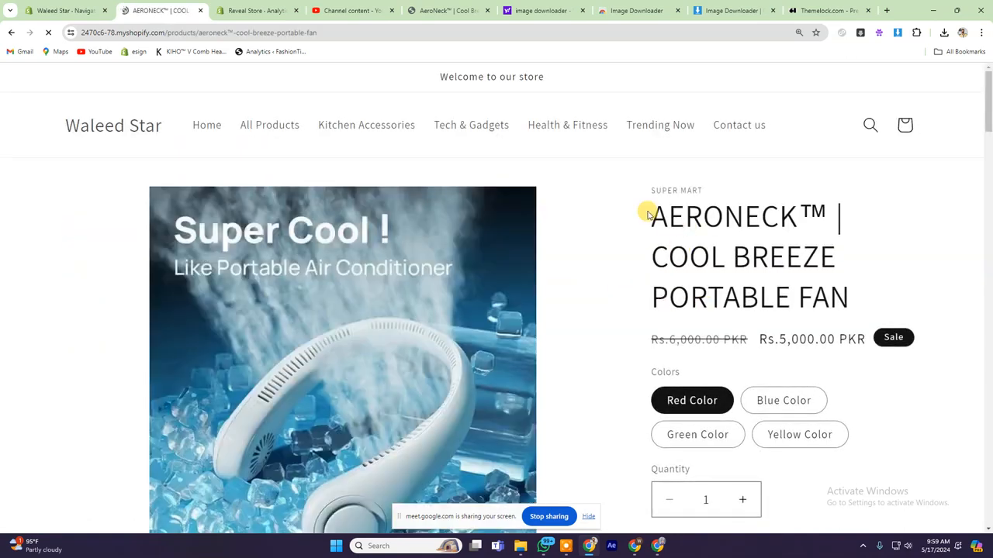
Inspect the product's title, prices and colour options, selecting the Blue Color variant
left_click_drag(648, 209, 827, 290)
scroll(747, 285, "down", 1)
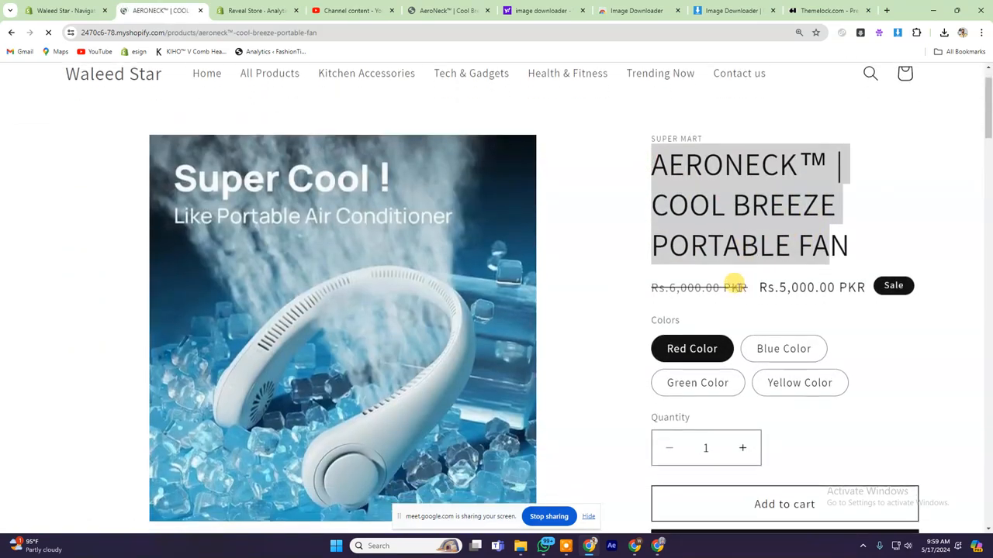
left_click(783, 288)
double_click(783, 288)
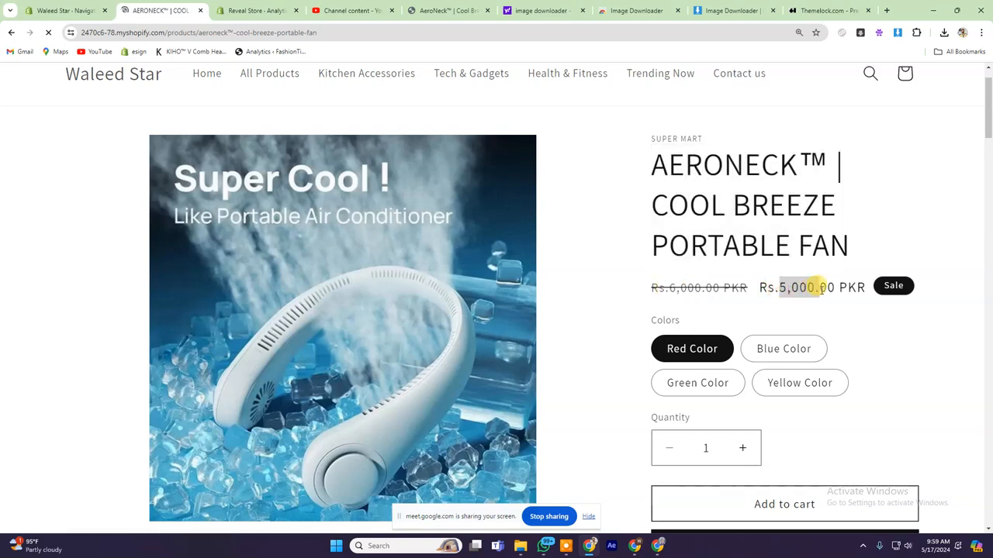
left_click_drag(735, 289, 673, 288)
scroll(682, 288, "down", 2)
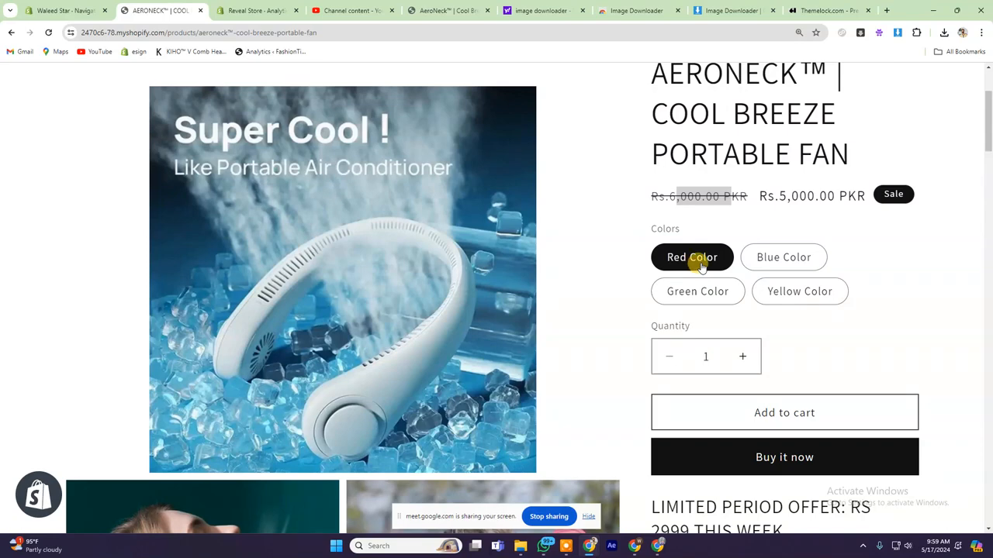
left_click(732, 292)
left_click(766, 288)
left_click(771, 260)
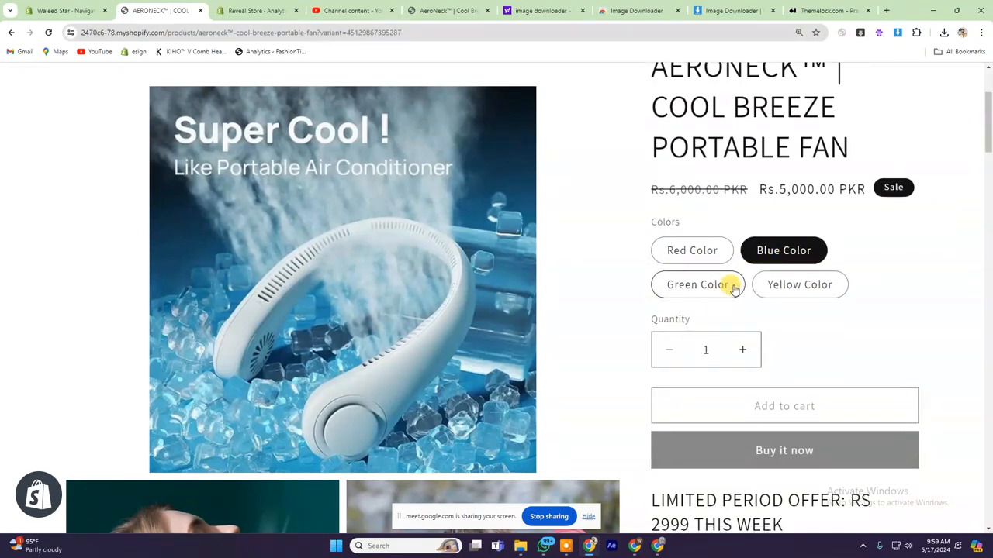
Scroll through the product page's description, images and specifications
scroll(729, 283, "down", 1)
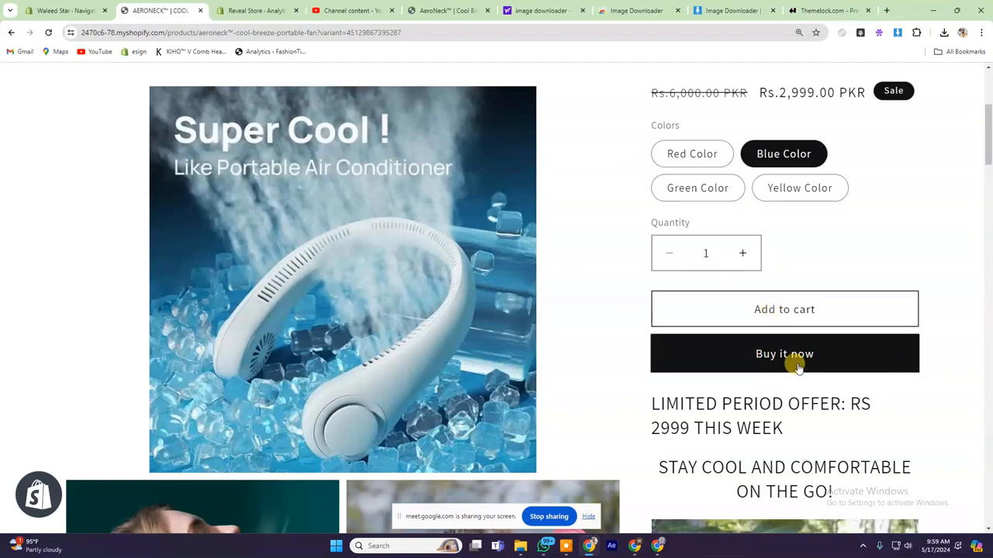
scroll(799, 368, "down", 6)
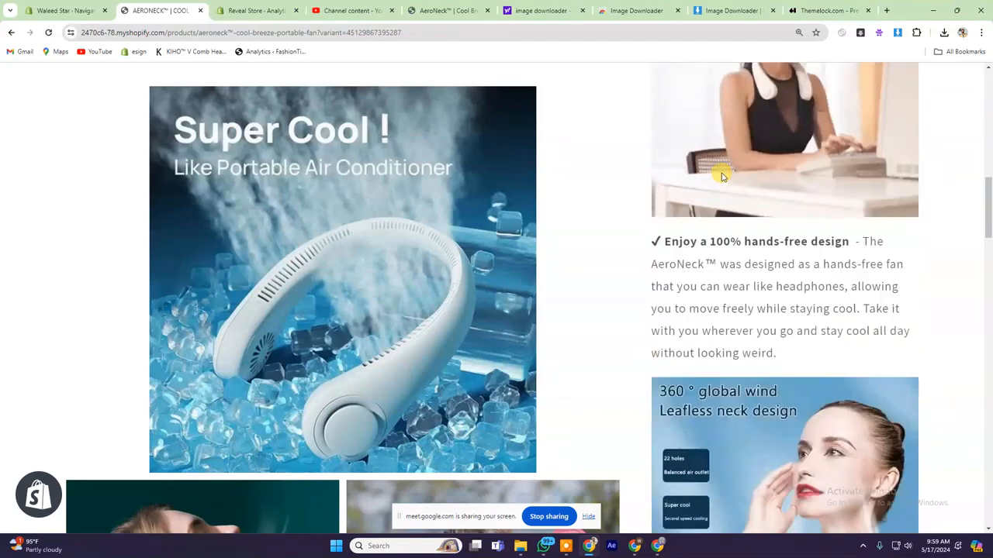
scroll(721, 177, "down", 15)
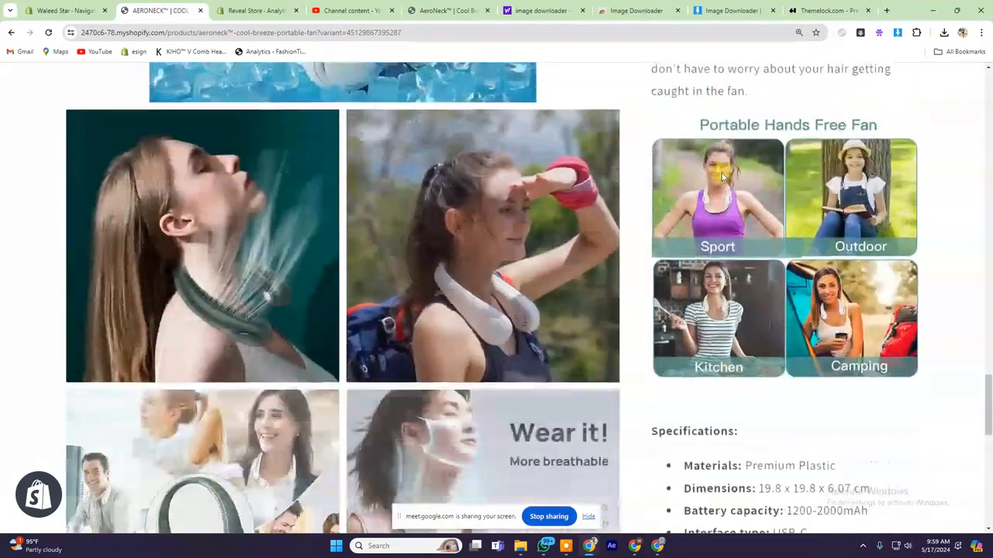
scroll(722, 177, "down", 7)
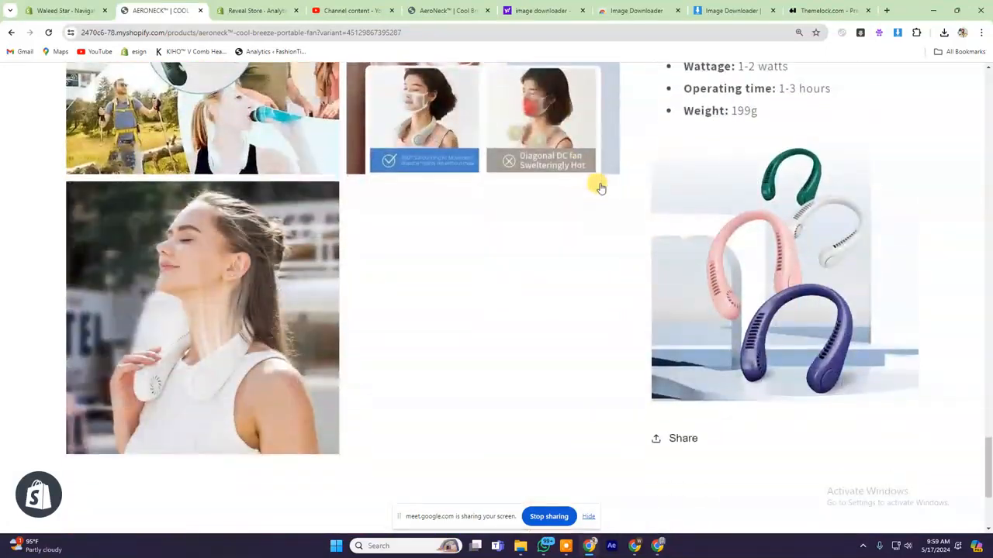
scroll(597, 184, "down", 3)
scroll(523, 305, "up", 4)
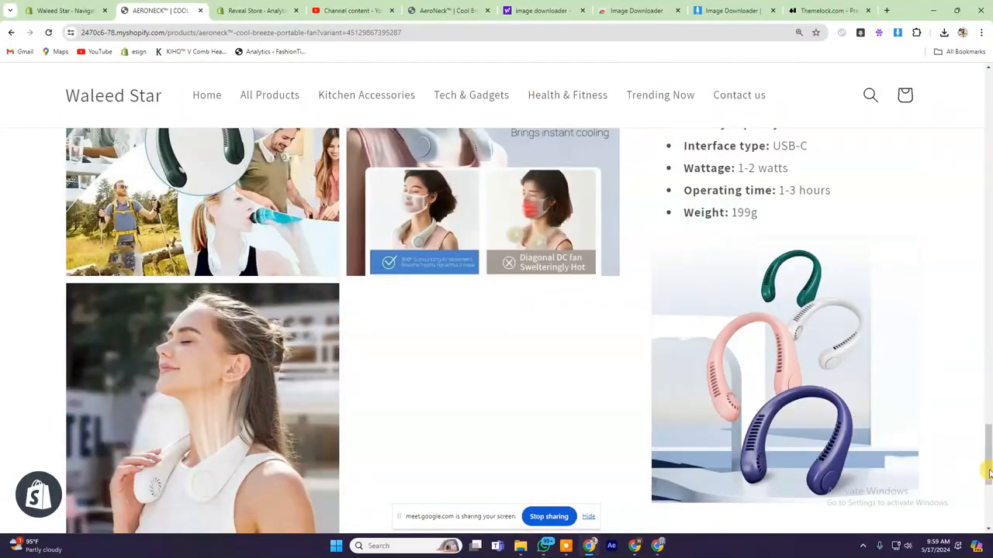
scroll(989, 473, "up", 20)
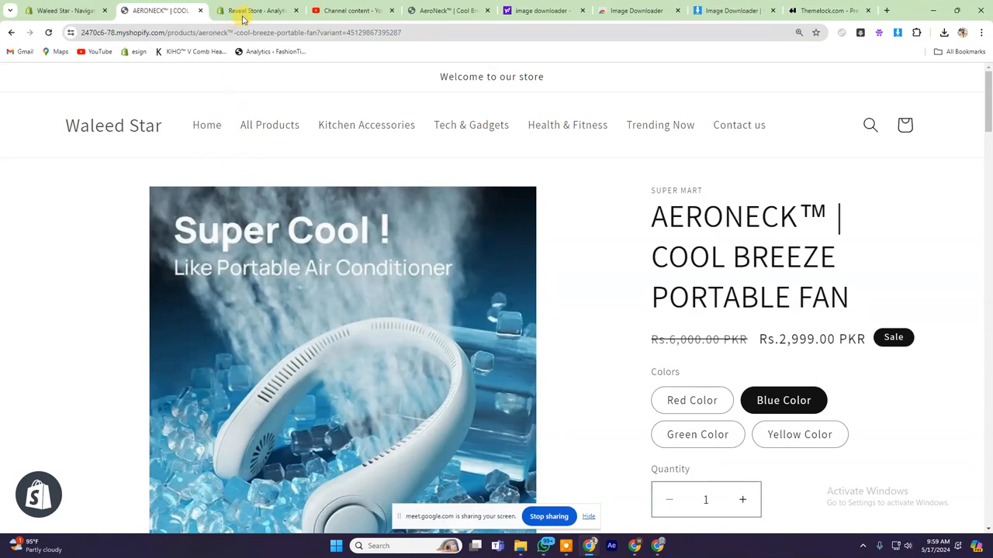
Open the store's Policies settings and place the cursor in the empty written return and refund policy editor
left_click(74, 10)
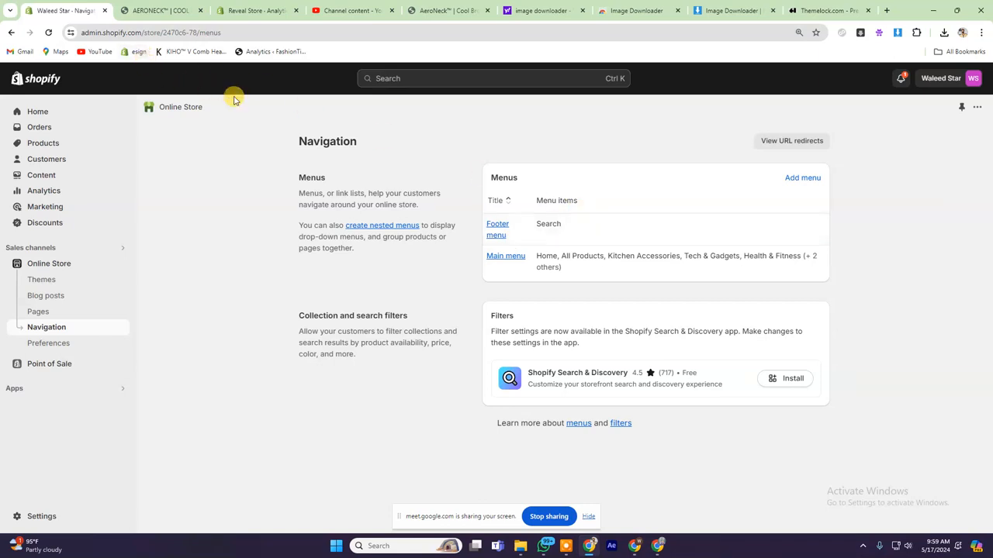
left_click(458, 10)
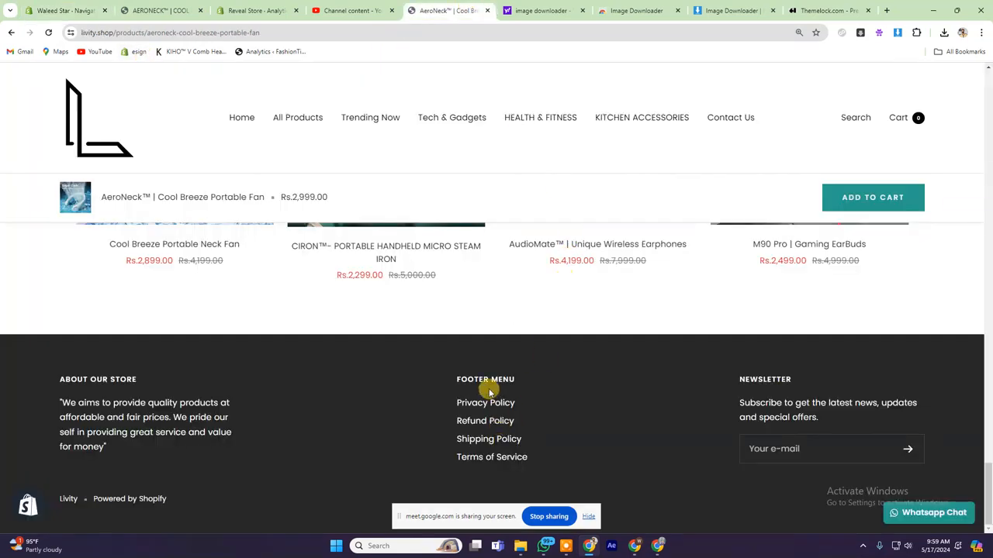
left_click(68, 7)
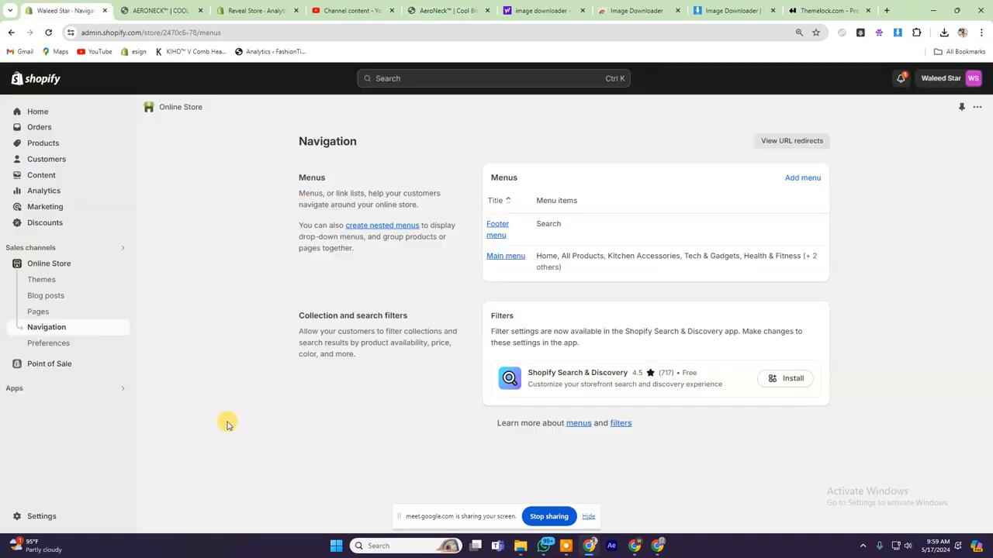
left_click(40, 517)
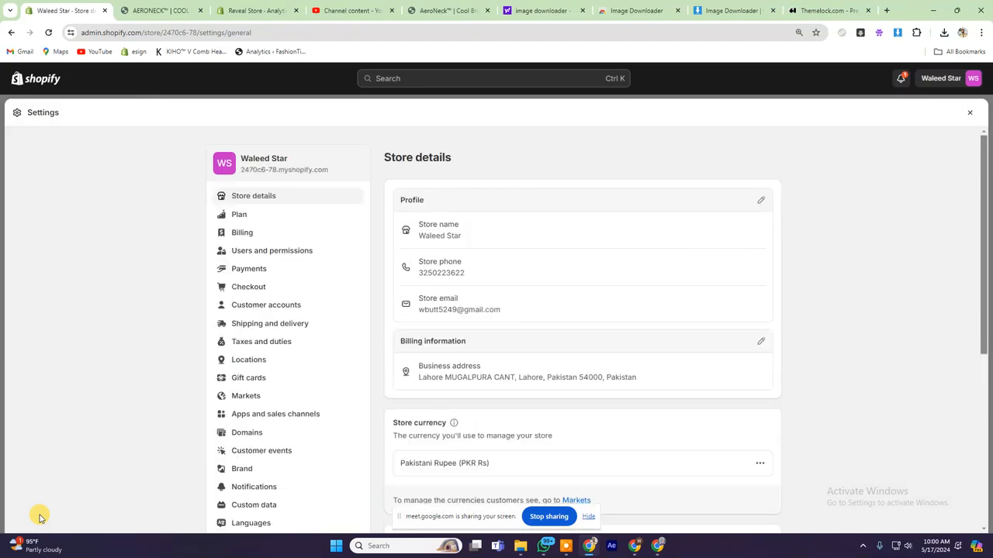
scroll(315, 369, "down", 3)
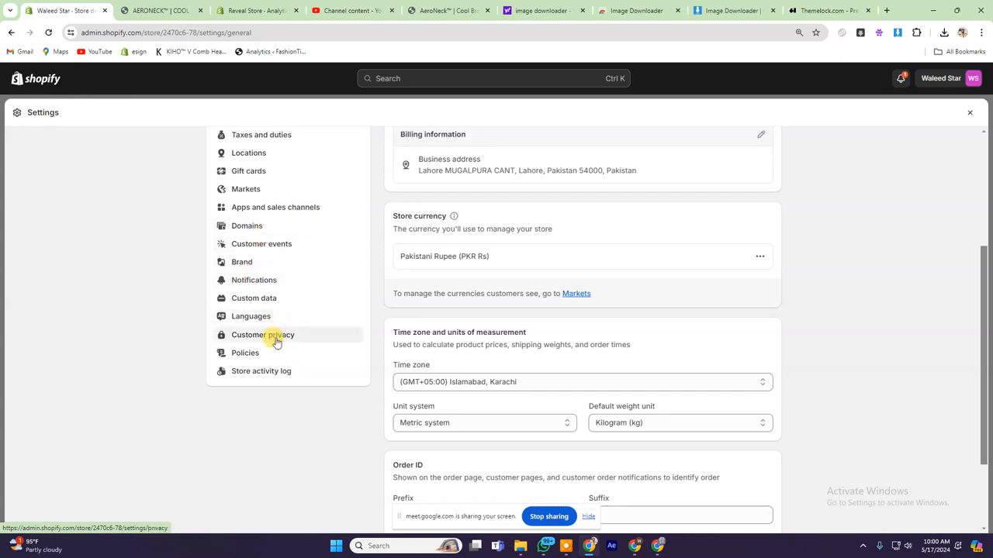
left_click(264, 359)
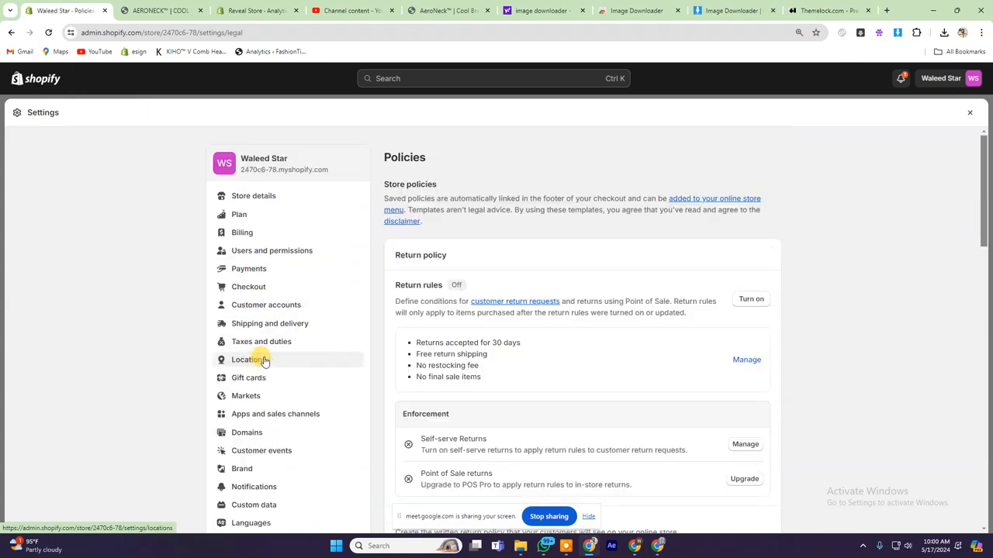
scroll(585, 380, "down", 4)
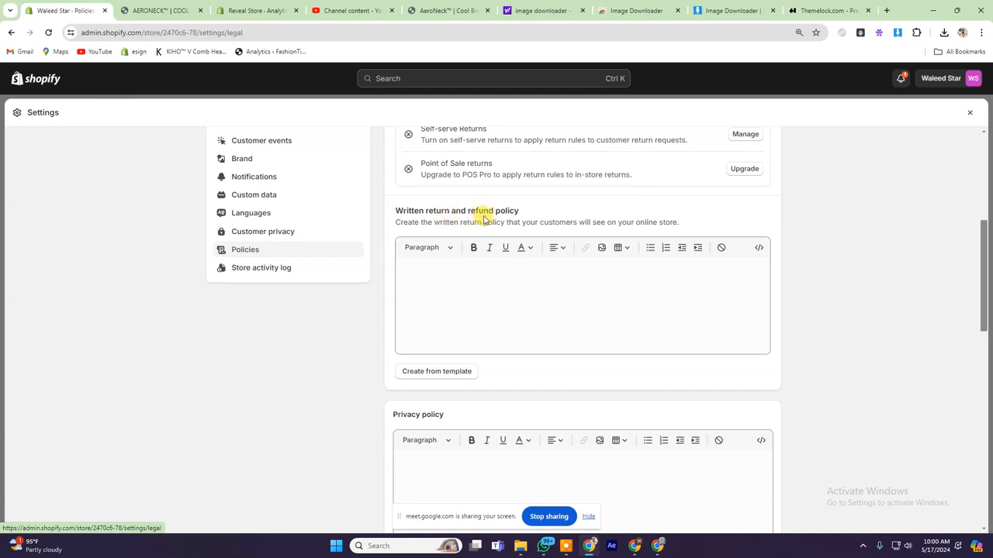
left_click(468, 291)
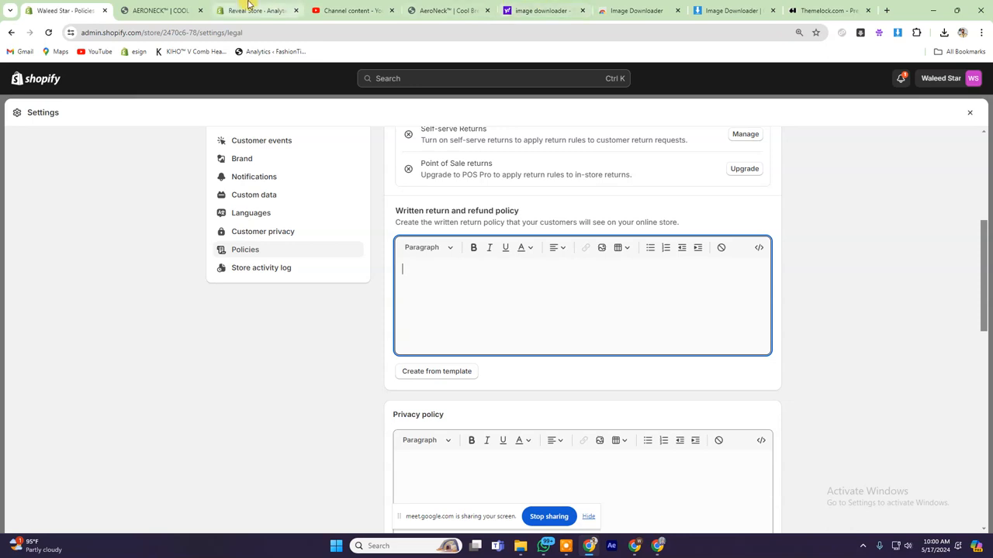
Select and copy the full refund policy text from the reference store's refund policy page
left_click(472, 8)
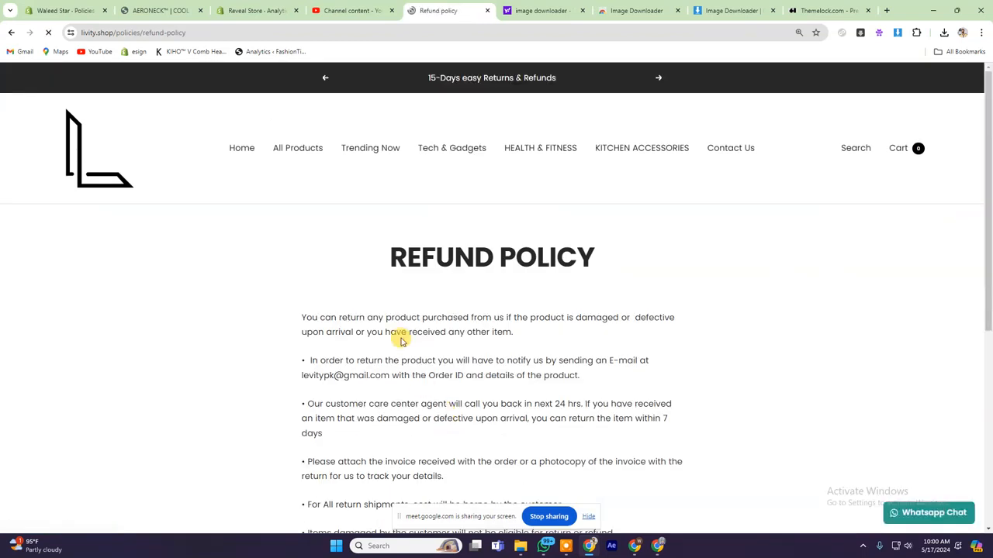
scroll(308, 310, "down", 1)
left_click_drag(297, 259, 685, 317)
scroll(496, 397, "down", 2)
scroll(556, 387, "down", 2)
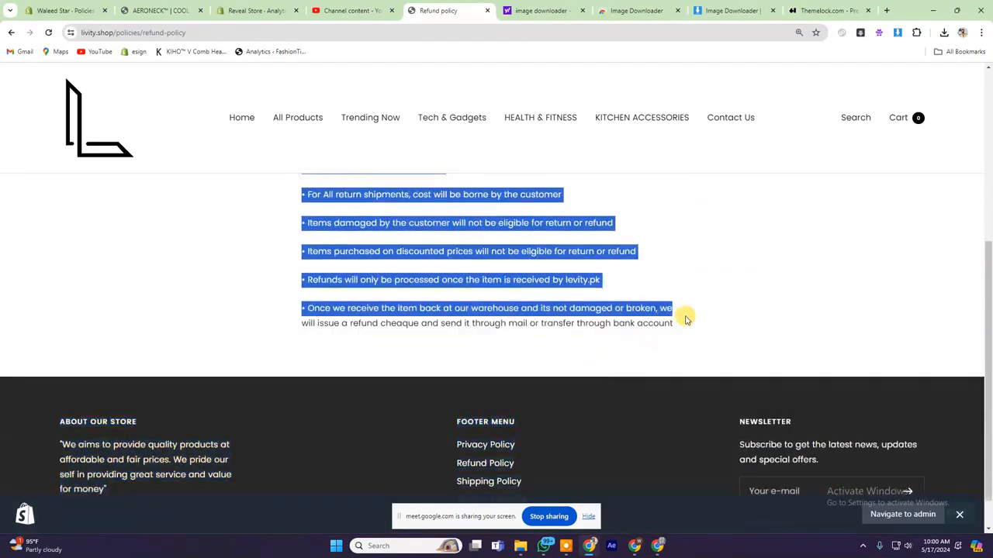
right_click(552, 299)
left_click(582, 310)
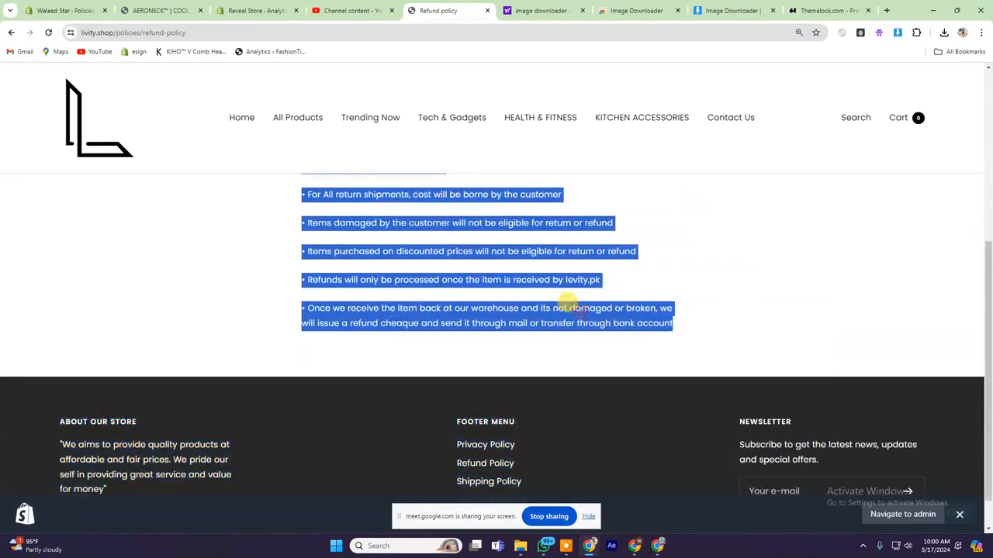
Paste the copied refund policy into the written return and refund policy editor
left_click(281, 7)
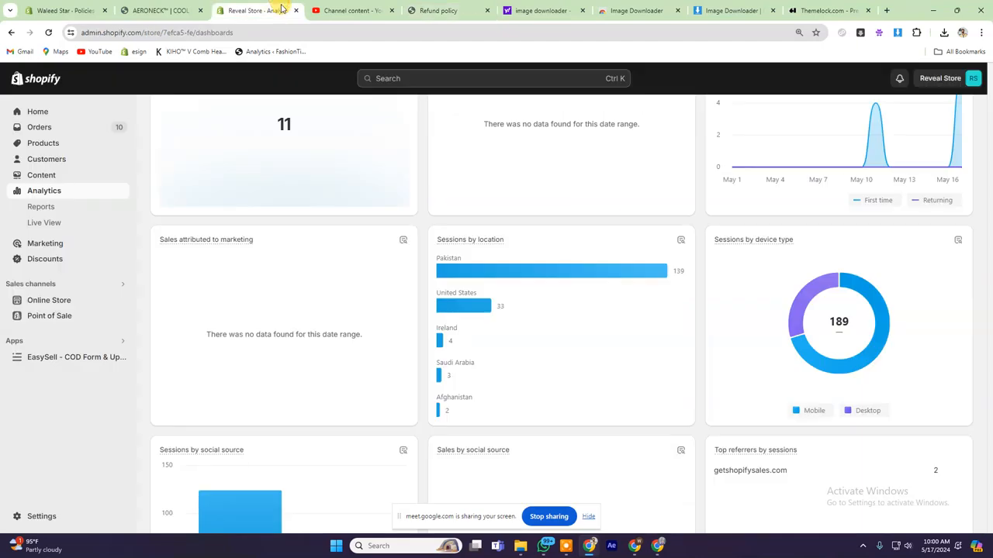
left_click(86, 7)
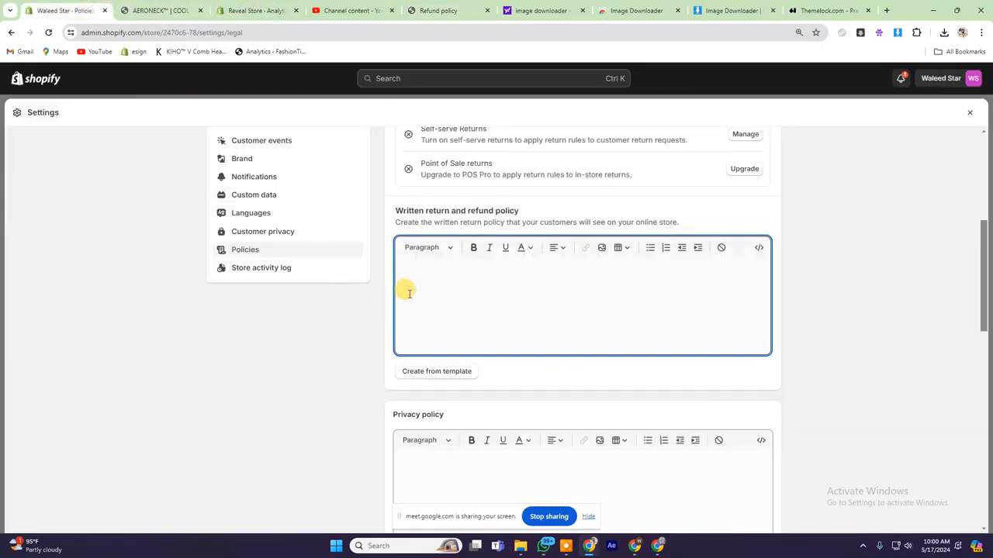
key("ctrl+v")
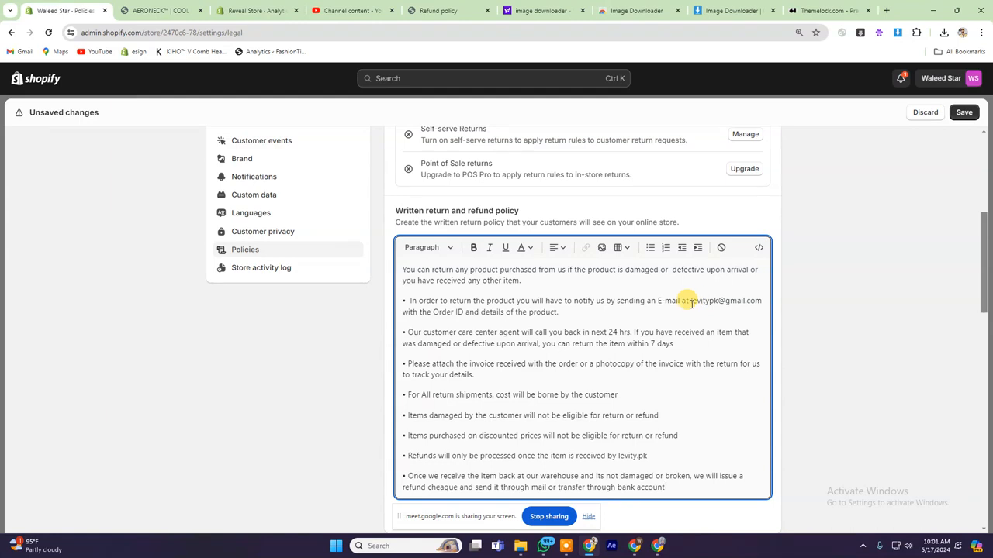
Replace the reference store's contact e-mail in the return instructions with the store's own e-mail address
left_click_drag(689, 303, 701, 308)
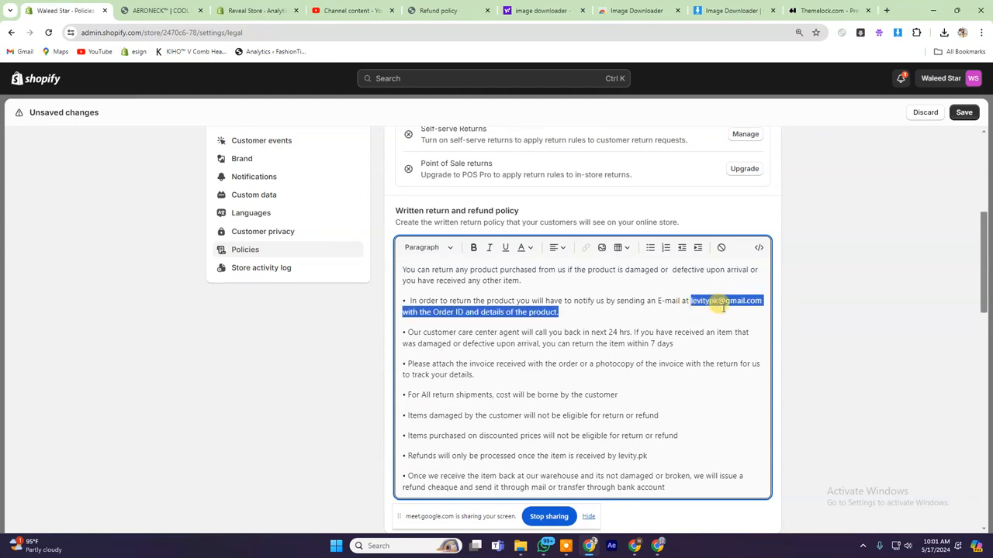
left_click(726, 307)
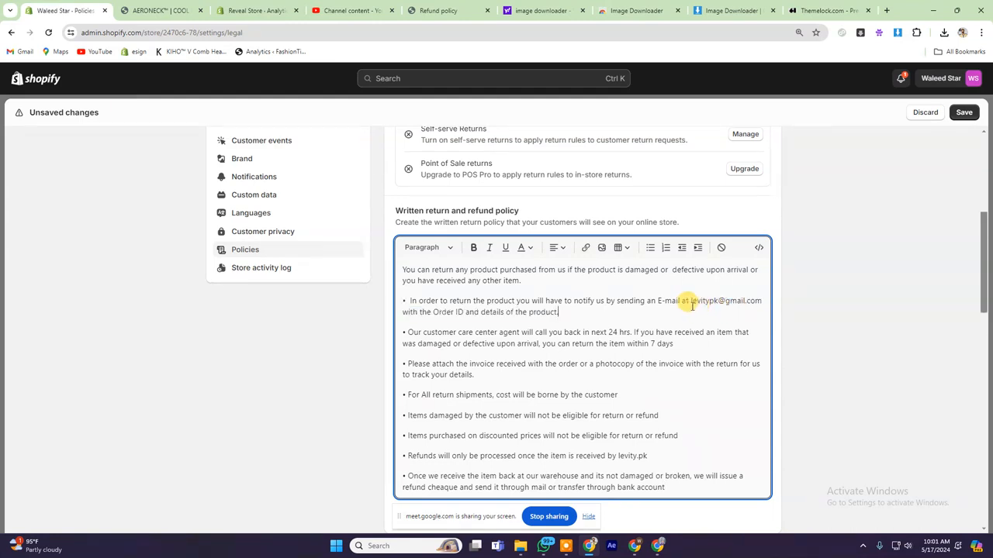
left_click_drag(690, 305, 721, 308)
left_click(766, 300)
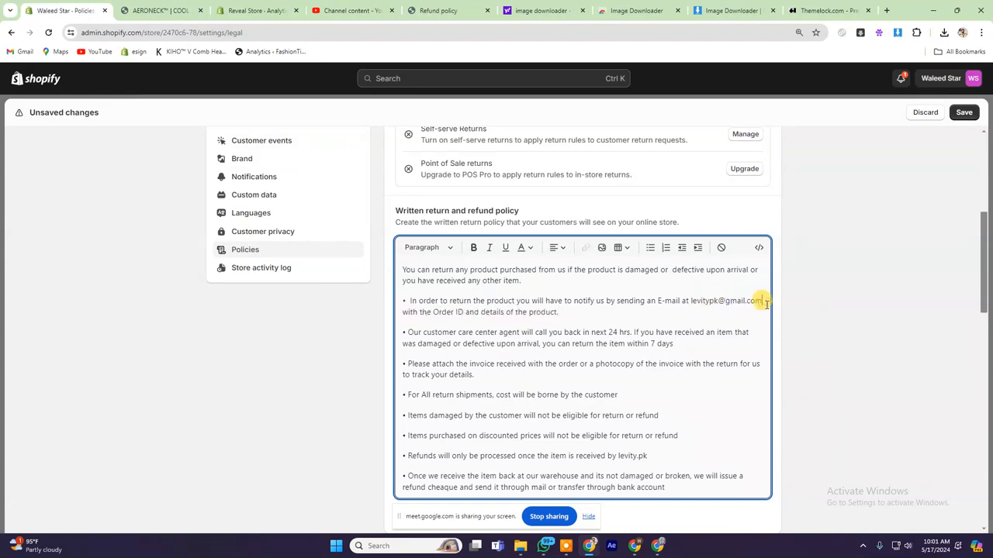
key("BackSpace")
key("BackSpace")
key("BackSpace")
key("BackSpace")
key("BackSpace")
key("BackSpace")
key("BackSpace")
key("BackSpace")
key("BackSpace")
key("BackSpace")
key("BackSpace")
key("BackSpace")
key("BackSpace")
key("BackSpace")
key("BackSpace")
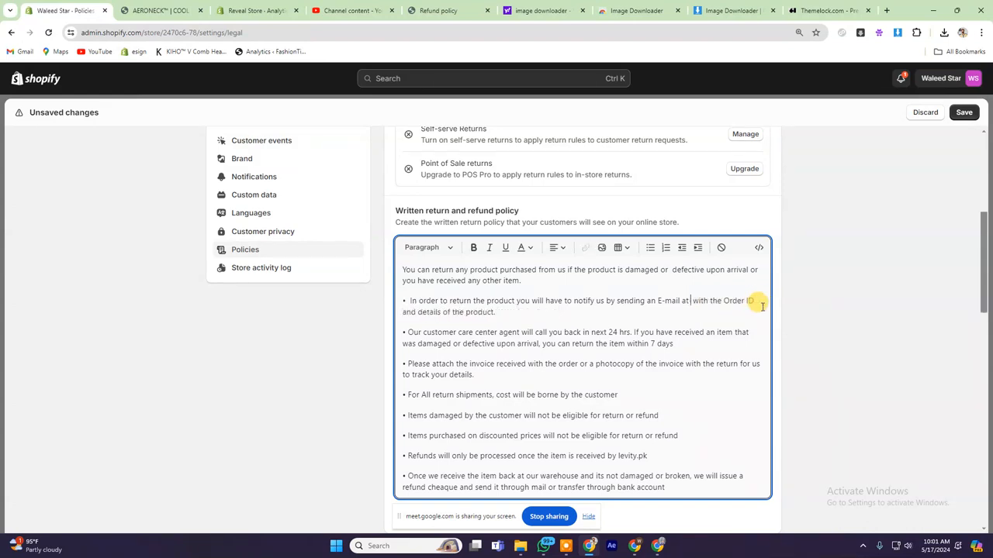
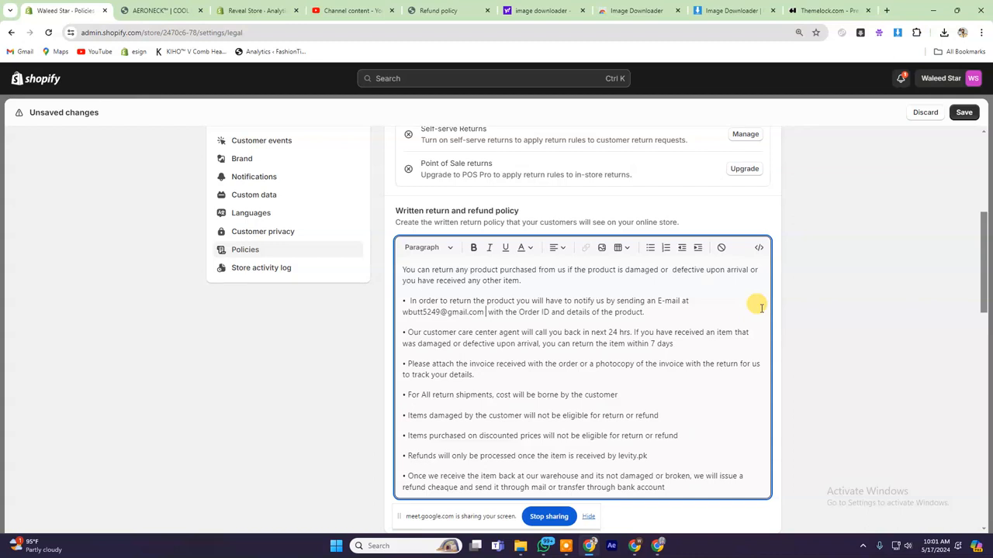
Replace levity.pk in the refunds bullet with Super Mart
scroll(478, 381, "down", 1)
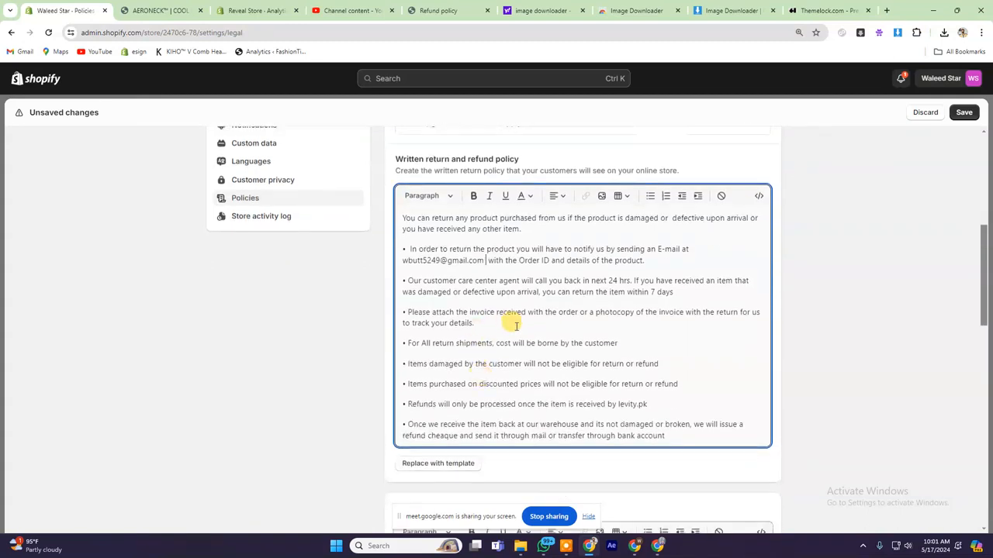
mouse_move(635, 404)
left_mouse_down()
mouse_move(617, 405)
mouse_move(644, 405)
mouse_move(631, 408)
left_mouse_up()
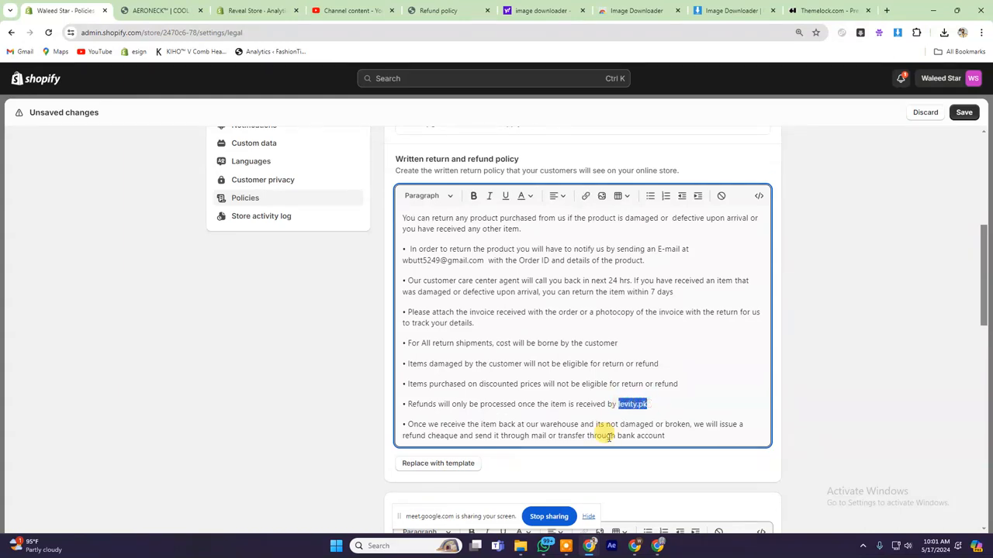
key("Delete")
type("Super")
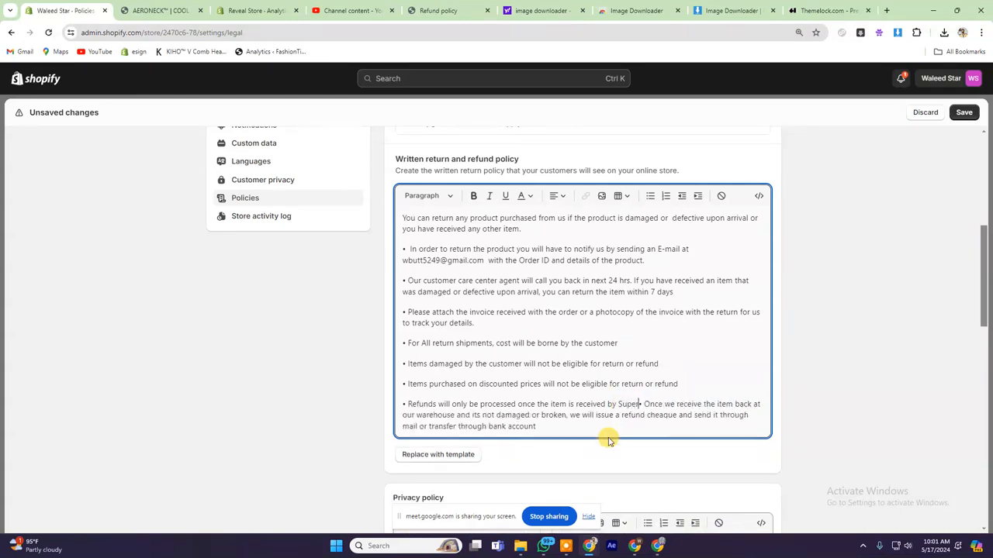
type(" Mart")
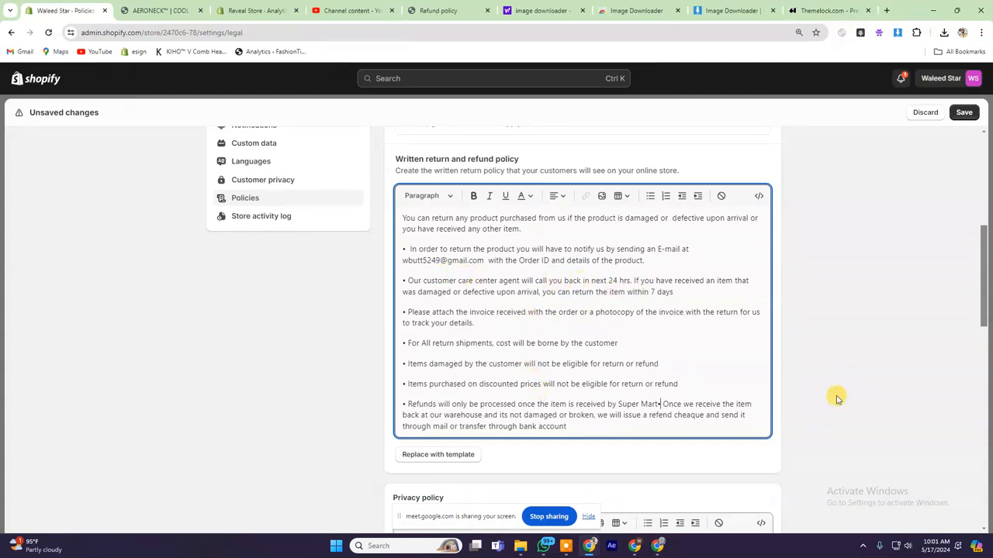
Focus the empty privacy policy editor, then copy the full privacy policy text from the reference store's privacy policy page
scroll(775, 372, "down", 2)
scroll(567, 397, "down", 1)
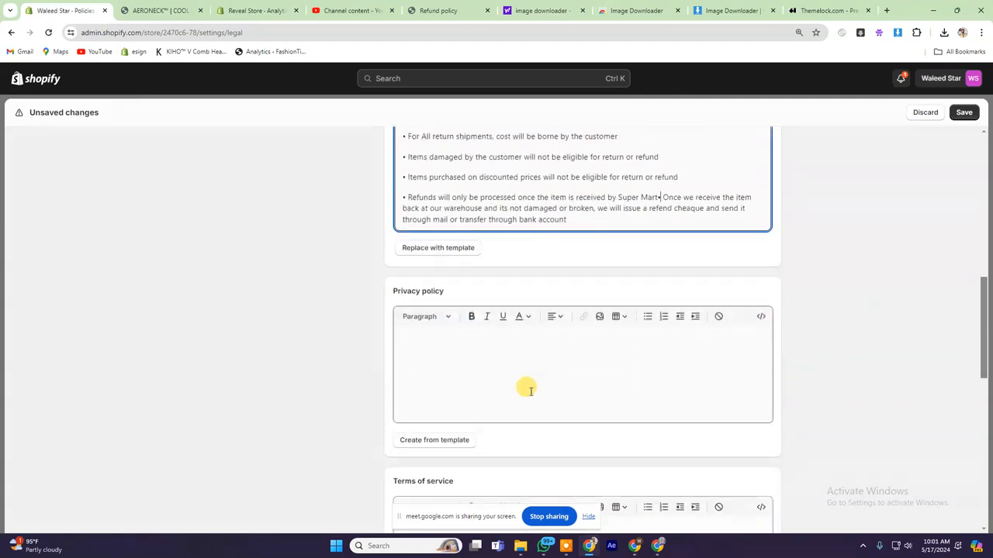
left_click(424, 359)
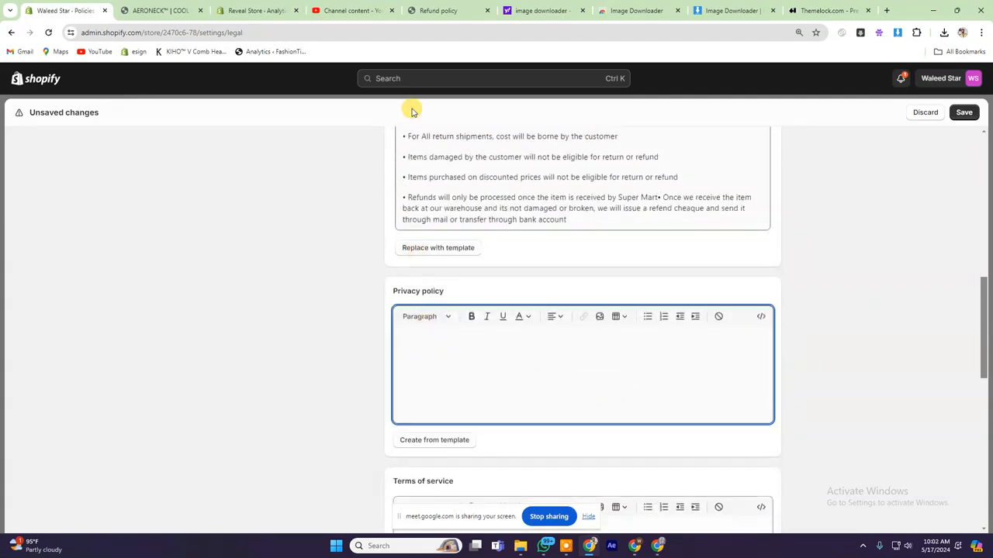
left_click(438, 10)
scroll(471, 321, "down", 1)
left_click(479, 404)
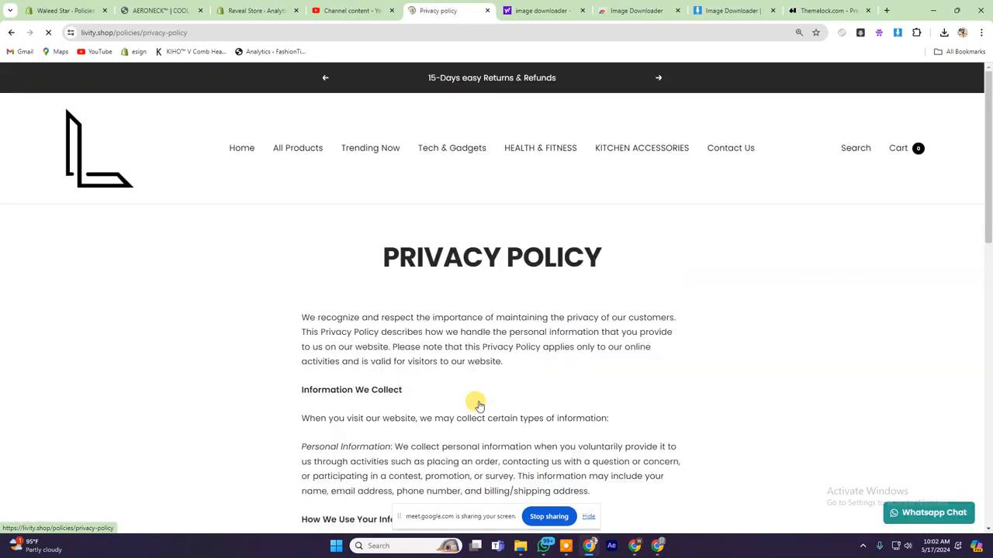
left_click_drag(301, 265, 388, 380)
scroll(372, 343, "down", 6)
scroll(377, 351, "down", 2)
right_click(346, 275)
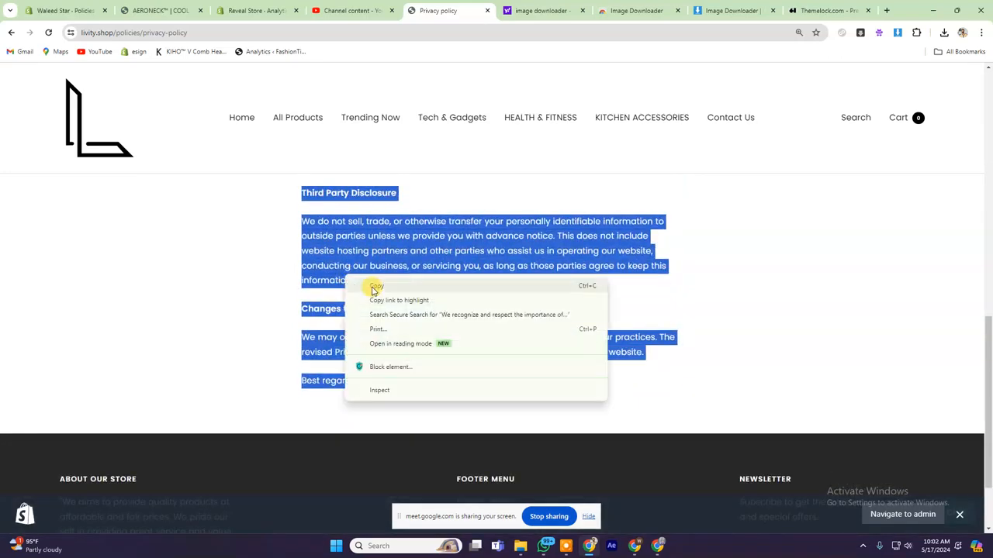
left_click(370, 287)
Paste the copied privacy policy into the store's privacy policy editor
left_click(85, 7)
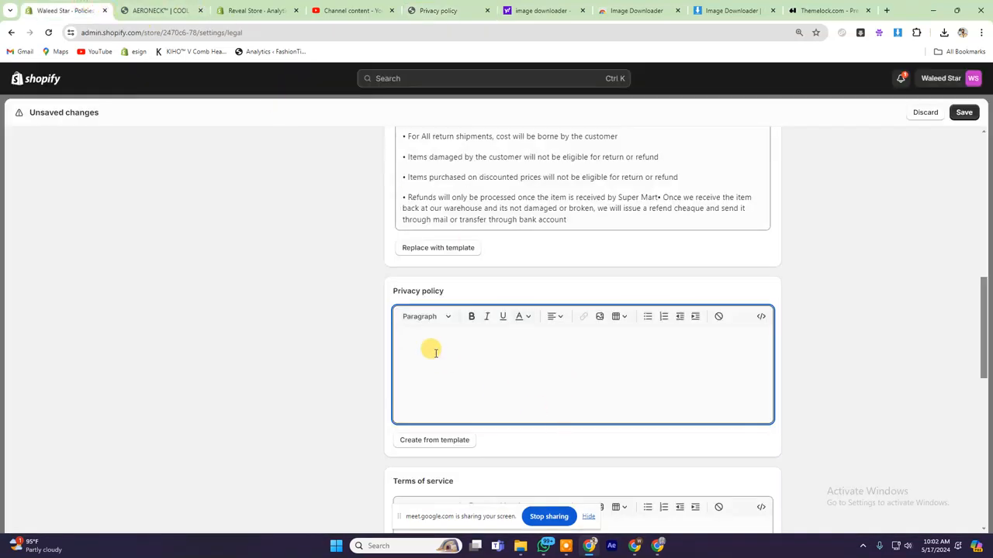
key("ctrl+v")
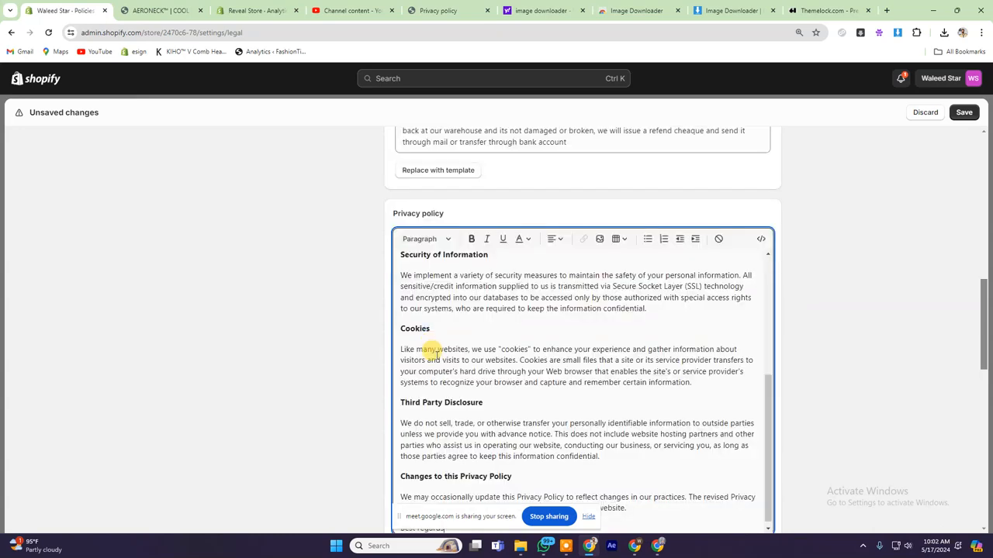
scroll(424, 284, "up", 2)
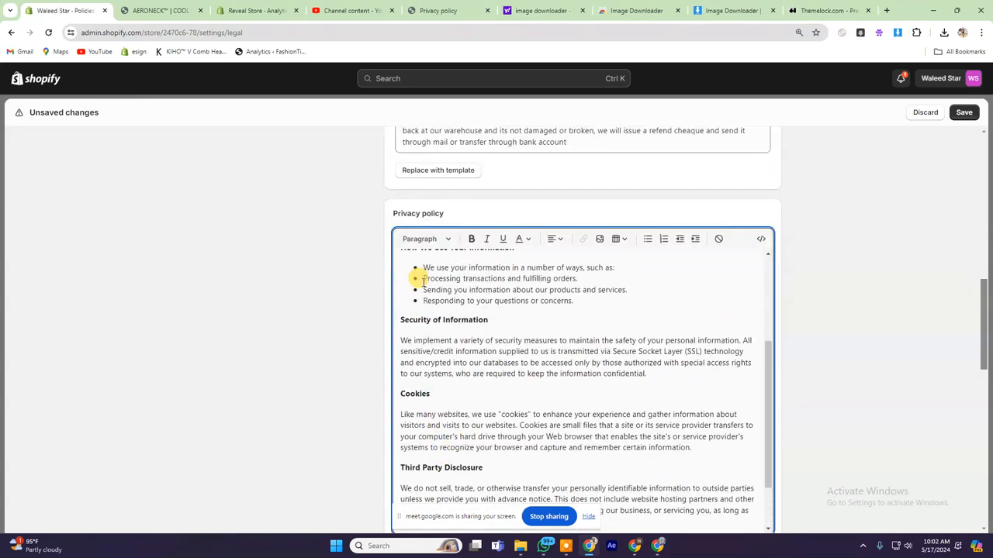
scroll(424, 285, "up", 1)
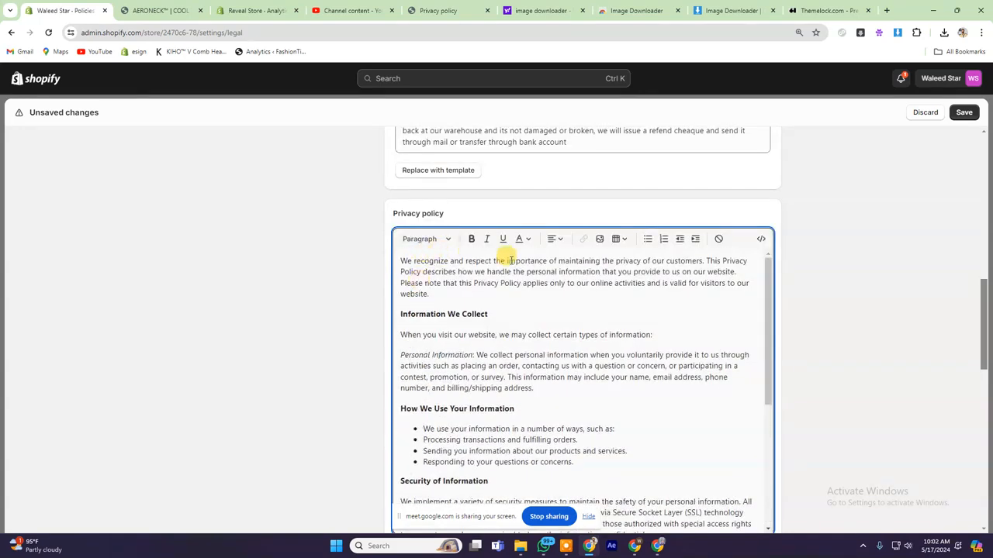
scroll(548, 351, "down", 3)
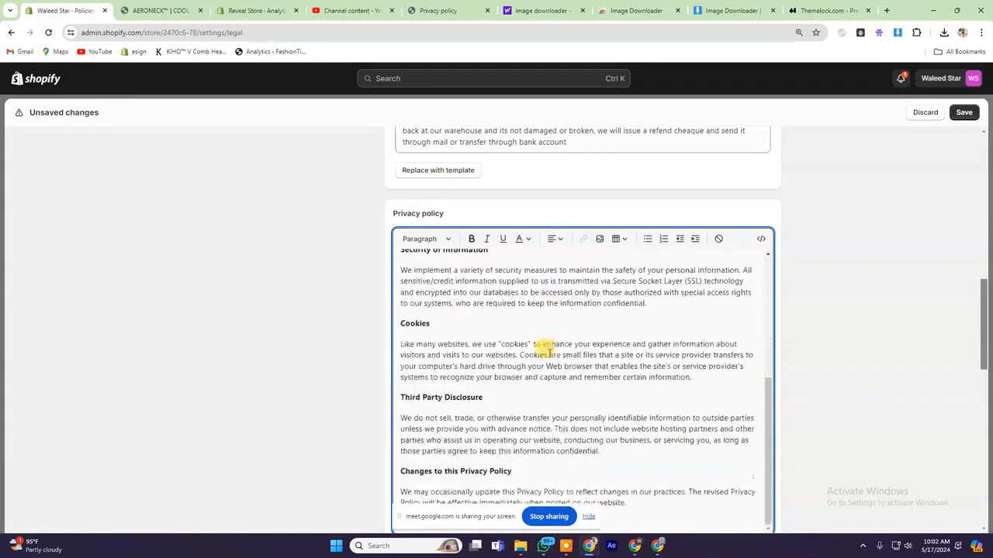
scroll(847, 408, "down", 1)
scroll(847, 408, "down", 2)
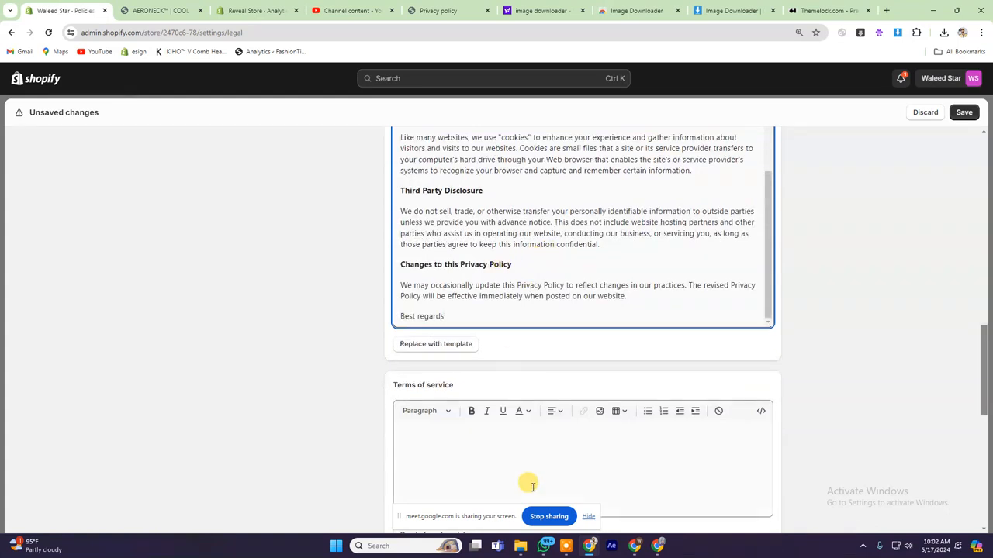
Create the terms of service from the template and scroll through its sections
scroll(496, 465, "down", 1)
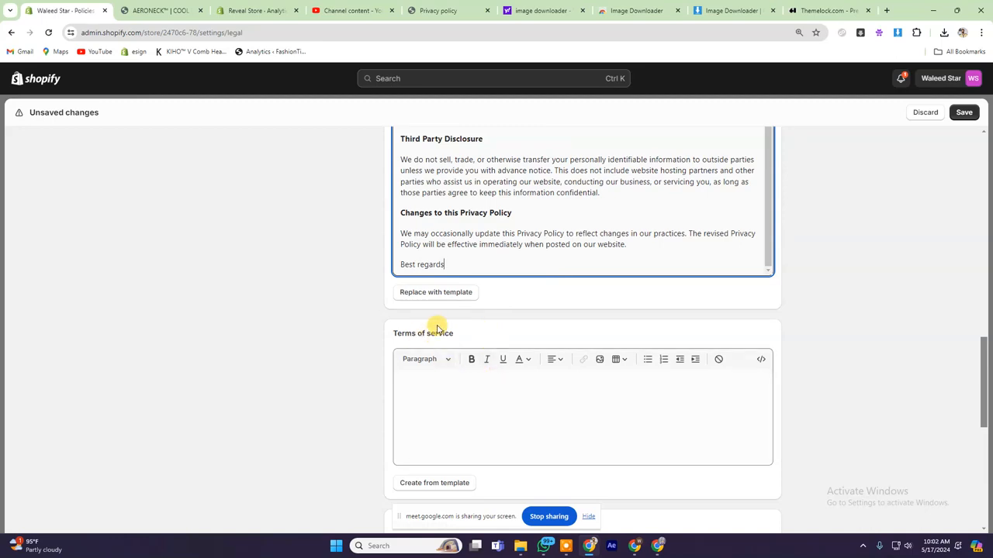
scroll(460, 347, "up", 7)
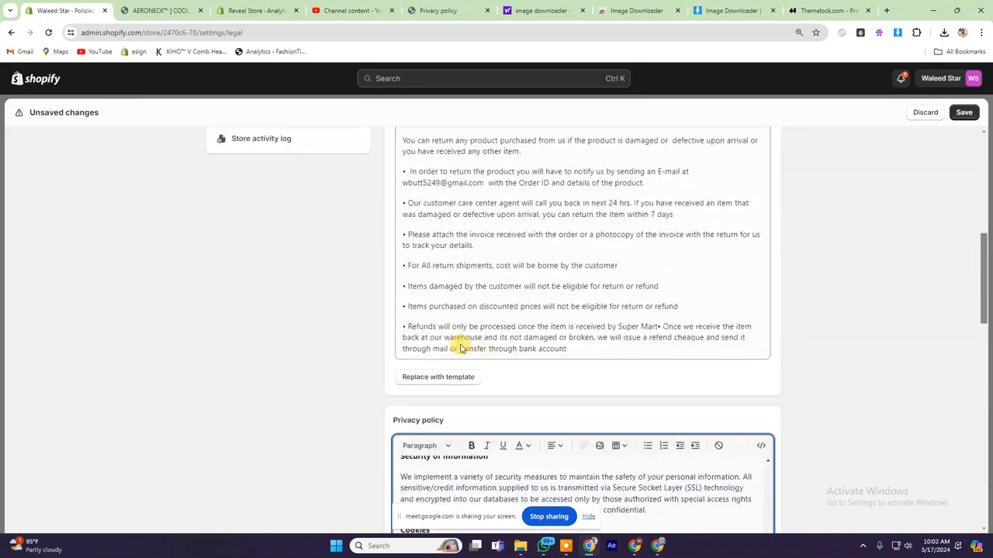
scroll(460, 343, "up", 1)
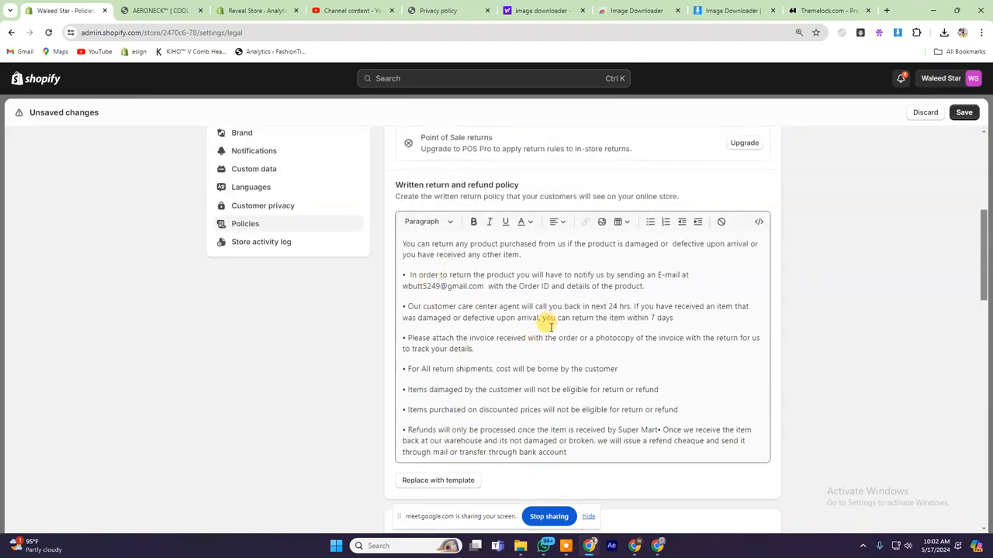
scroll(550, 327, "down", 12)
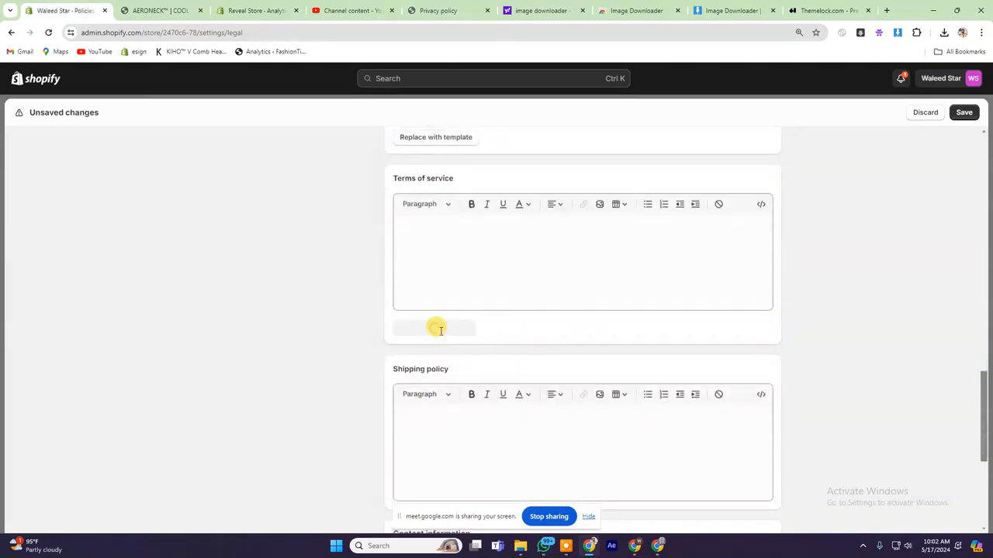
scroll(474, 341, "up", 2)
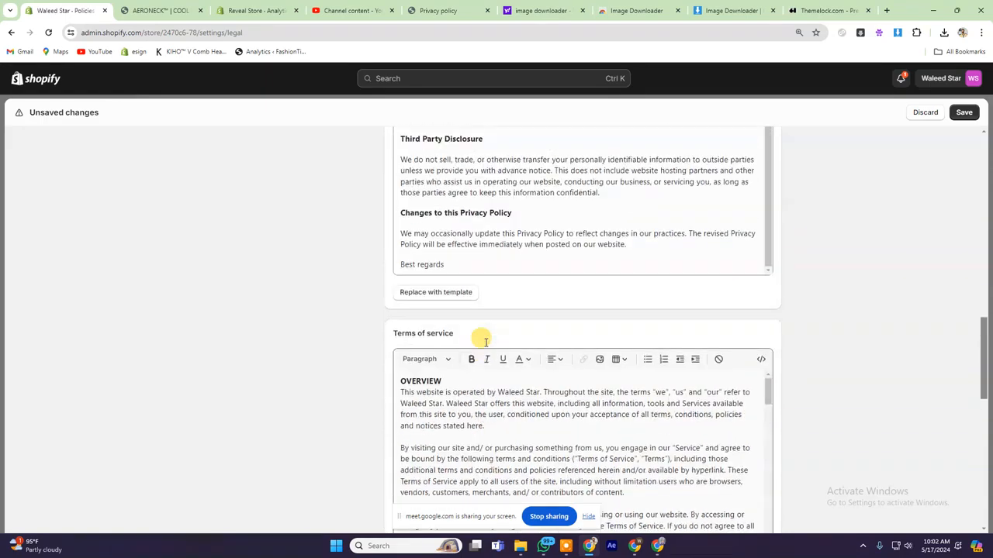
scroll(505, 344, "down", 5)
scroll(509, 348, "down", 10)
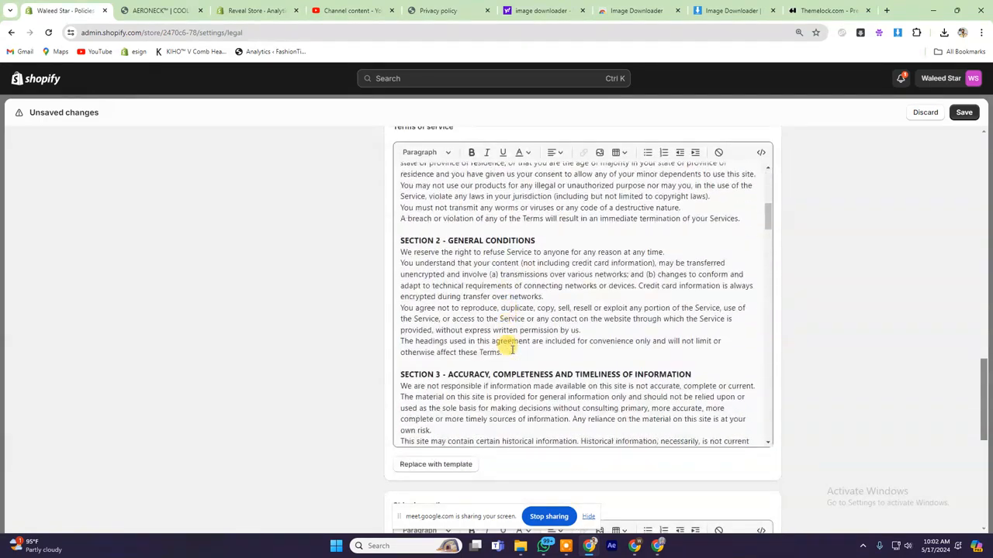
scroll(509, 347, "down", 6)
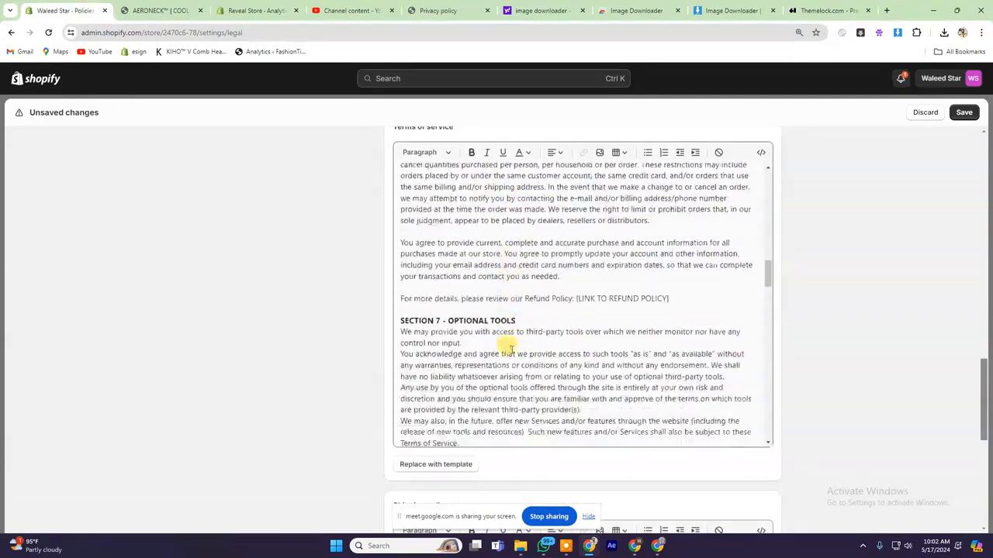
left_click_drag(665, 234, 581, 233)
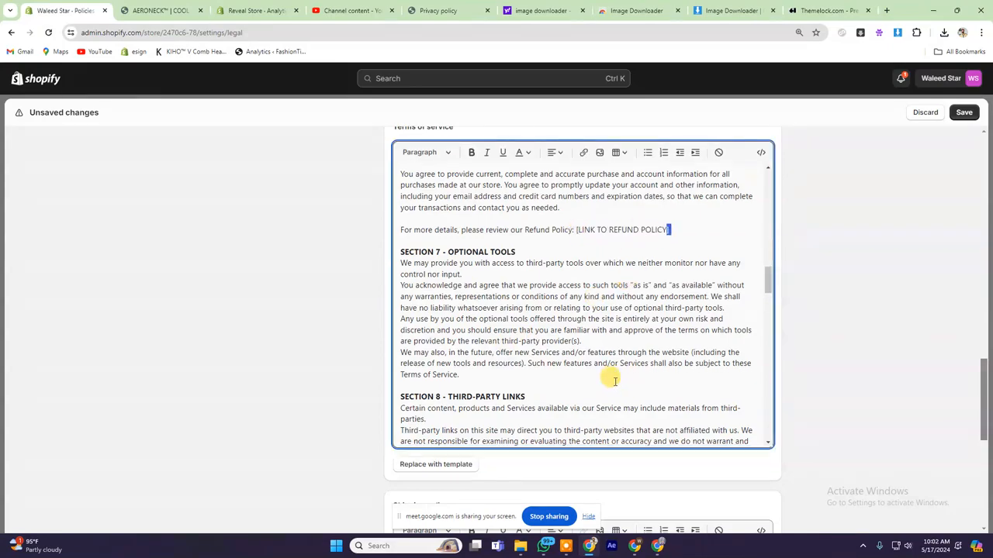
scroll(532, 343, "down", 8)
scroll(533, 347, "down", 10)
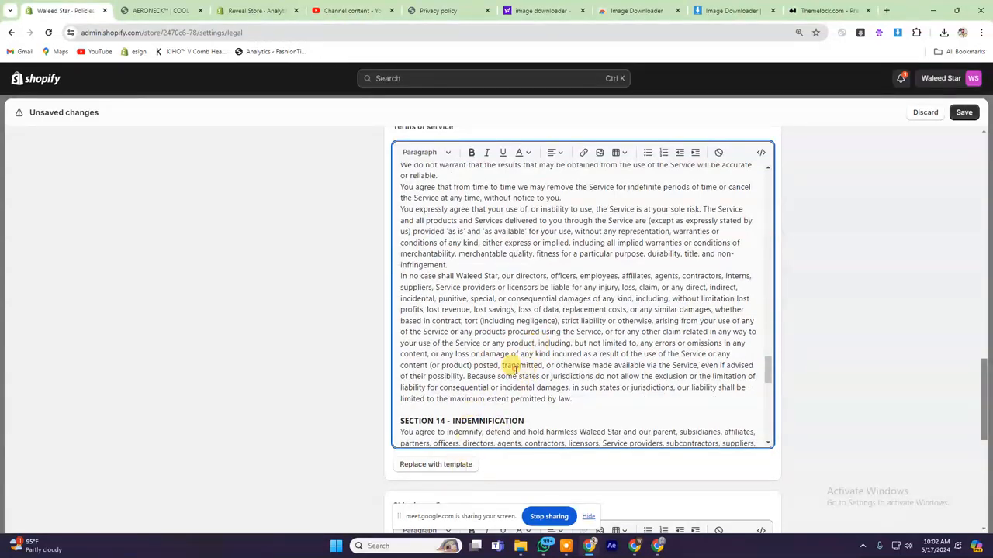
scroll(512, 308, "up", 3)
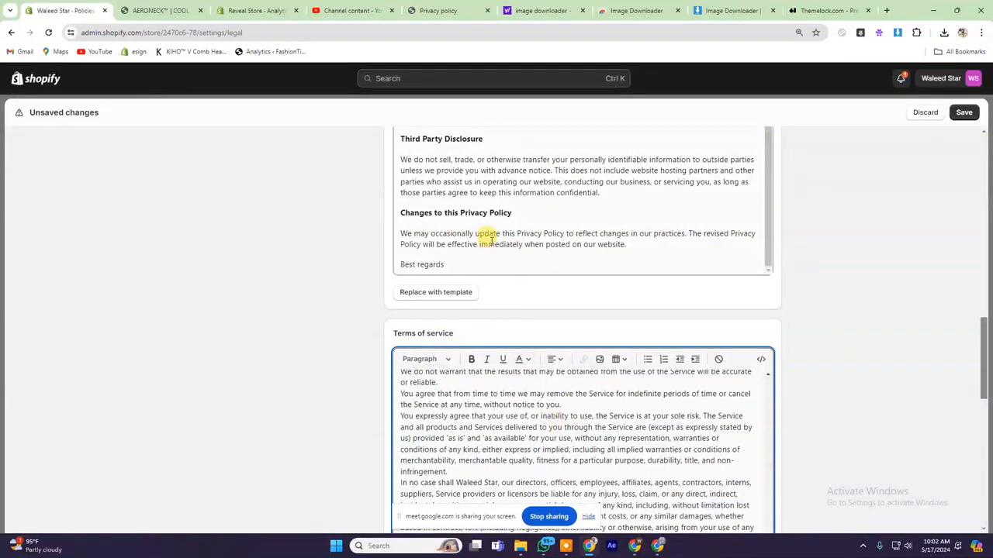
Open the reference store's terms of service page and copy its full text
left_click(411, 11)
scroll(423, 330, "down", 2)
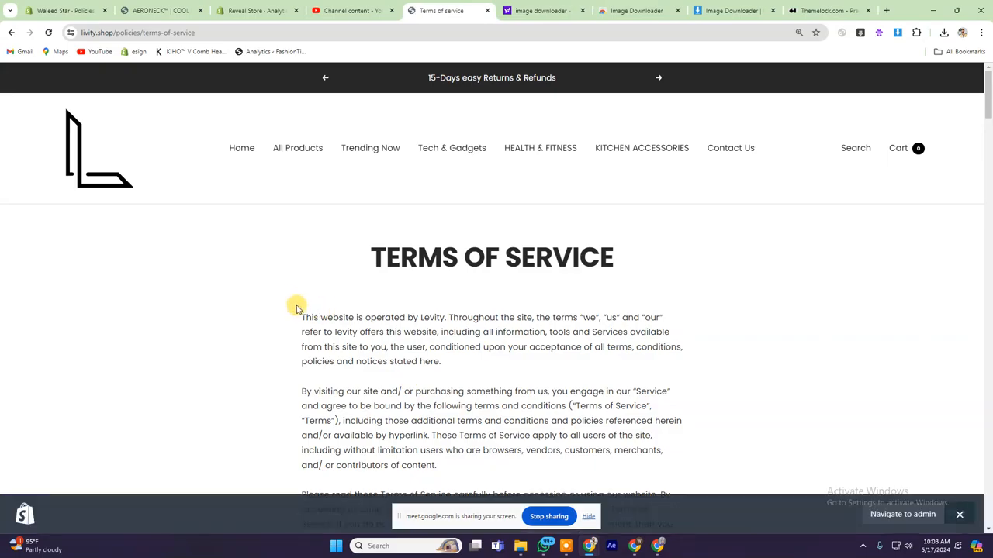
left_click_drag(297, 311, 446, 277)
scroll(344, 381, "down", 10)
scroll(343, 383, "down", 12)
scroll(343, 382, "down", 12)
scroll(343, 383, "down", 12)
scroll(349, 386, "down", 3)
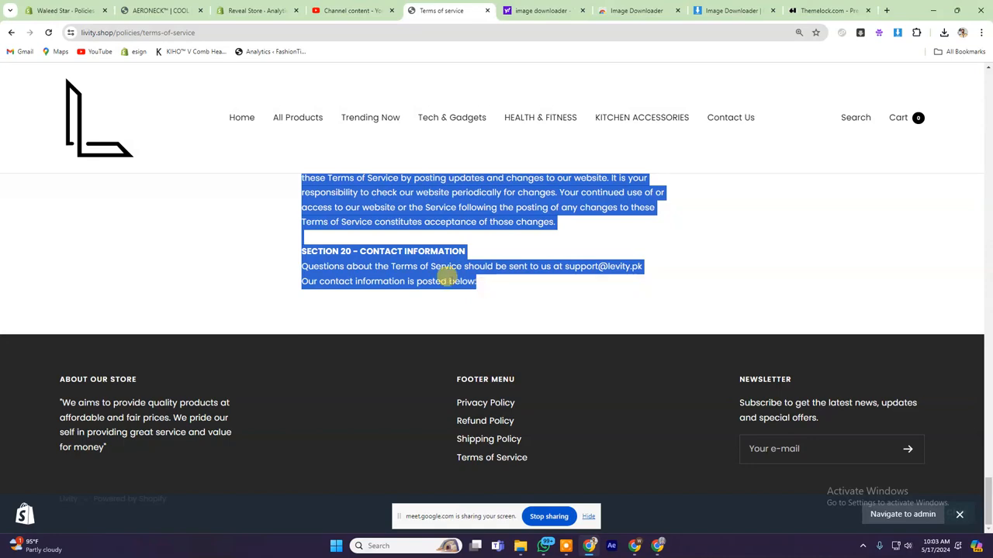
right_click(411, 263)
left_click(435, 273)
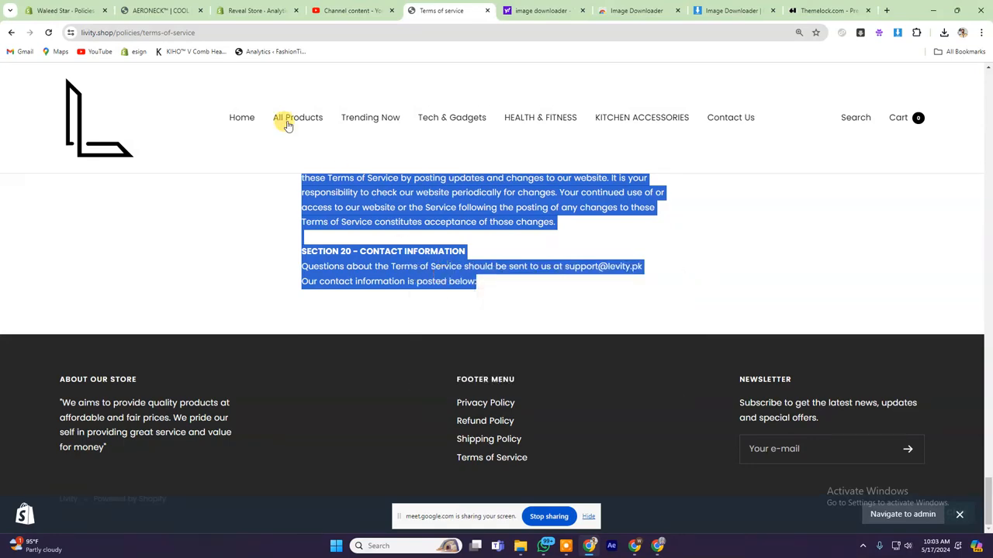
Replace the entire terms of service editor content with the copied reference terms
left_click(71, 10)
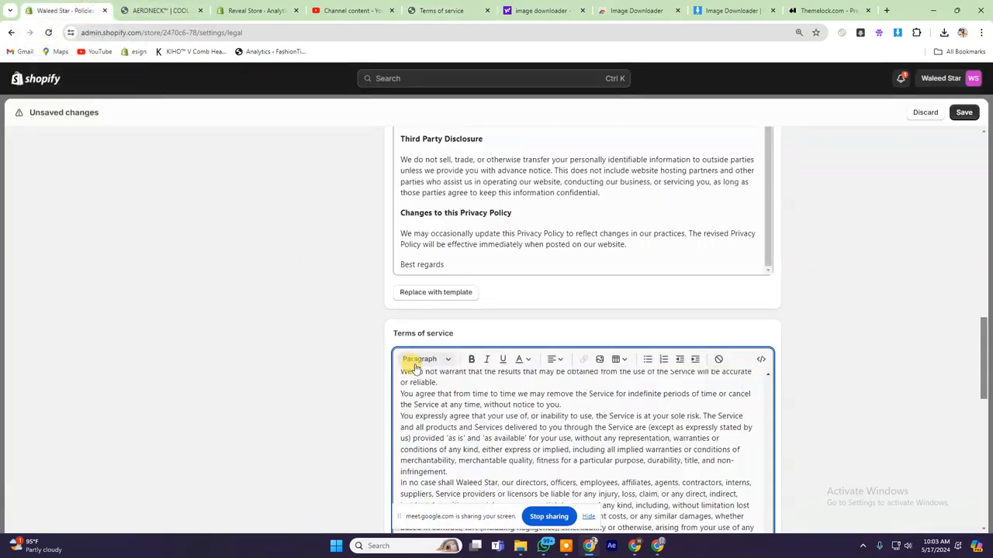
scroll(434, 369, "down", 1)
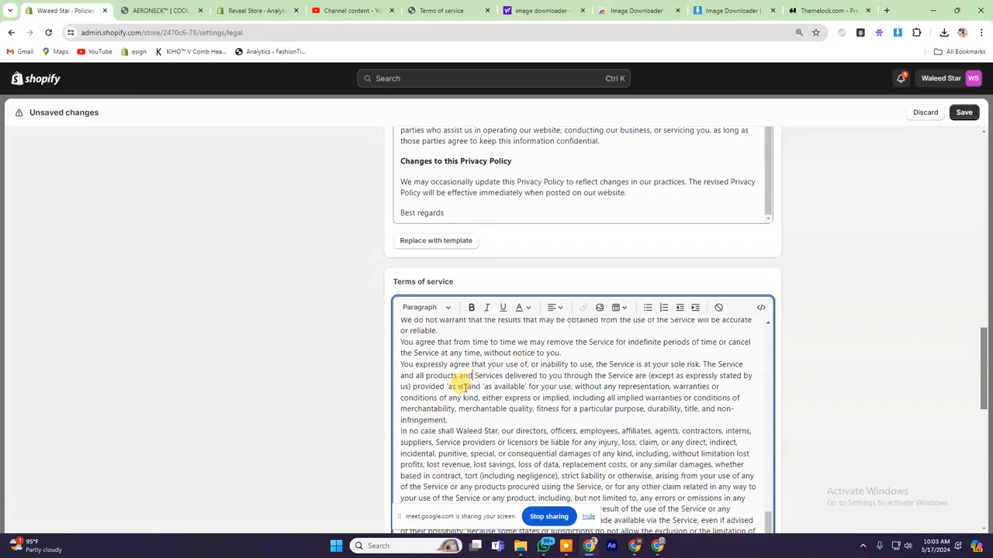
key("ctrl+a")
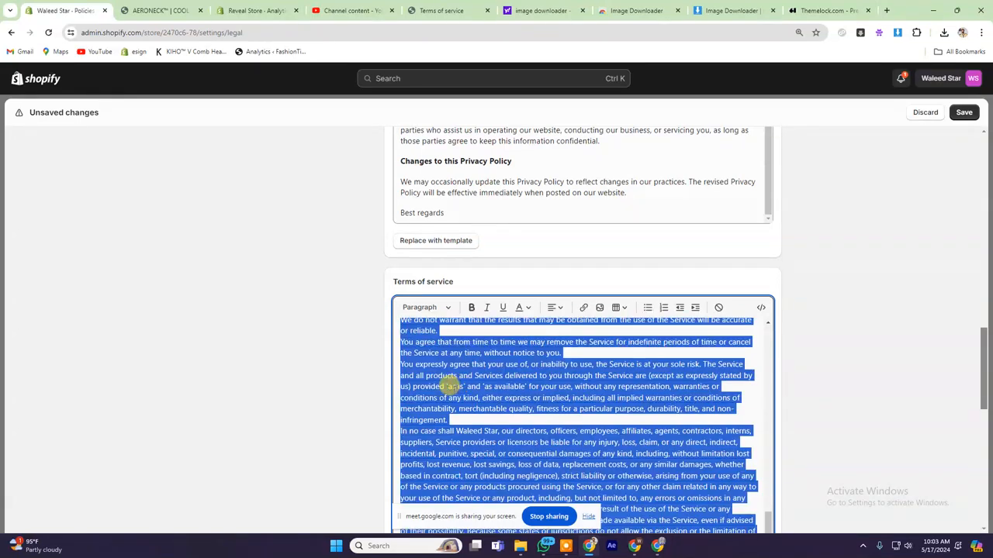
key("ctrl+v")
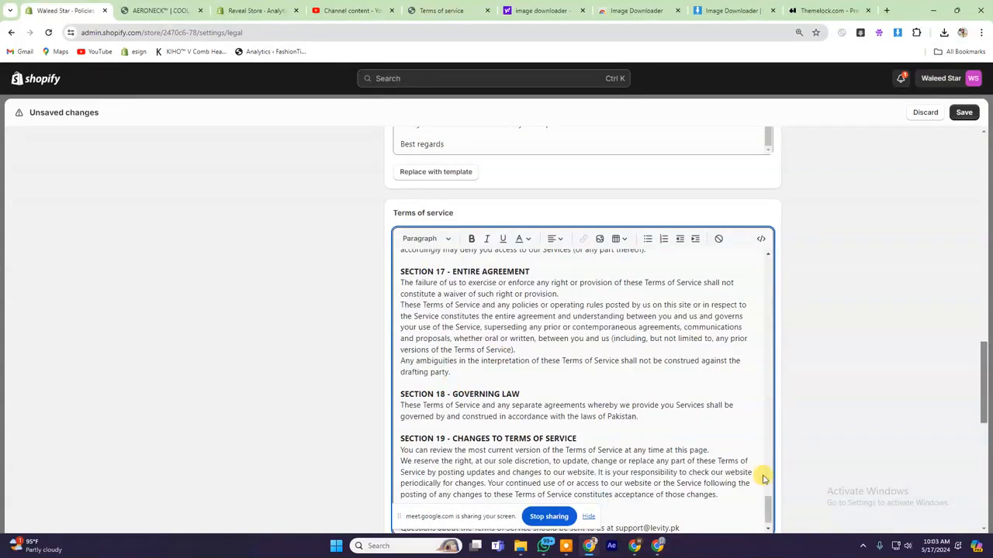
Replace the reference contact e-mail in section 20 of the terms with the store's own e-mail address
scroll(760, 434, "down", 10)
scroll(592, 215, "up", 2)
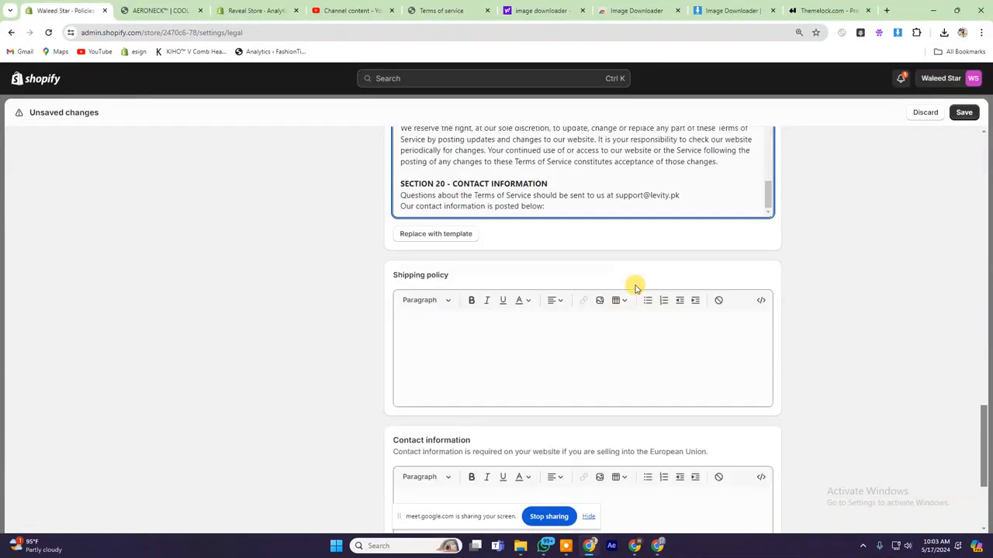
left_click_drag(680, 201, 616, 204)
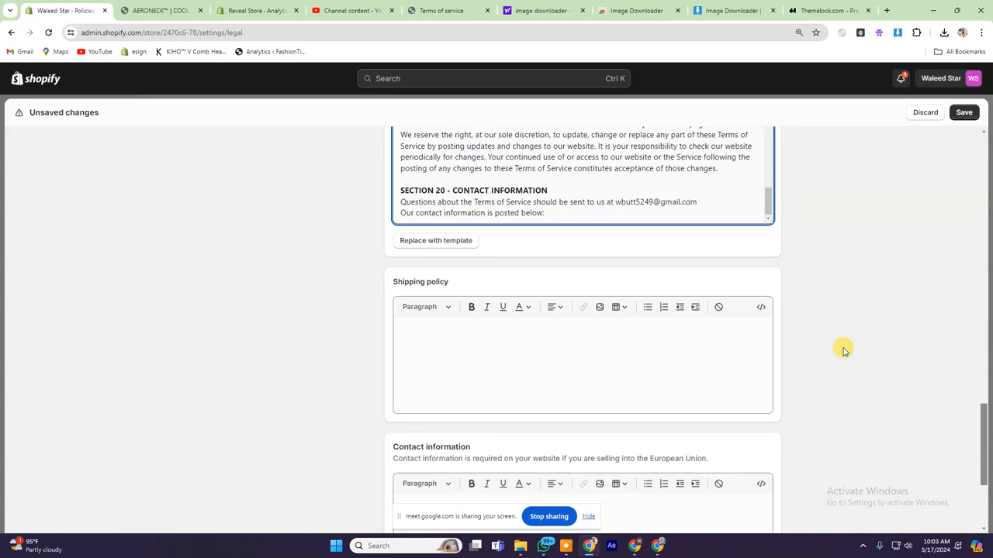
Replace Levity in the terms' opening sentence with Super Mart
scroll(829, 339, "up", 3)
scroll(587, 326, "up", 10)
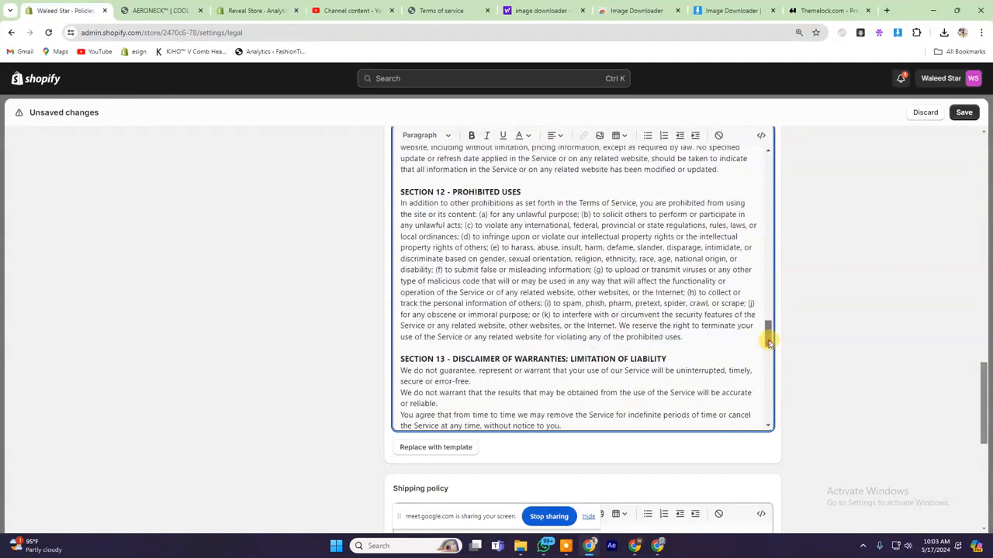
left_click_drag(768, 332, 768, 155)
scroll(638, 225, "up", 3)
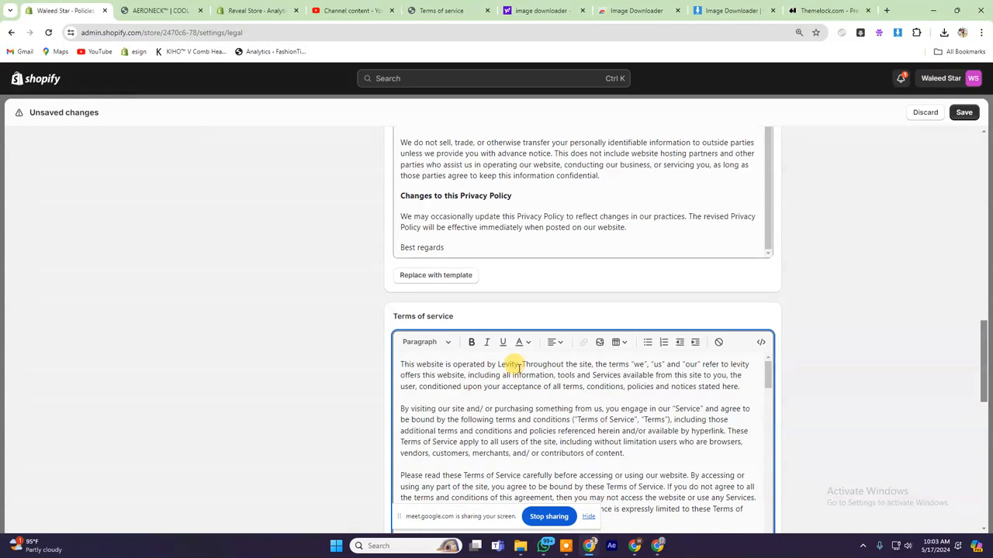
left_click_drag(518, 365, 498, 364)
type("Sh")
type("per Mart")
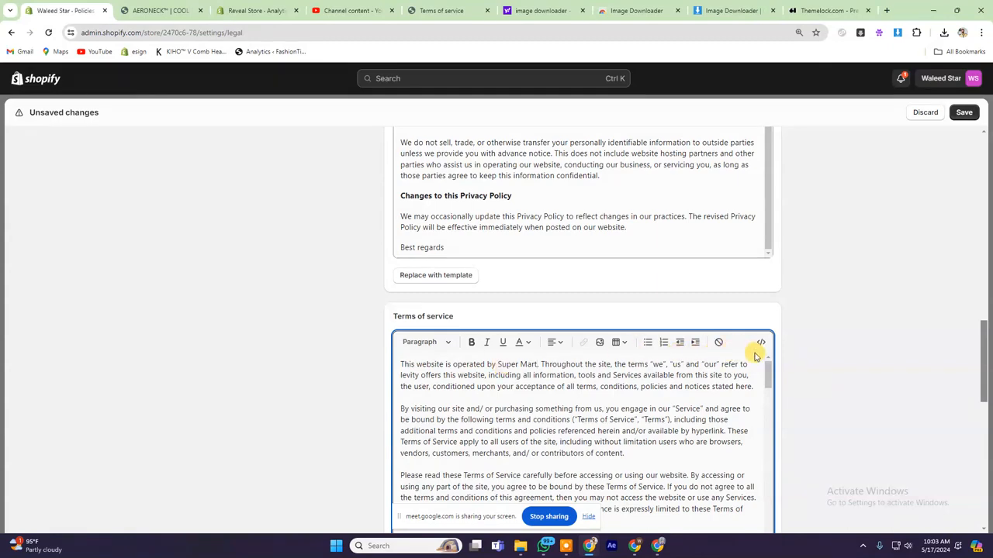
Look over the edited terms of service and close the settings
scroll(794, 377, "down", 2)
scroll(549, 388, "down", 1)
scroll(549, 388, "down", 3)
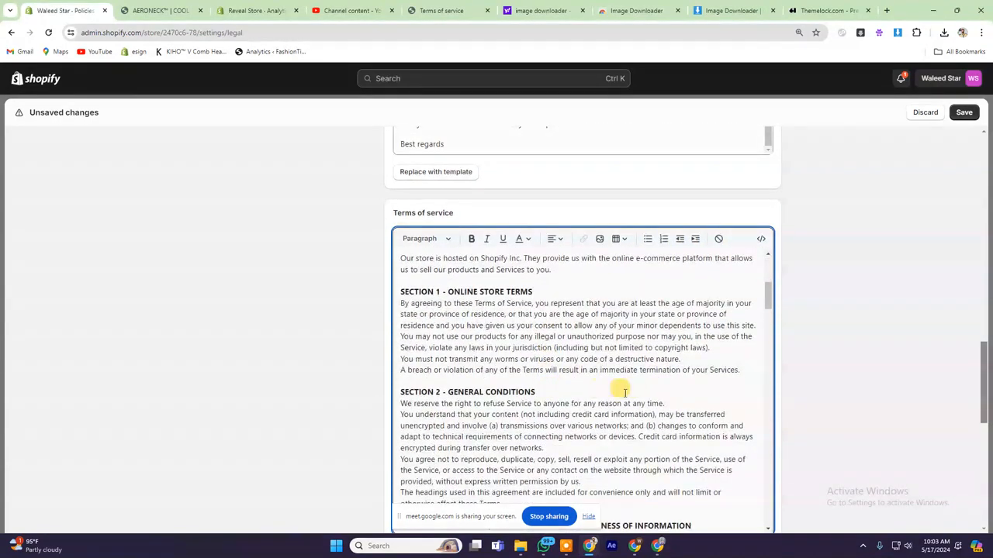
scroll(791, 381, "down", 2)
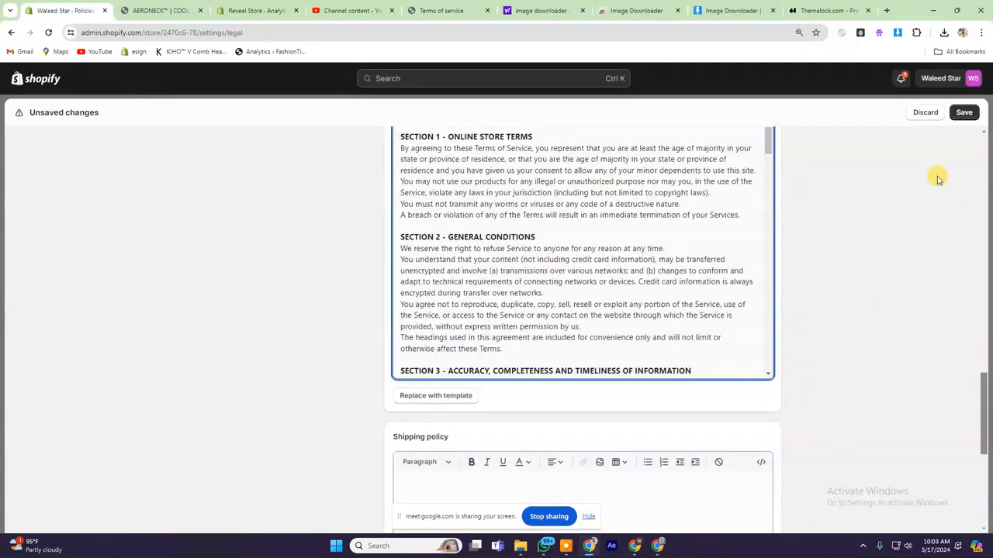
scroll(628, 252, "up", 2)
scroll(809, 274, "up", 10)
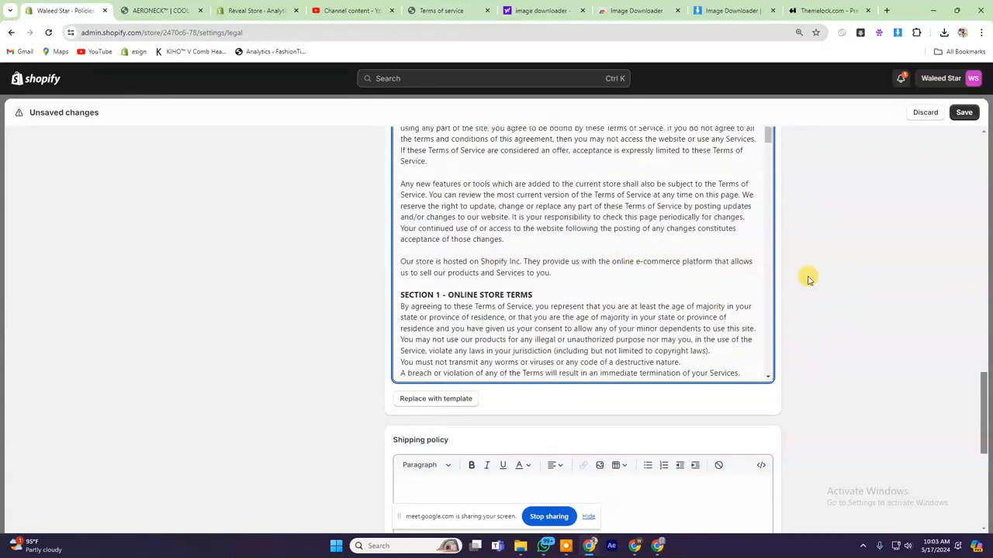
scroll(809, 279, "up", 2)
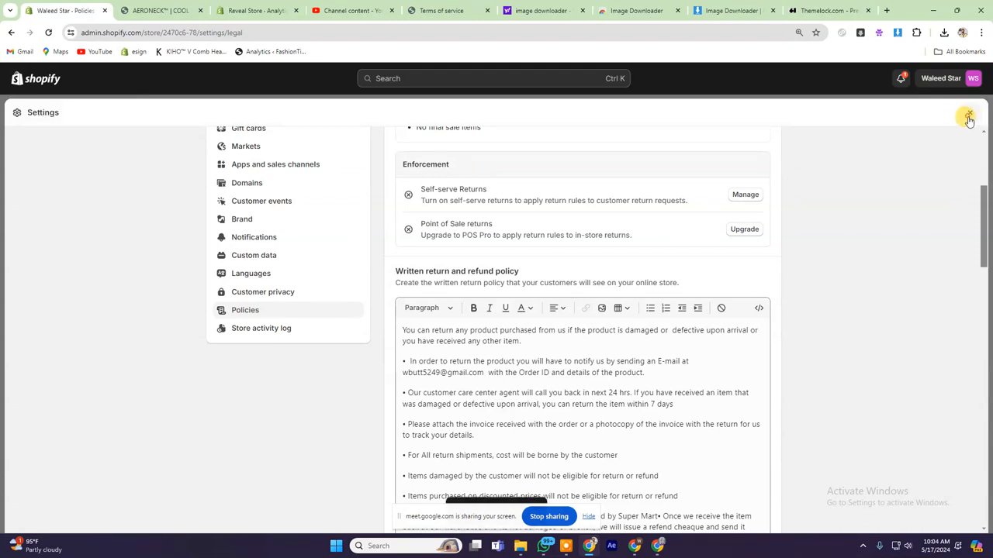
left_click(969, 117)
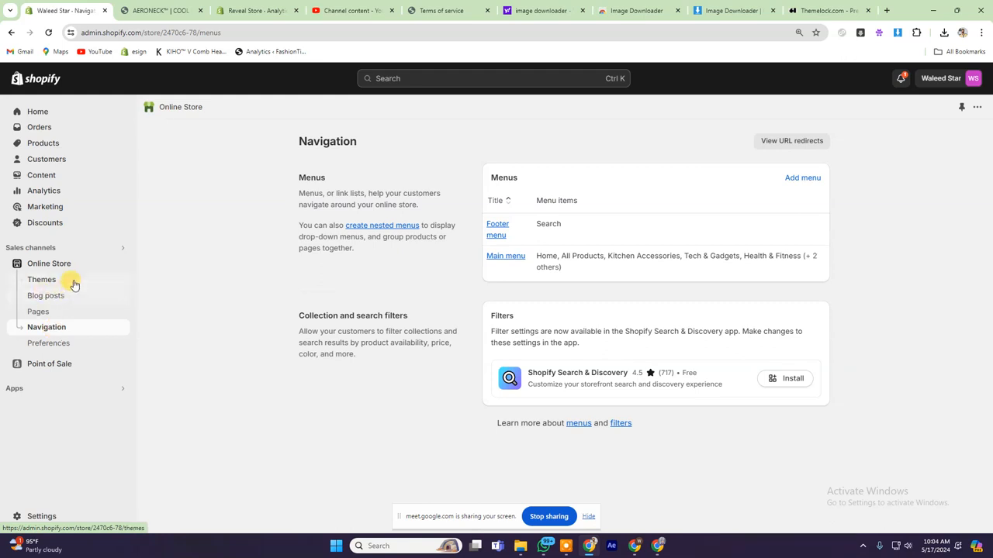
Add a Privacy Policy item linking to the privacy policy to the footer menu
left_click(500, 230)
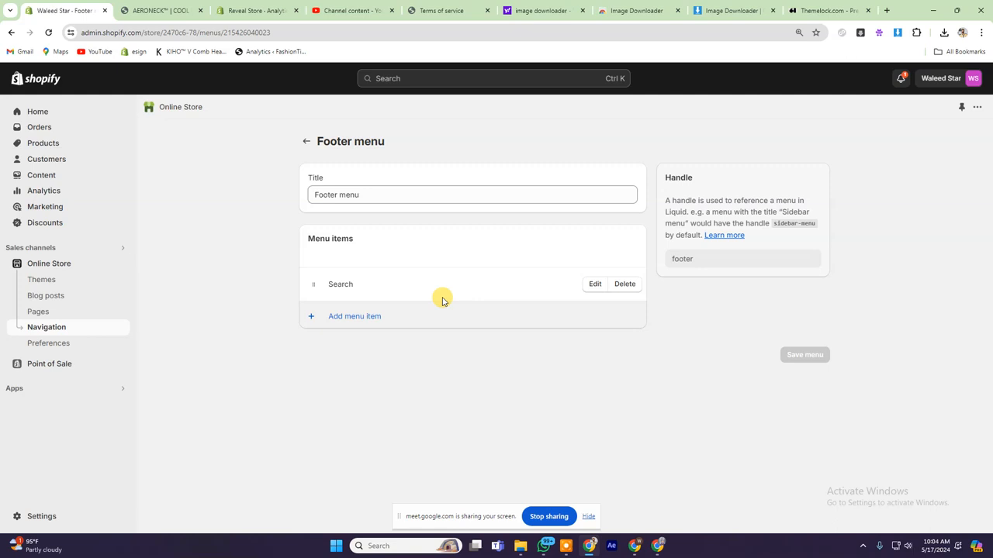
left_click(356, 318)
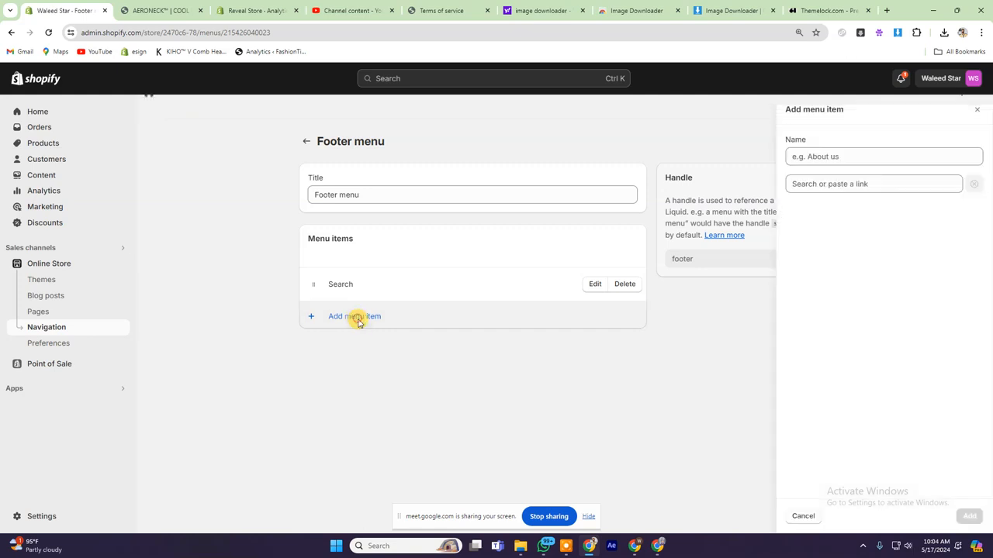
left_click(841, 184)
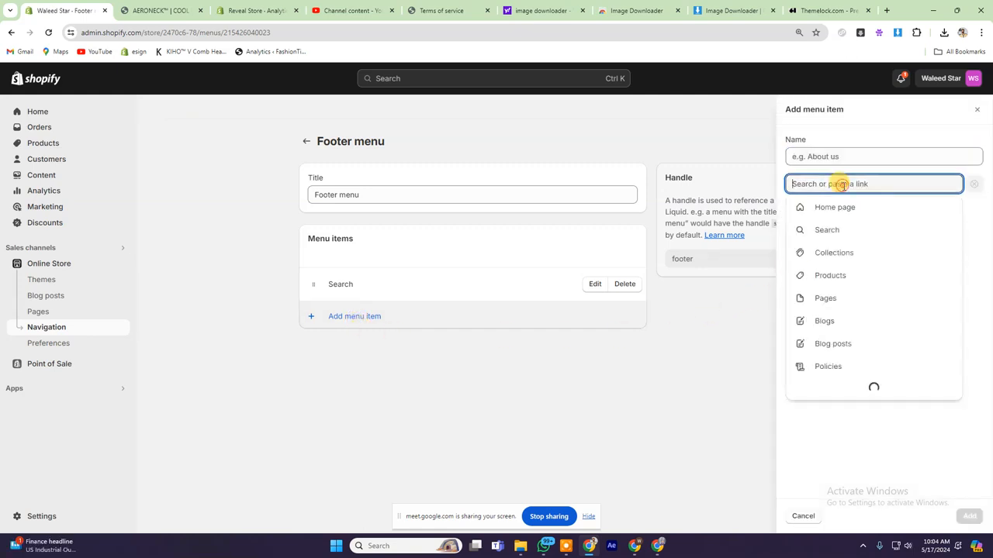
left_click(828, 365)
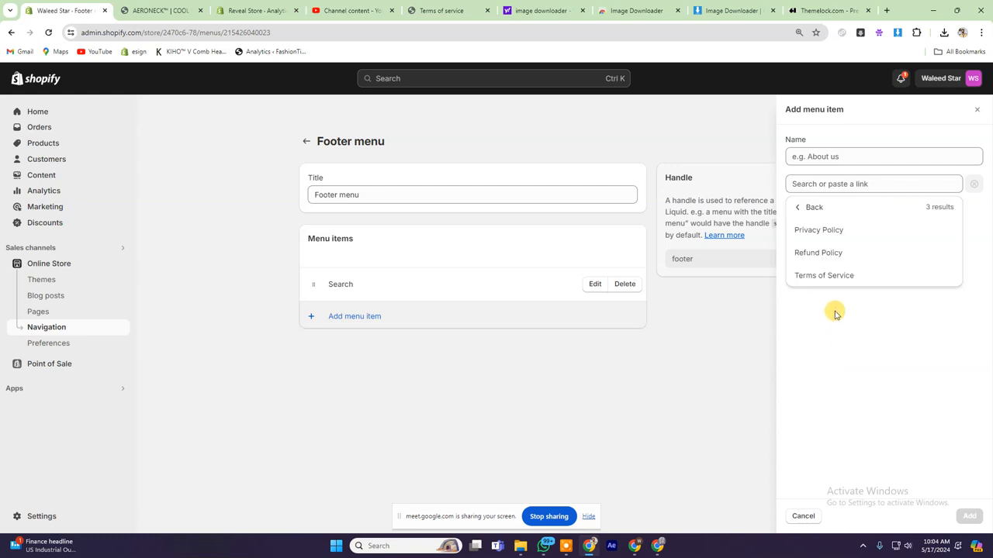
left_click(843, 241)
left_click(853, 152)
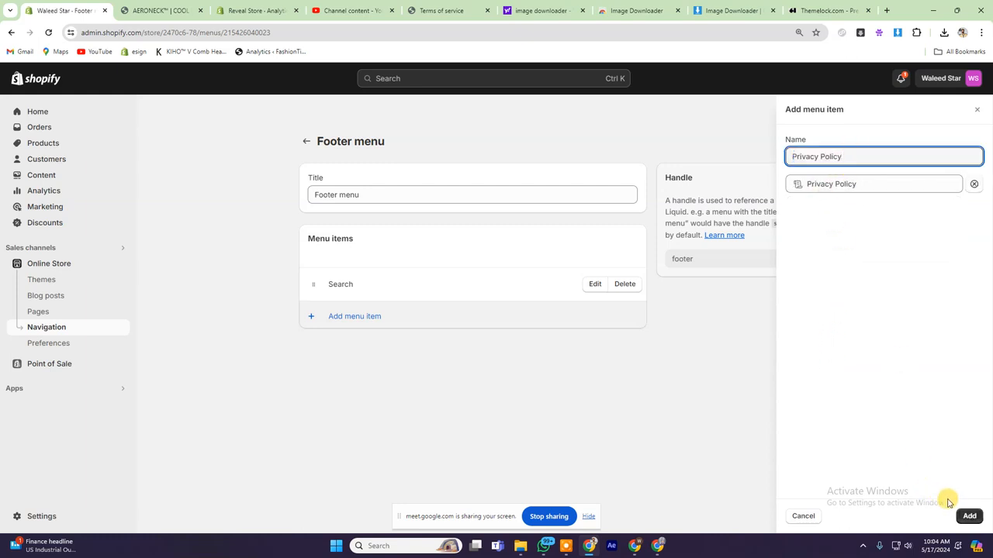
left_click(968, 515)
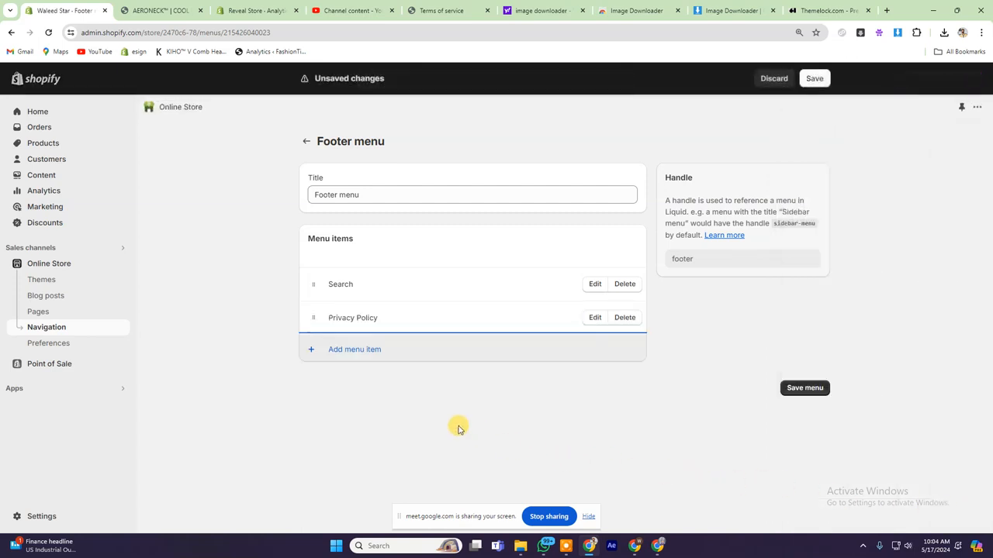
Add a Refund Policy item linking to the refund policy to the footer menu
left_click(343, 350)
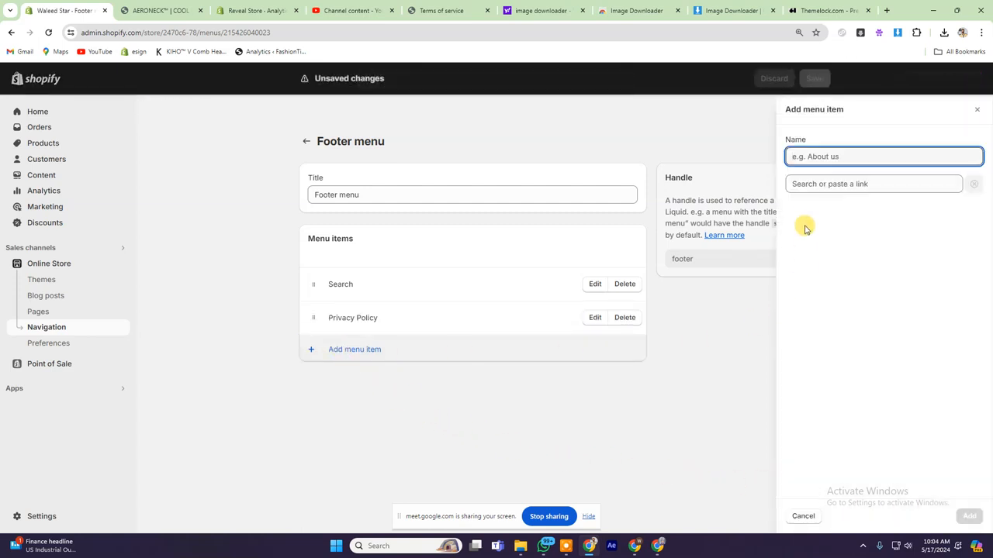
left_click(829, 185)
left_click(827, 366)
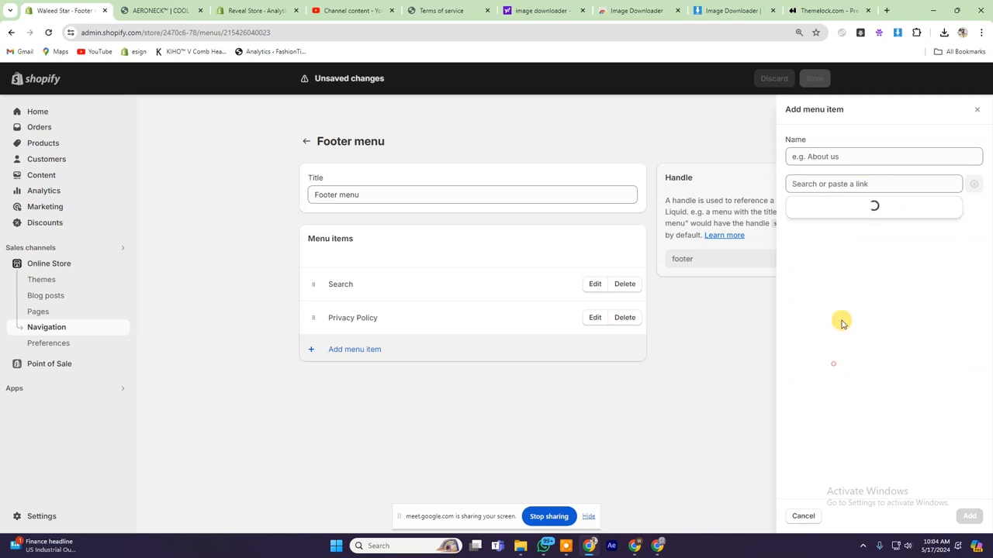
left_click(829, 253)
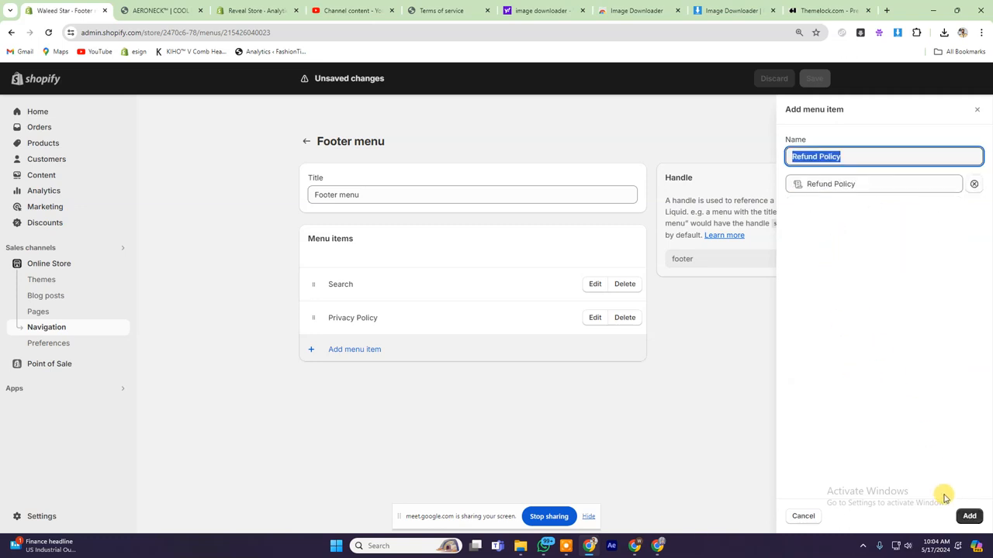
left_click(968, 515)
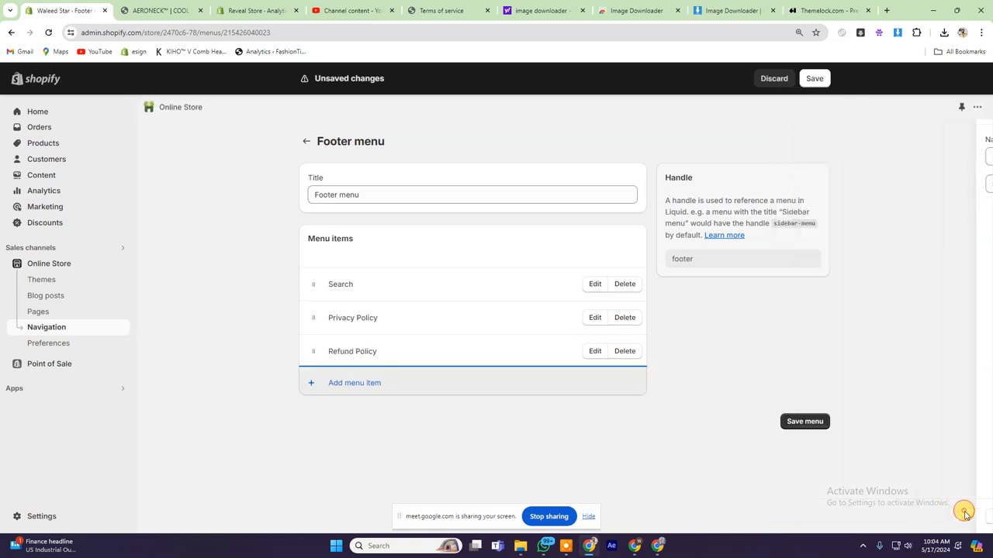
Add a Terms of Service item linking to the terms of service, save the footer menu, and return to Navigation
left_click(365, 384)
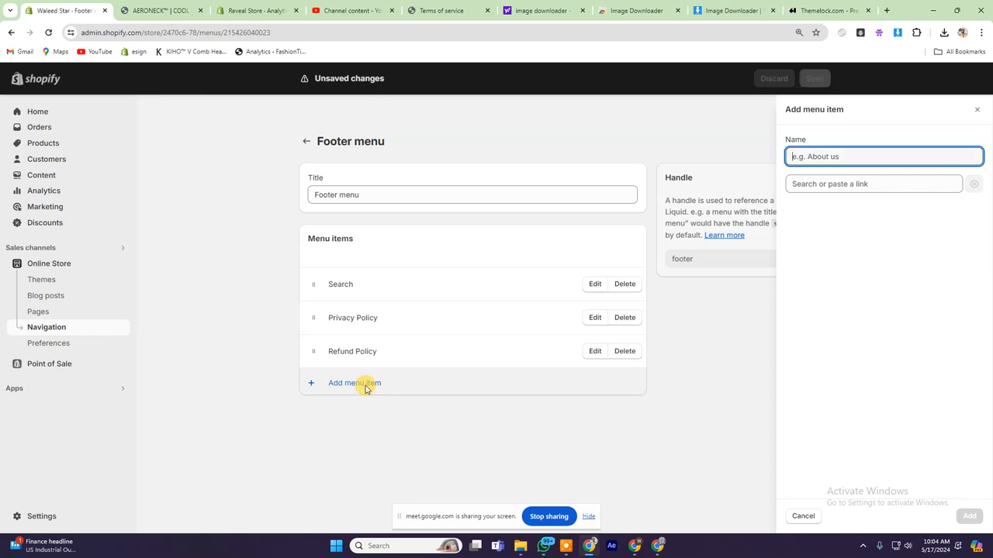
left_click(827, 184)
left_click(836, 363)
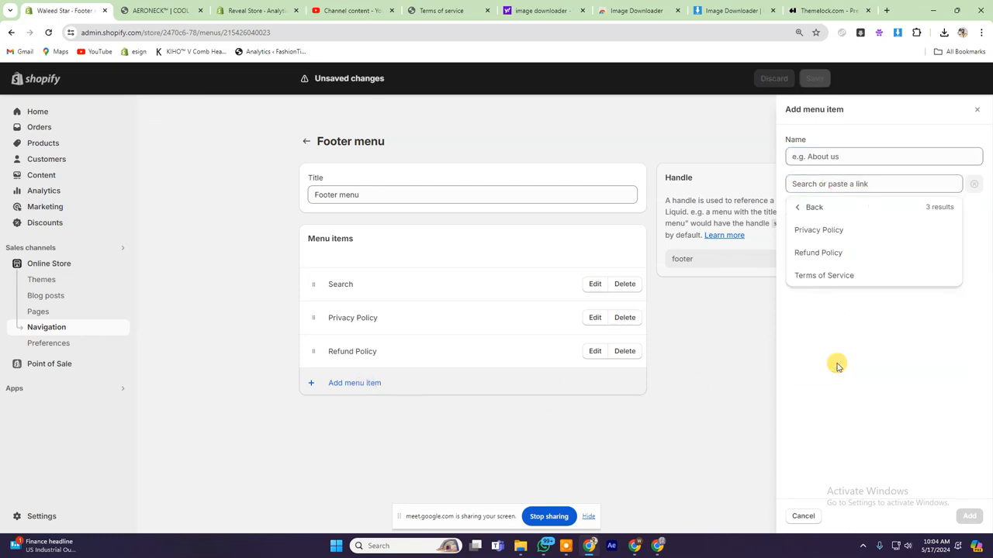
left_click(825, 279)
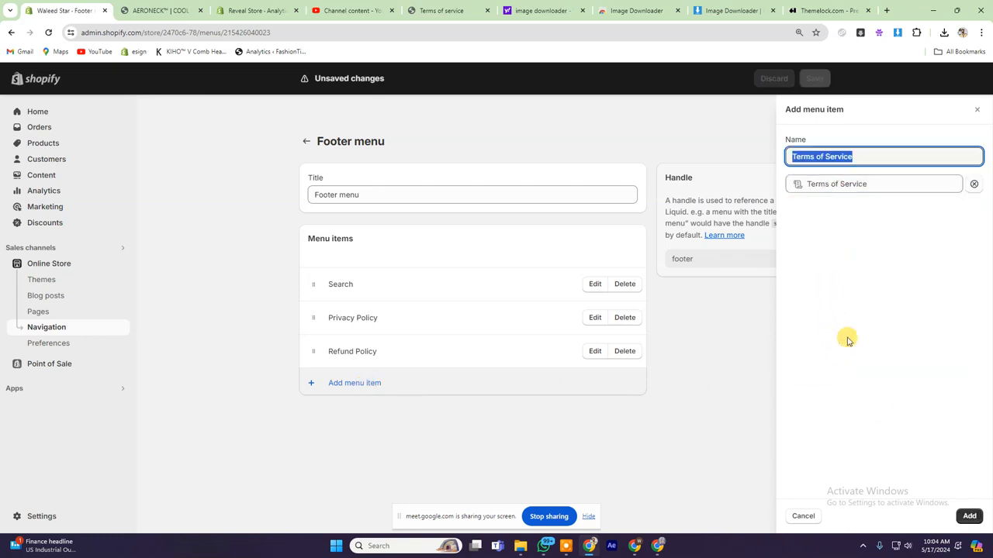
left_click(968, 516)
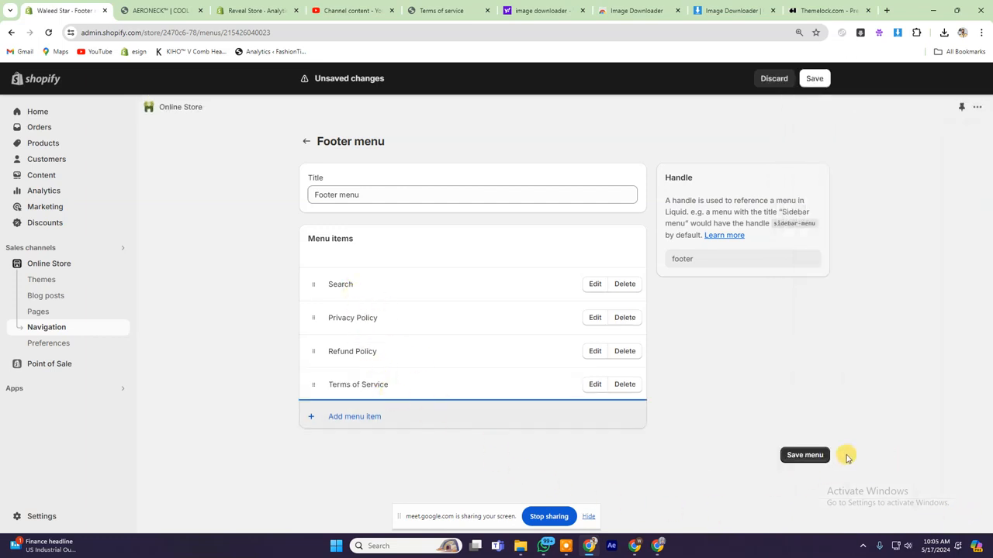
left_click(798, 455)
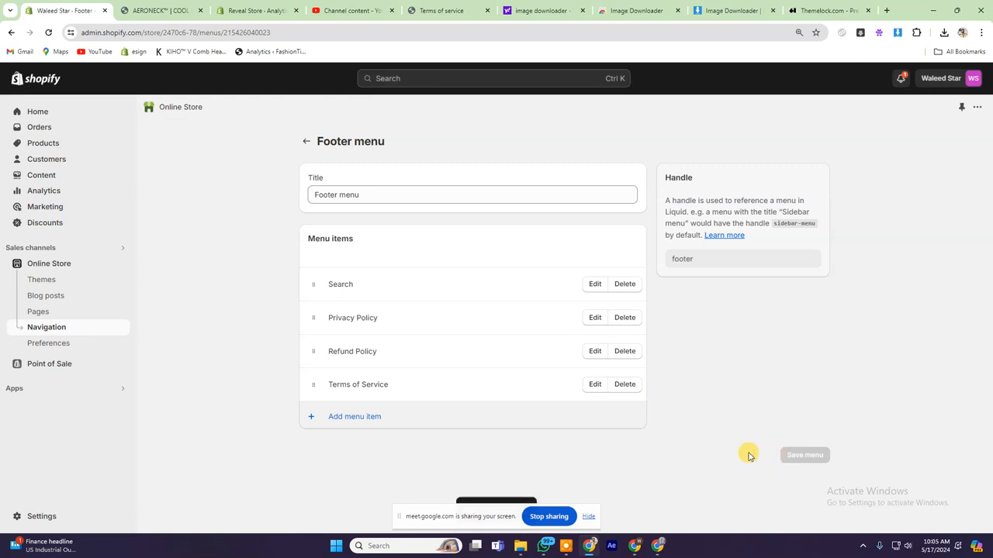
left_click(307, 142)
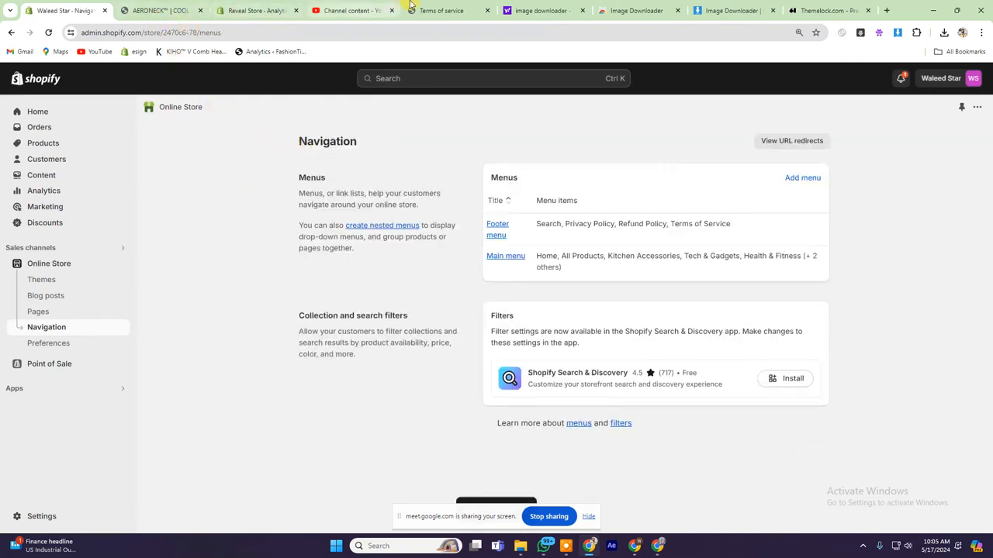
Open the storefront home page in its tab, reload it, and examine the footer for the policy links
left_click(439, 8)
left_click(164, 10)
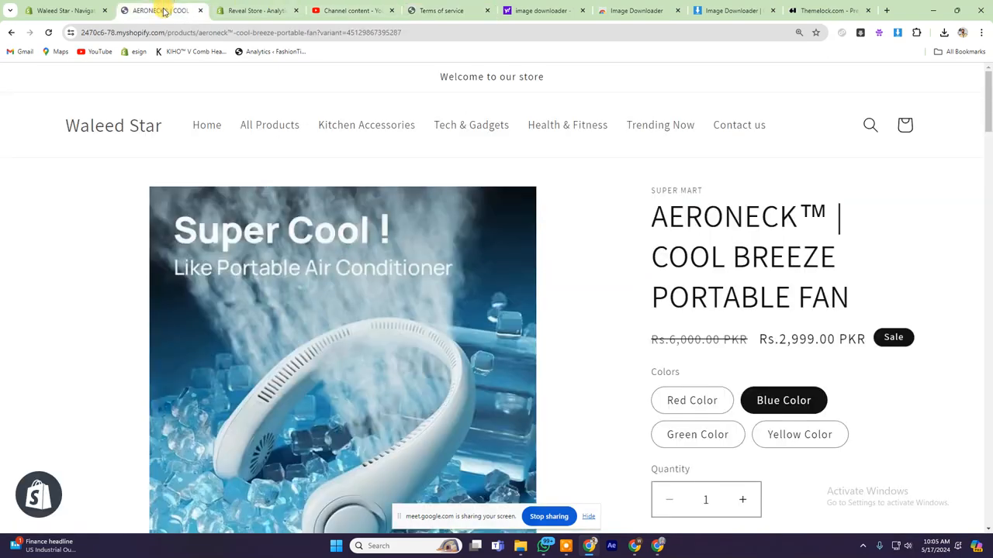
scroll(589, 315, "down", 3)
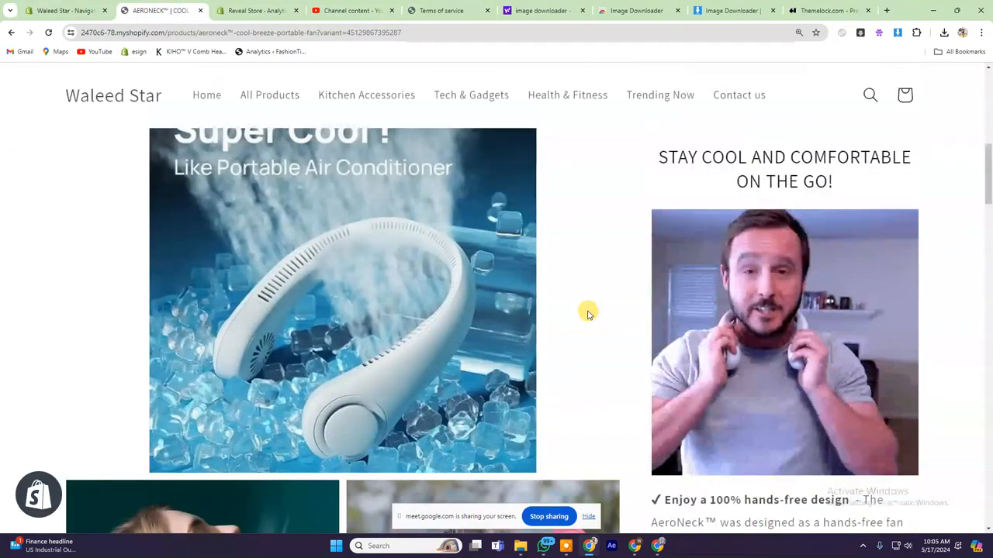
scroll(588, 314, "up", 5)
left_click(104, 95)
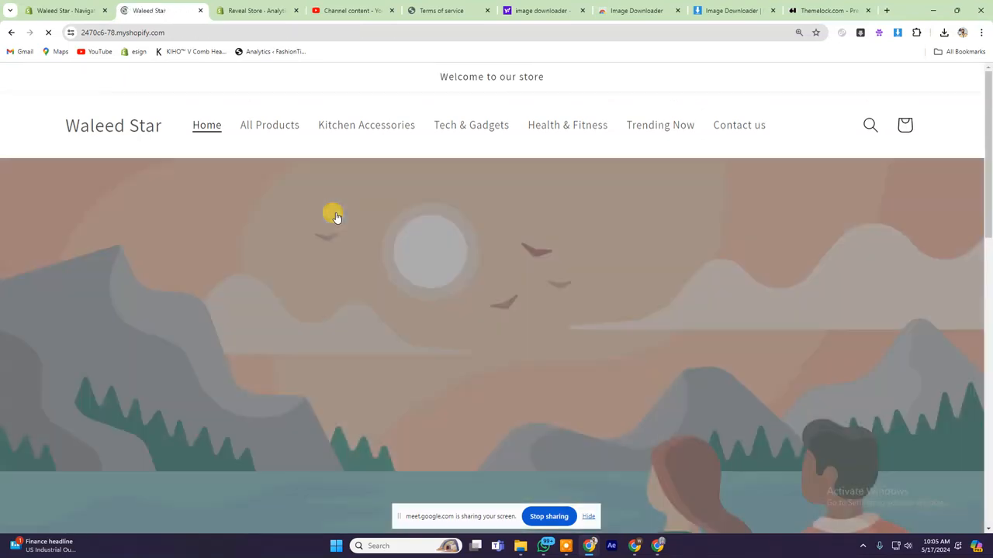
scroll(336, 217, "down", 10)
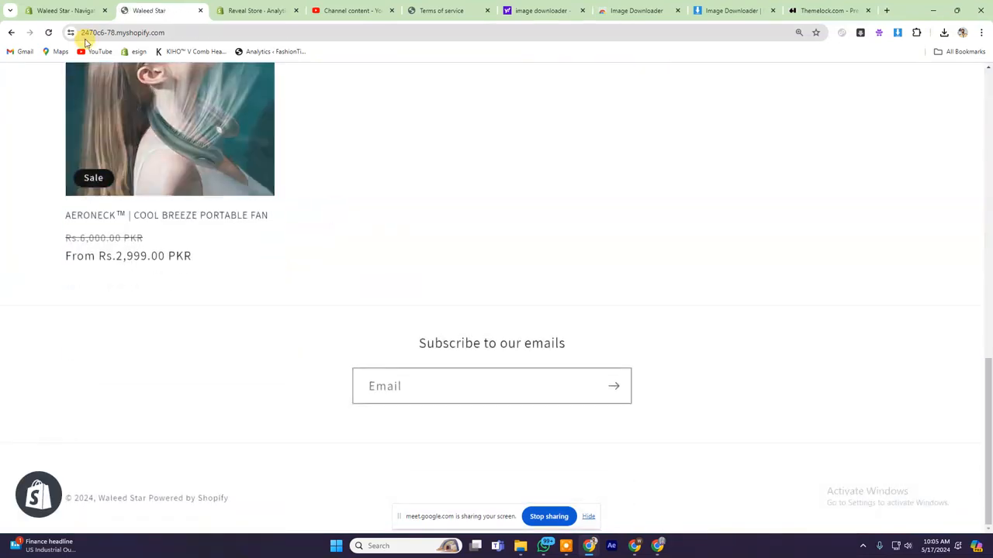
left_click(48, 33)
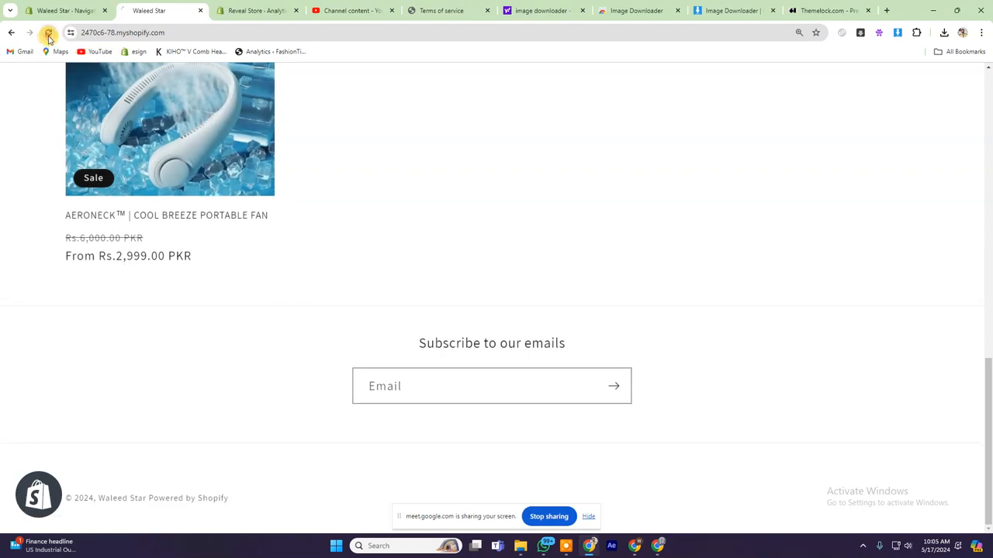
scroll(266, 228, "up", 10)
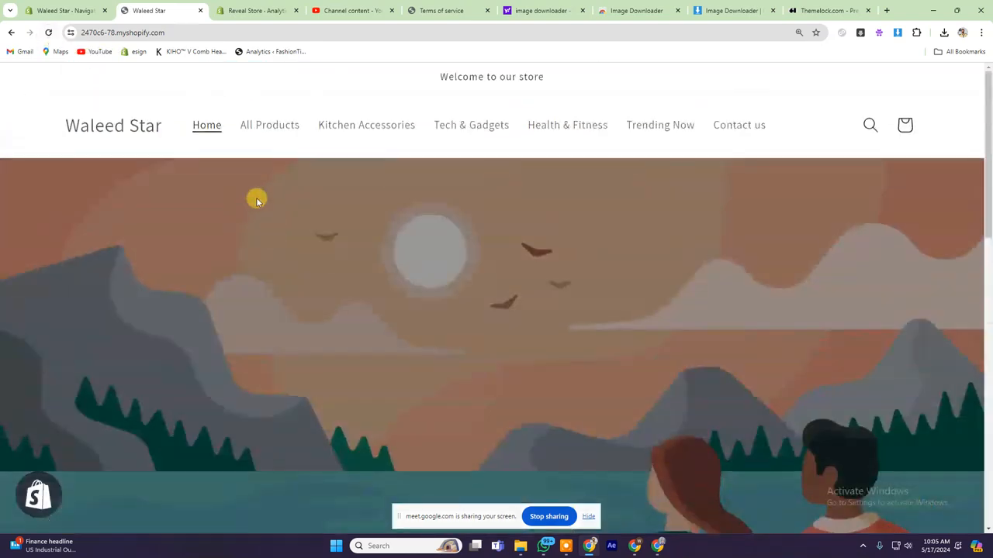
scroll(629, 222, "down", 10)
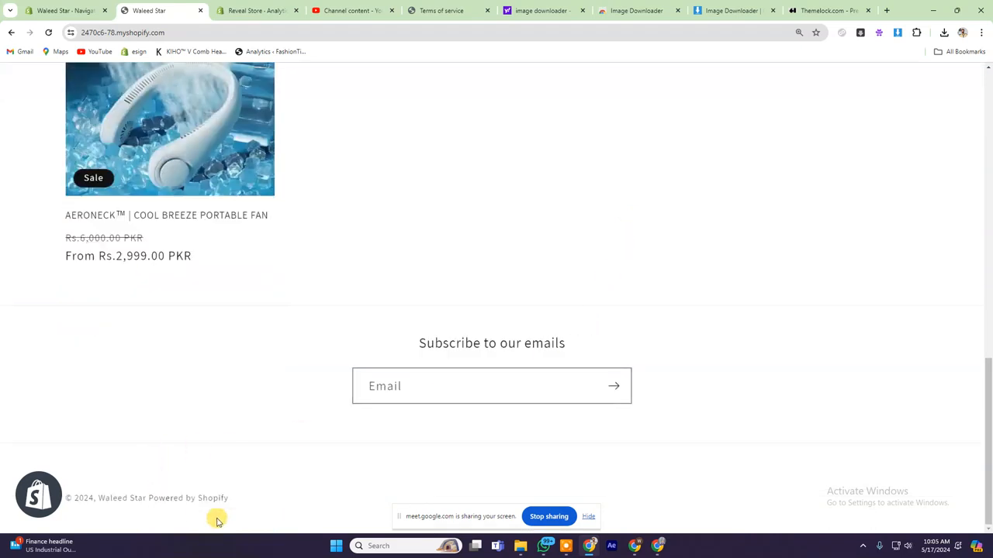
left_click(588, 517)
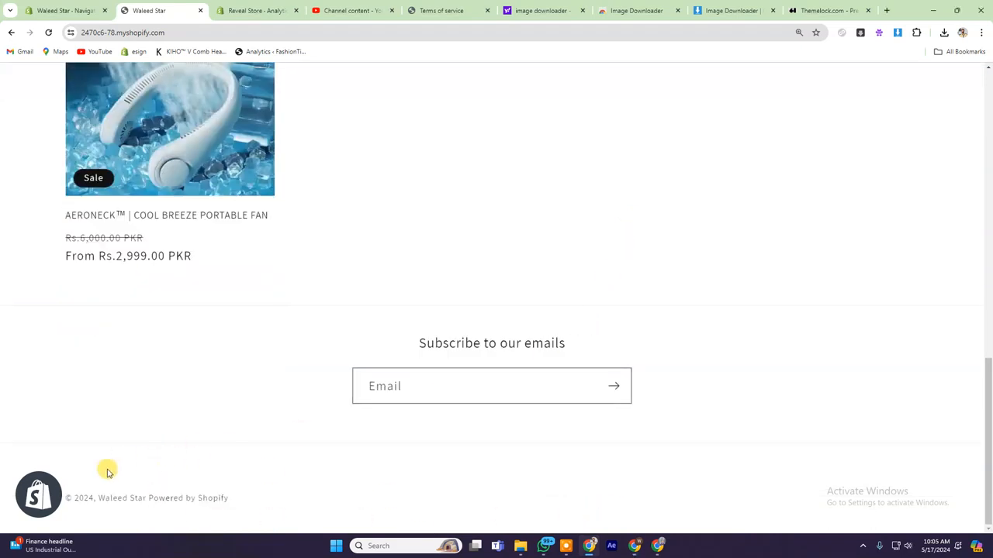
left_click(48, 32)
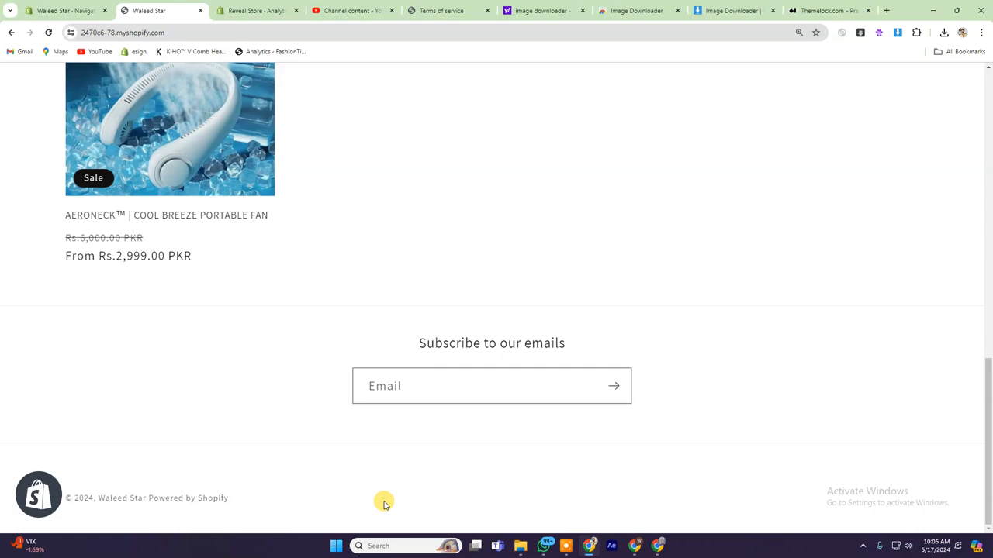
scroll(383, 502, "up", 10)
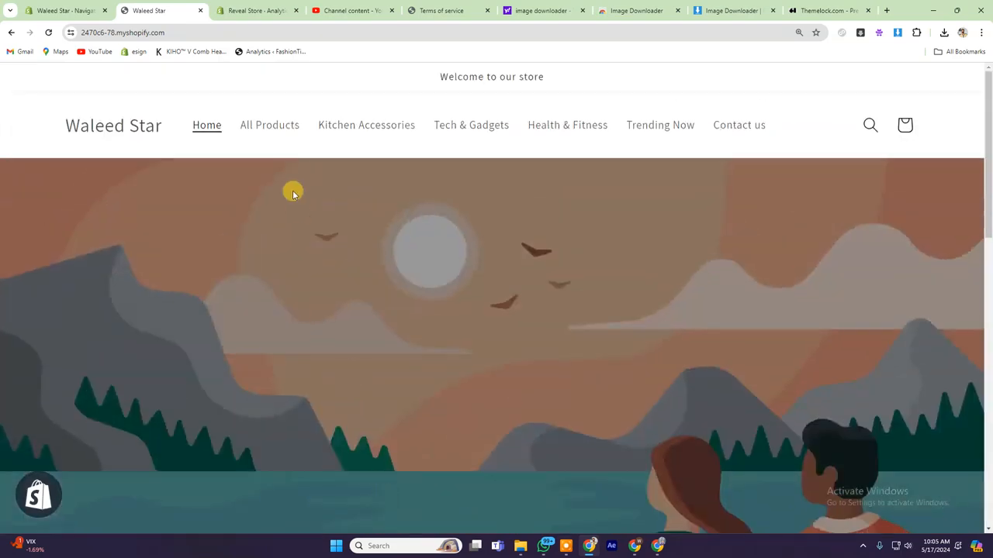
Zoom out the storefront home page, scroll through its footer again, and return to the admin Navigation page
key("ctrl+minus")
key("ctrl+minus")
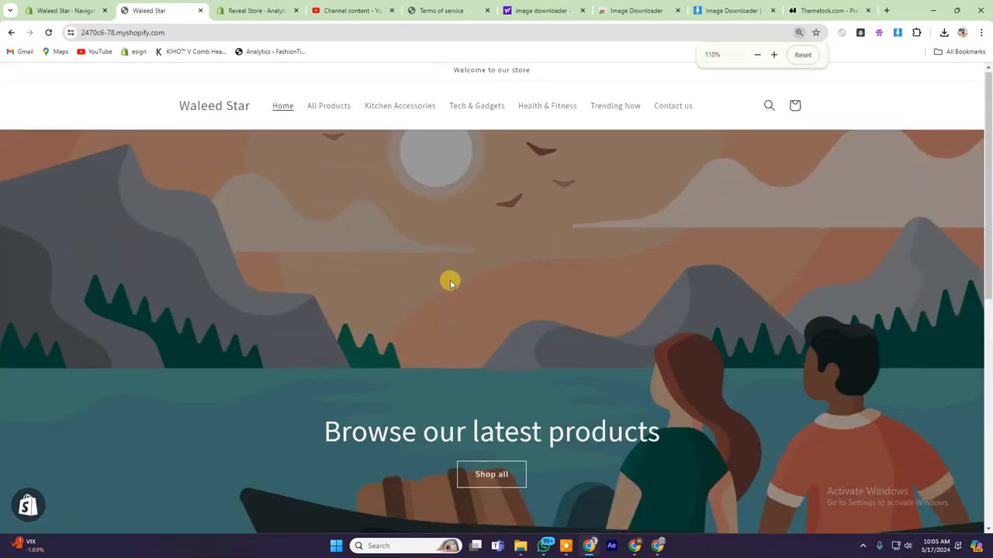
scroll(450, 282, "down", 10)
scroll(450, 282, "up", 10)
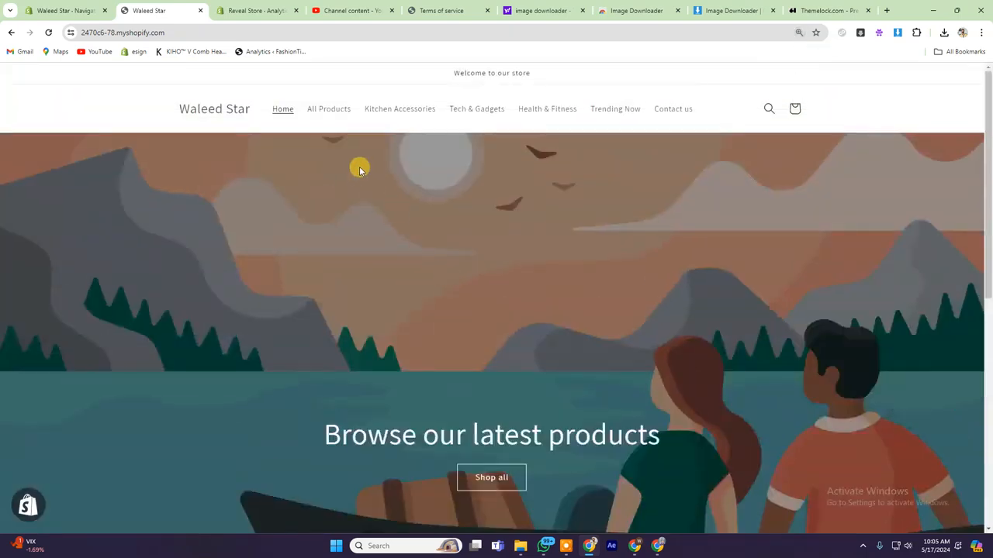
scroll(655, 136, "down", 3)
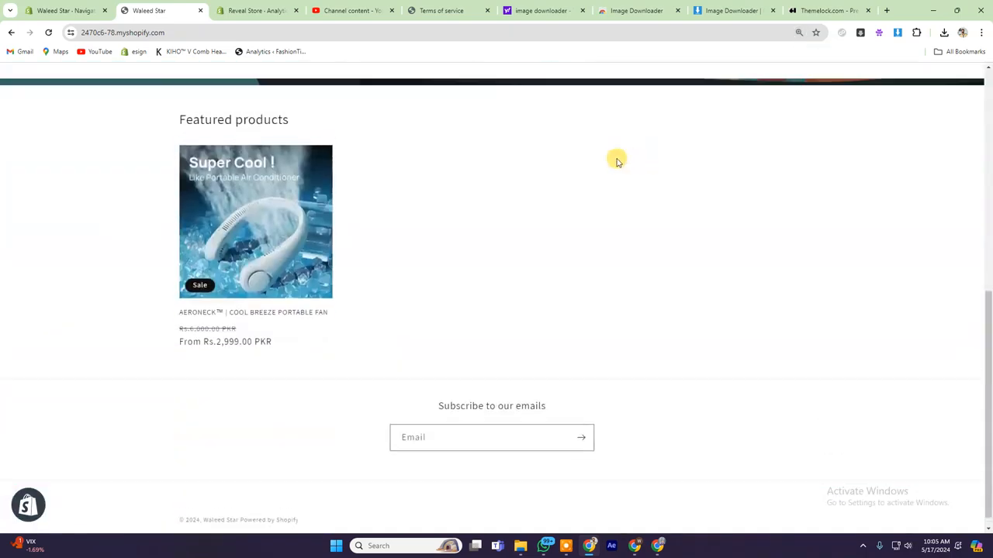
scroll(616, 157, "up", 6)
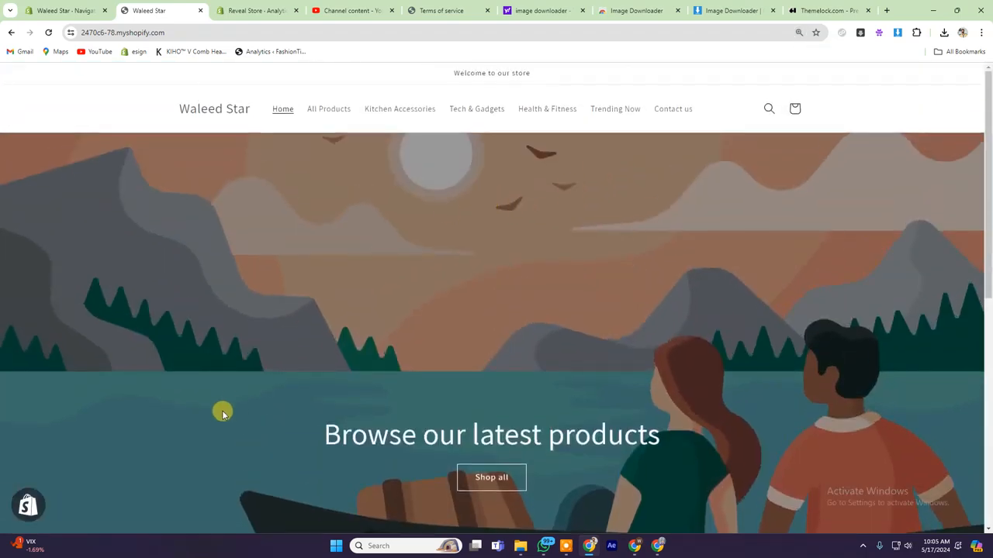
scroll(472, 343, "down", 5)
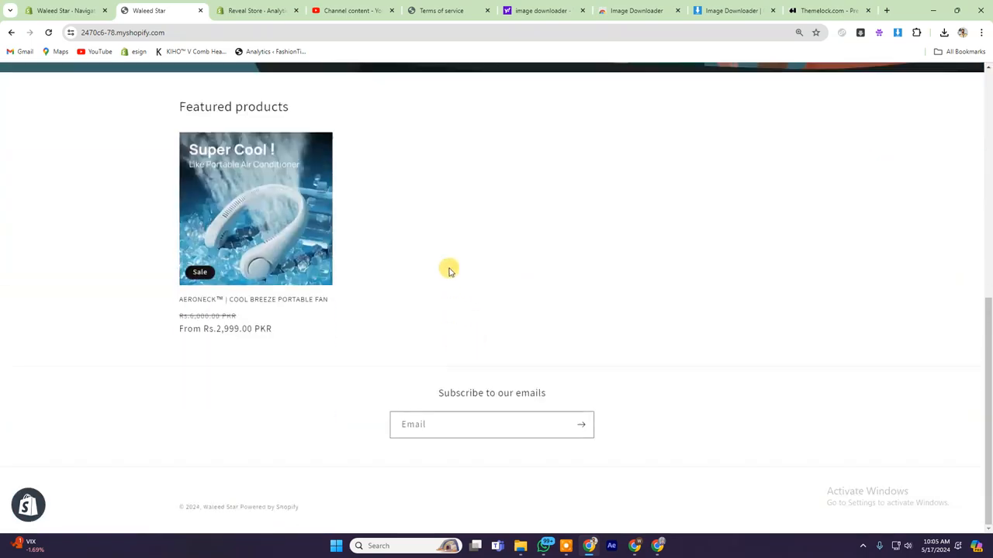
scroll(403, 264, "up", 4)
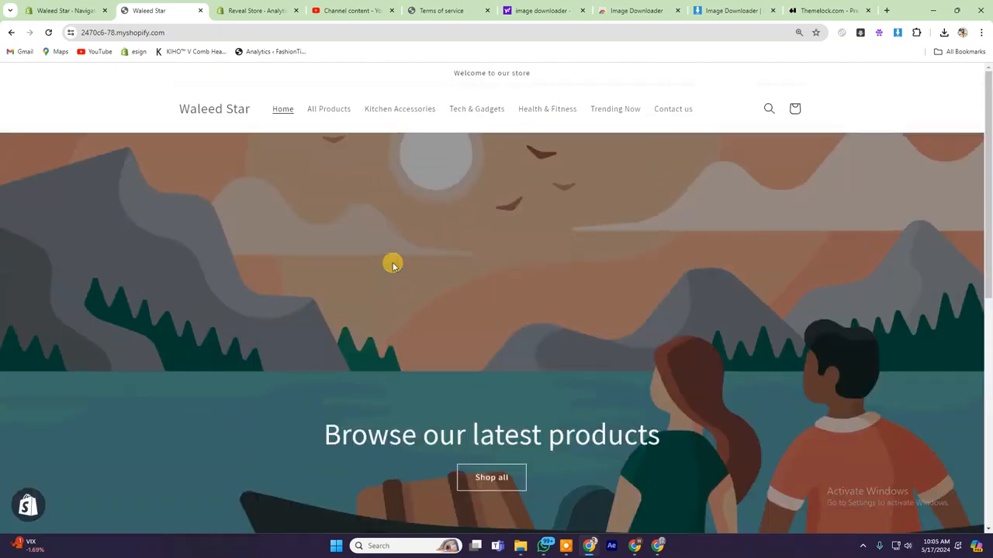
scroll(393, 266, "down", 4)
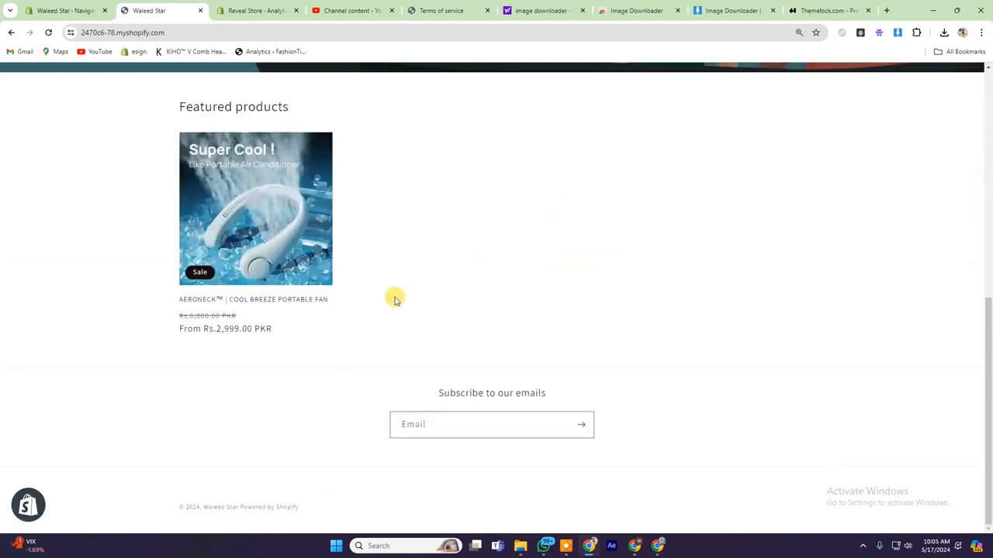
scroll(394, 304, "up", 5)
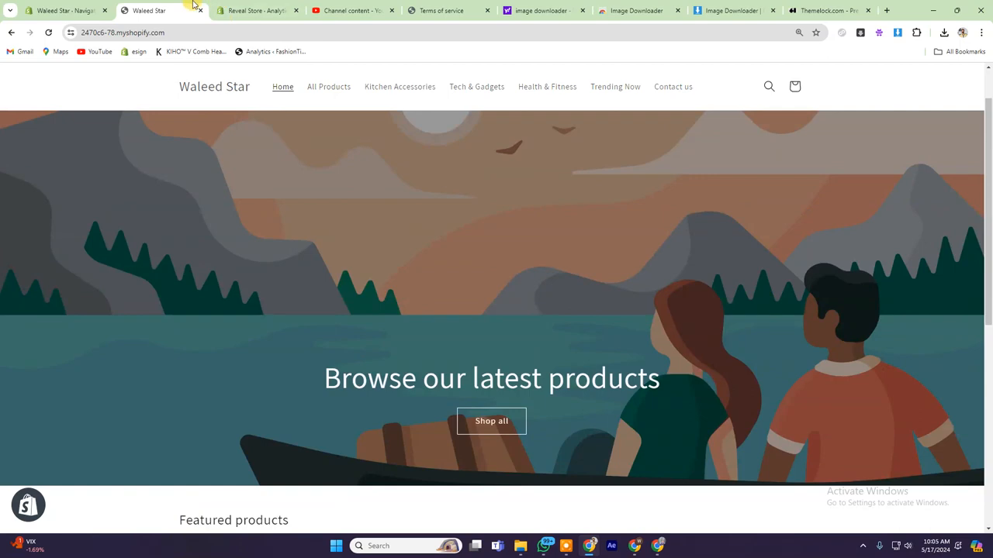
left_click(93, 11)
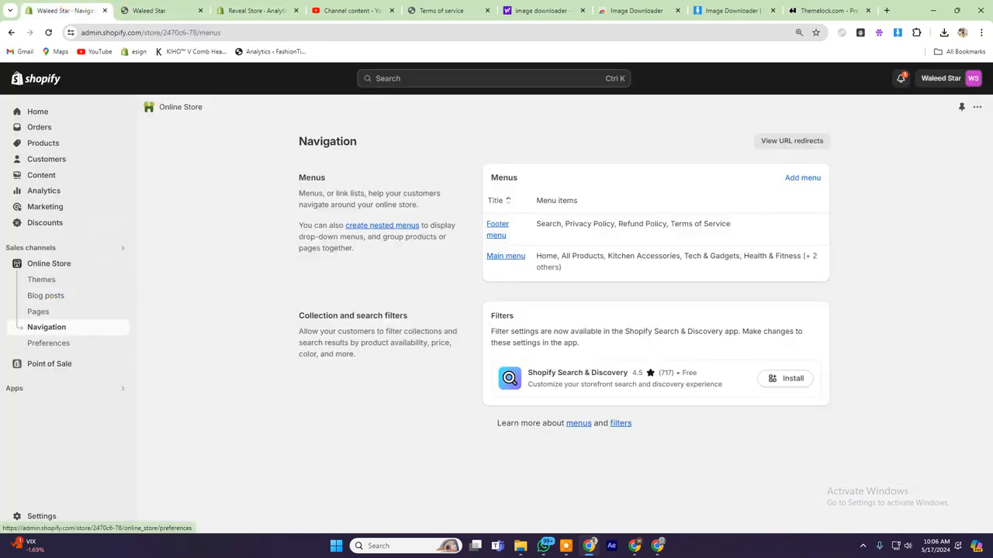
key("alt+Tab")
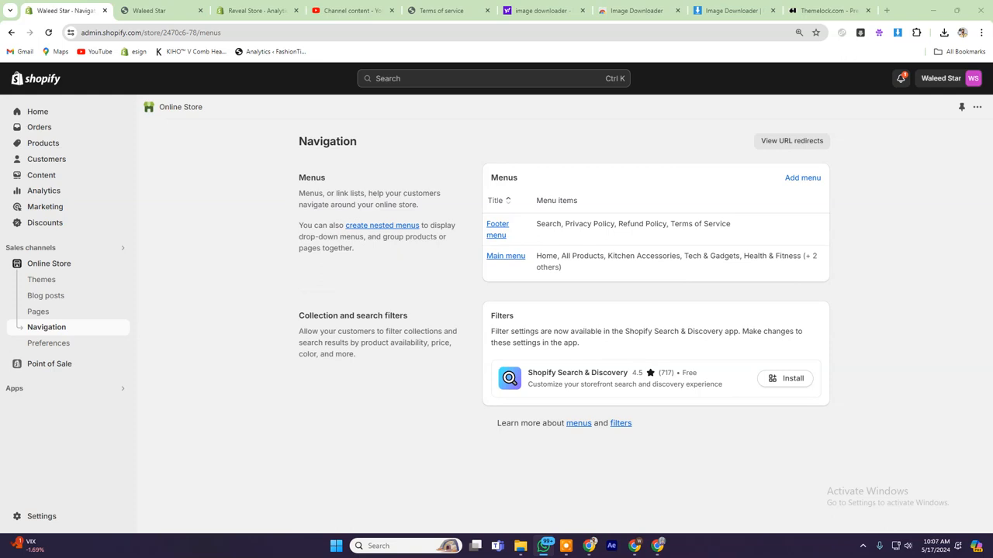
Switch to WhatsApp and save the focal_v_9.0.0.zip theme file into Downloads, replacing the existing copy
left_click_drag(0, 163, 165, 54)
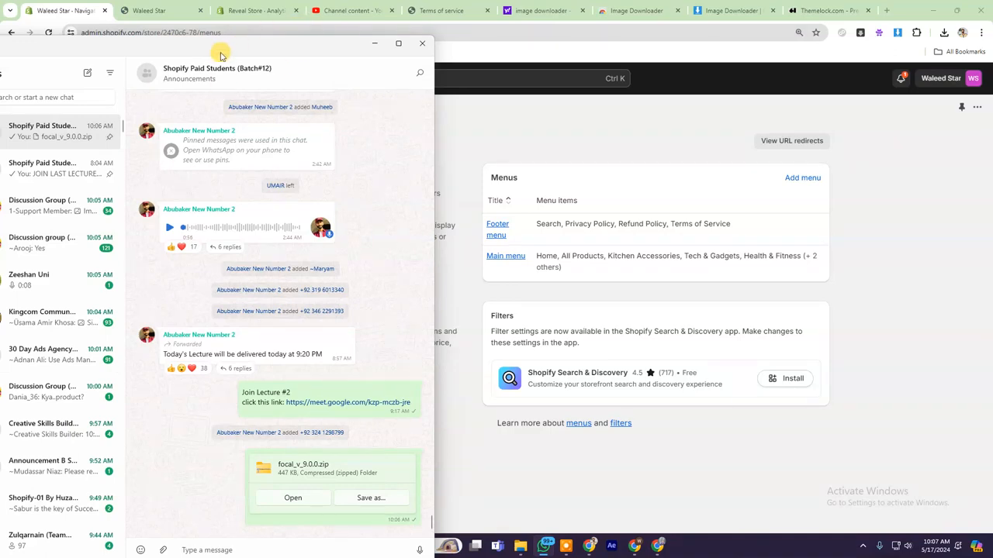
left_click_drag(228, 49, 183, 37)
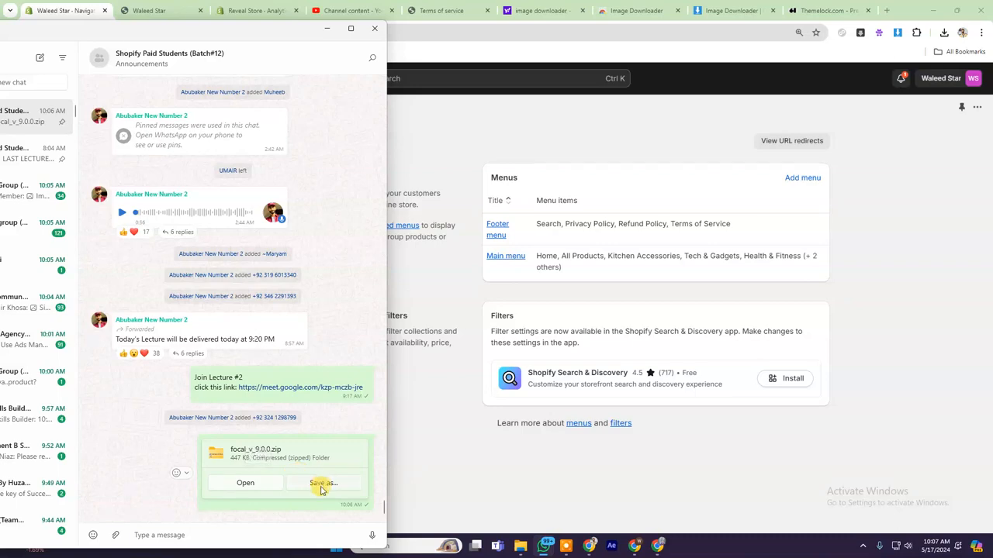
left_click(322, 485)
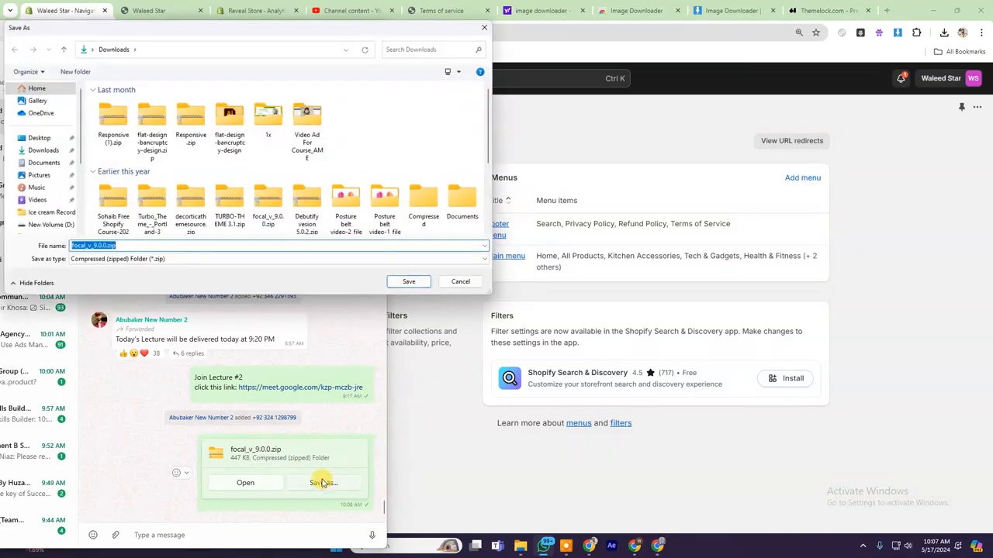
left_click(43, 150)
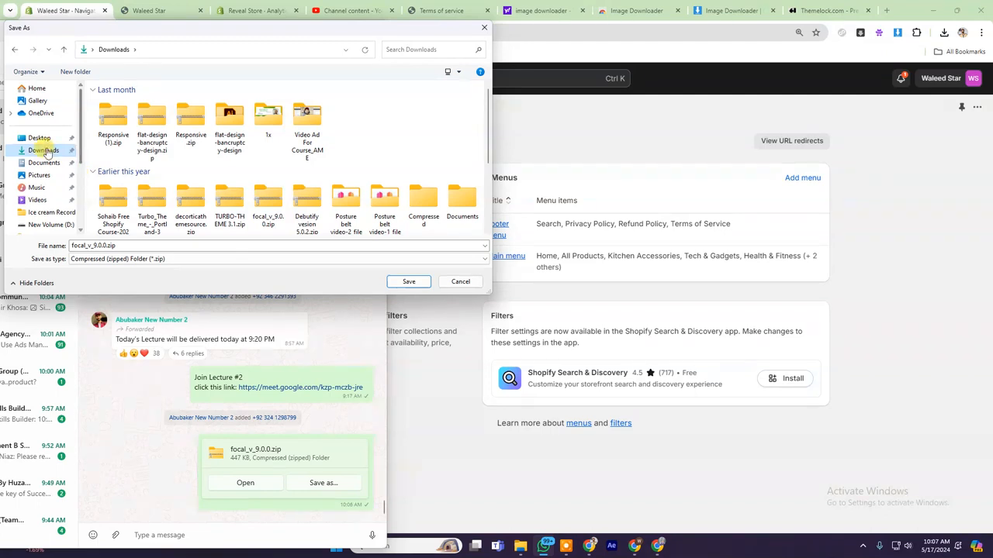
left_click(399, 282)
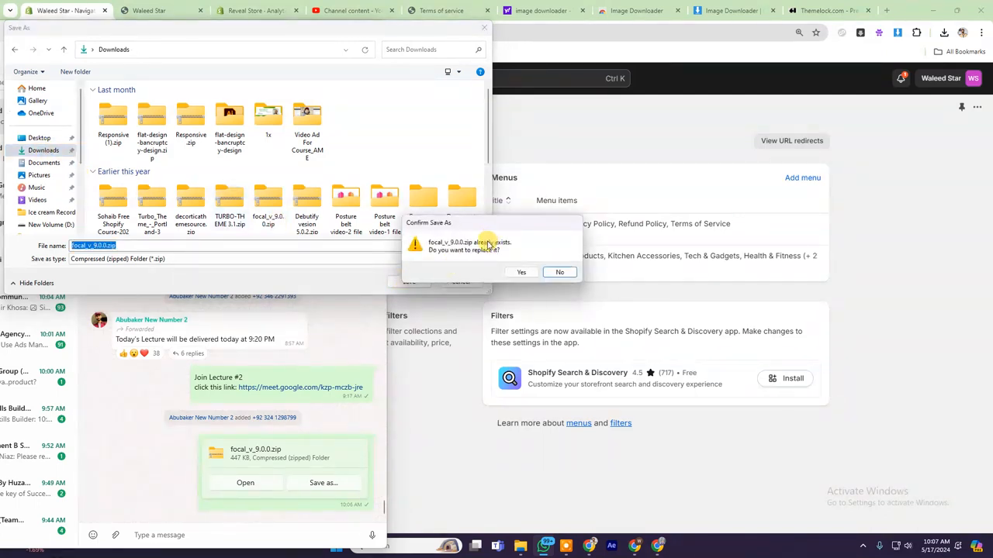
left_click(519, 274)
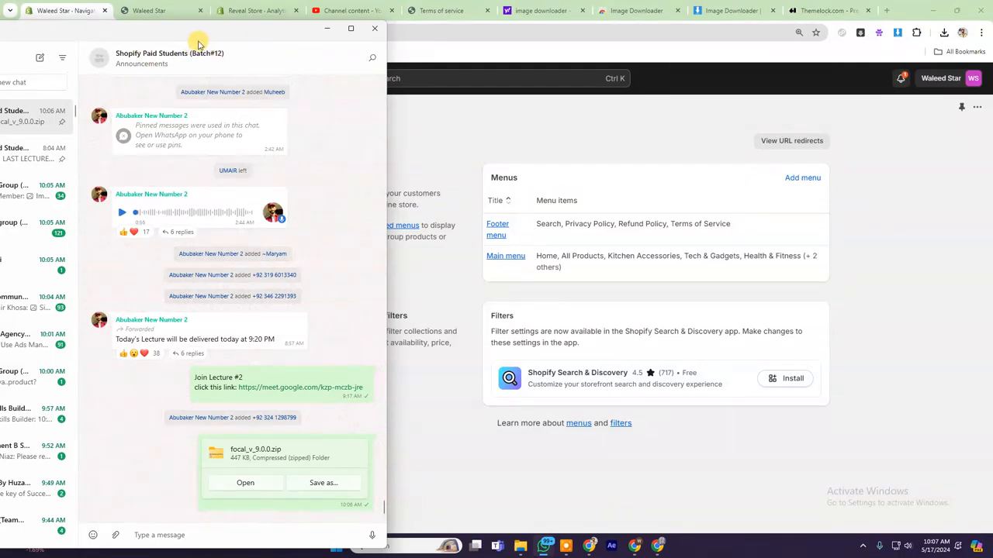
Return to the Waleed Star admin tab and open the Online Store themes page
left_click(216, 20)
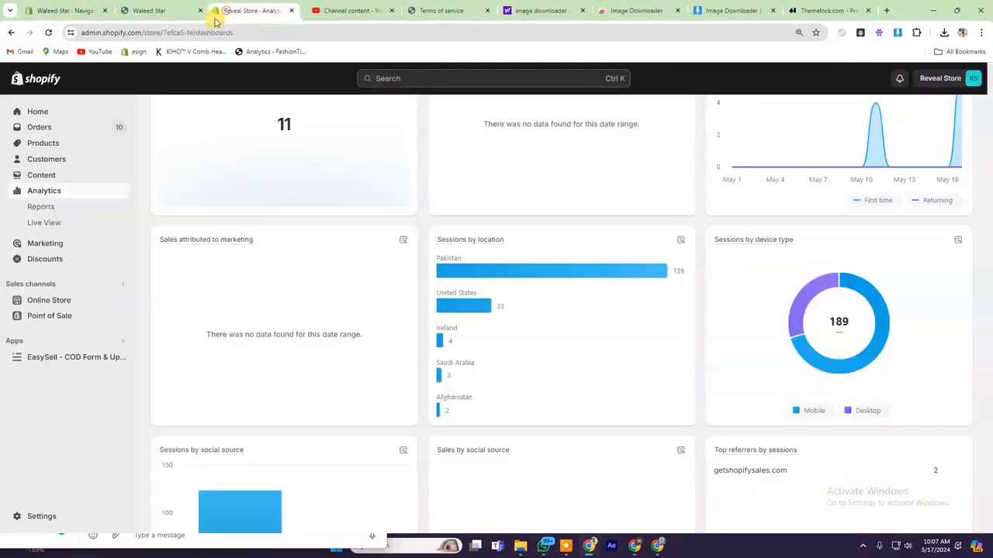
left_click(73, 11)
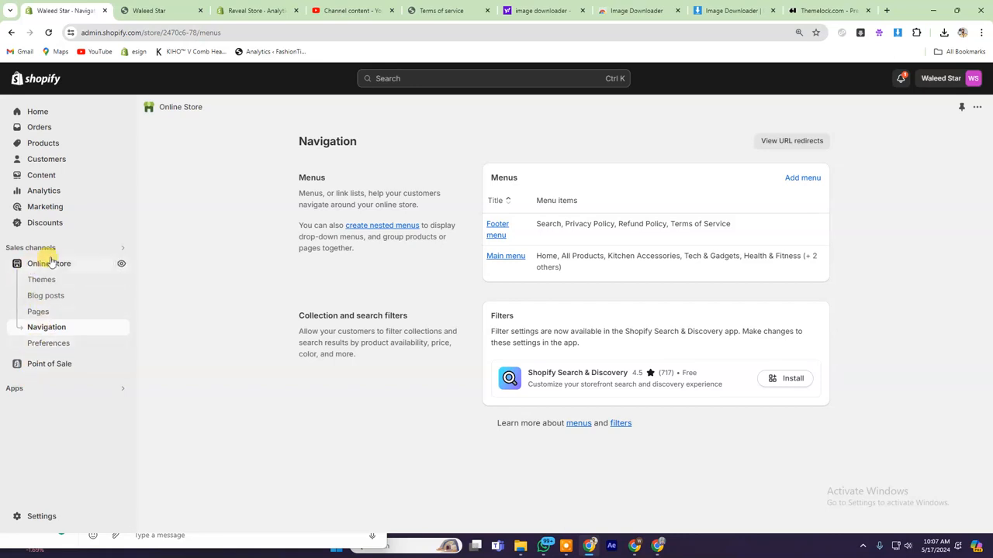
left_click(545, 546)
left_click(545, 546)
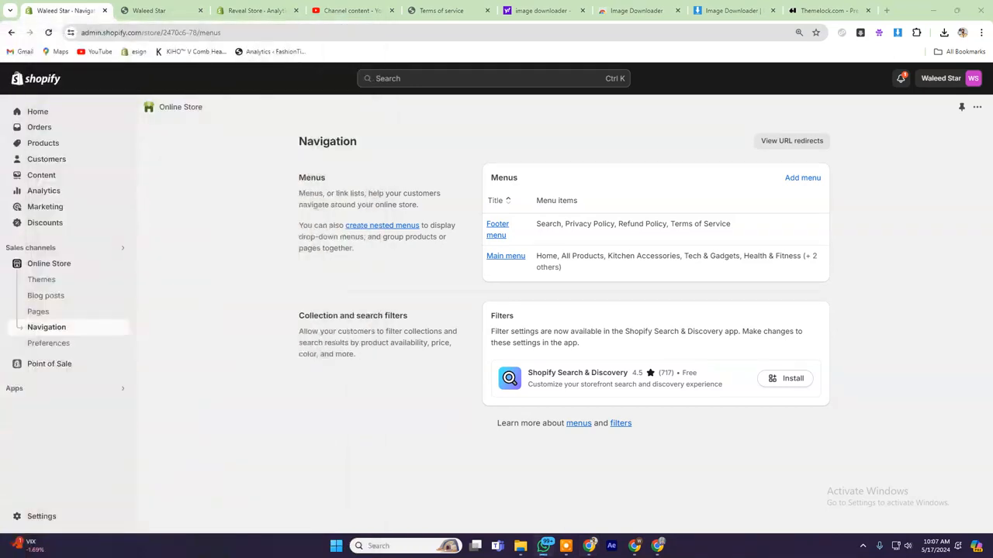
left_click(59, 264)
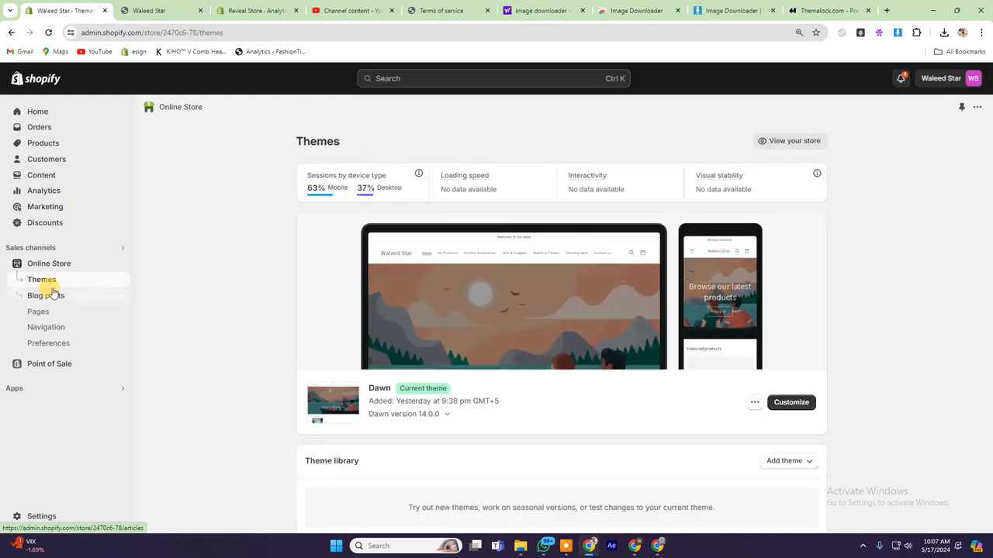
Upload focal_v_9.0.0.zip from Downloads as a new theme in the theme library
scroll(656, 411, "down", 2)
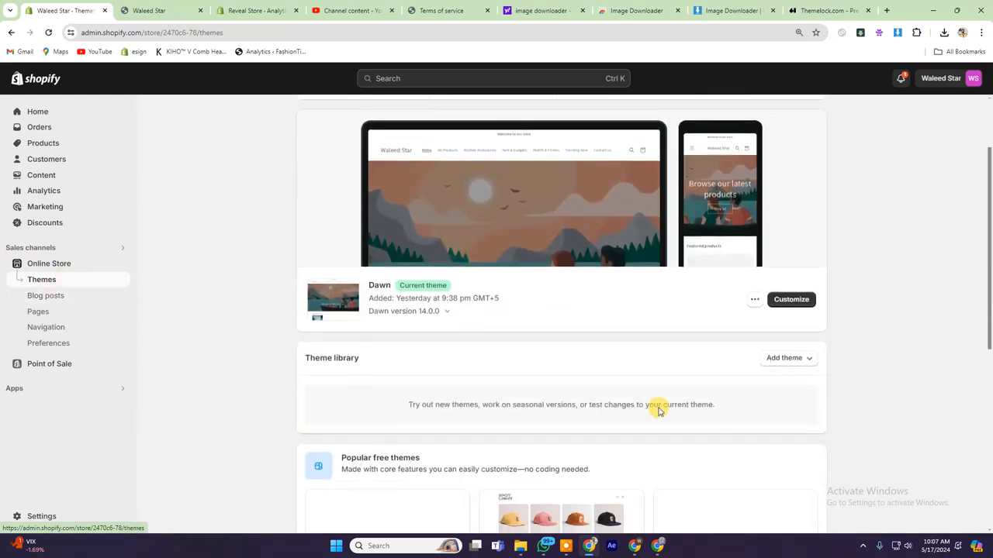
left_click(780, 365)
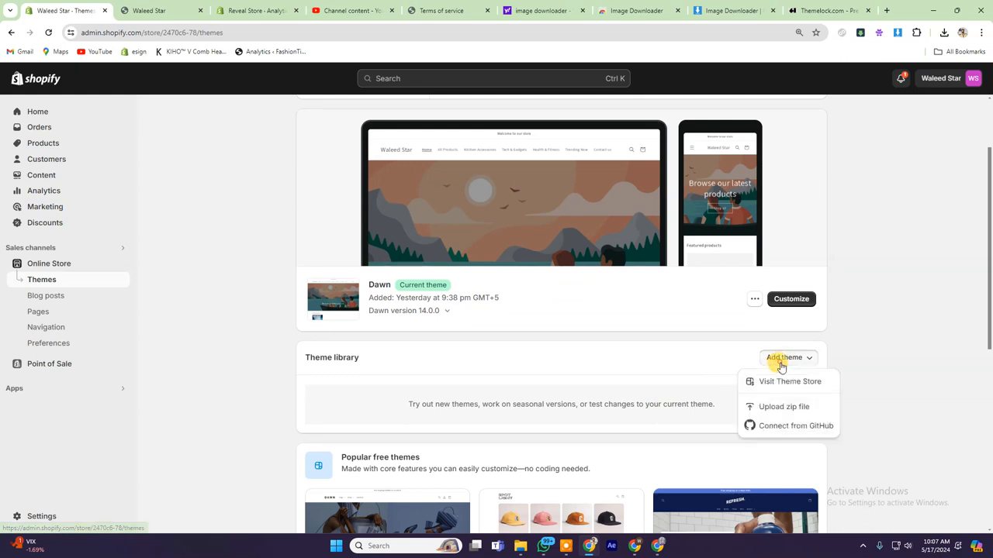
left_click(778, 407)
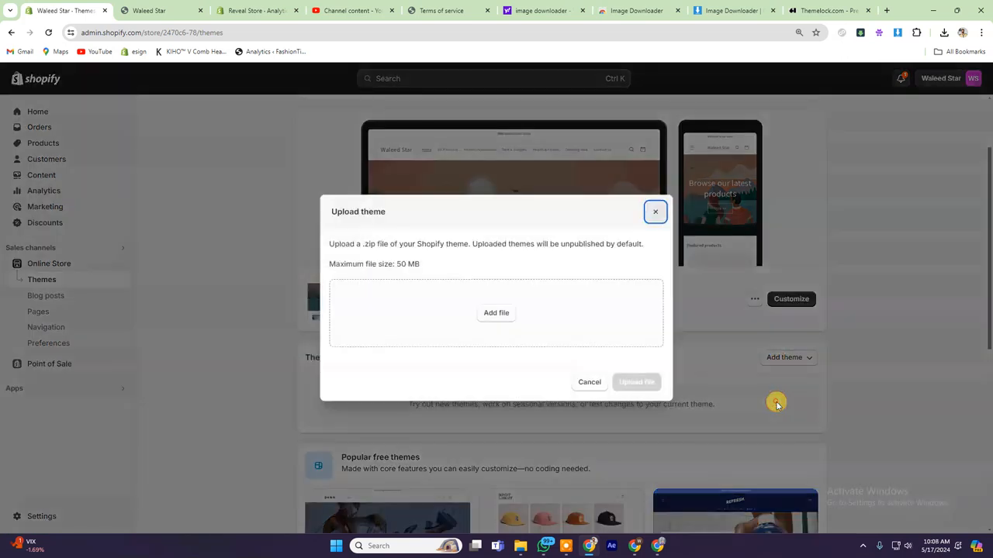
left_click(492, 315)
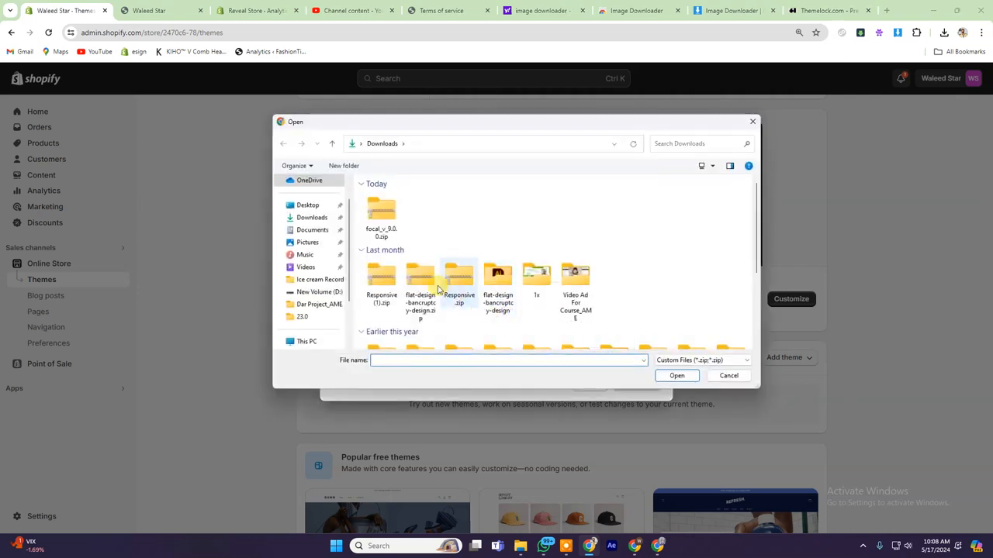
left_click(385, 218)
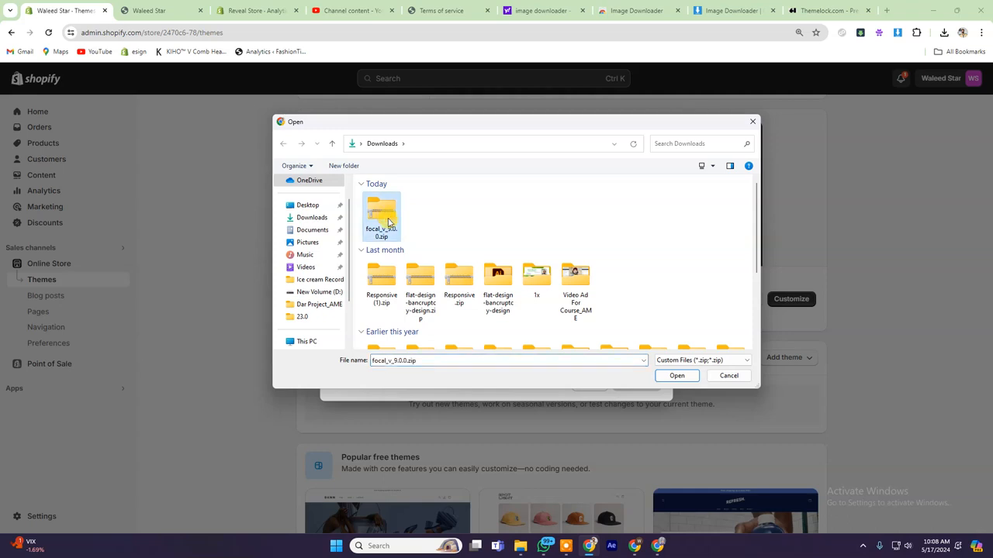
left_click(672, 376)
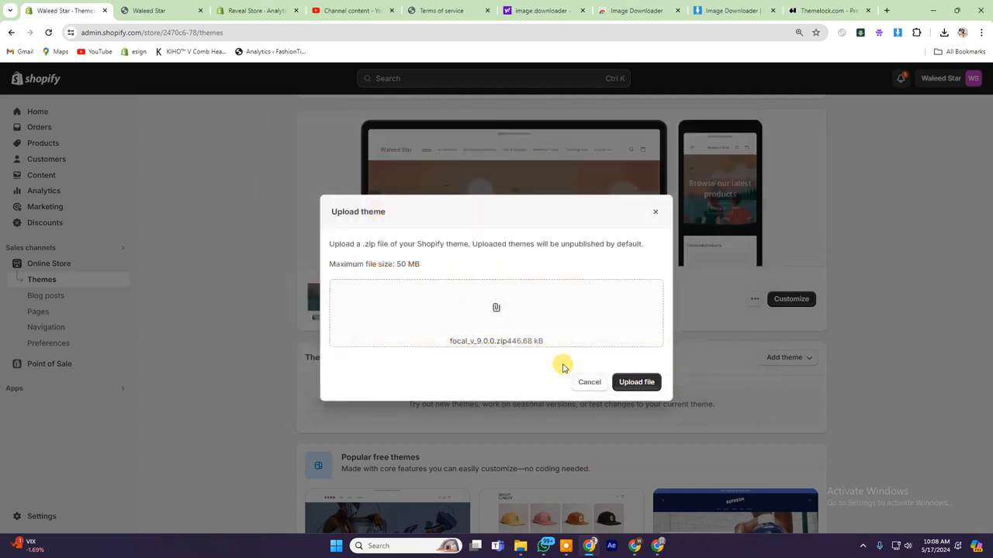
left_click(633, 382)
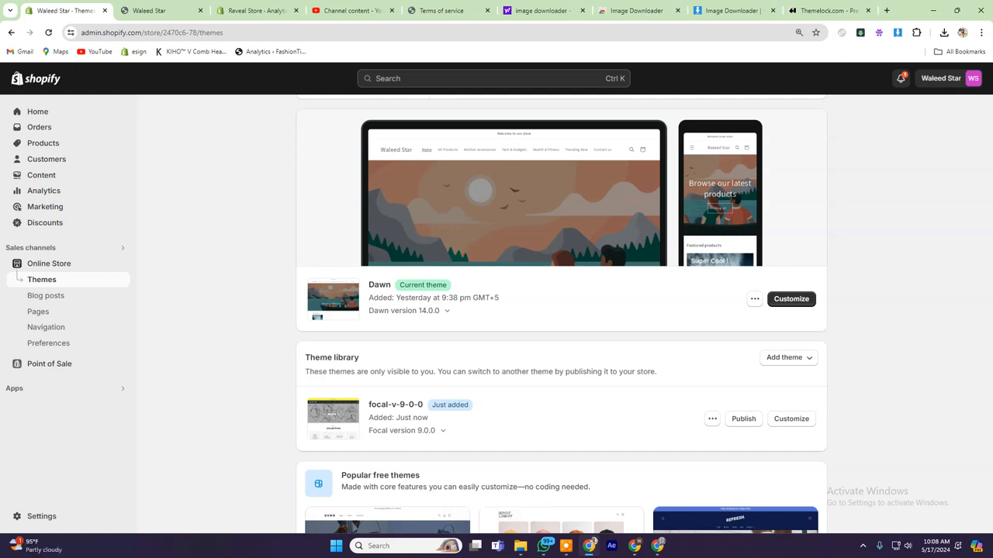
Publish the focal-v-9-0-0 theme as the store's current theme
scroll(412, 370, "down", 2)
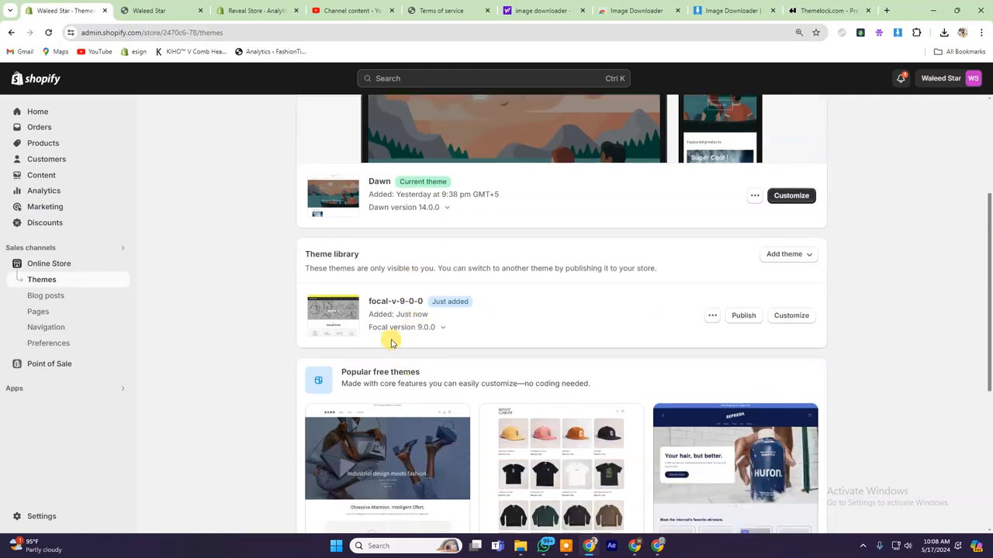
scroll(409, 318, "up", 2)
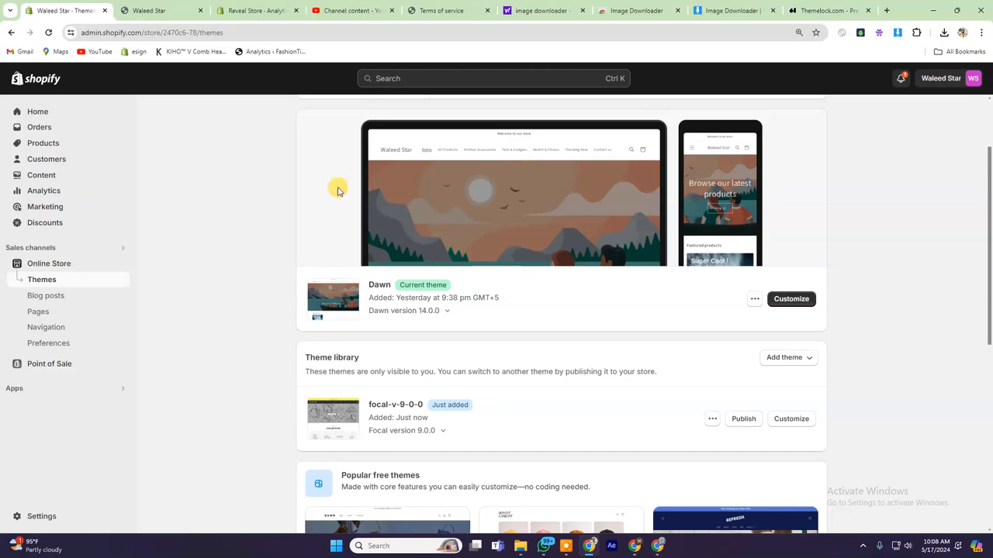
scroll(410, 364, "down", 1)
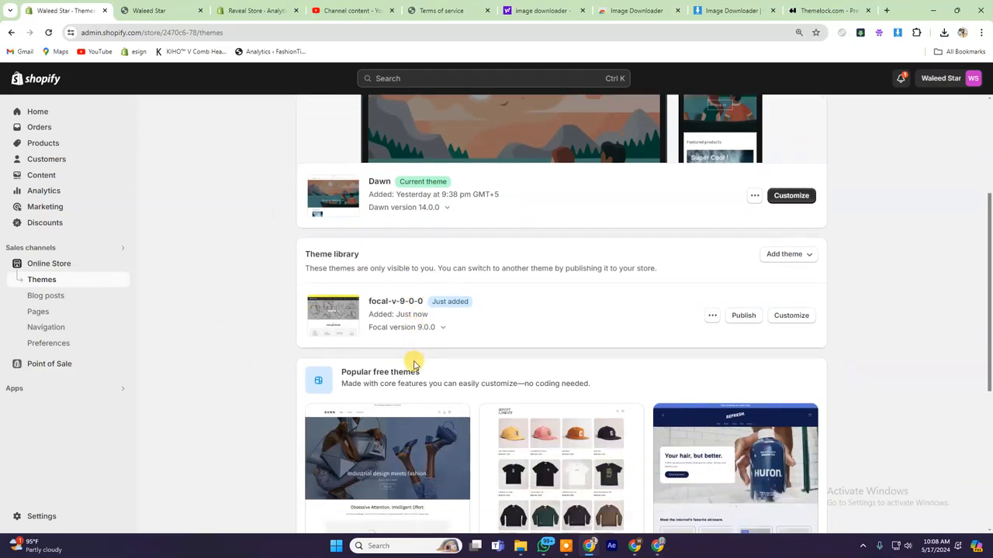
left_click(742, 316)
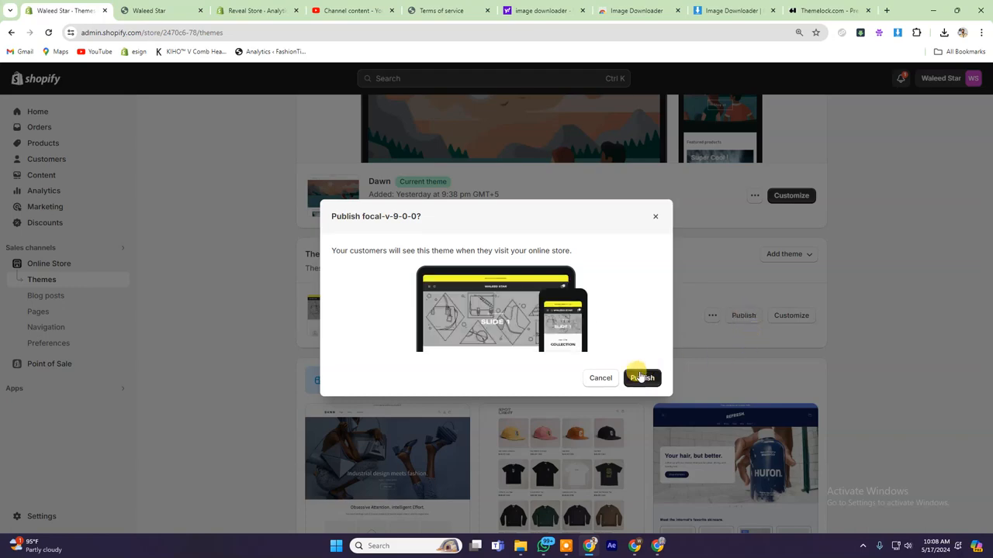
left_click(641, 378)
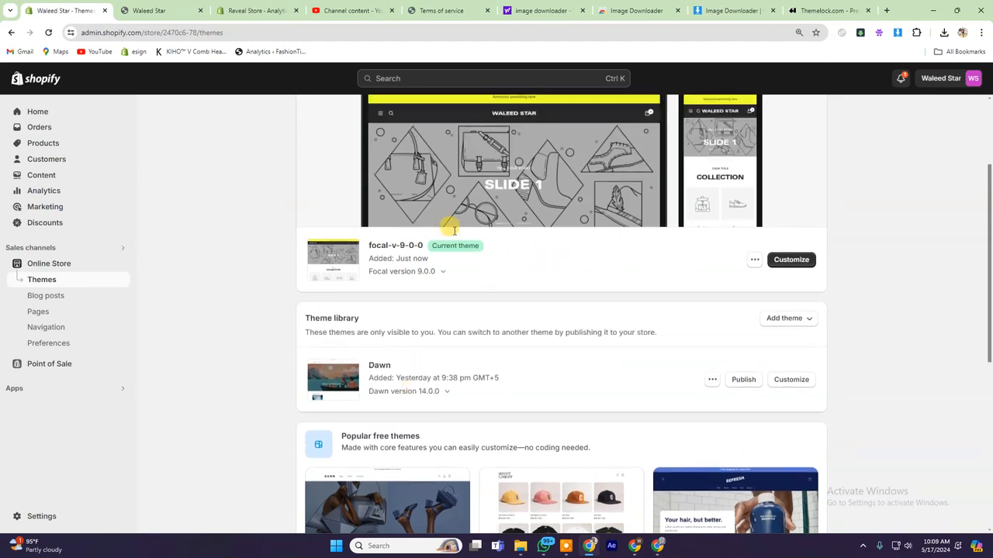
Switch to the storefront tab, scroll the home page, and reload it
left_click(155, 10)
scroll(322, 229, "up", 1)
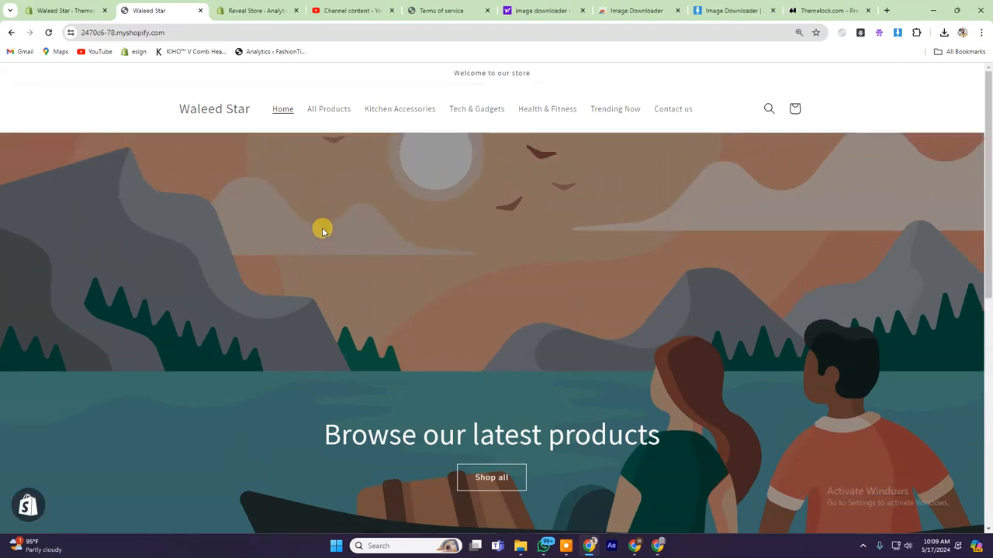
scroll(291, 240, "down", 5)
scroll(287, 237, "up", 5)
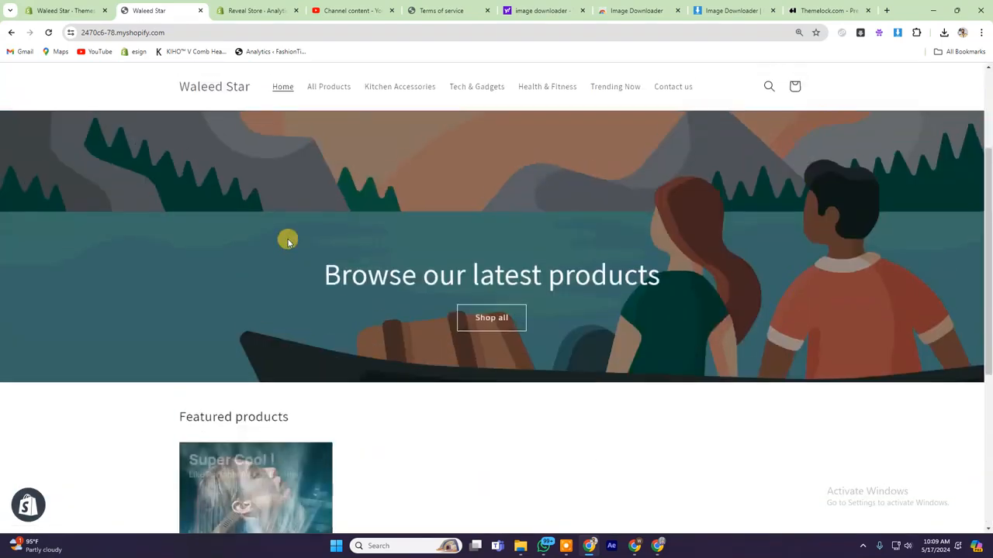
scroll(243, 118, "down", 3)
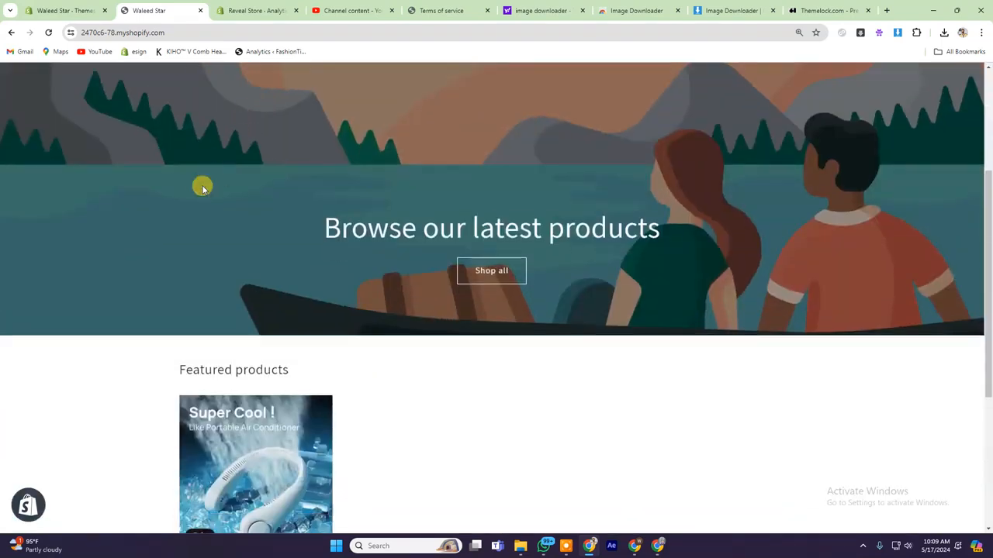
scroll(186, 86, "up", 3)
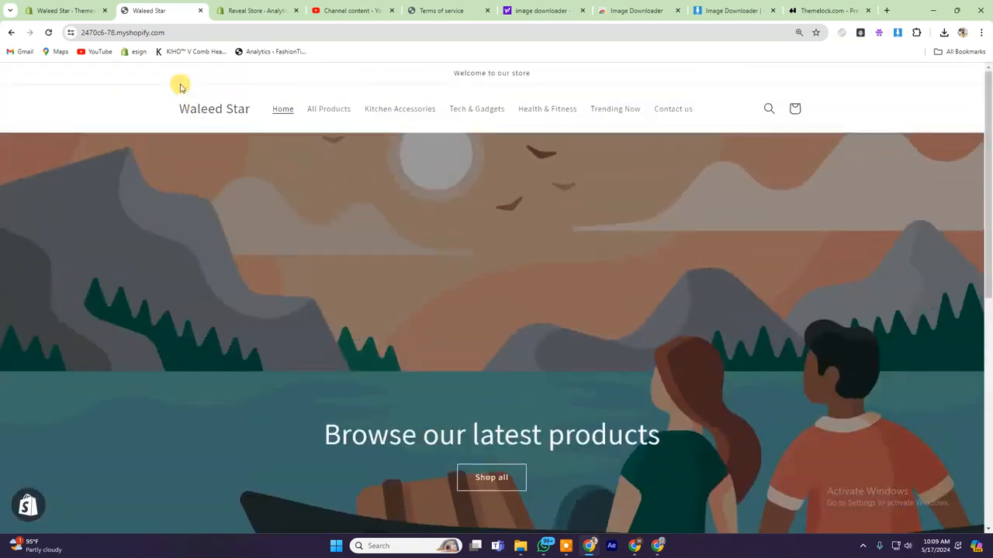
left_click(47, 34)
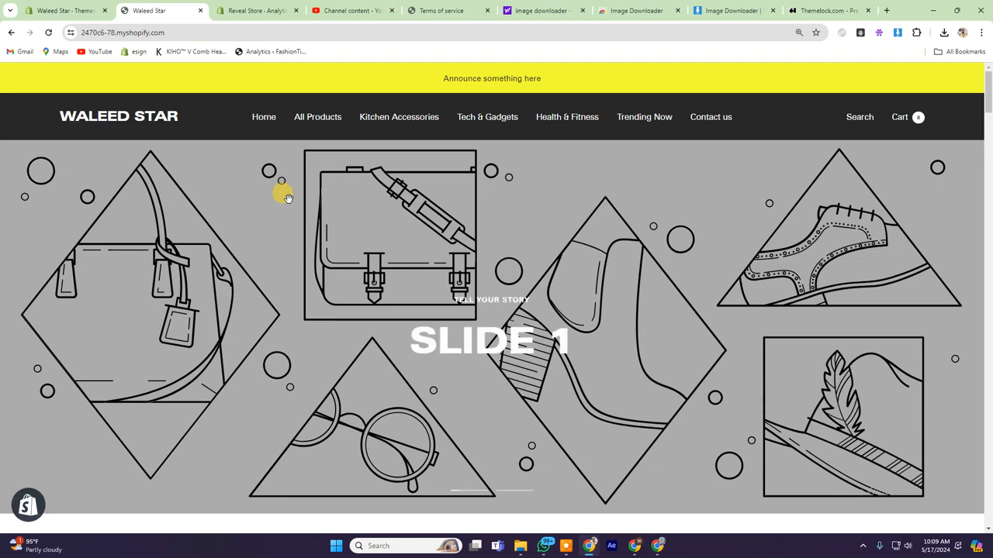
Scroll through the storefront home page to examine the new theme's sections
scroll(287, 198, "down", 2)
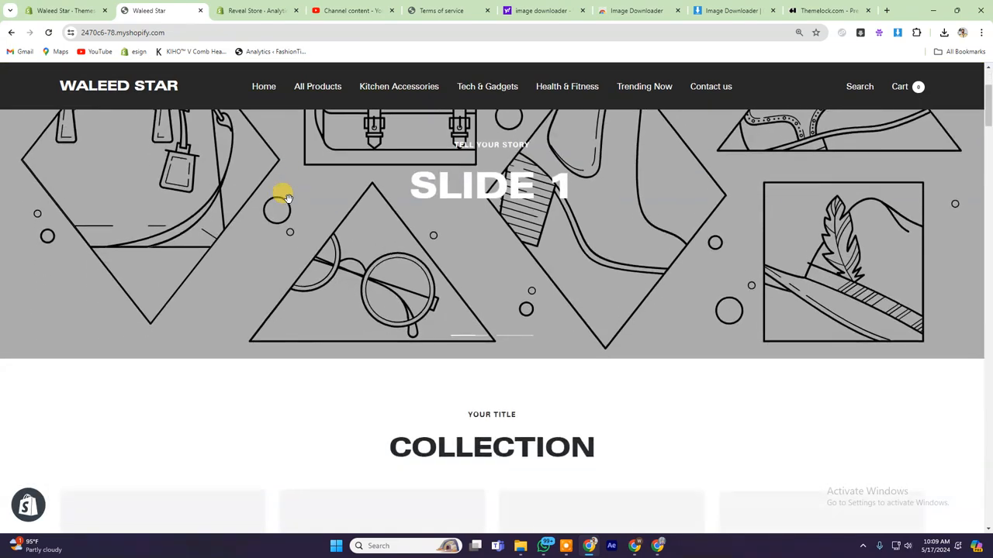
scroll(287, 198, "up", 2)
scroll(287, 198, "down", 1)
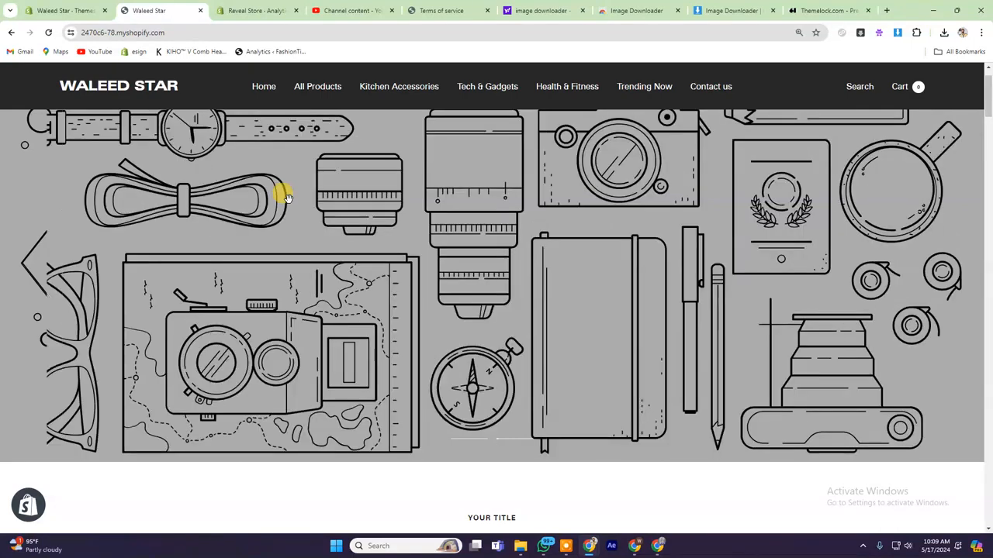
scroll(359, 247, "up", 1)
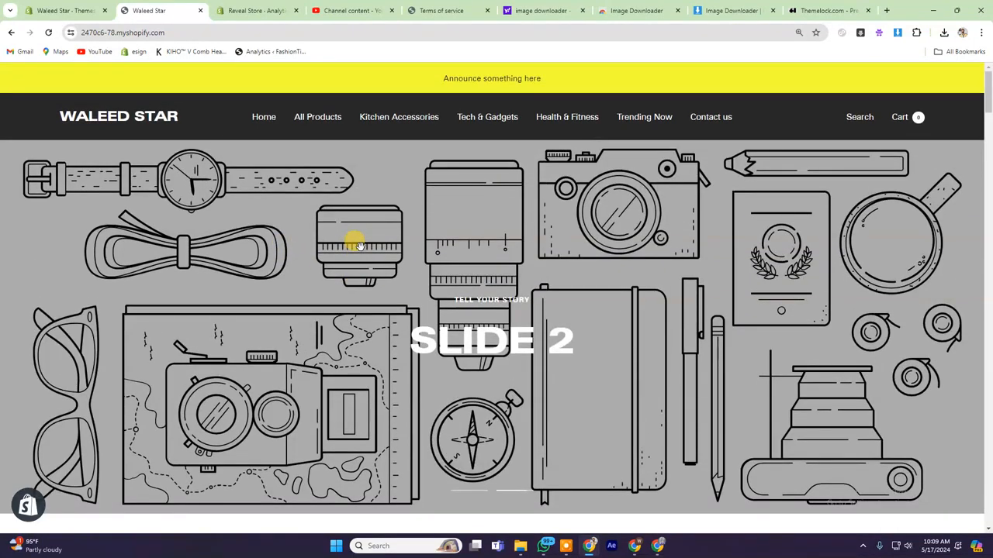
scroll(359, 247, "down", 3)
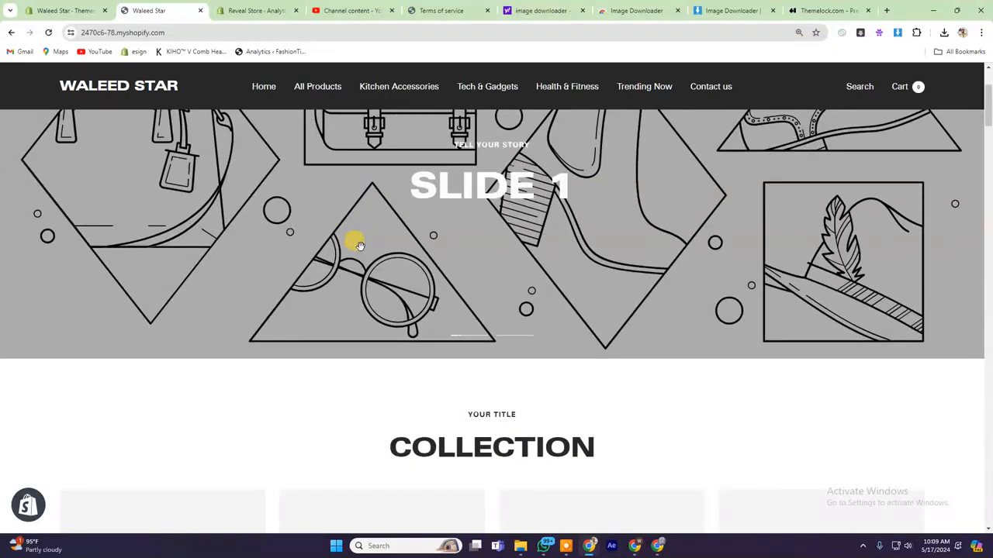
scroll(359, 246, "down", 3)
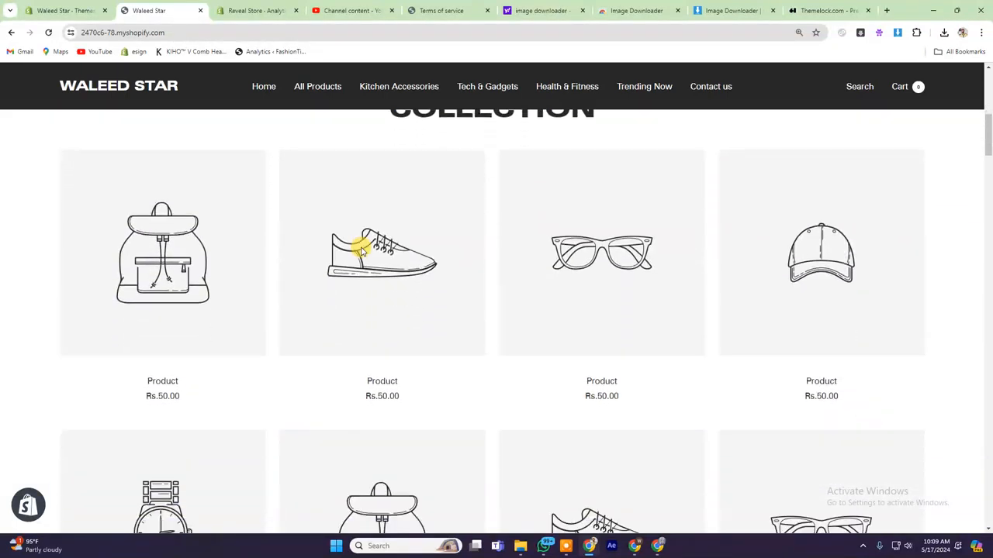
scroll(361, 249, "down", 5)
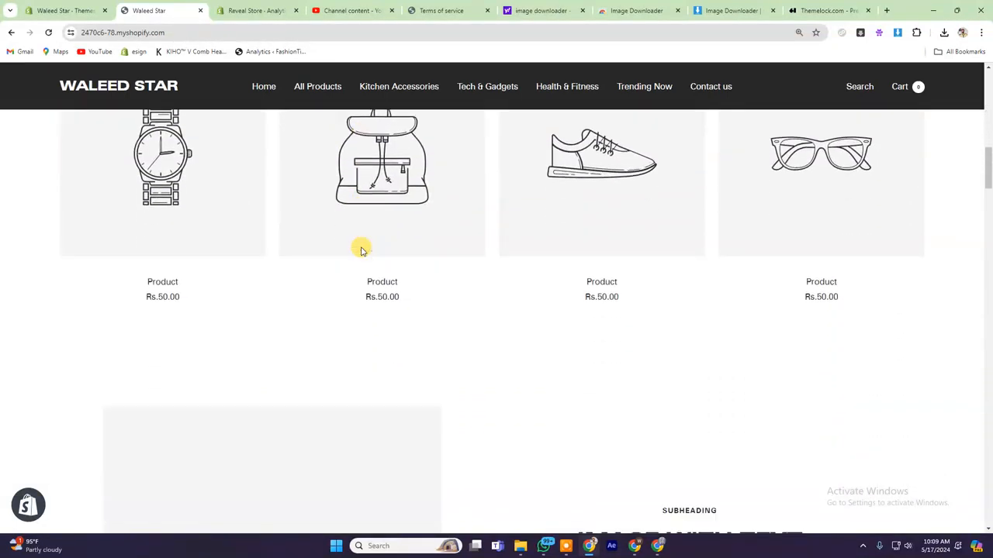
scroll(361, 248, "down", 5)
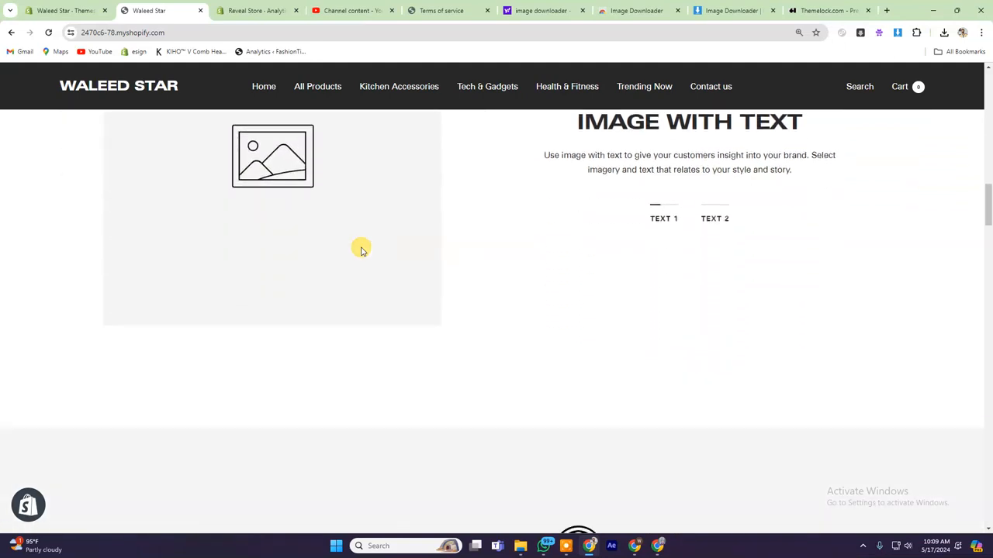
scroll(360, 249, "down", 6)
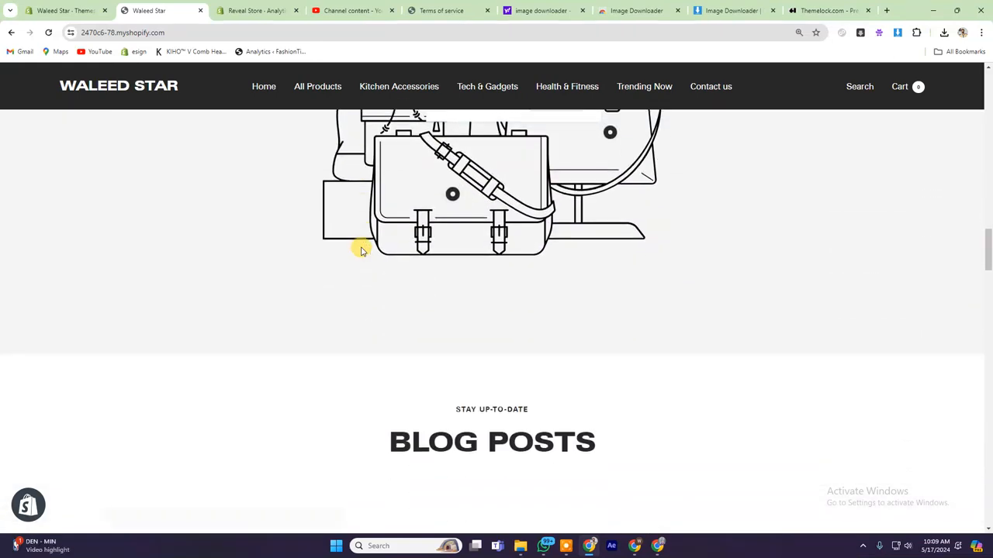
Scroll down the storefront home page to examine the lower sections and footer menu links
scroll(361, 249, "down", 8)
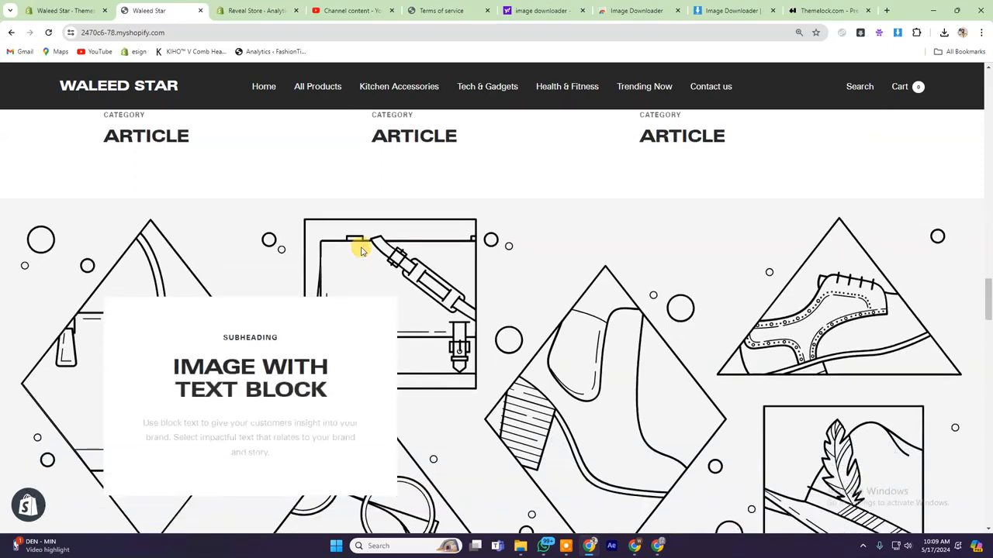
scroll(361, 249, "down", 5)
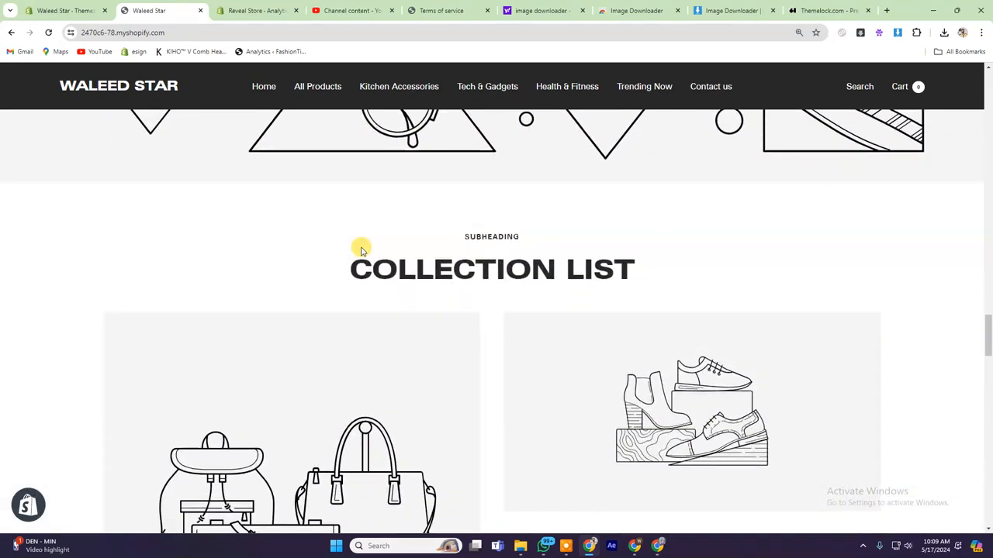
scroll(361, 246, "down", 6)
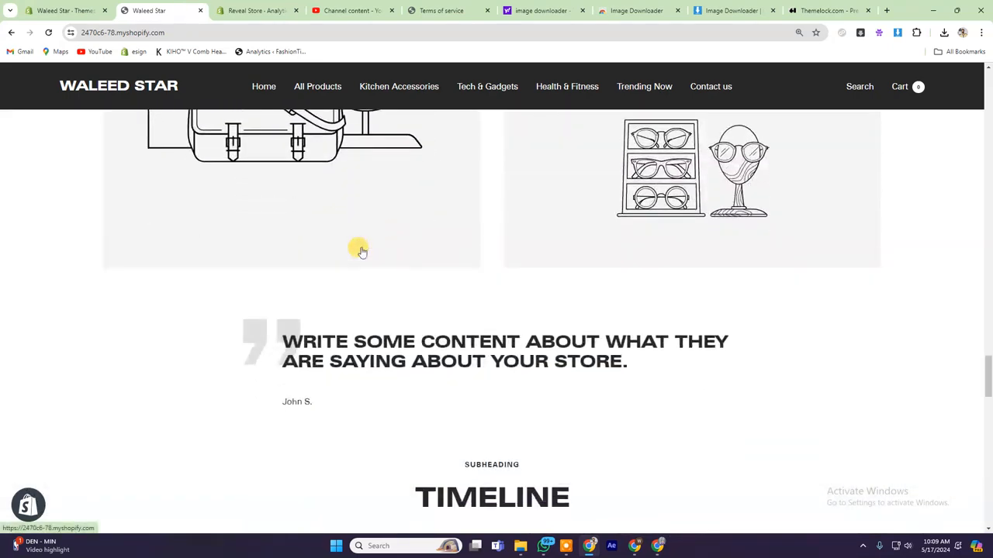
scroll(361, 247, "down", 6)
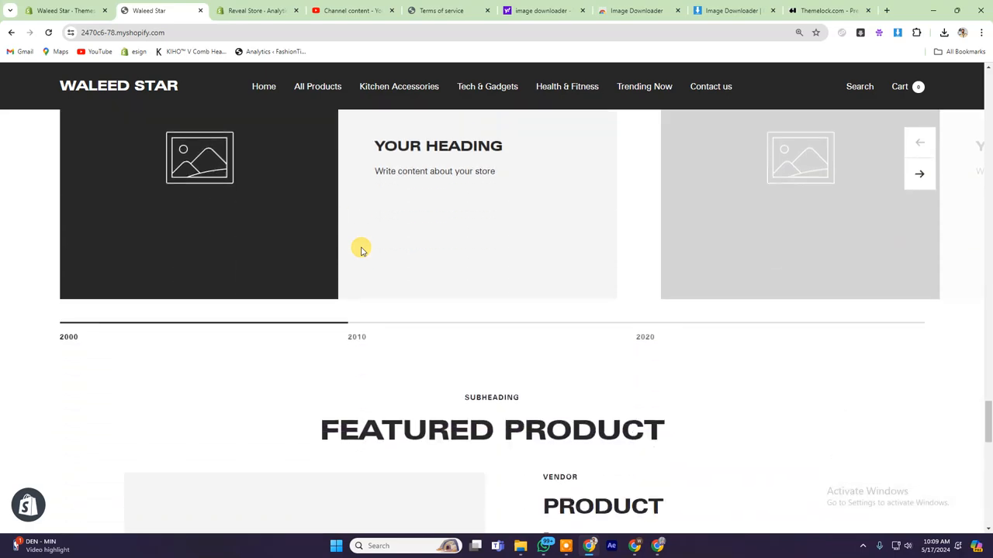
scroll(360, 249, "down", 6)
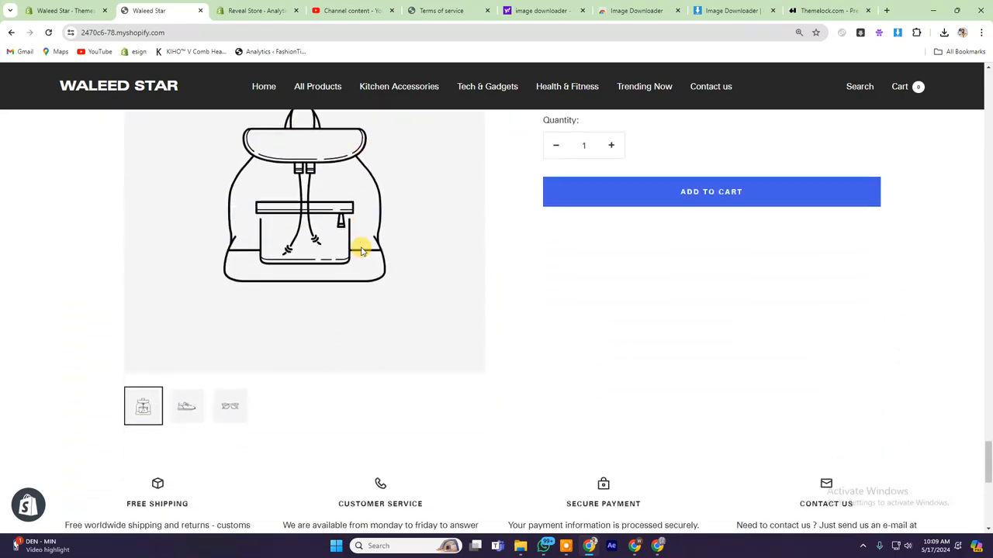
scroll(361, 249, "down", 5)
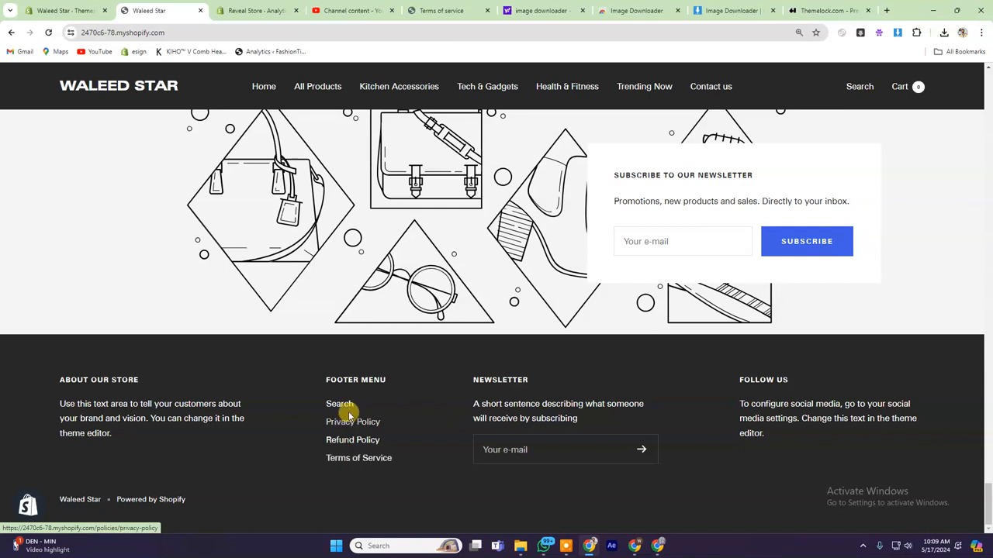
key("alt+Tab")
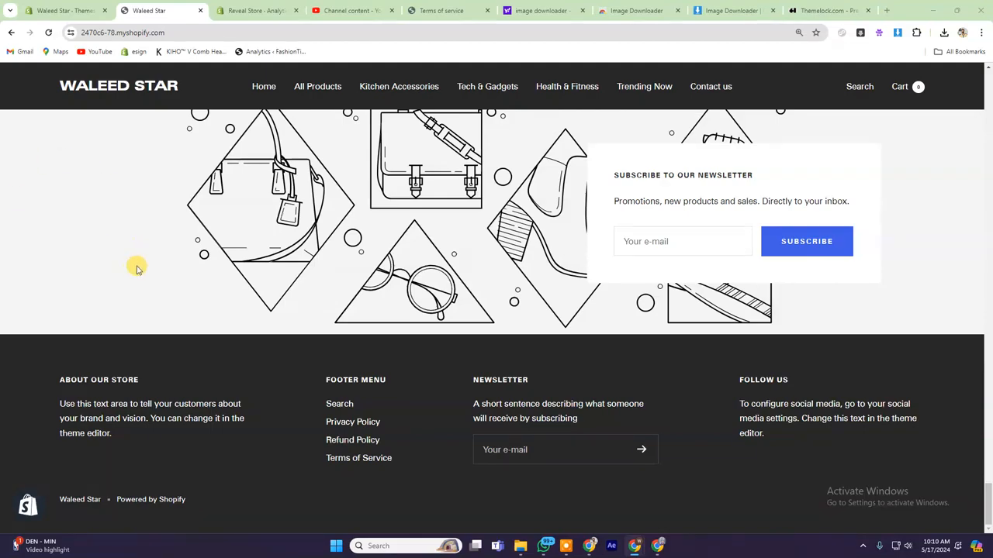
Scroll back up and down the storefront home page to review its theme sections again
scroll(137, 266, "up", 8)
scroll(138, 267, "up", 12)
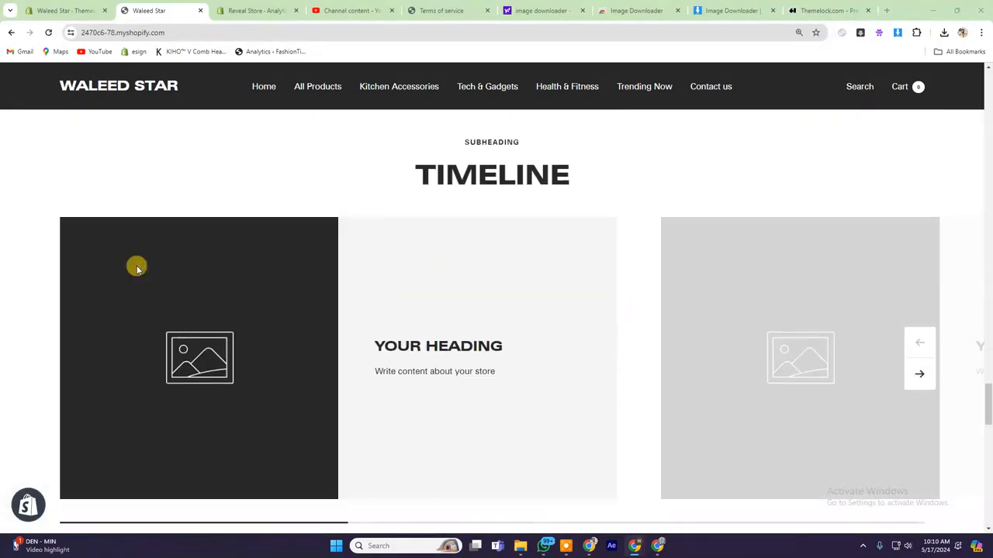
scroll(137, 267, "up", 12)
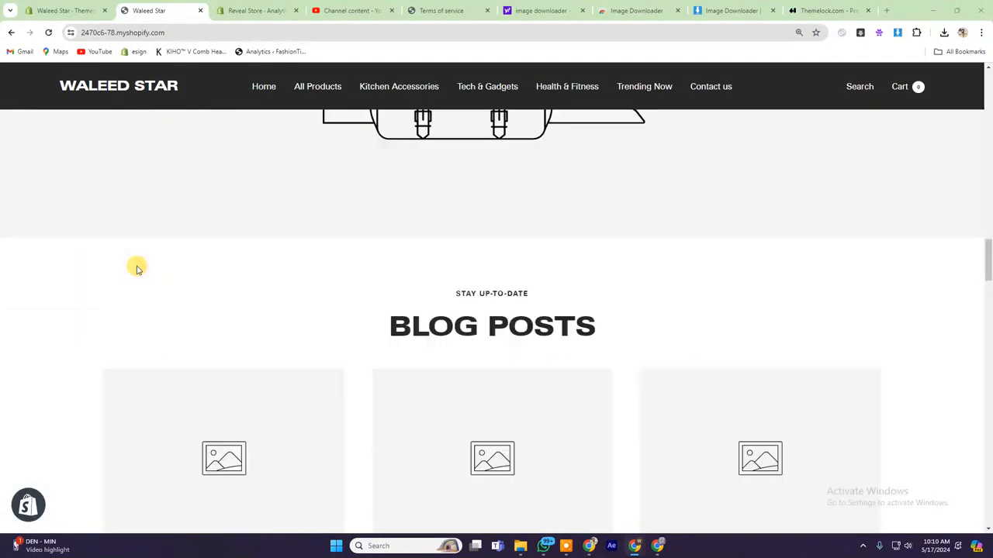
scroll(138, 268, "up", 12)
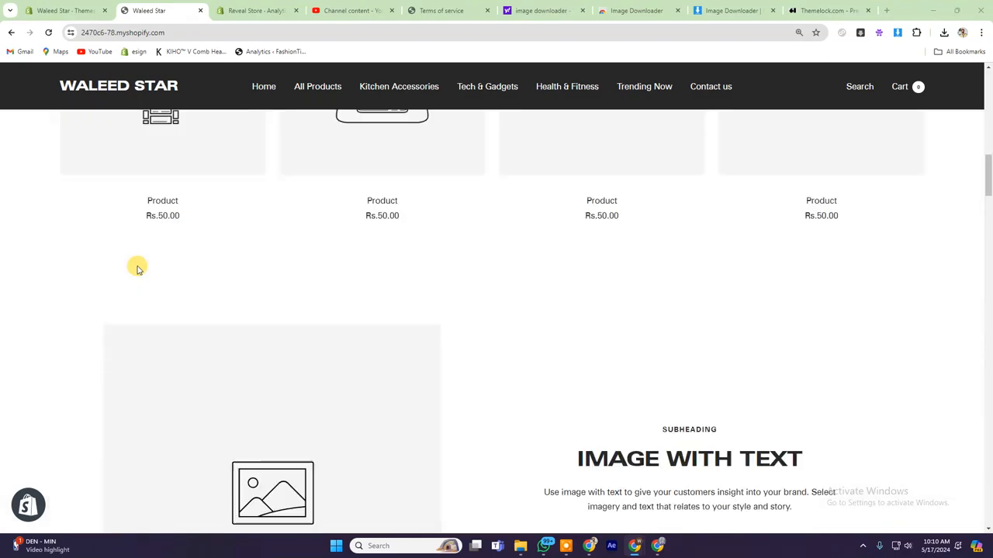
scroll(138, 268, "up", 2)
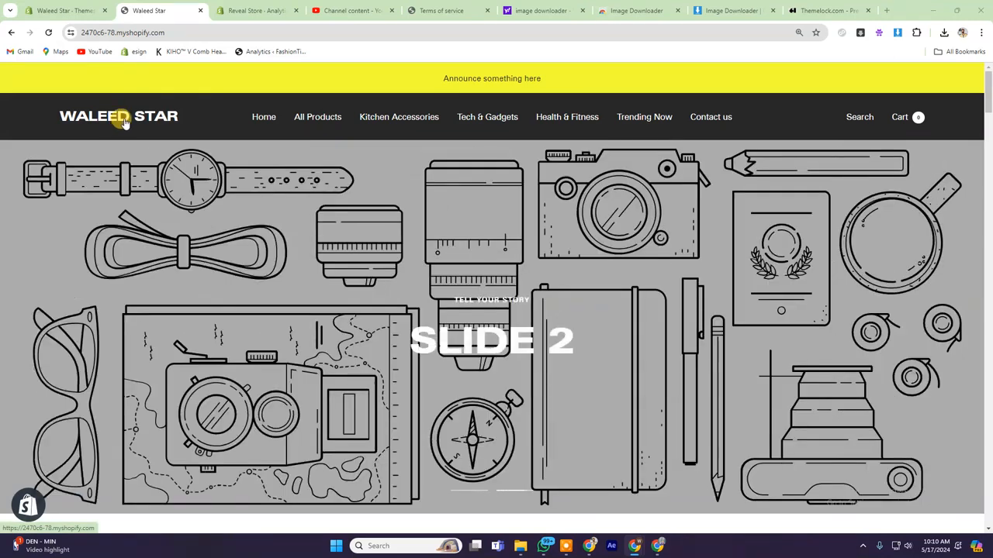
scroll(346, 199, "down", 10)
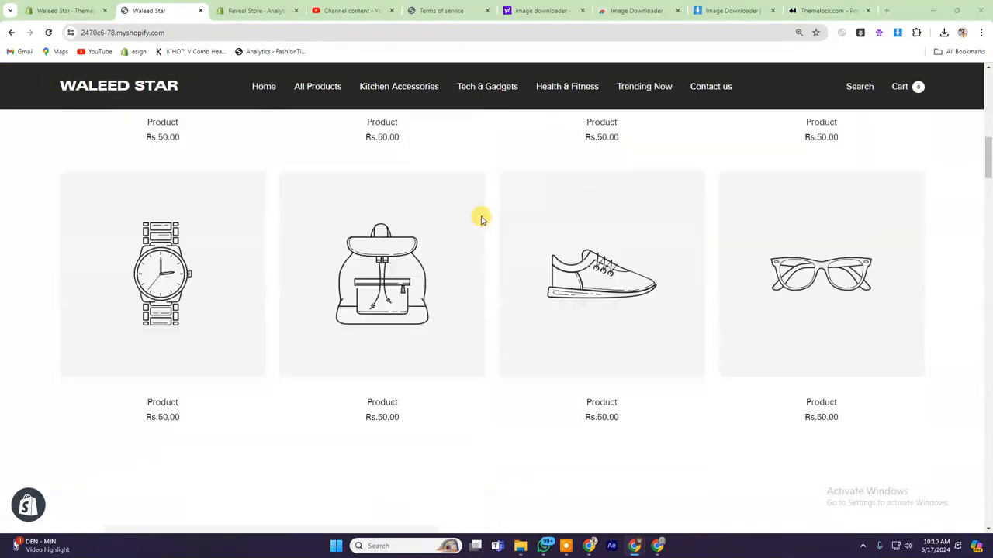
scroll(480, 219, "down", 15)
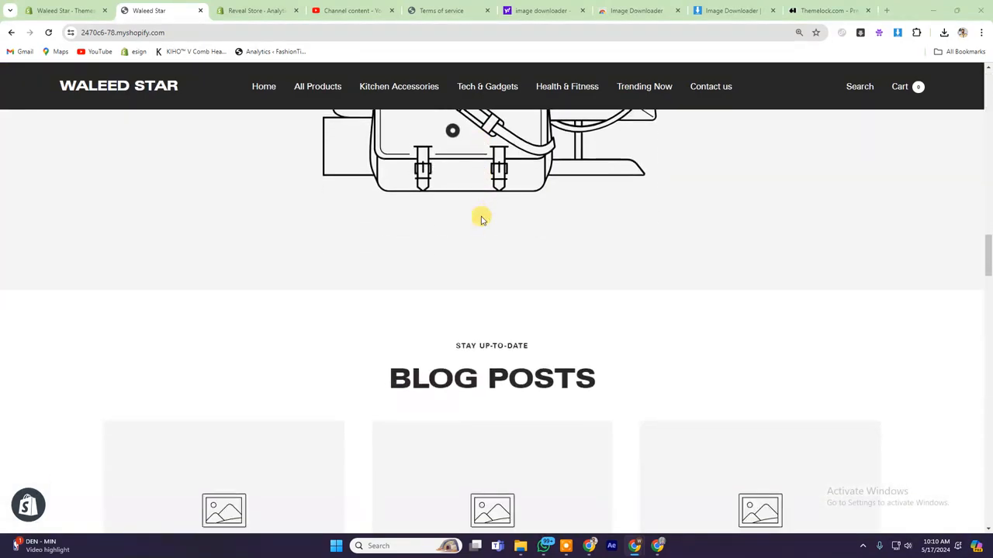
scroll(480, 220, "down", 15)
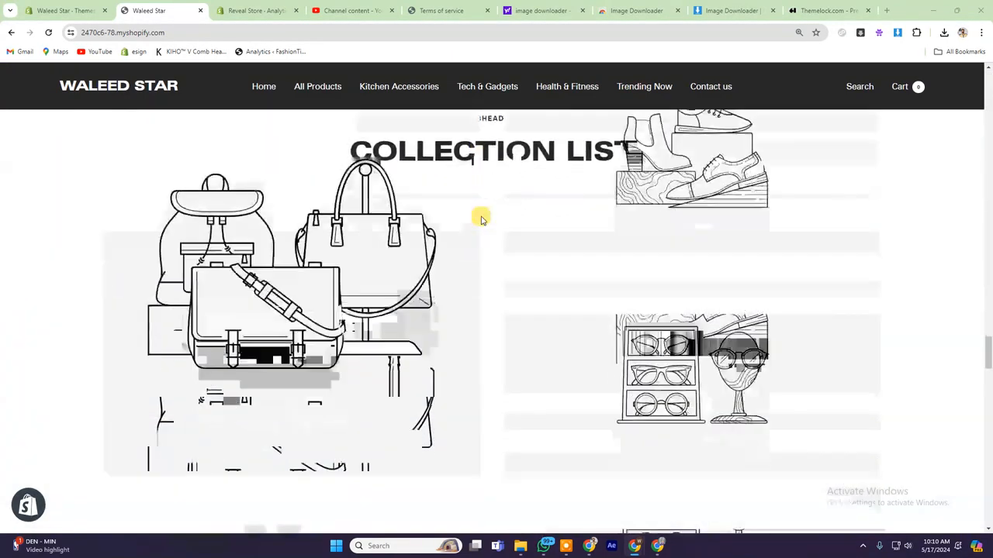
scroll(480, 219, "down", 15)
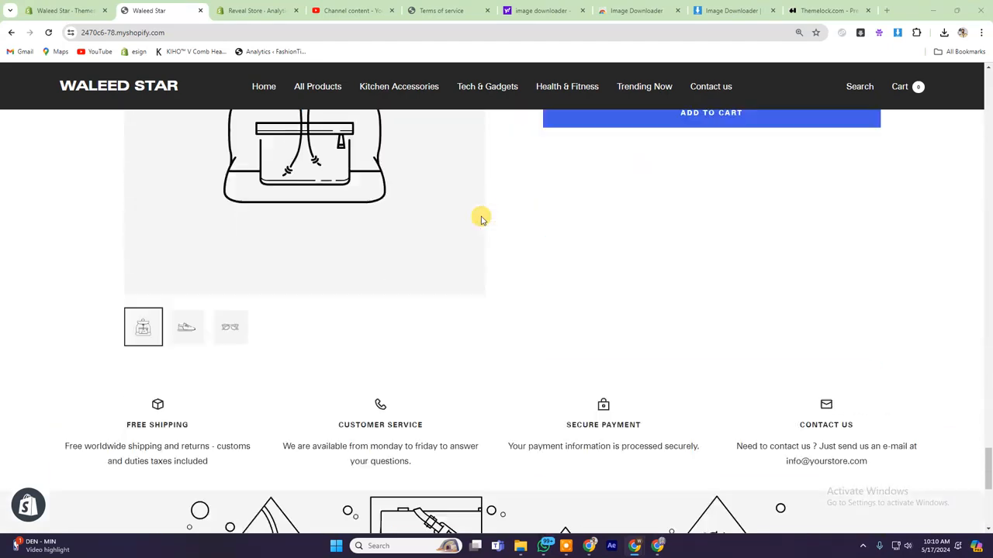
scroll(480, 220, "down", 5)
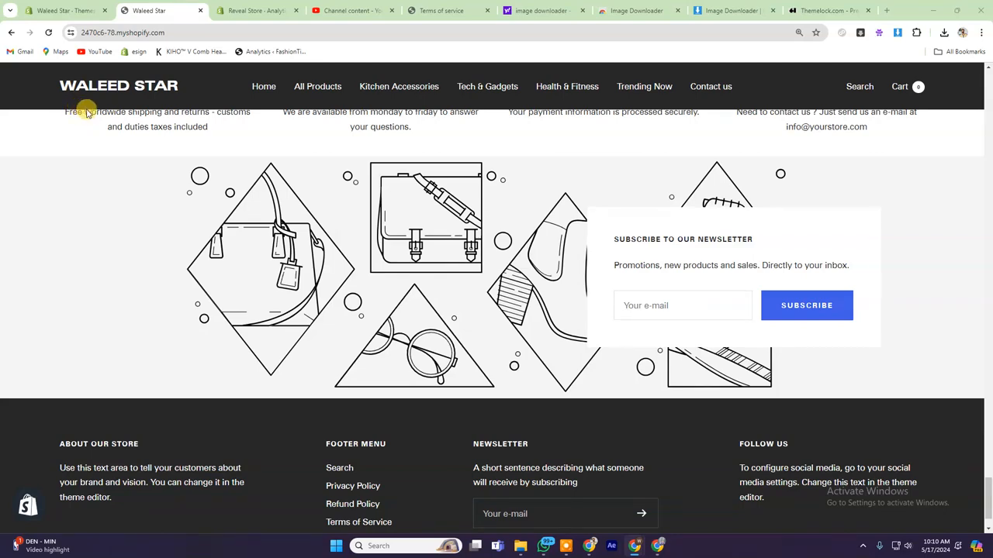
scroll(162, 184, "up", 5)
scroll(161, 180, "up", 10)
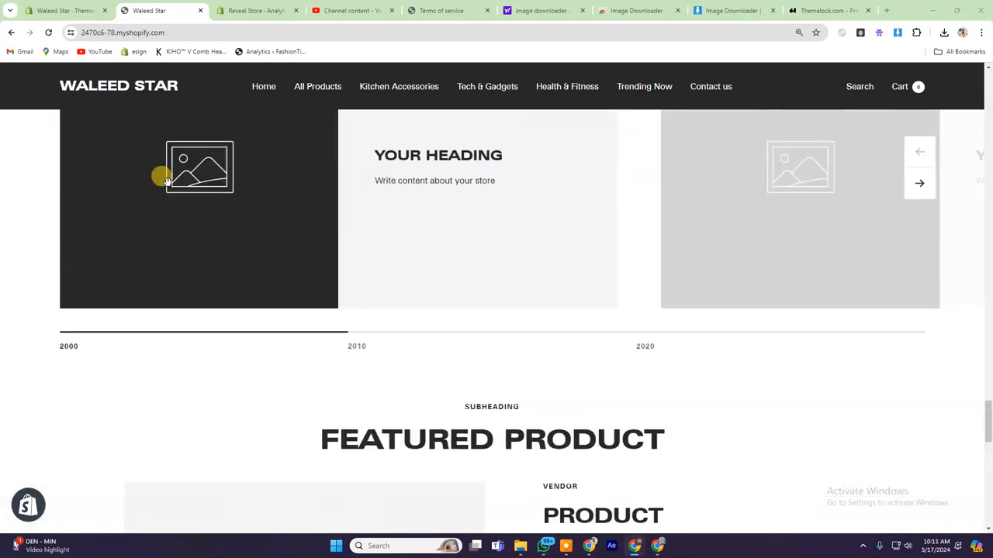
scroll(165, 179, "up", 10)
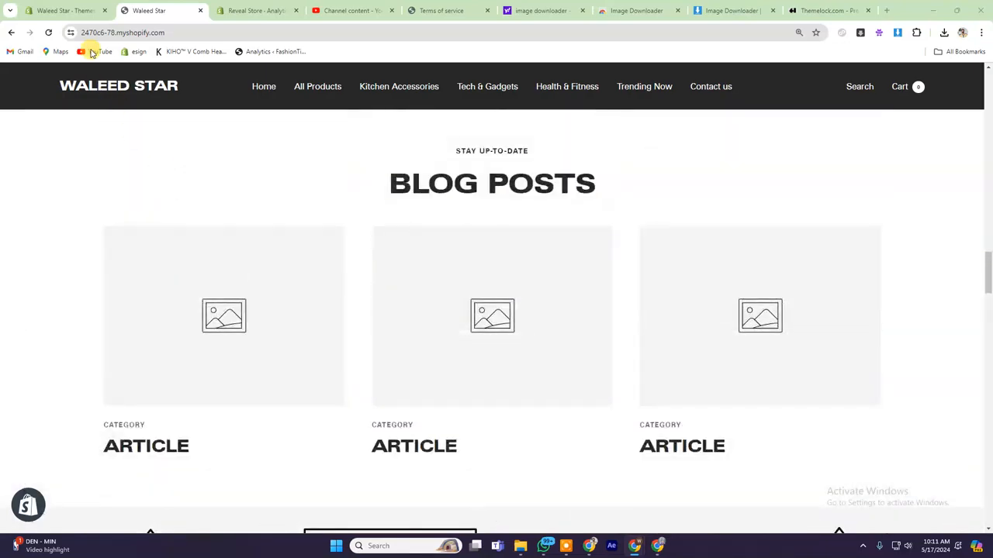
From the admin, open store settings and change the store name in the profile to Super Mart
left_click(75, 6)
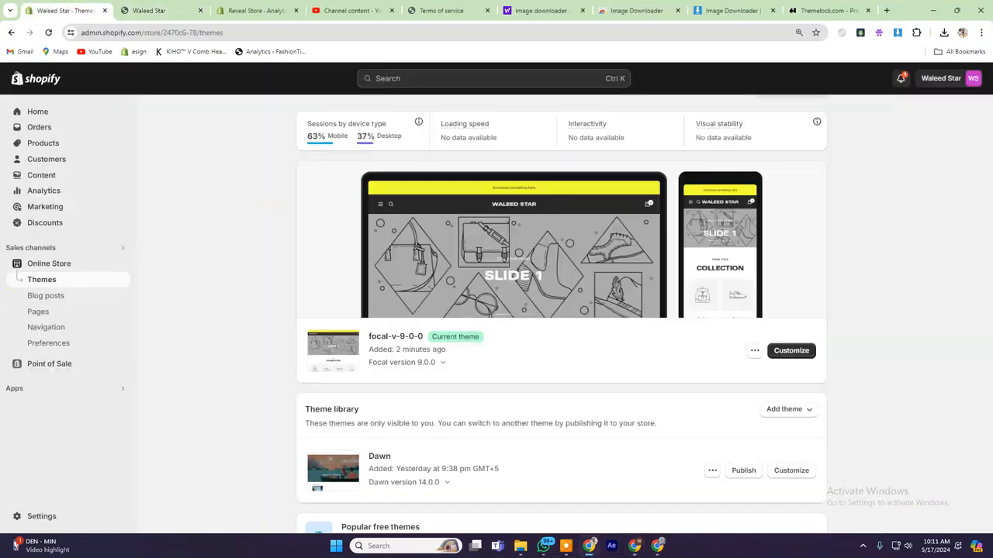
scroll(442, 368, "down", 3)
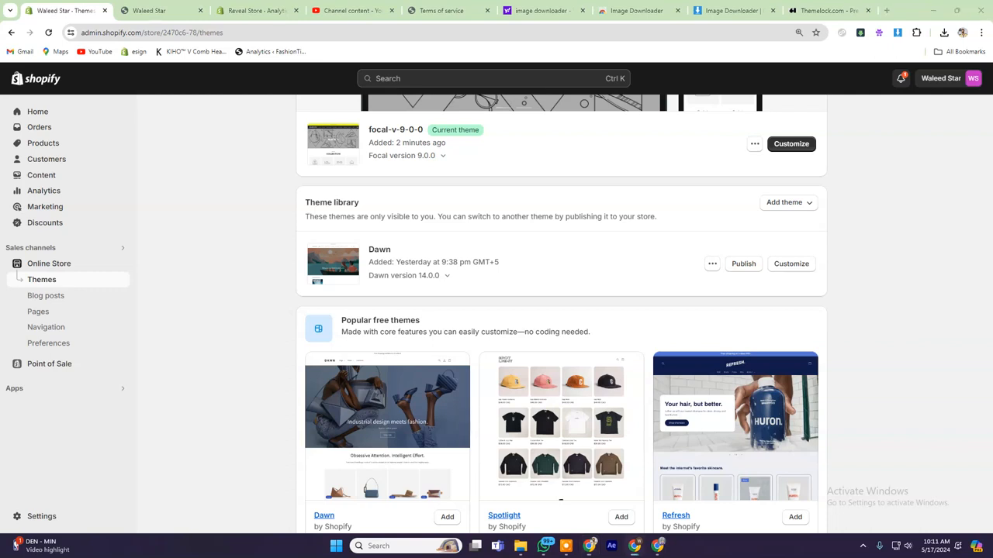
scroll(383, 256, "down", 1)
scroll(388, 258, "down", 3)
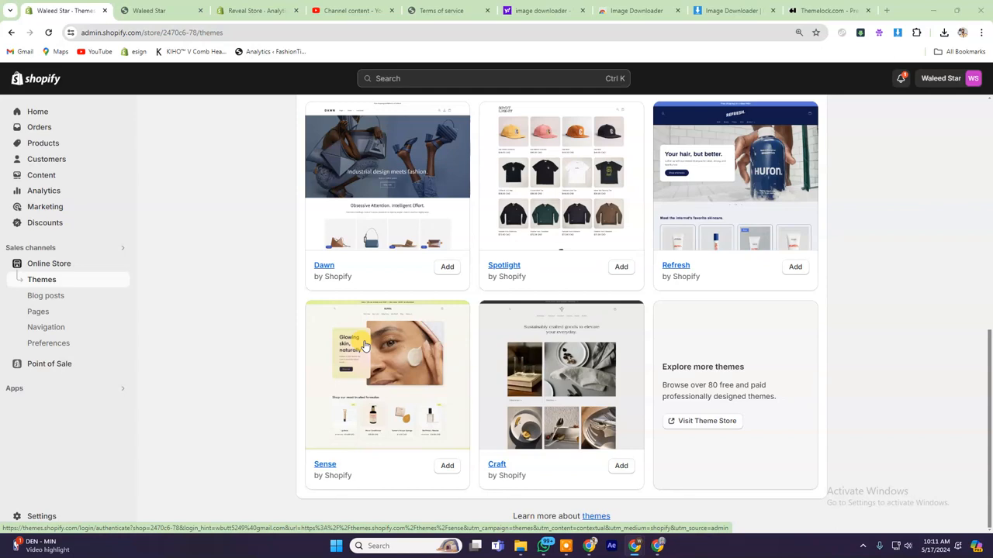
left_click(55, 280)
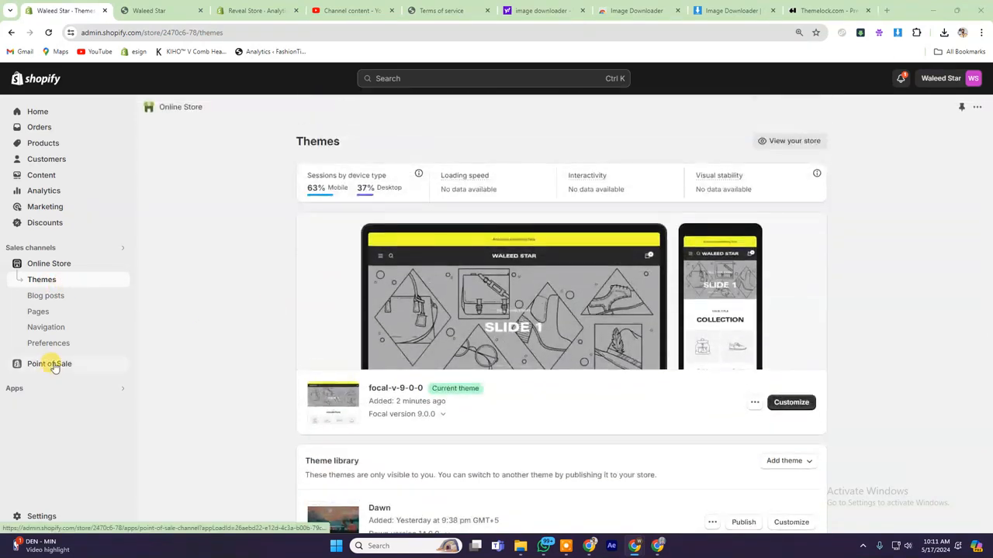
left_click(49, 519)
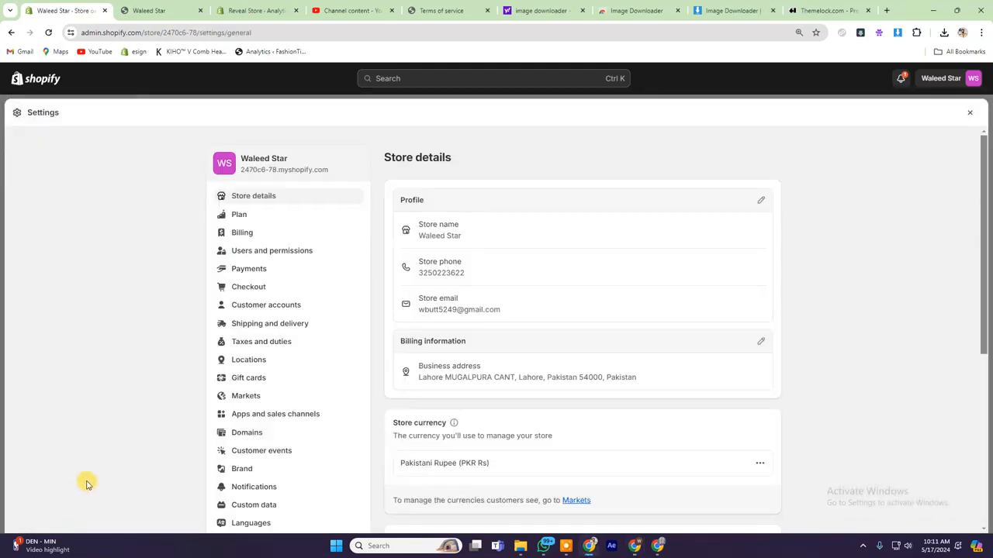
left_click(760, 200)
left_click(398, 277)
left_click_drag(397, 277, 316, 282)
type("Su")
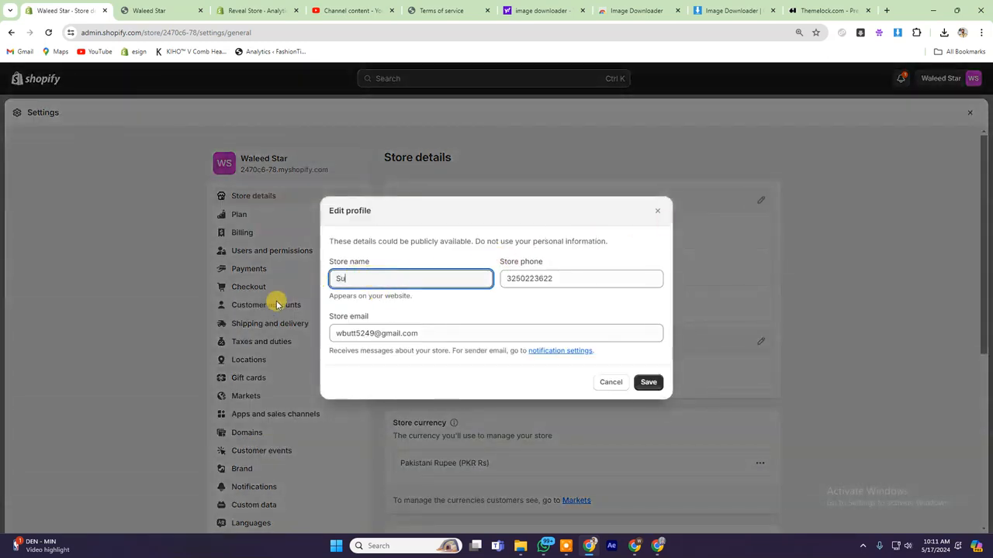
type("per Ma")
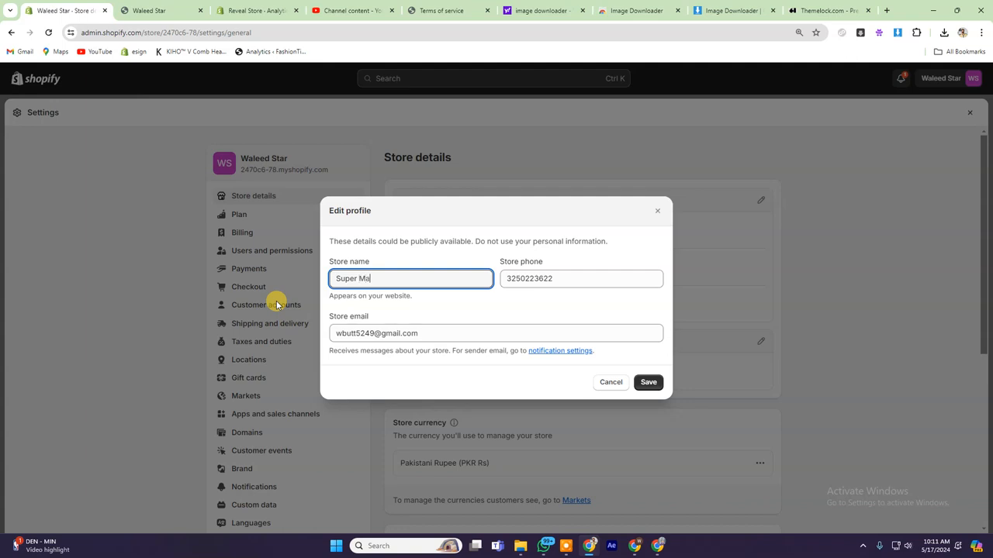
type("rt")
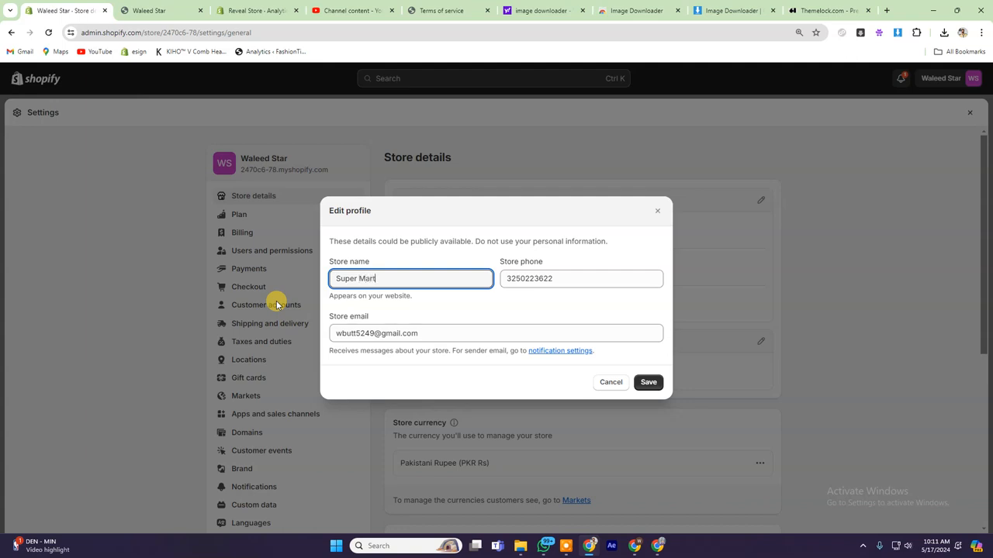
left_click(647, 383)
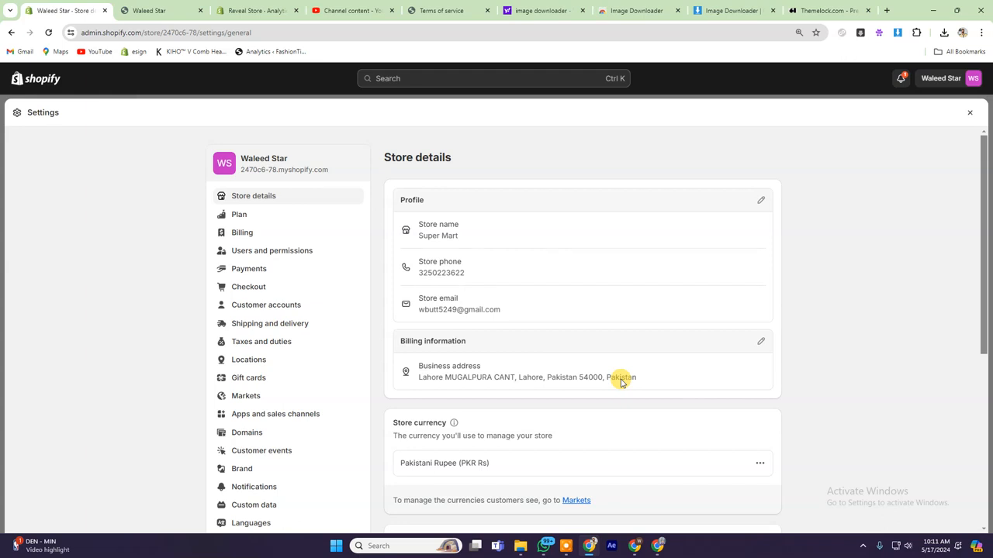
Reload the storefront home page to view it under the new store name
left_click(183, 10)
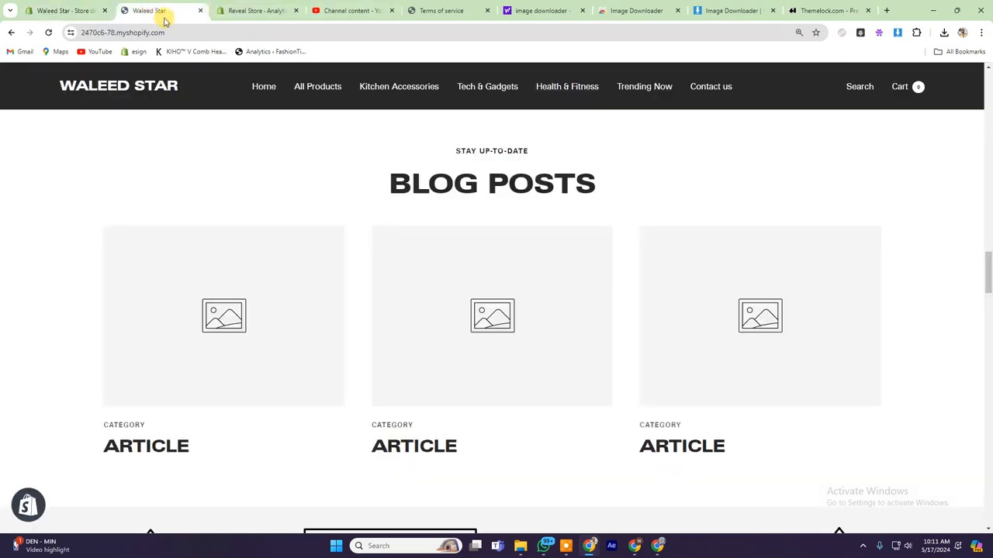
left_click(181, 32)
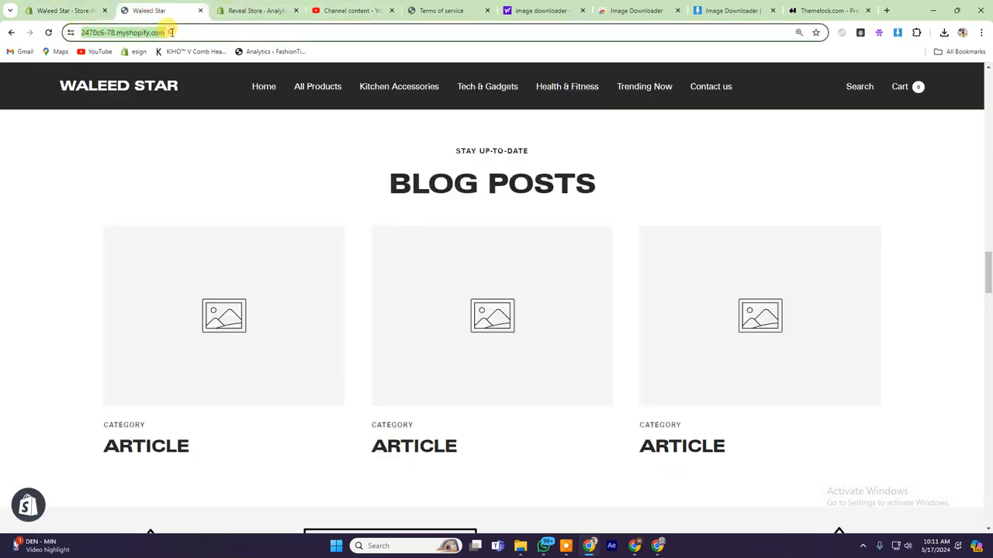
key("End")
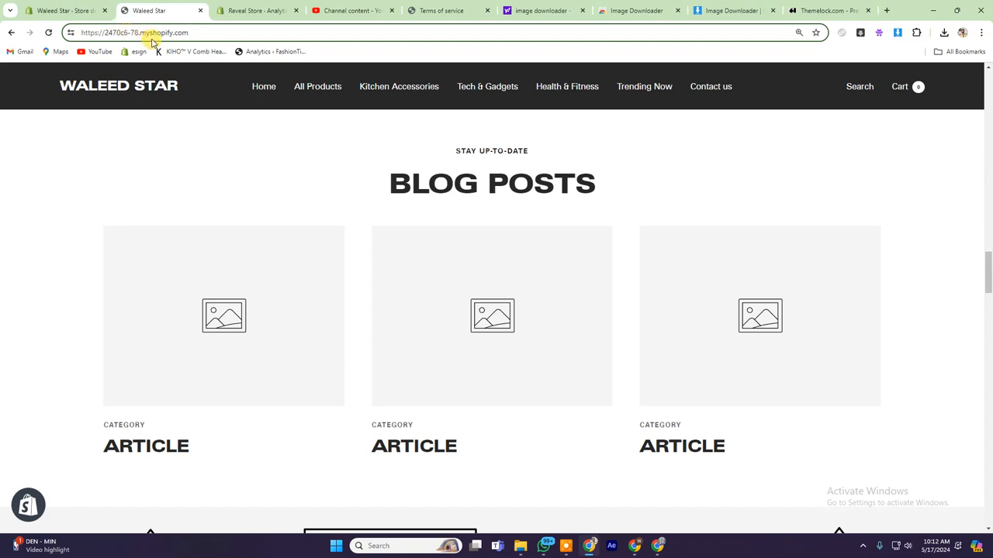
left_click(195, 33)
left_click_drag(188, 32, 105, 33)
left_click(48, 33)
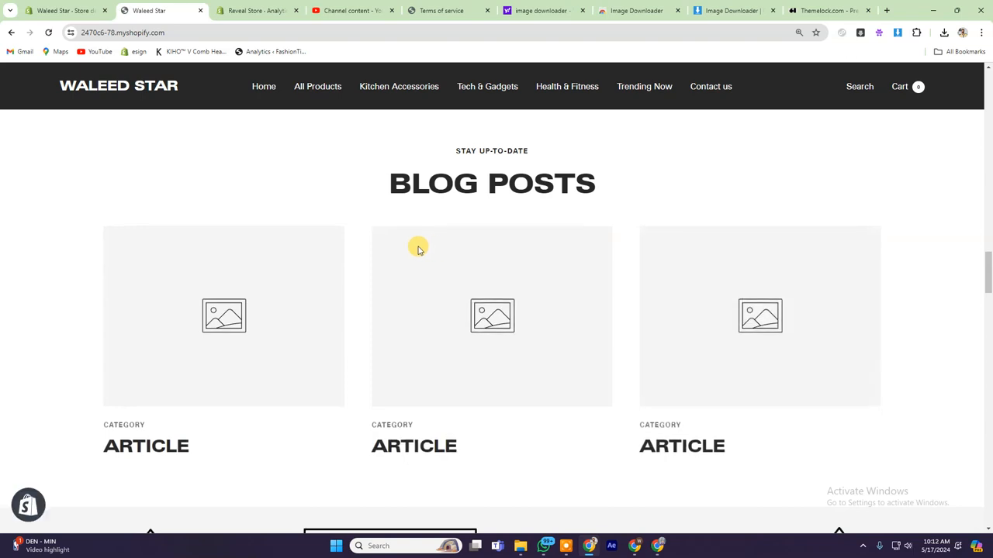
left_click(48, 33)
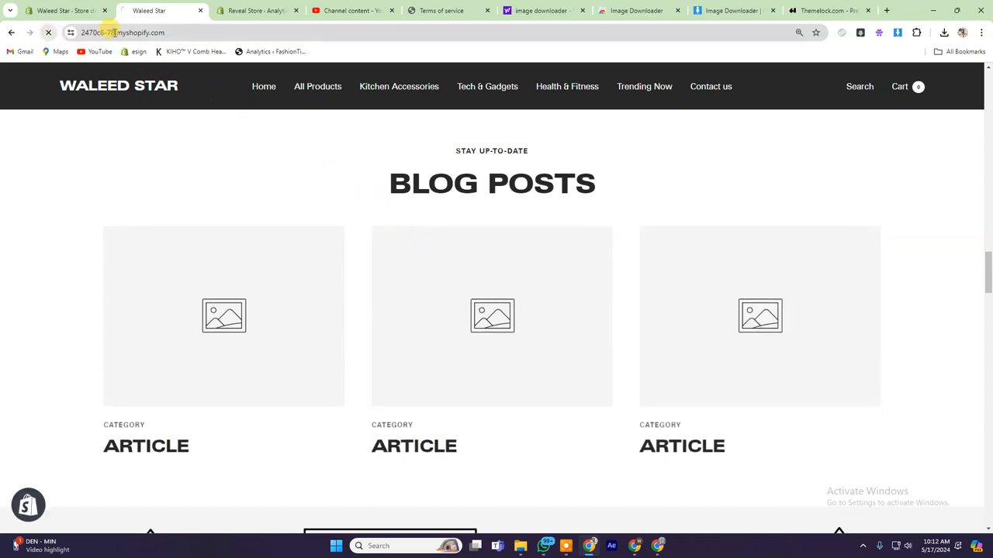
left_click(172, 33)
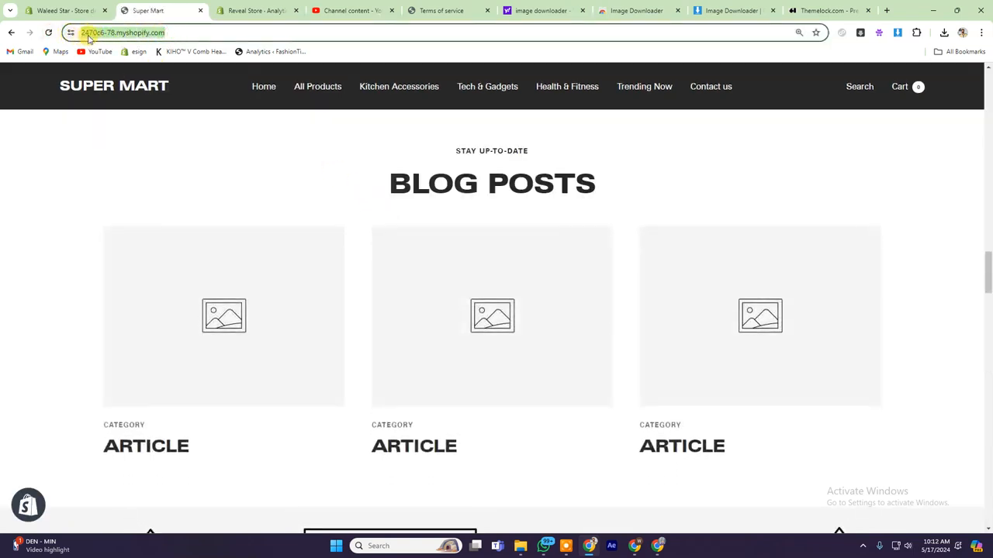
left_click(174, 33)
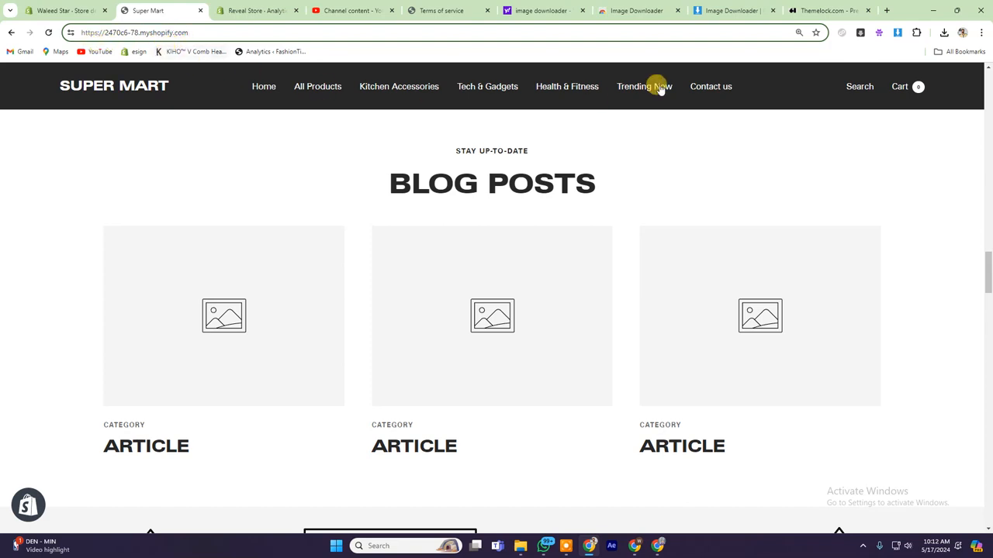
Open ChatGPT in a new tab and open the earlier Online Store Name Suggestions conversation
left_click(885, 12)
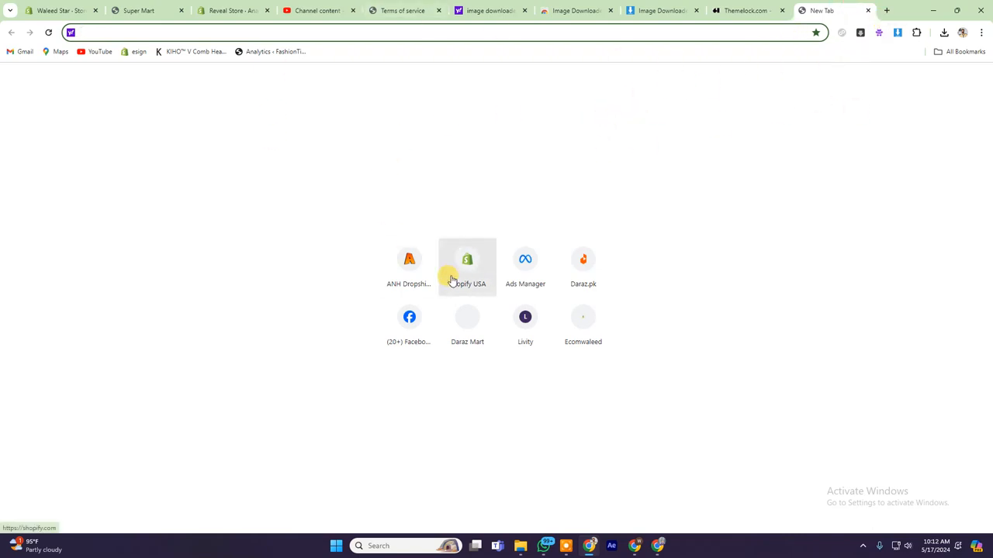
type("chat.openai.com")
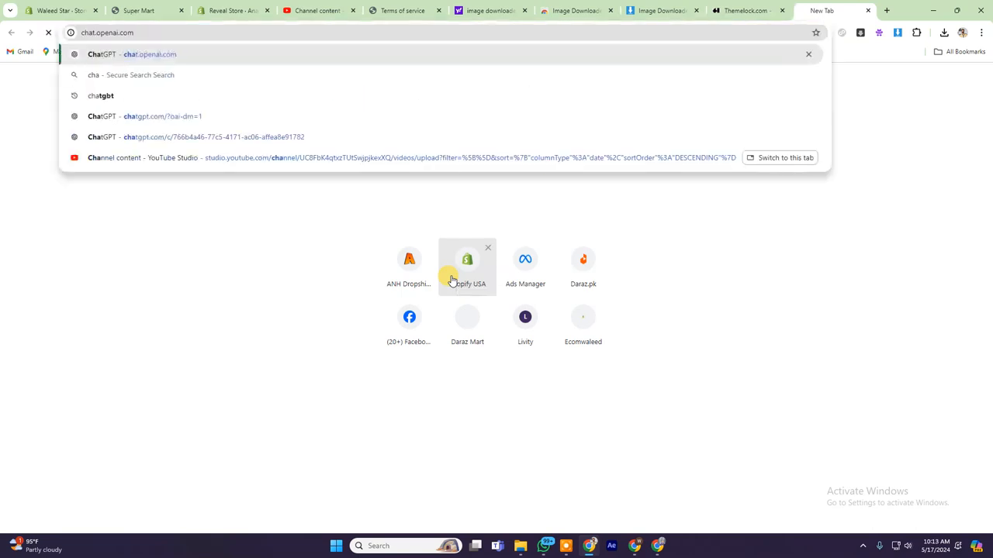
key("Return")
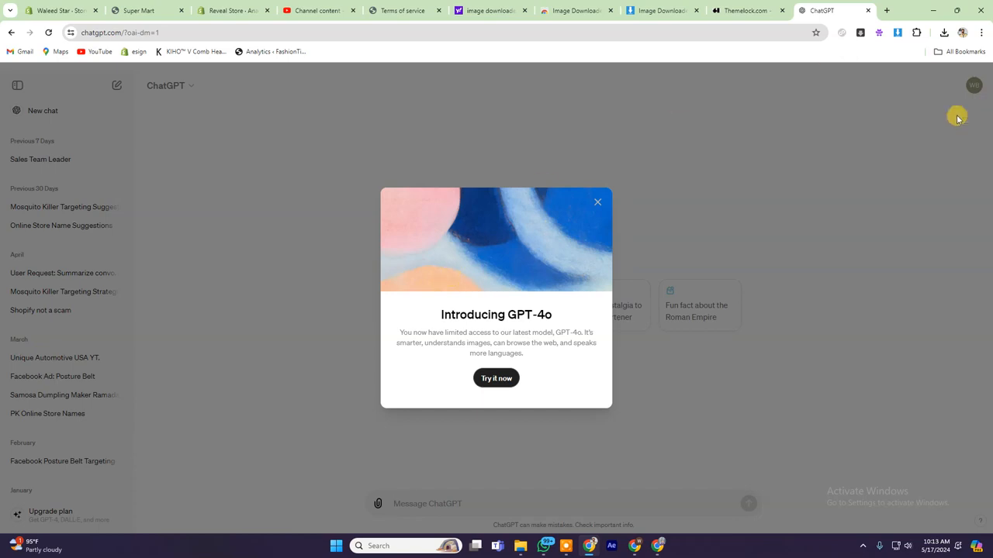
left_click(594, 200)
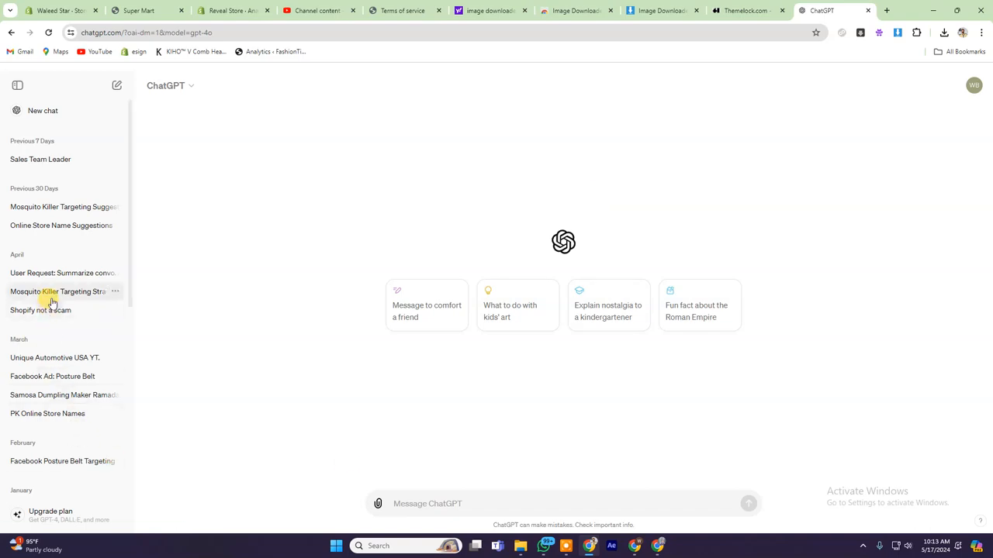
left_click(36, 228)
Scroll through the previously generated list of online store name suggestions
scroll(450, 298, "up", 20)
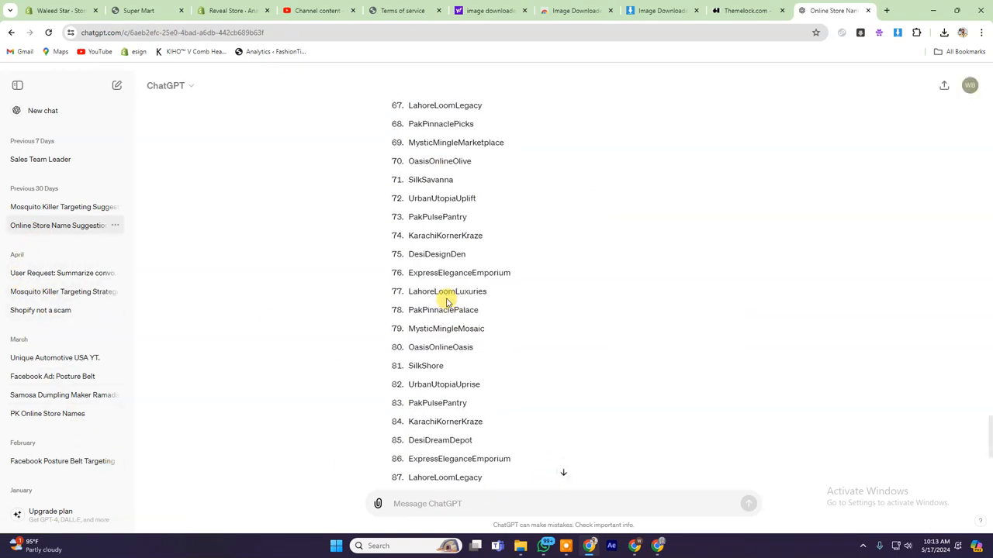
scroll(455, 291, "up", 15)
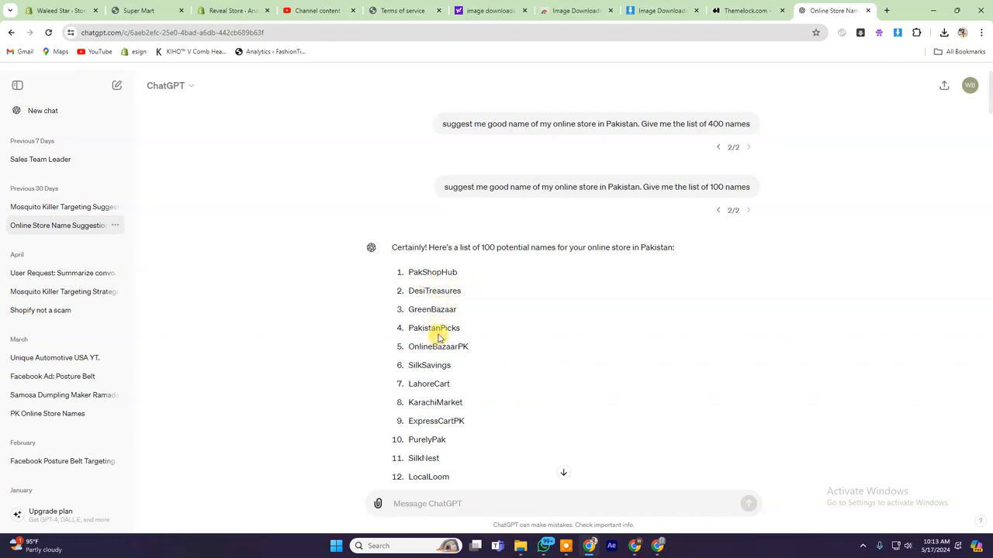
scroll(441, 333, "down", 2)
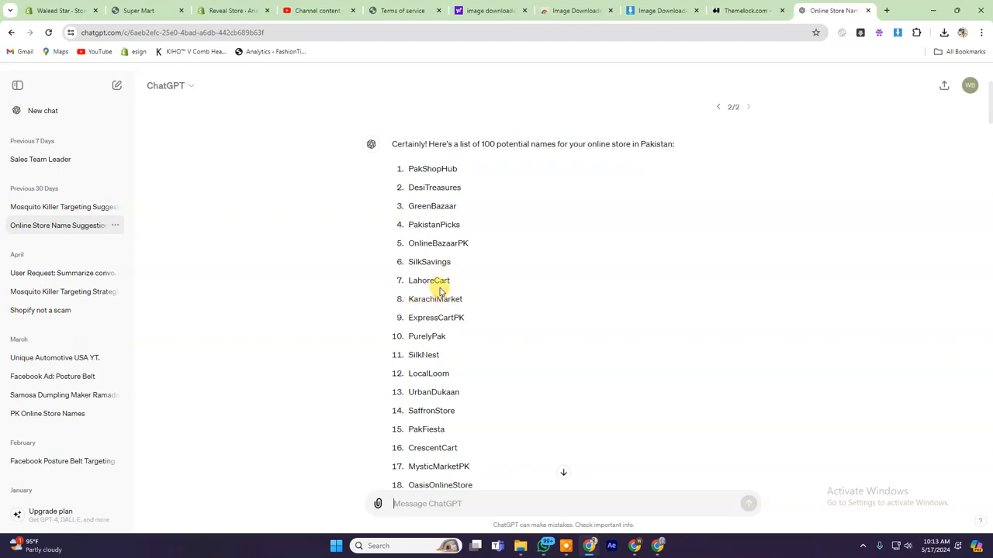
scroll(450, 284, "down", 1)
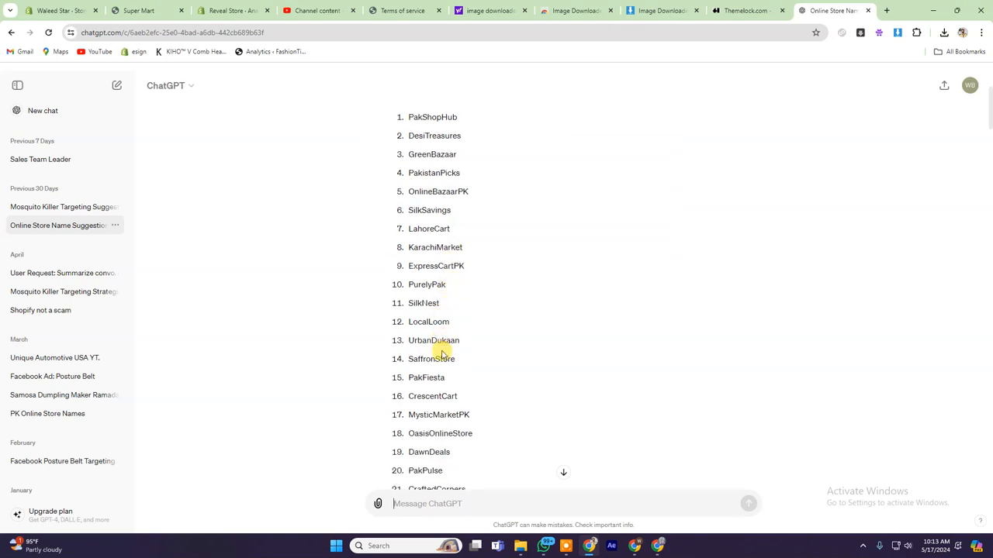
scroll(439, 351, "down", 2)
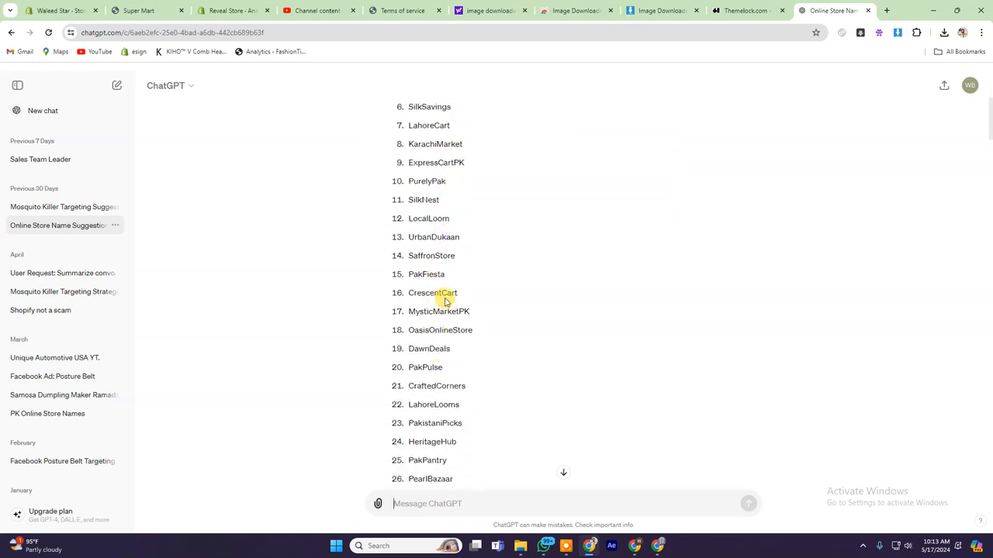
scroll(443, 314, "down", 7)
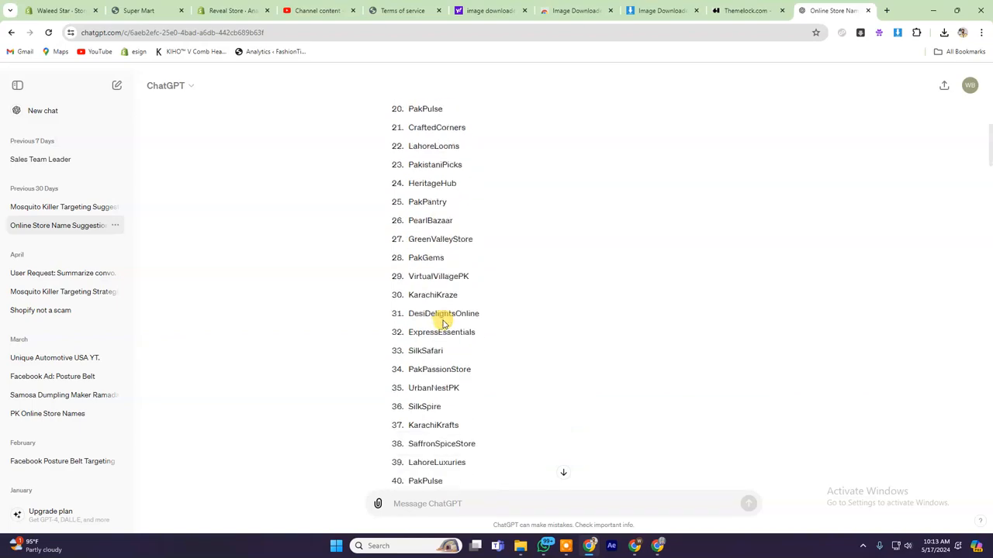
scroll(444, 324, "down", 14)
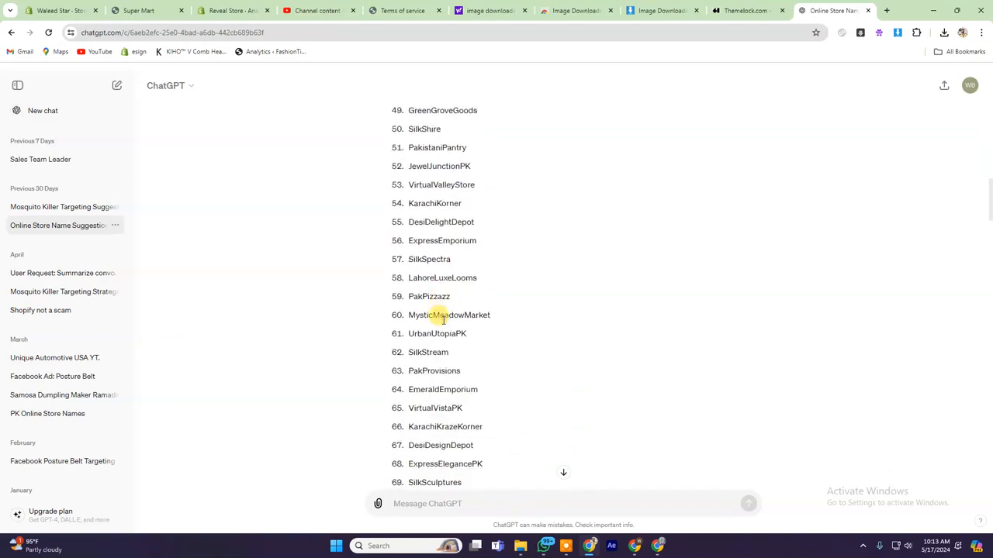
scroll(444, 319, "down", 15)
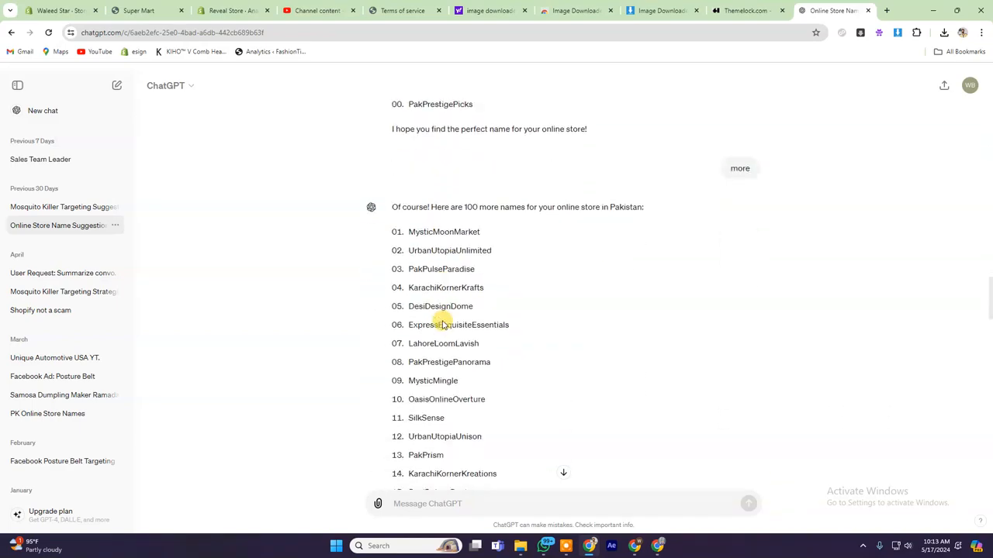
scroll(444, 324, "down", 3)
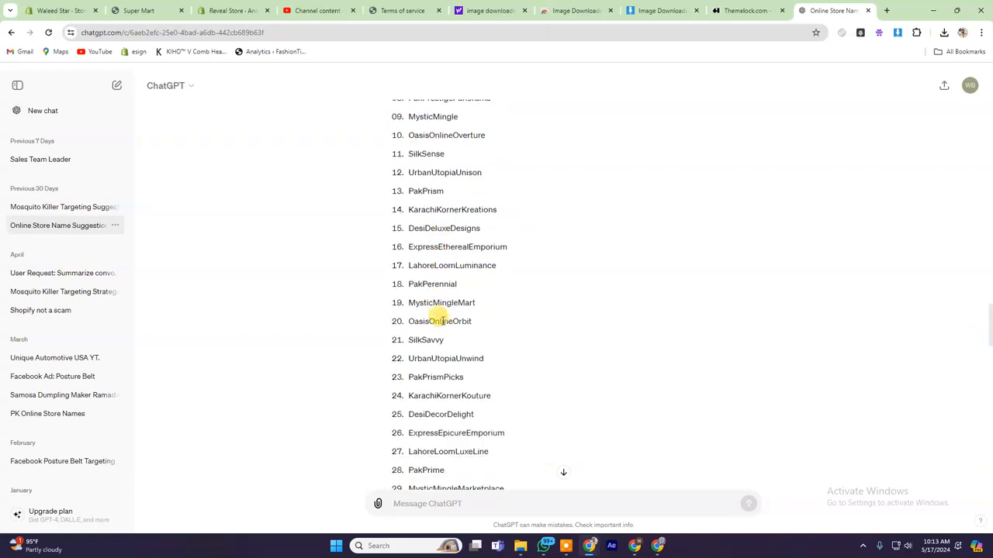
scroll(444, 321, "down", 8)
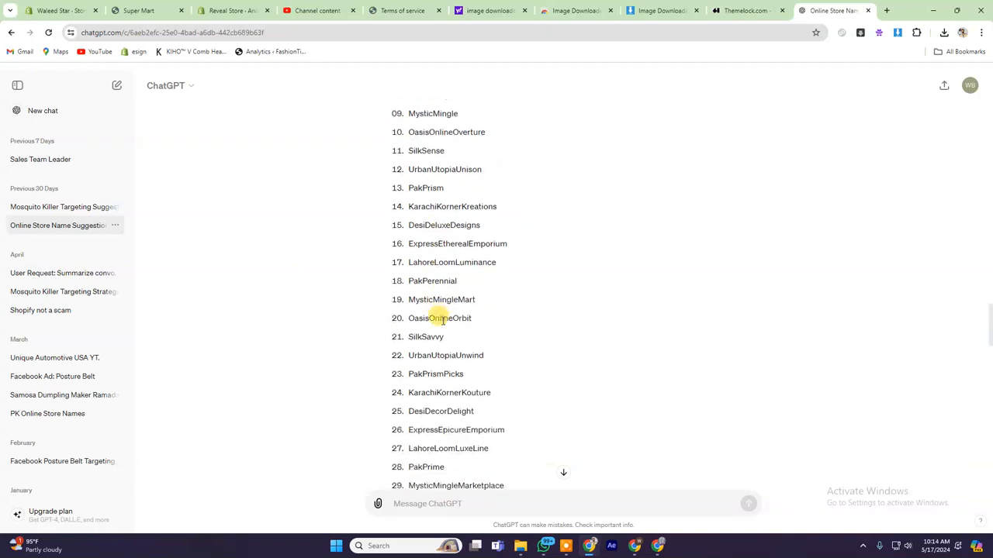
scroll(444, 320, "down", 10)
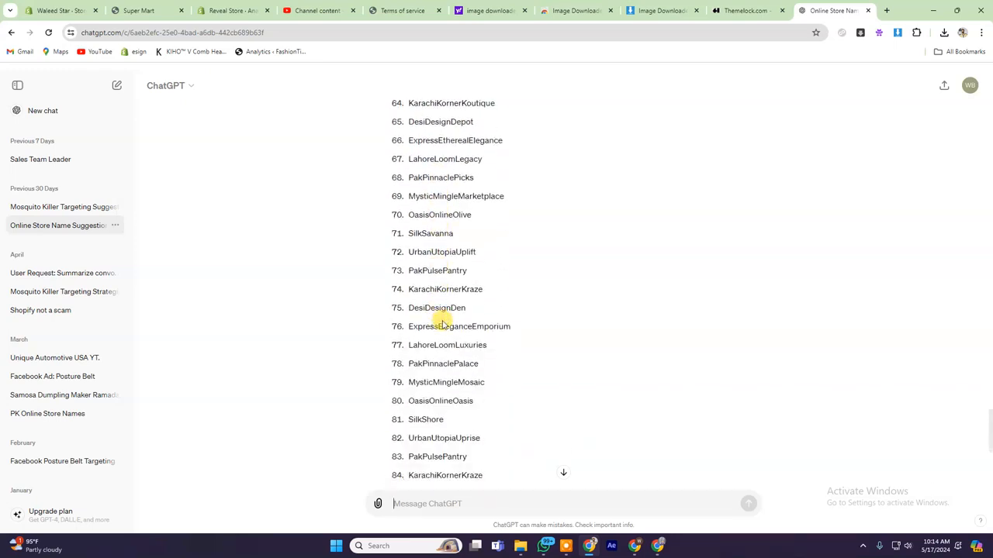
scroll(443, 320, "down", 2)
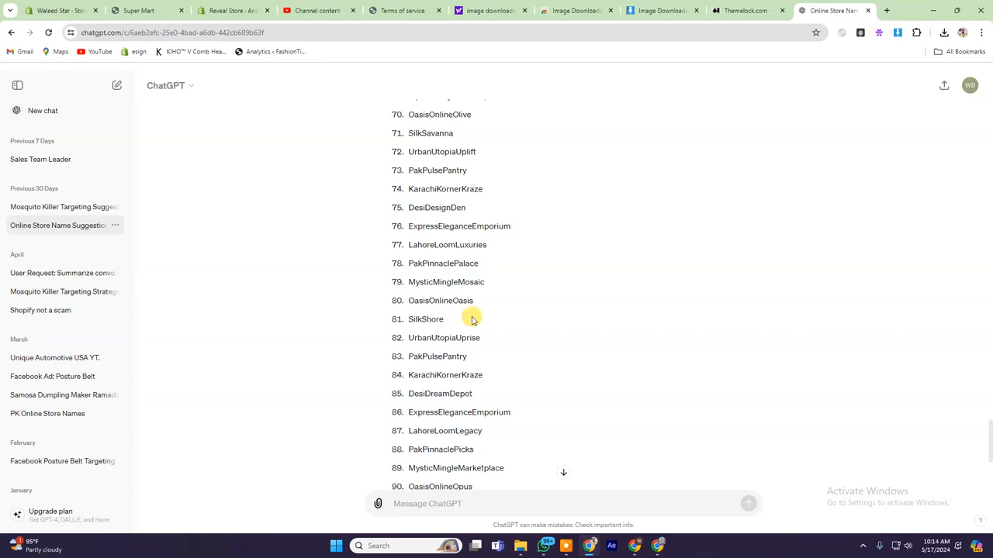
scroll(441, 320, "down", 4)
scroll(415, 329, "up", 4)
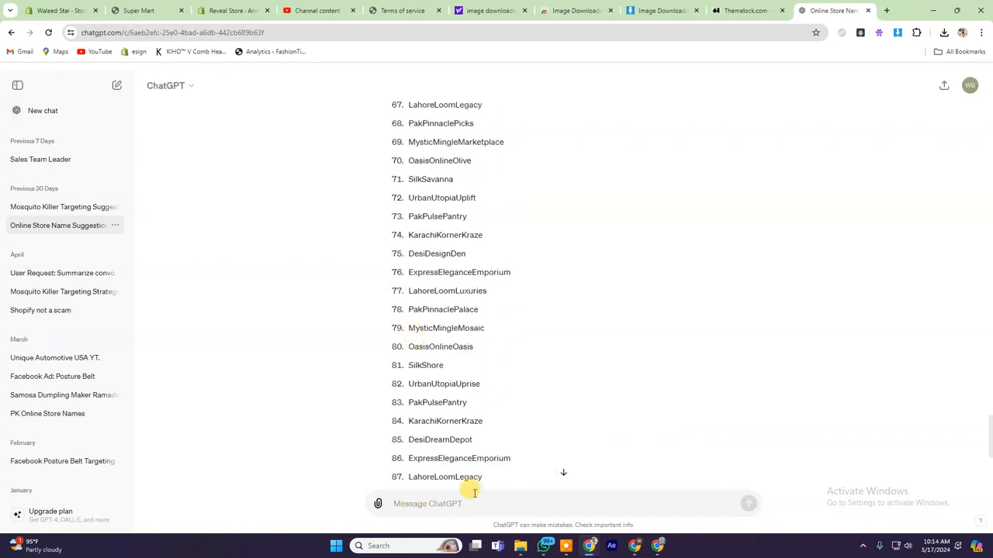
Ask ChatGPT for 100 more store name suggestions and scroll through the new list
left_click(438, 502)
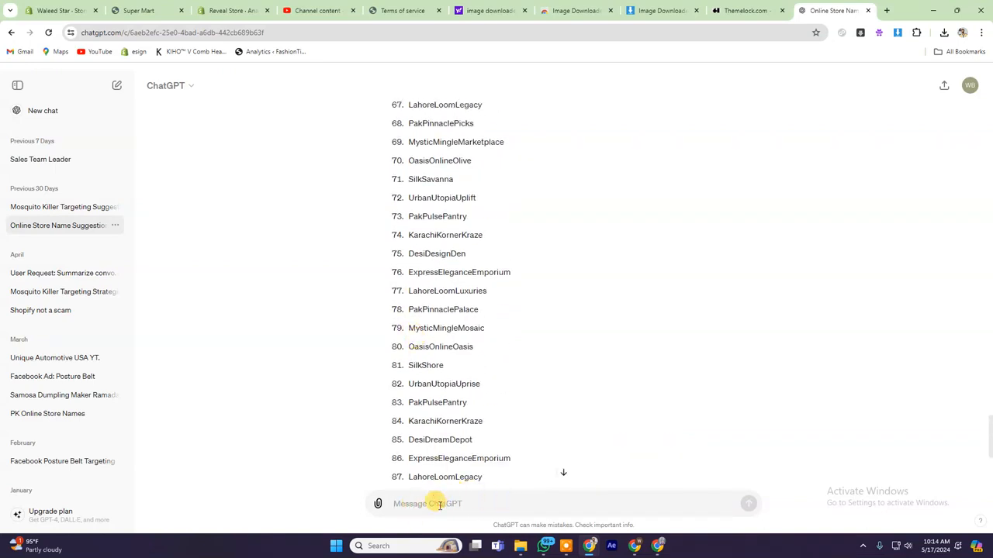
type("100 more")
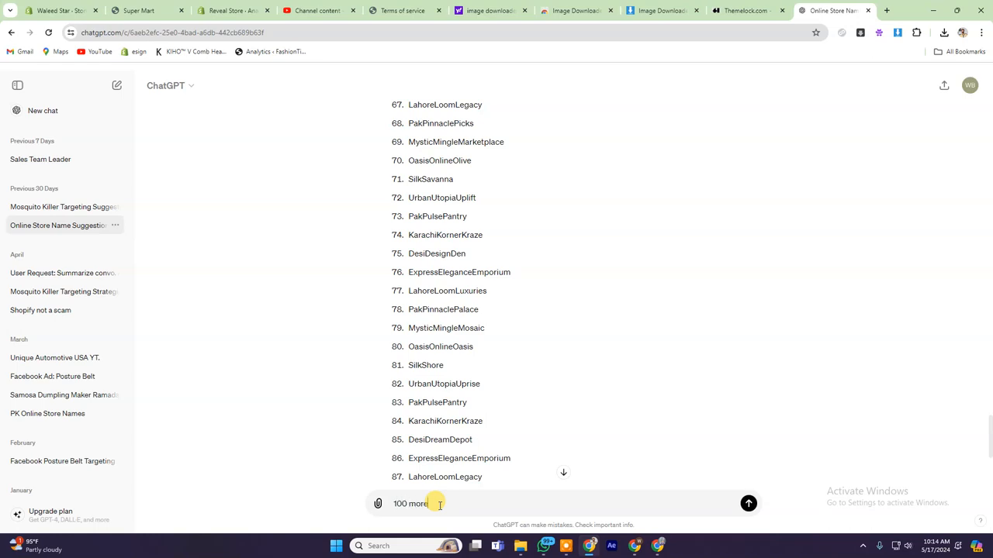
key("Return")
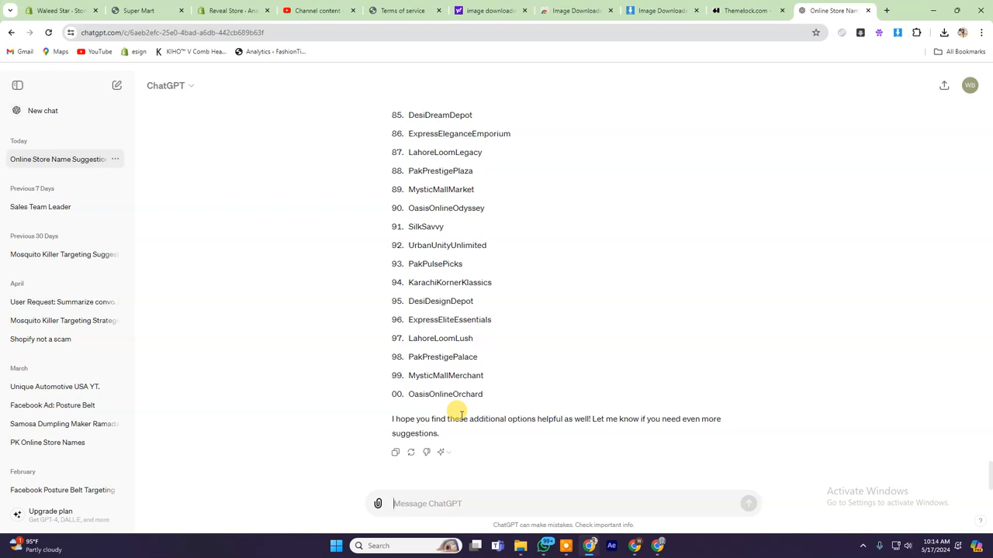
scroll(507, 297, "up", 3)
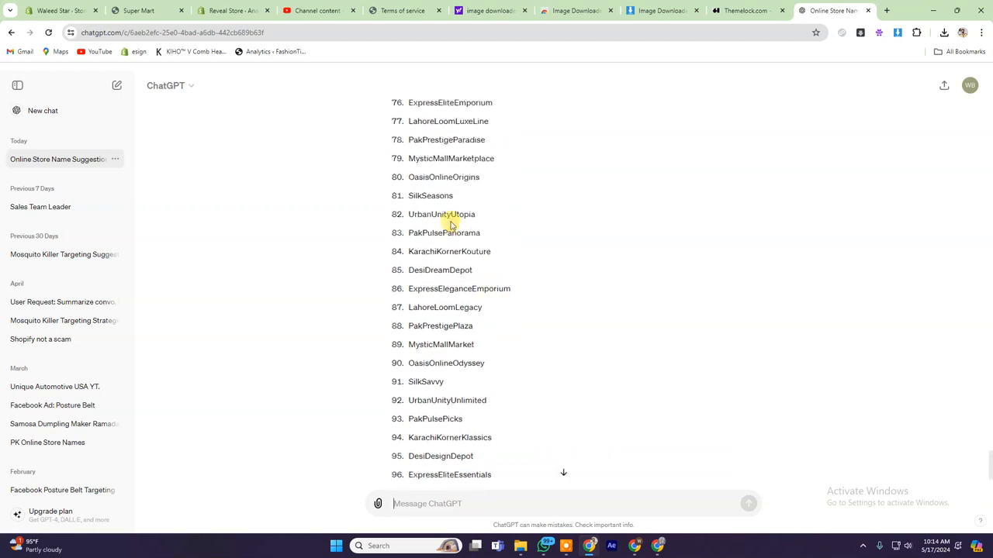
scroll(401, 339, "up", 2)
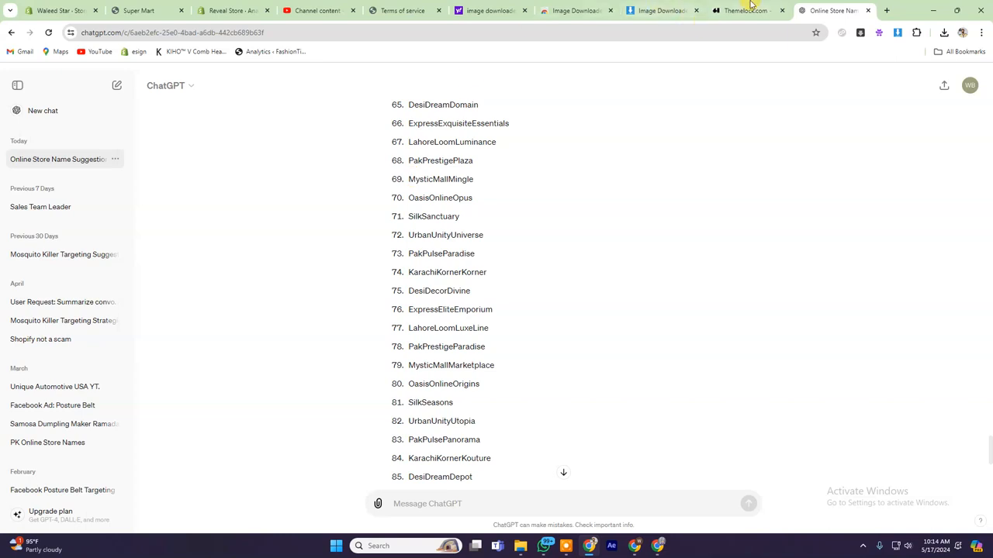
scroll(473, 194, "up", 3)
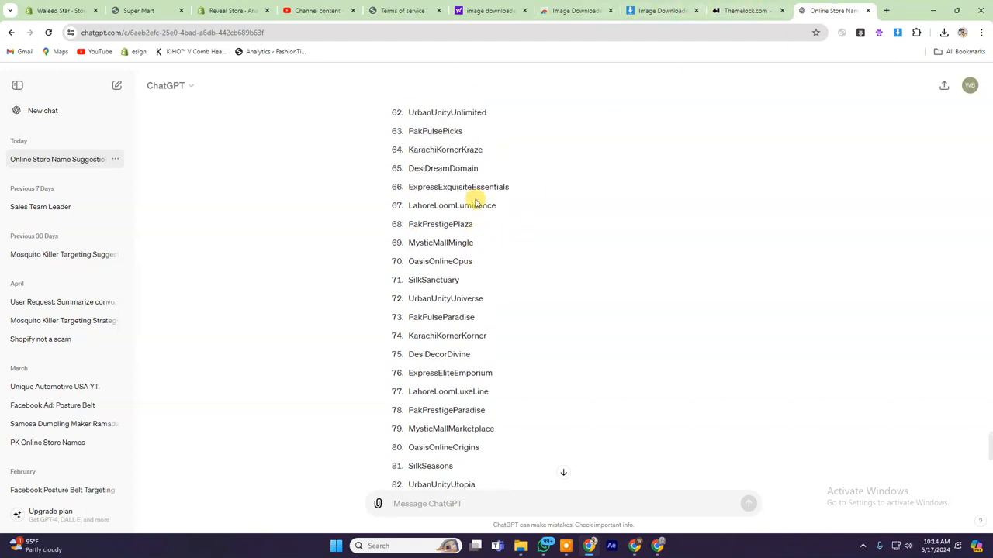
Open the option to change the store's myshopify.com domain in the Domains settings
left_click(136, 10)
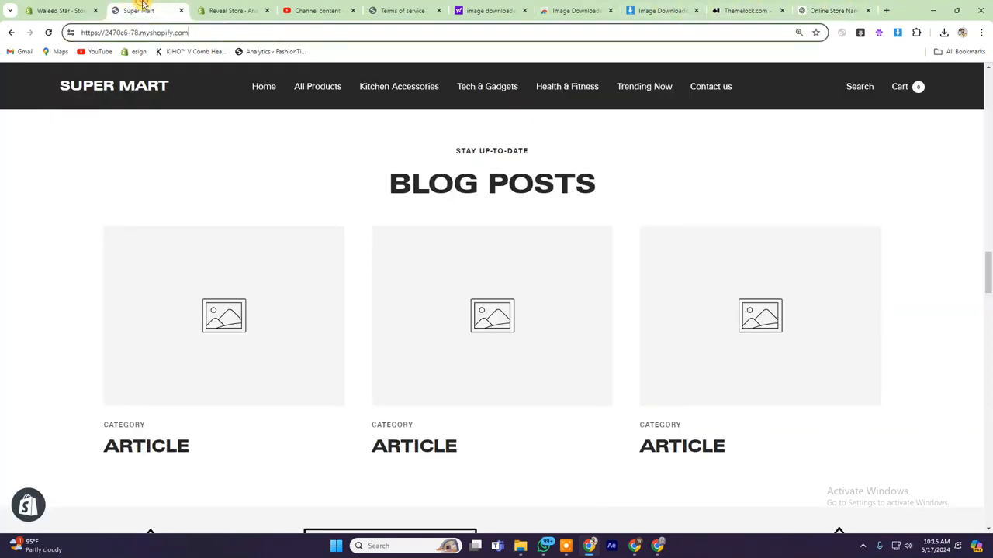
left_click(62, 10)
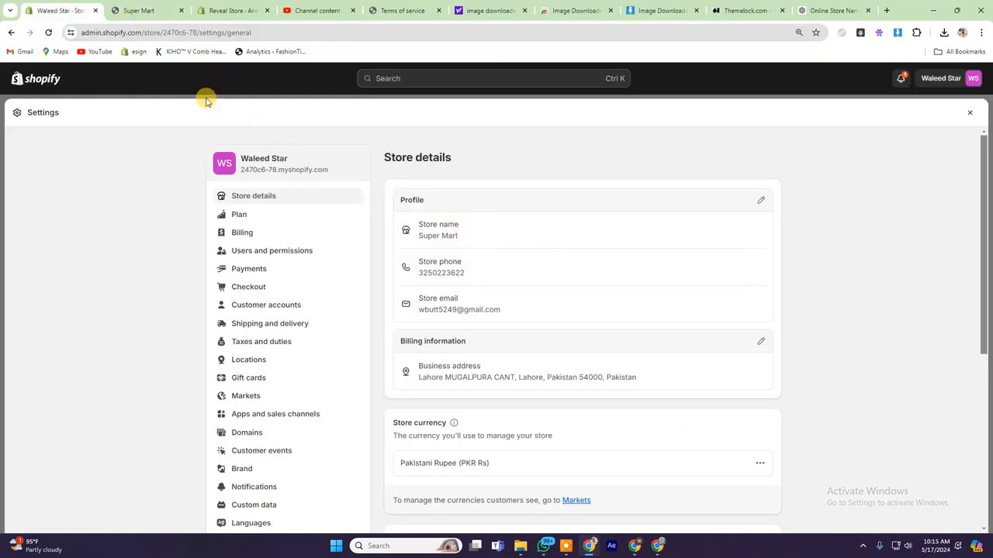
left_click(144, 7)
left_click_drag(188, 33, 106, 35)
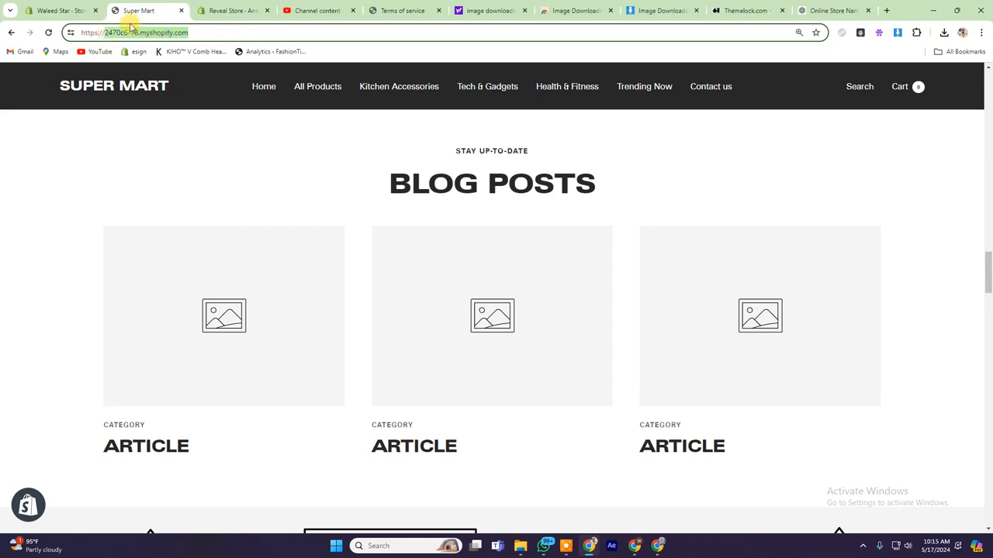
left_click(45, 7)
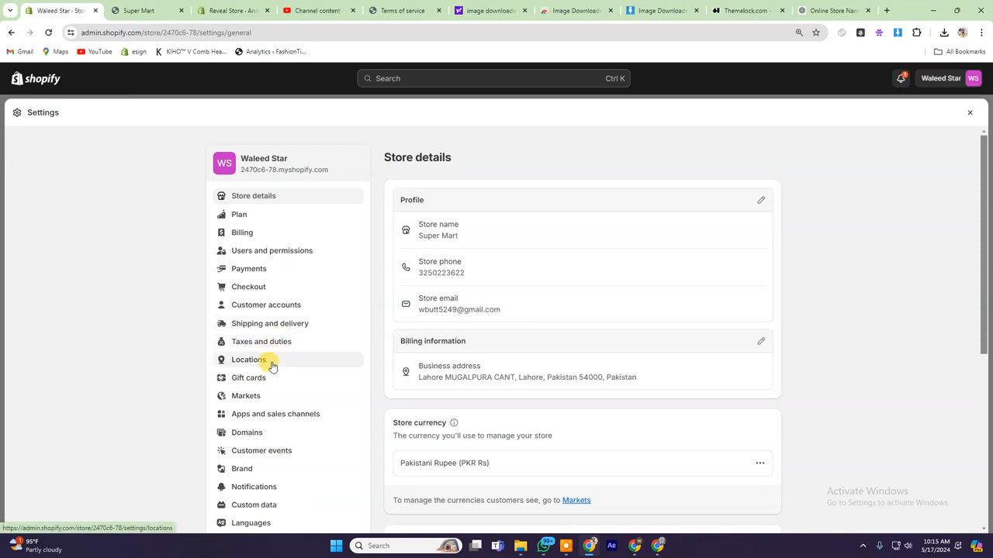
scroll(271, 362, "down", 3)
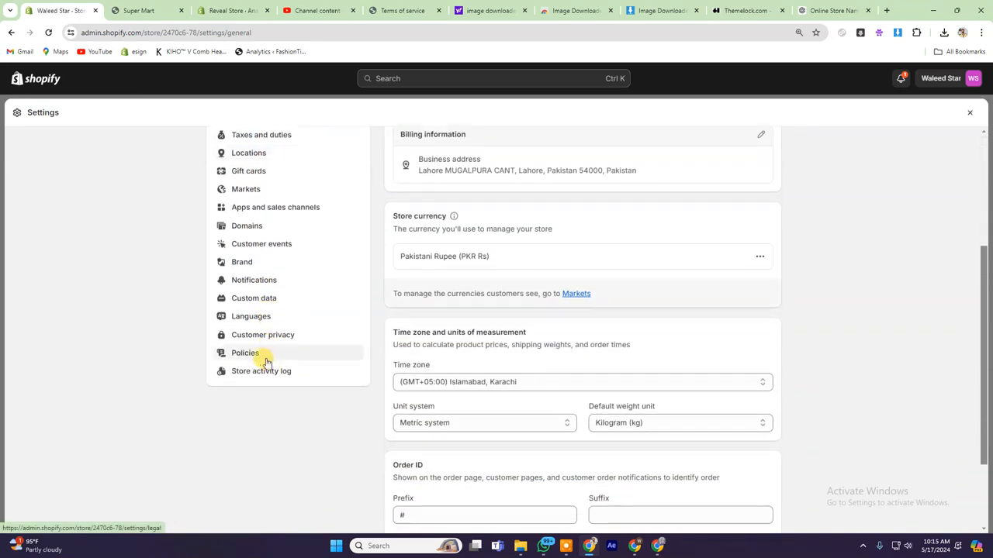
scroll(269, 361, "up", 2)
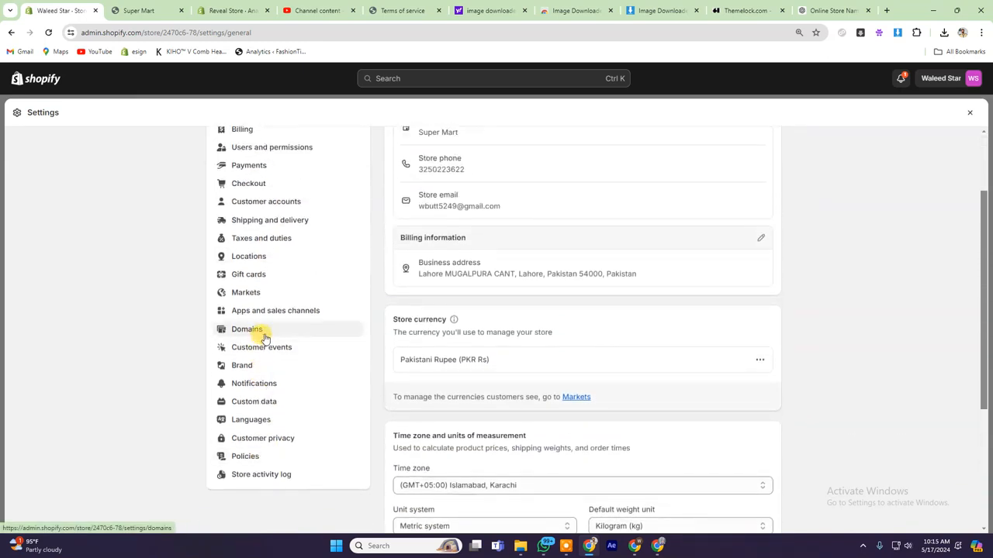
left_click(262, 332)
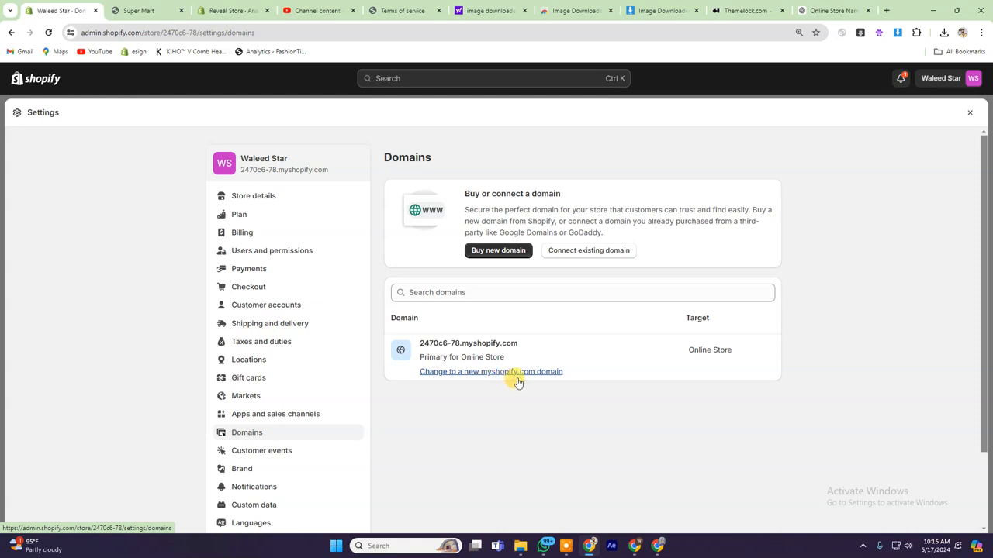
left_click(465, 373)
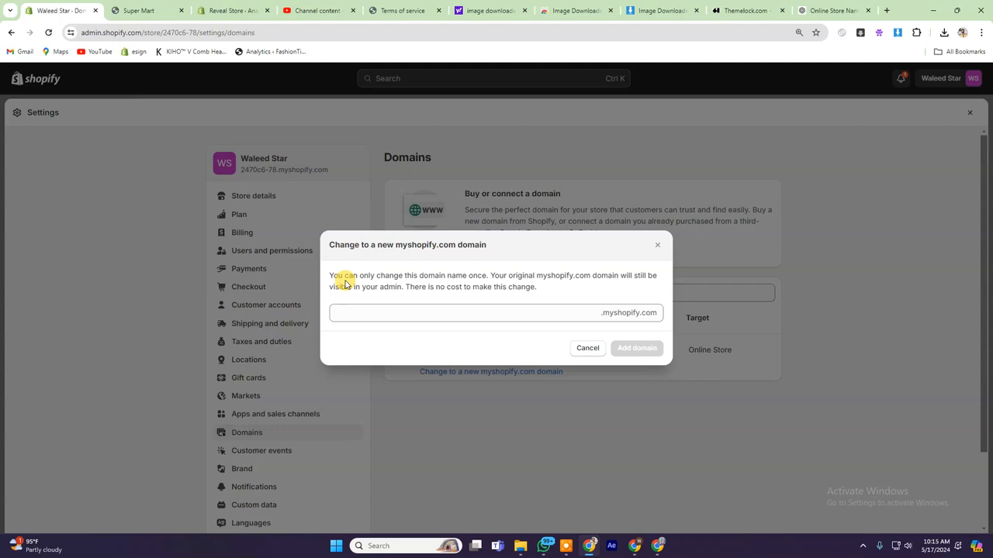
Enter supermarrt as the new myshopify.com domain name
key("ctrl+plus")
key("ctrl+plus")
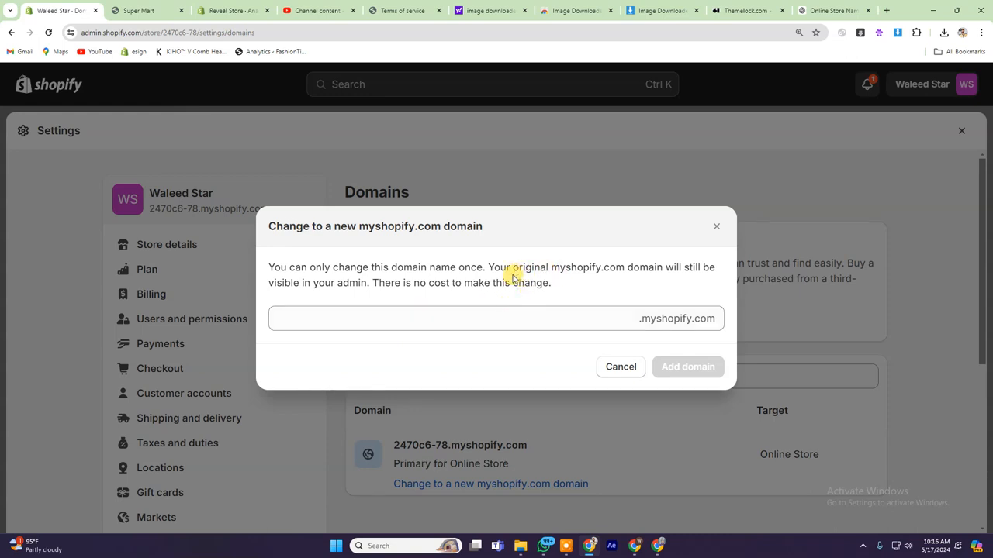
left_click(384, 320)
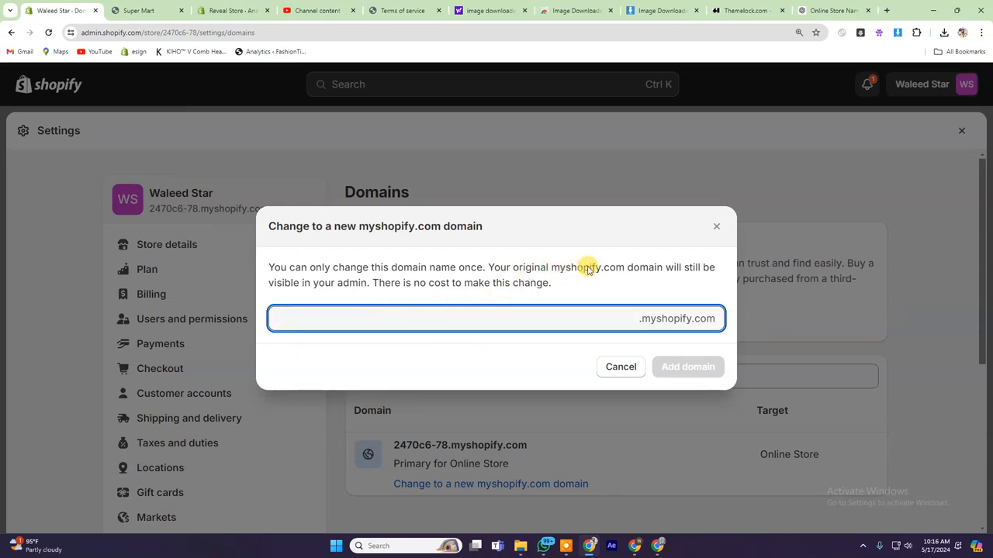
left_click_drag(621, 269, 523, 276)
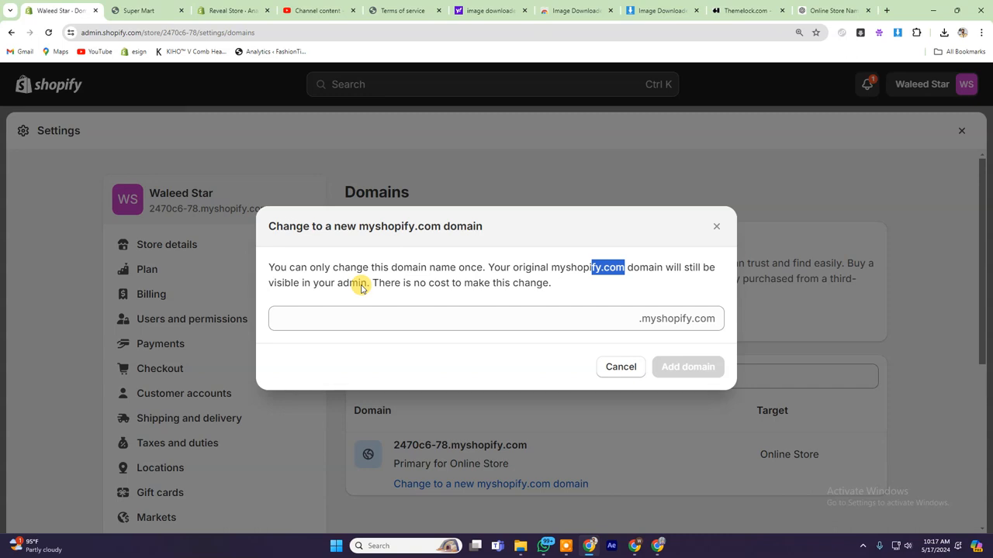
left_click(350, 314)
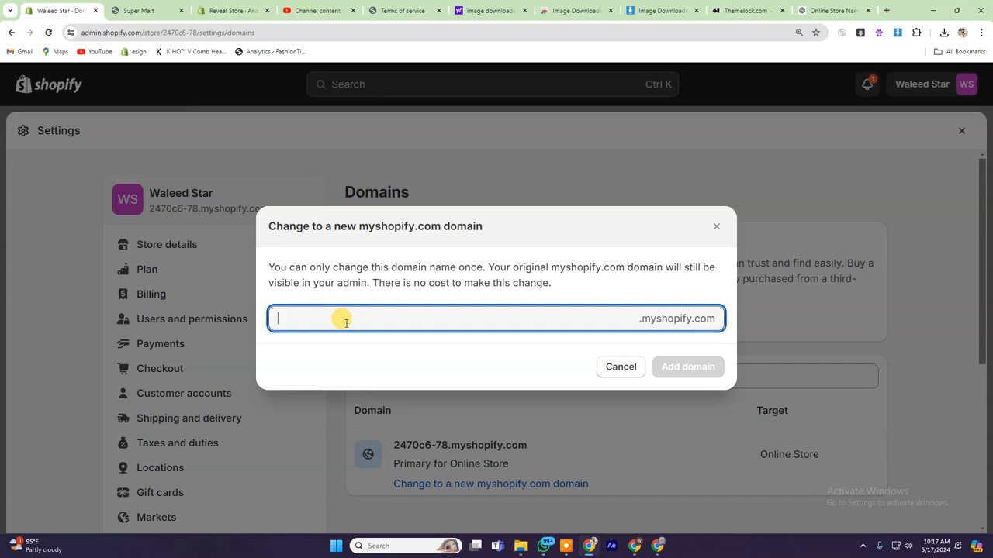
type("supe")
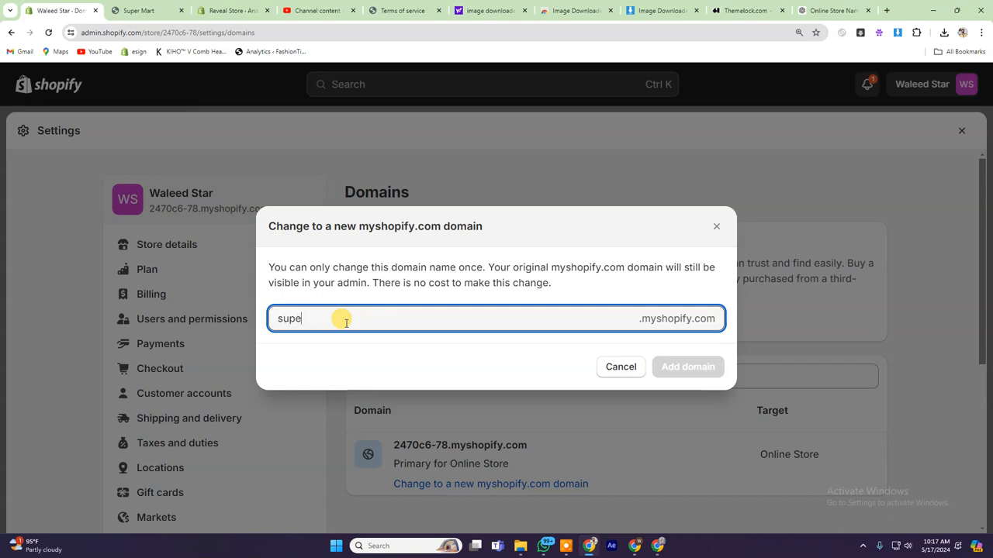
type("rmar")
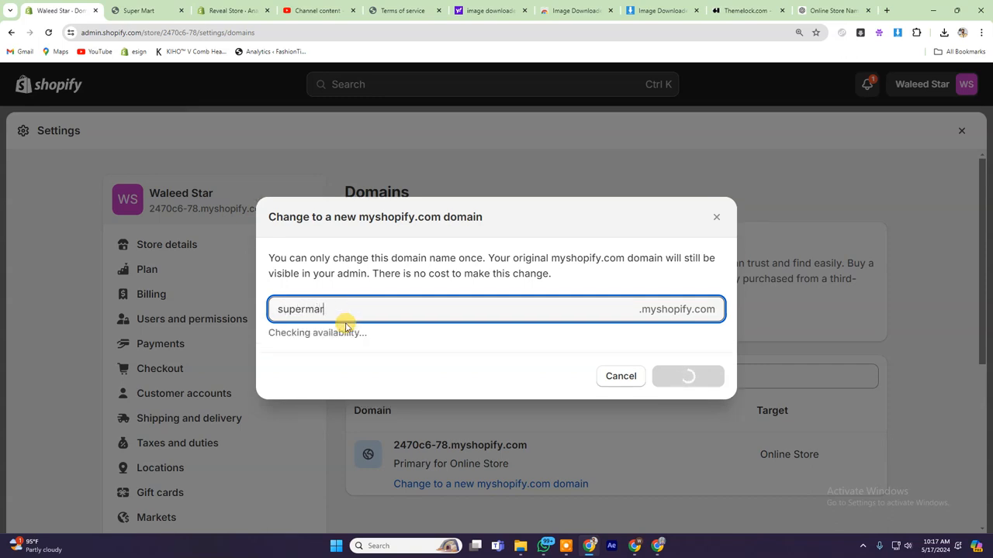
type("t")
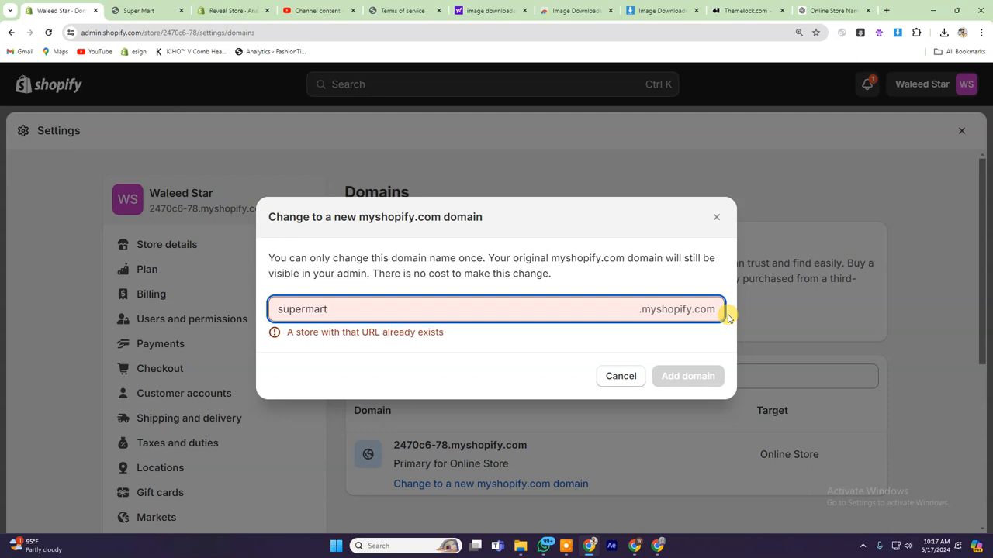
type("r")
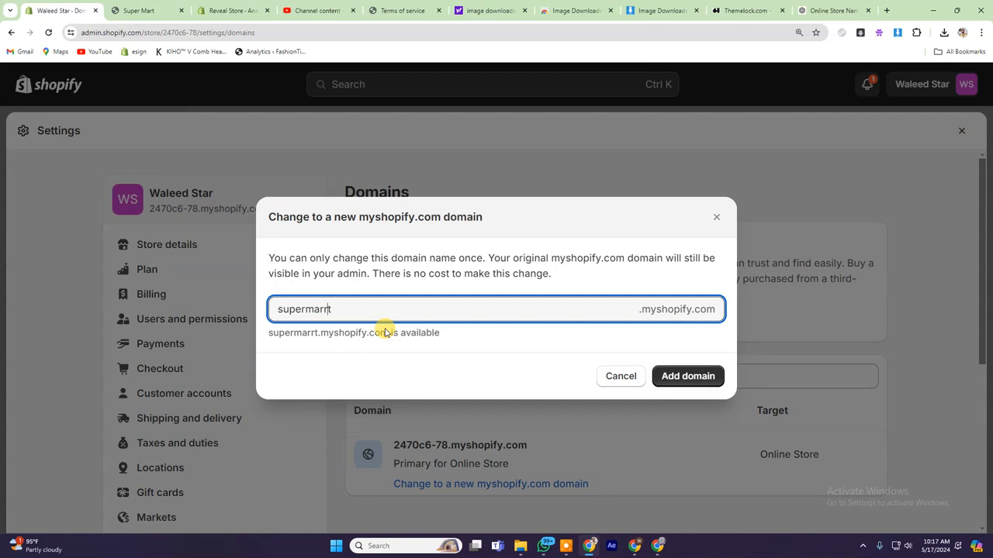
left_click(327, 316)
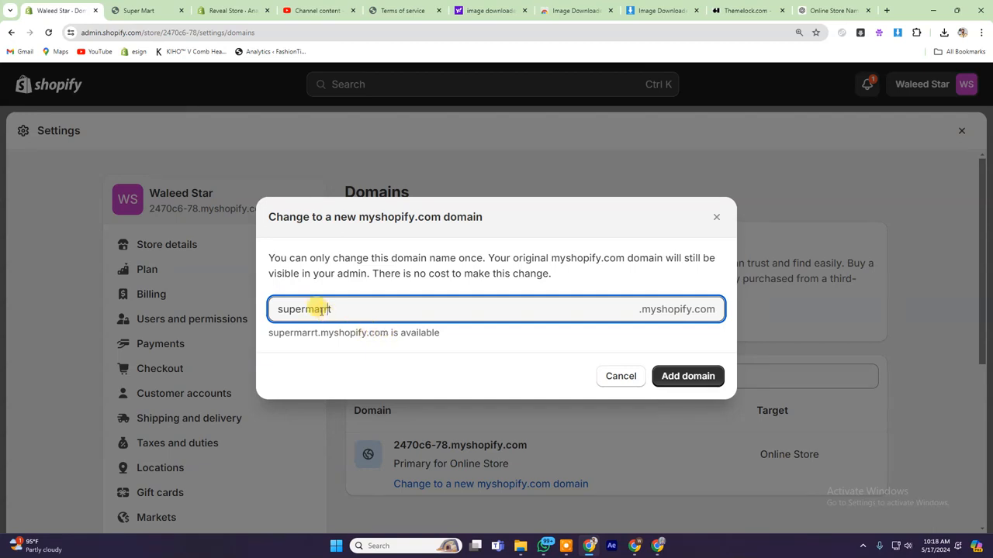
key("BackSpace")
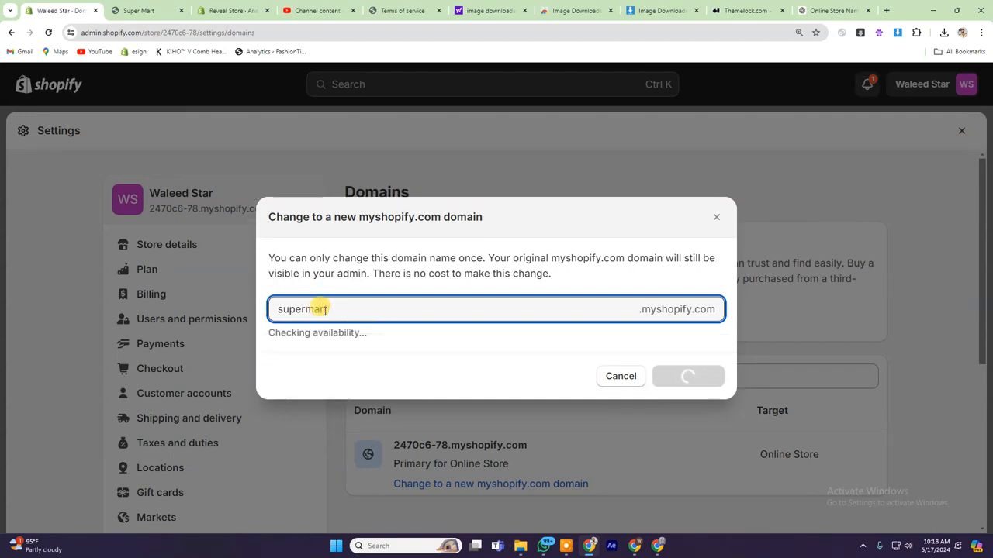
type("-")
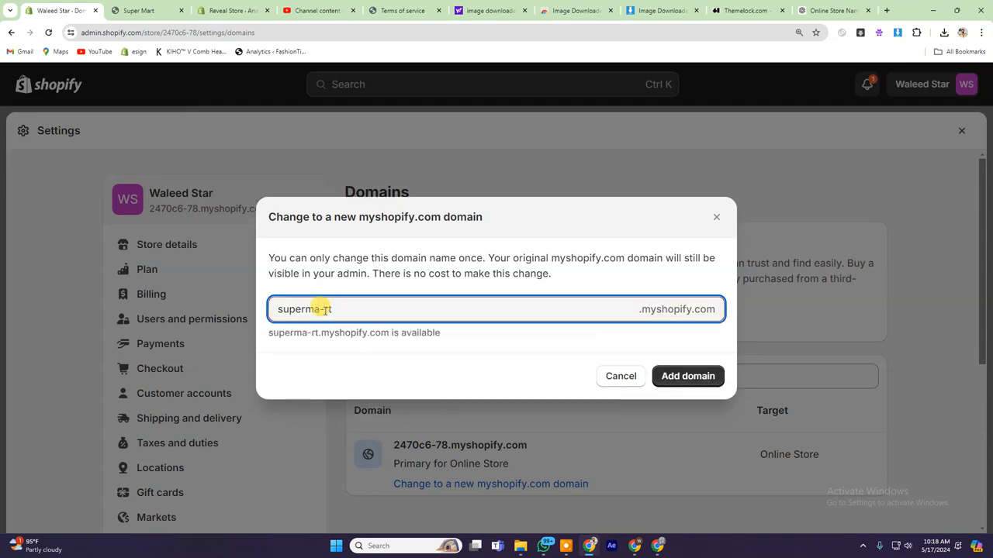
type("12")
key("BackSpace")
key("BackSpace")
key("BackSpace")
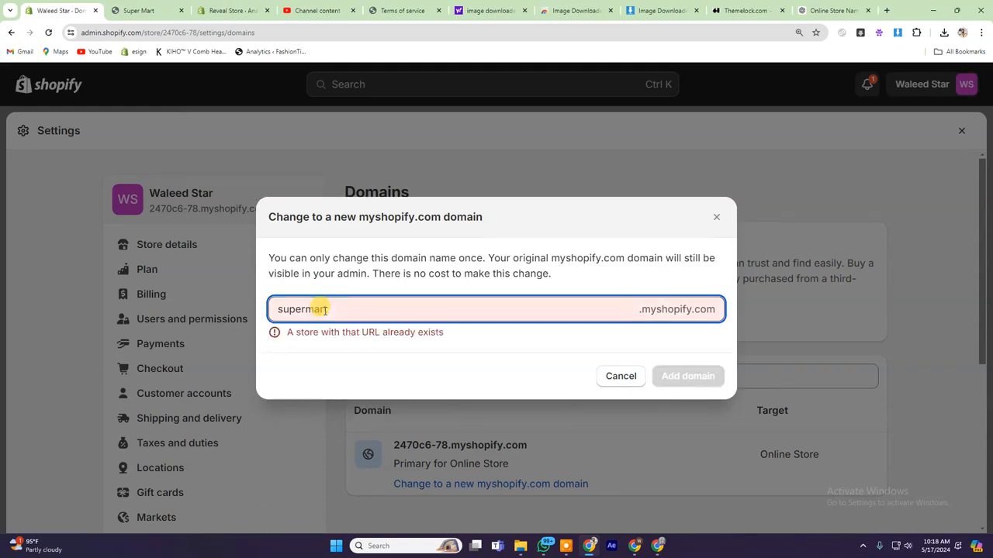
type("r")
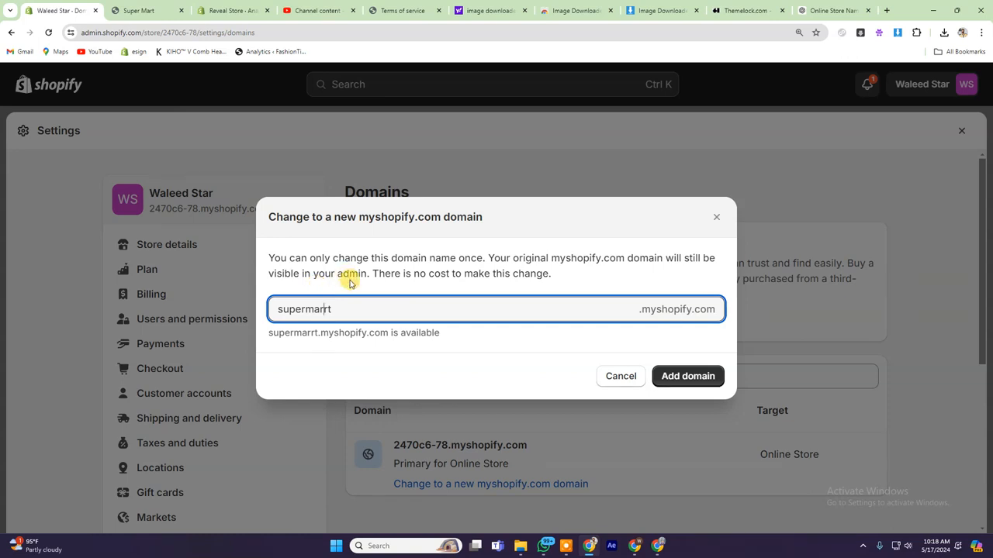
Confirm adding supermarrt.myshopify.com as the store's new domain
left_click(350, 307)
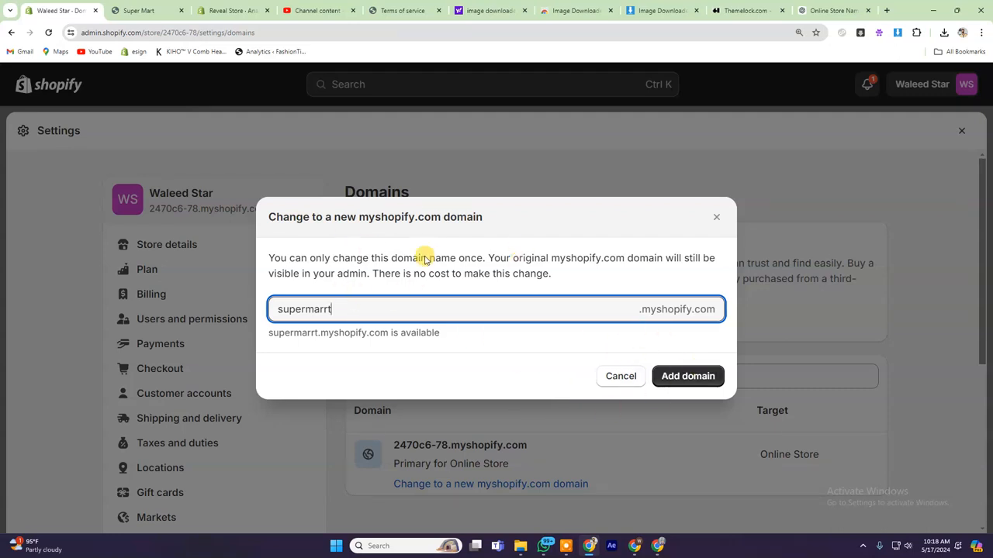
left_click_drag(345, 309, 275, 309)
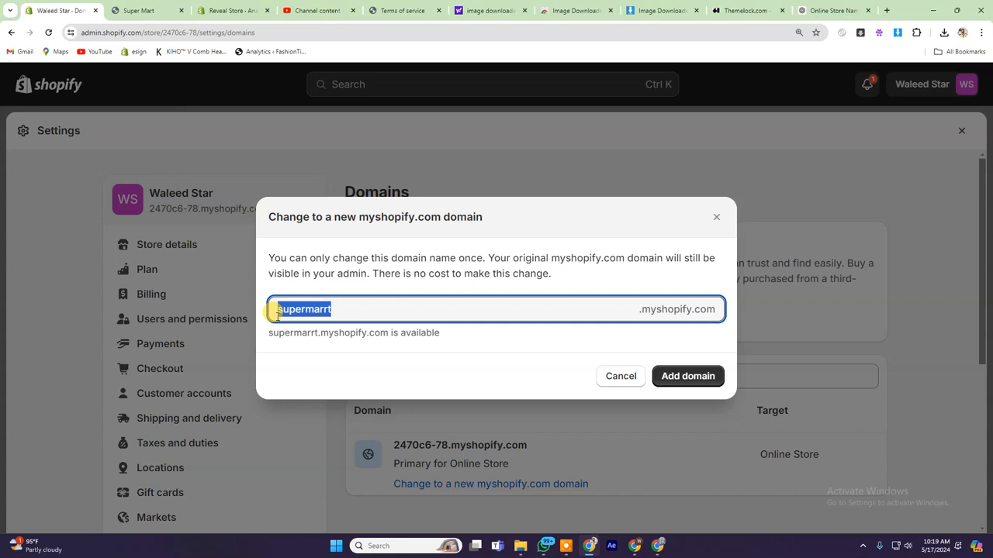
left_click(489, 370)
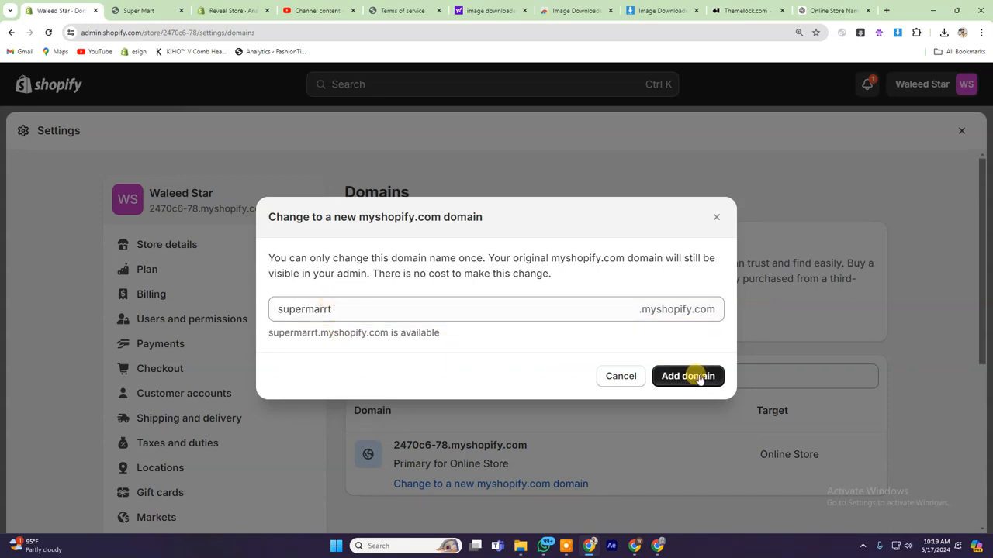
left_click_drag(367, 312, 273, 311)
left_click(273, 312)
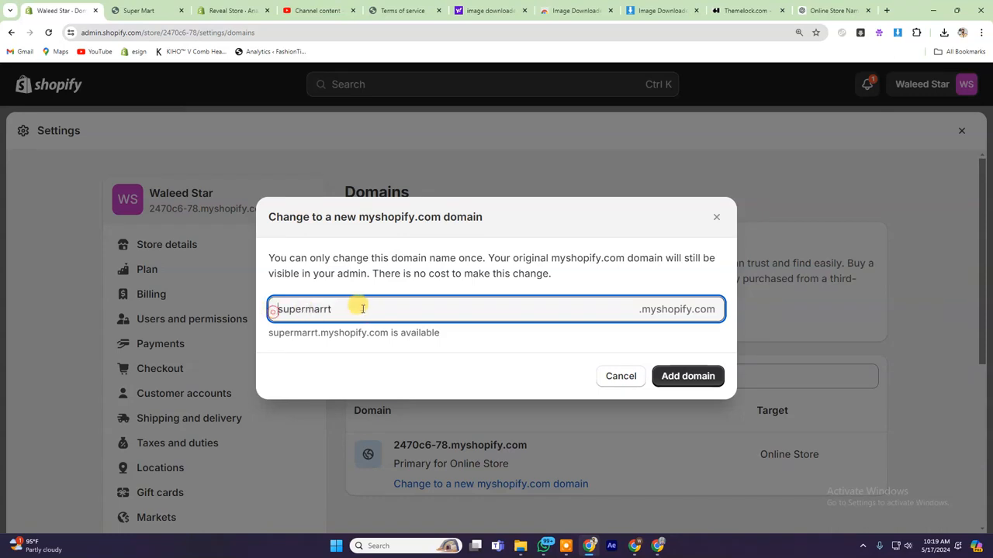
left_click(361, 309)
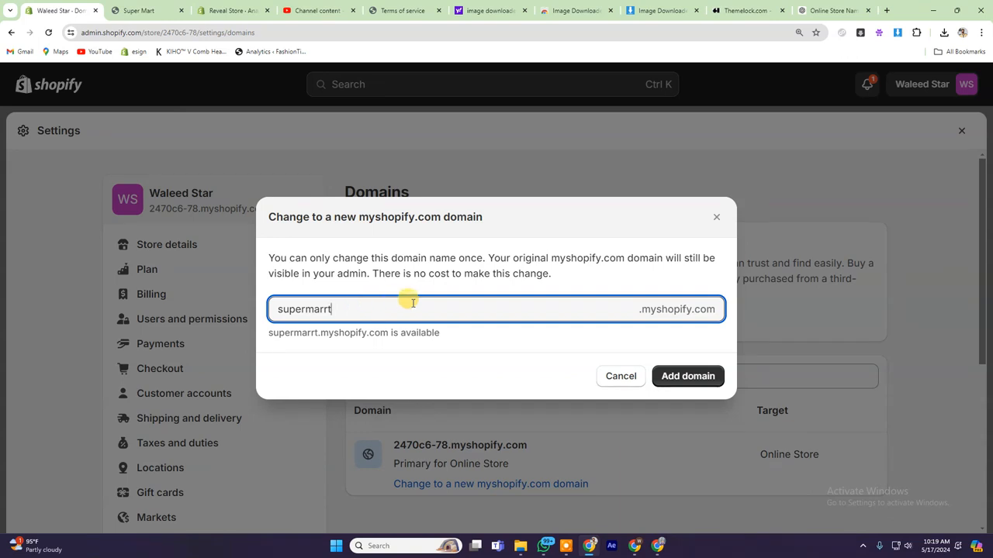
left_click(676, 377)
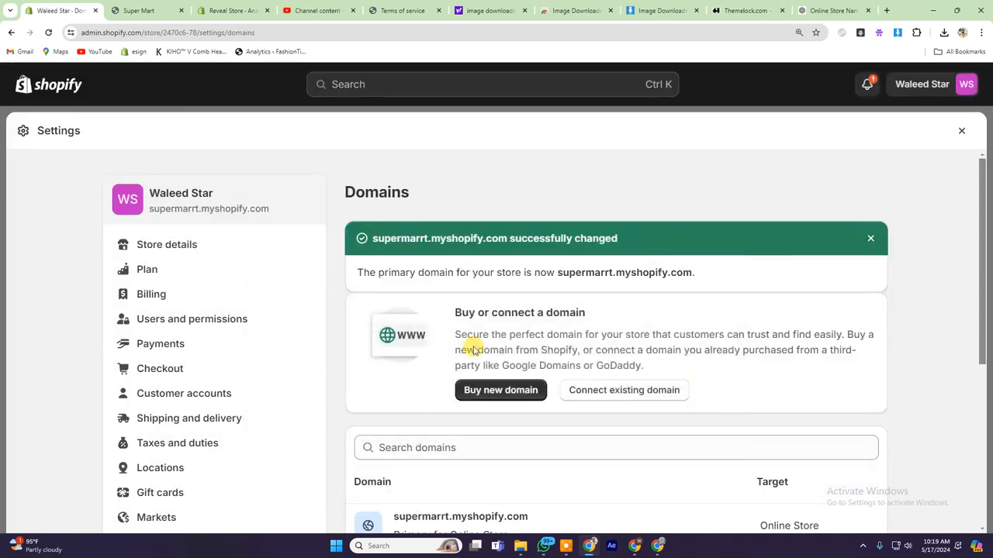
Review the new primary domain's details in the domains list
scroll(471, 344, "down", 3)
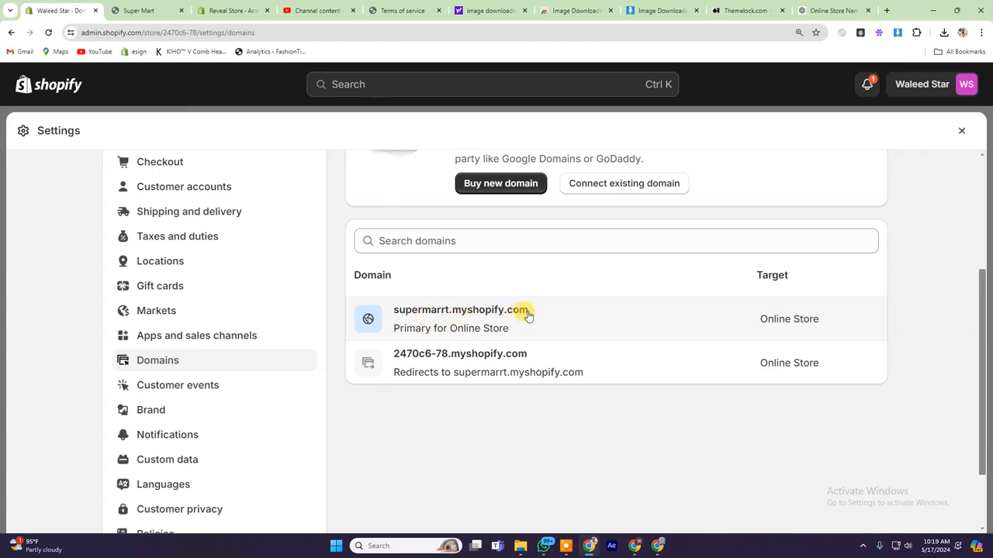
left_click_drag(528, 311, 455, 318)
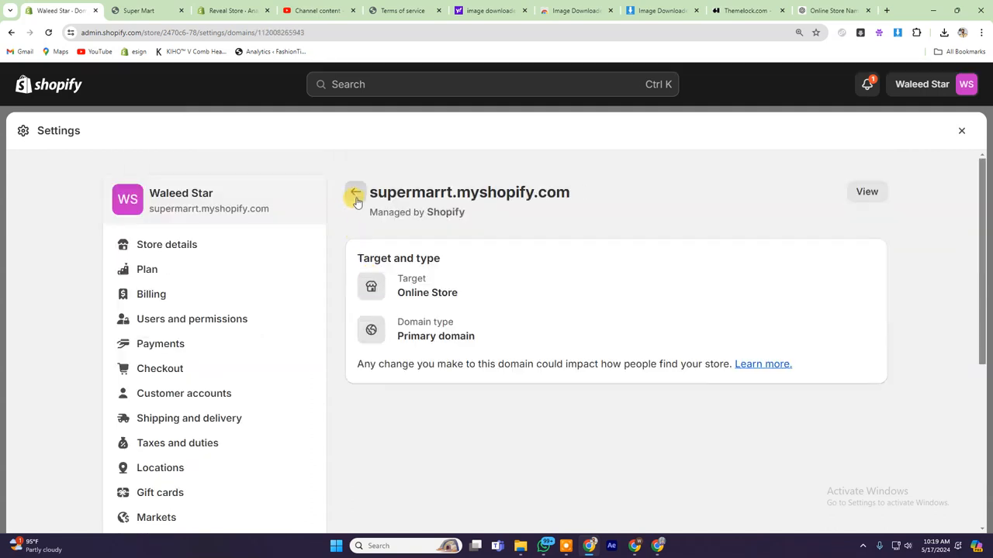
left_click(356, 200)
scroll(535, 384, "down", 1)
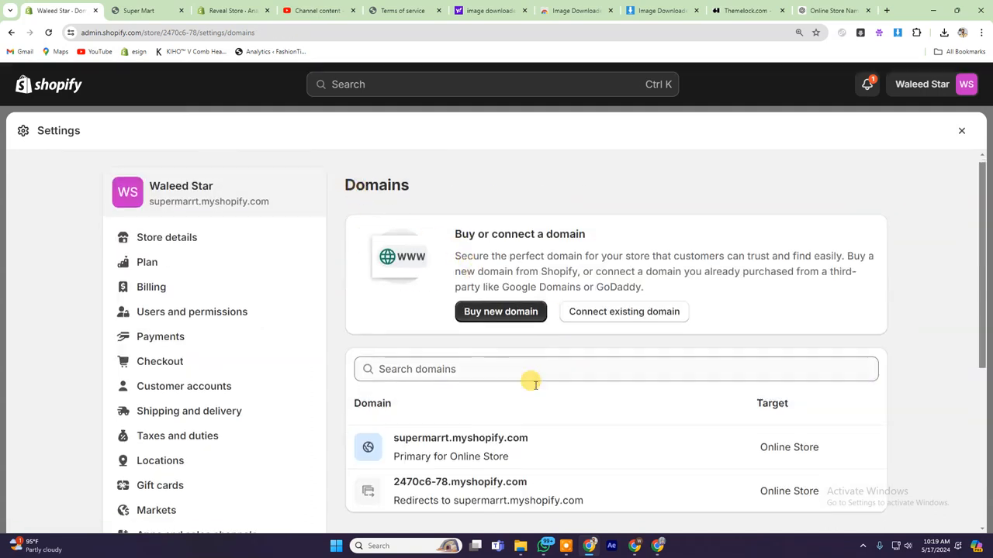
scroll(533, 384, "down", 2)
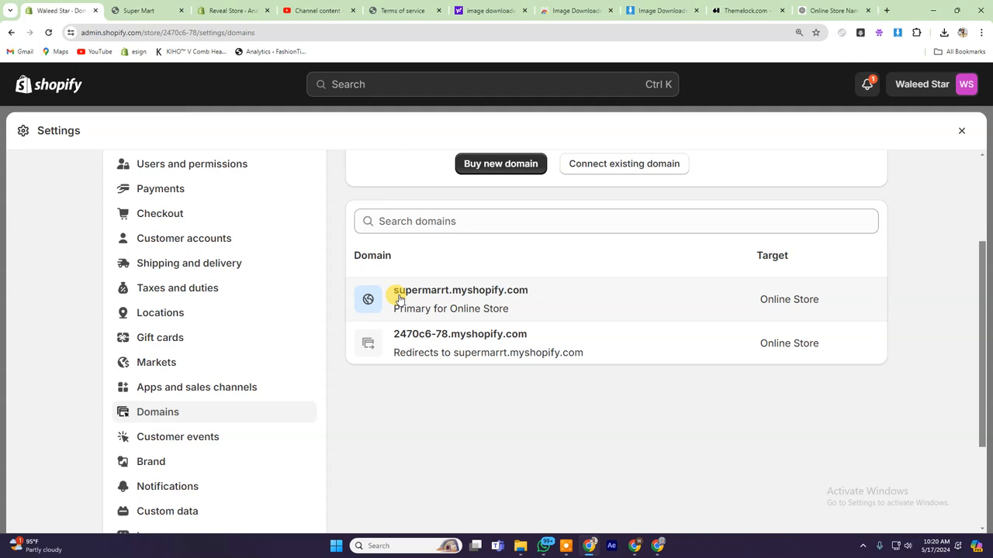
Reload the storefront to view it under the supermarrt.myshopify.com address, then return to the admin
left_click(145, 6)
left_click(193, 32)
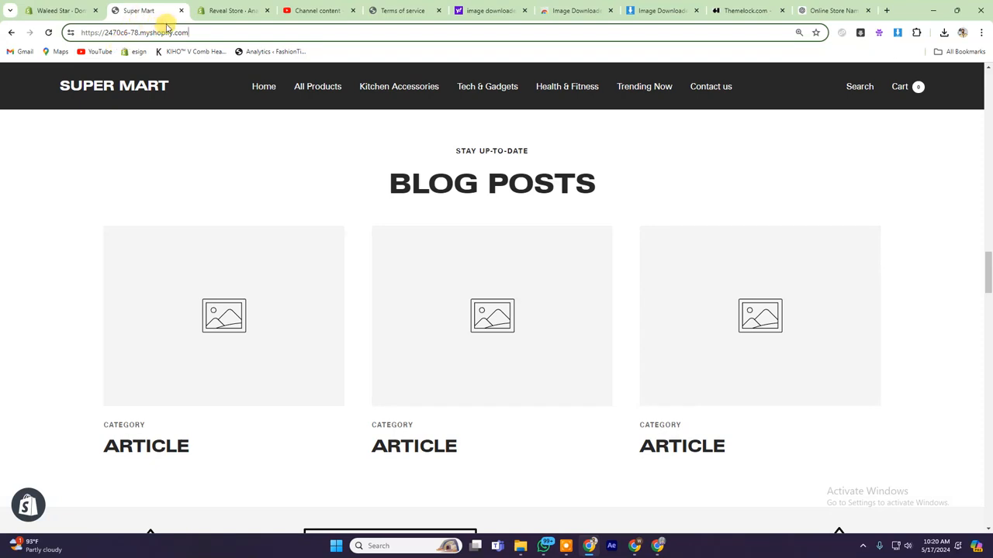
left_click_drag(191, 32, 103, 33)
left_click(133, 33)
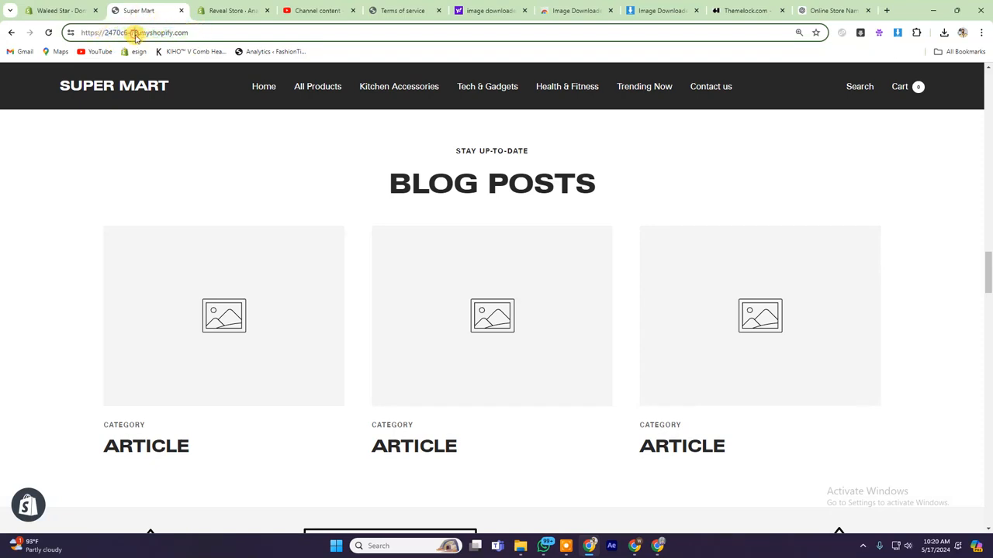
left_click(49, 32)
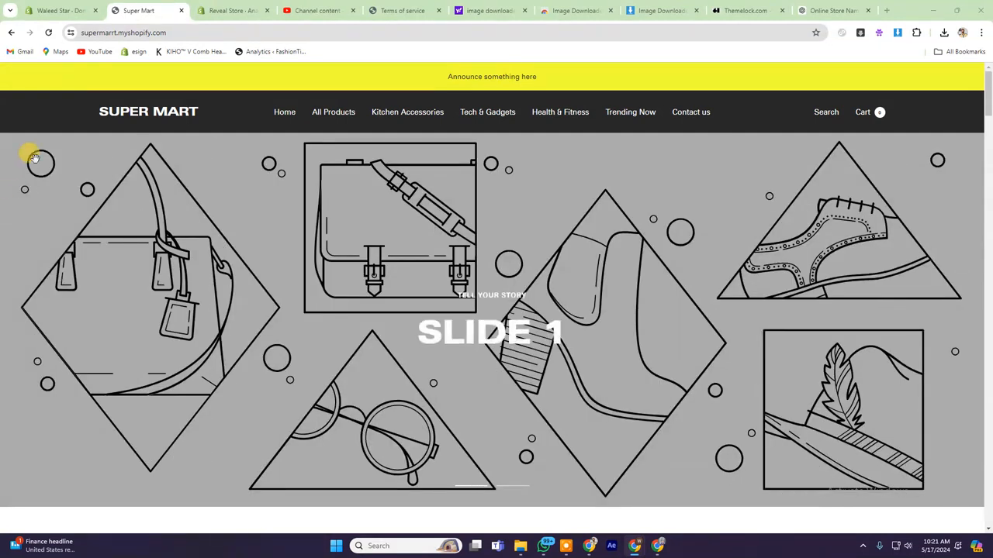
left_click(85, 8)
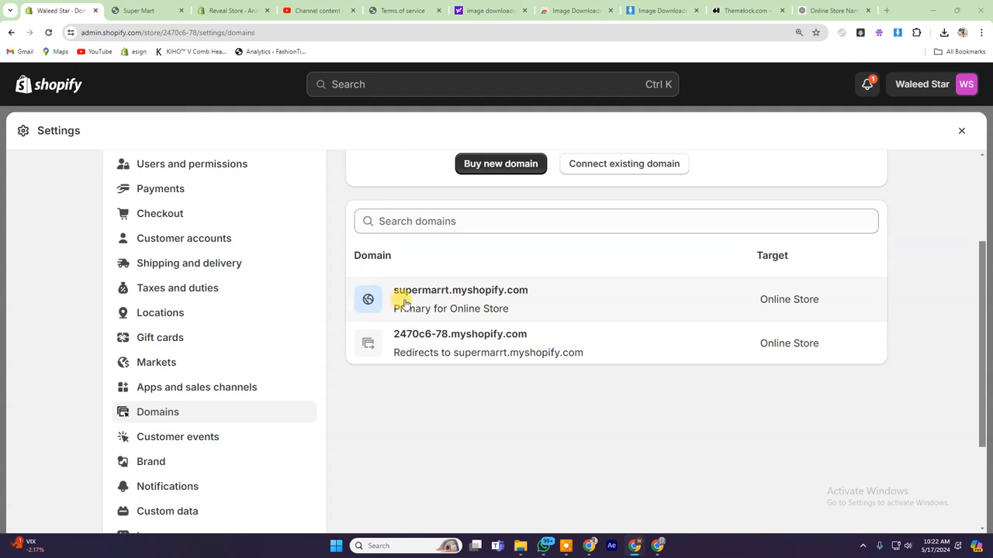
Open GoDaddy in a new browser tab
left_click(887, 10)
type("go")
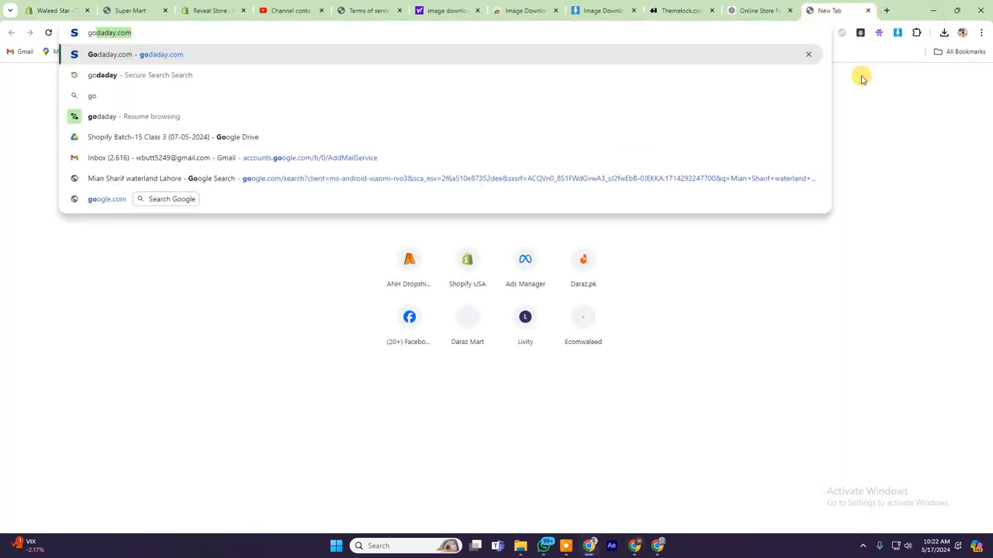
key("Down")
key("Return")
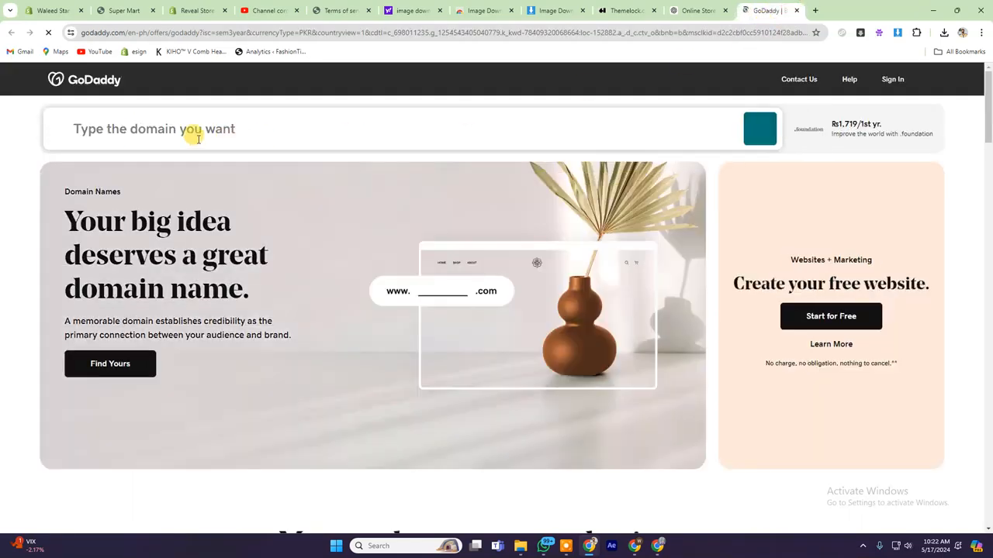
Search GoDaddy for the domain supermart.store
left_click(184, 130)
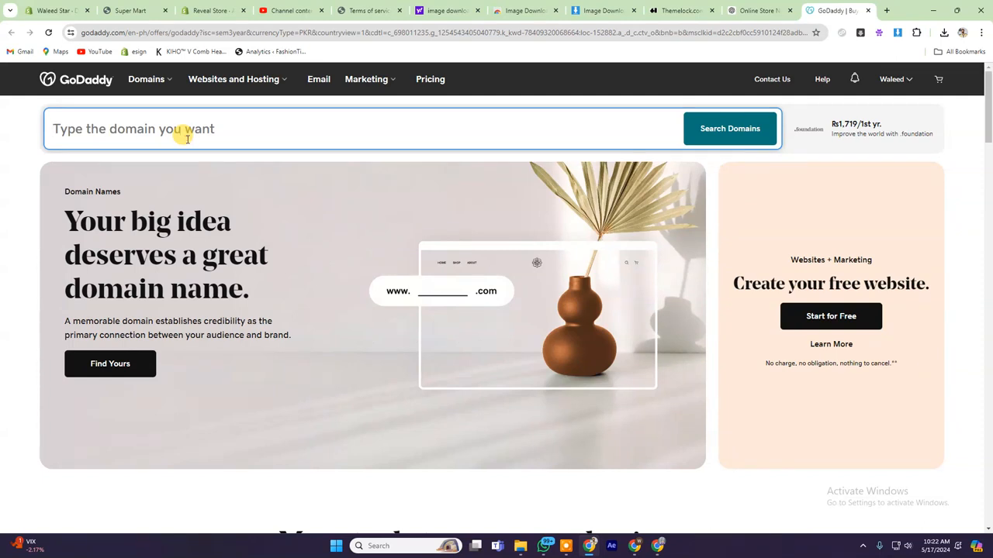
type("super")
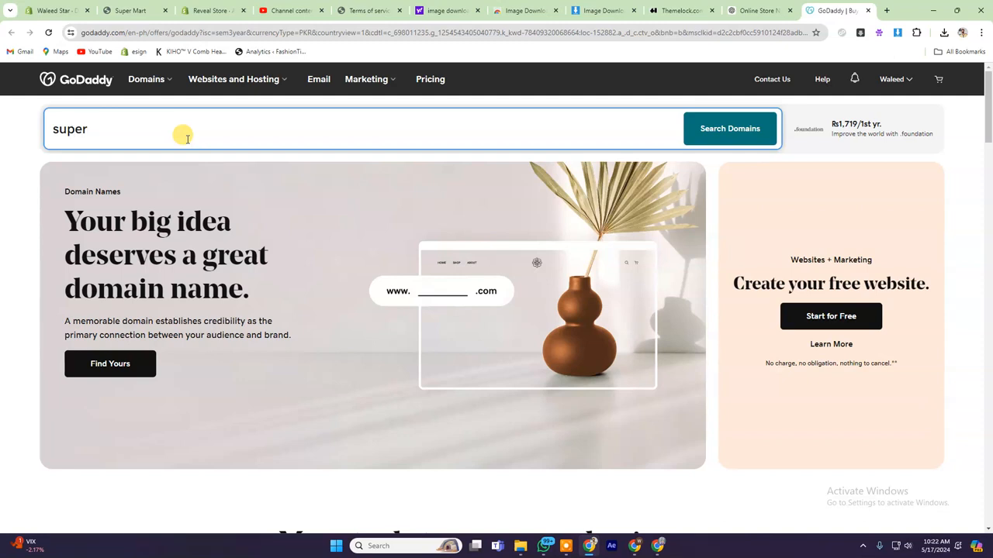
type("mart")
type(".store")
key("Return")
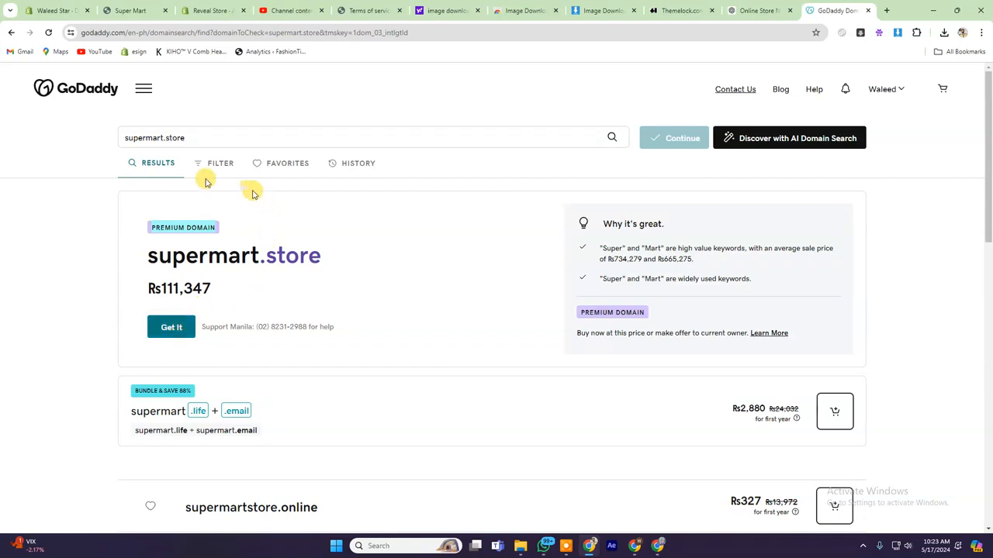
Correct the domain search term to supermarrt.store
left_click(158, 137)
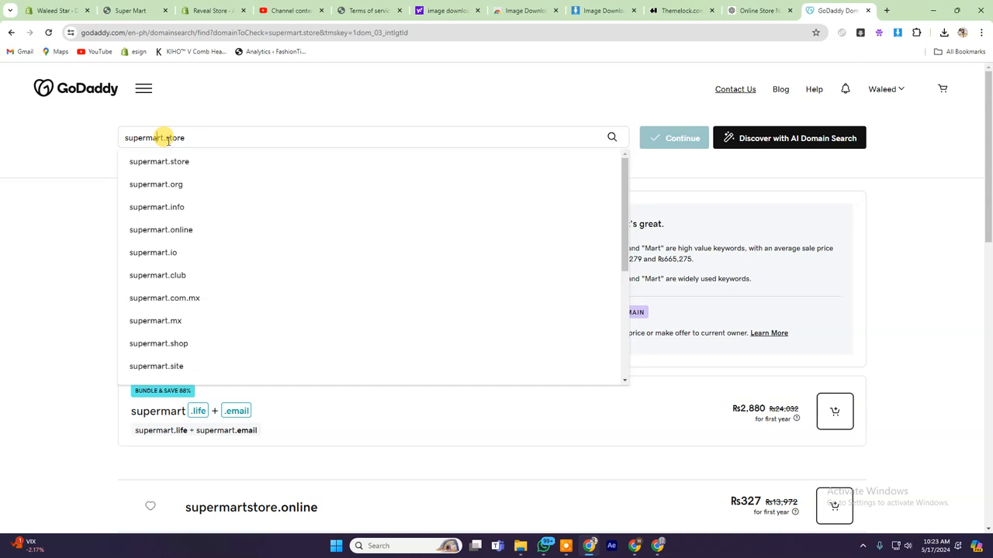
type("r")
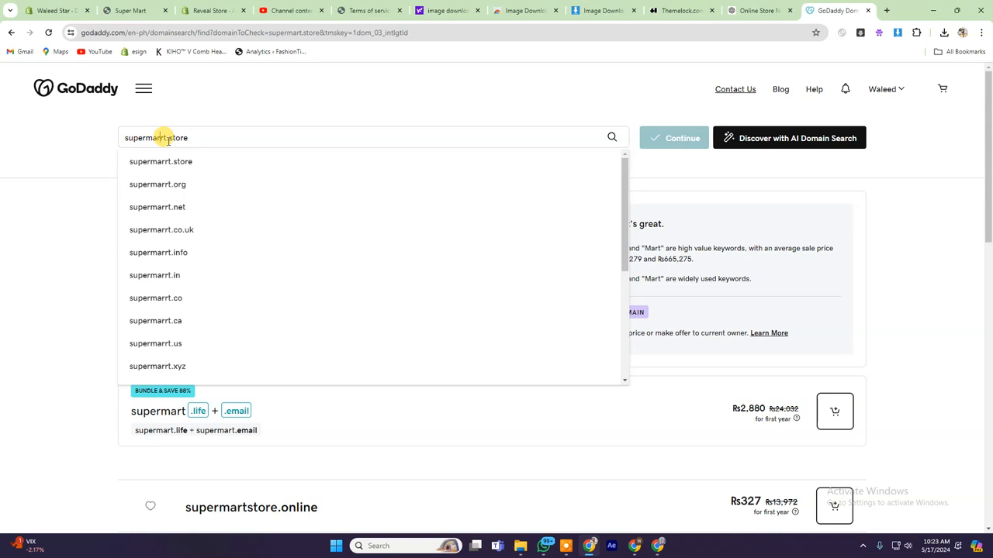
Open the Reveal Store site reavelstore.shop in a new tab, close the Super Mart tab and return to the Shopify admin
left_click(887, 10)
type("reavelstore.shop")
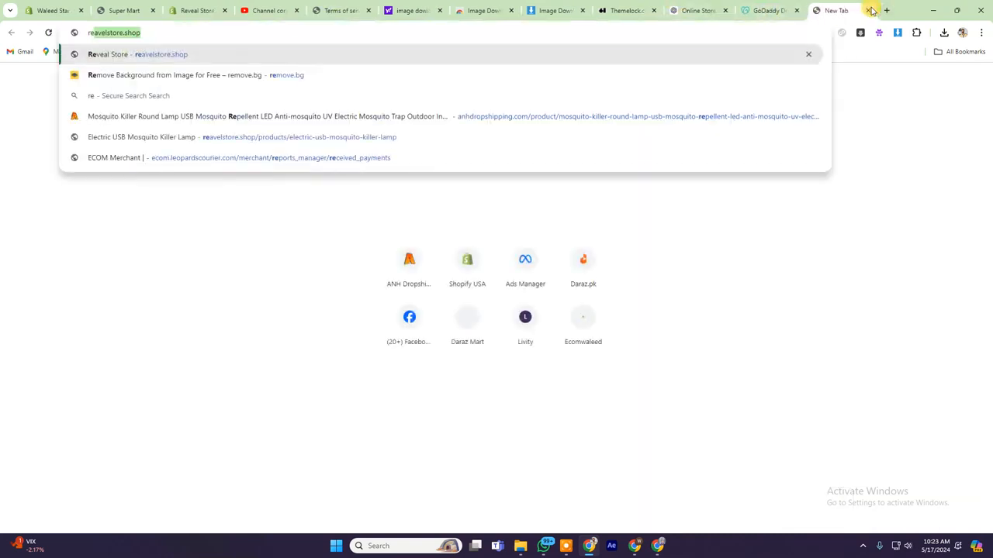
key("Return")
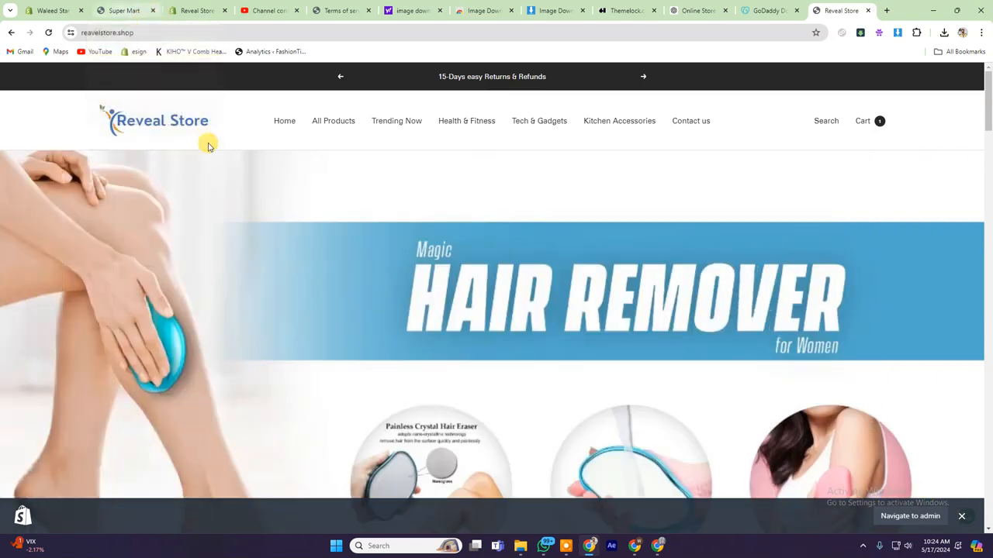
left_click(153, 11)
left_click(54, 10)
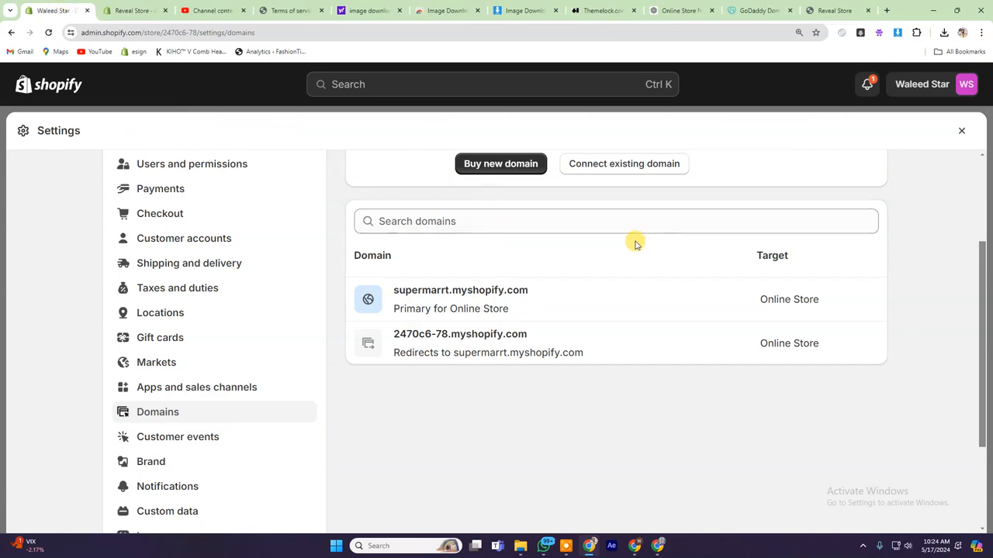
Run the GoDaddy search for supermarrt.store and check its first-year price
left_click(756, 10)
left_click(78, 299)
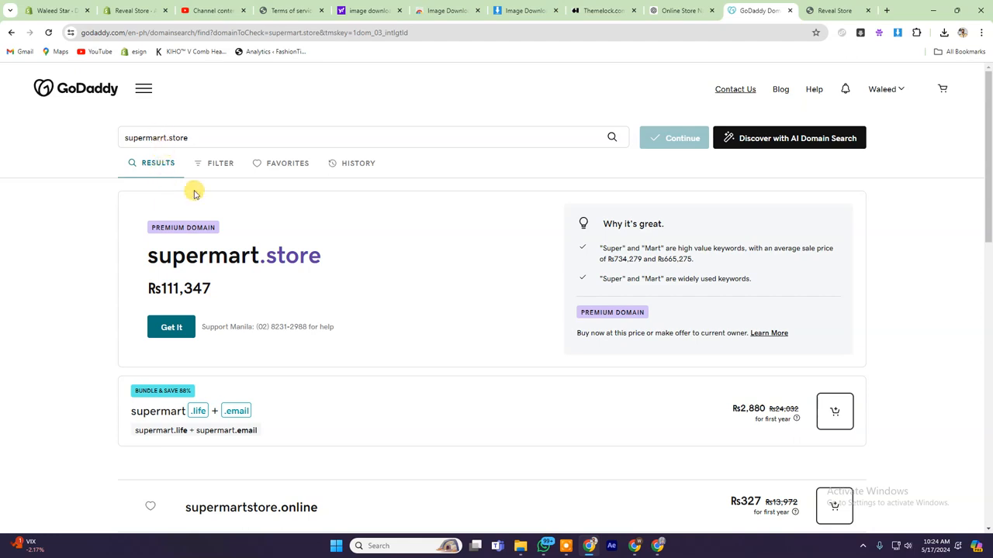
left_click(612, 138)
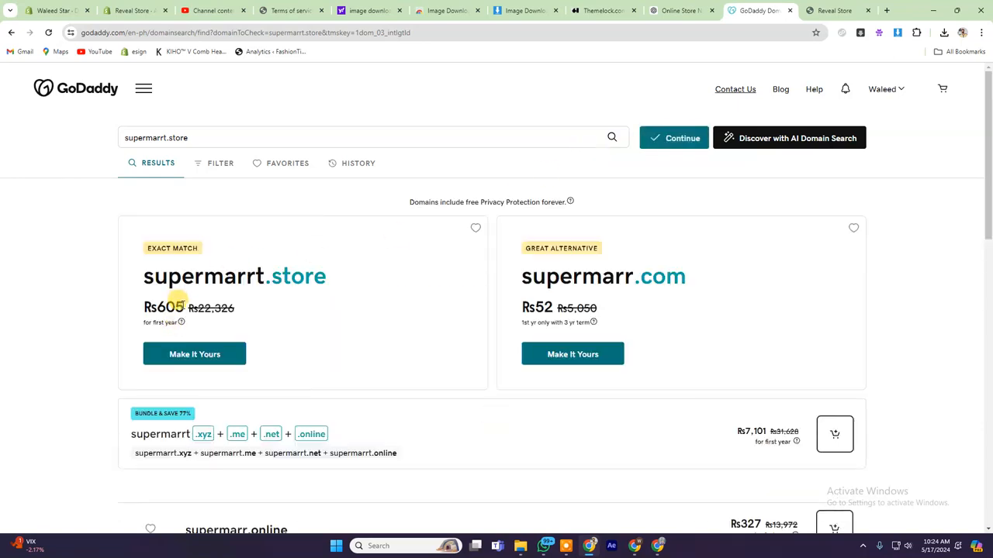
left_click_drag(177, 305, 157, 306)
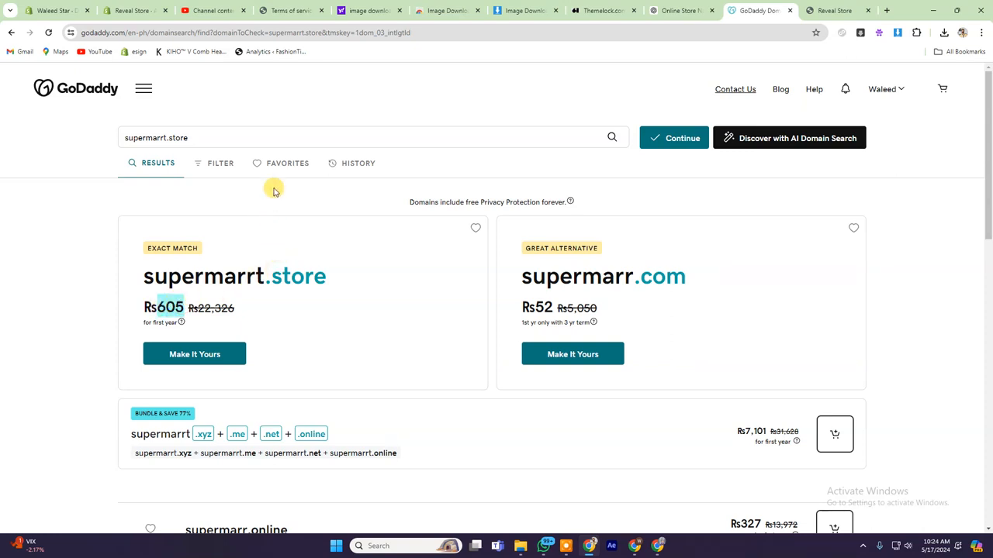
Change the domain search to supermarrt.shop
left_click(195, 137)
key("BackSpace")
key("BackSpace")
key("BackSpace")
key("BackSpace")
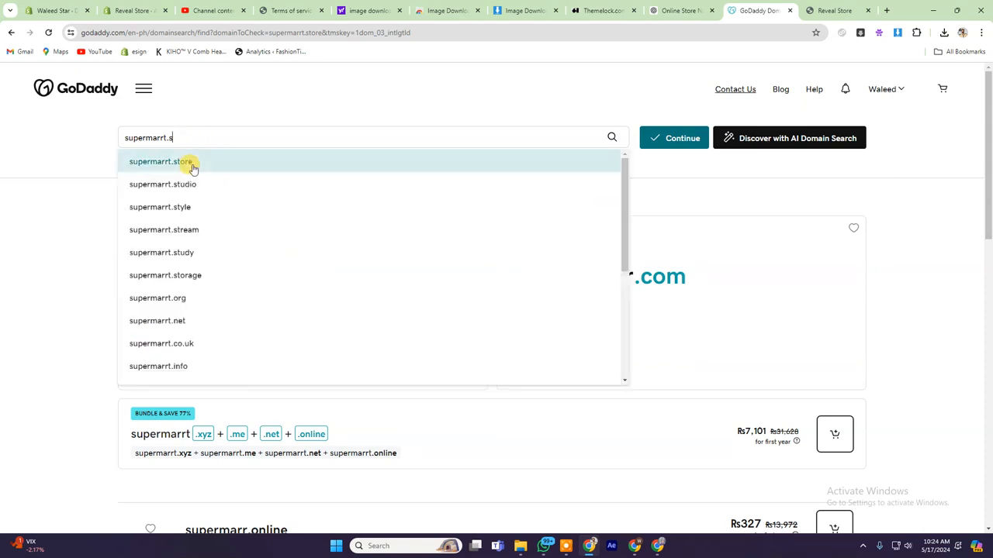
type("hop")
left_click(193, 162)
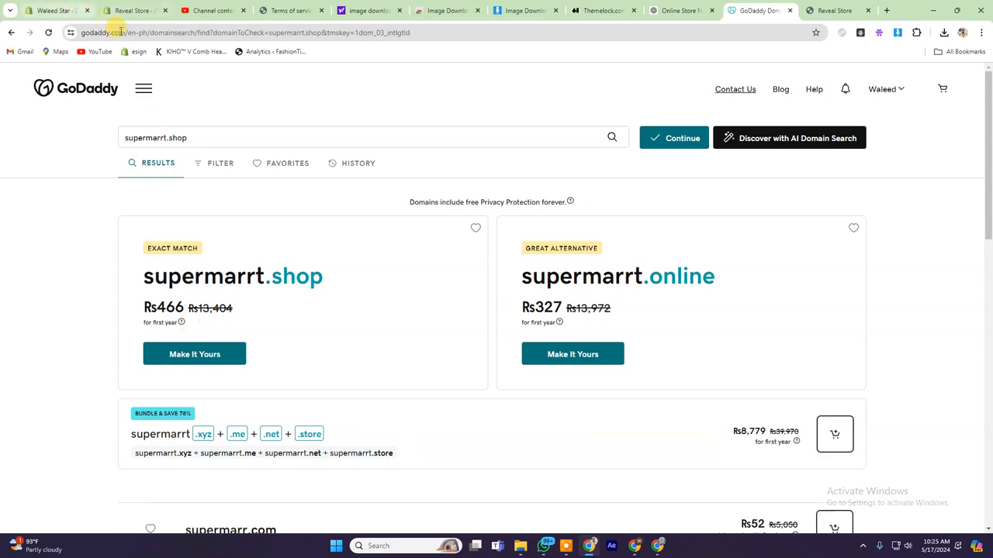
Add supermarrt.shop to the cart without domain protection or email and continue to the cart
left_click(197, 354)
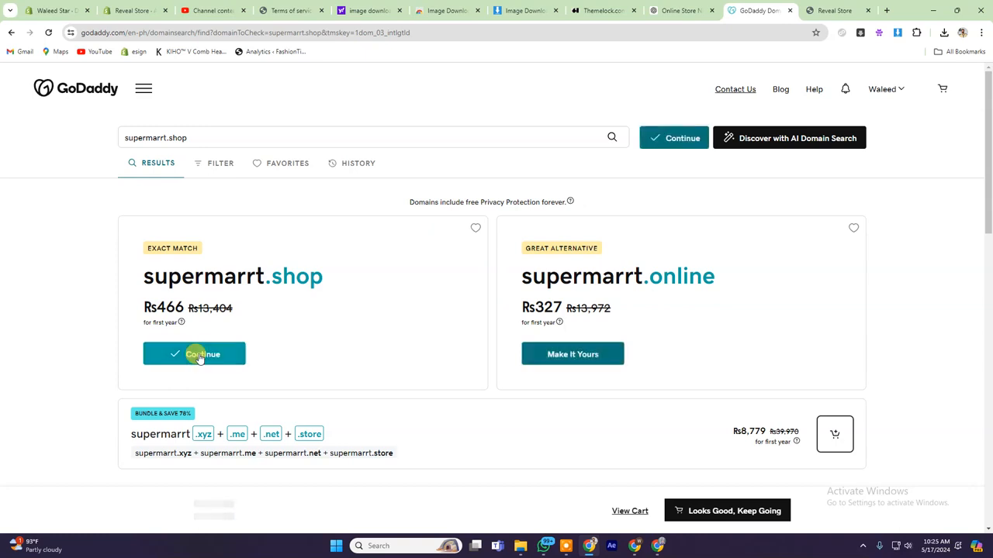
left_click(199, 355)
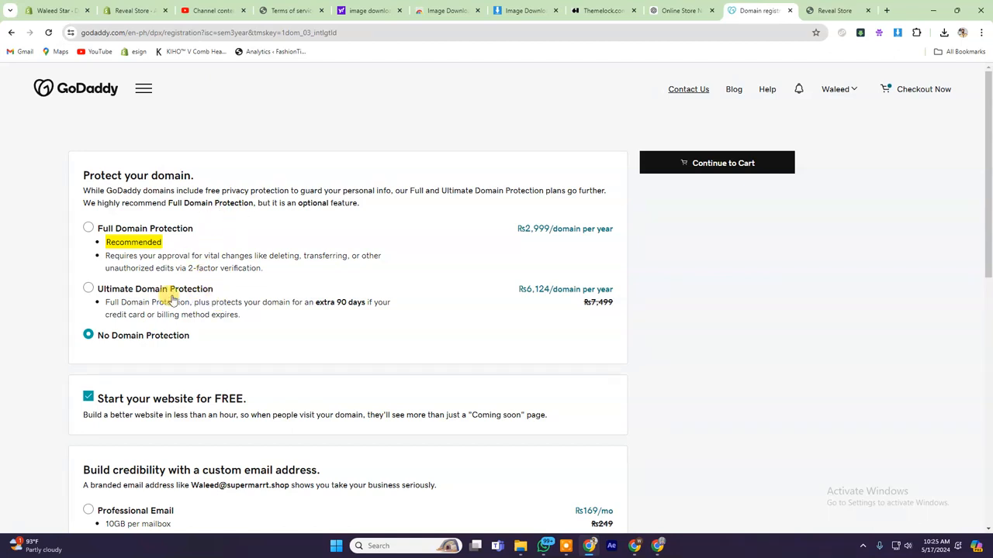
scroll(168, 301, "down", 1)
scroll(168, 300, "down", 1)
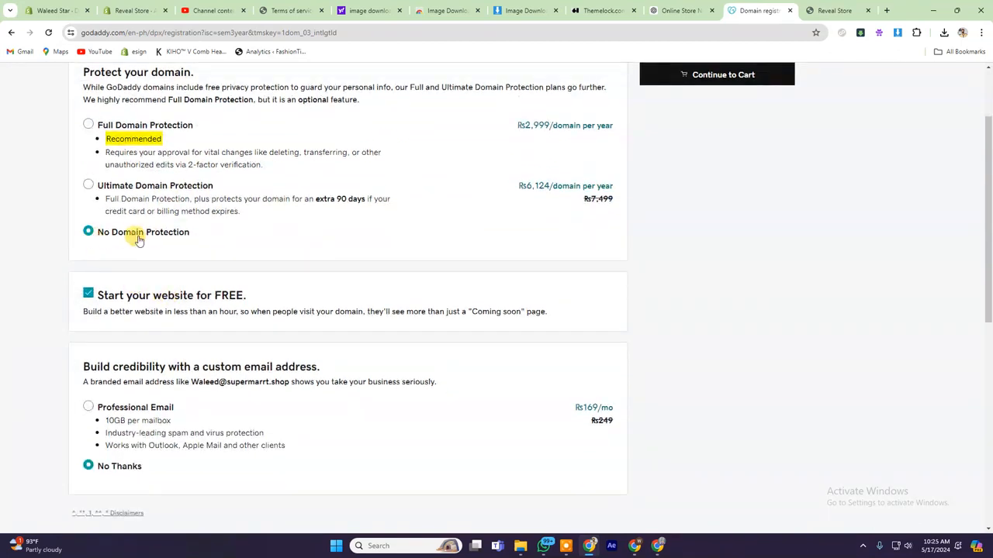
scroll(149, 241, "down", 1)
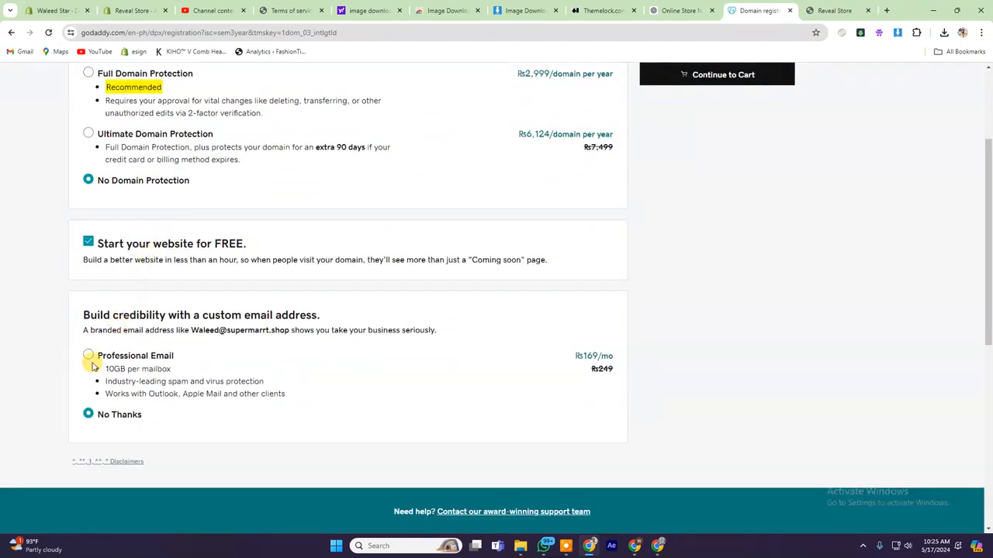
scroll(618, 201, "up", 1)
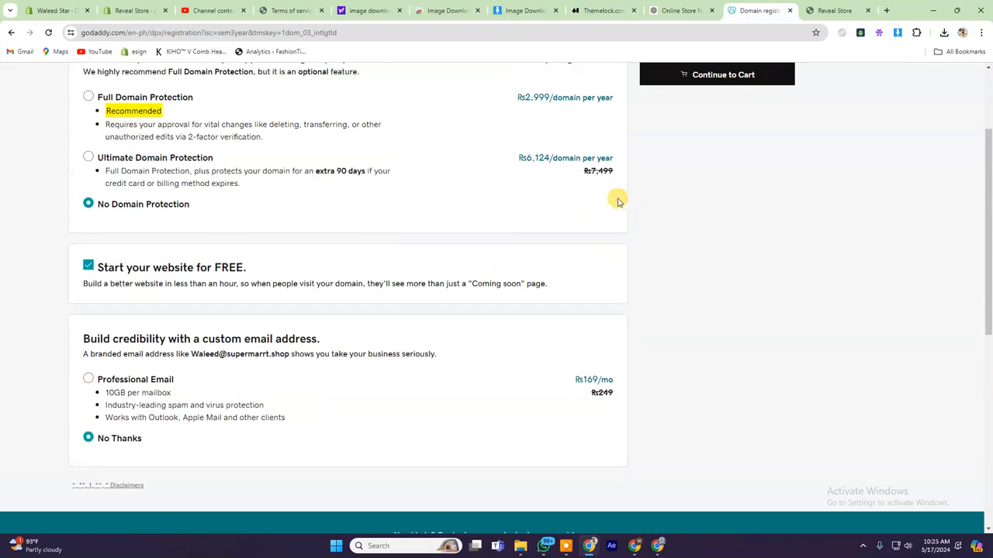
scroll(618, 200, "up", 2)
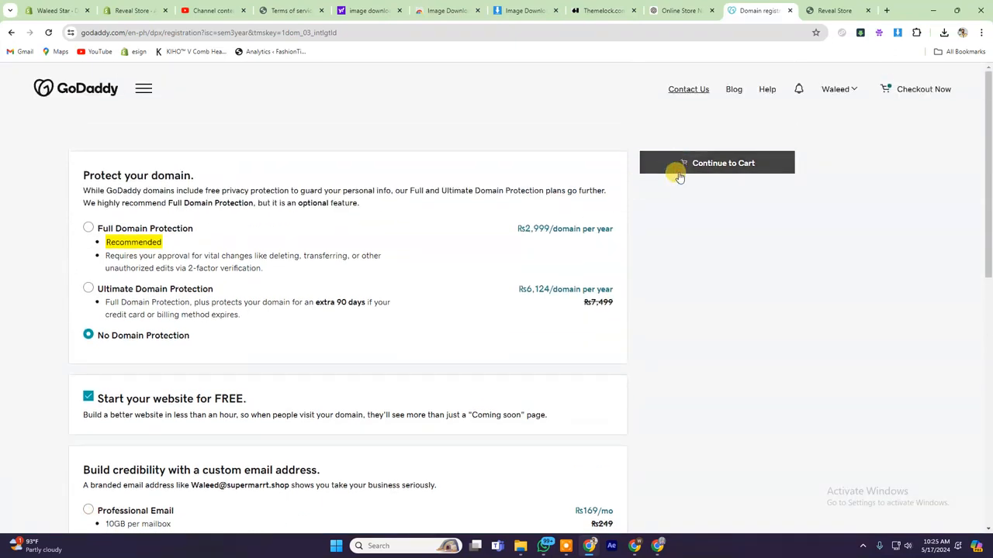
left_click(680, 177)
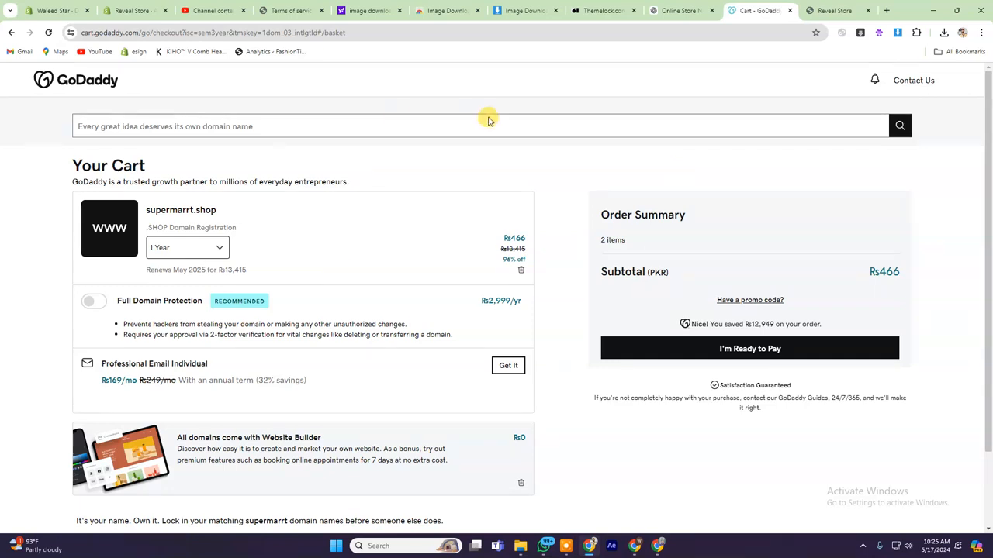
Set the registration term to 10 Years
left_click(211, 251)
left_click(190, 360)
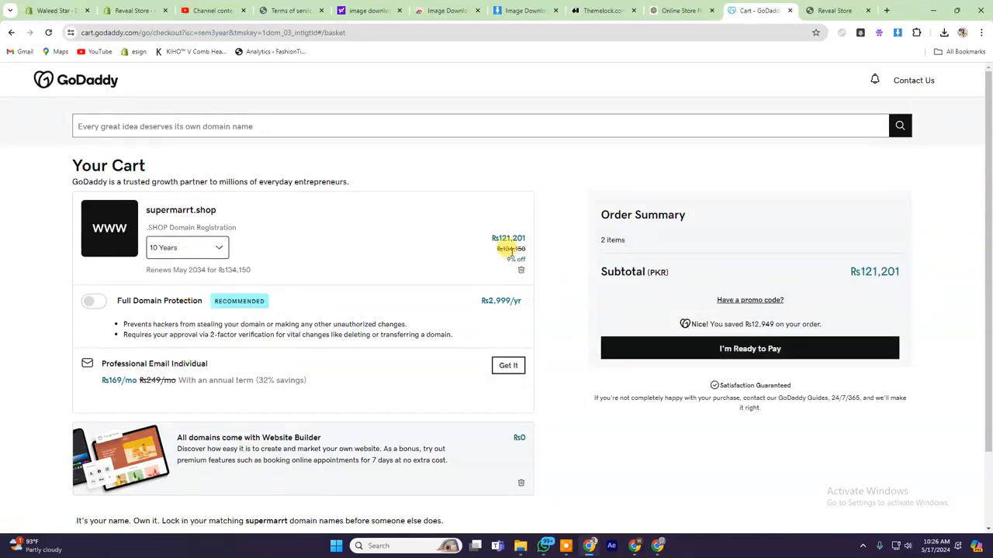
Set the registration term back to 1 Year
left_click(166, 248)
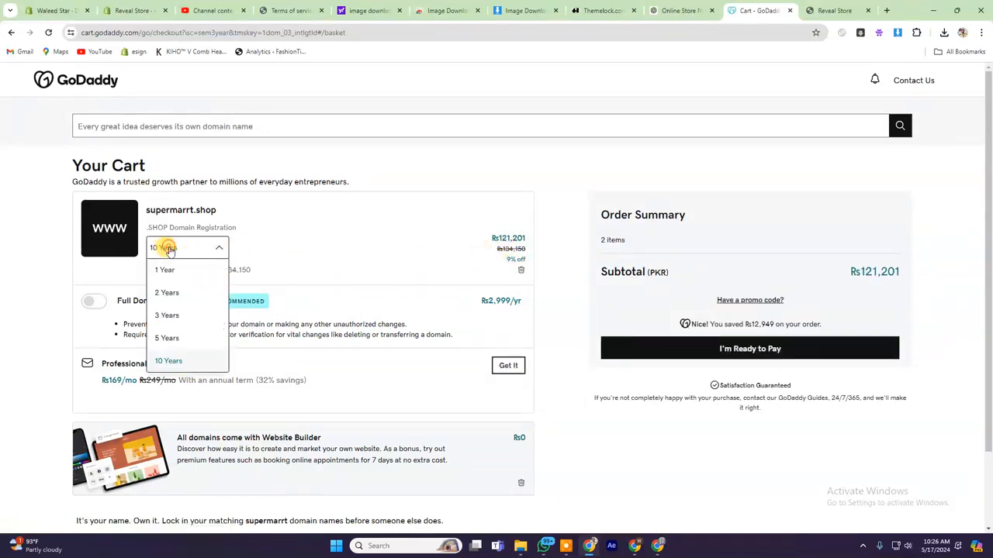
left_click(169, 264)
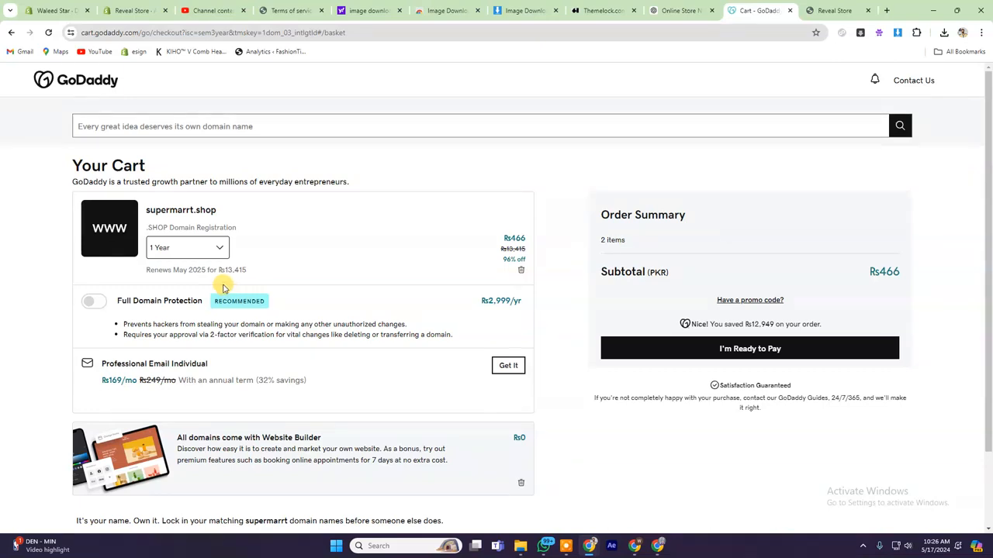
left_click(184, 247)
left_click(183, 269)
left_click(189, 249)
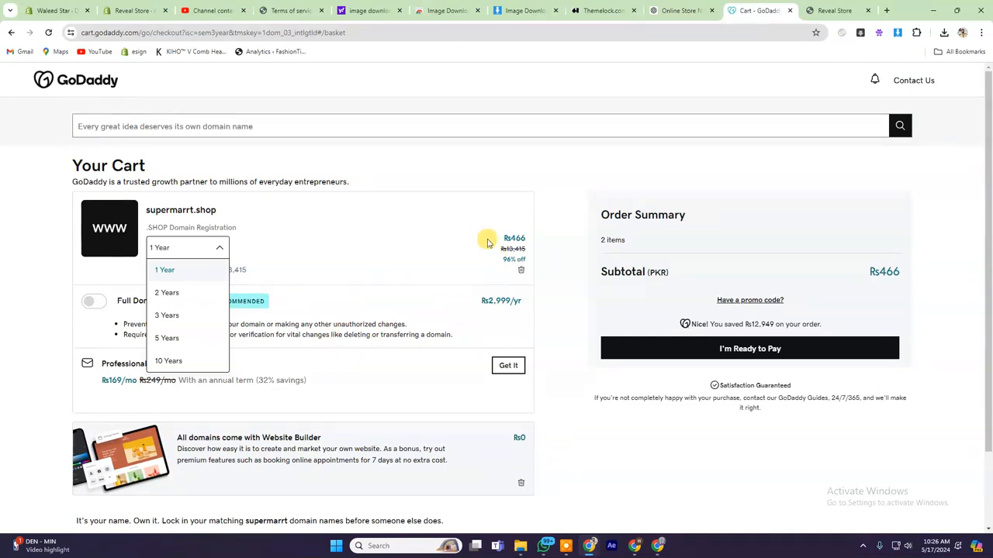
left_click(192, 267)
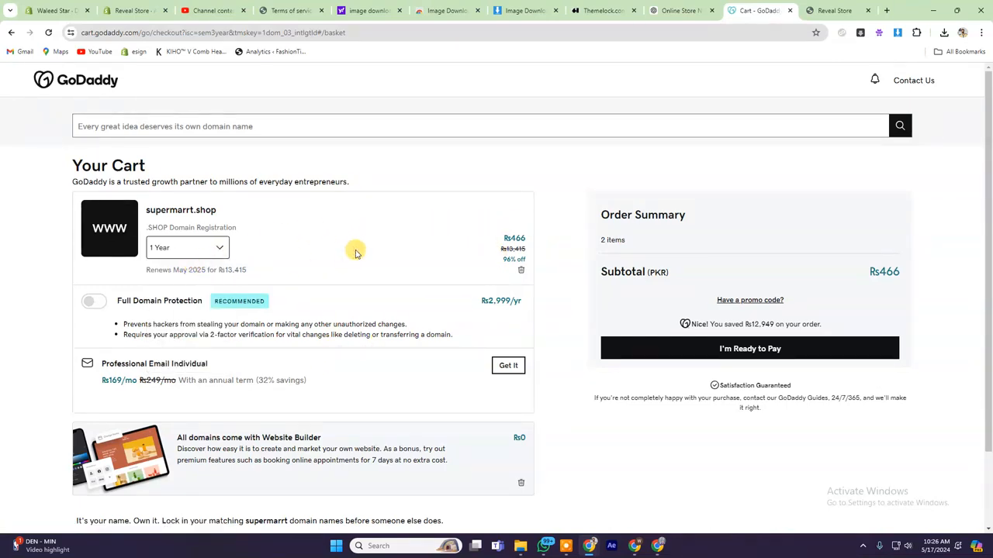
Proceed from the cart to checkout
scroll(354, 255, "down", 2)
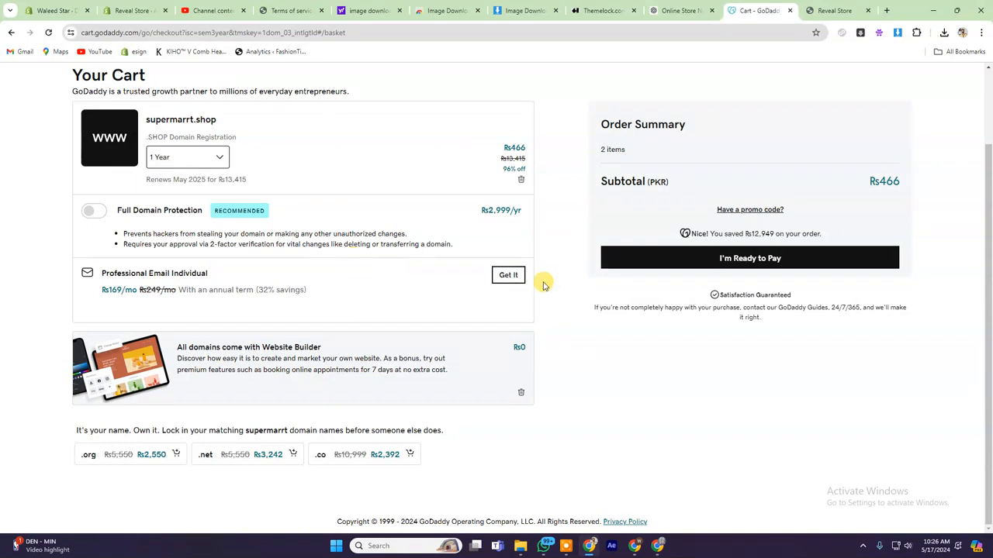
scroll(682, 281, "up", 1)
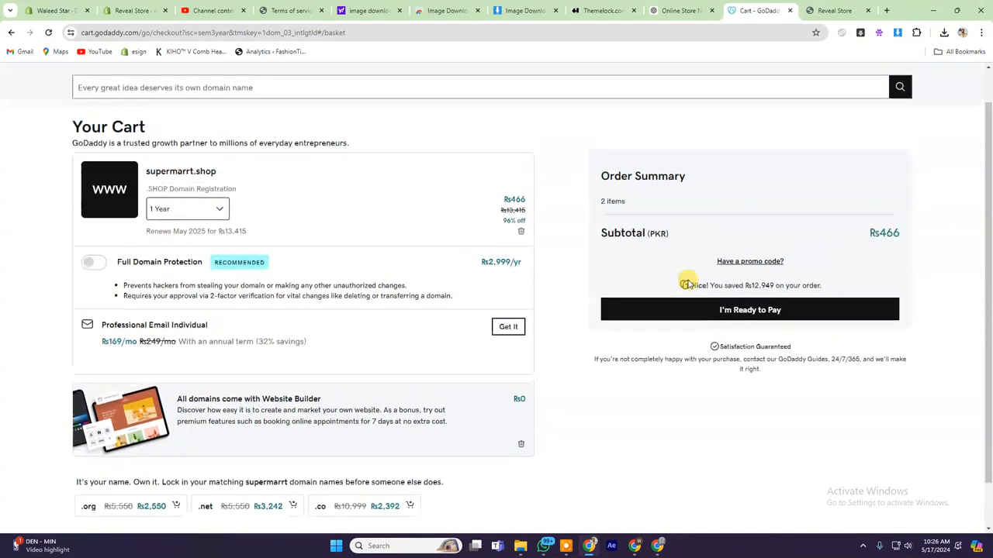
left_click(744, 310)
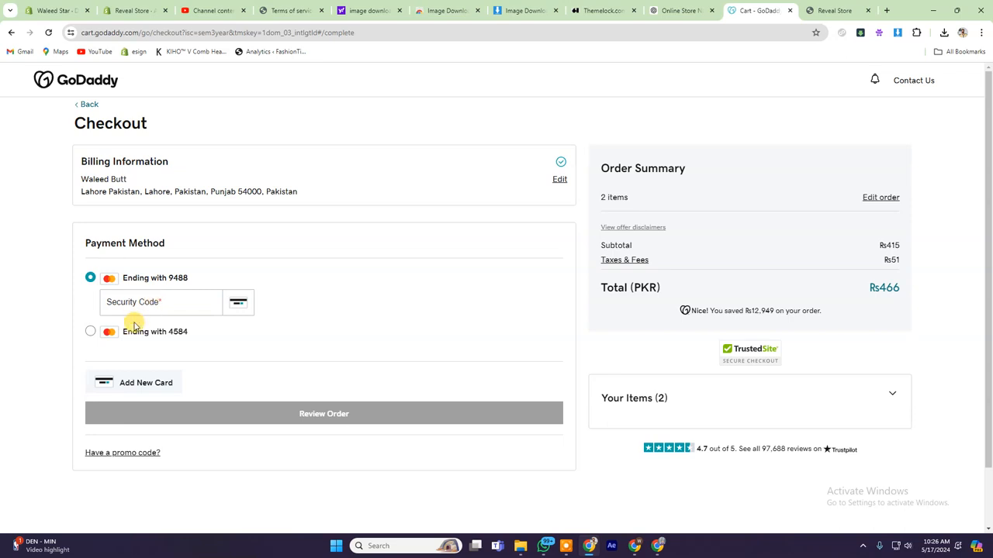
Select the second saved payment card and enter its security code
left_click(90, 331)
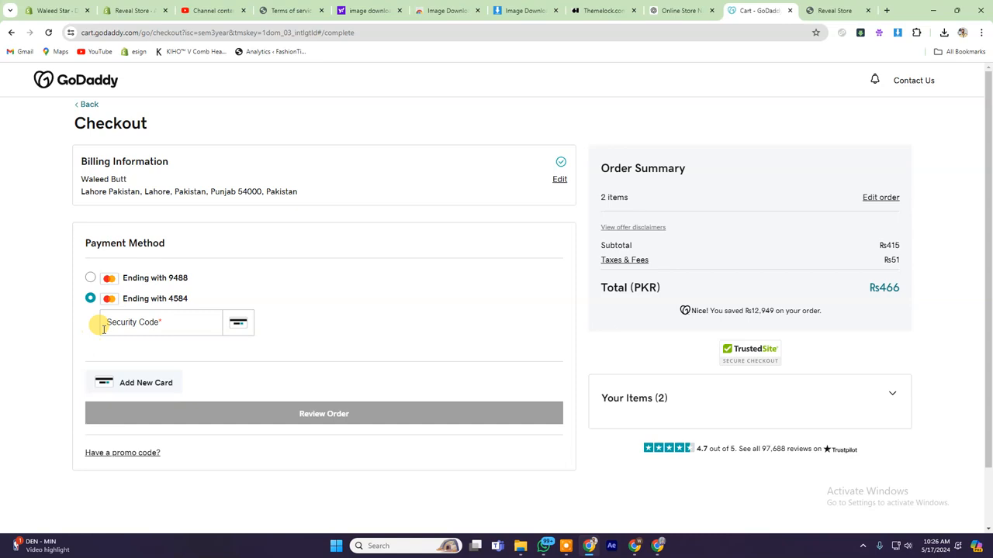
left_click(149, 323)
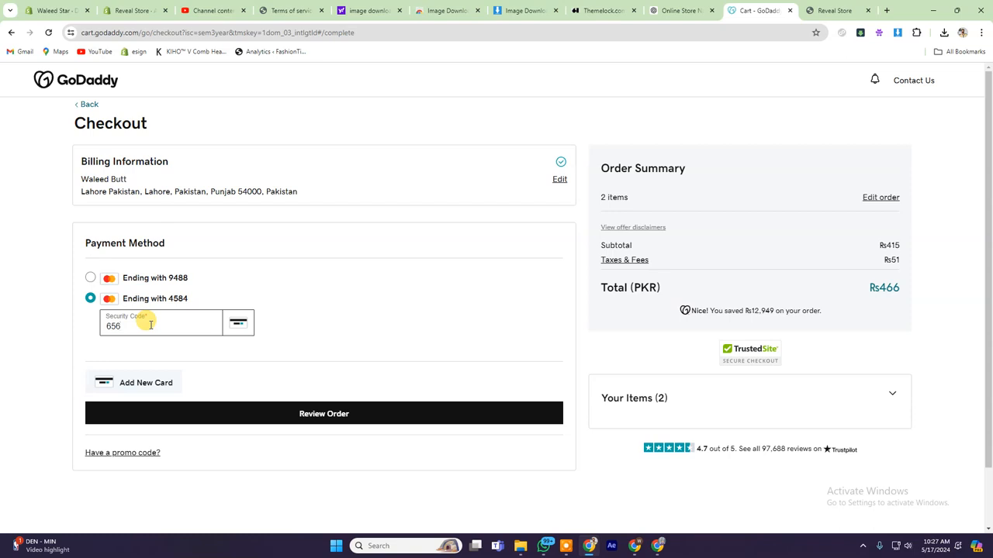
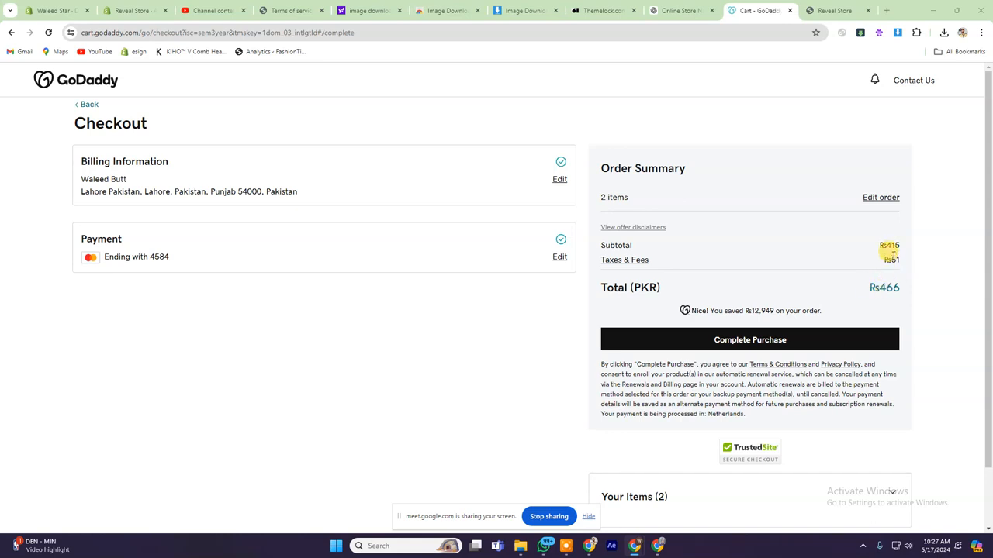
Complete the purchase of the supermarrt.shop domain
left_click(773, 343)
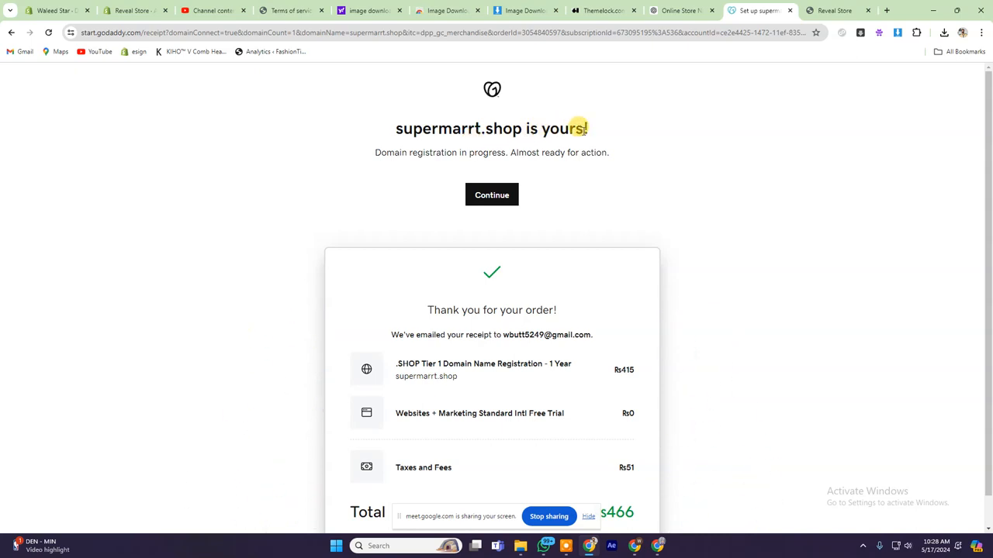
left_click_drag(594, 132, 395, 136)
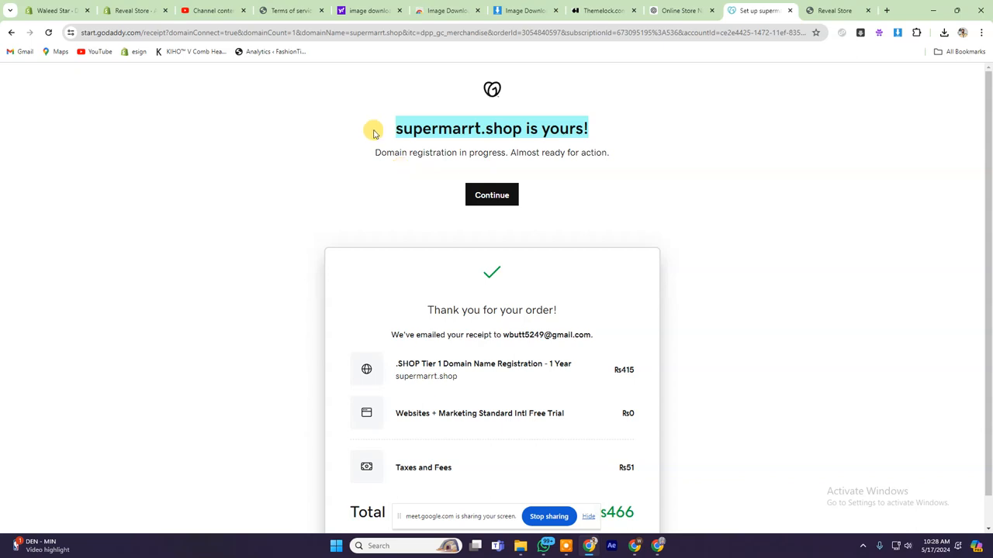
Skip the Coming Soon page and try to connect supermarrt.shop to an existing site, then return to the domain portfolio
left_click(504, 196)
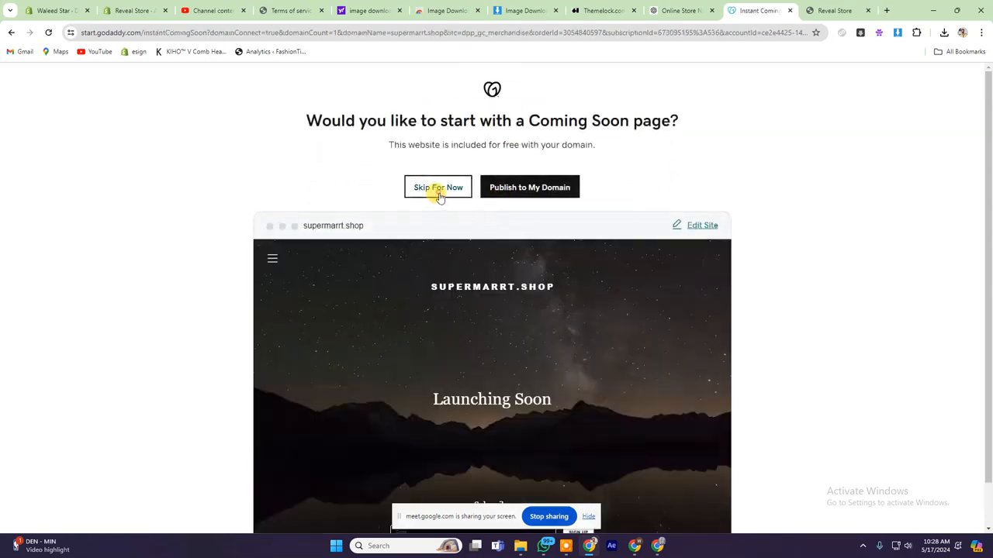
left_click(437, 190)
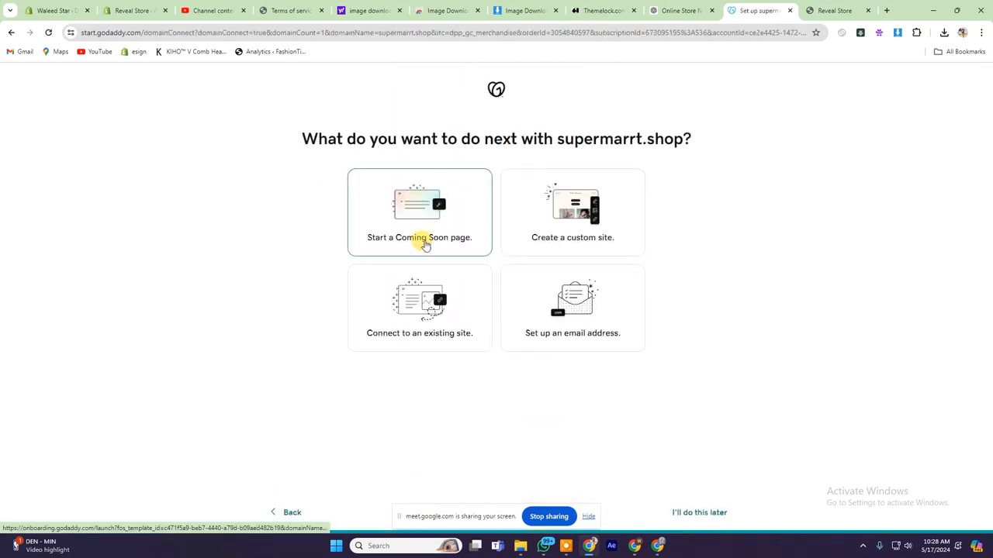
left_click(423, 321)
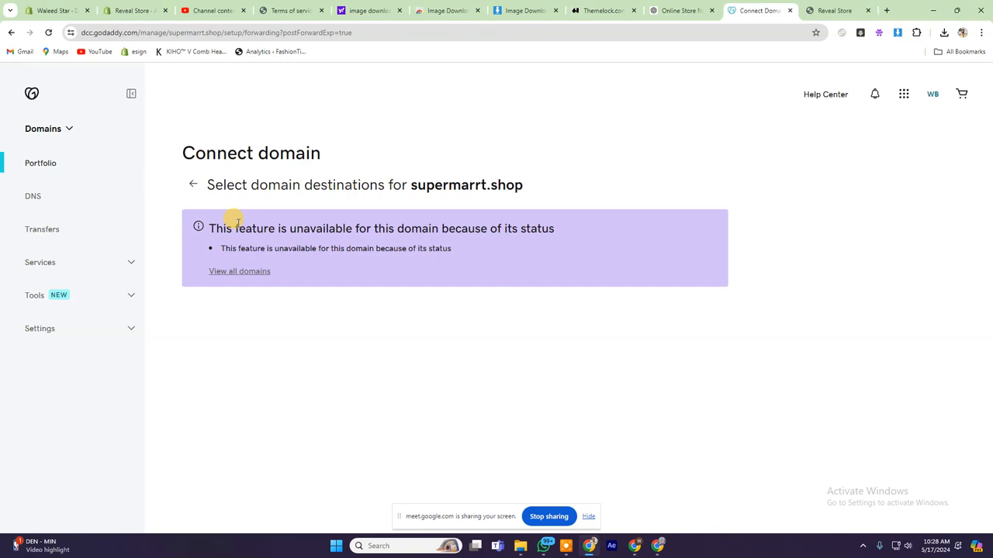
left_click(195, 186)
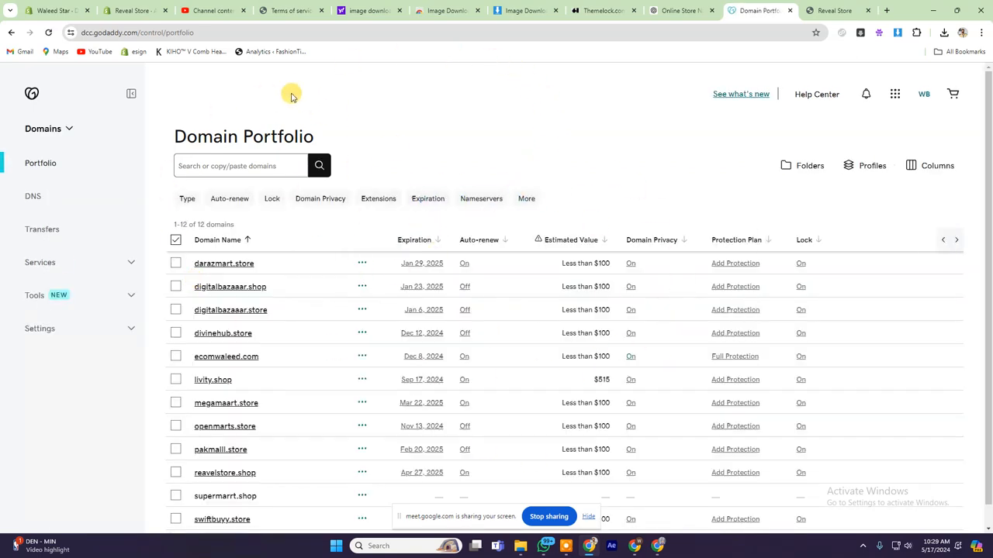
Return to the Shopify admin and close the domain settings to reach the Themes page
left_click(75, 5)
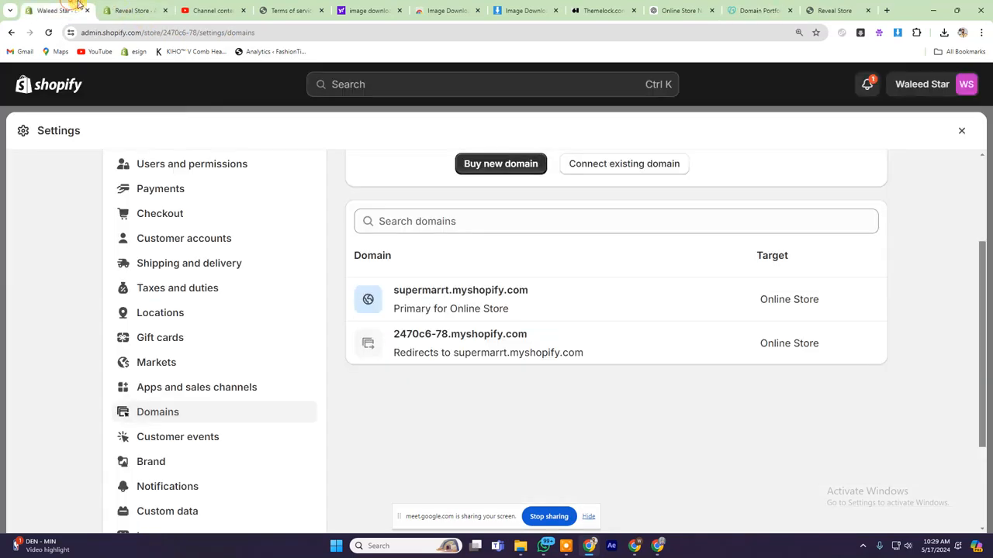
left_click(958, 128)
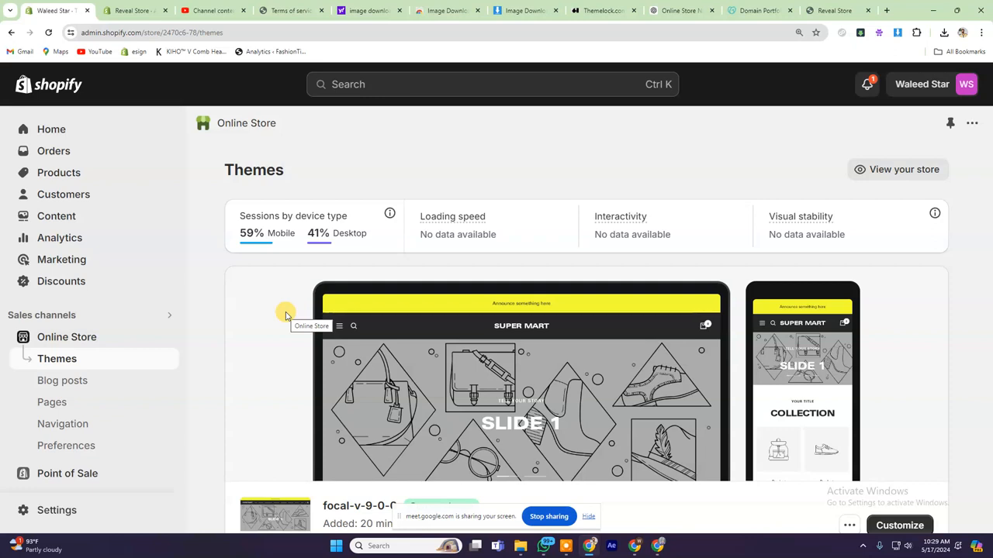
key("alt+Tab")
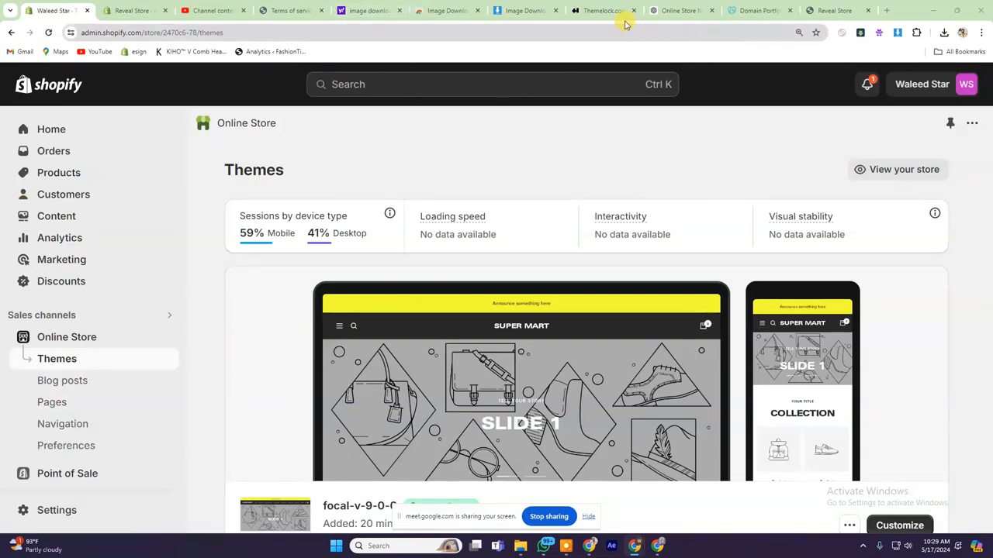
Open themelock.com in a new browser tab
left_click(599, 10)
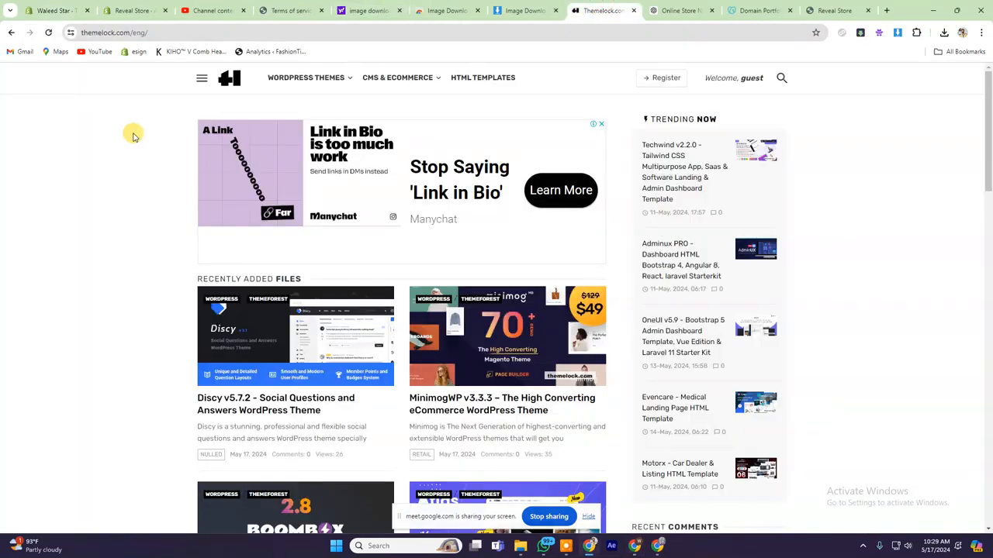
left_click(155, 32)
key("BackSpace")
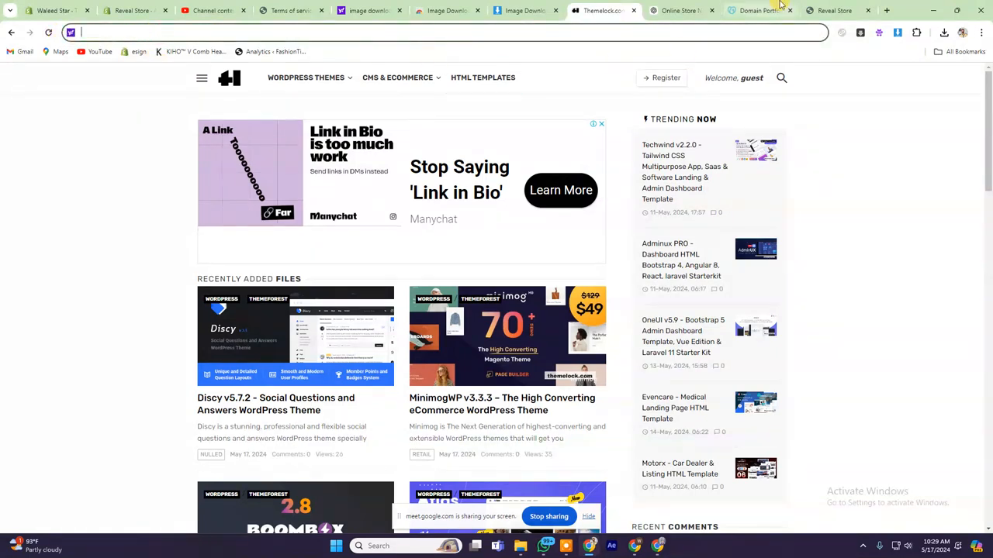
left_click(887, 10)
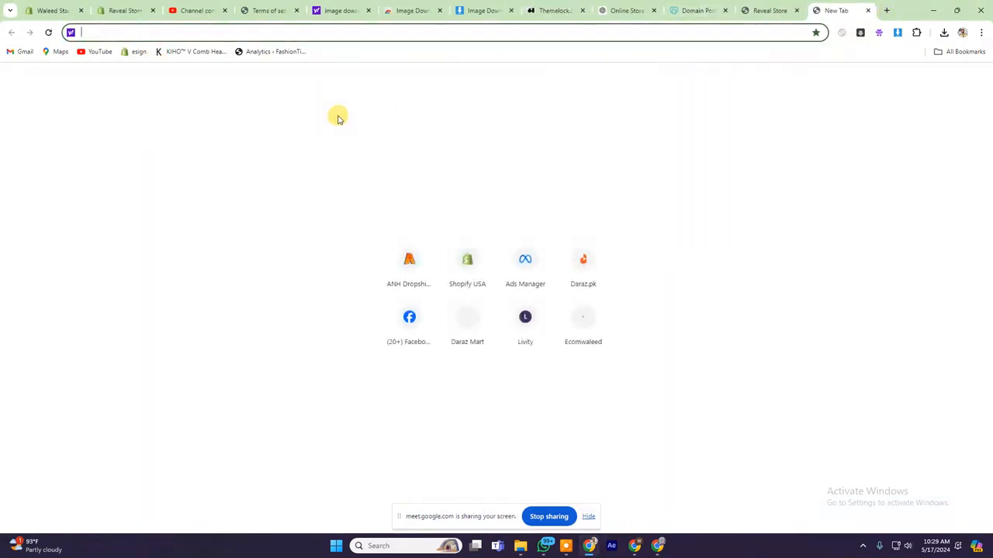
type("theme")
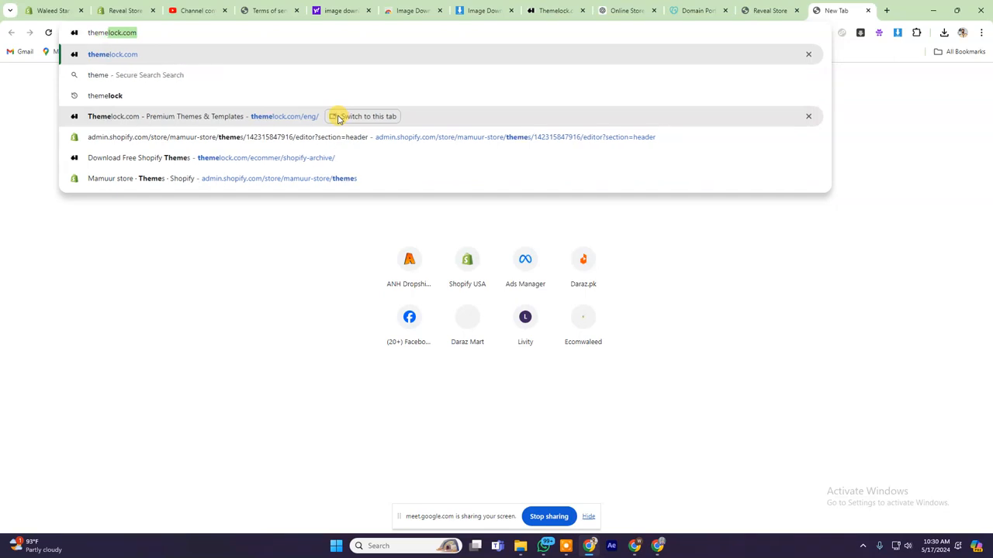
key("Right")
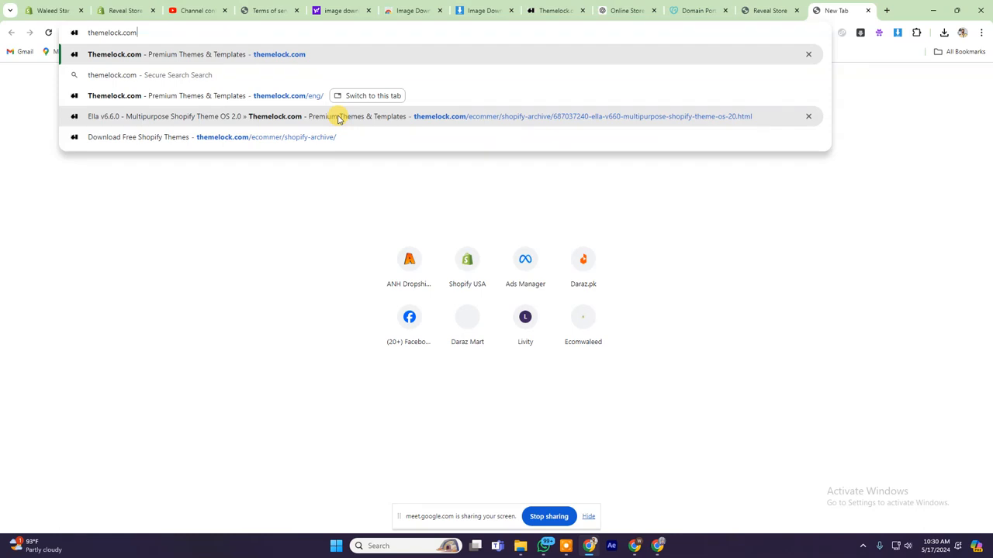
key("Return")
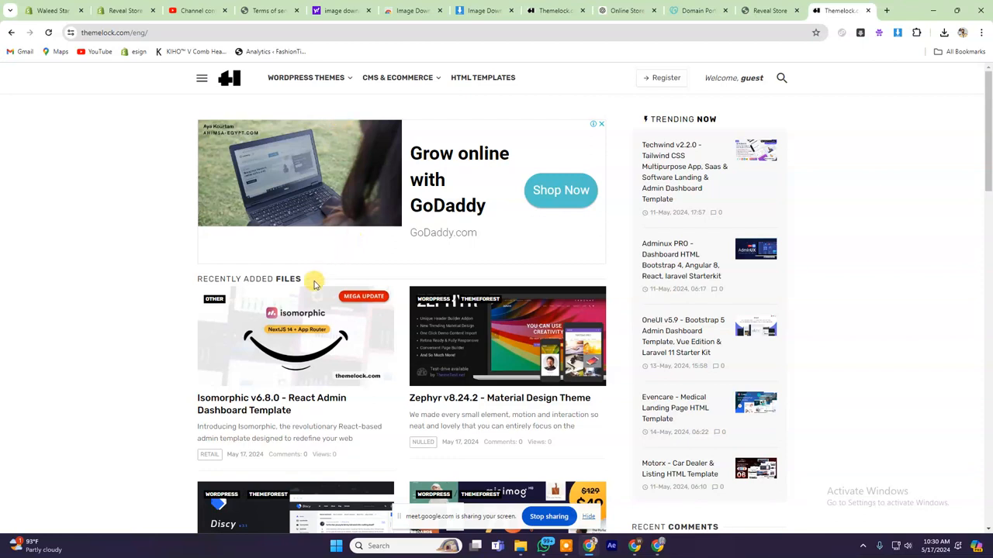
Browse the Shopify themes section and open the Minimalin v1.1.6 Minimal Multipurpose Shopify Theme page
mouse_move(390, 77)
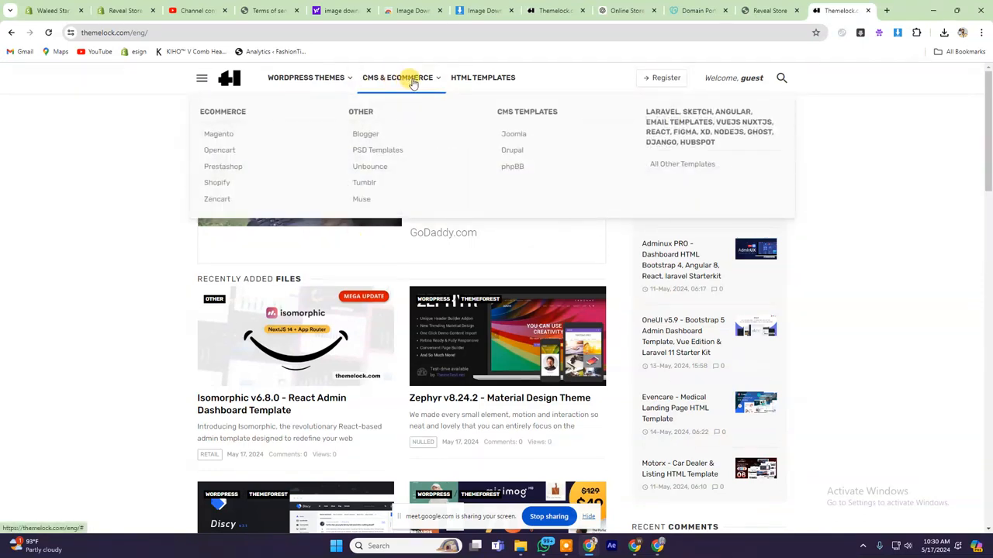
left_click(225, 184)
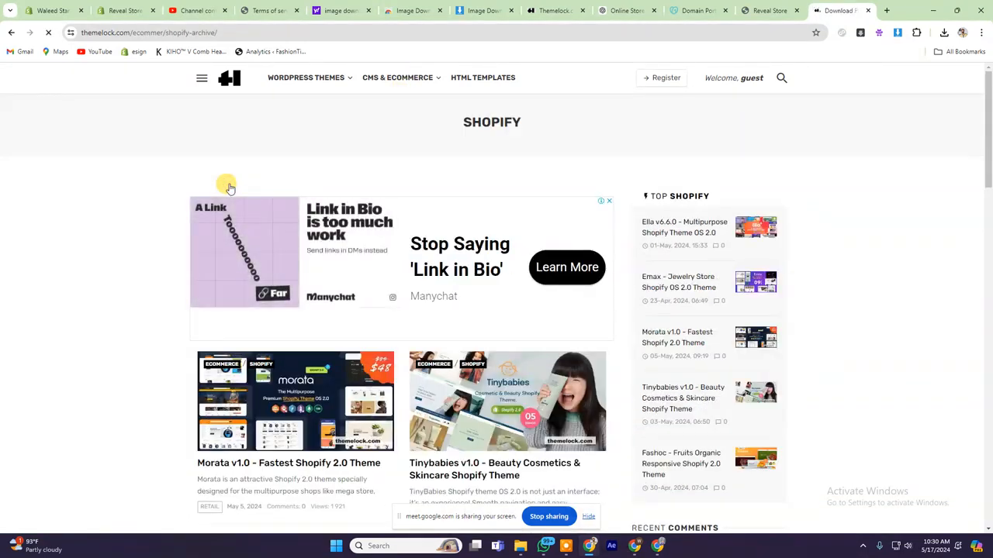
scroll(454, 284, "down", 5)
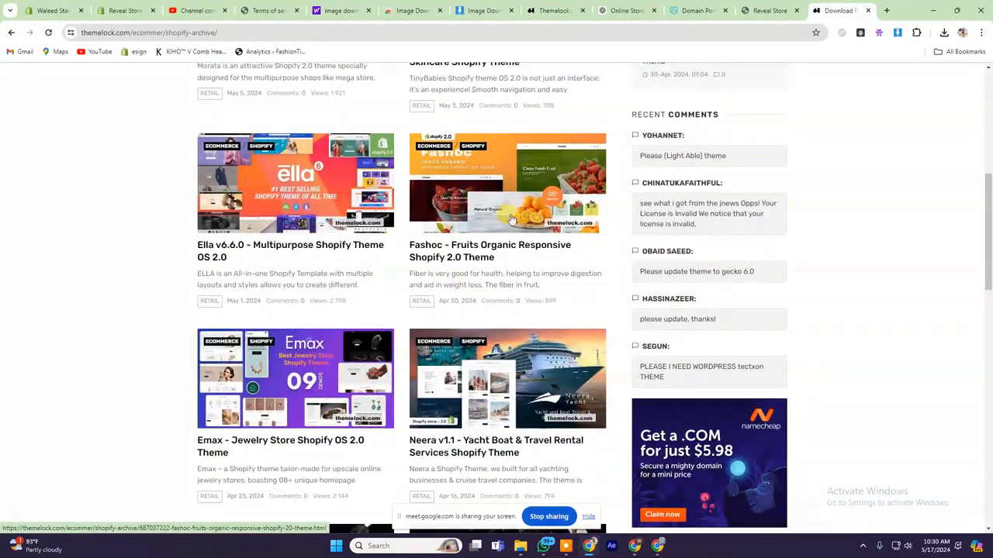
scroll(339, 308, "down", 3)
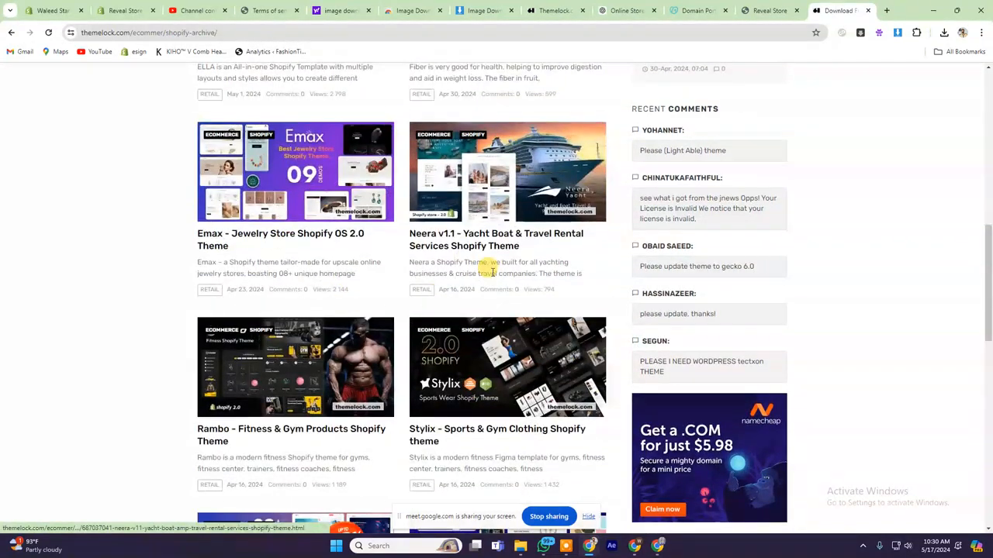
scroll(491, 272, "down", 3)
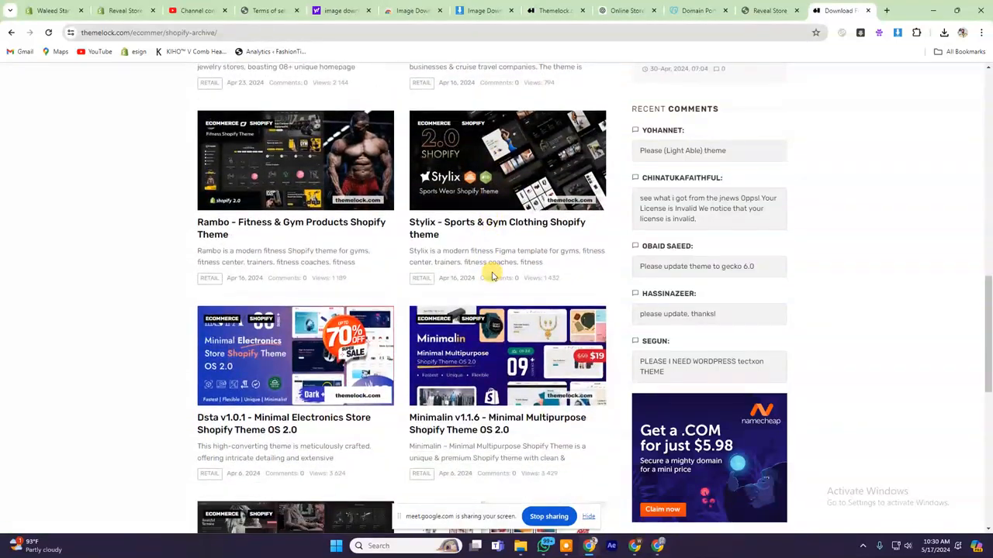
scroll(491, 272, "down", 1)
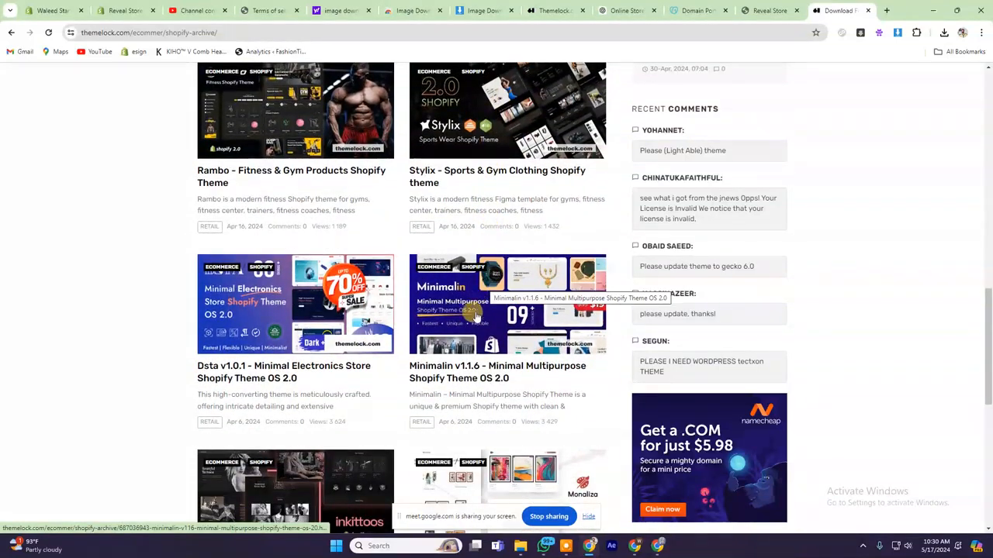
scroll(470, 321, "down", 1)
left_click(488, 277)
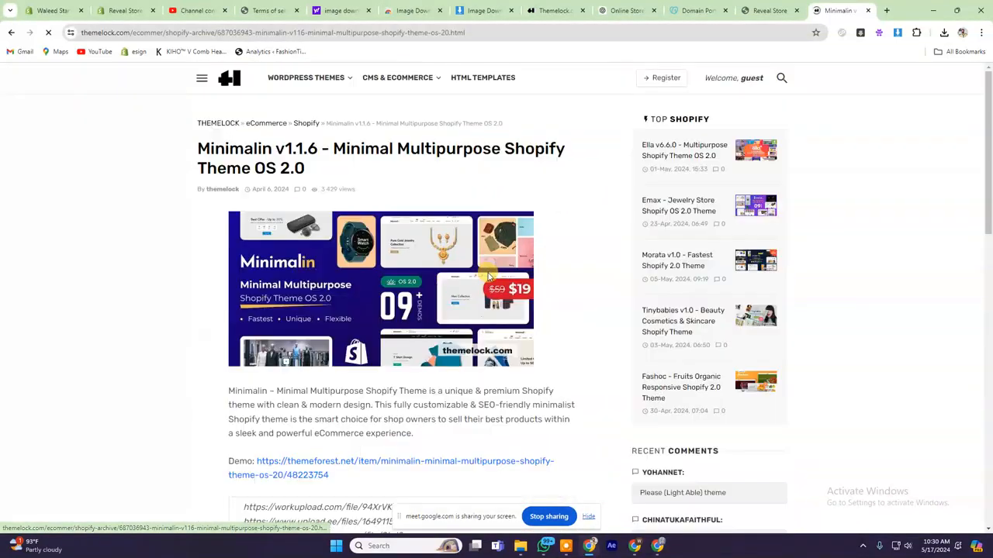
Copy the workupload download link listed for the Minimalin theme
scroll(417, 288, "down", 2)
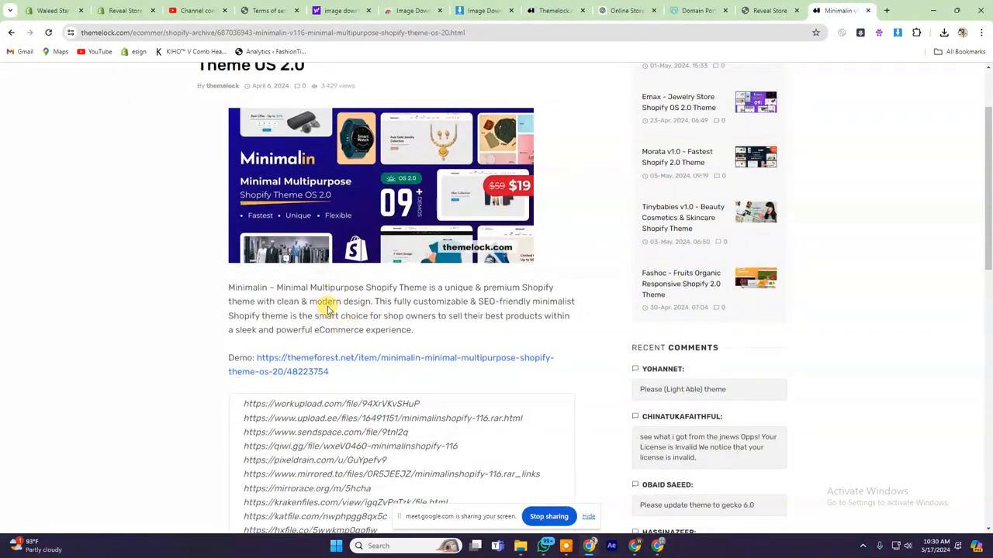
scroll(327, 309, "down", 2)
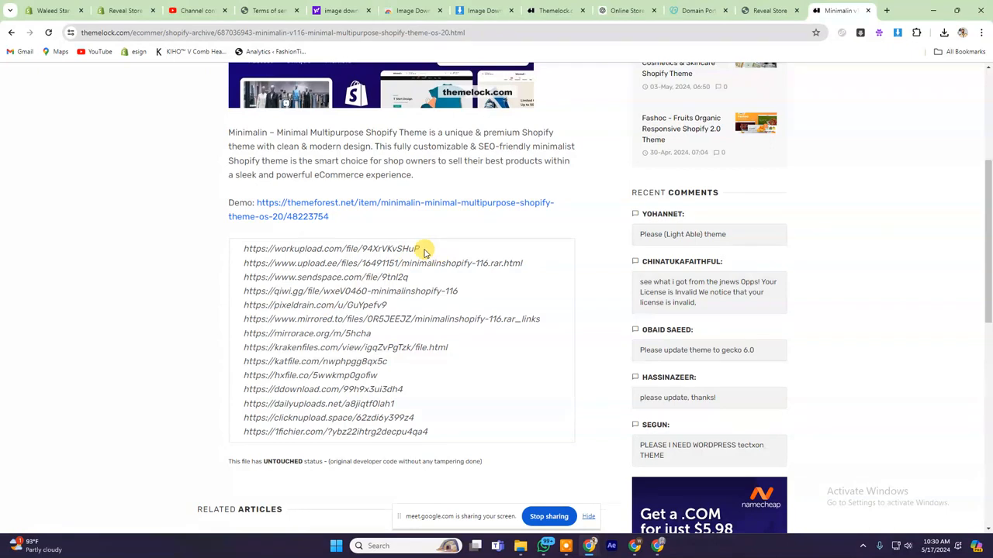
left_click_drag(423, 251, 246, 248)
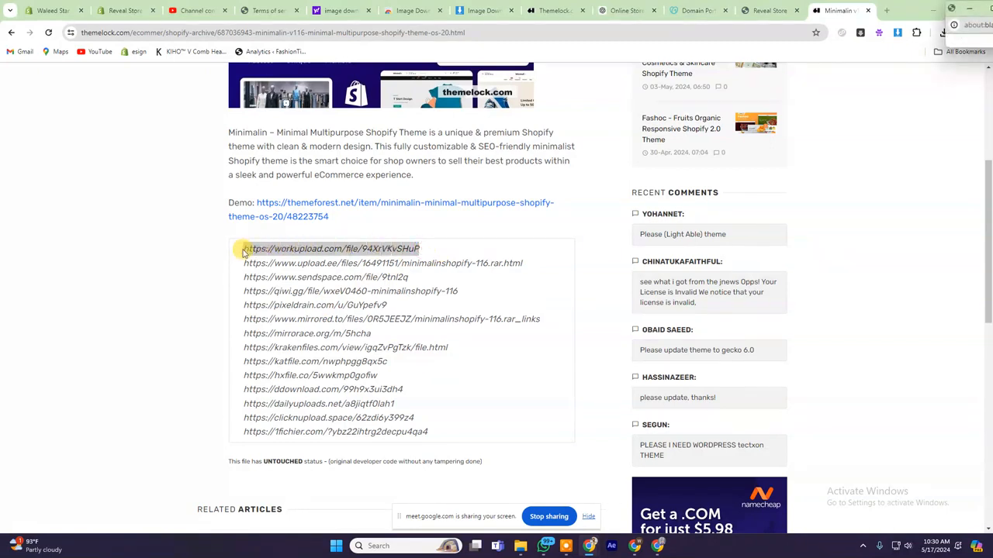
right_click(245, 250)
left_click(266, 258)
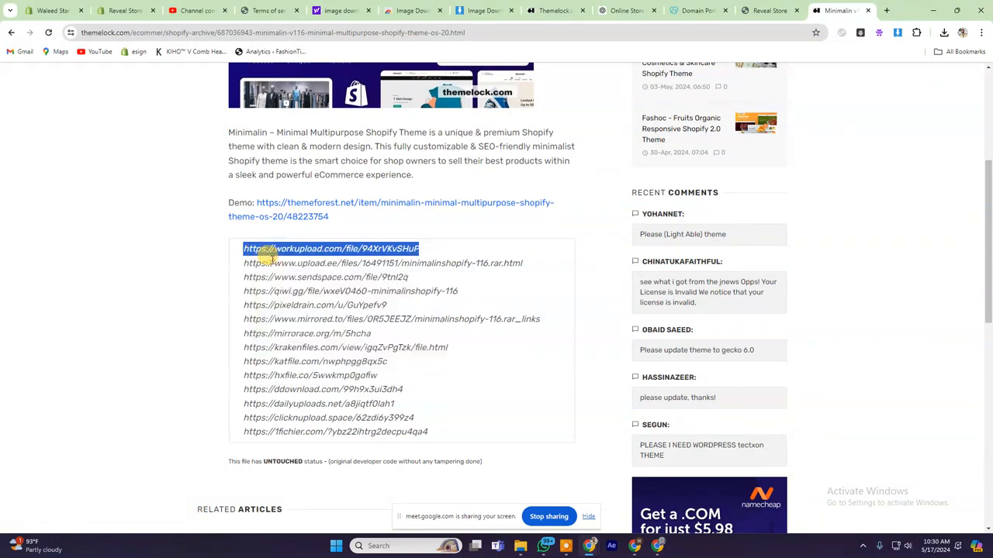
Open the copied link in a new tab and download minimalinshopify-116.rar, closing the ad along the way
left_click(886, 10)
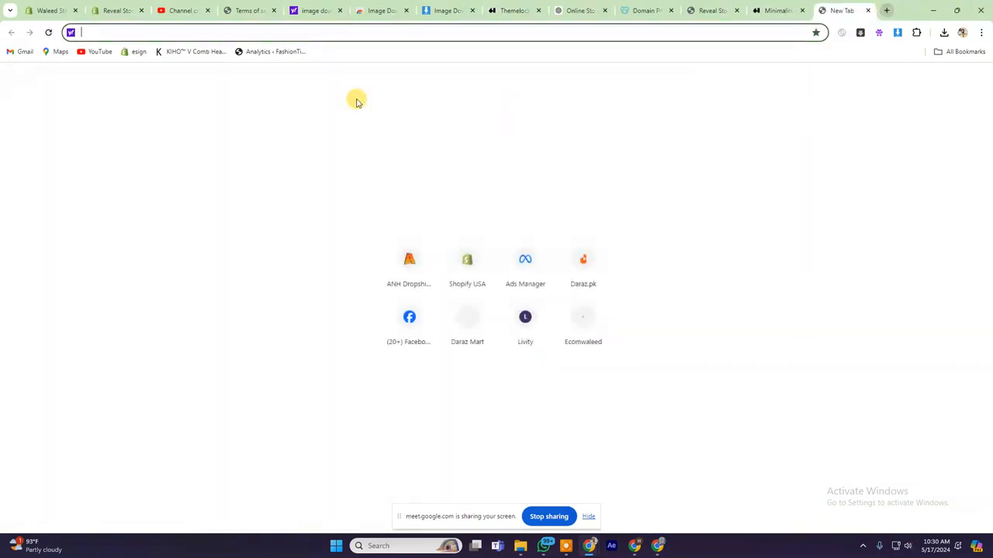
key("ctrl+v")
key("Return")
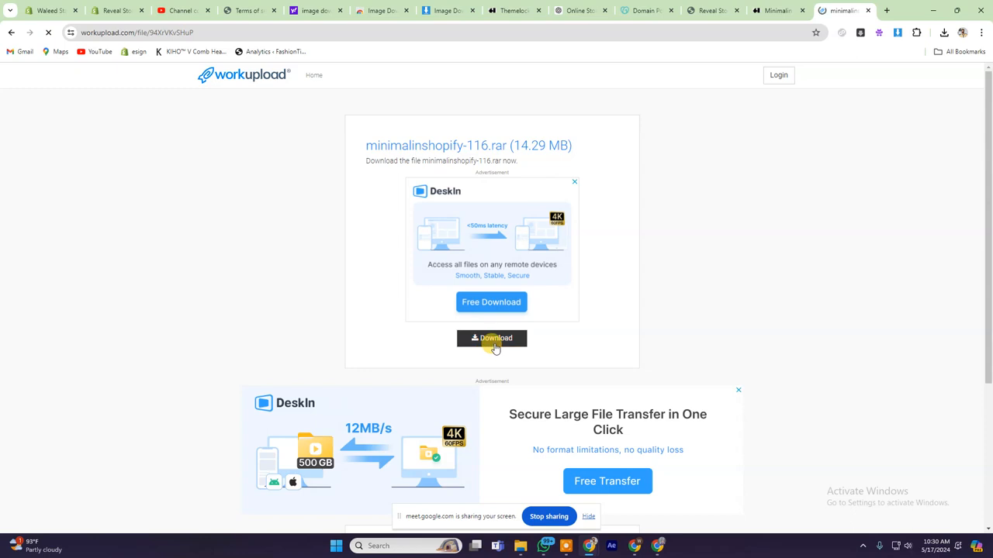
left_click(495, 342)
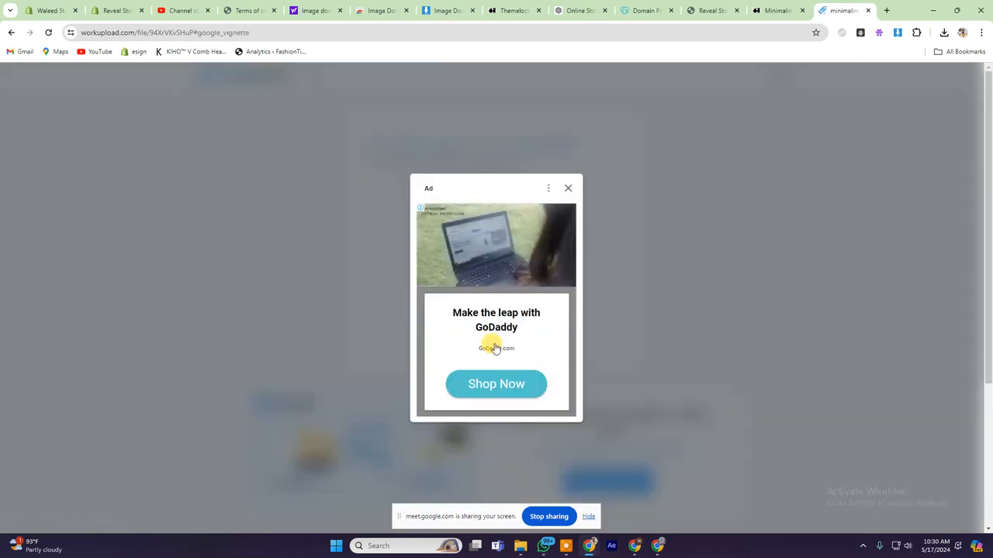
left_click(568, 189)
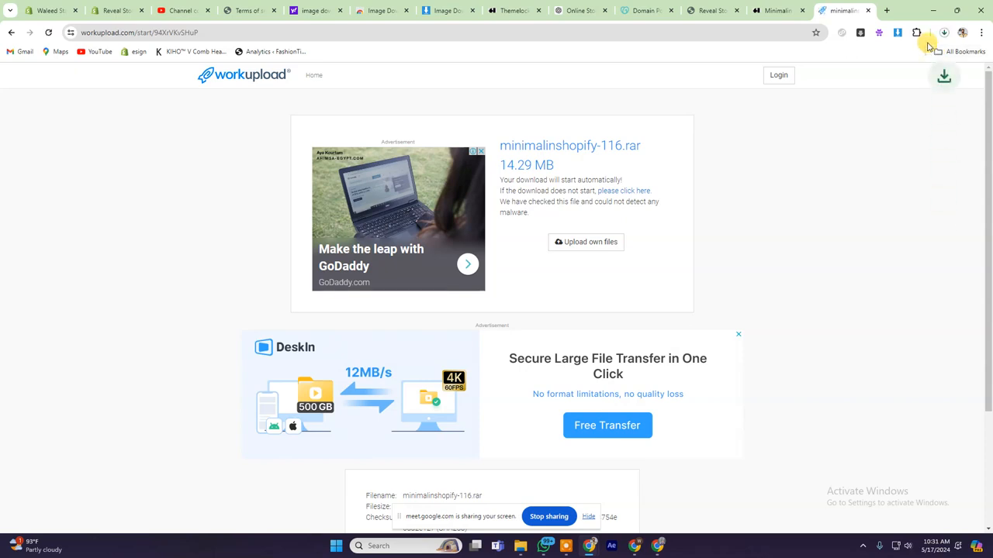
left_click(943, 34)
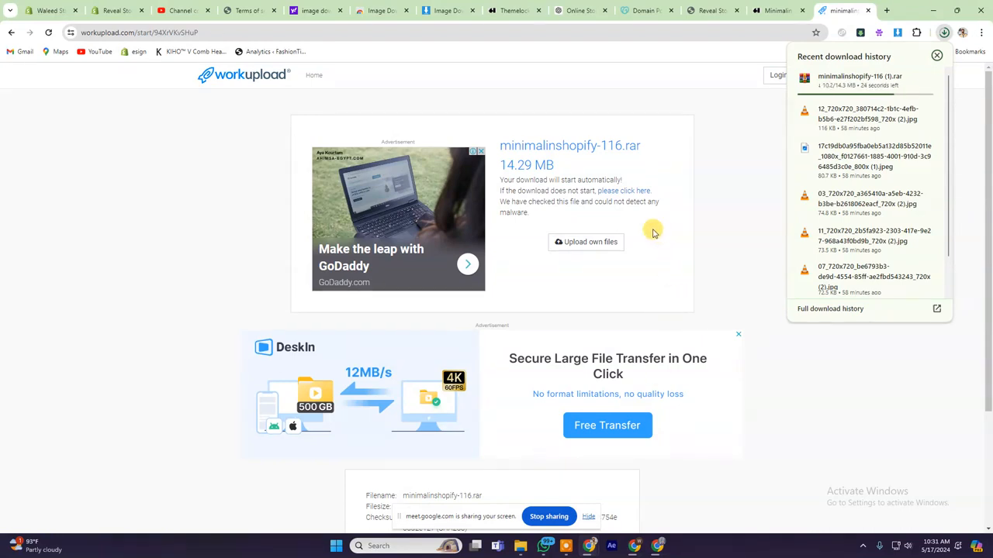
In the Shopify Themes page, start adding a theme by uploading a zip file and open the file picker
key("ctrl+1")
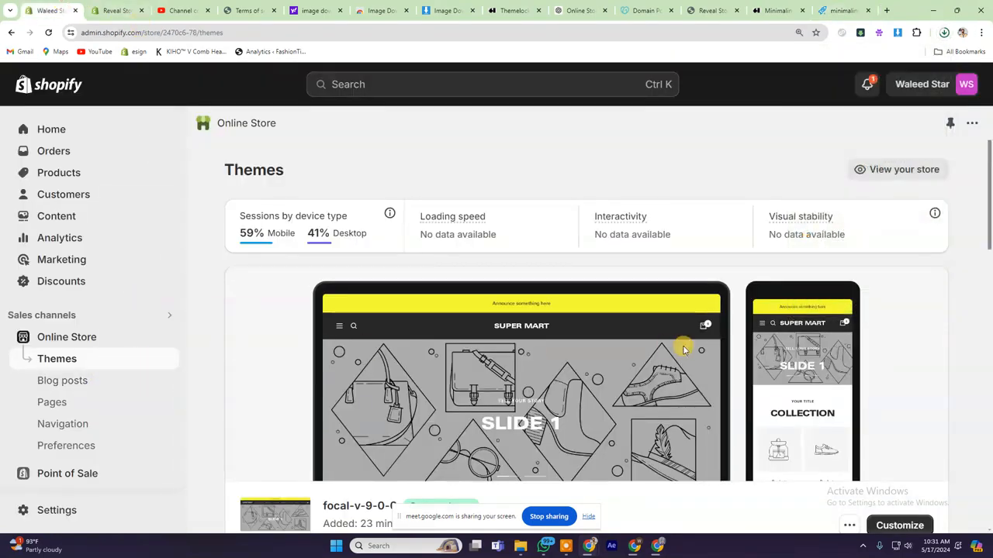
scroll(791, 344, "down", 2)
left_click(877, 451)
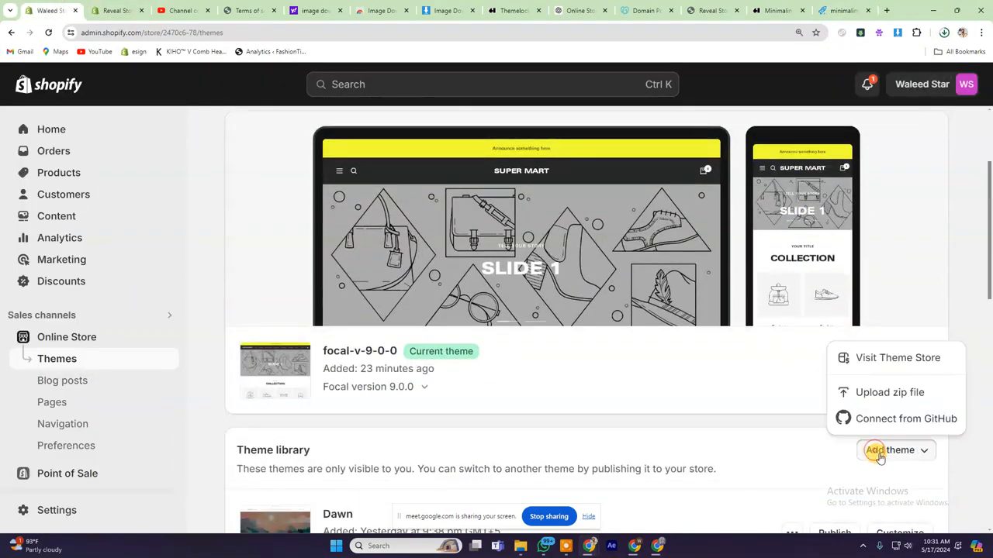
left_click(866, 391)
left_click(484, 323)
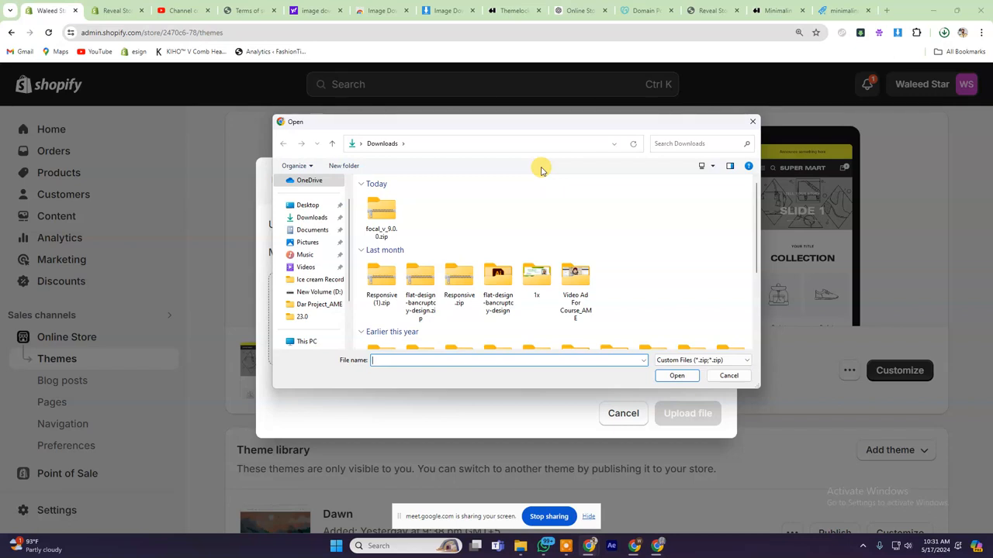
Close the file picker and extract the downloaded minimalinshopify-116 (1).rar into the Downloads folder
left_click(704, 4)
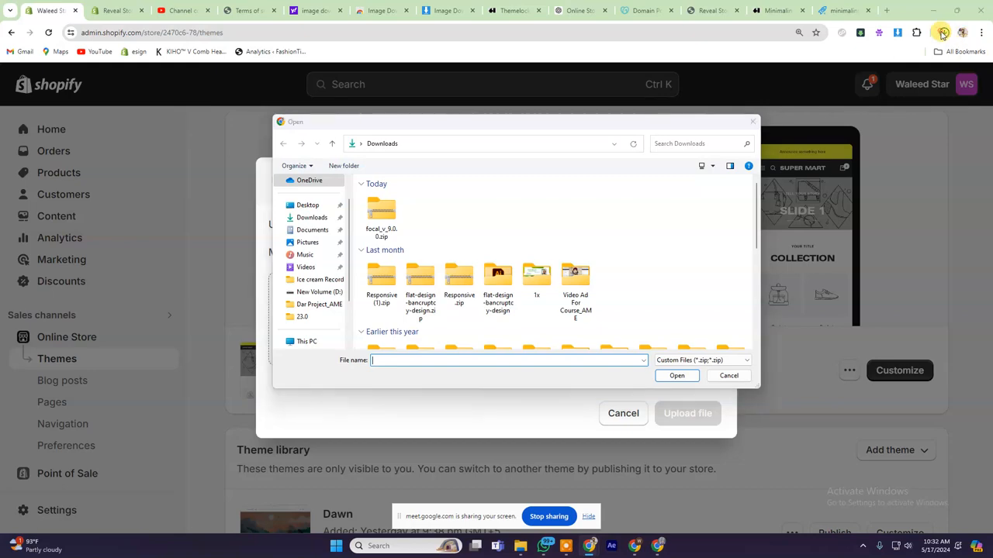
left_click(752, 122)
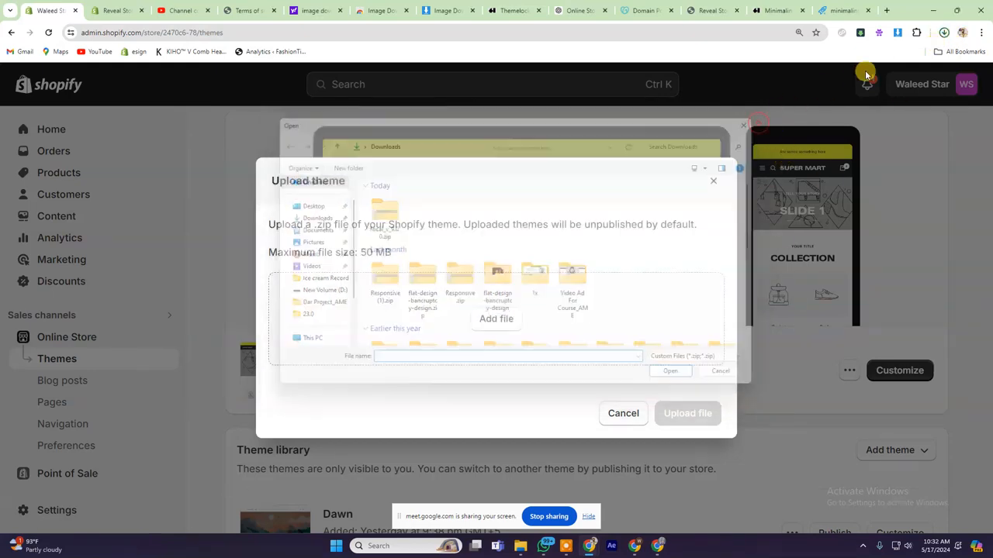
left_click(943, 32)
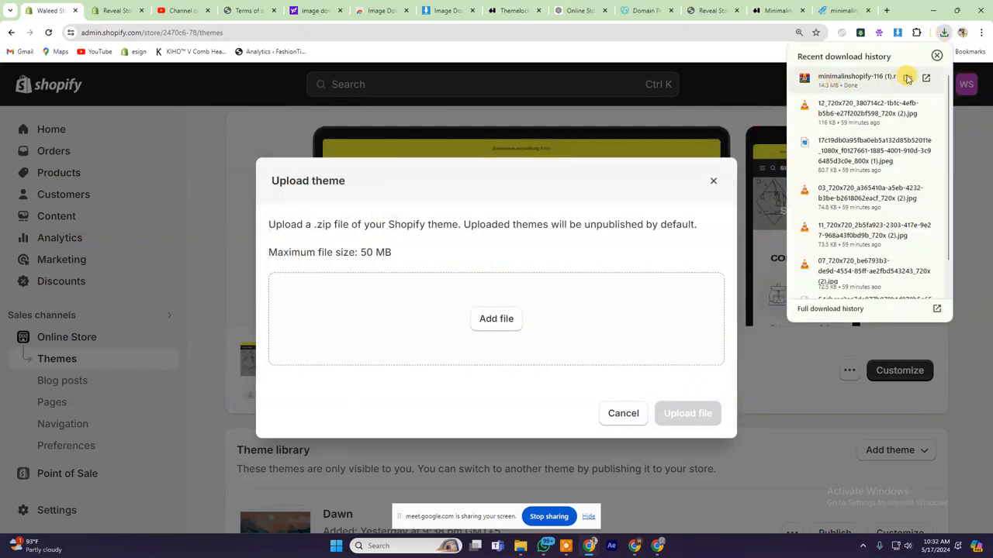
left_click(908, 80)
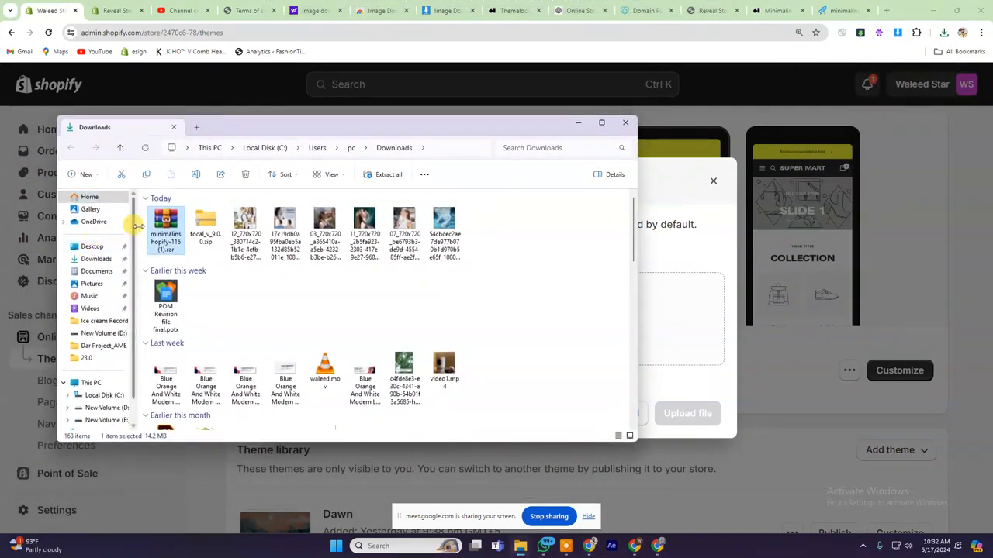
right_click(154, 225)
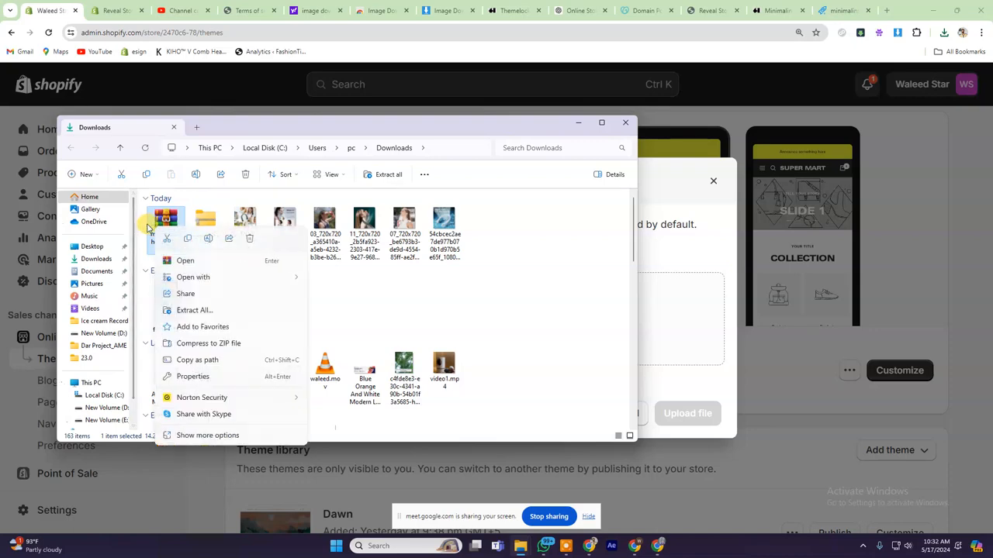
left_click(211, 312)
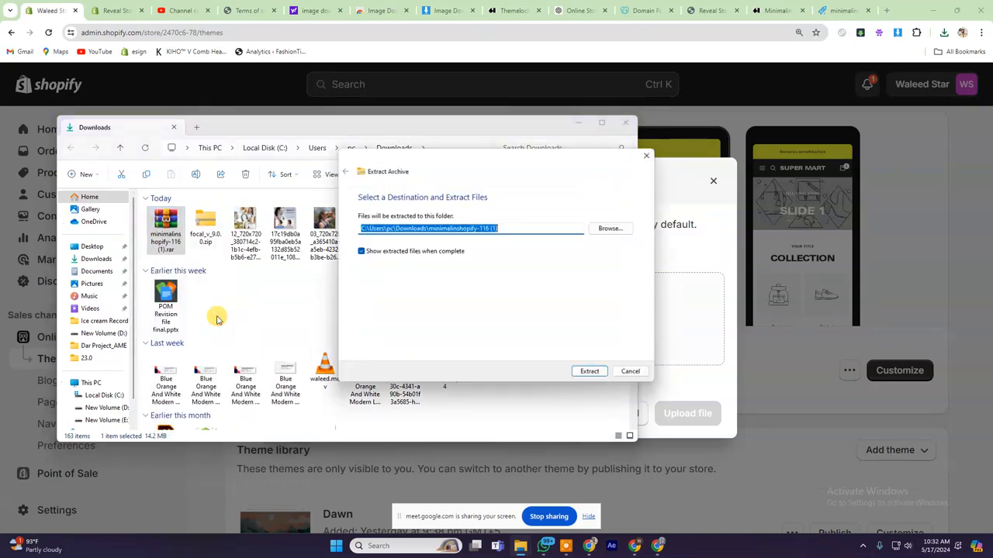
left_click(589, 371)
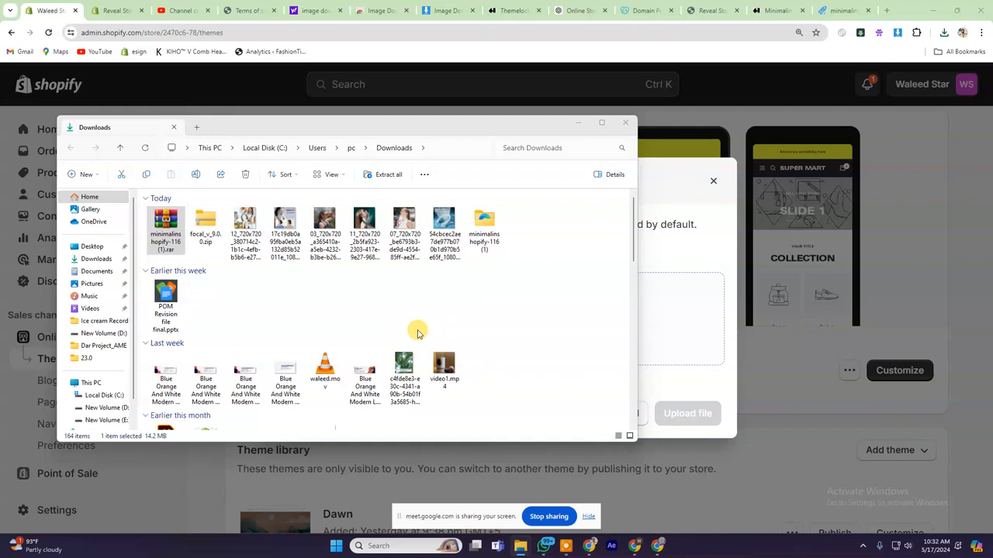
Browse the extracted minimalinshopify-116 folders in the file explorer and in the upload file picker
double_click(484, 225)
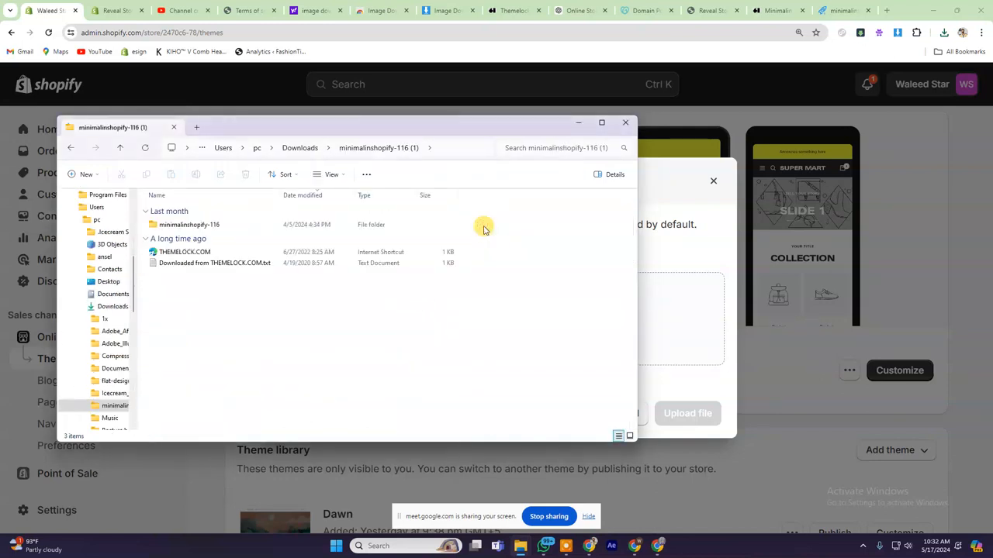
double_click(174, 224)
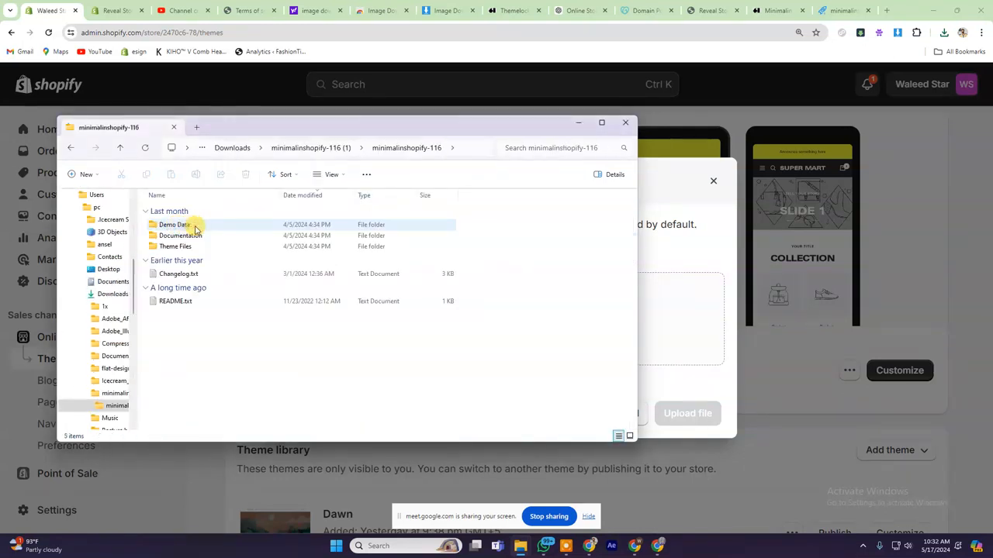
left_click(120, 148)
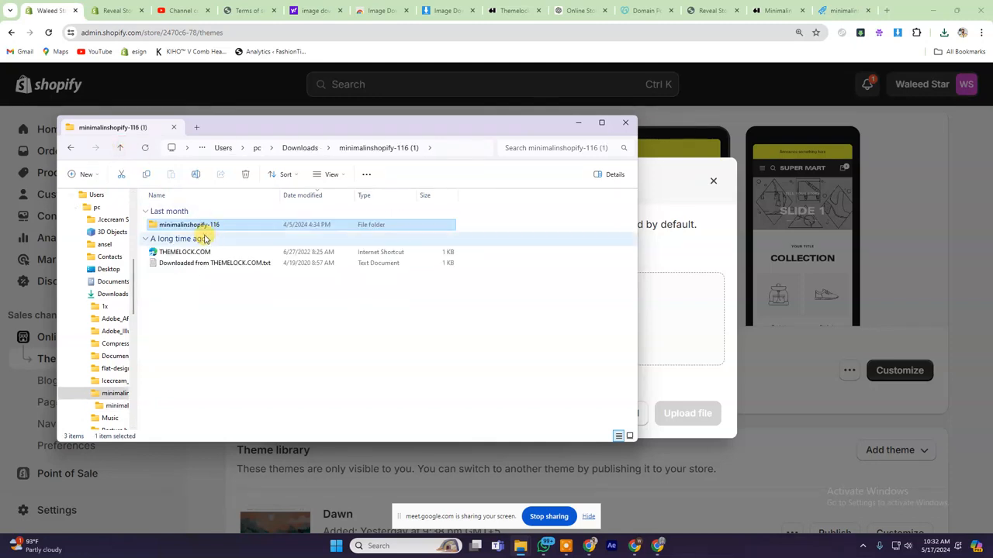
left_click(577, 122)
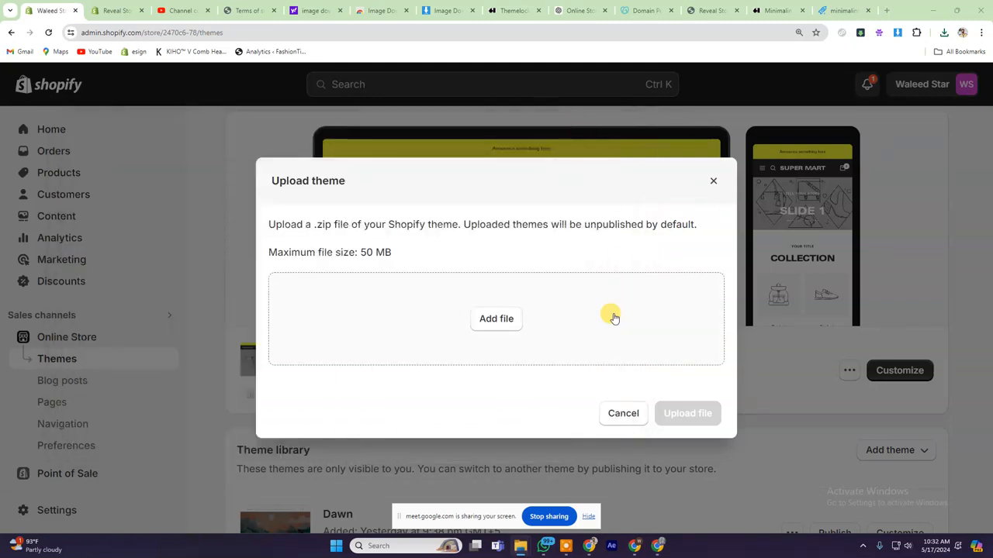
left_click(498, 319)
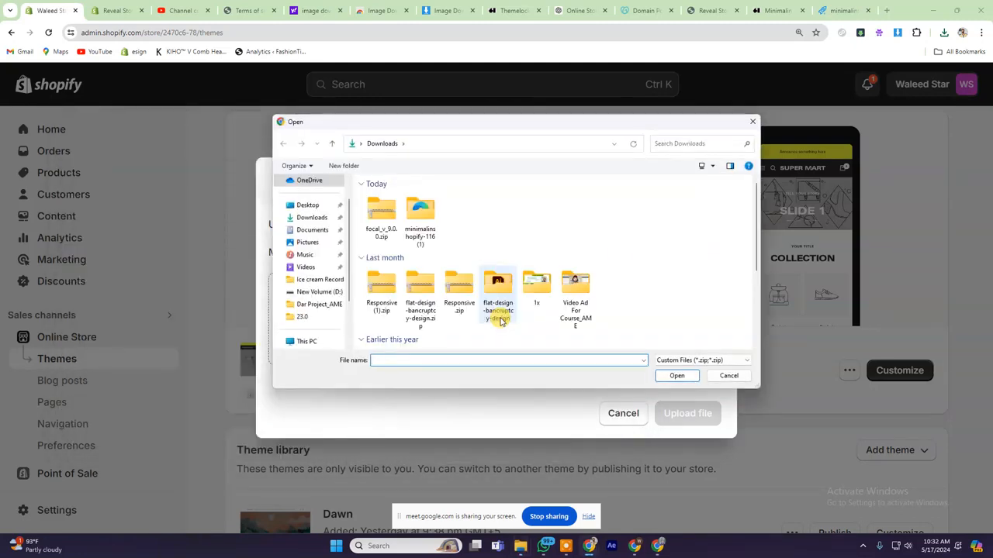
left_click(419, 217)
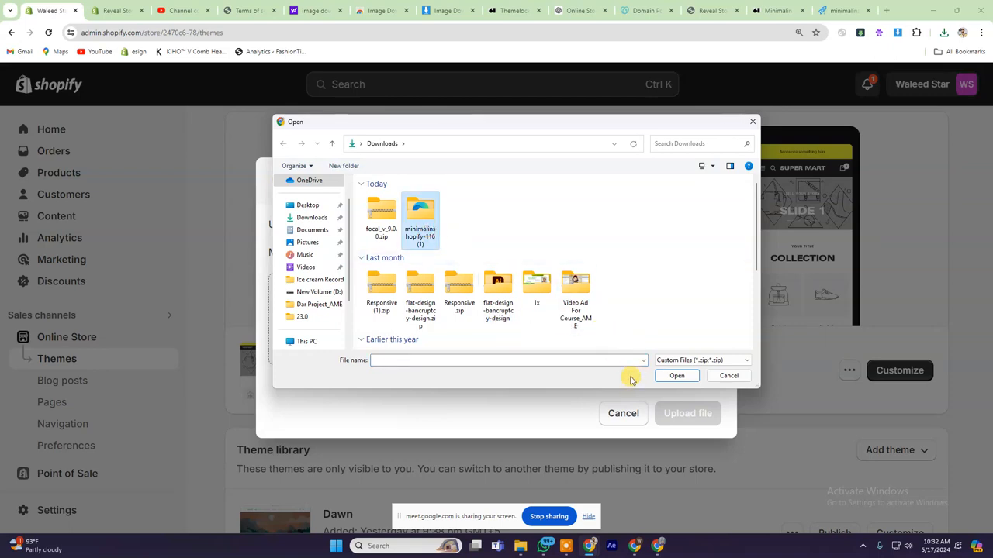
left_click(667, 378)
left_click(417, 210)
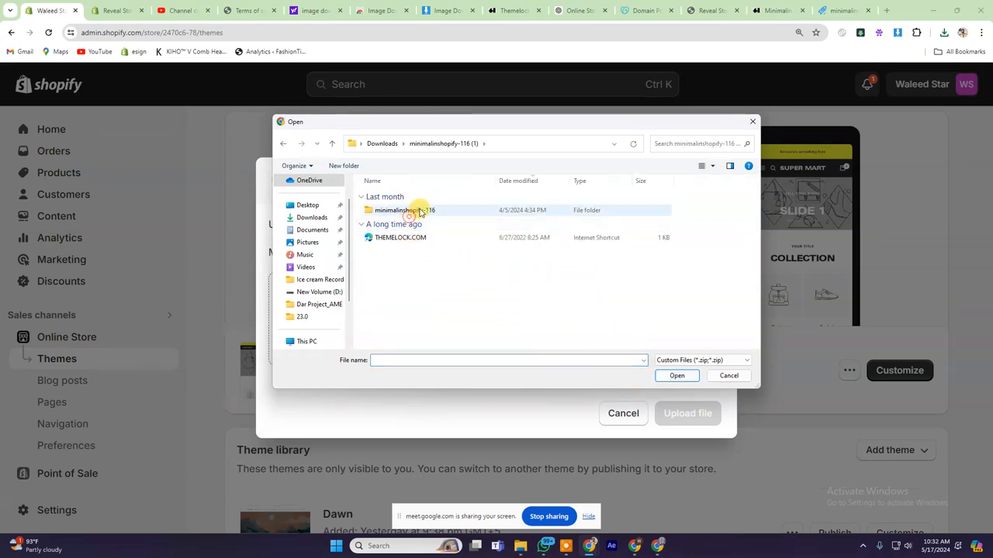
left_click(685, 378)
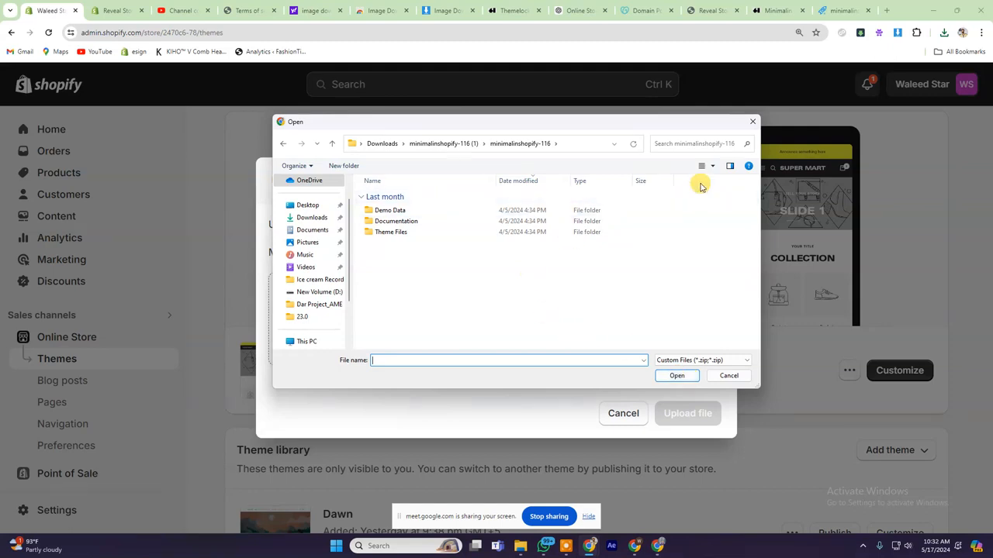
left_click(751, 123)
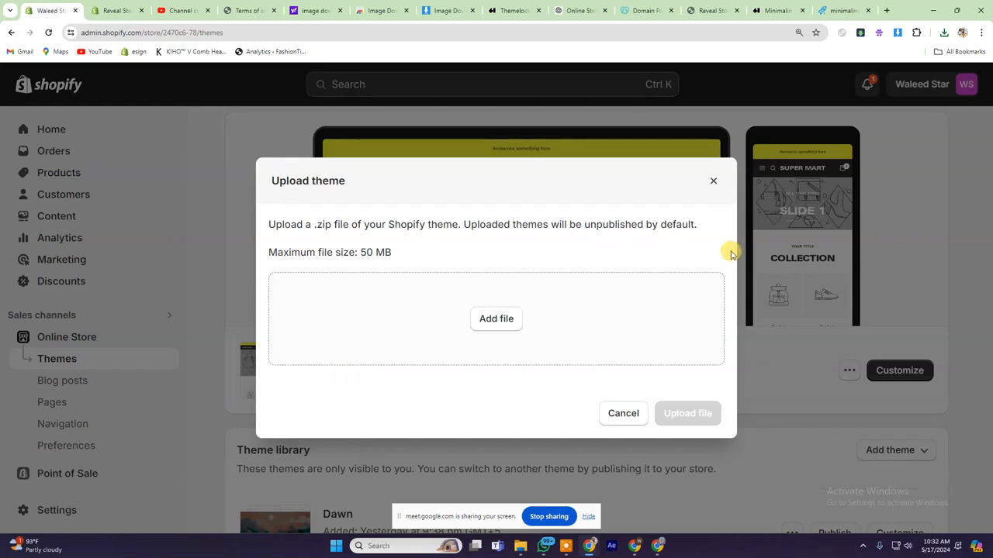
left_click(509, 318)
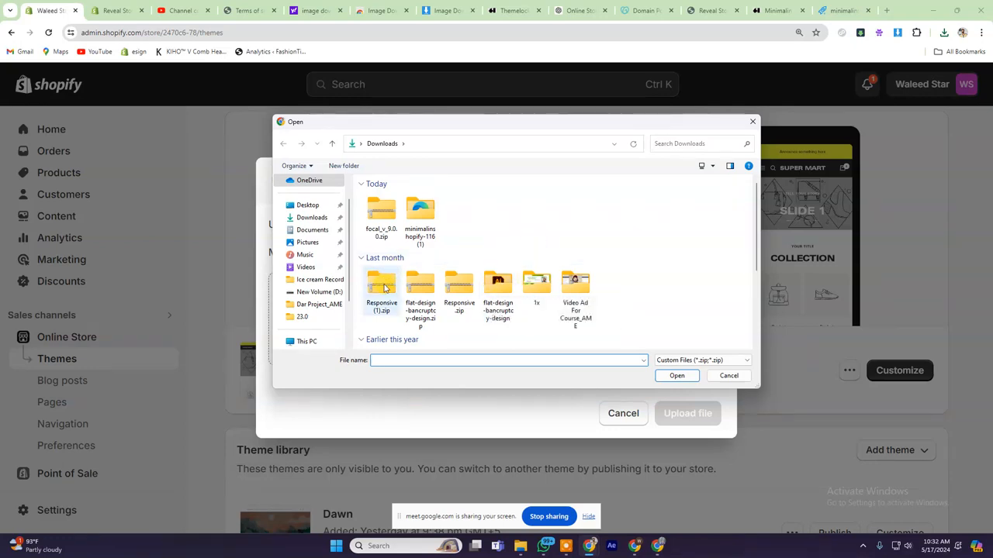
left_click_drag(382, 283, 533, 436)
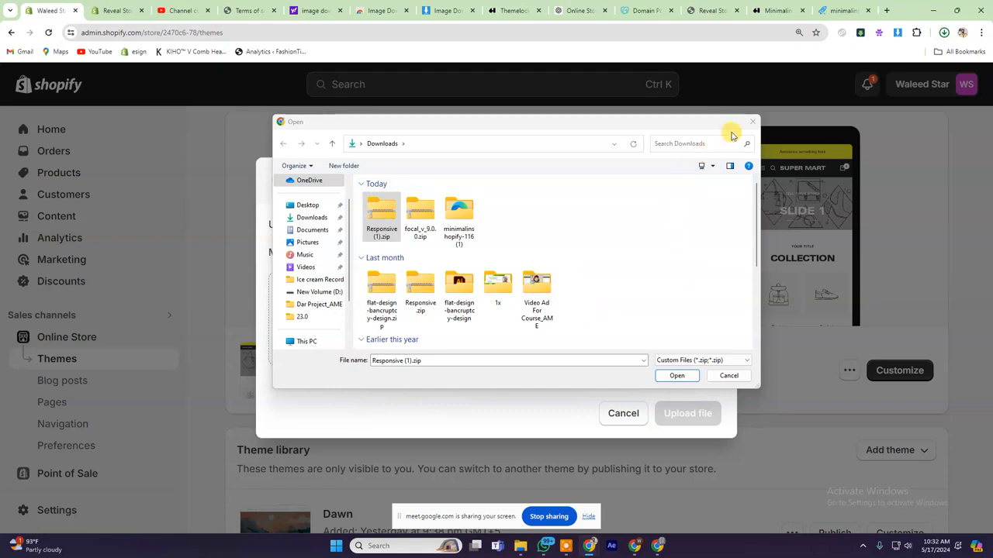
left_click(751, 126)
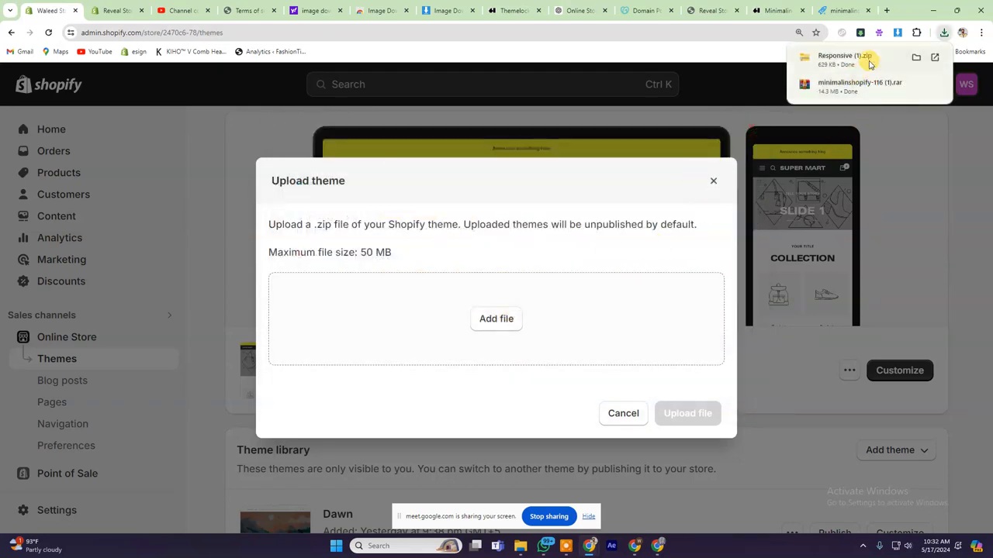
left_click(913, 60)
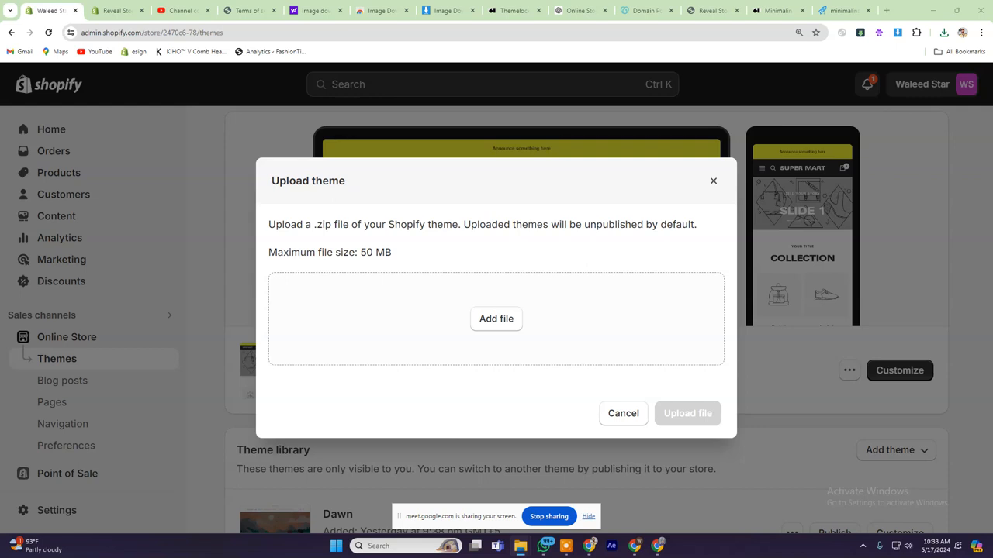
left_click_drag(379, 252, 362, 252)
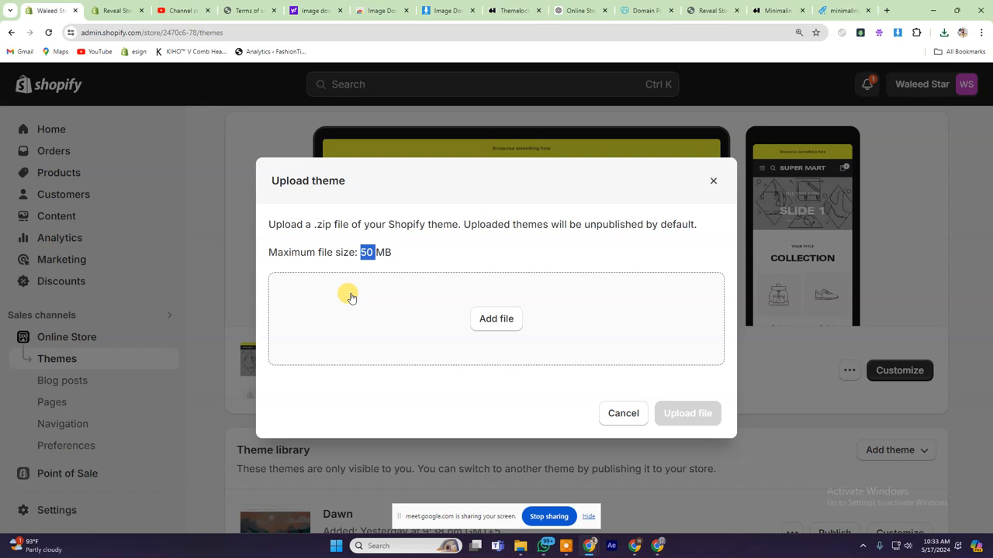
left_click(710, 180)
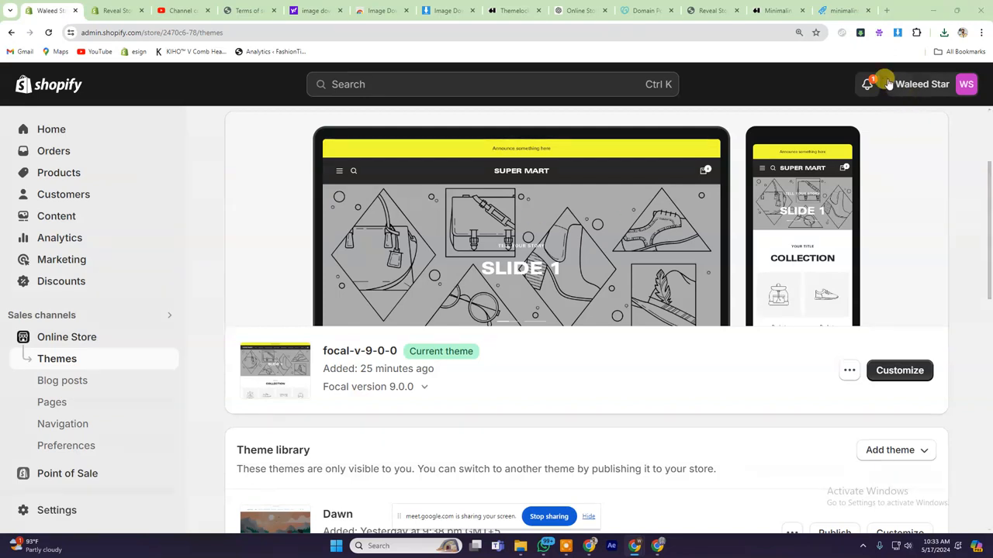
left_click(764, 9)
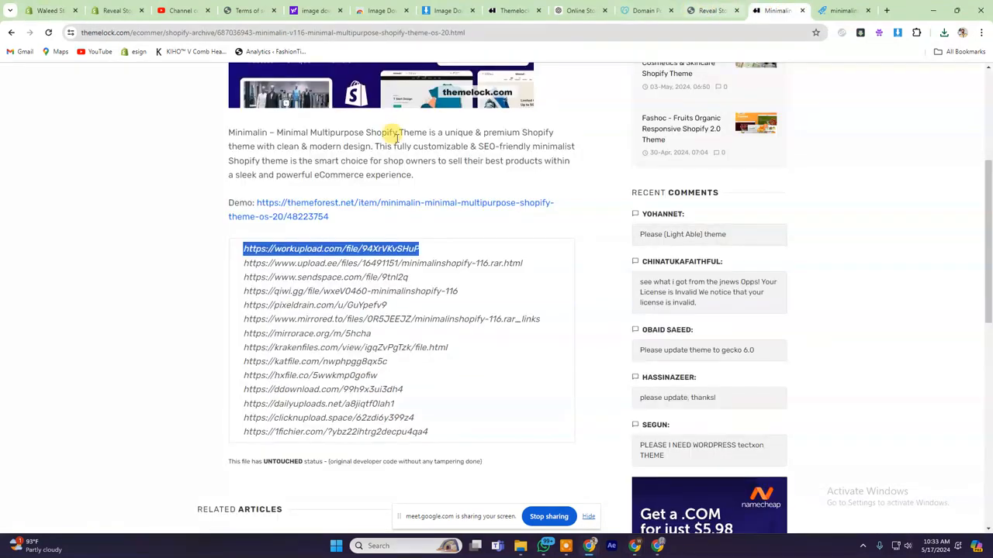
scroll(328, 162, "up", 4)
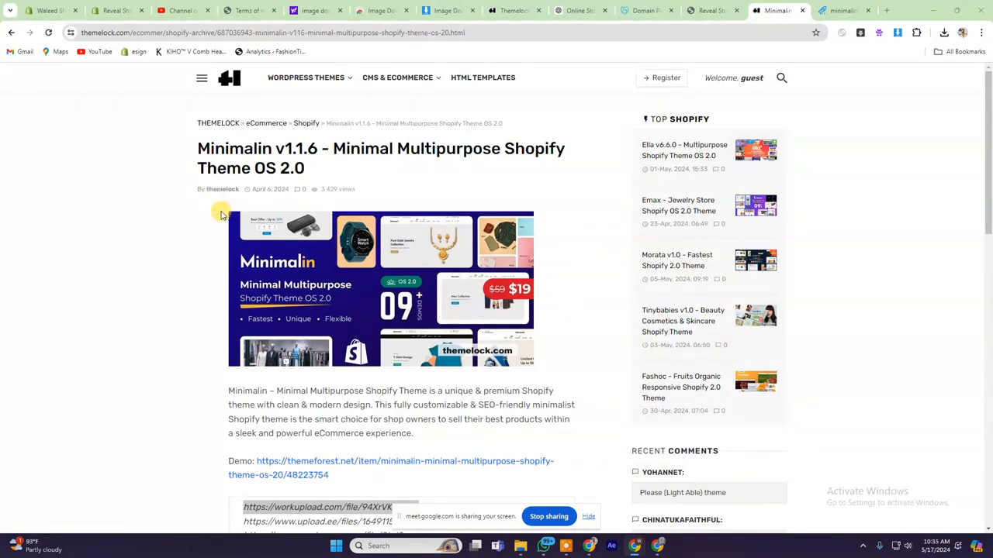
left_click(47, 10)
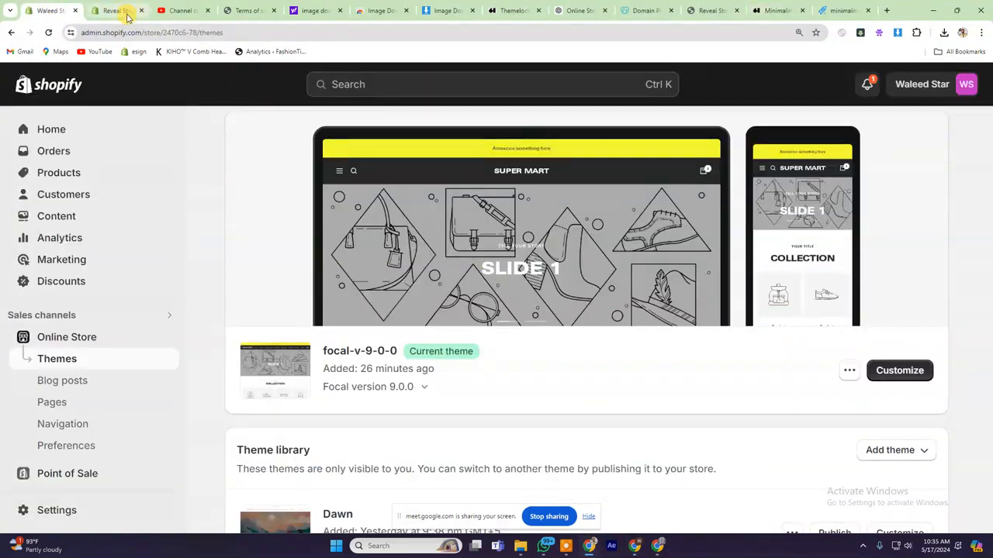
Open the store's domain settings and inspect the supermarrt.myshopify.com and 2470c6-78.myshopify.com domains
scroll(147, 379, "down", 1)
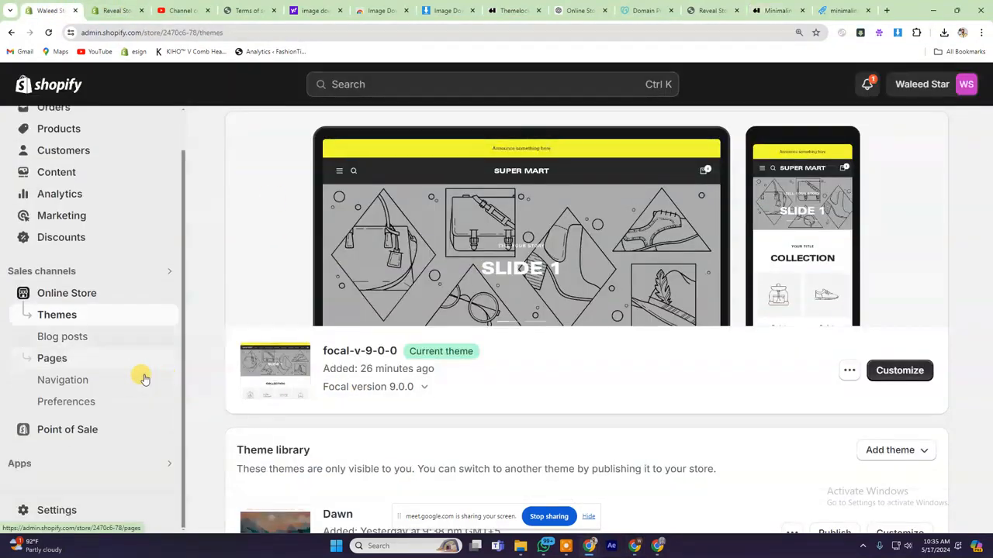
left_click(93, 510)
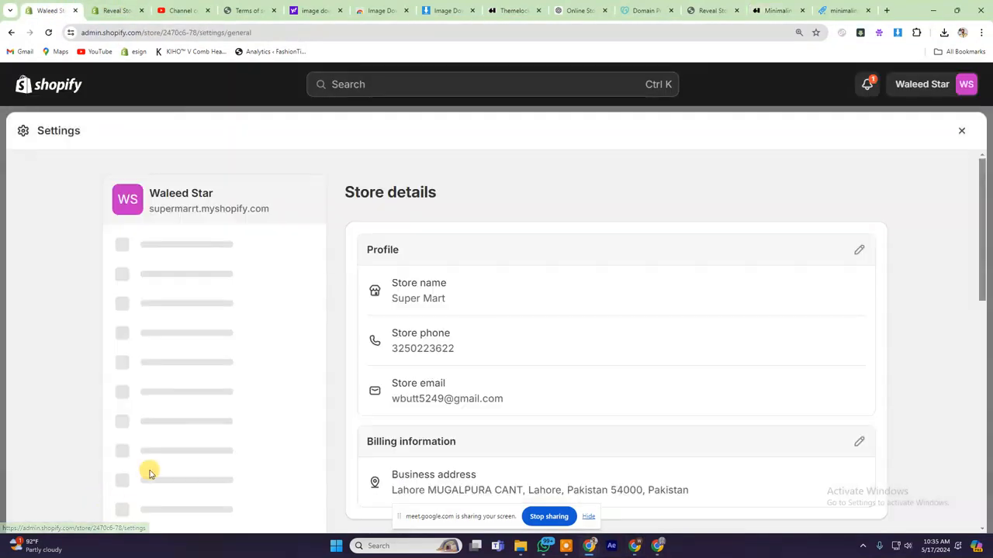
scroll(418, 345, "down", 4)
scroll(388, 348, "down", 2)
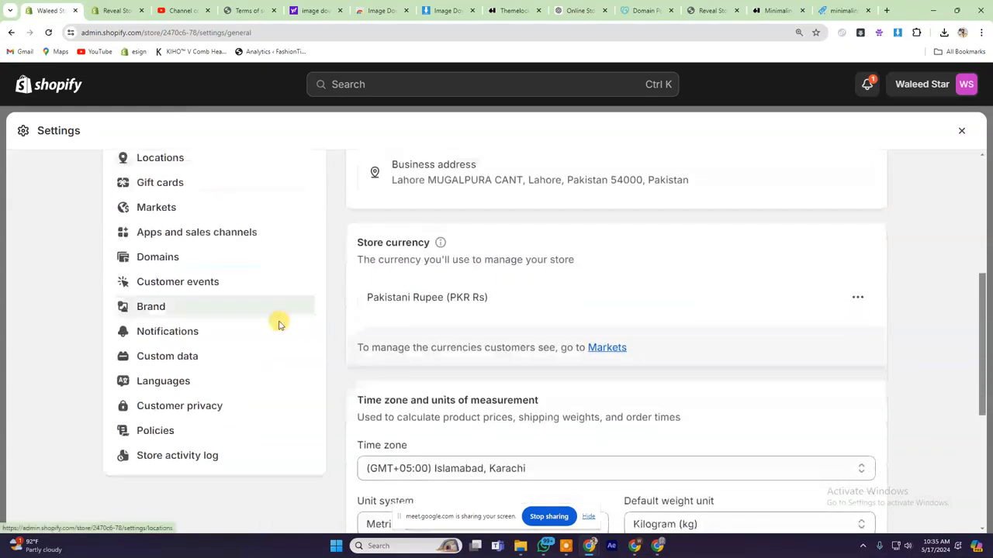
left_click(221, 266)
scroll(465, 383, "down", 2)
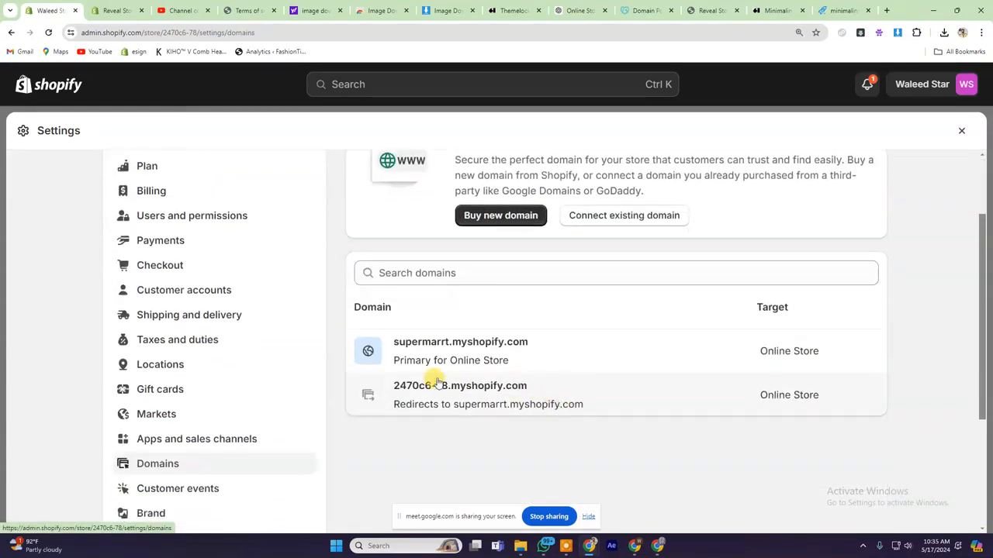
left_click(463, 346)
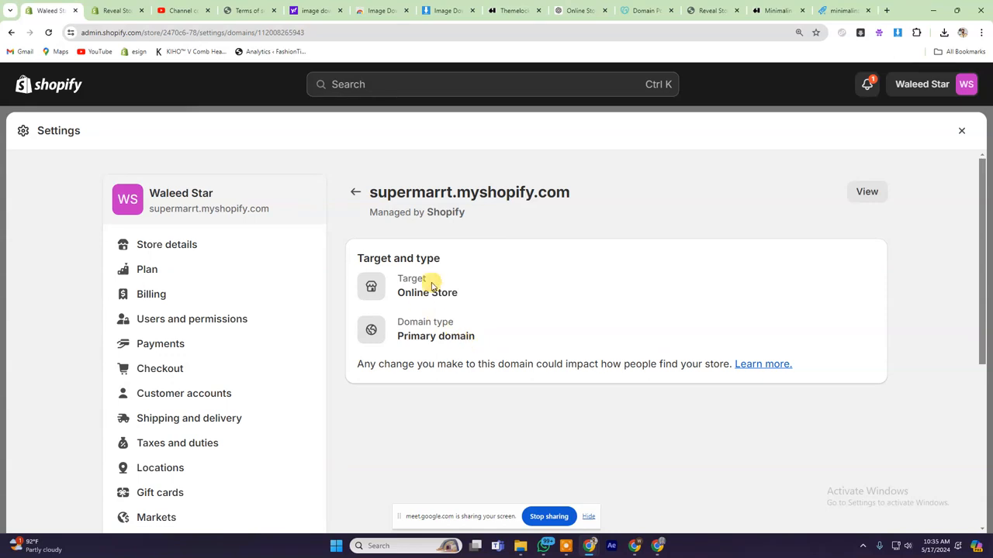
left_click(354, 193)
scroll(519, 372, "down", 2)
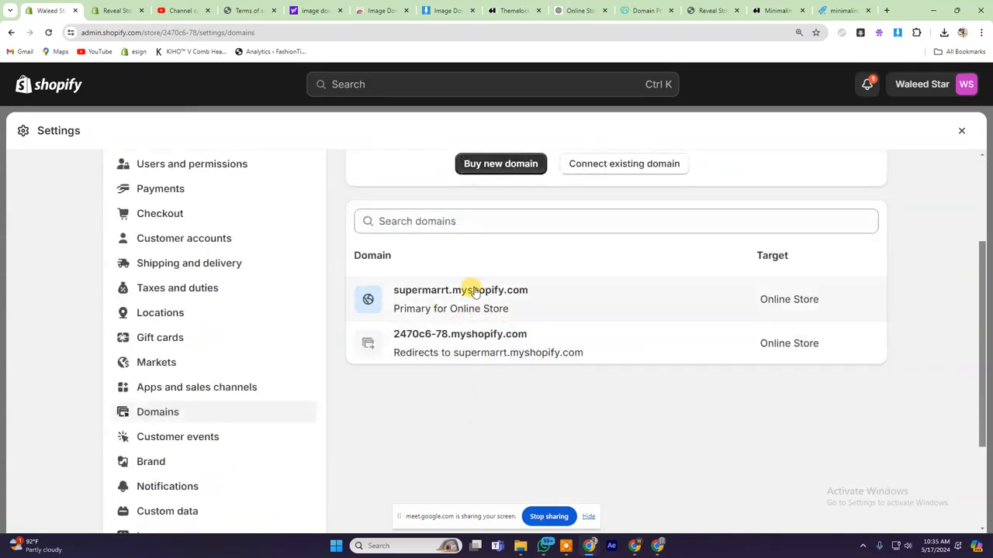
left_click(463, 335)
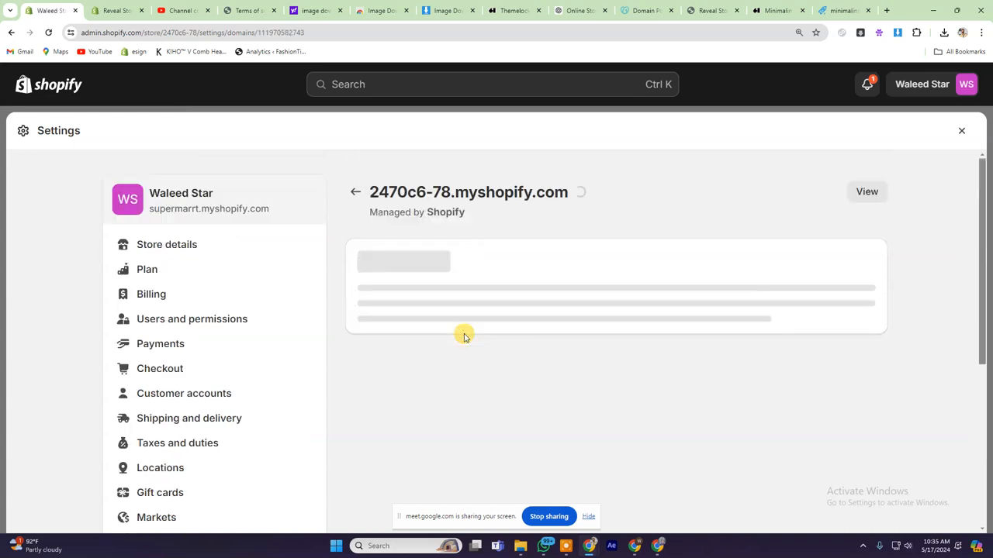
left_click(829, 330)
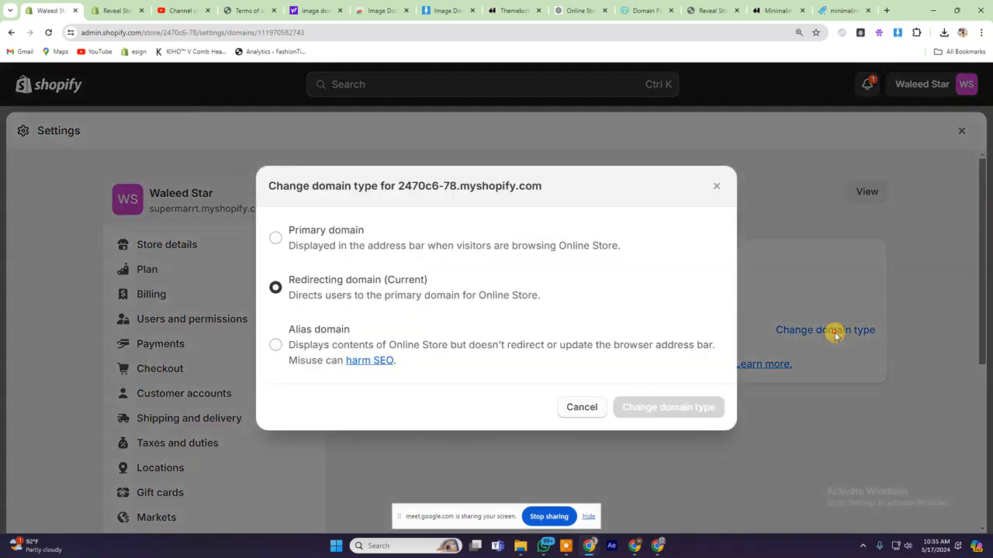
left_click(275, 237)
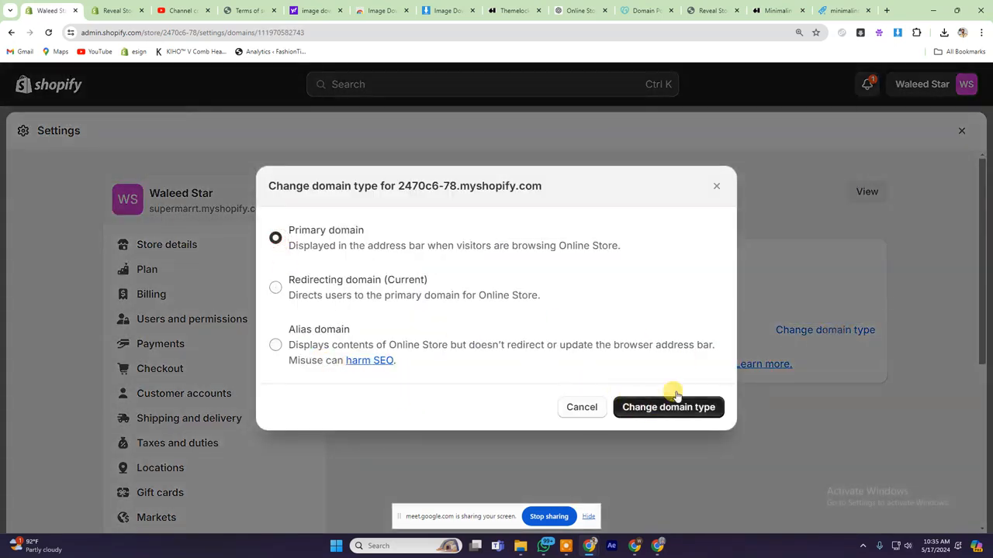
left_click(713, 186)
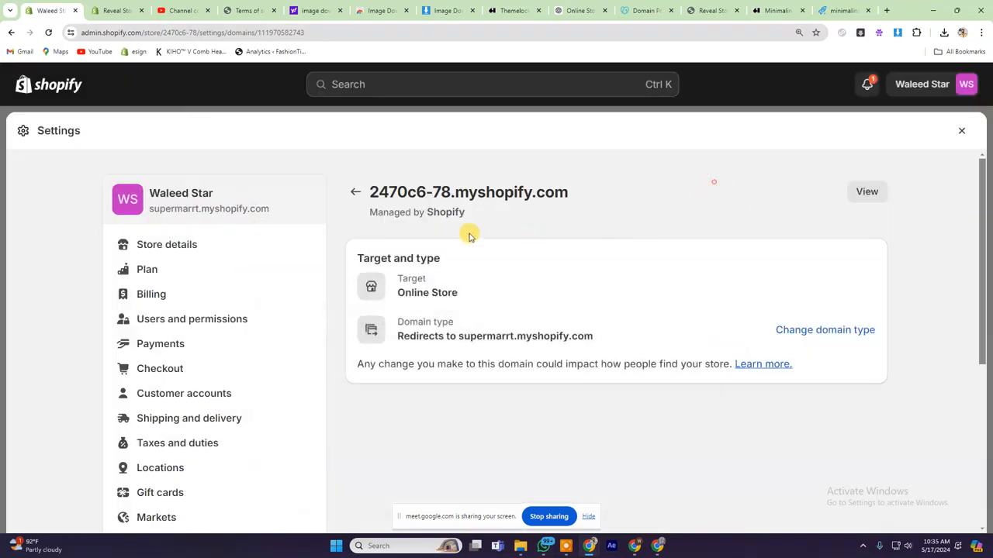
left_click(355, 193)
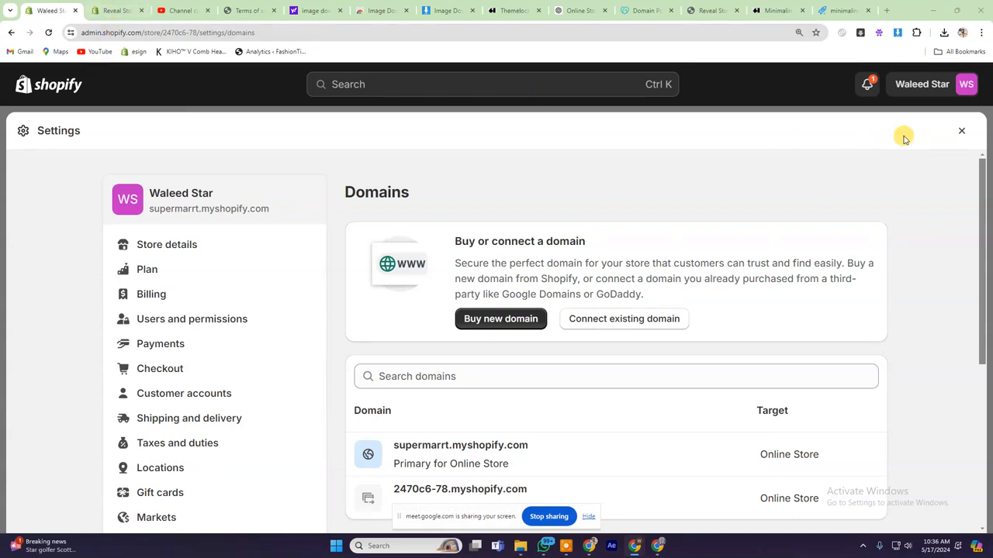
Close the settings and open the online store in a new tab, selecting its address
left_click(961, 131)
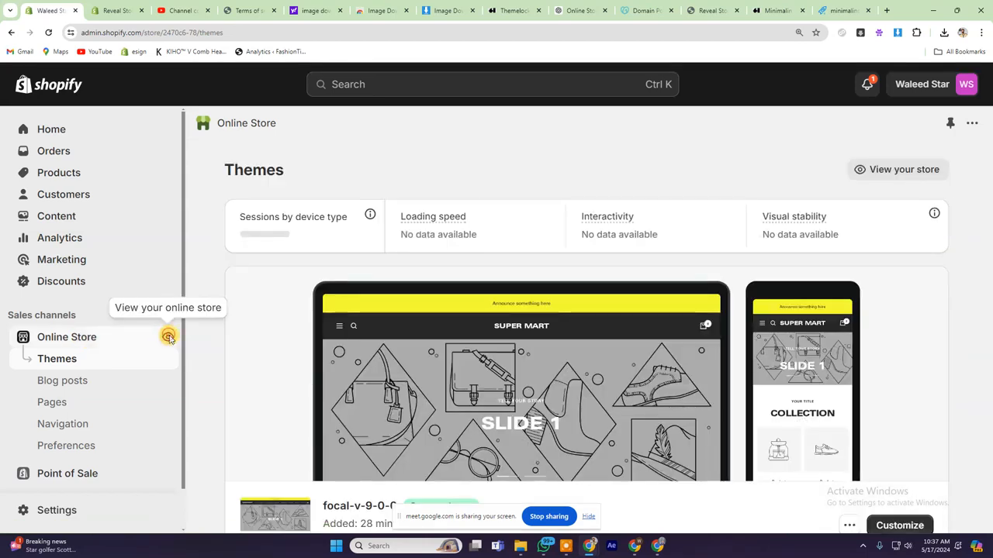
left_click(167, 337)
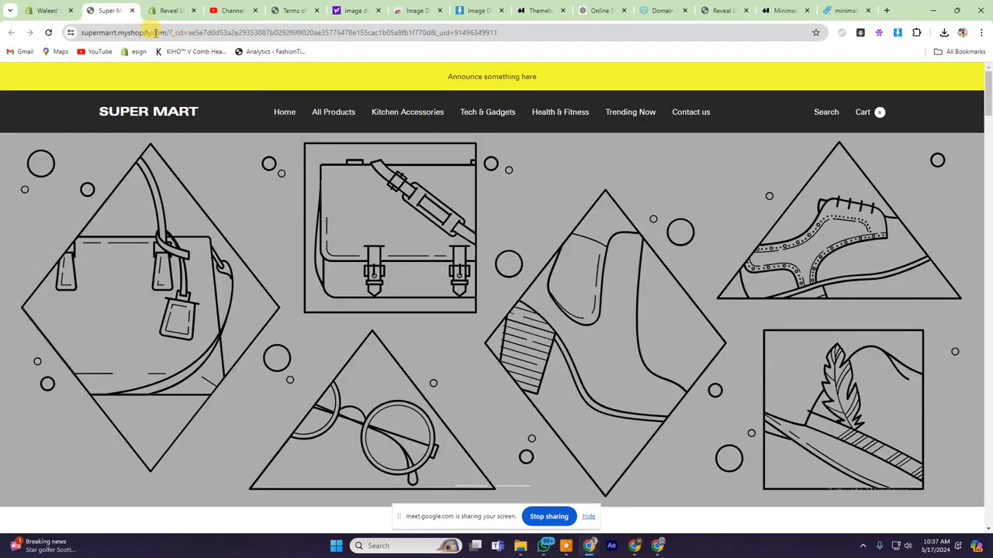
left_click_drag(156, 32, 83, 36)
left_click(140, 33)
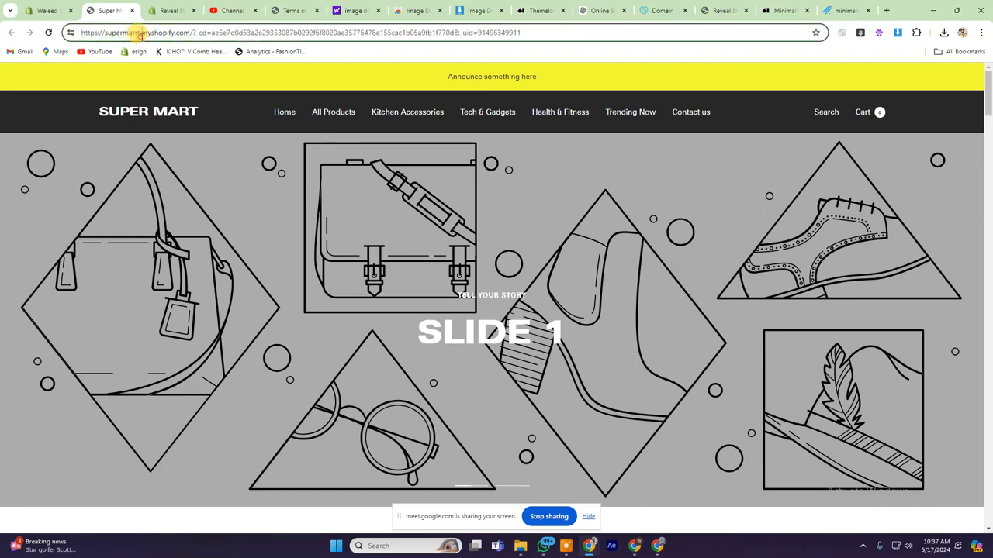